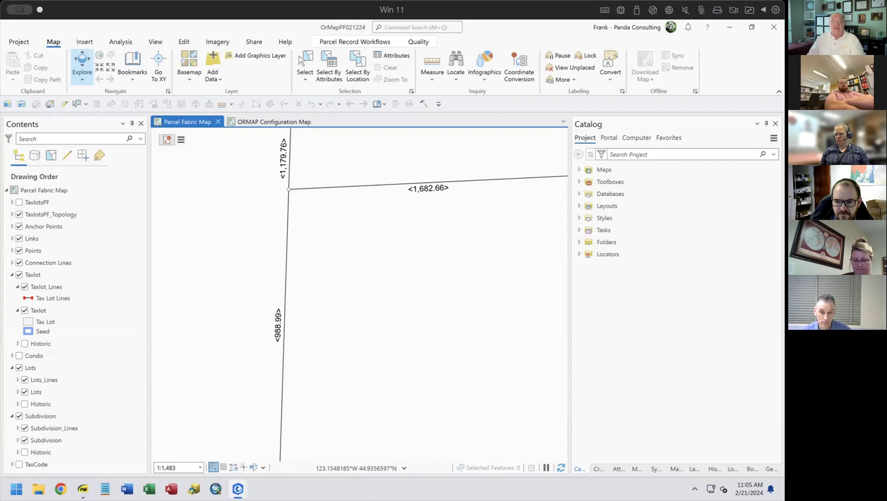
Examine the contents of the TownEd.gdb geodatabase in the project's databases, and collapse the listing.
click(581, 194)
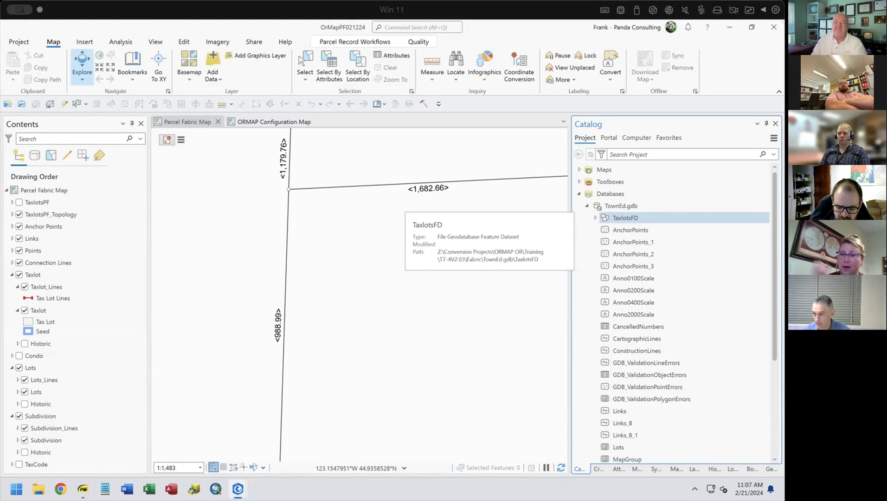
click(587, 206)
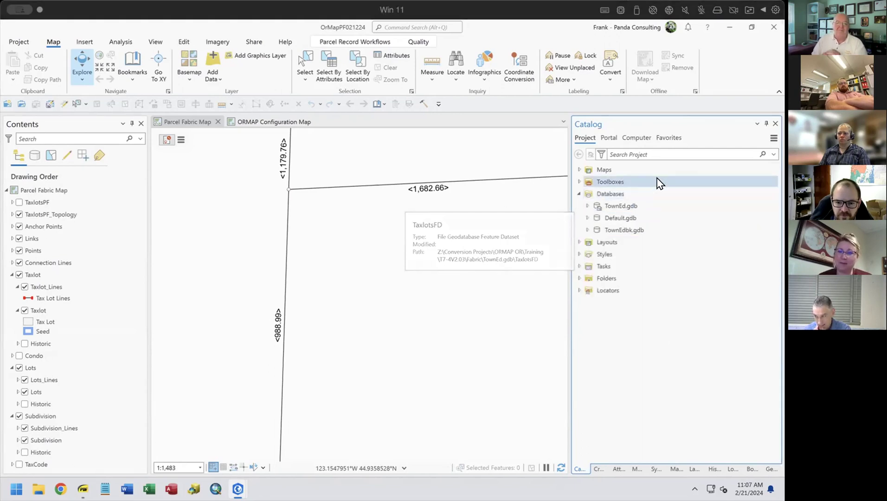
click(580, 193)
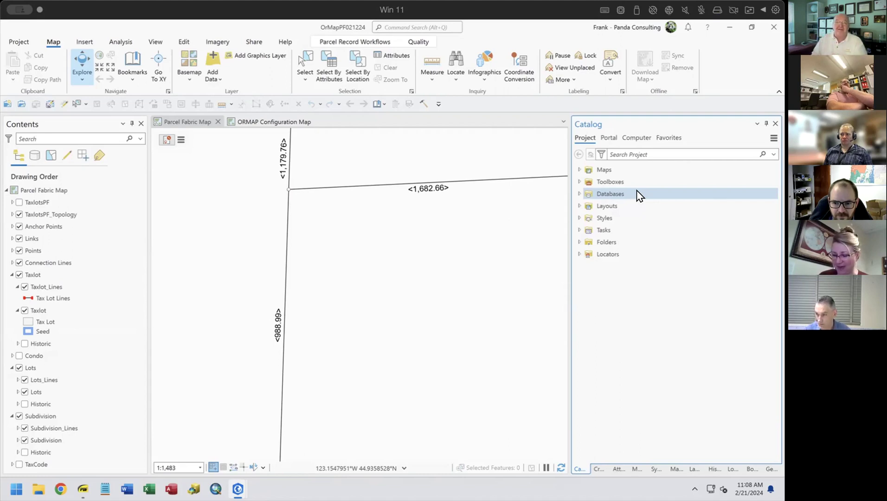
Enable editing and start the Traverse tool for the large parcel in the Parcel Fabric Map.
drag(418, 259, 354, 277)
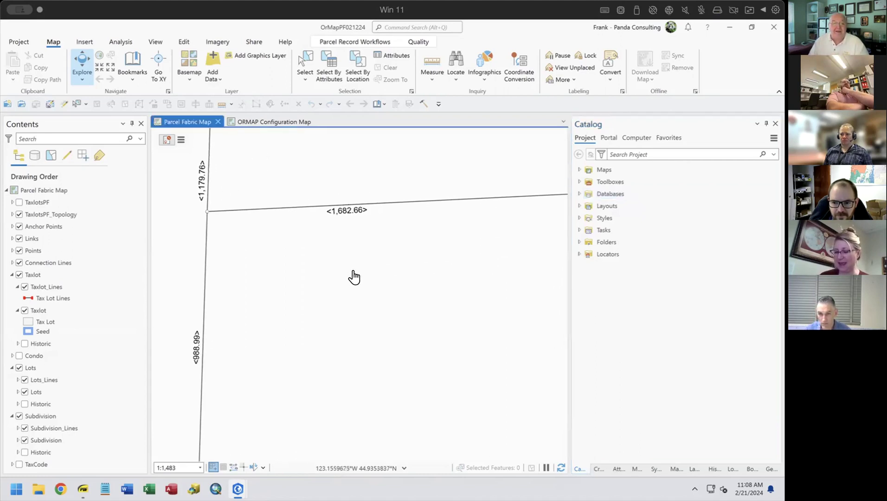
scroll(418, 268, down, 3)
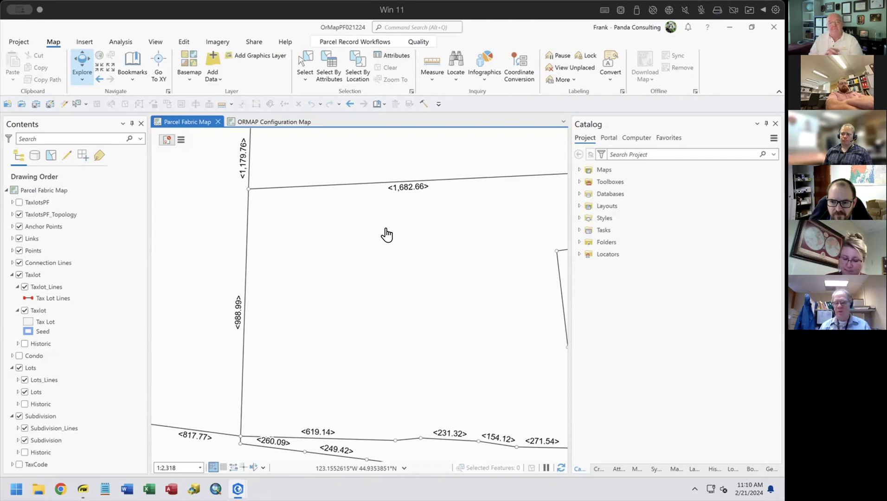
drag(387, 235, 345, 224)
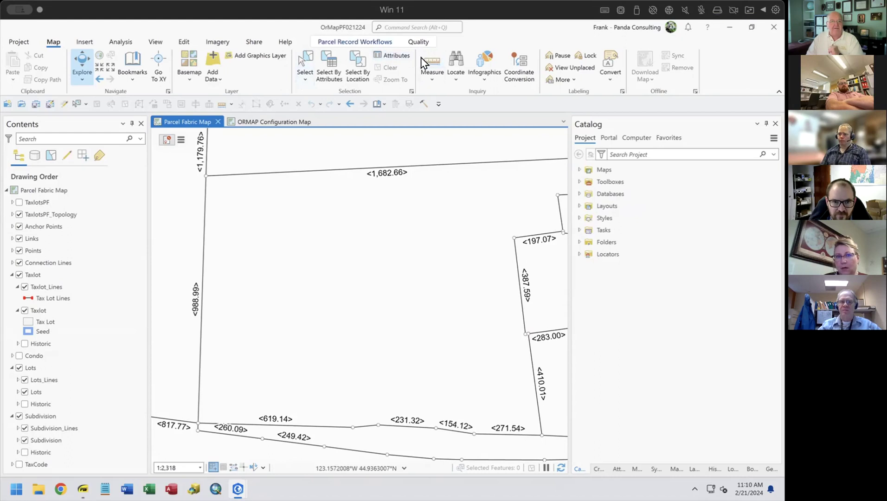
click(365, 43)
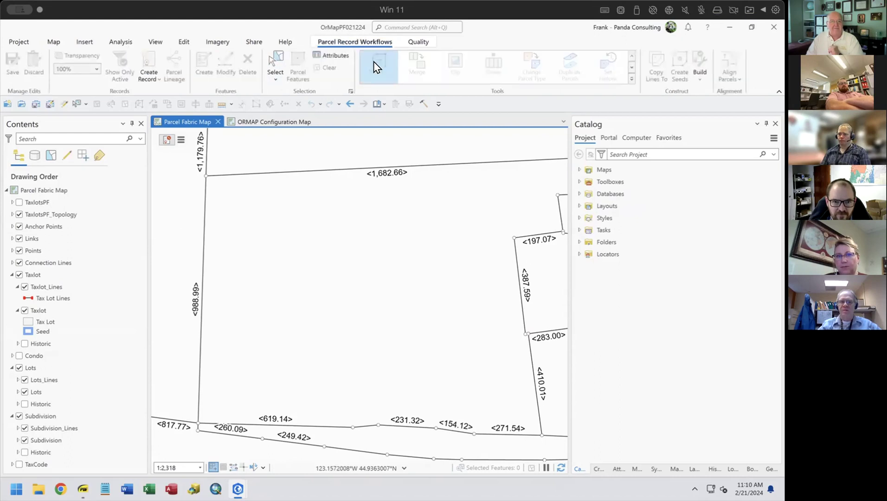
click(65, 103)
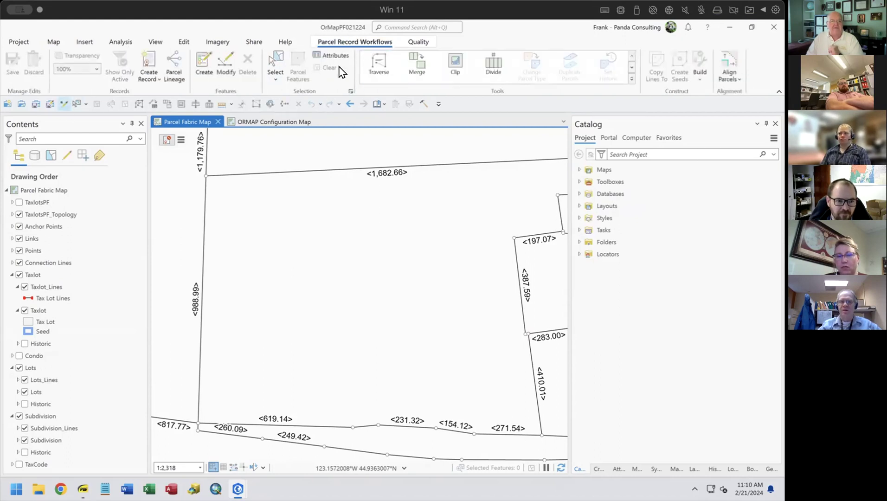
click(372, 58)
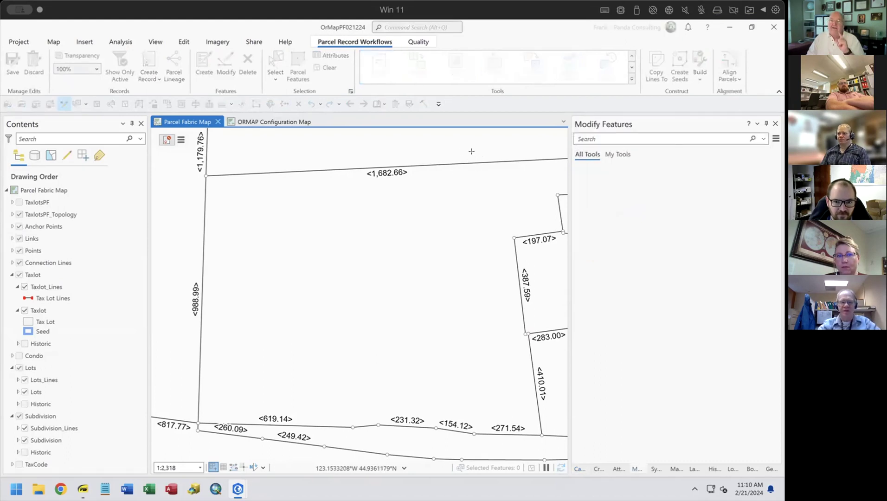
Examine the project's distance units and the full range of unit codes that can be added, and leave the settings without saving.
click(13, 43)
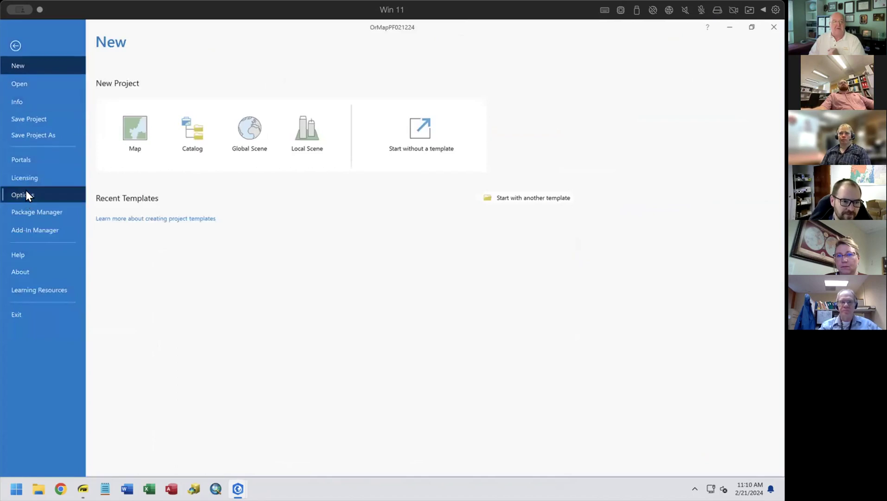
click(45, 188)
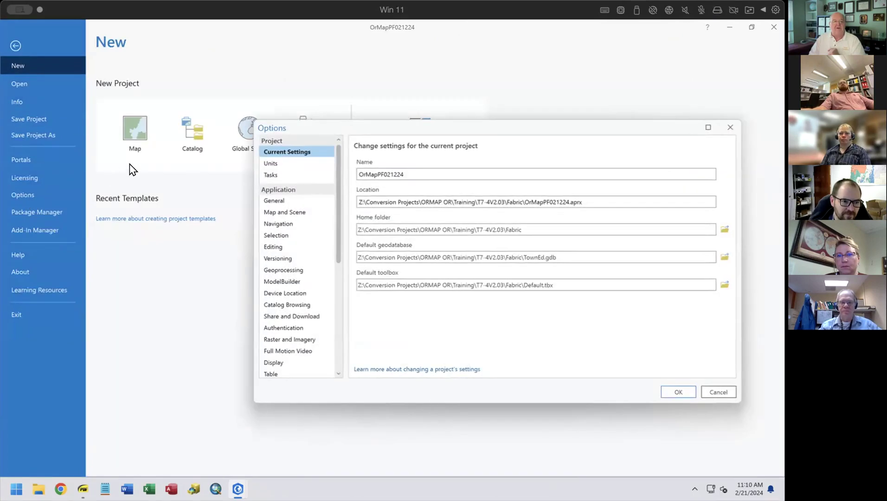
click(269, 165)
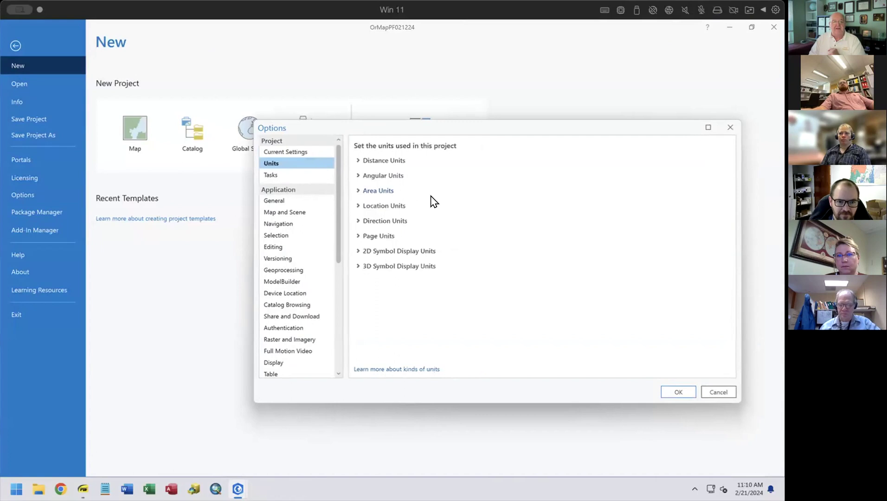
click(358, 161)
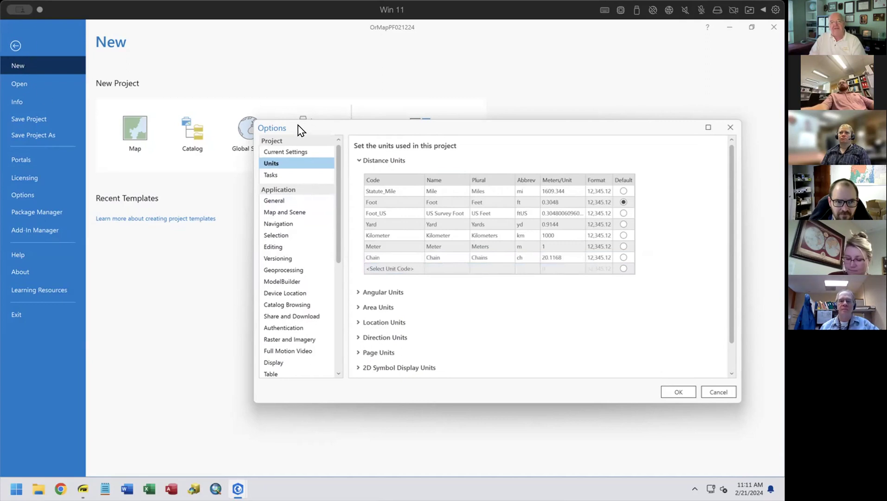
click(384, 270)
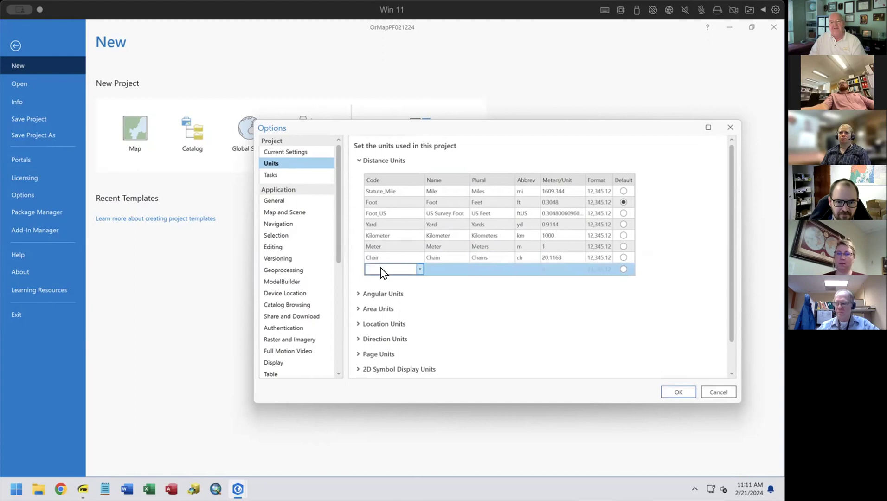
click(419, 270)
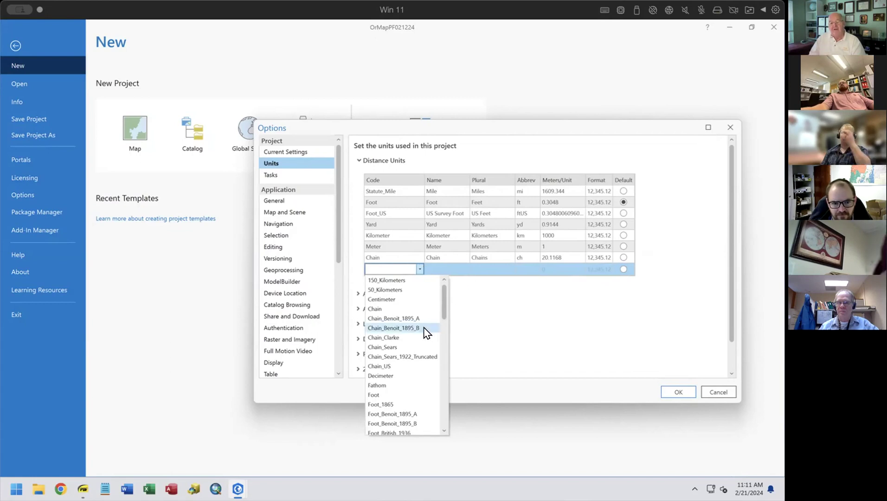
scroll(395, 383, down, 8)
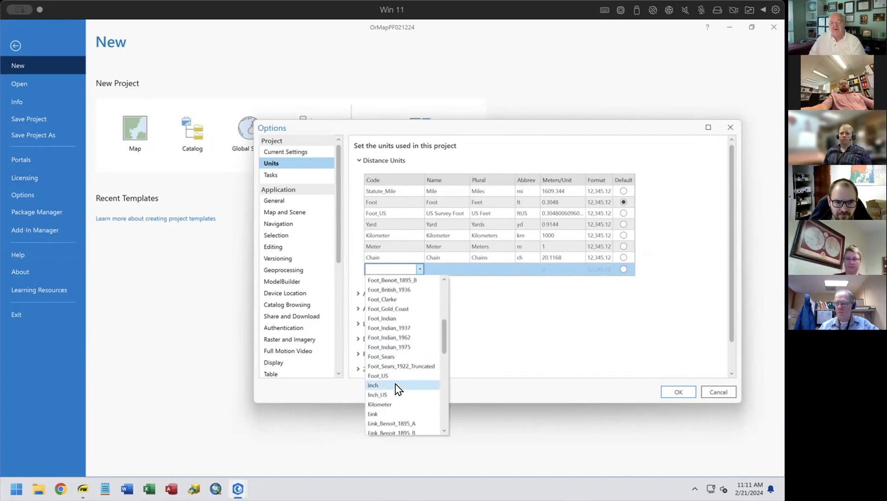
scroll(394, 388, down, 10)
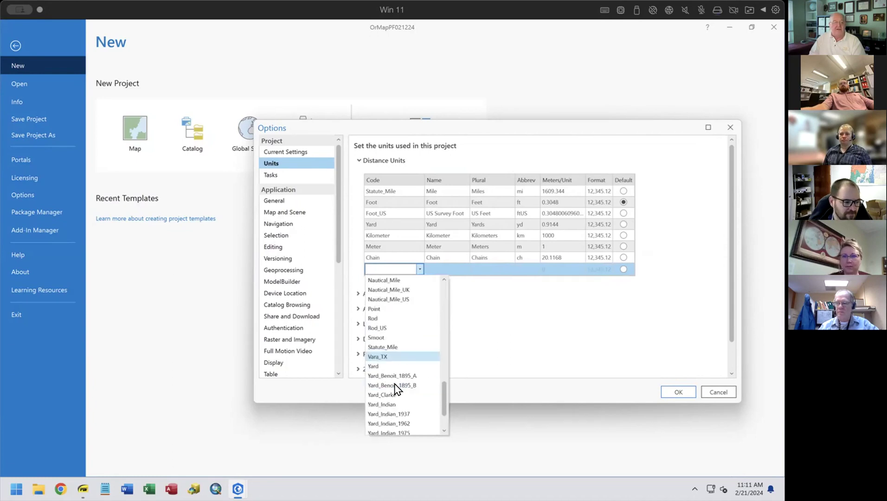
scroll(394, 390, down, 1)
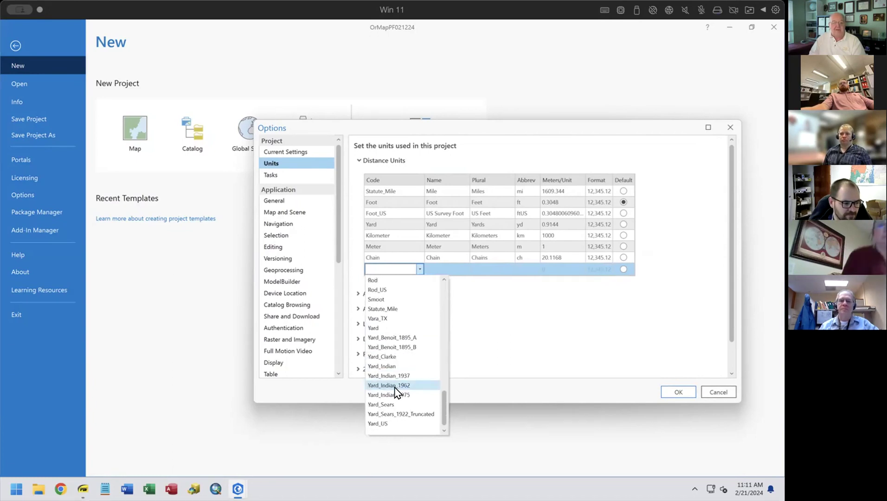
click(523, 319)
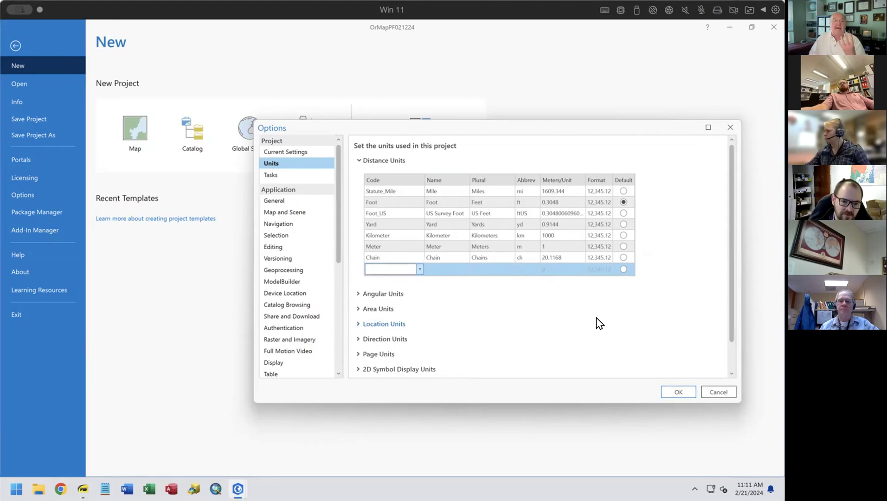
click(712, 391)
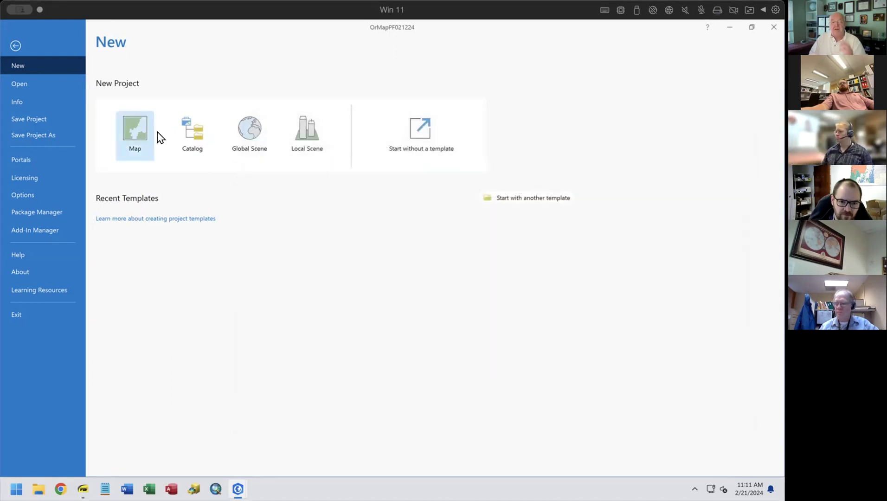
click(14, 45)
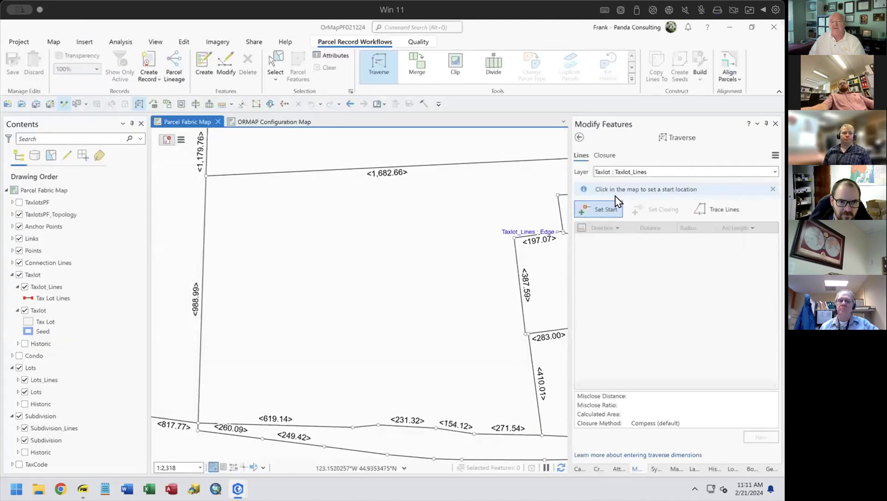
Set the traverse start point inside the large parcel and enter 45-1 as the first course's direction.
click(296, 278)
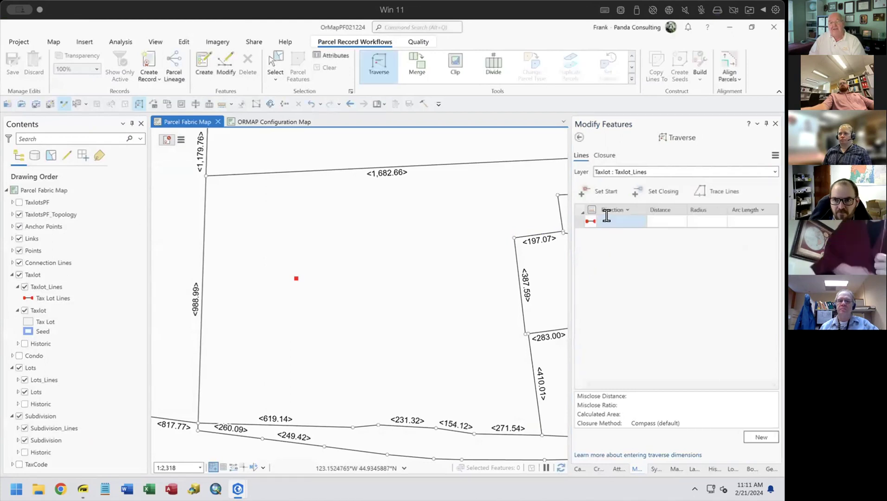
click(613, 221)
text(45)
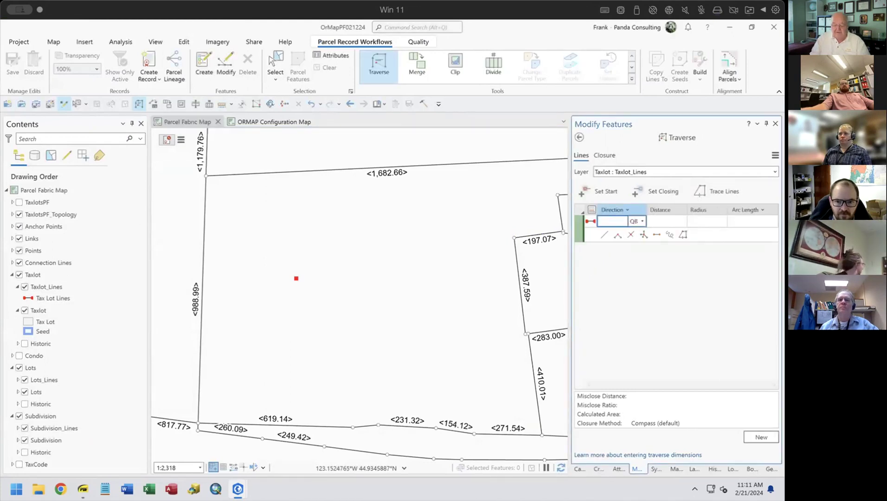
text(-1)
key(Tab)
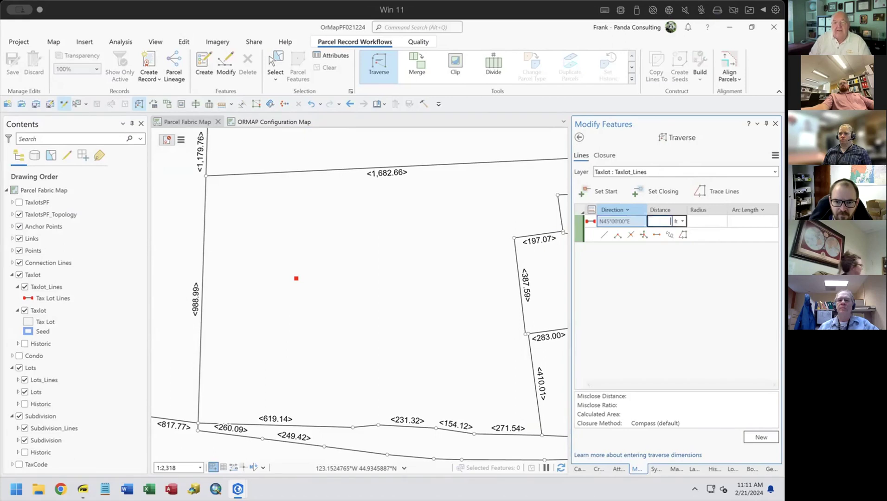
Examine the unit choices for the course's distance and the Distance constraint for a line sketched on the map.
click(681, 221)
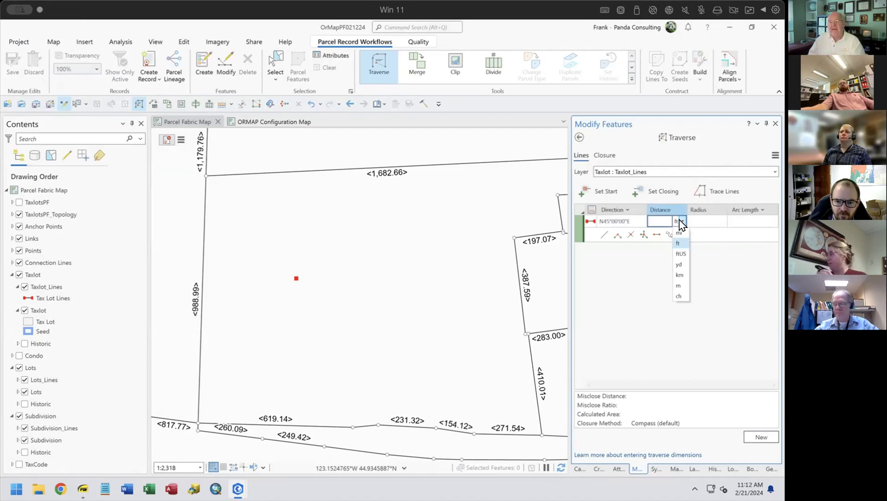
click(658, 225)
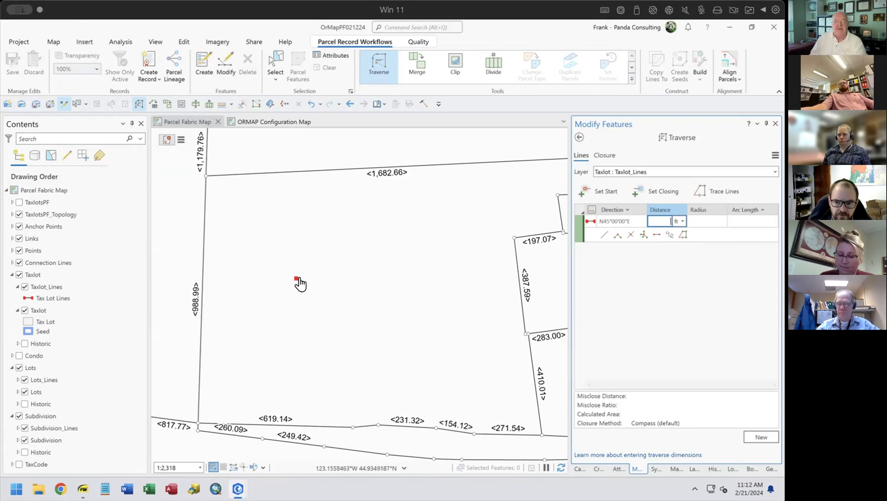
click(656, 235)
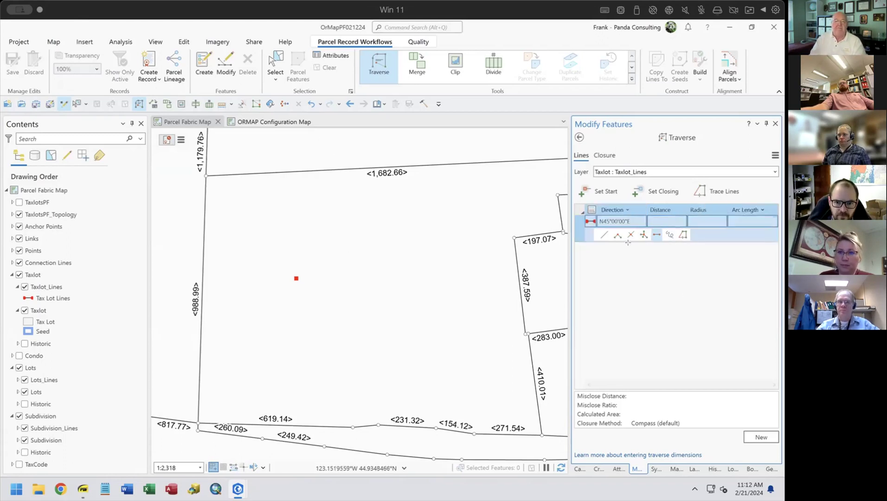
right_click(364, 234)
click(379, 227)
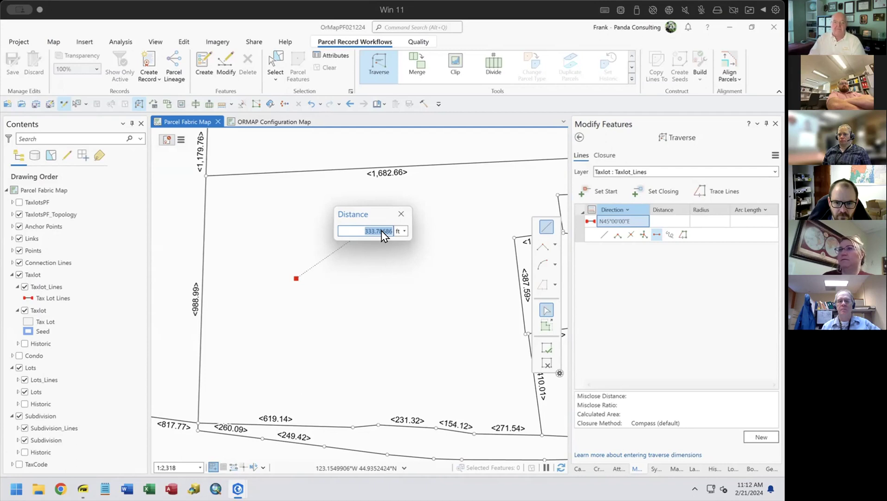
click(401, 214)
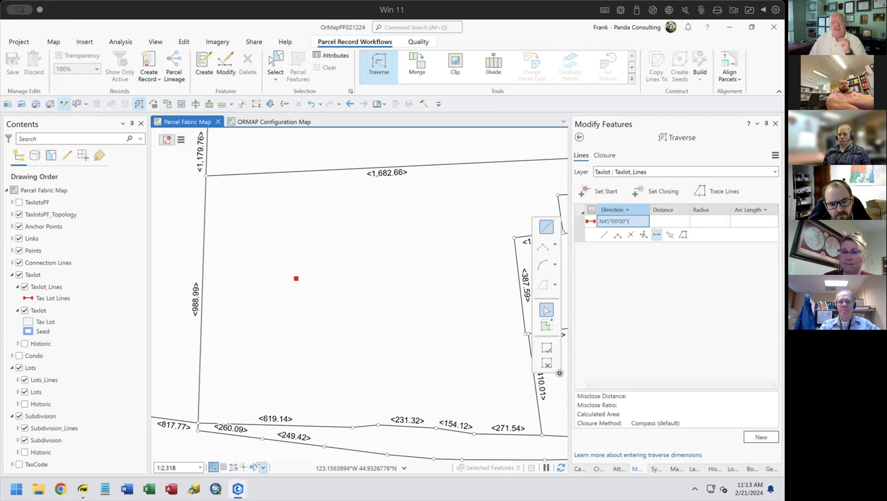
Turn on the map's drawing constraints.
click(251, 467)
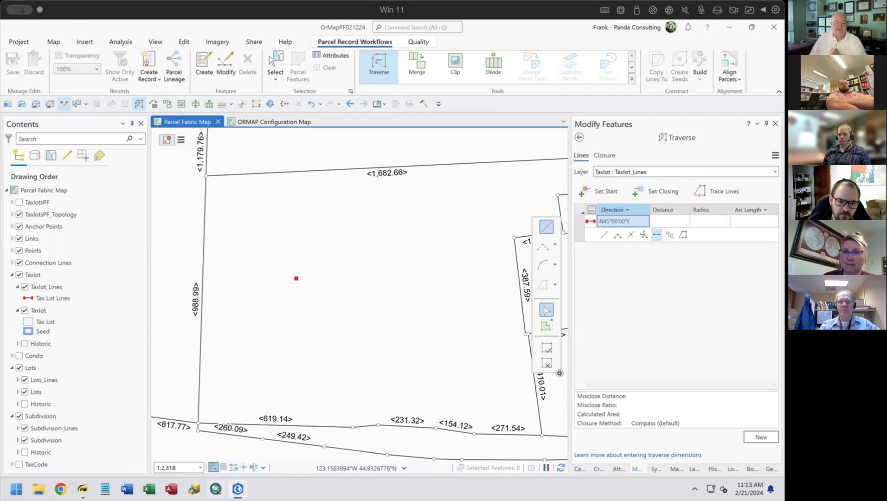
mouse_move(217, 466)
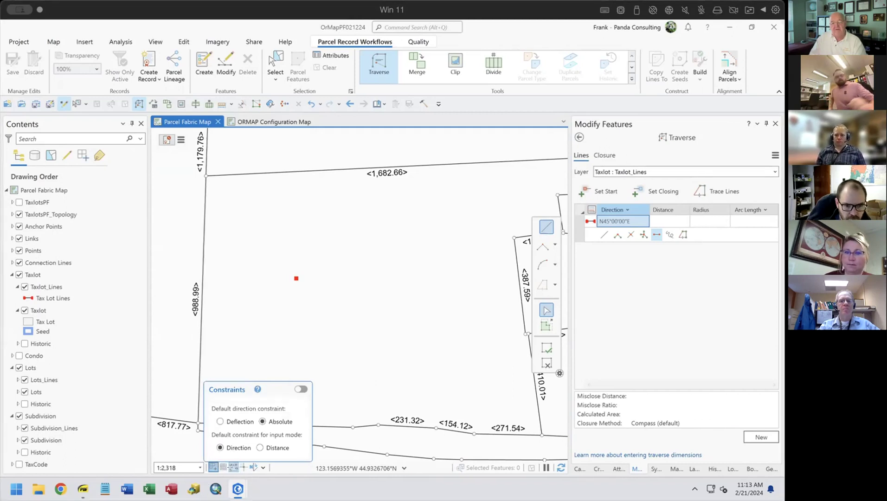
click(300, 389)
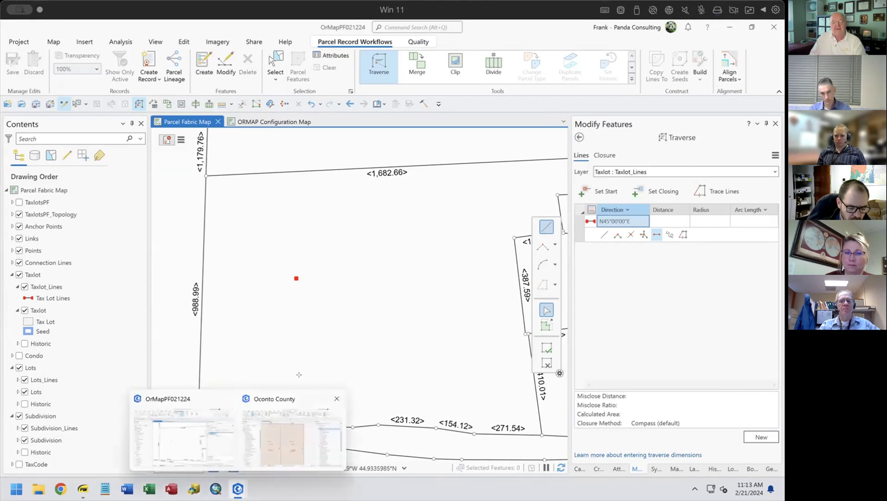
Sketch a short straight tax lot line inside the large parcel, southeast of the traverse start point and running slightly north of east.
click(312, 301)
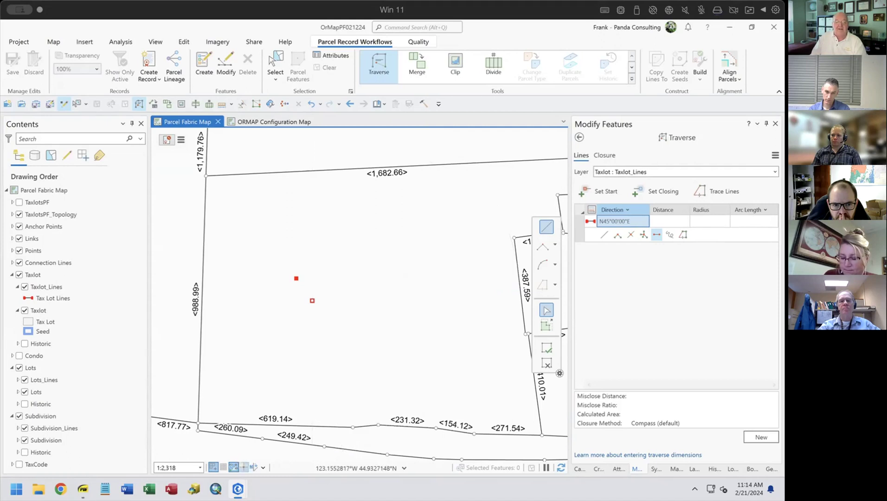
mouse_move(227, 467)
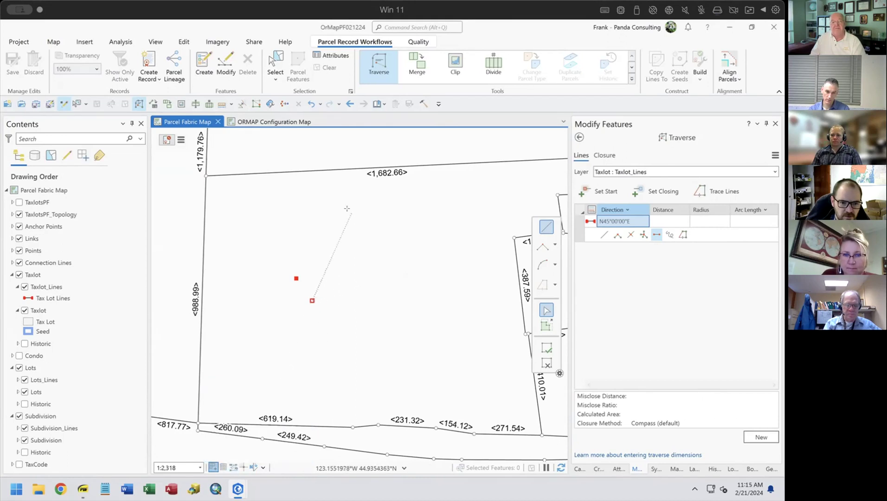
click(351, 292)
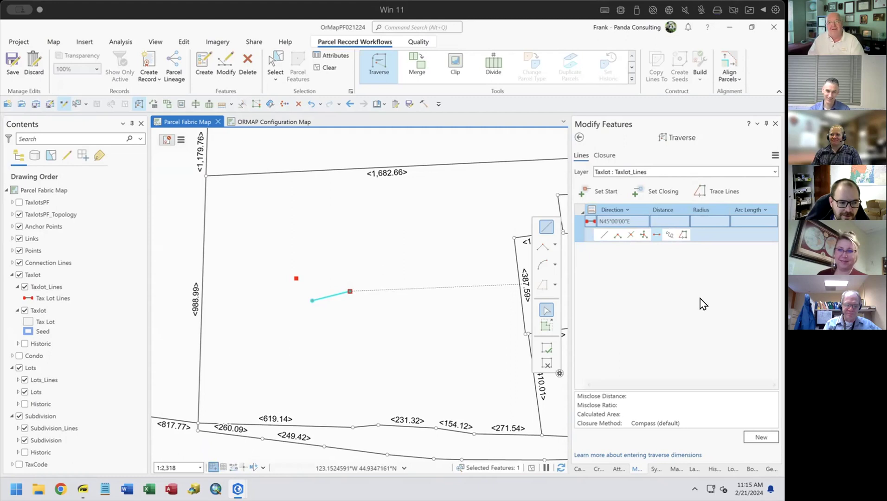
Add a second straight segment running northeast from the sketched tax lot line, and discard all unsaved edits.
click(406, 274)
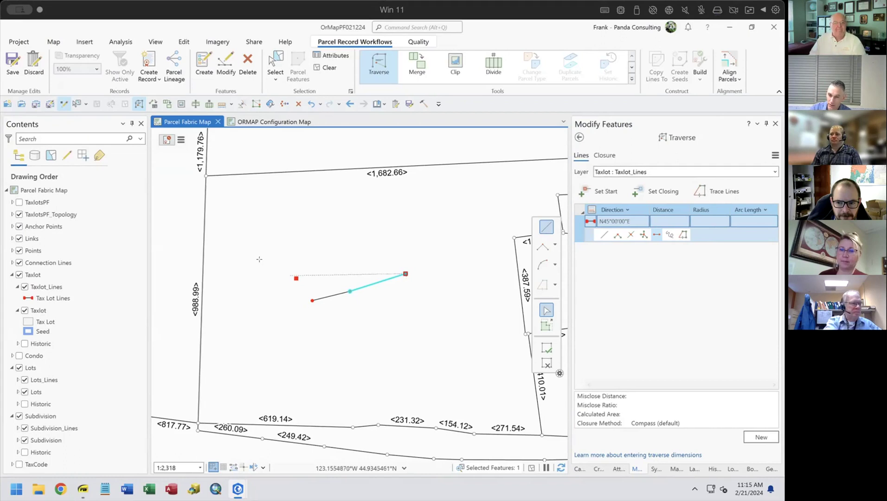
click(29, 67)
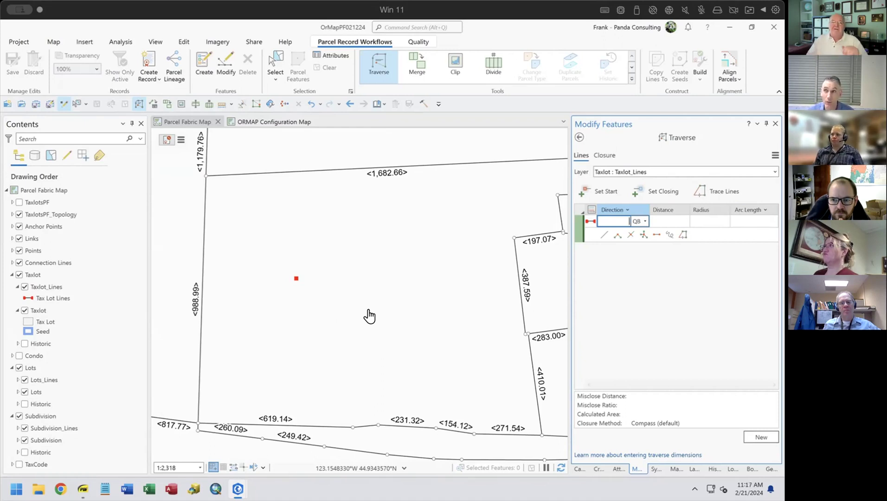
Create a diagonal two-point Taxlot_Lines feature running southwest to northeast through the middle of the large parcel.
click(598, 468)
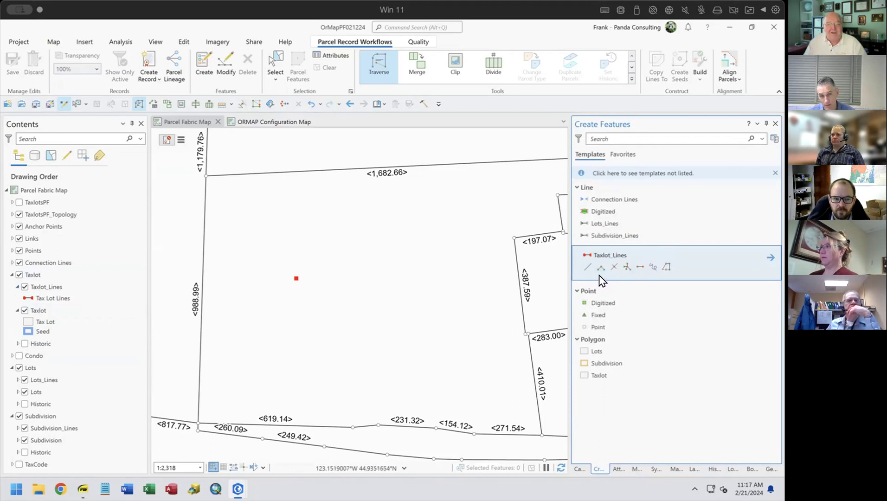
click(640, 269)
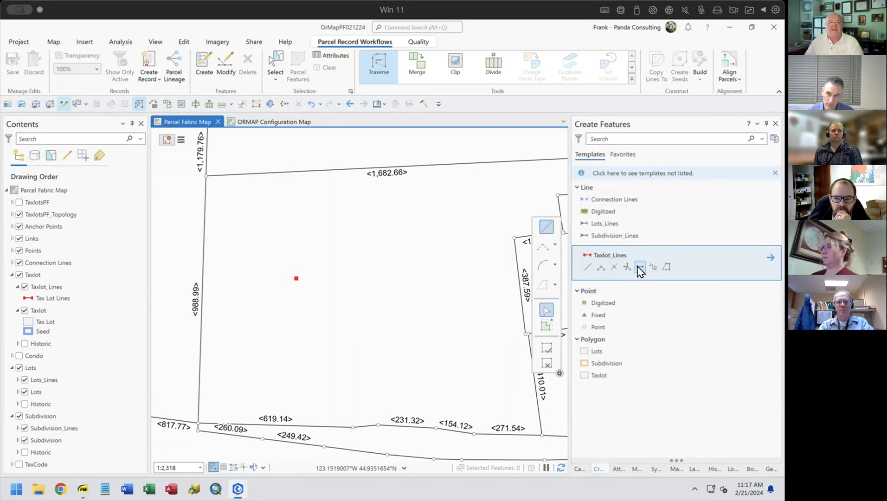
click(640, 267)
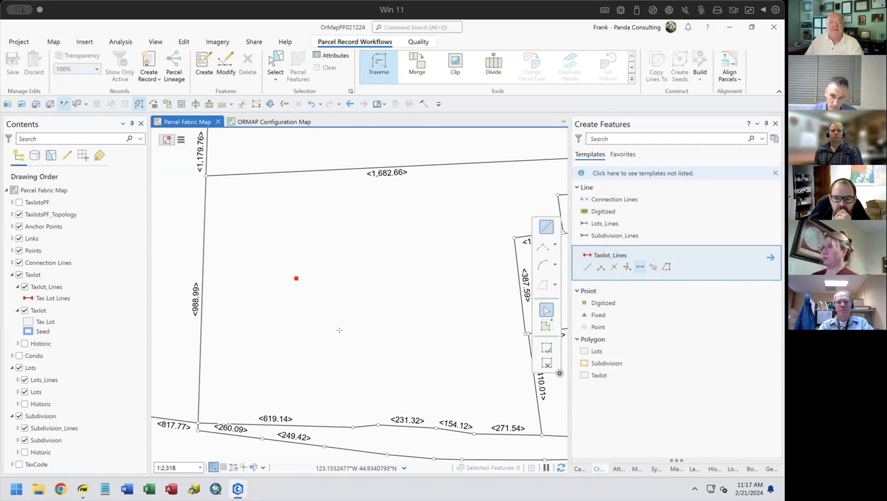
click(288, 334)
click(394, 237)
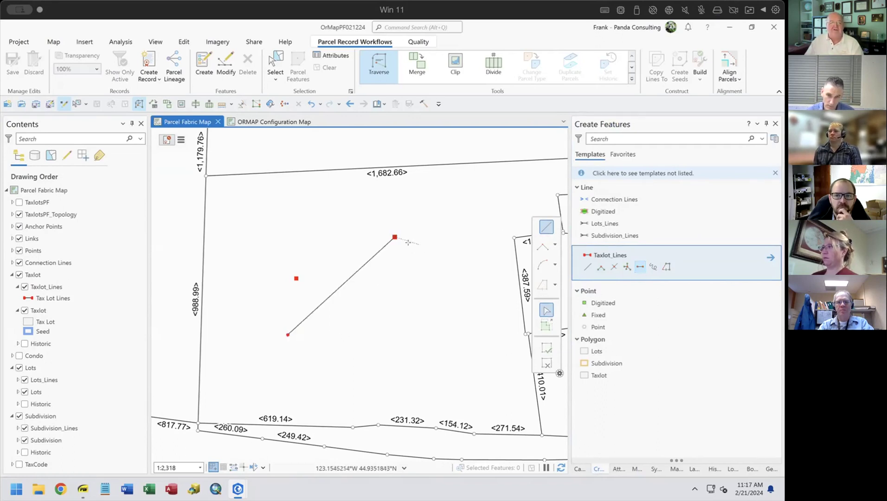
click(547, 364)
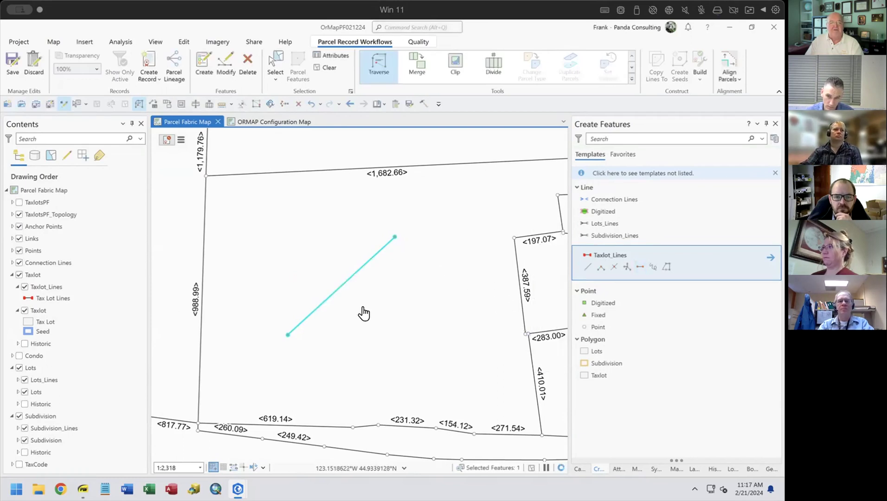
Open the Cul-de-sac tool for the selected diagonal line and turn off the use of a template.
click(674, 469)
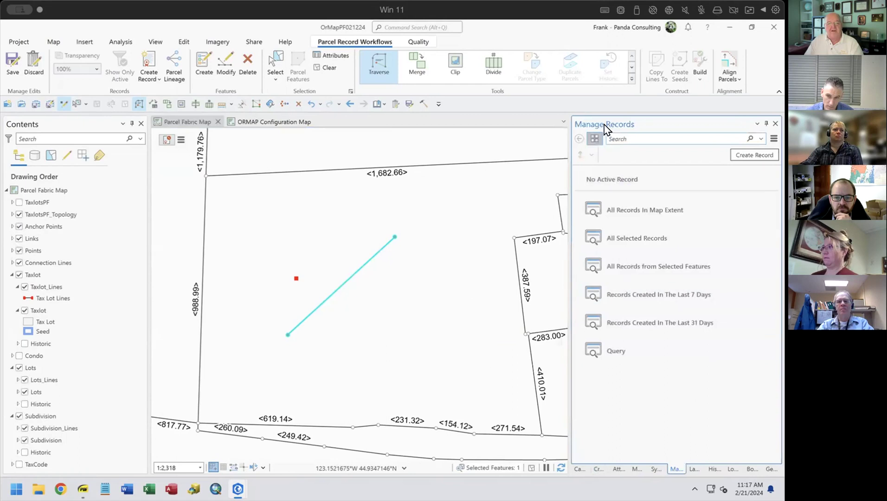
click(636, 469)
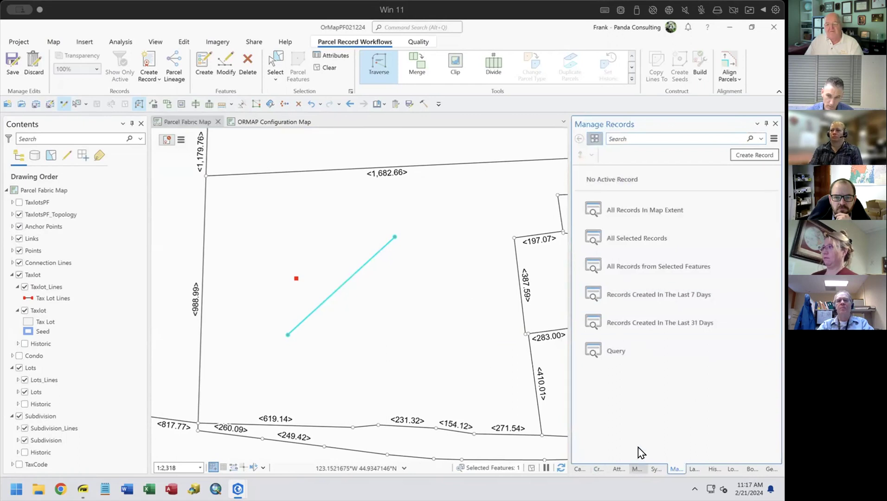
click(579, 137)
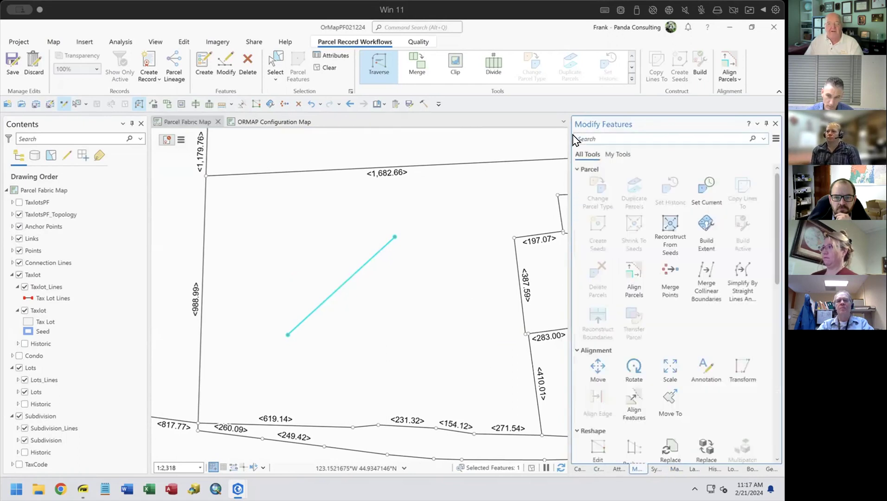
scroll(686, 317, down, 10)
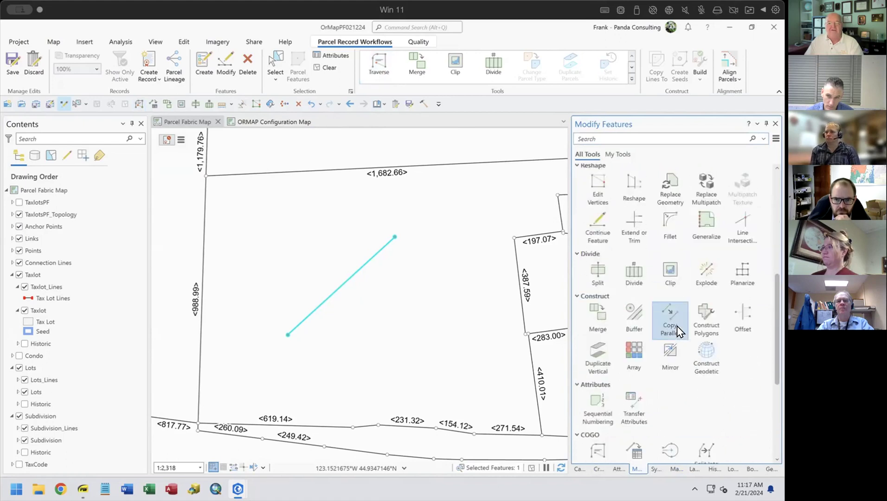
click(669, 357)
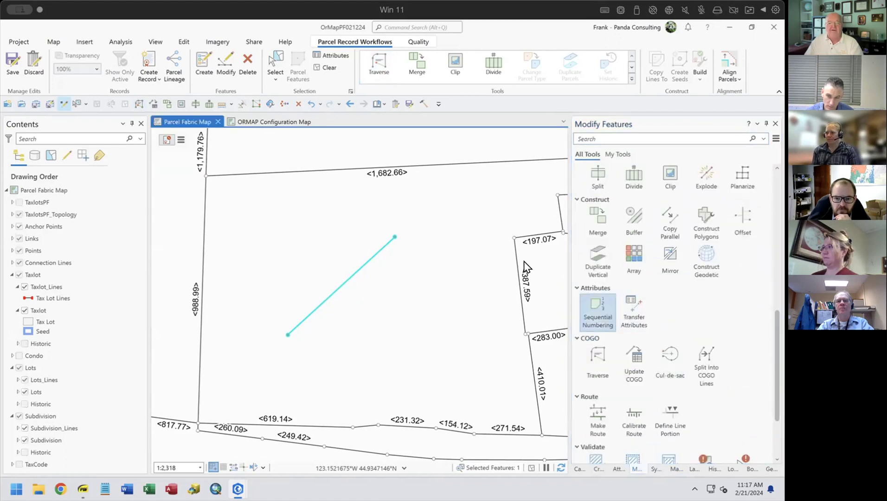
click(631, 286)
click(581, 275)
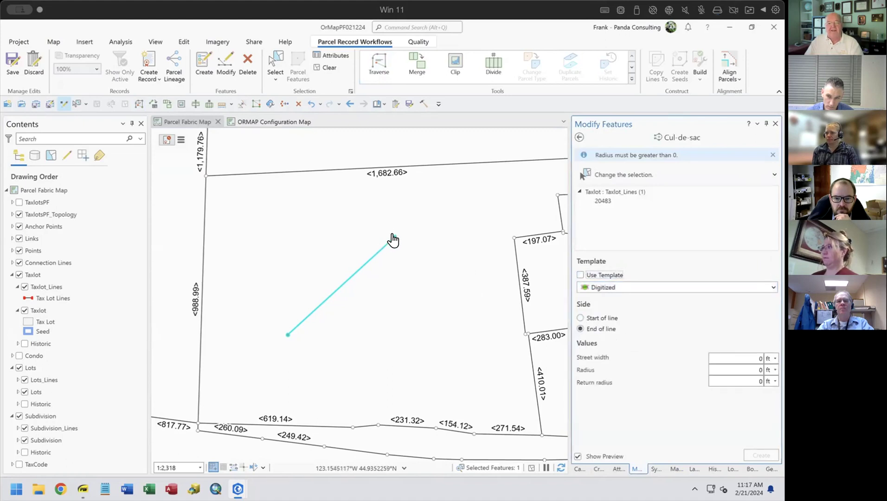
Create a cul-de-sac at the end of the line with street width 60 ft, radius 100 ft and return radius 15 ft.
click(736, 358)
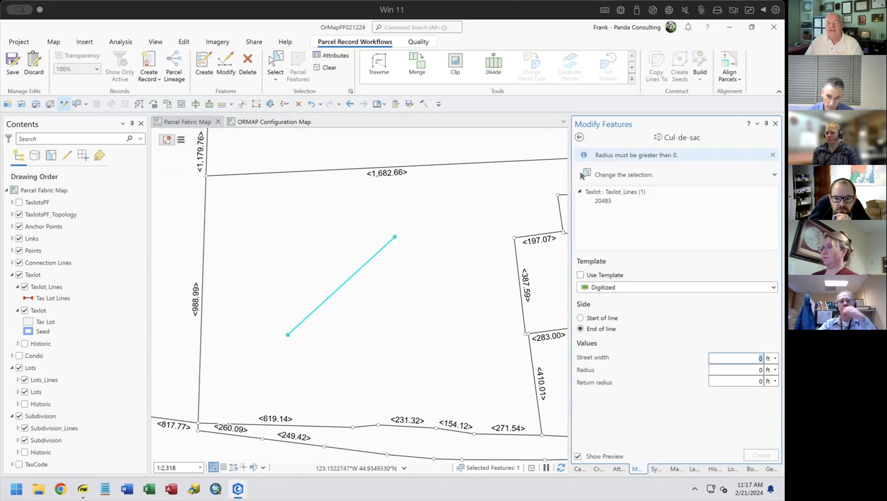
text(60)
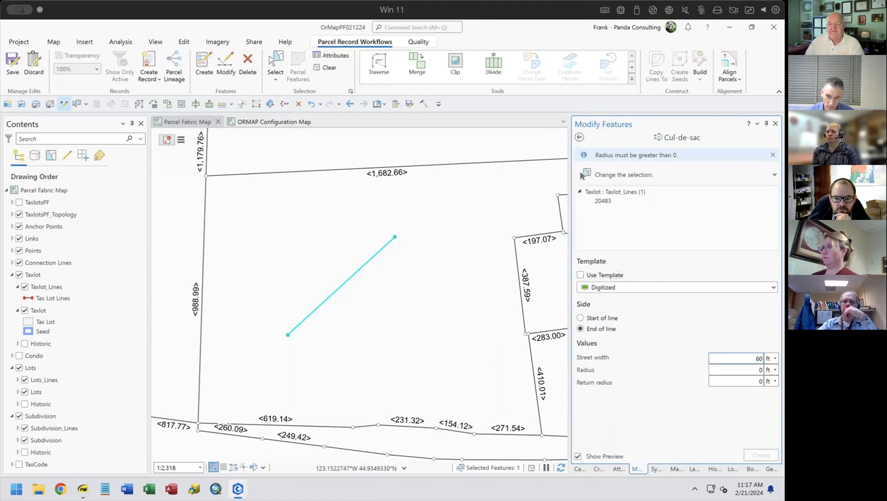
key(Tab)
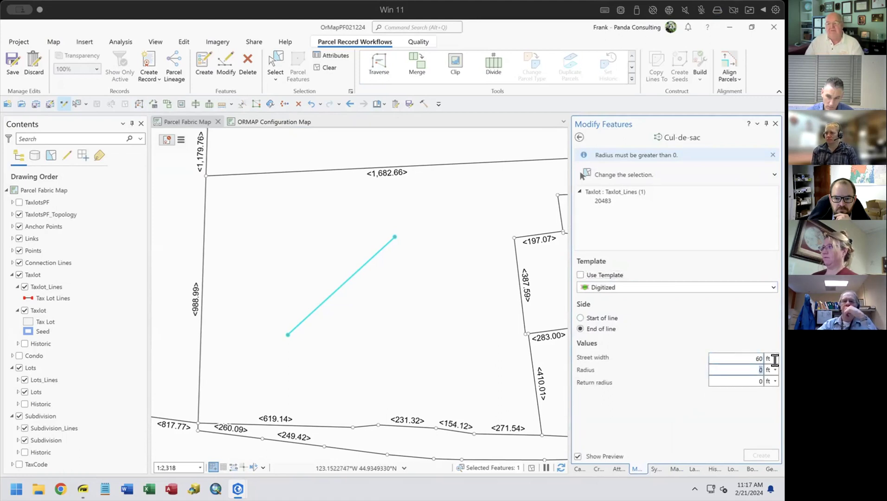
text(100)
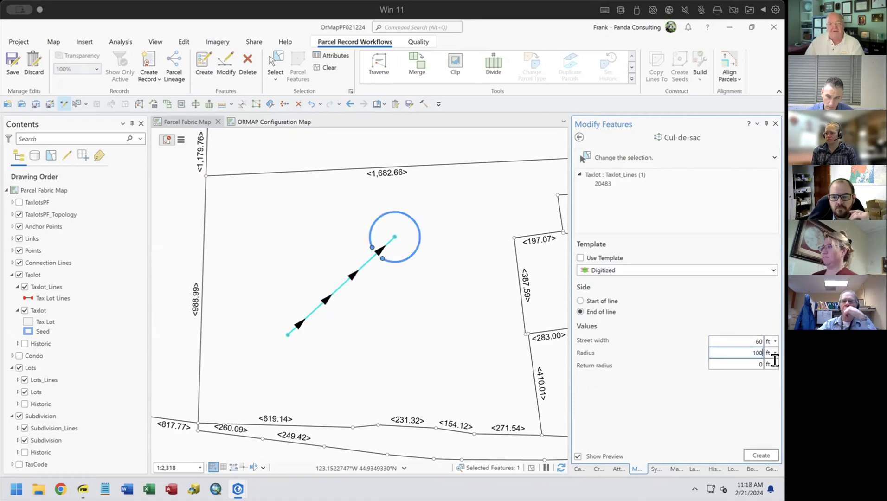
click(745, 362)
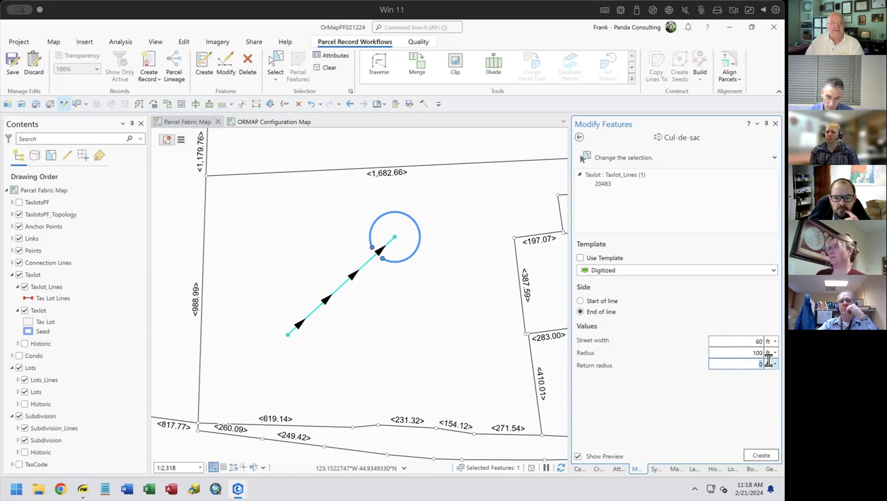
text(15)
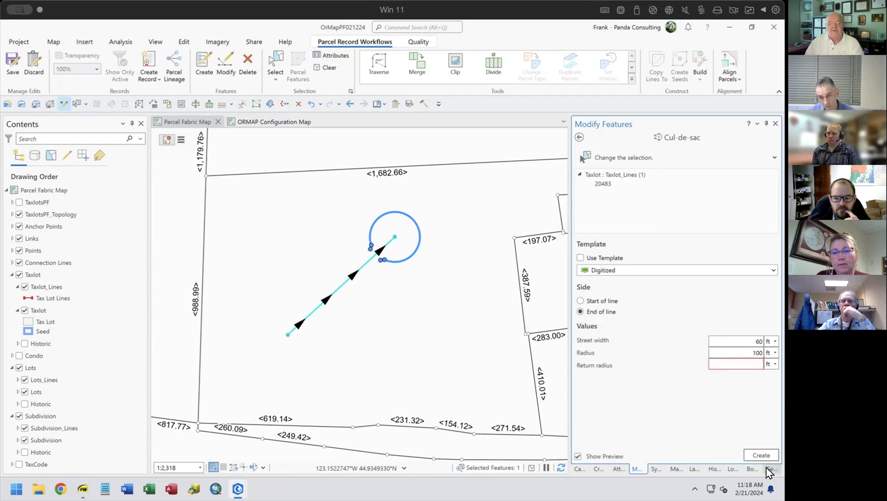
key(Return)
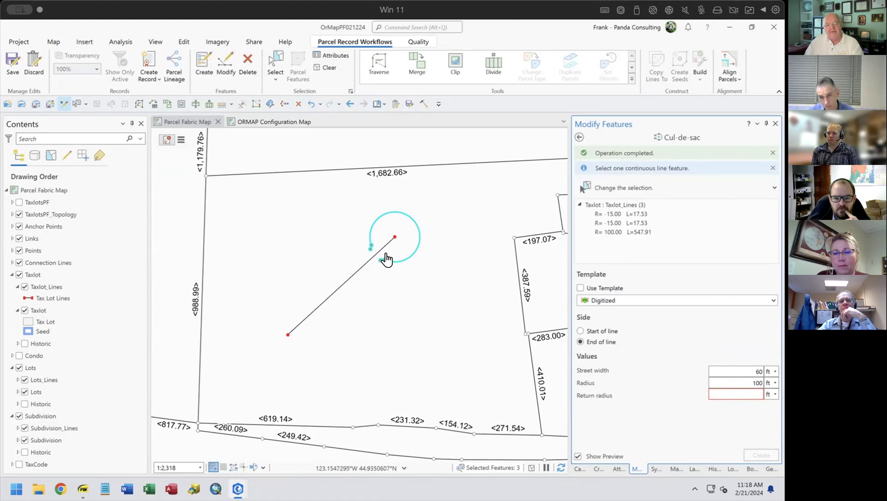
Select only the diagonal centerline and copy it parallel 30 ft to both sides without a template.
click(274, 65)
click(342, 297)
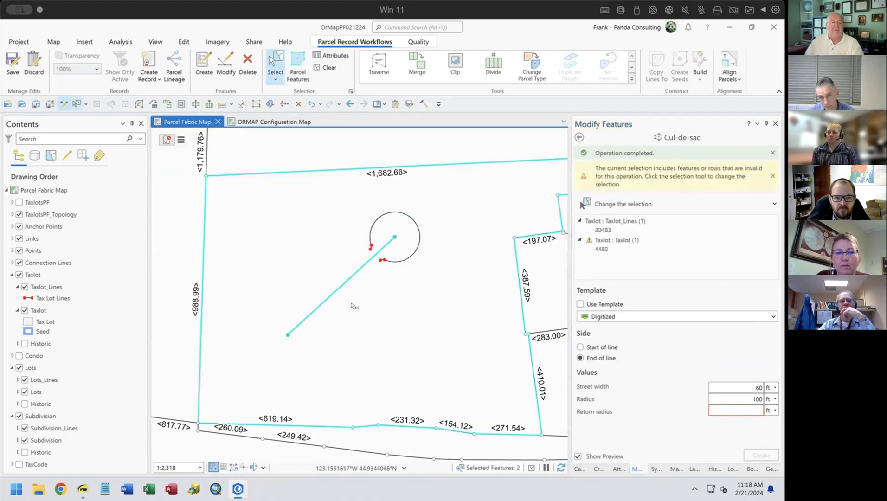
ctrl+click(409, 325)
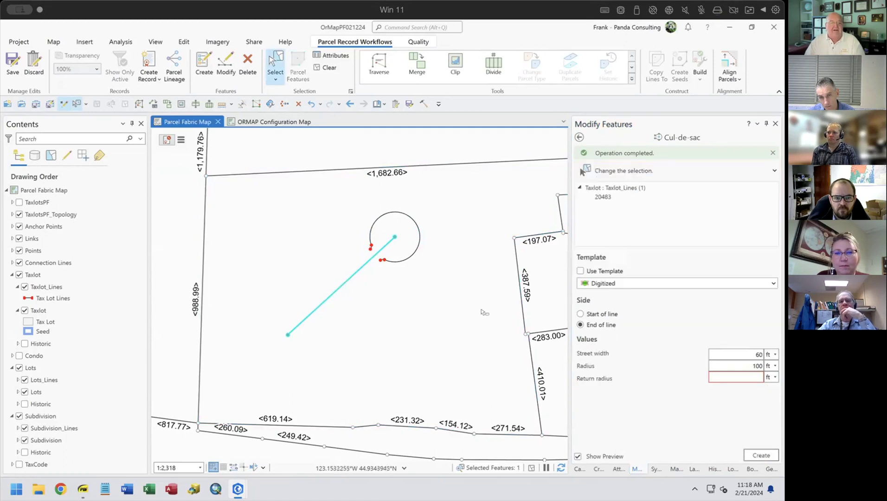
click(579, 138)
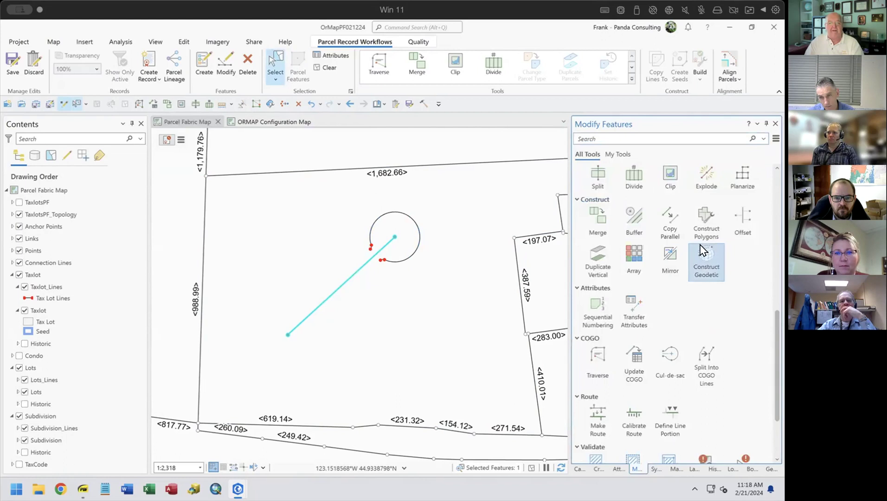
scroll(678, 356, up, 2)
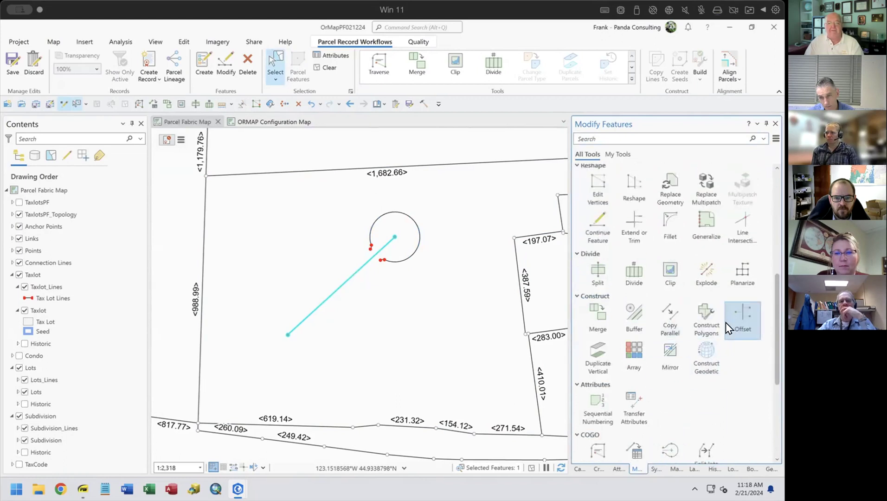
click(662, 308)
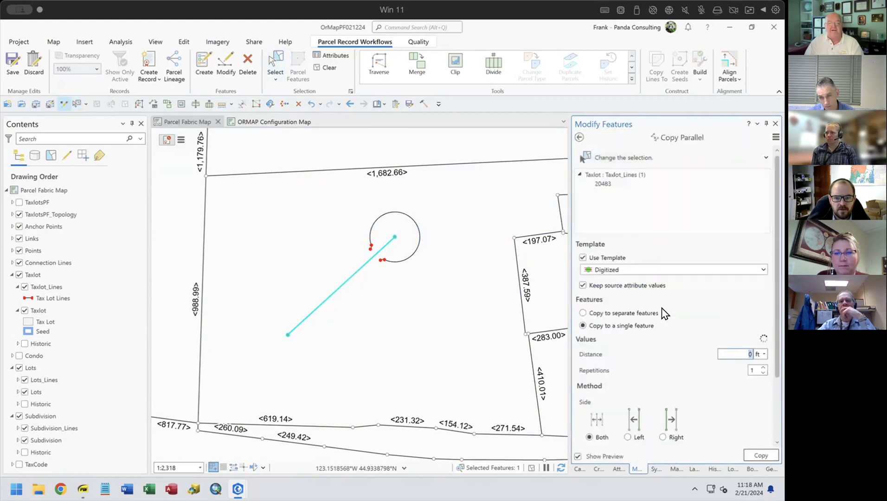
click(583, 257)
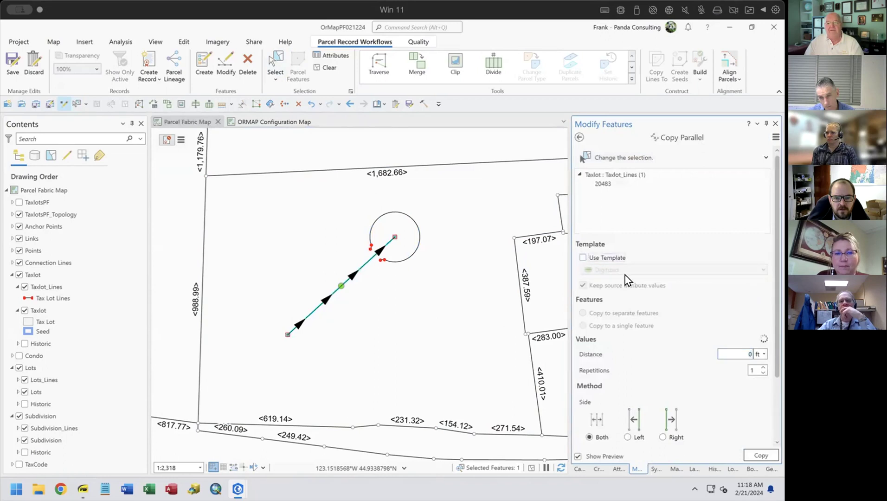
text(30)
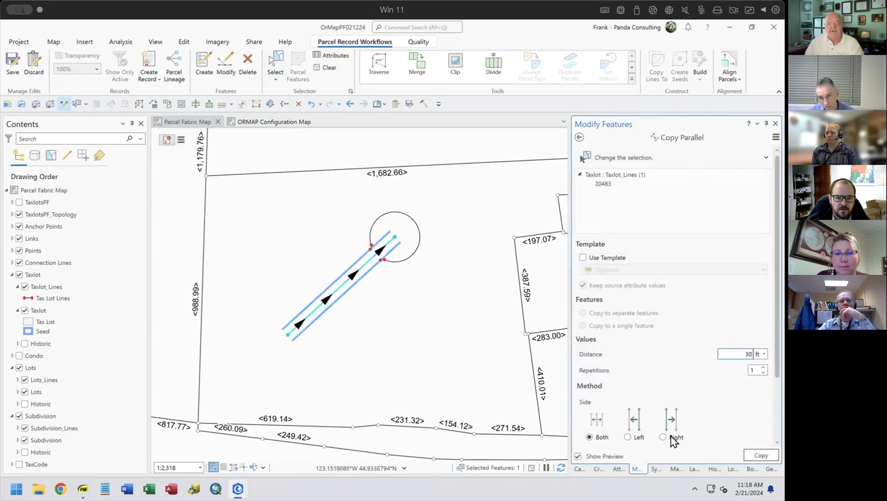
click(761, 455)
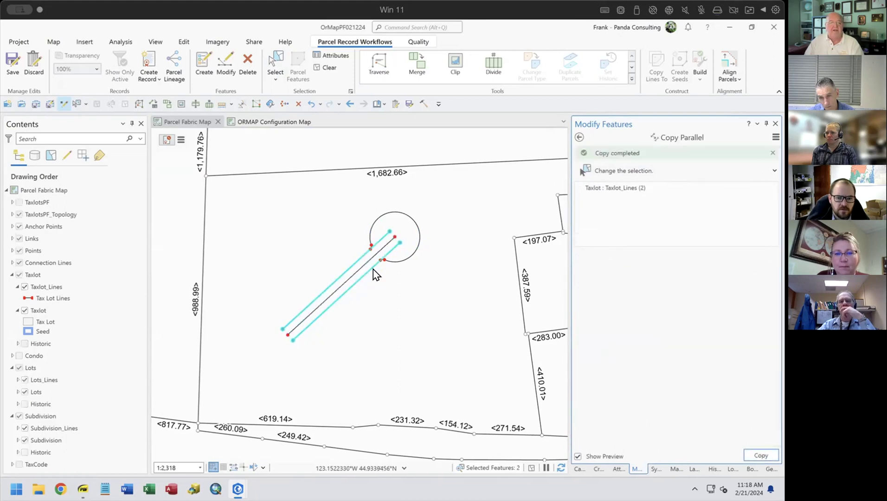
Delete the two short return arcs joining the cul-de-sac circle to the parallel street lines.
scroll(369, 248, up, 2)
scroll(369, 248, up, 3)
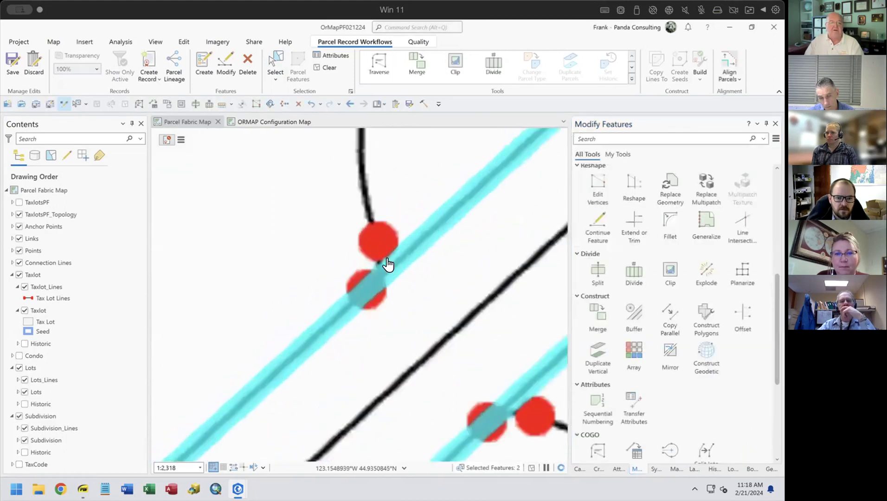
scroll(397, 305, down, 1)
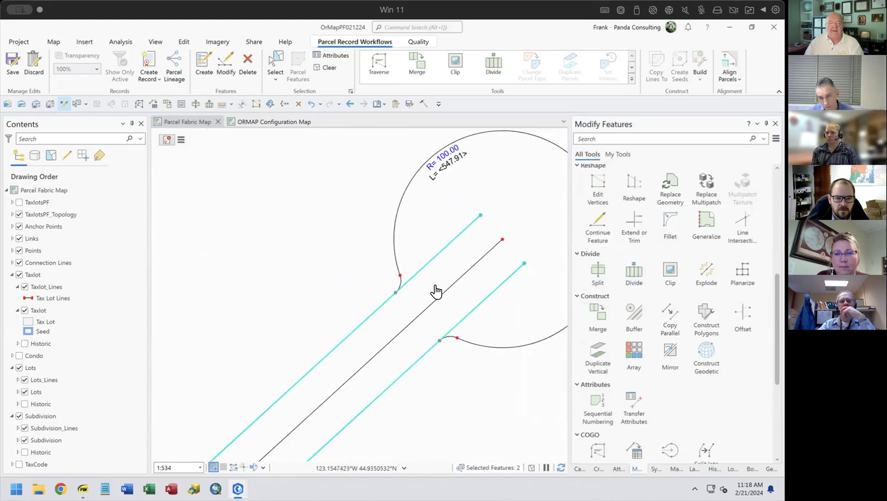
click(275, 64)
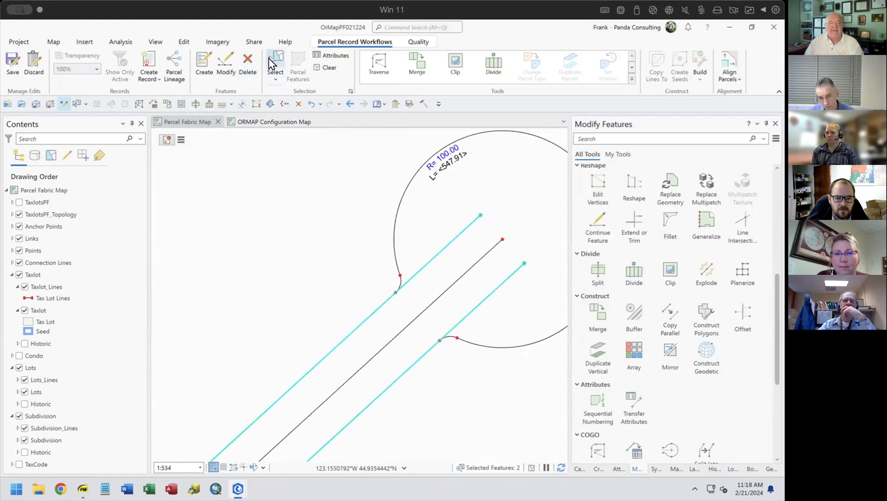
click(398, 281)
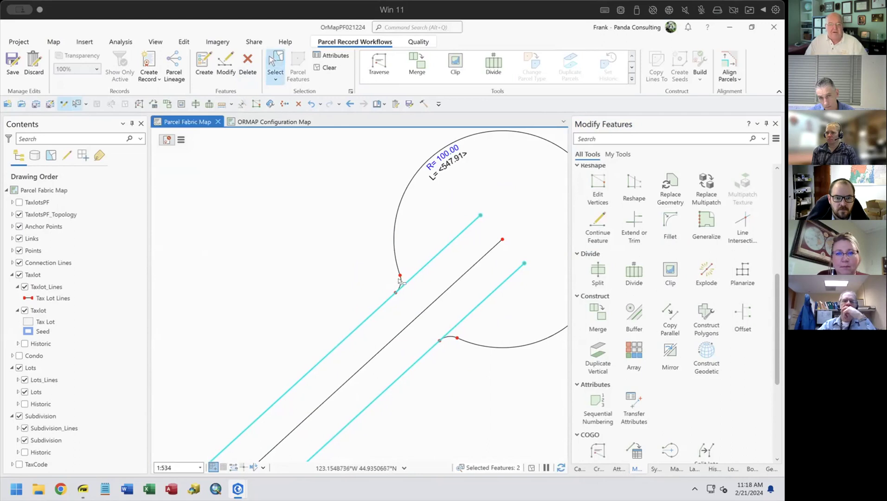
click(399, 280)
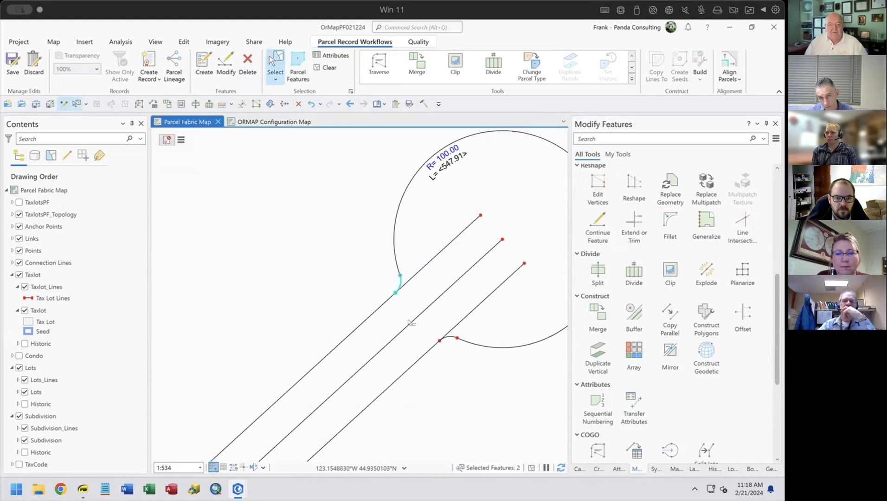
shift+click(447, 336)
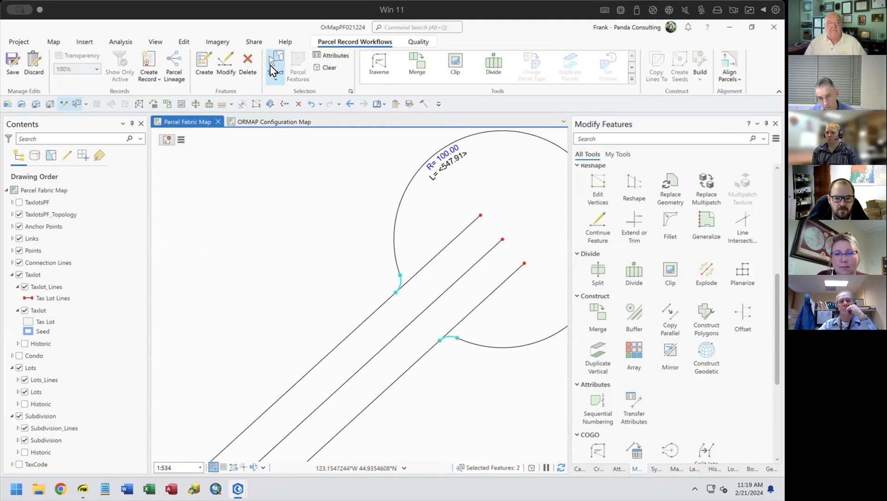
click(318, 296)
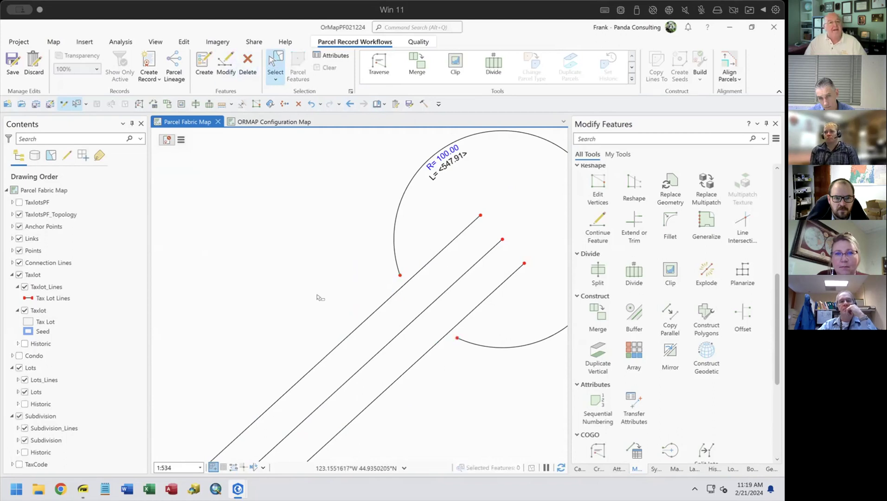
Fillet the southeastern parallel street line and the cul-de-sac circle with a fixed radius of 15 ft.
click(670, 228)
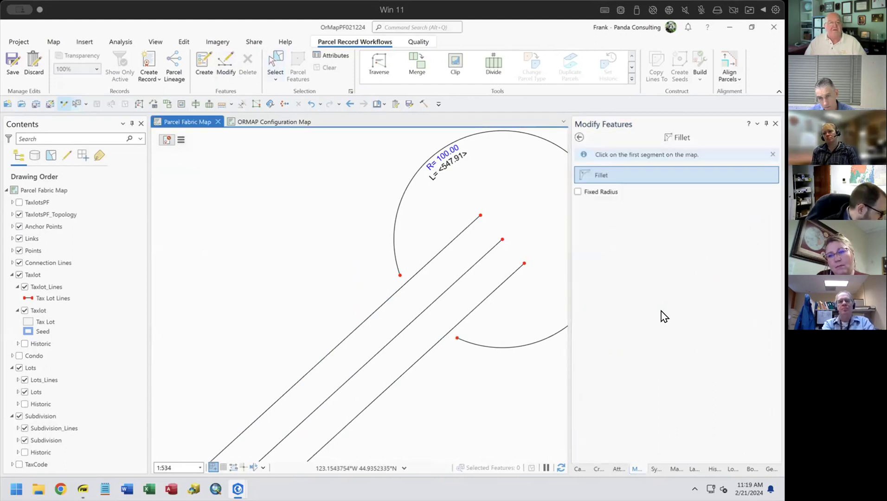
click(578, 192)
click(761, 194)
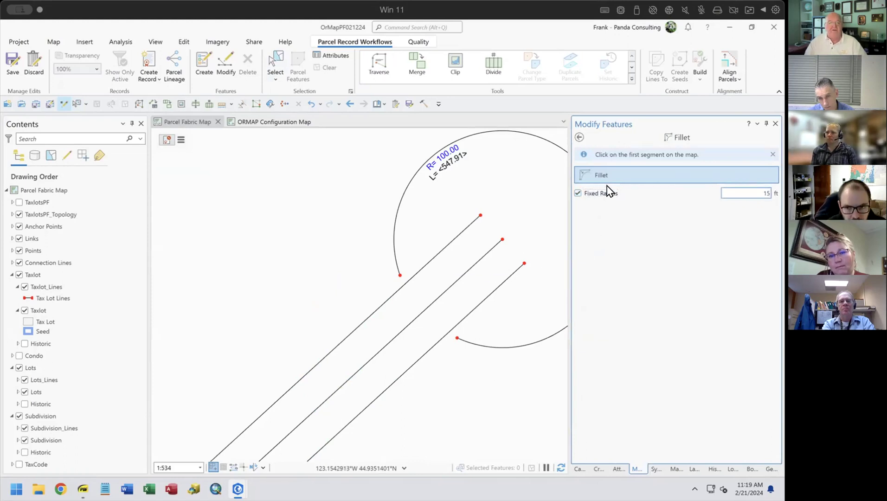
click(464, 342)
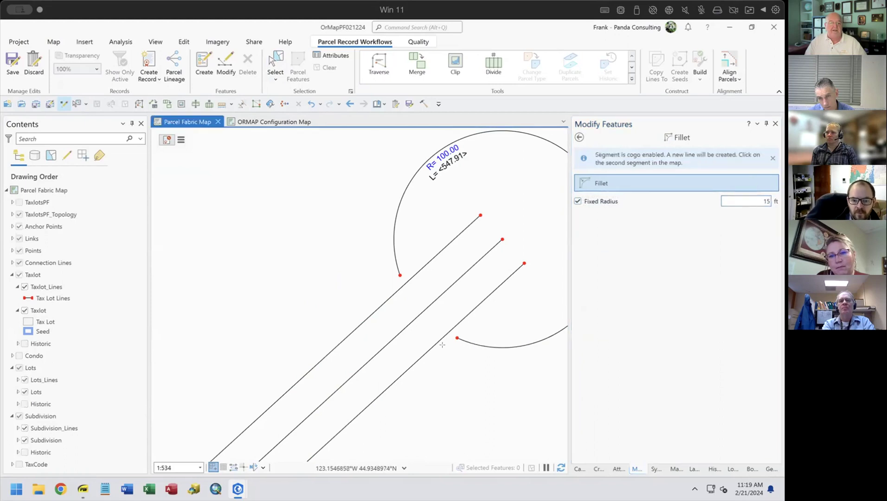
click(433, 345)
click(449, 356)
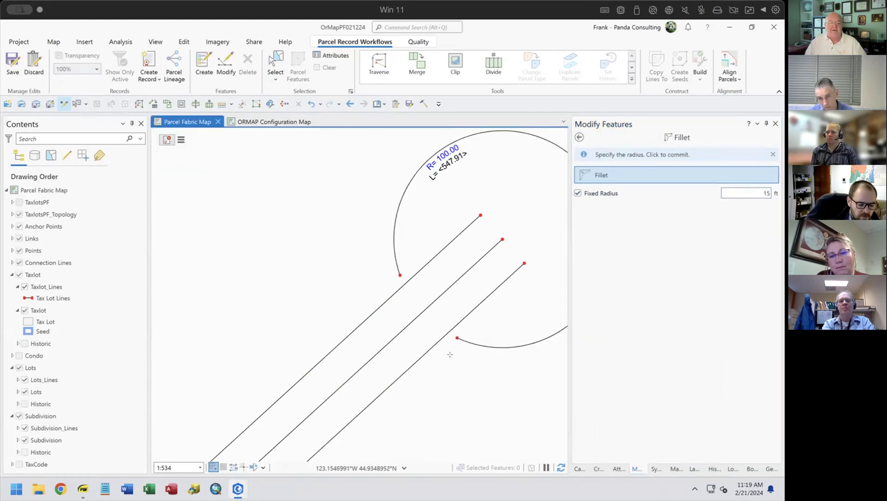
Fillet the northwestern parallel street line and the cul-de-sac circle with the same 15 ft fixed radius.
click(419, 258)
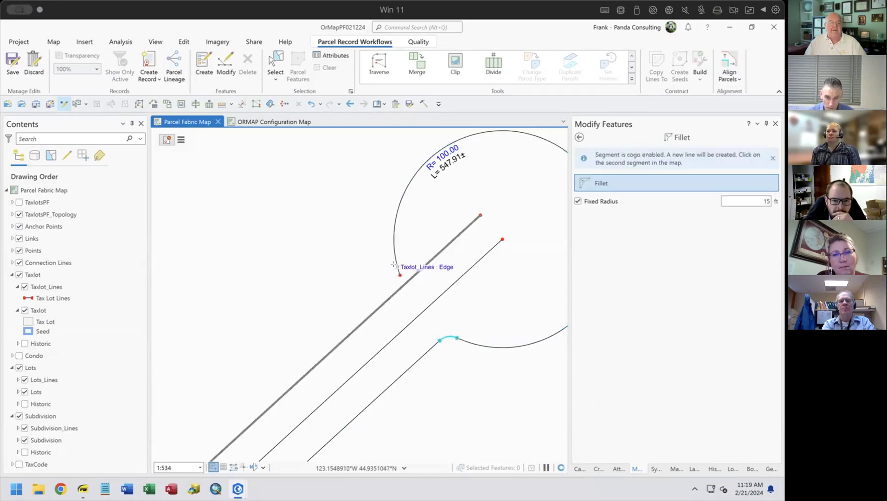
click(395, 268)
click(384, 296)
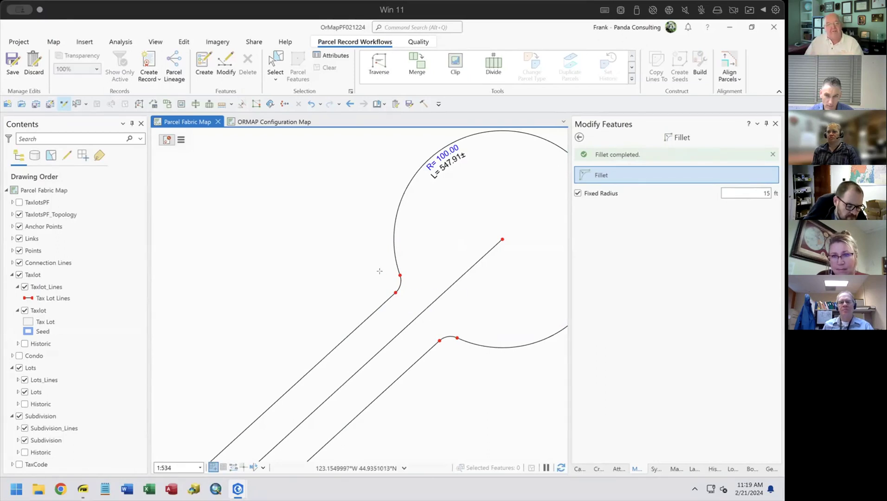
click(400, 265)
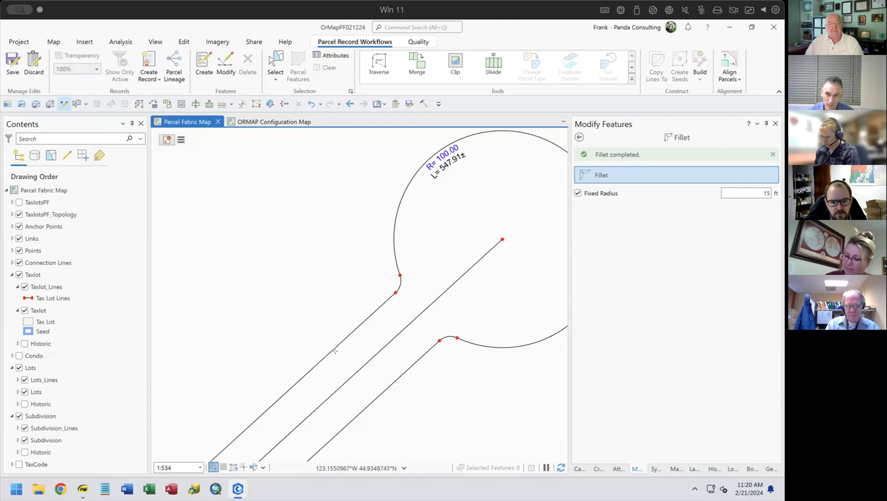
Discard all unsaved edits, including the cul-de-sac, street lines and fillets.
scroll(351, 345, down, 2)
drag(380, 388, 399, 278)
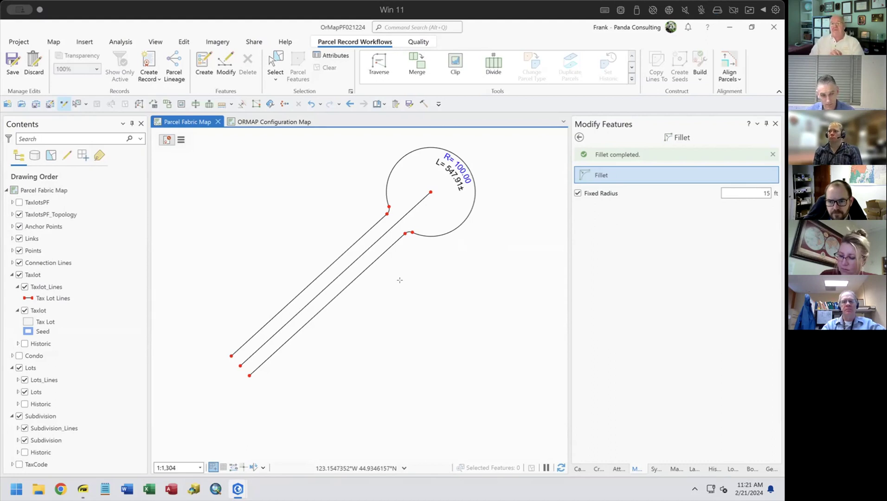
click(34, 63)
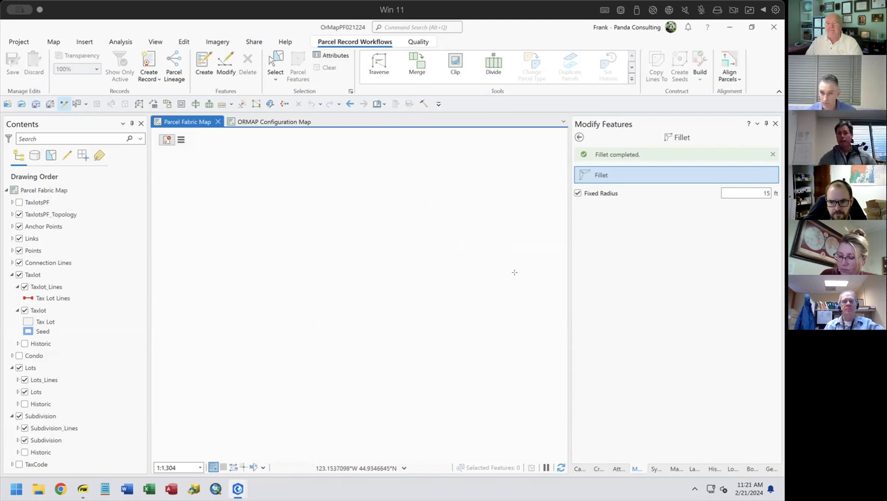
Fillet the northeast corner between the 117.14 and 450.84 tax lot lines with a fixed radius of 15 ft.
scroll(512, 271, down, 5)
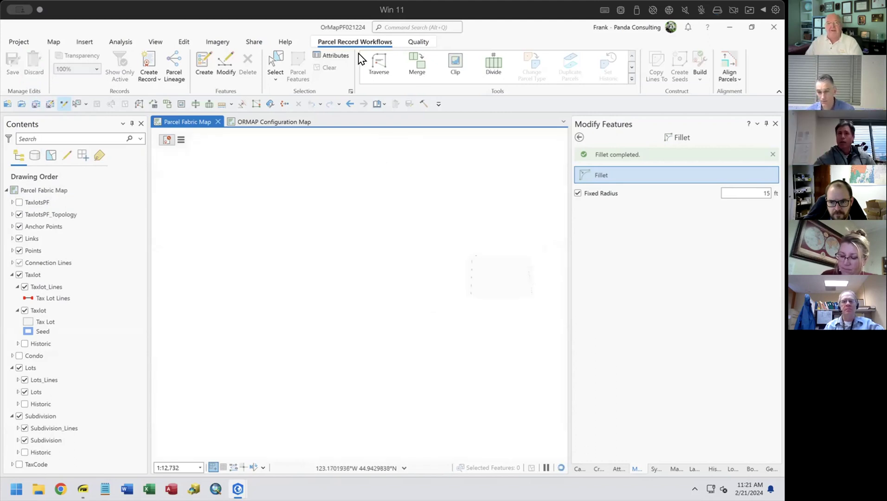
scroll(399, 223, up, 3)
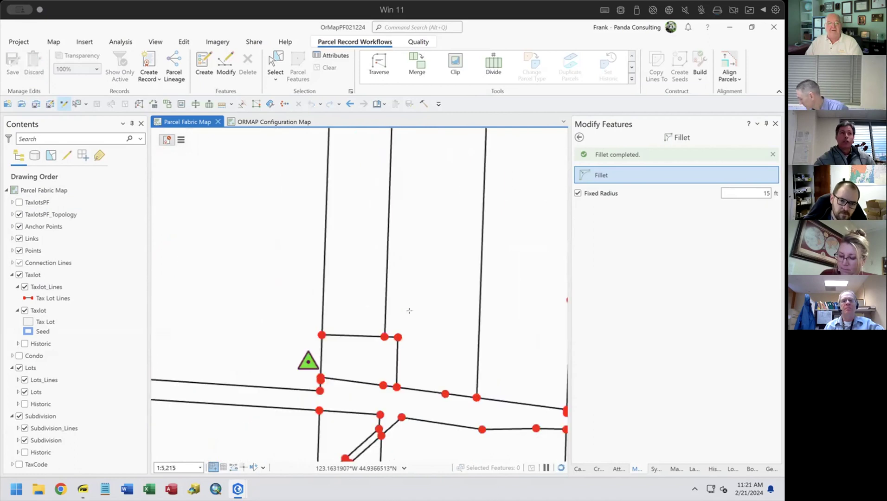
scroll(352, 313, up, 4)
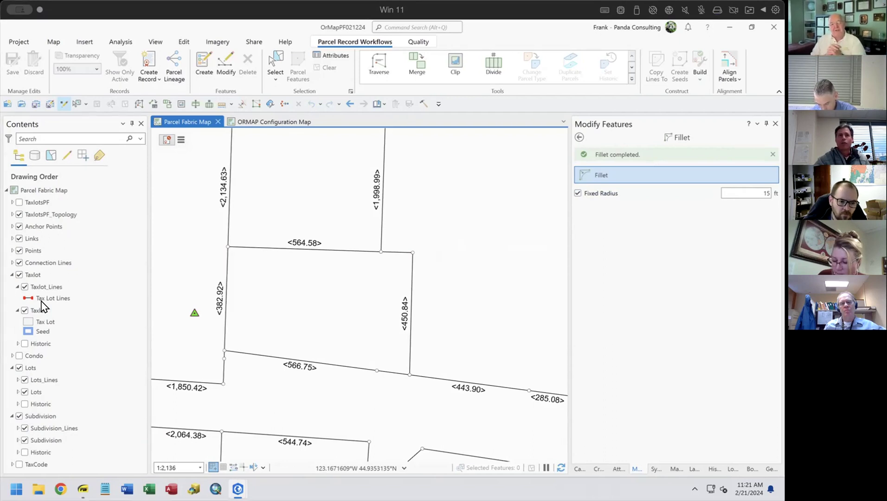
click(590, 195)
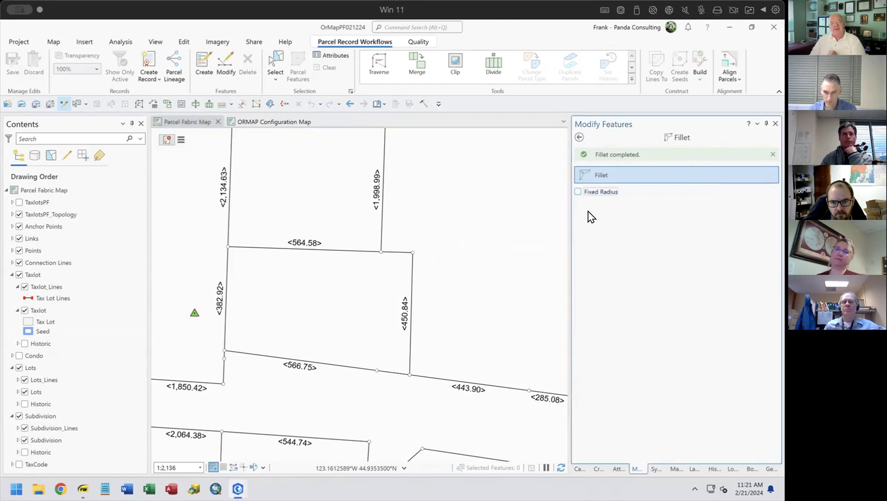
click(392, 250)
click(412, 270)
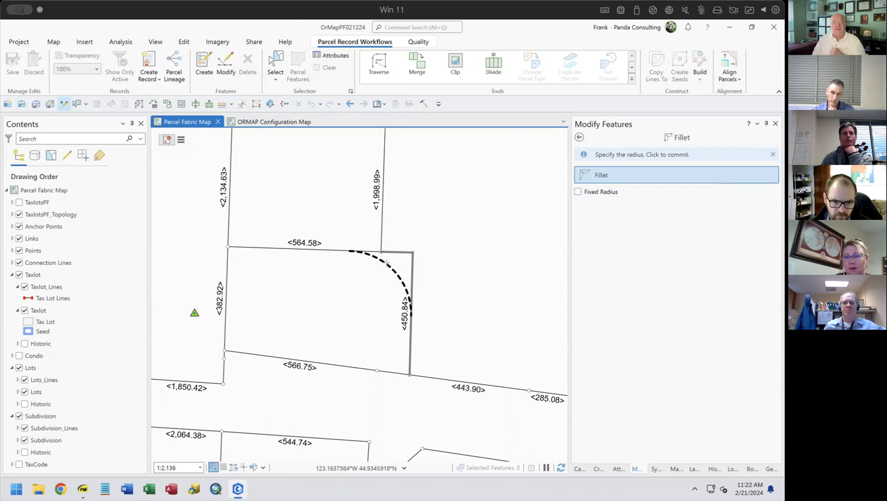
click(599, 193)
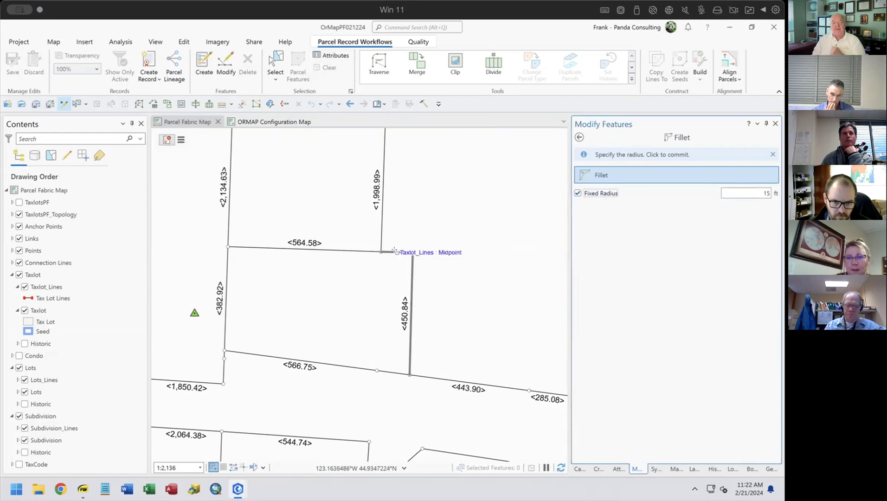
scroll(402, 257, up, 3)
scroll(404, 256, up, 3)
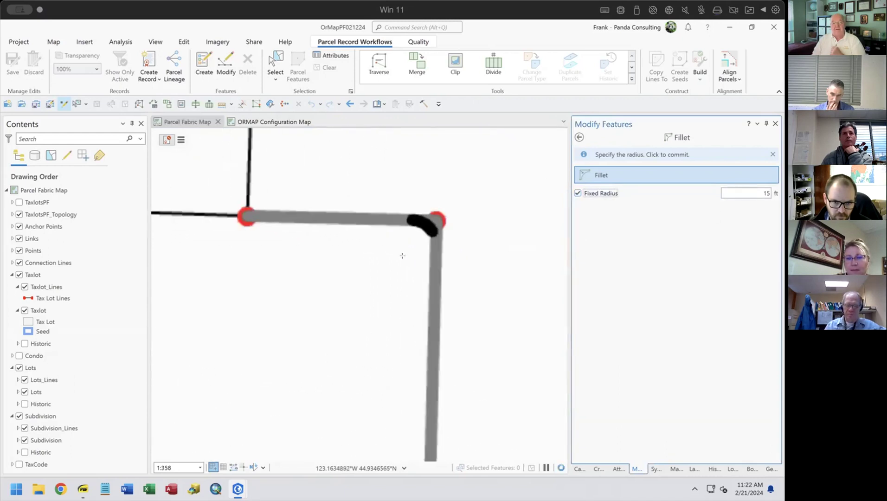
click(407, 227)
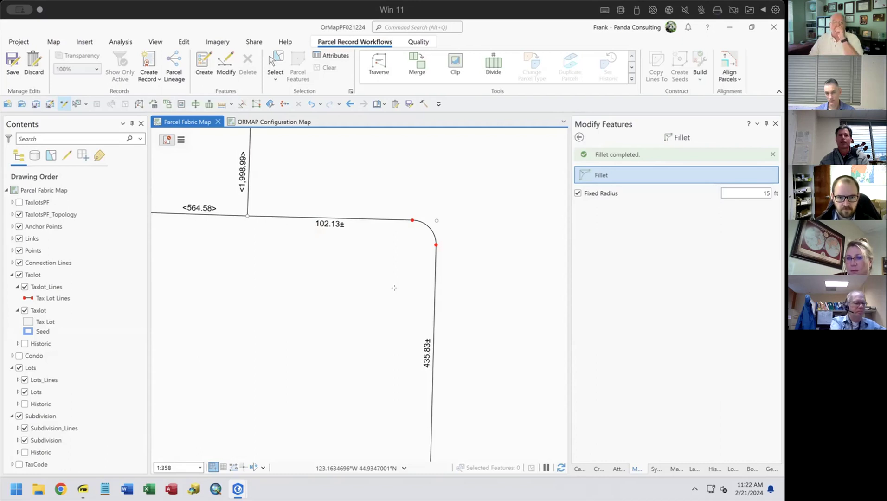
Discard the fillet made at the tax lot corner.
scroll(391, 296, down, 1)
scroll(391, 297, down, 4)
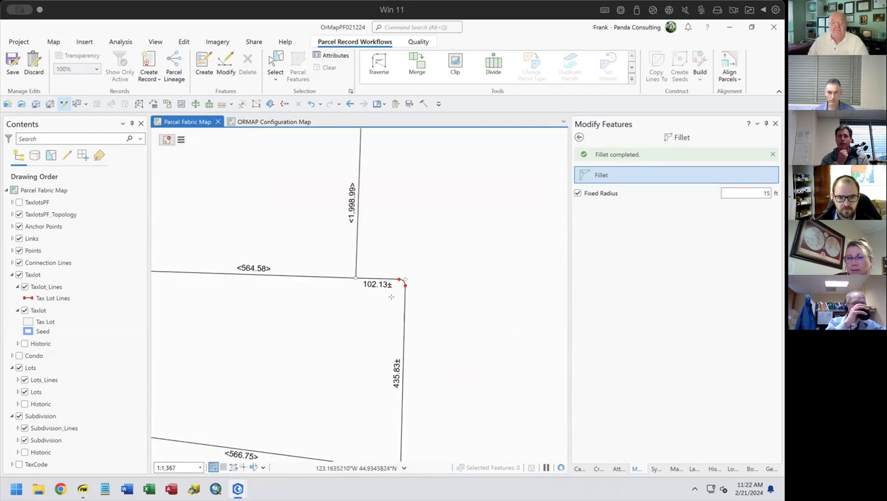
click(34, 64)
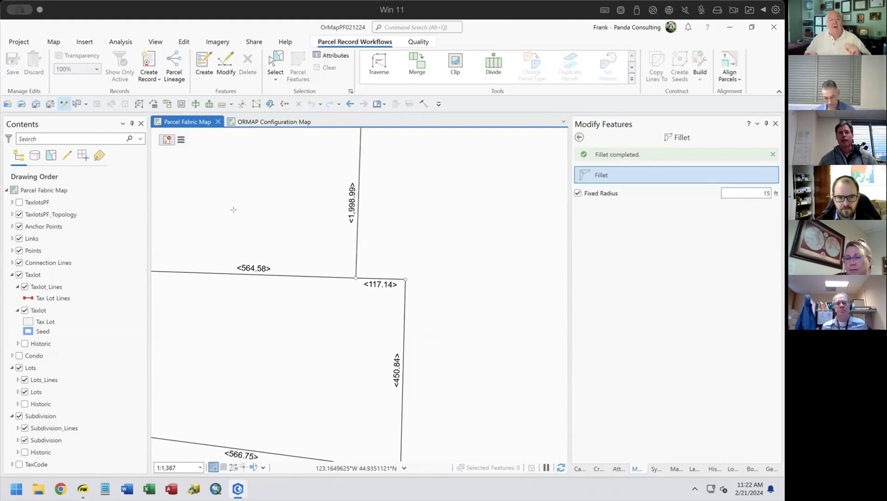
Select the features around the 450.84 tax lot line with a rectangle and look through the available selection shapes.
click(269, 69)
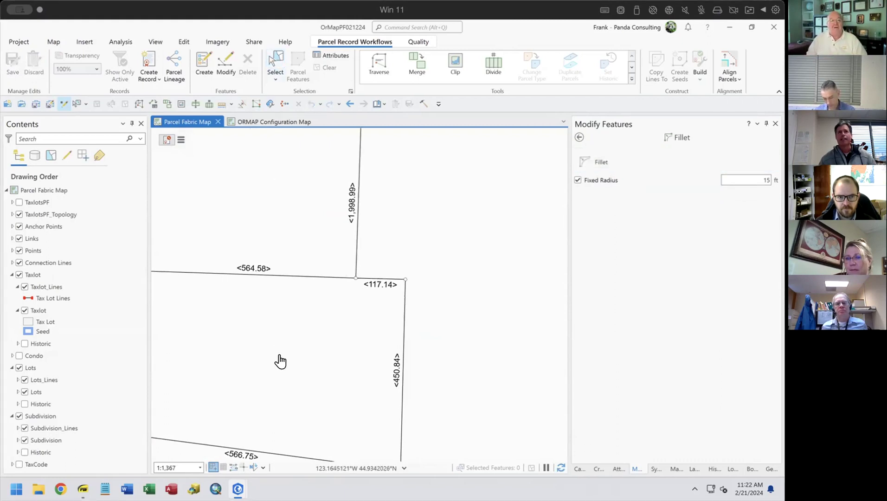
drag(415, 291, 457, 257)
click(269, 65)
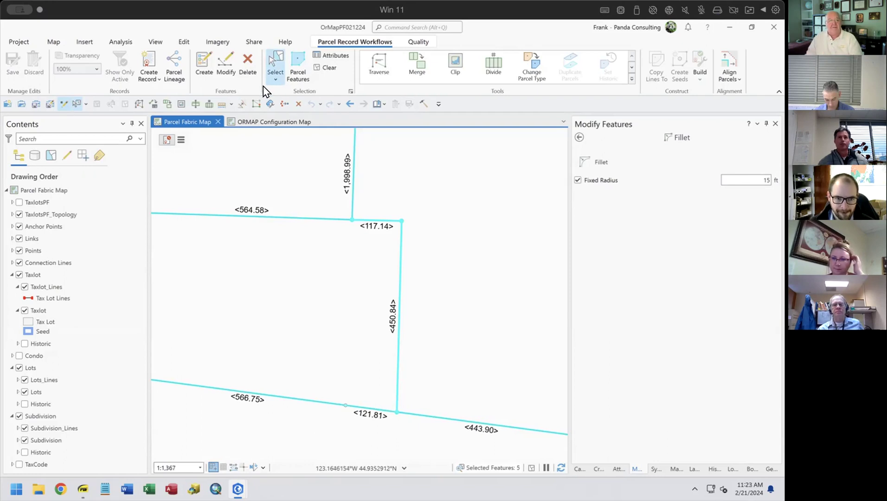
click(276, 80)
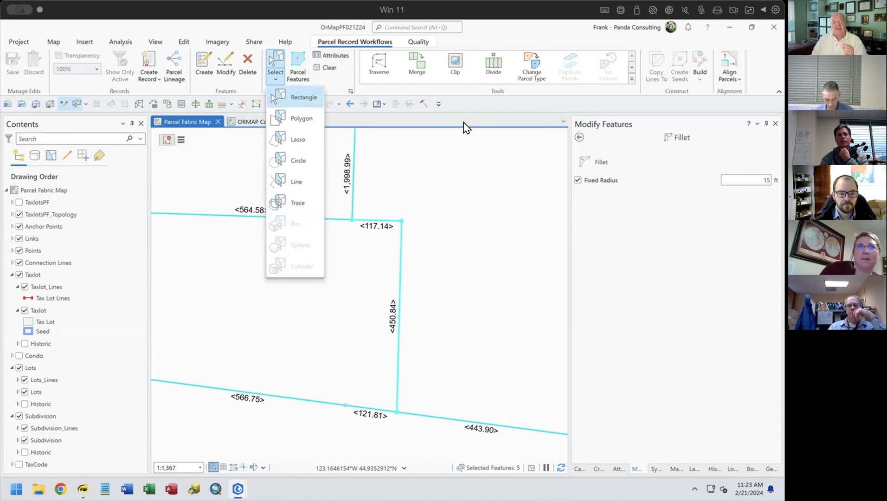
click(547, 48)
Add the western tax lot to the selection, and remove it again together with the small rectangular tax lot.
scroll(406, 226, down, 3)
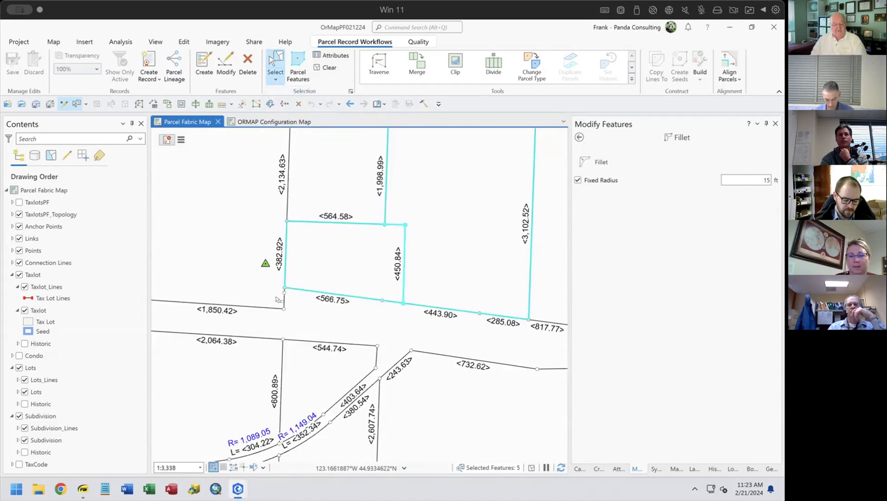
shift+click(220, 212)
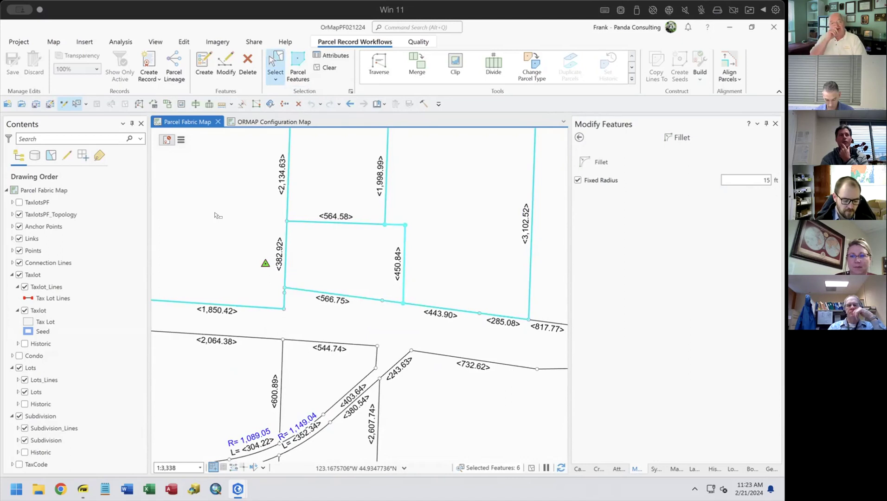
drag(183, 182, 225, 210)
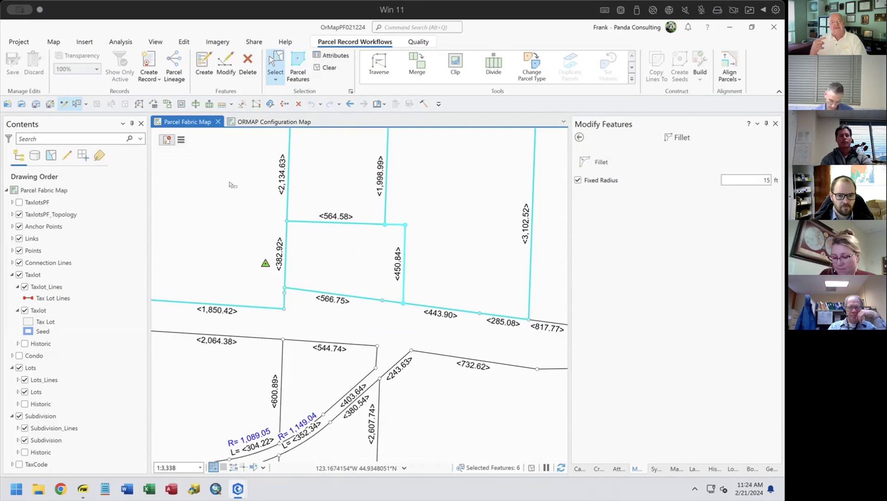
drag(219, 197, 233, 231)
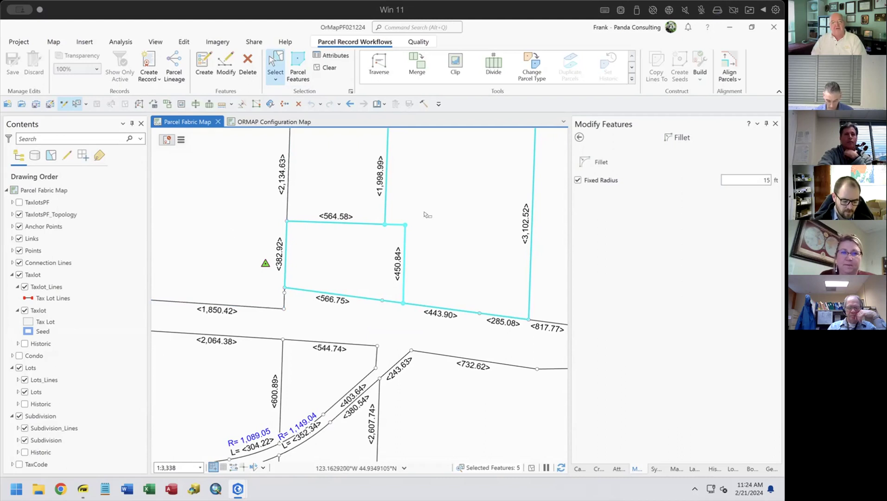
ctrl+click(355, 250)
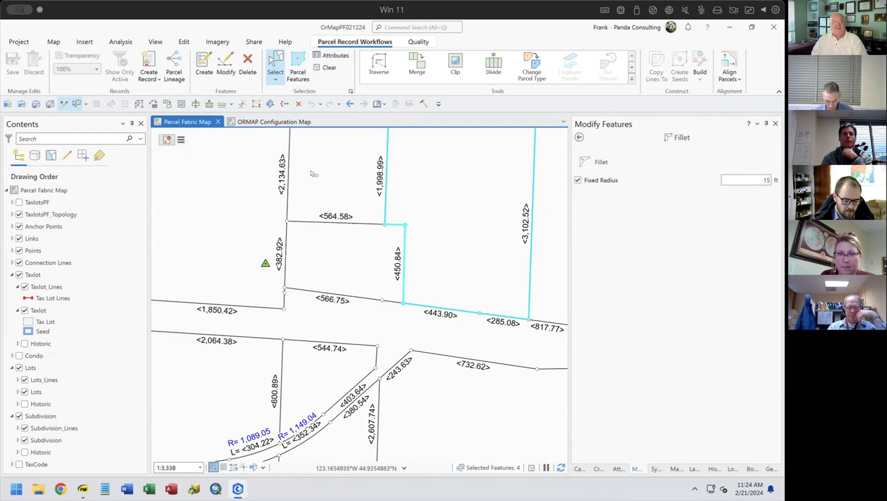
Add the small rectangular tax lot and its northern and western neighbours to the selection, and clear the whole selection.
shift+click(336, 181)
drag(219, 211, 223, 232)
shift+click(383, 262)
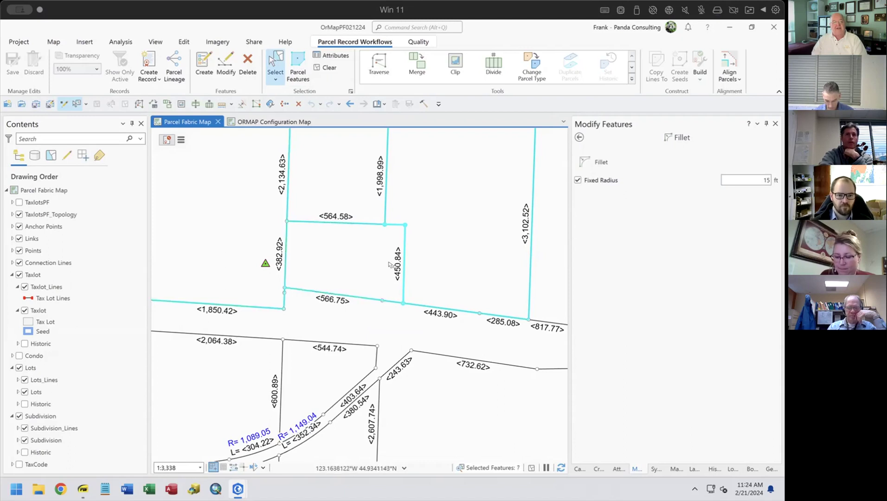
drag(457, 237, 445, 279)
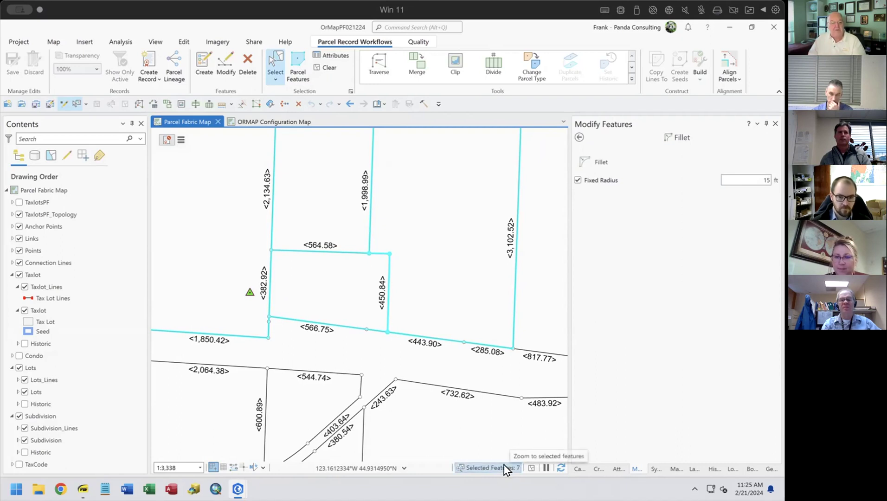
click(325, 68)
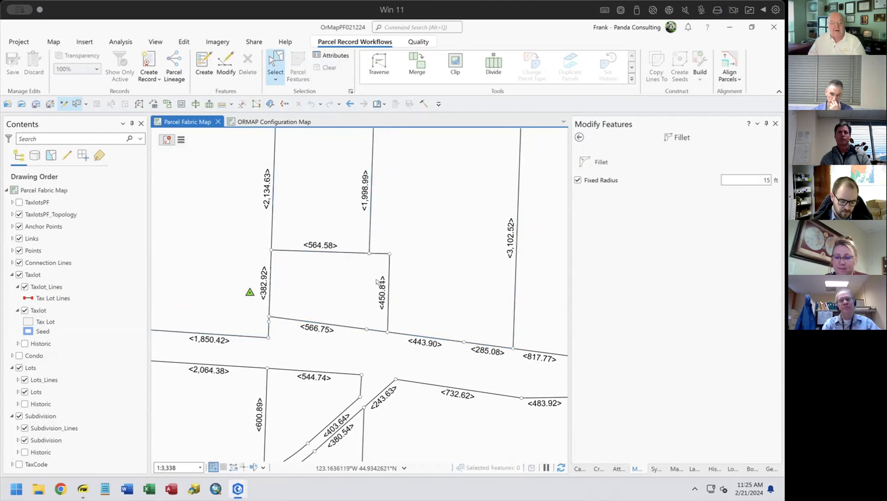
Select the 450.84 line with its adjoining tax lots, zoom to the selected features and clear the selection.
click(390, 285)
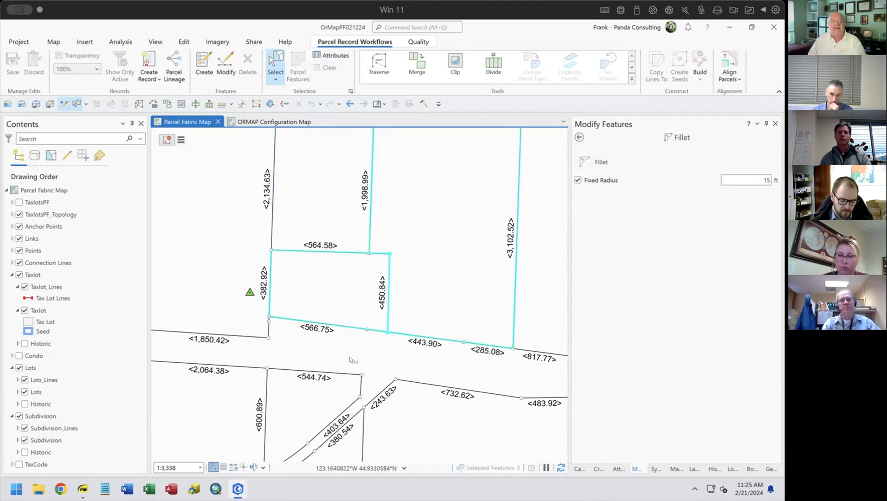
scroll(385, 320, up, 3)
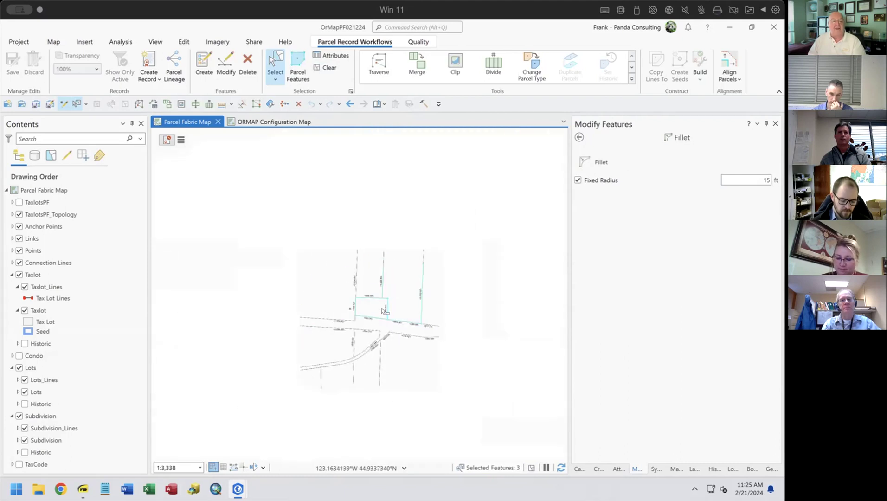
scroll(384, 319, up, 5)
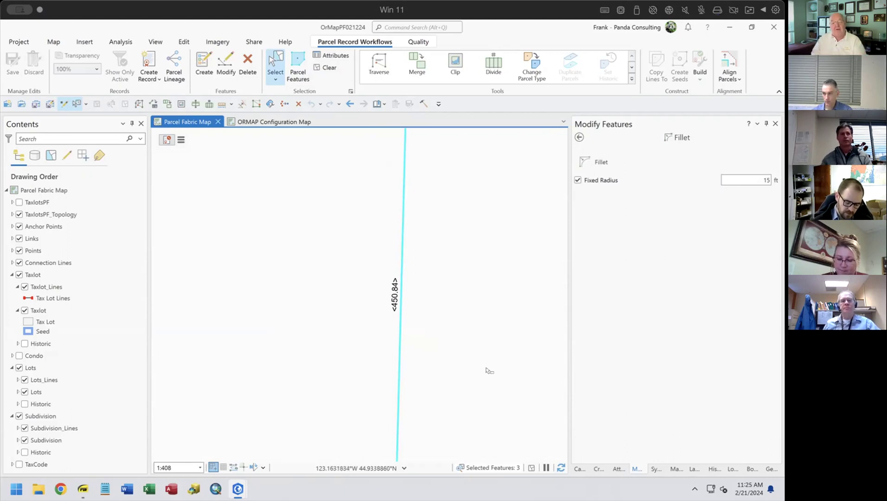
click(482, 467)
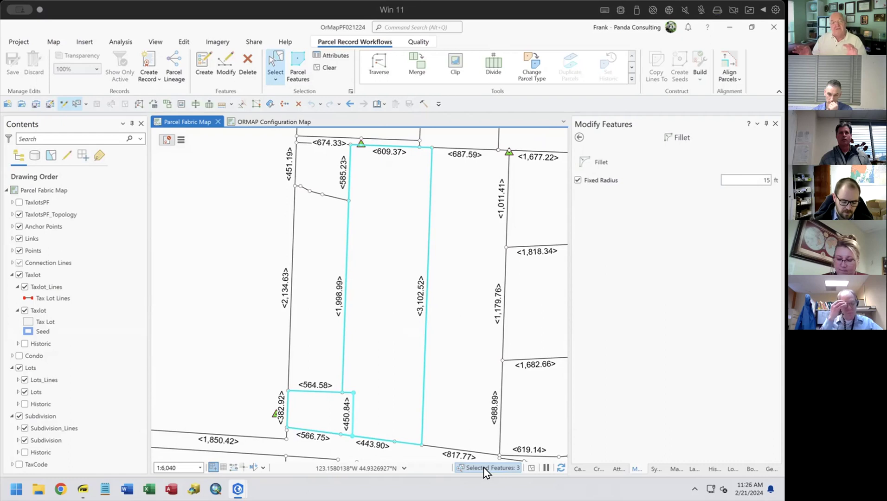
click(528, 464)
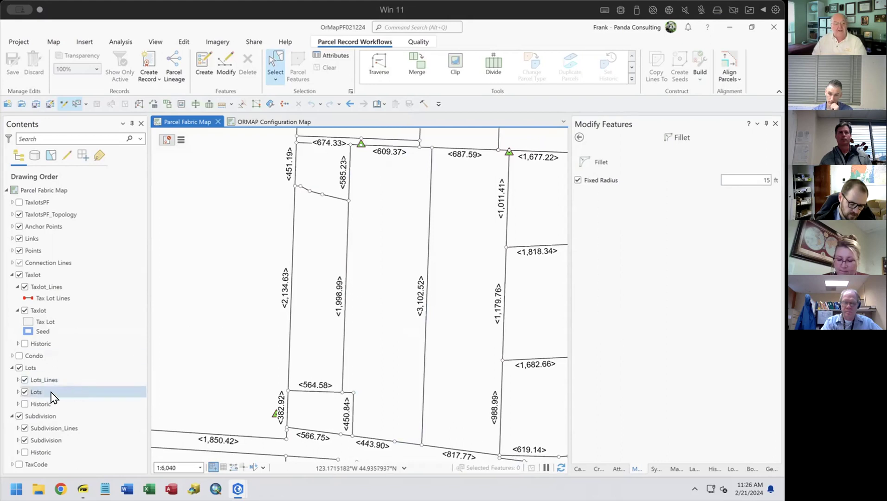
Show the TaxCode layer, select the tax lot between the 1,998.99 and 3,102.52 lines with its TaxCode polygon, and zoom to the selection.
click(19, 464)
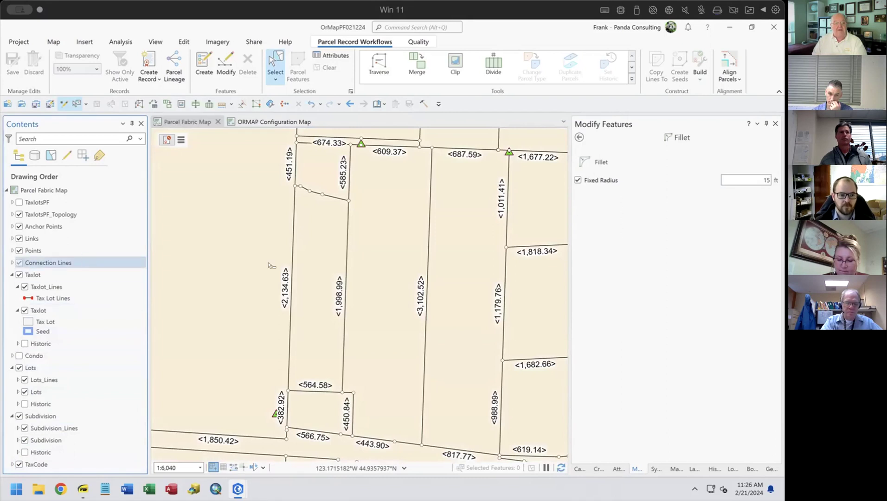
click(388, 292)
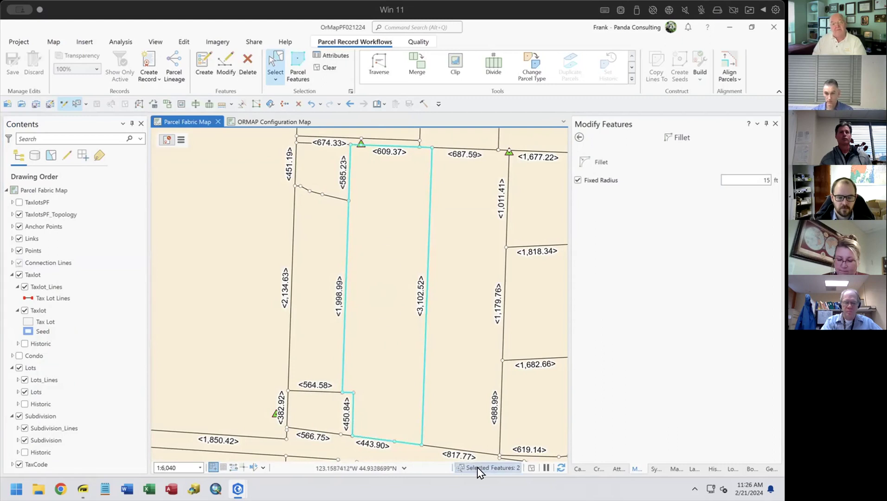
click(507, 467)
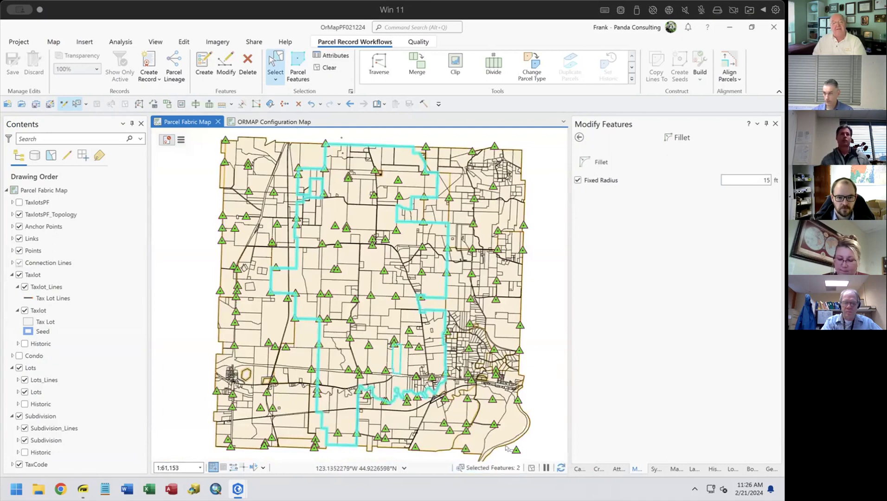
Remove the TaxCode feature from the selection through the feature attributes and zoom to the tax lot that stays selected.
click(618, 468)
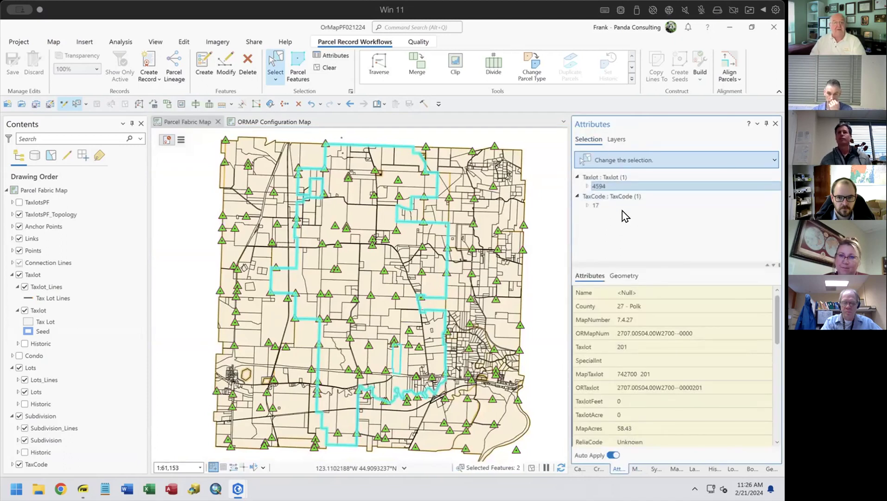
click(609, 197)
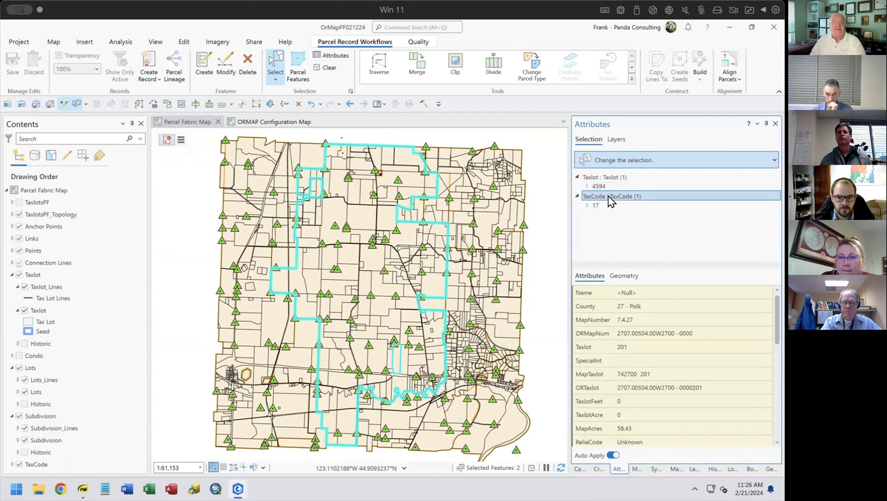
right_click(611, 200)
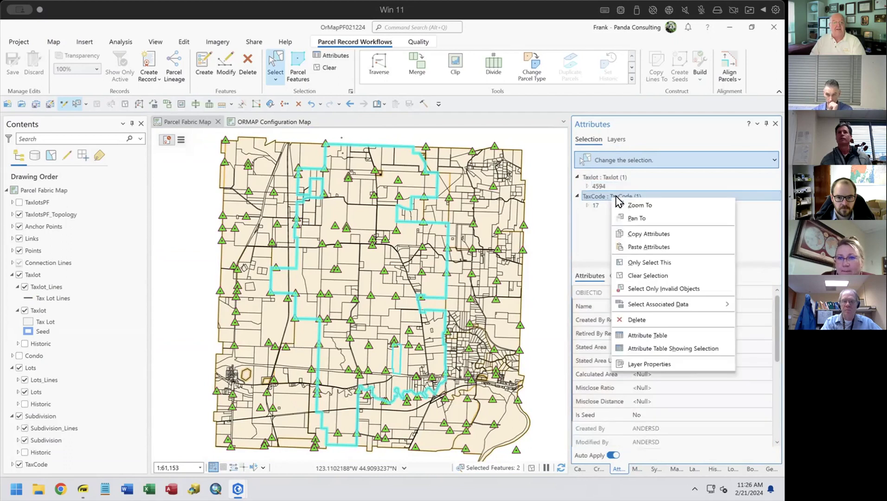
click(649, 275)
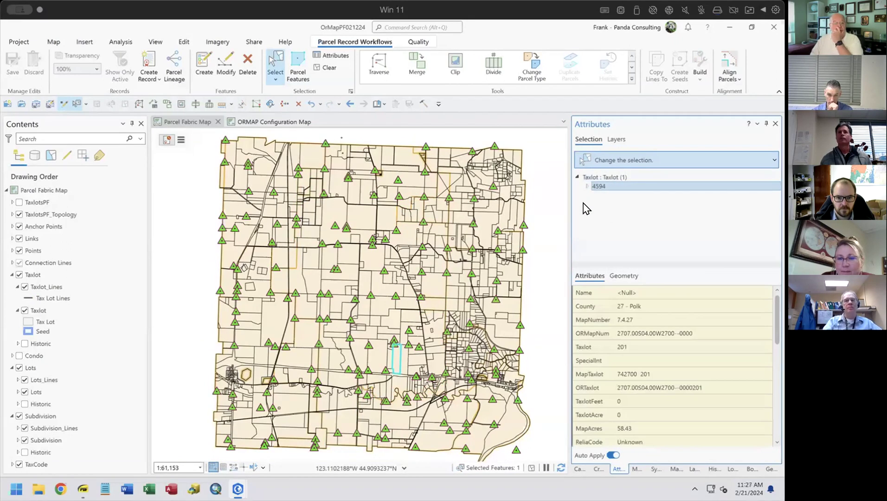
click(494, 468)
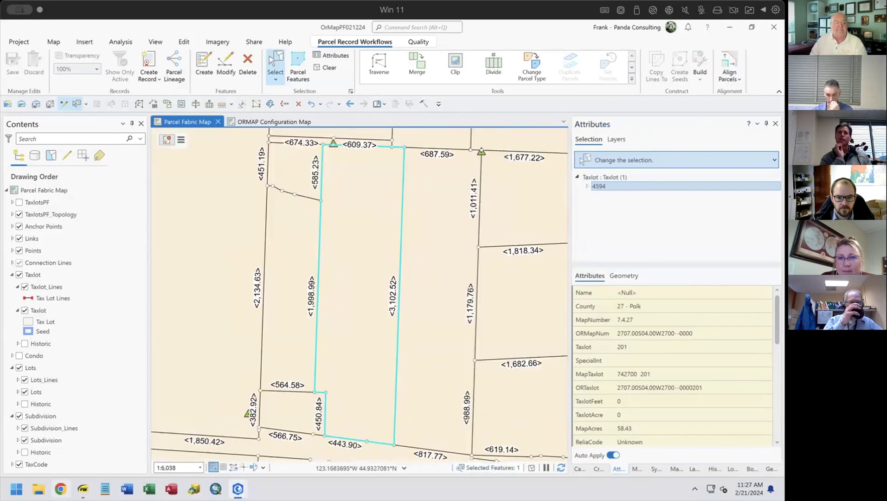
Hide the TaxCode layer and clear the tax lot selection.
click(19, 464)
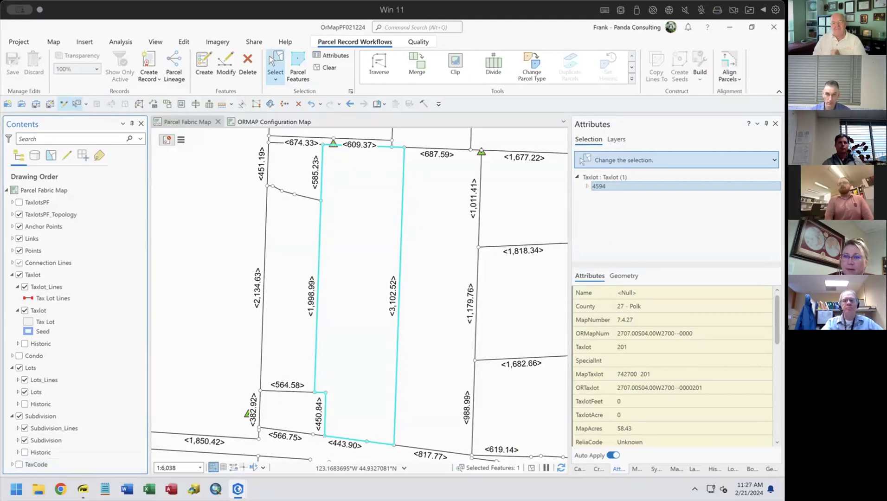
click(327, 67)
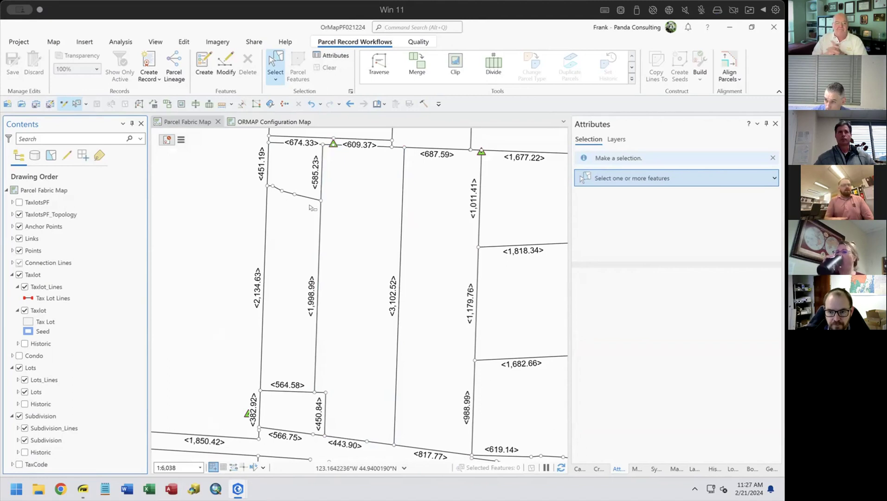
Open the attribute table of the Historic Taxlot layer and zoom the map to historic tax lot 4130.
click(17, 343)
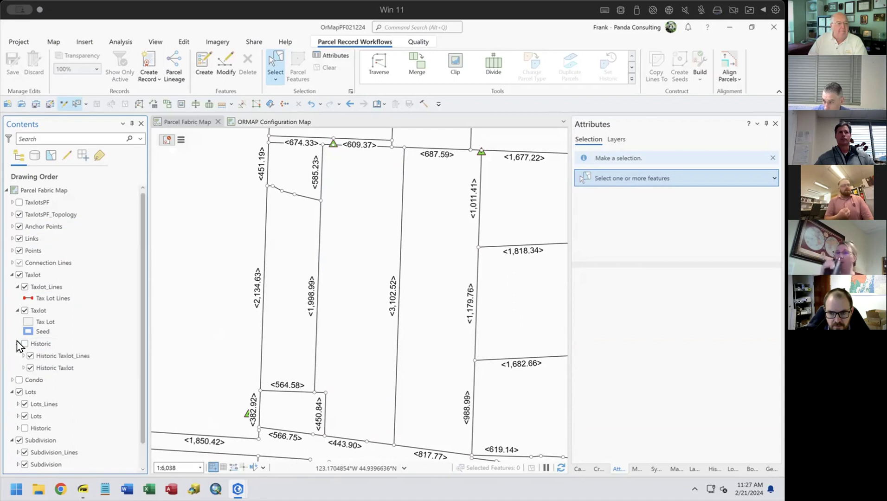
click(53, 369)
right_click(51, 366)
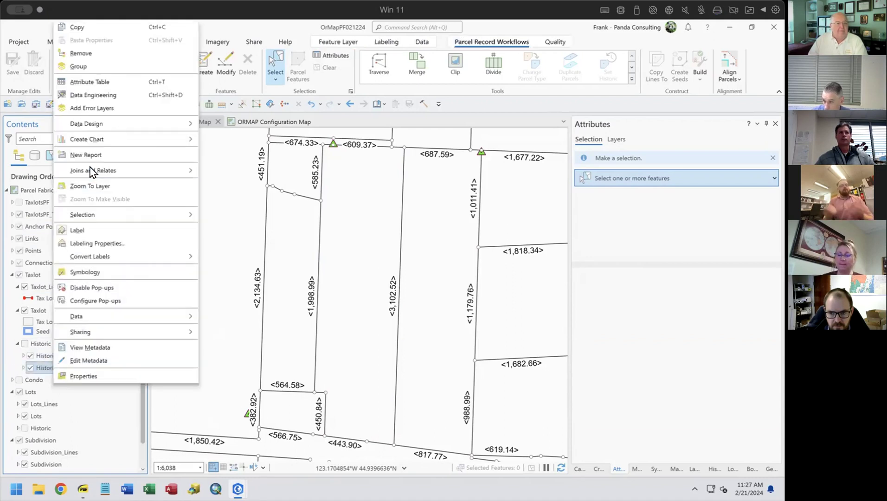
click(107, 81)
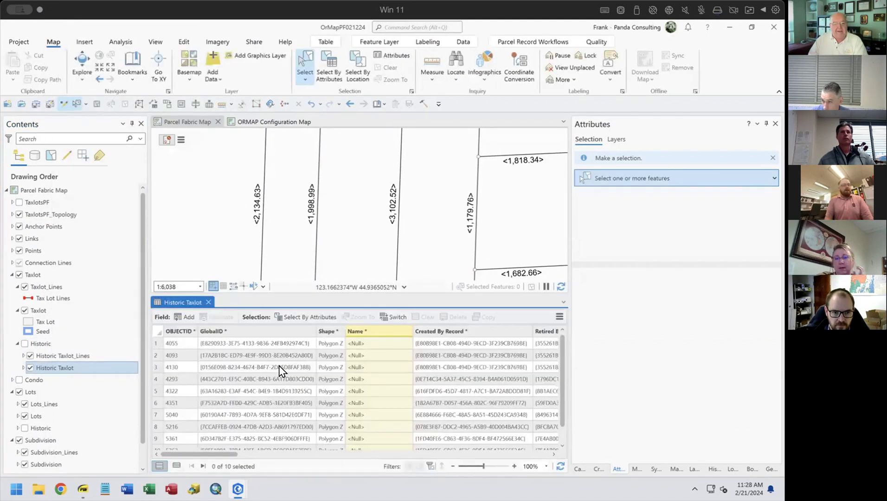
right_click(156, 368)
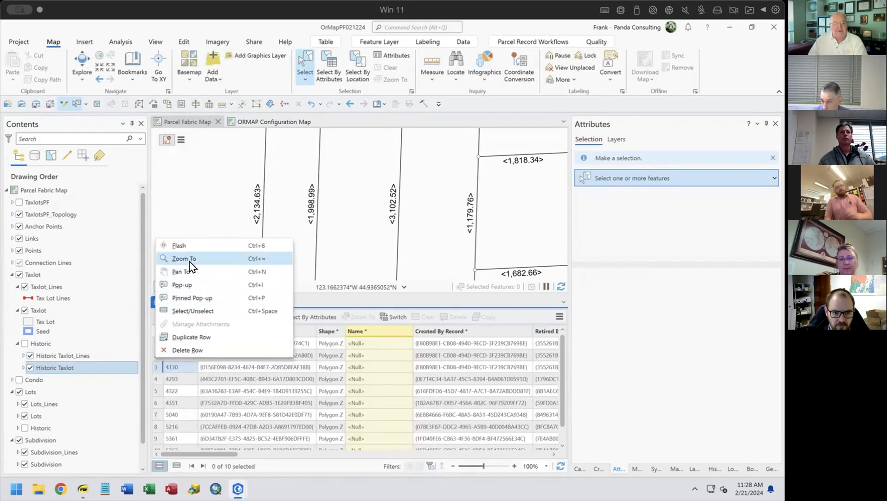
click(191, 263)
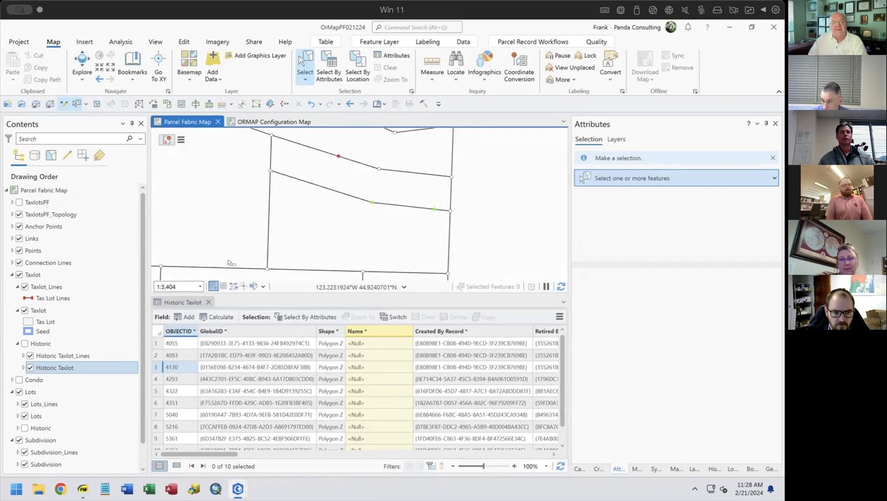
Show the Historic group of the Taxlot layers on the map and close the Historic Taxlot attribute table.
click(25, 344)
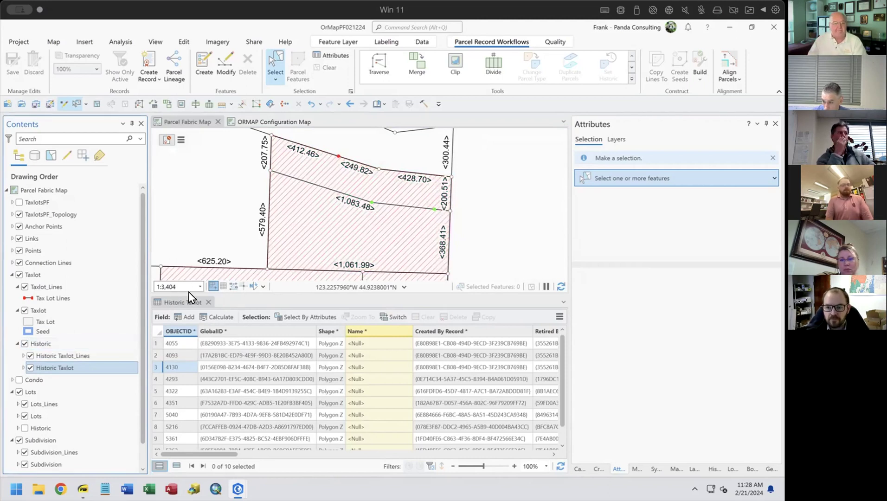
click(209, 303)
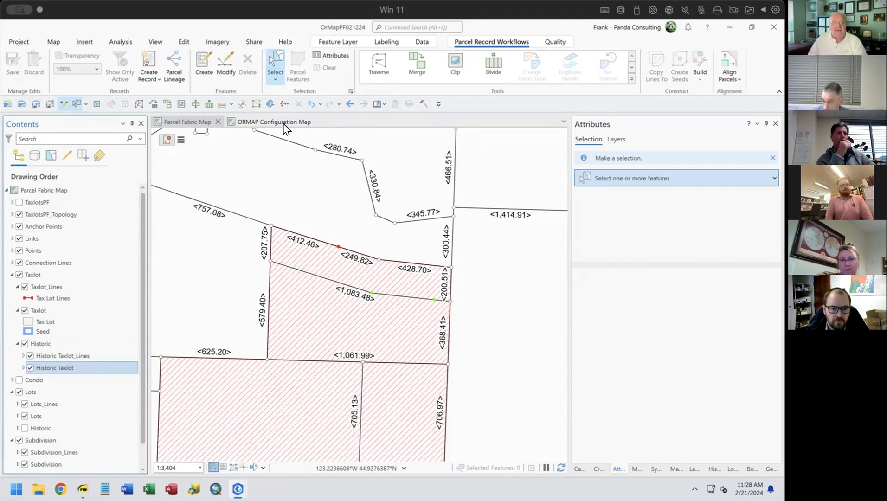
Select the overlapping tax lots between the 1,083.48 and 1,061.99 lines, and keep only current tax lot 5371 selected.
click(325, 313)
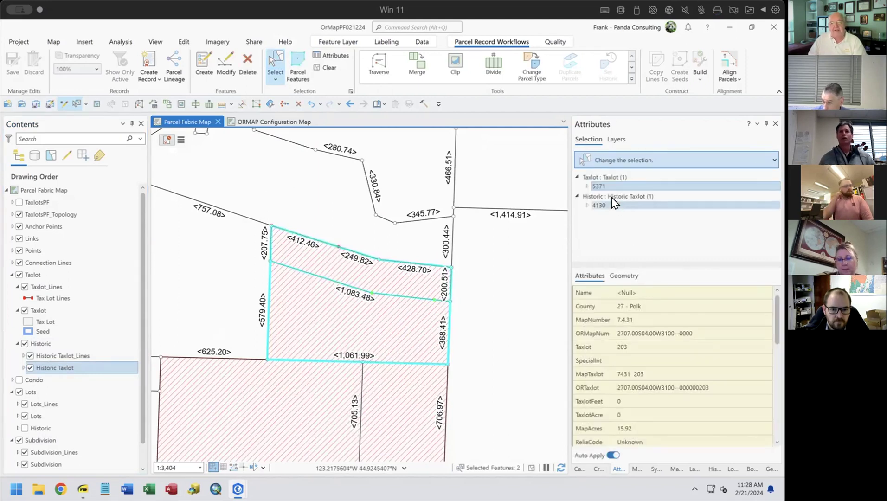
right_click(599, 186)
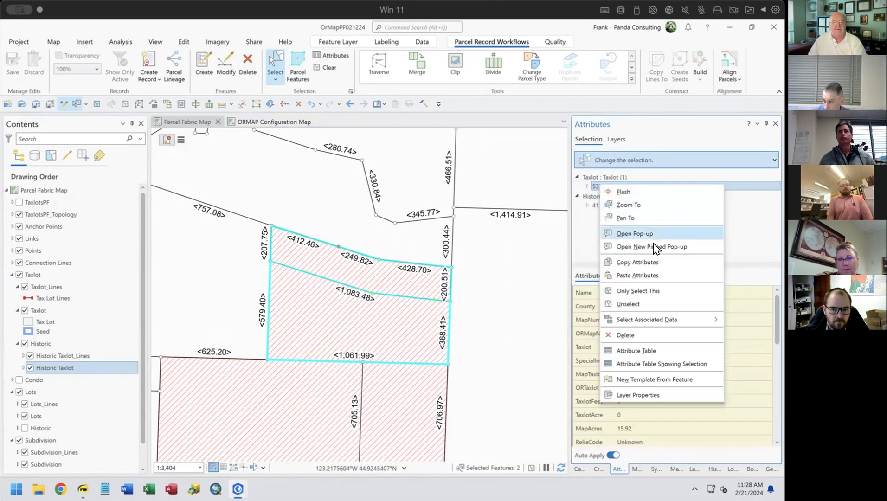
click(650, 291)
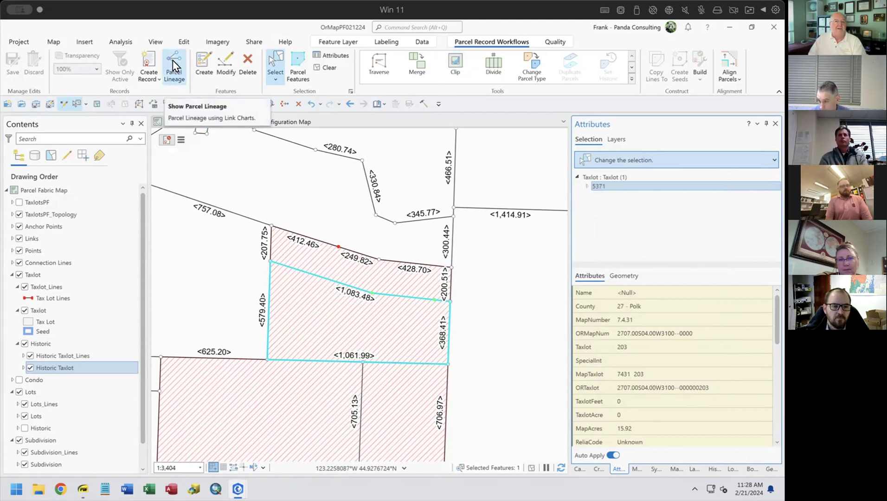
Hide the Historic tax lots and create a ParcelLineage link chart for the selected lot's record, with parcel type All and layout Hierarchic Top to Bottom.
click(23, 343)
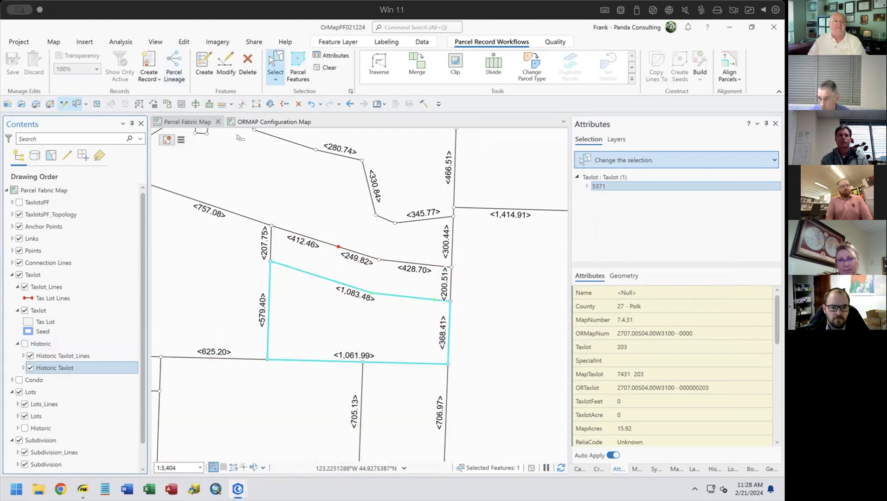
click(170, 65)
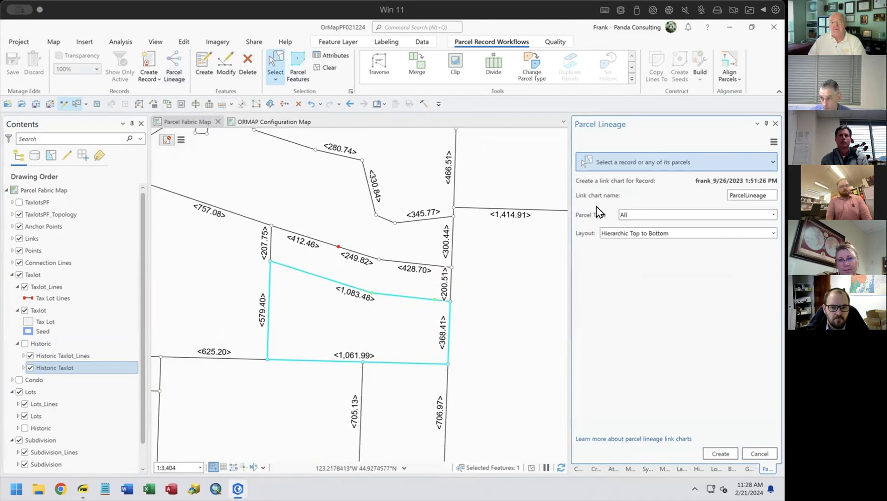
click(710, 454)
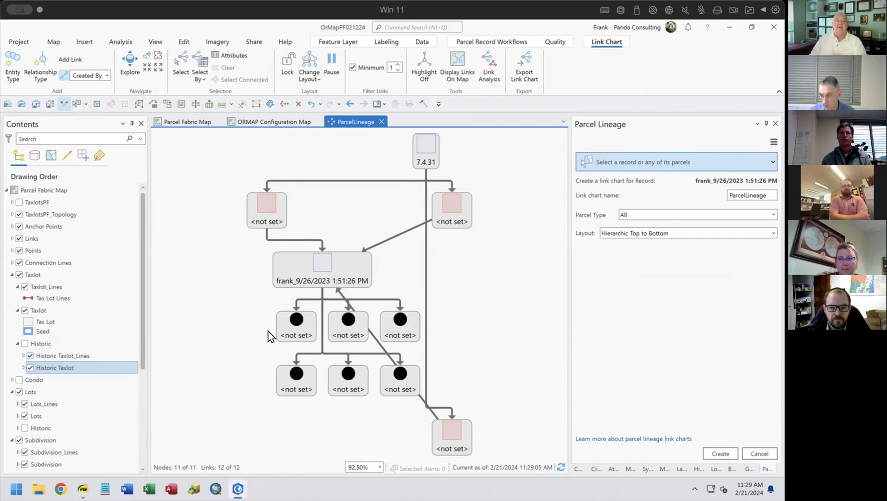
Close the ParcelLineage link chart and delete it from the map's link charts.
click(381, 122)
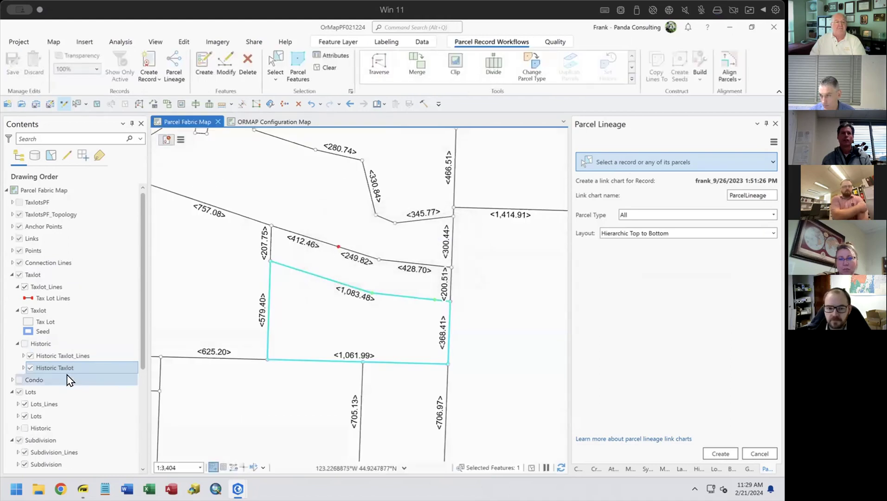
drag(140, 350, 142, 464)
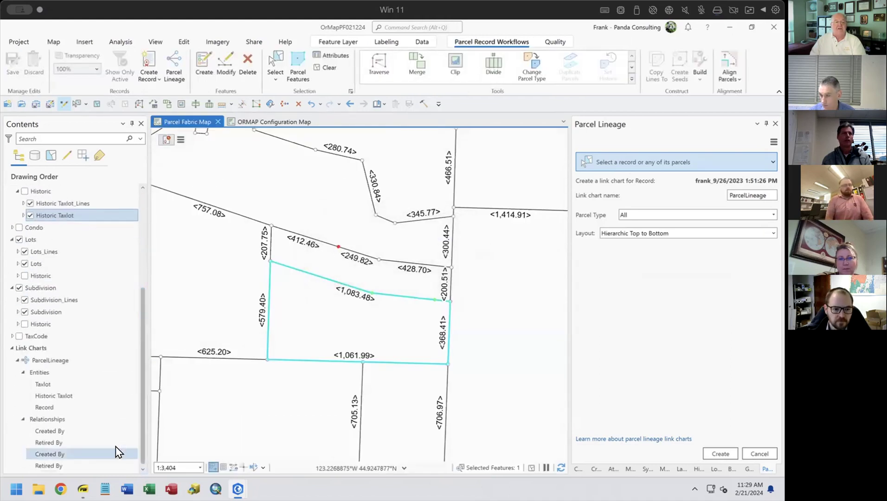
right_click(33, 347)
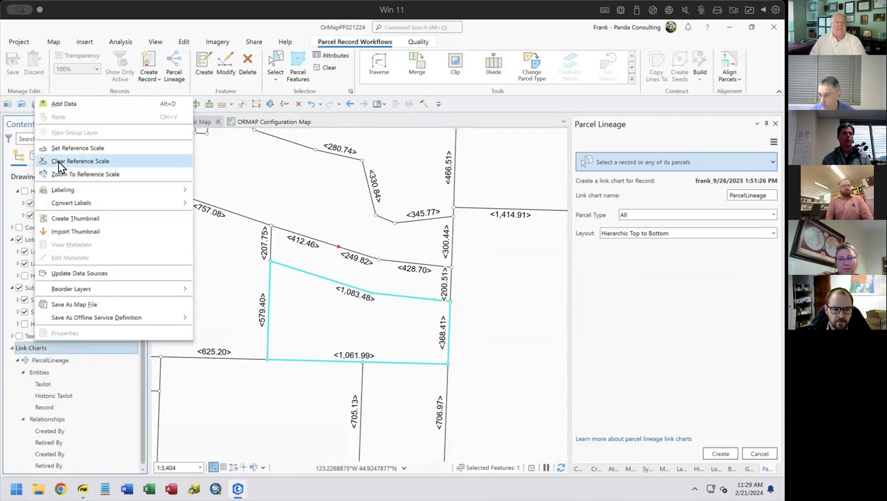
click(108, 417)
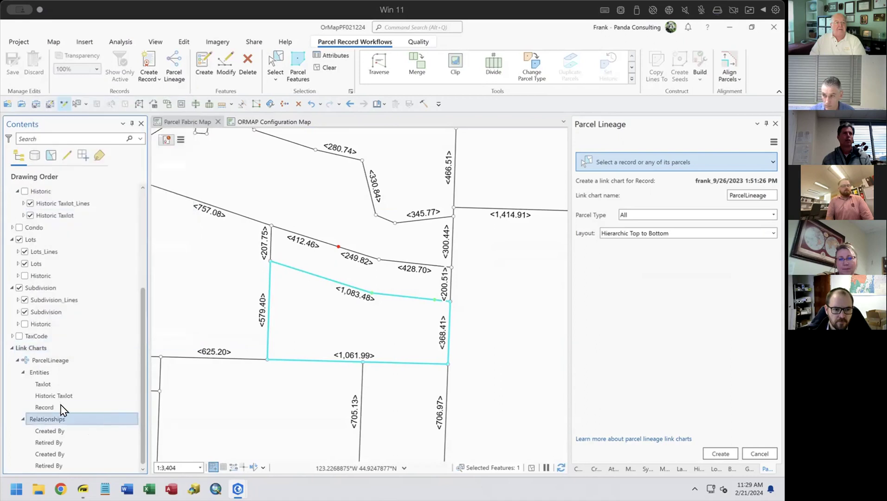
right_click(38, 360)
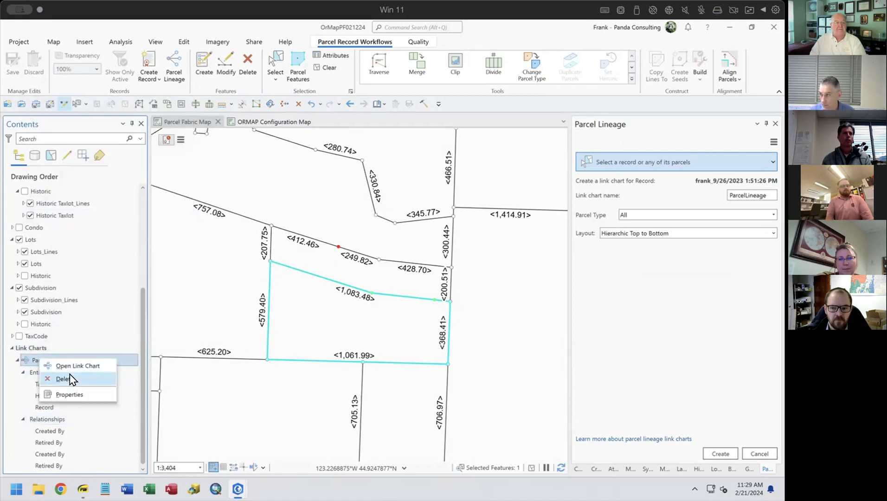
click(69, 376)
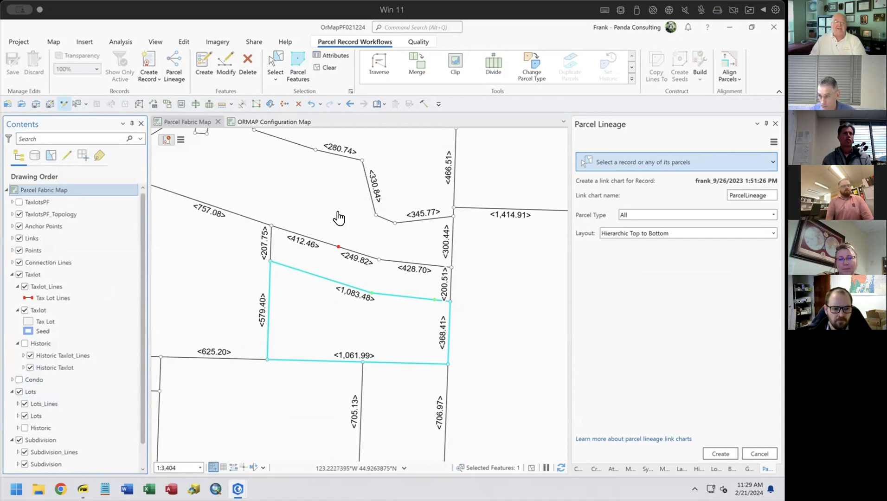
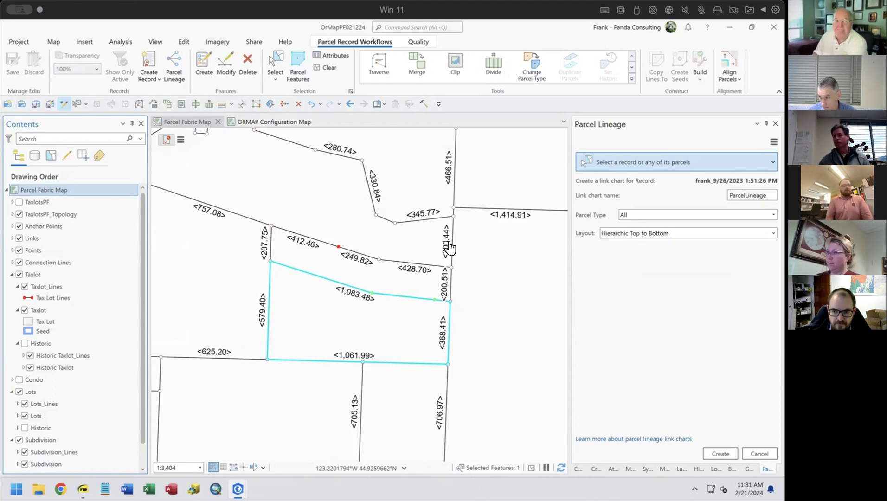
Clear the selection of the tax lot below the 1,083.48 line.
click(327, 67)
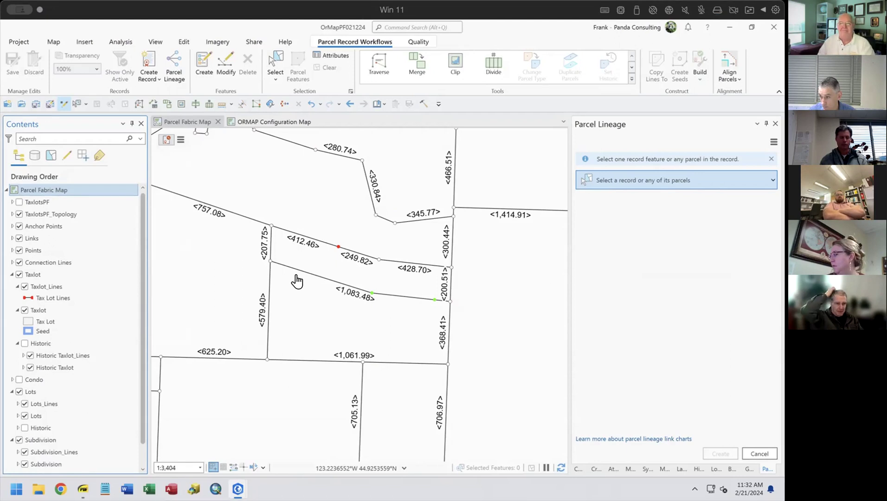
scroll(279, 285, down, 3)
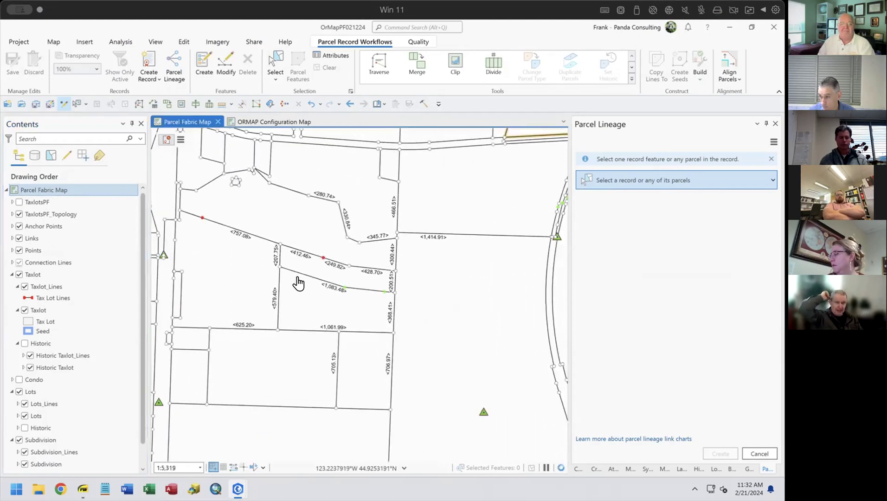
scroll(325, 289, up, 3)
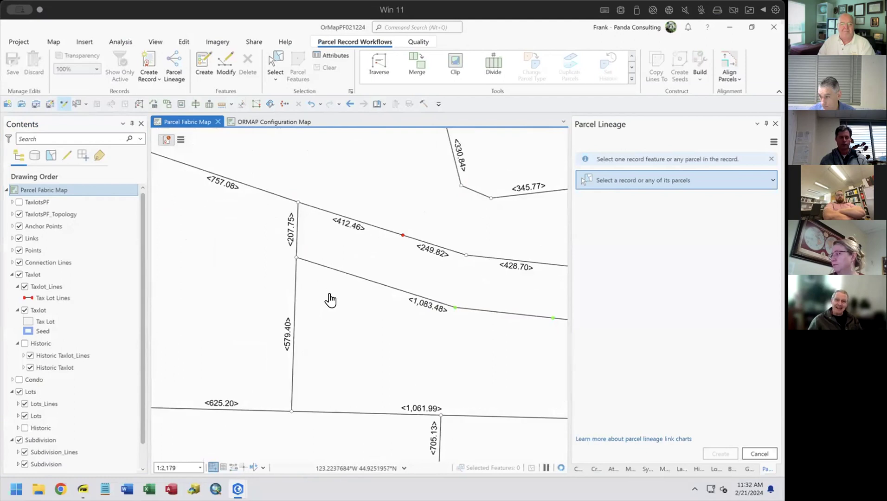
drag(371, 299, 410, 303)
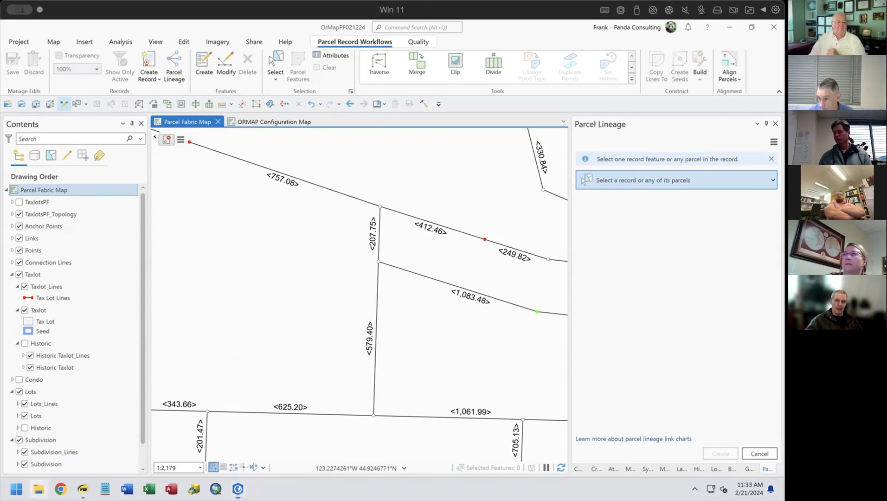
Switch to File Explorer and open the 2024 February Recordings folder under Conversion Projects, ORMAP OR, Training, Recordings.
click(39, 489)
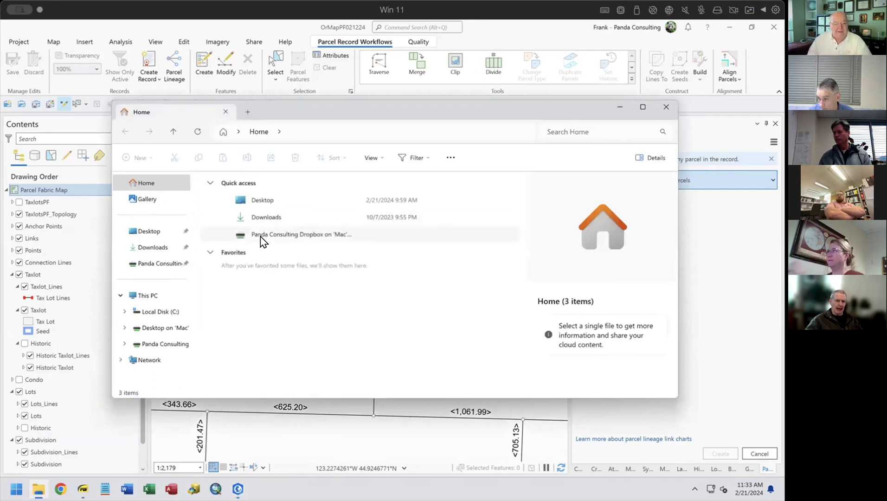
double_click(261, 236)
double_click(254, 230)
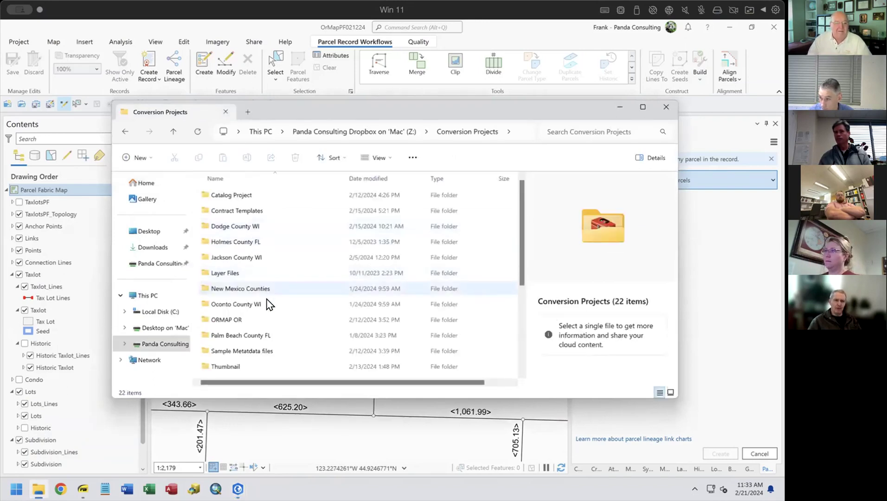
double_click(238, 320)
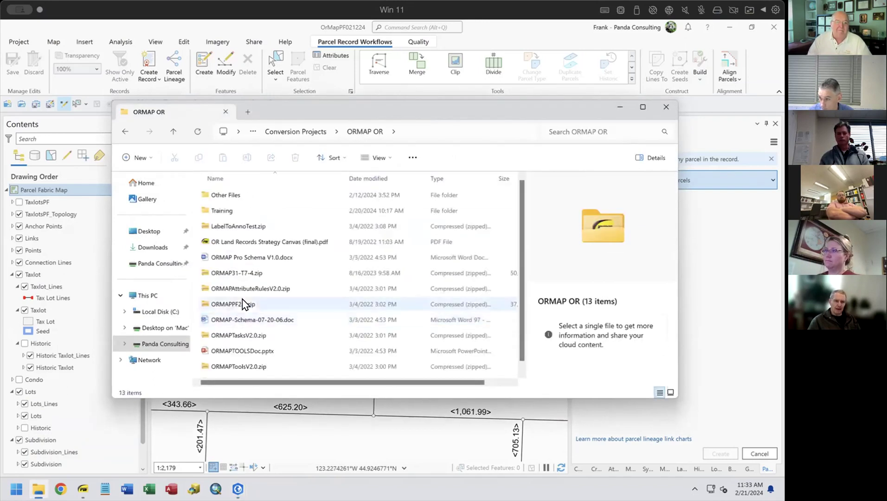
double_click(223, 211)
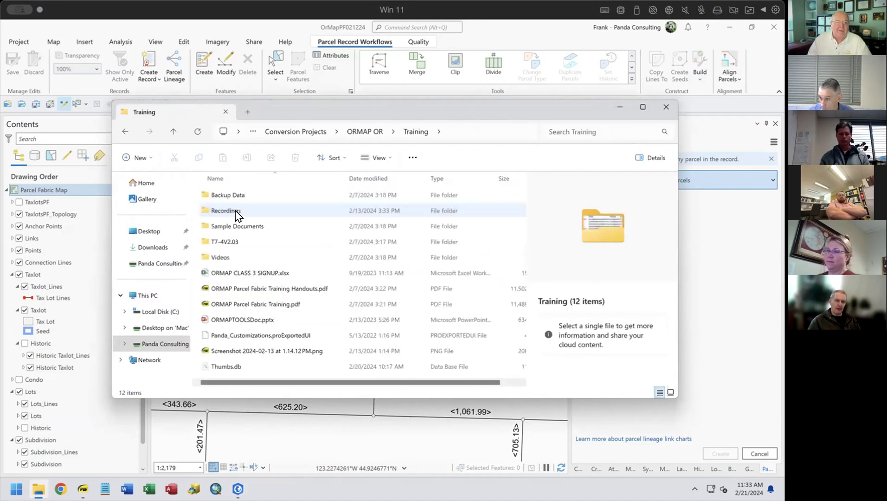
double_click(237, 214)
click(246, 243)
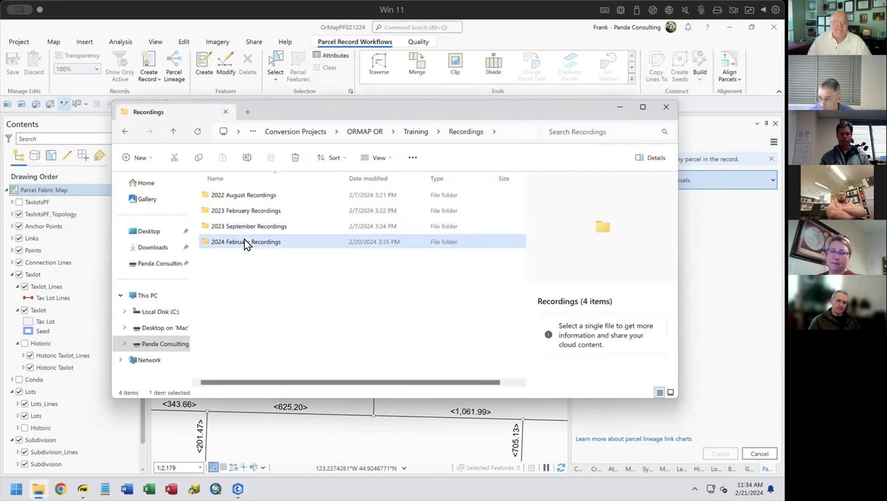
double_click(245, 244)
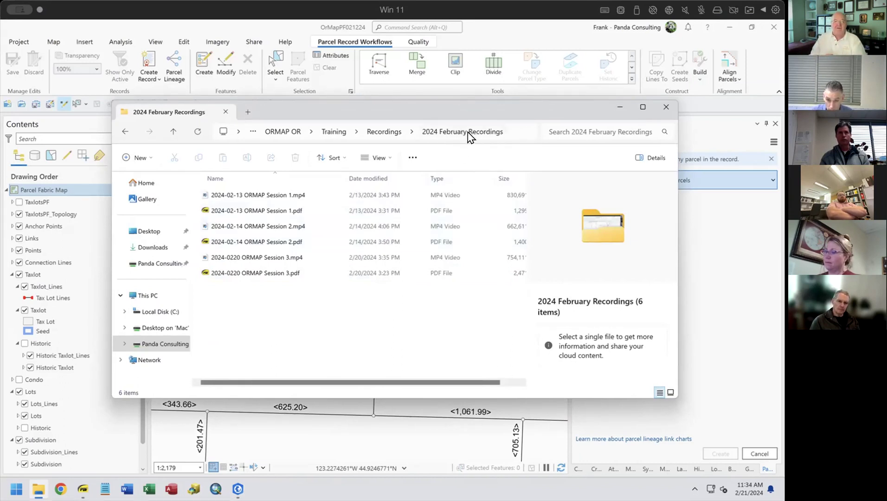
Play 2024-0220 ORMAP Session 3.mp4 in Windows Media Player Legacy with the Recommended settings, and close the player after viewing.
double_click(254, 258)
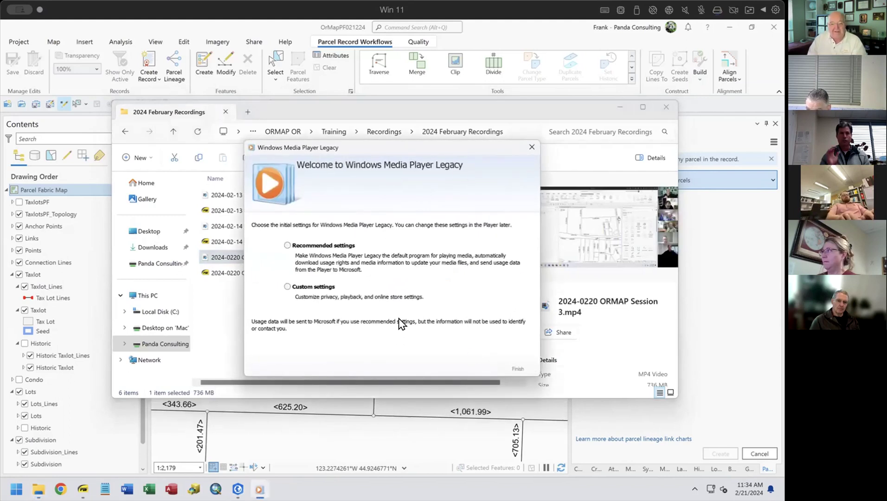
click(287, 246)
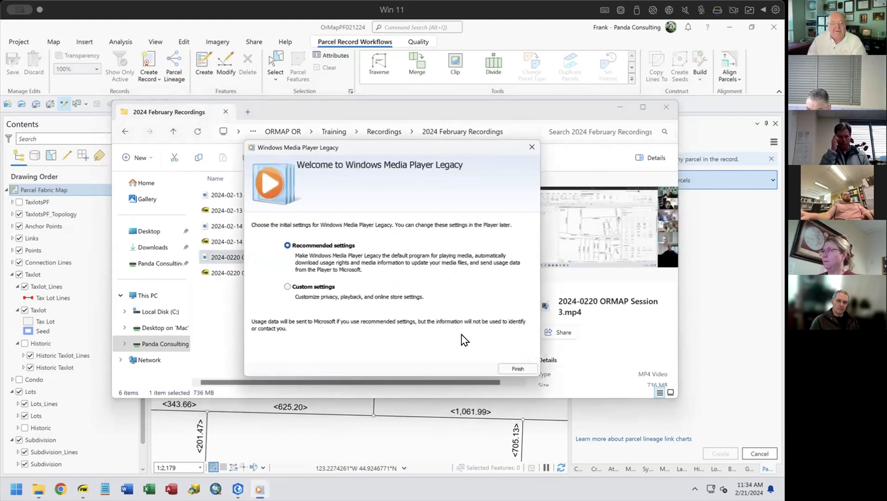
click(513, 369)
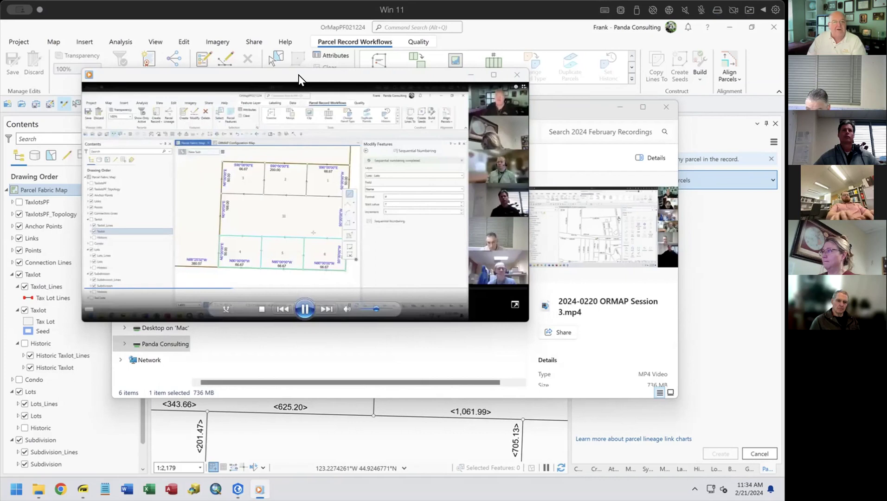
drag(301, 77, 353, 58)
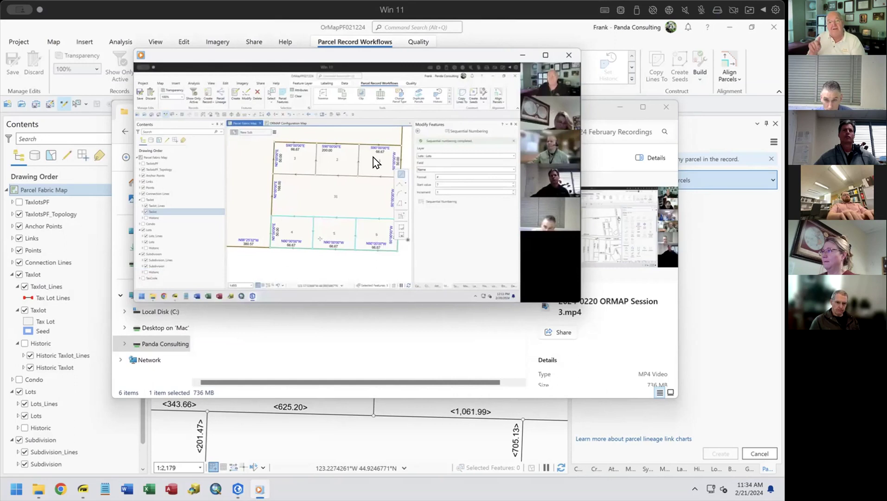
mouse_move(214, 106)
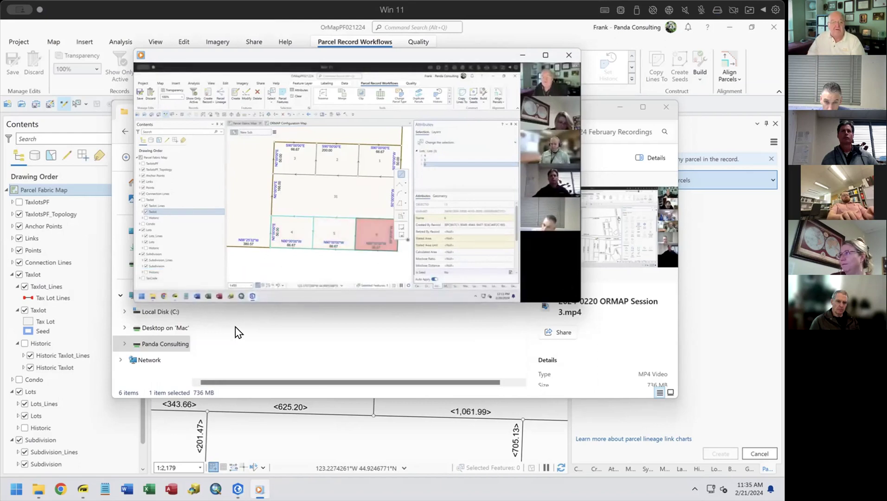
mouse_move(280, 298)
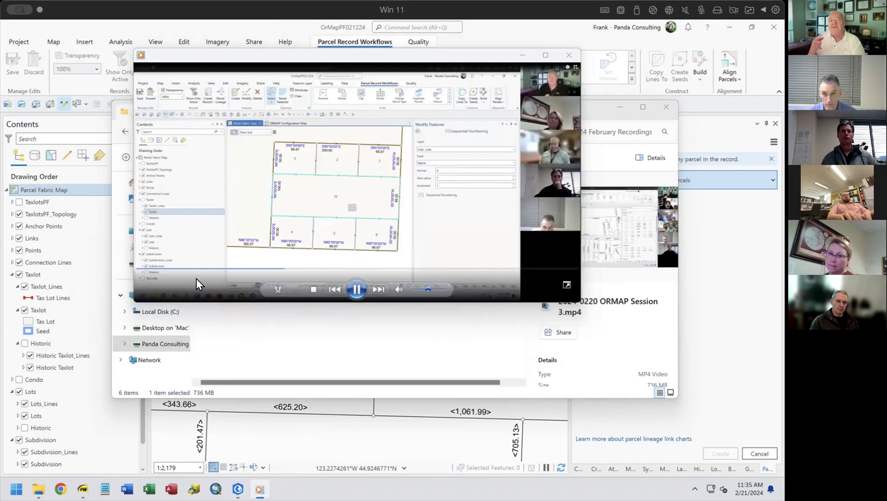
click(569, 54)
click(430, 287)
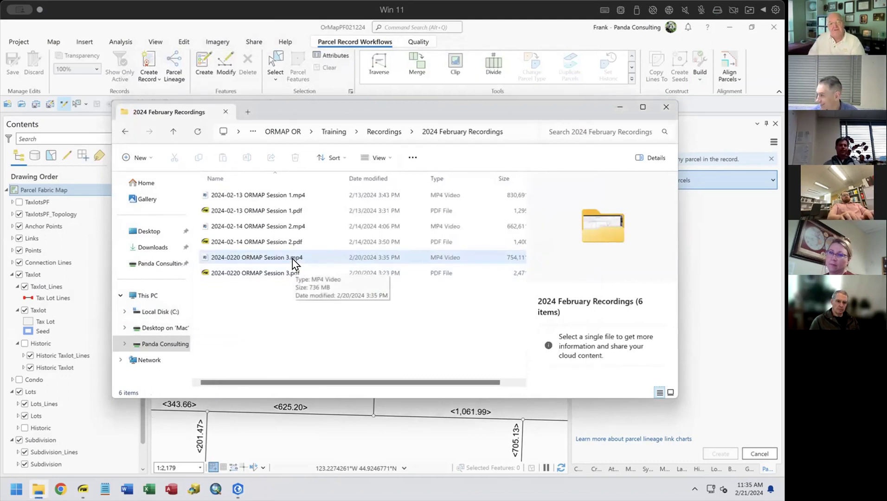
Open the transcript 2024-0220 ORMAP Session 3.pdf and search it for "merge".
double_click(274, 273)
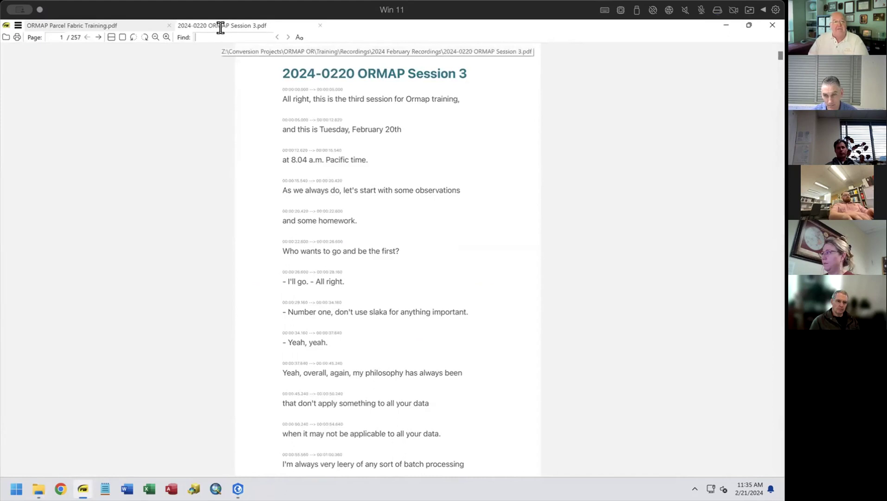
key(ctrl+f)
text(merge)
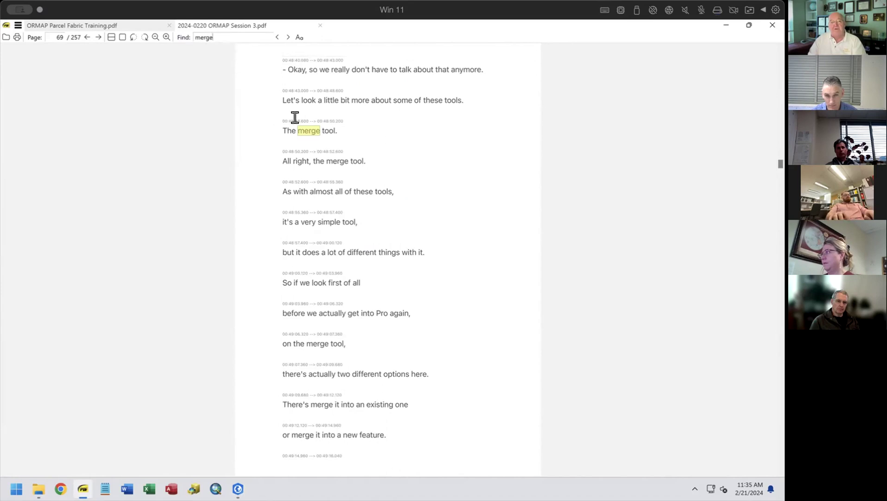
scroll(288, 119, down, 1)
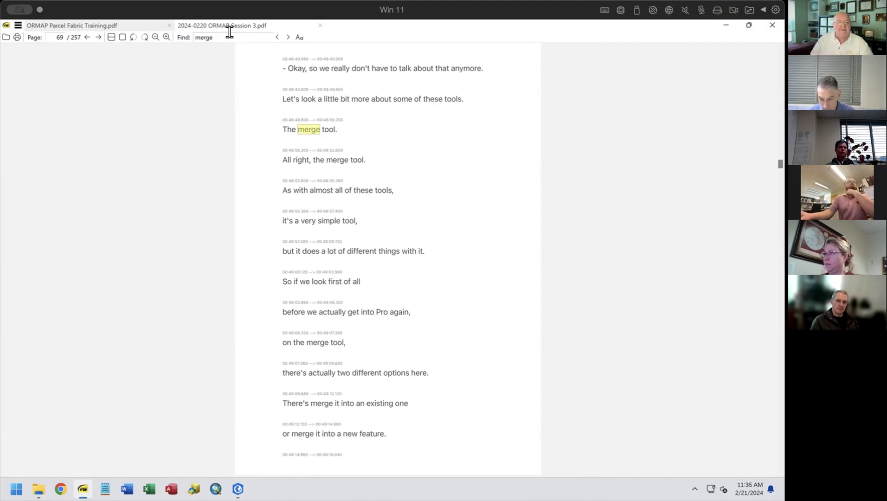
Find the second "traverse" match in the transcript and highlight its timestamp, closing the PDF viewer and folder window when done.
key(ctrl+f)
text(traverse)
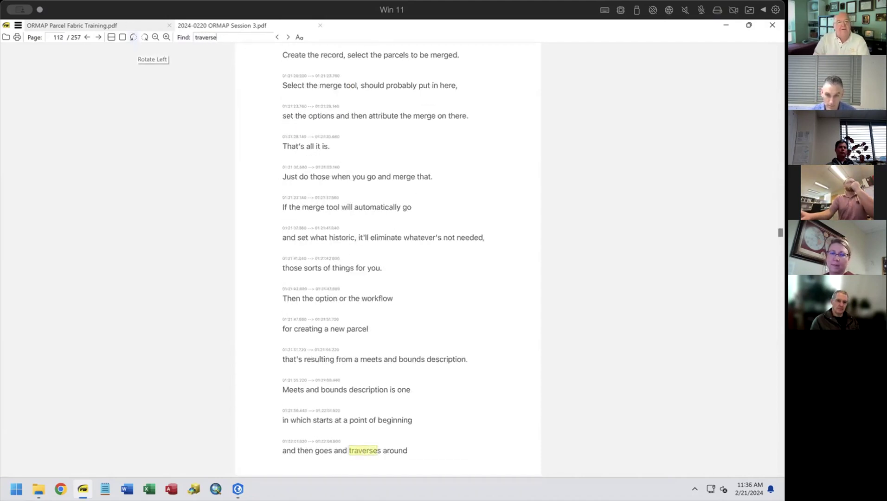
key(Return)
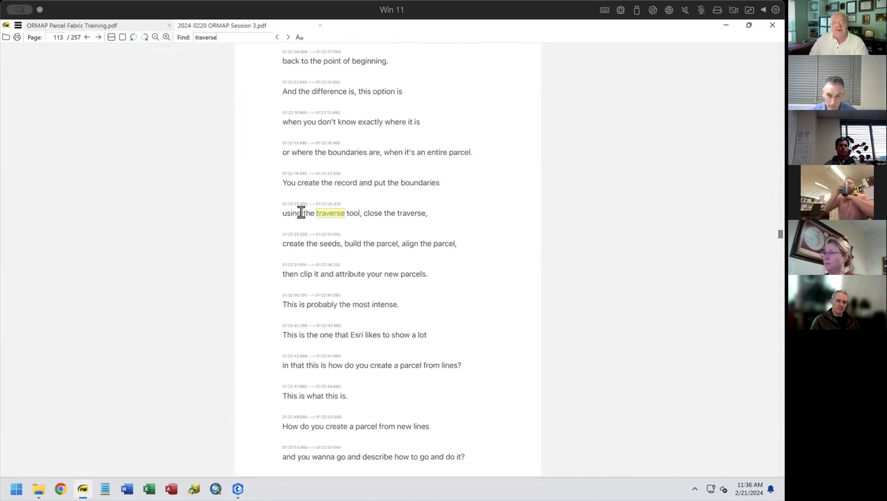
drag(277, 198, 336, 197)
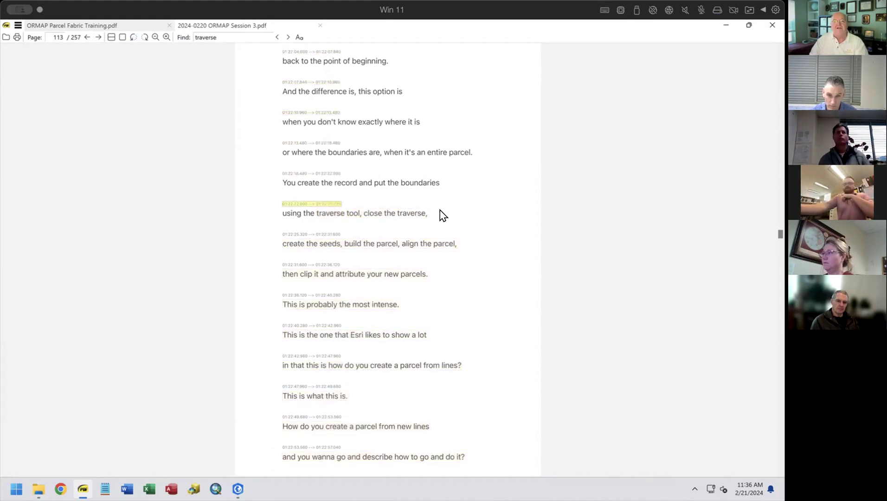
click(769, 23)
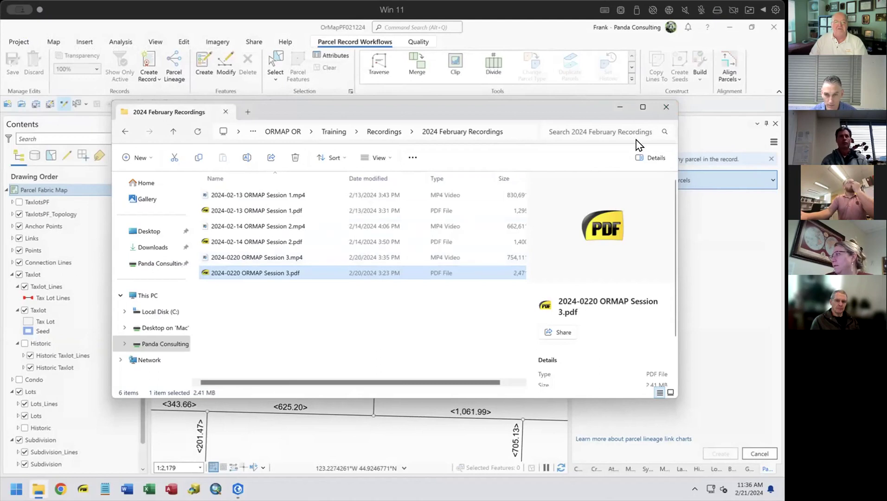
click(664, 109)
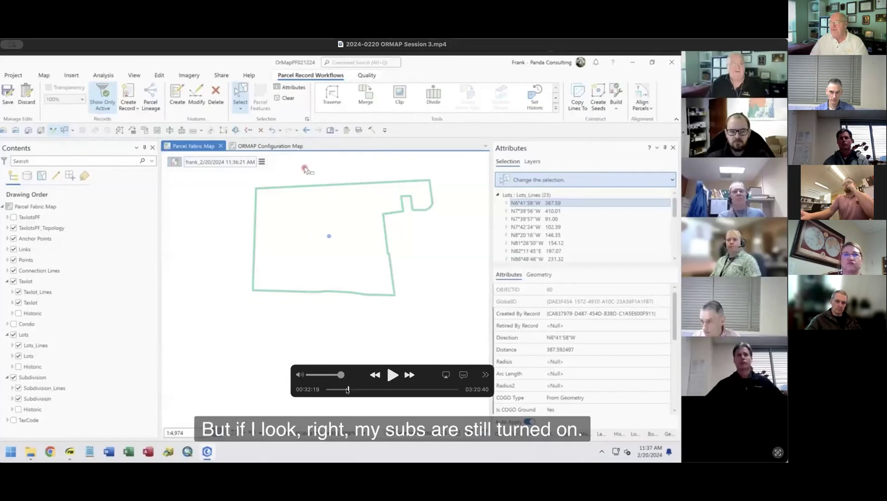
Move playback of 2024-0220 ORMAP Session 3.mp4 forward to 01:08:33, and on to the traverse demonstration at 01:23:28.
drag(349, 390, 371, 391)
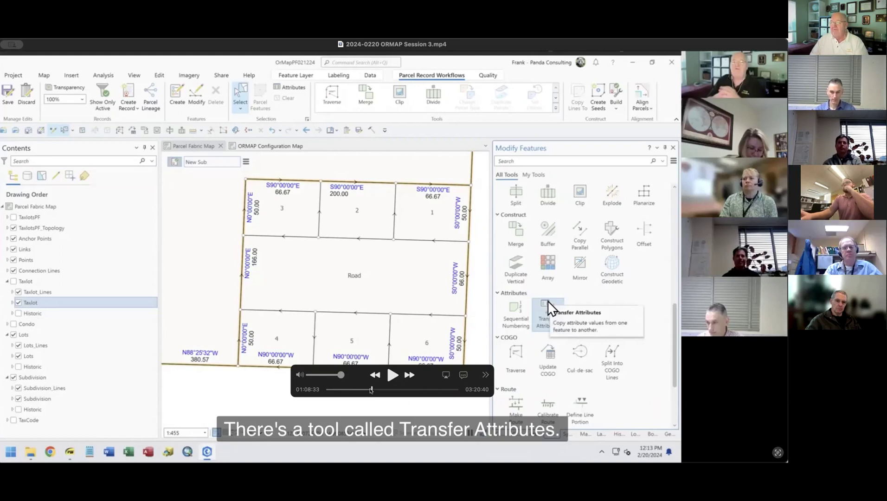
drag(372, 391, 377, 391)
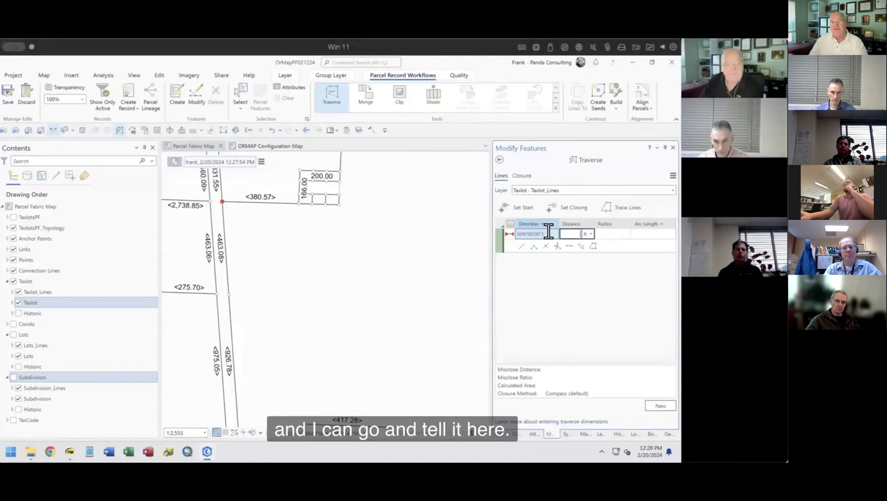
mouse_move(370, 402)
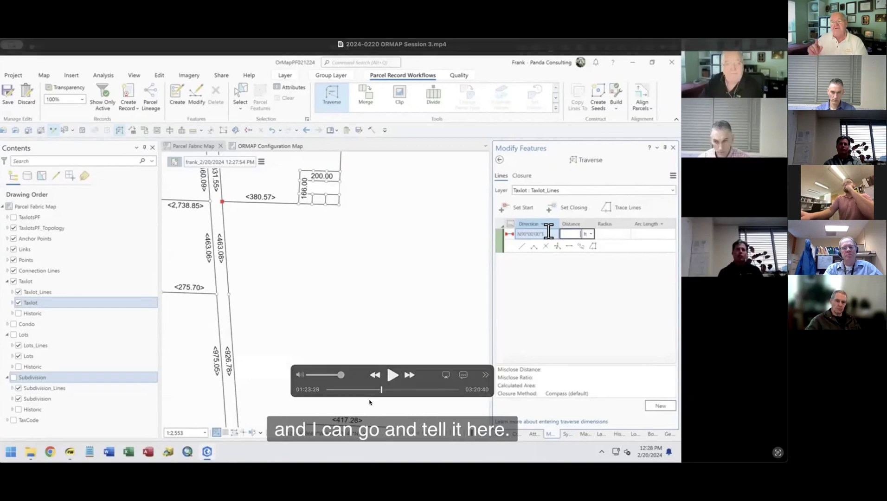
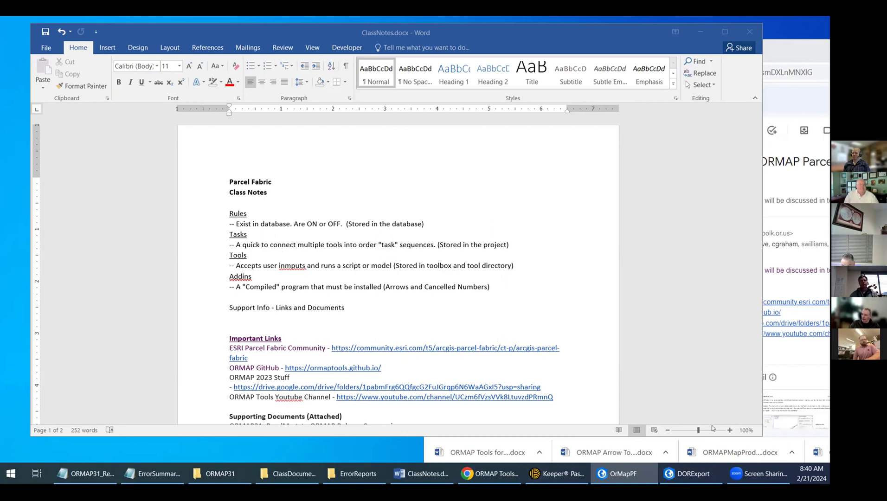
Zoom the ClassNotes.docx document in Word to 110% and correct "inmputs" to "inputs" in the Tools description.
click(566, 347)
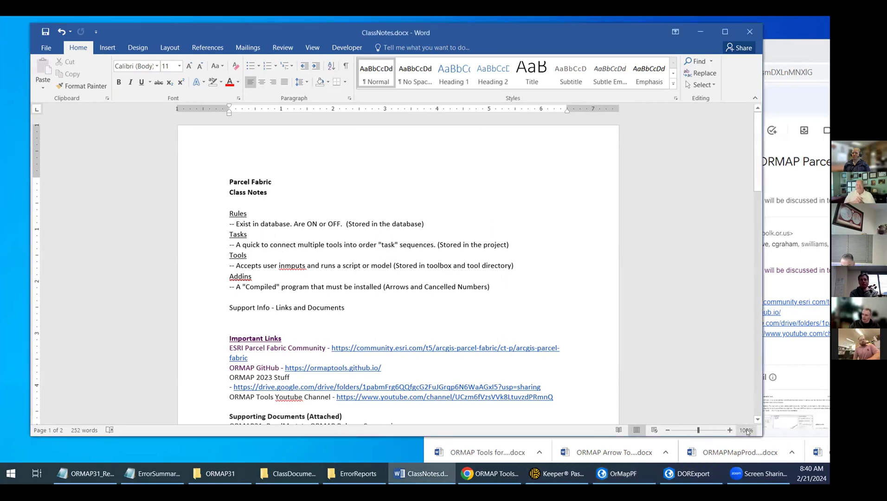
click(730, 430)
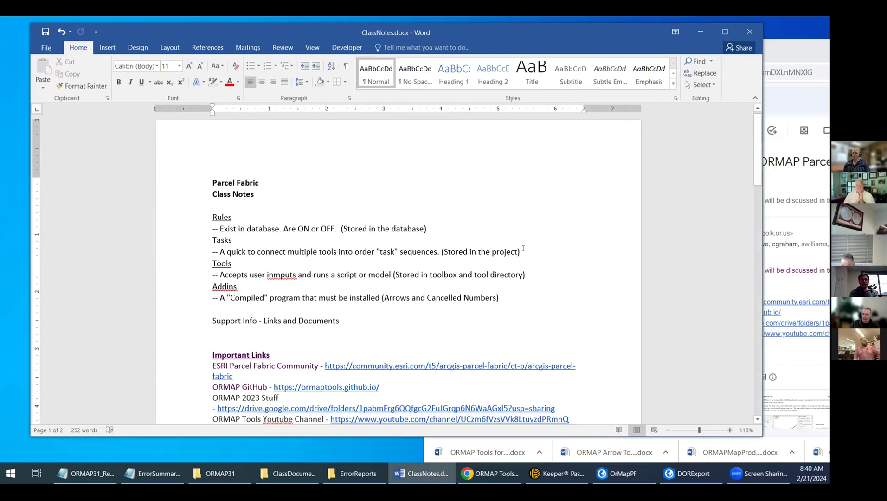
click(279, 275)
key(BackSpace)
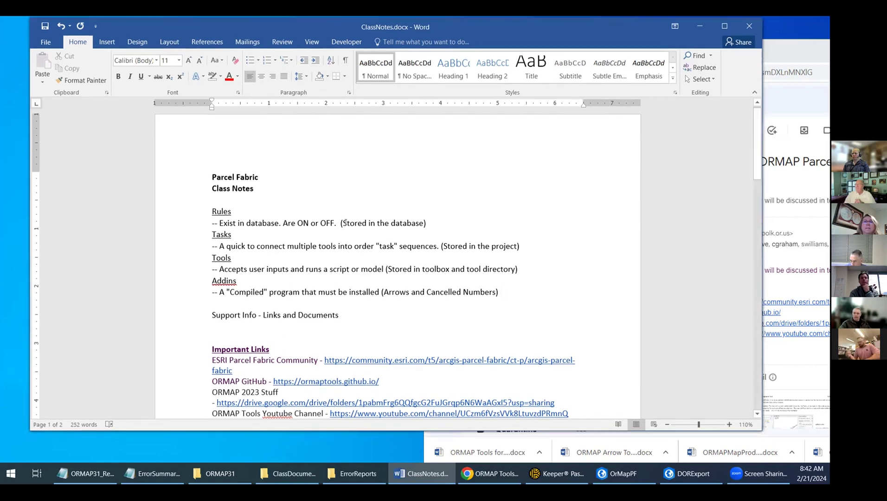
Highlight the class notes from Rules through Addins, and the Tasks entry on its own, to review them.
scroll(345, 222, down, 1)
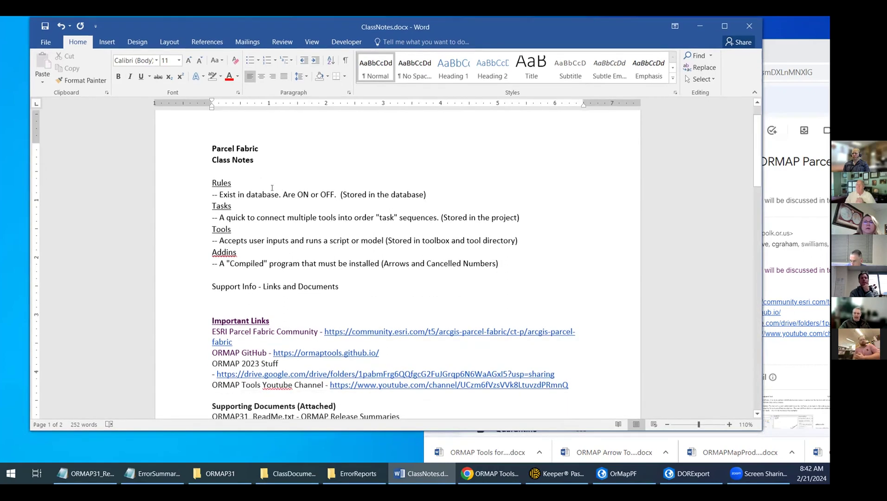
drag(209, 180, 510, 273)
click(519, 292)
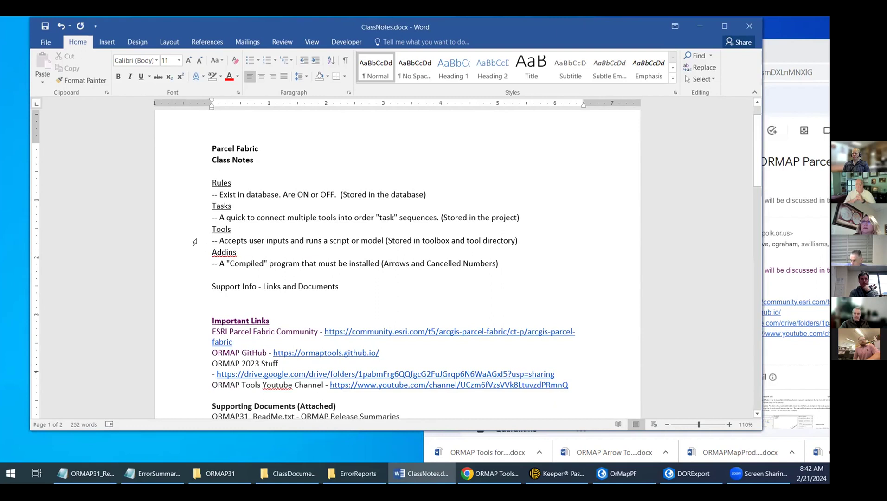
drag(210, 205, 518, 212)
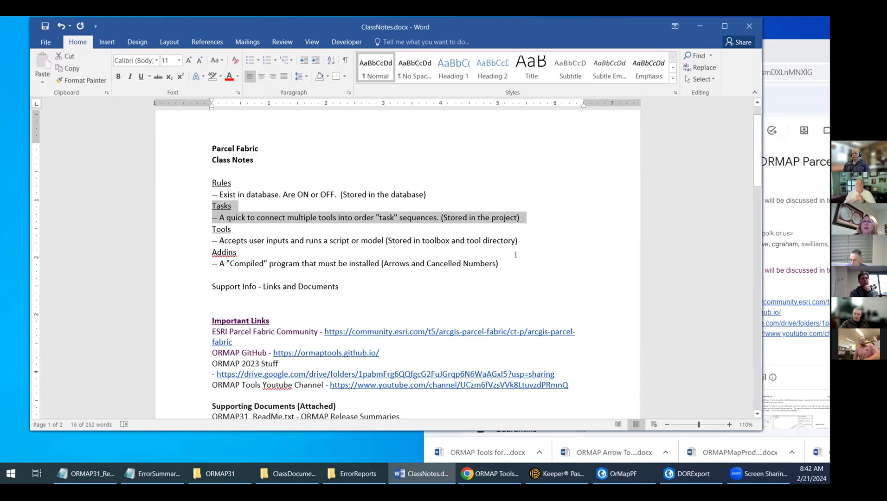
click(184, 304)
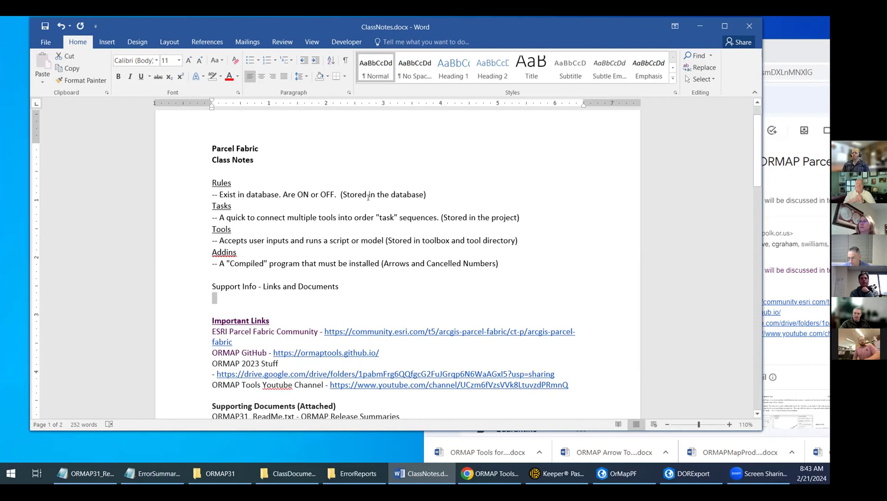
Highlight the ESRI Parcel Fabric Community label under Important Links, and clear the highlight after reviewing it.
scroll(368, 196, down, 4)
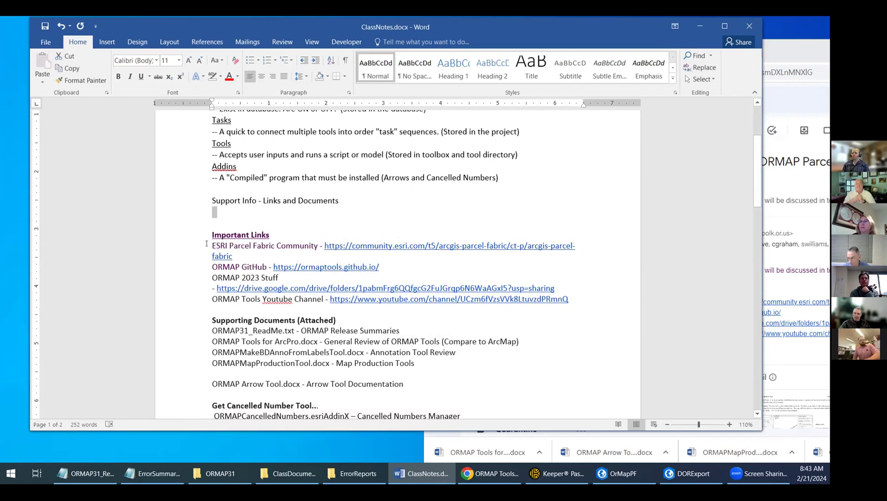
drag(212, 246, 320, 246)
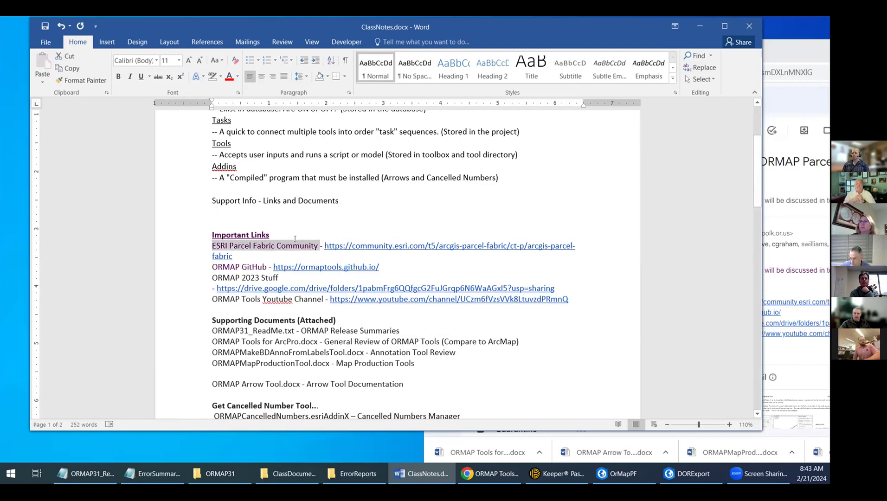
click(417, 253)
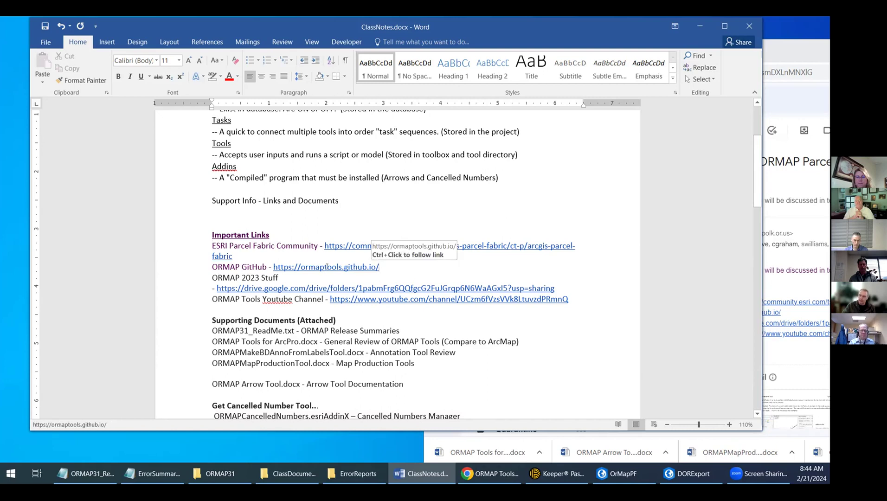
drag(380, 267, 272, 265)
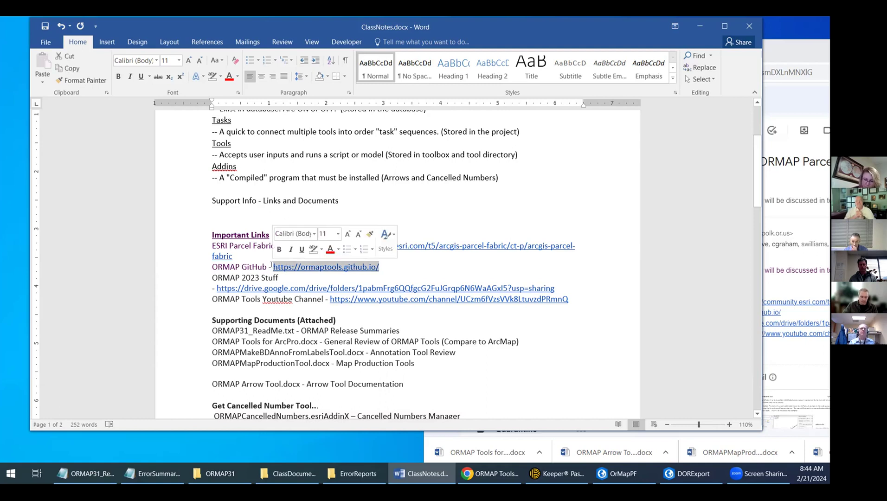
key(ctrl+c)
key(alt+Tab)
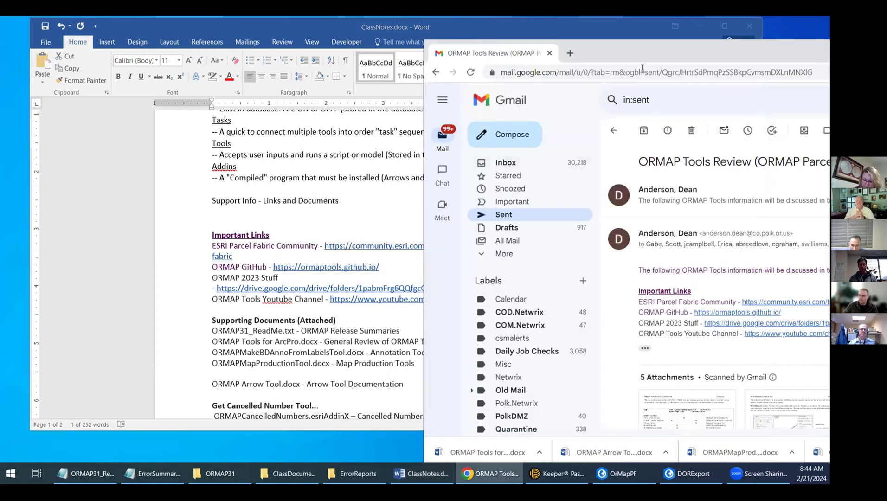
key(alt+Tab)
key(alt+Tab)
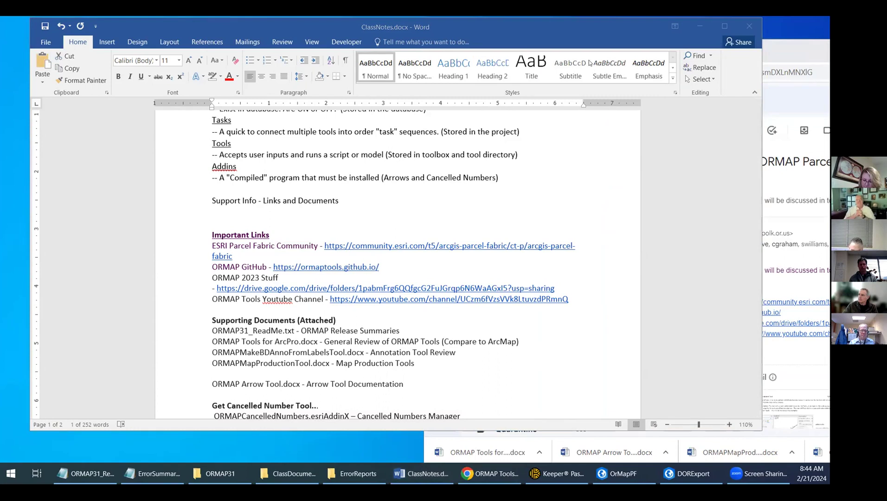
drag(381, 27, 362, 107)
key(alt+Tab)
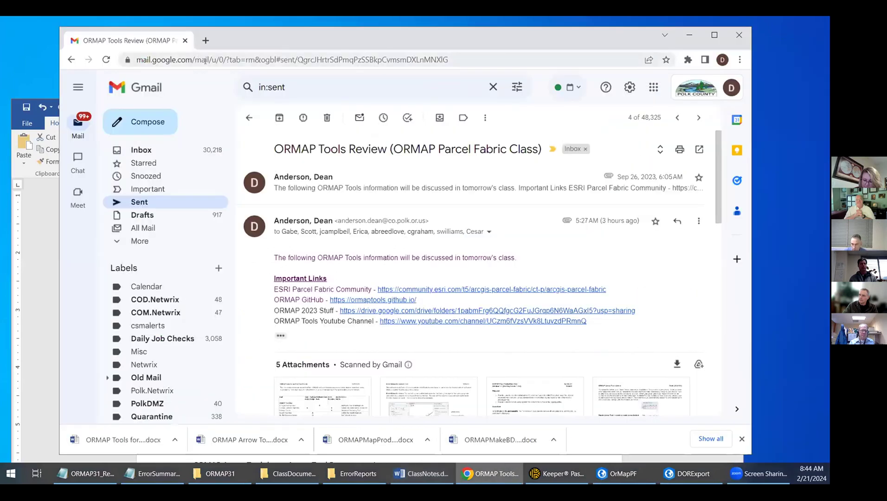
click(204, 60)
key(ctrl+v)
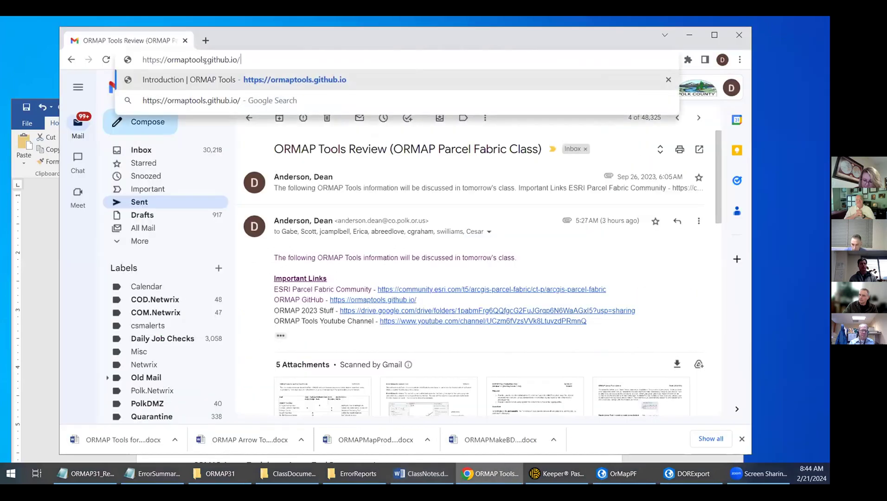
key(Return)
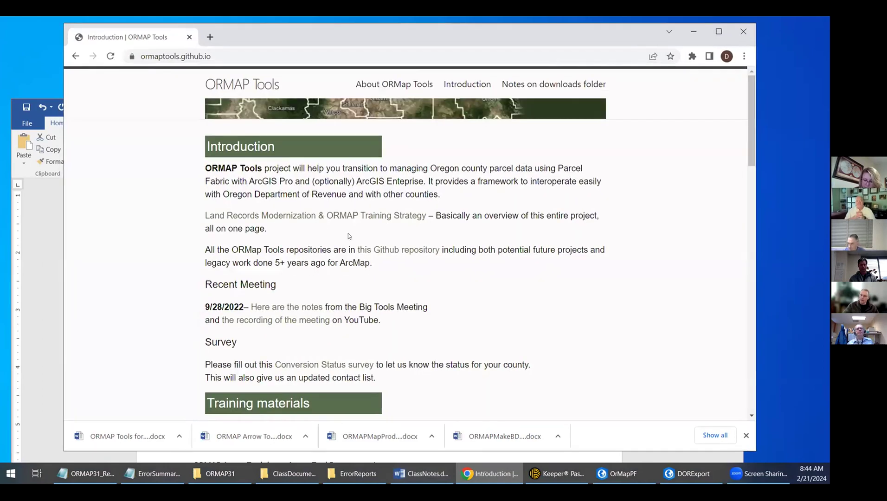
Review the ORMAP Tools page from Introduction through Training materials, Downloads and Addin tools, and return to the class notes in Word.
scroll(343, 249, down, 5)
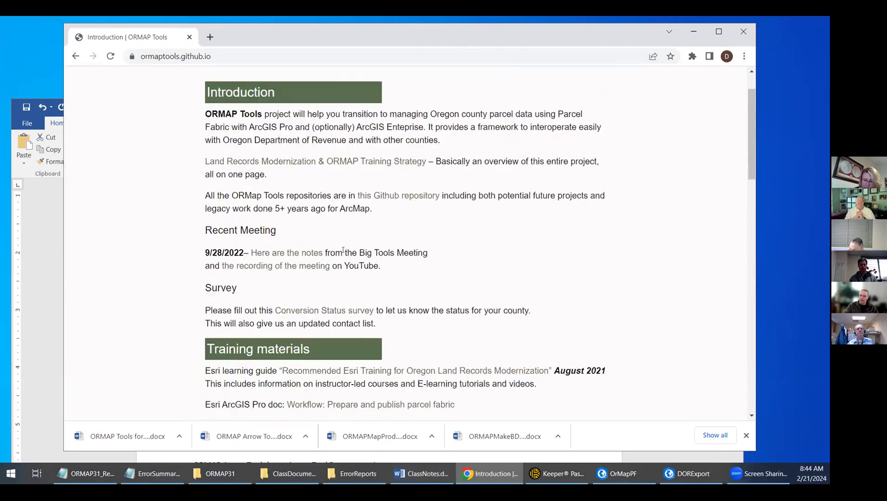
scroll(343, 251, down, 7)
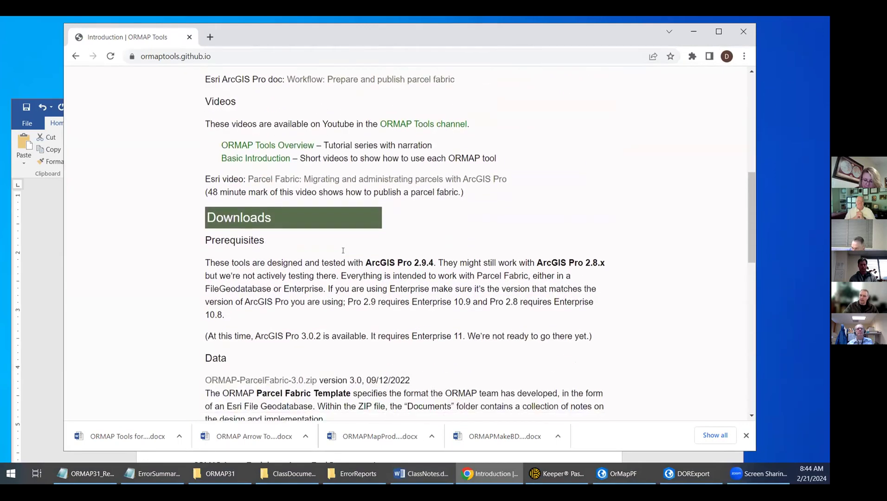
scroll(342, 251, down, 3)
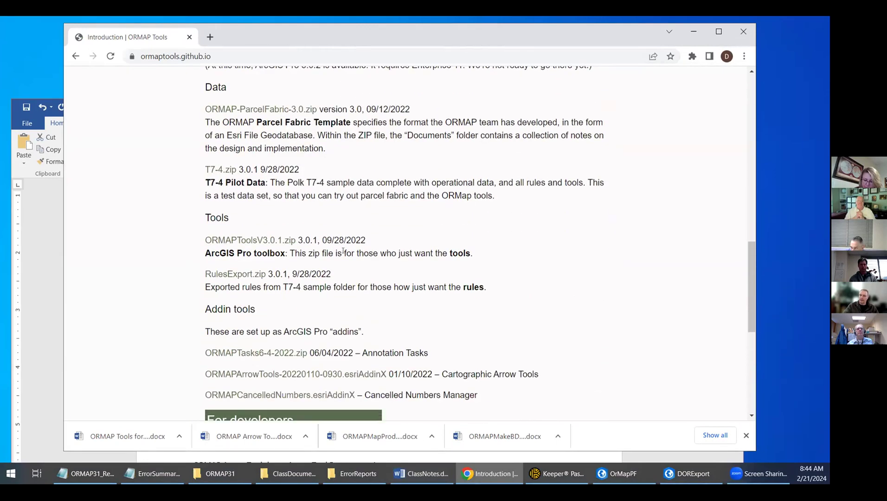
scroll(328, 234, up, 5)
scroll(329, 235, up, 10)
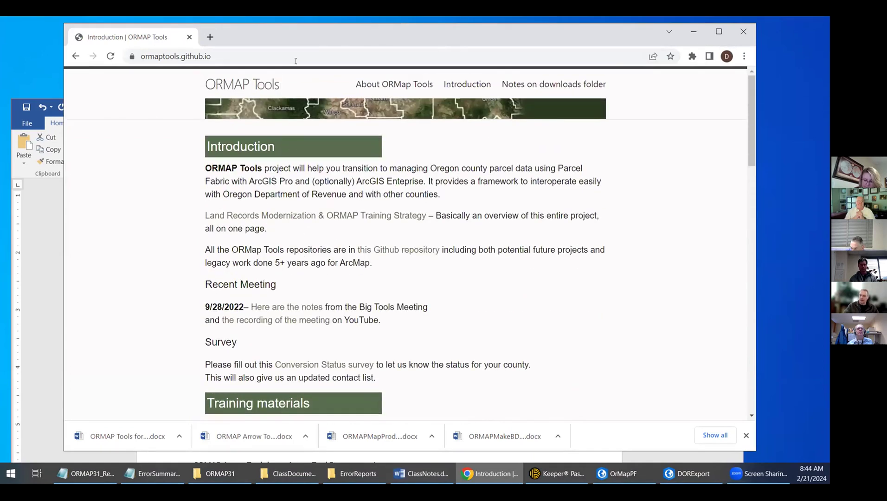
drag(297, 37, 464, 109)
drag(187, 106, 206, 55)
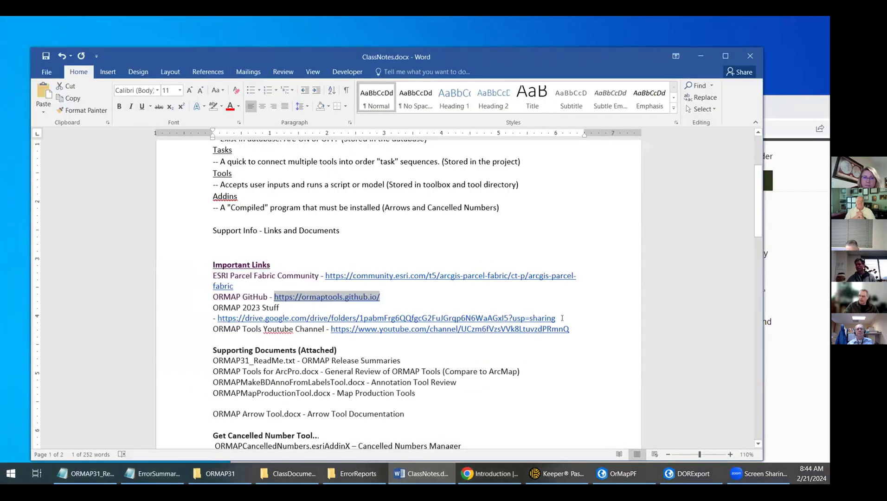
Try to open the ORMAP 2023 Stuff link from the class notes in Chrome, and return to Word.
drag(559, 317, 570, 329)
drag(259, 318, 217, 316)
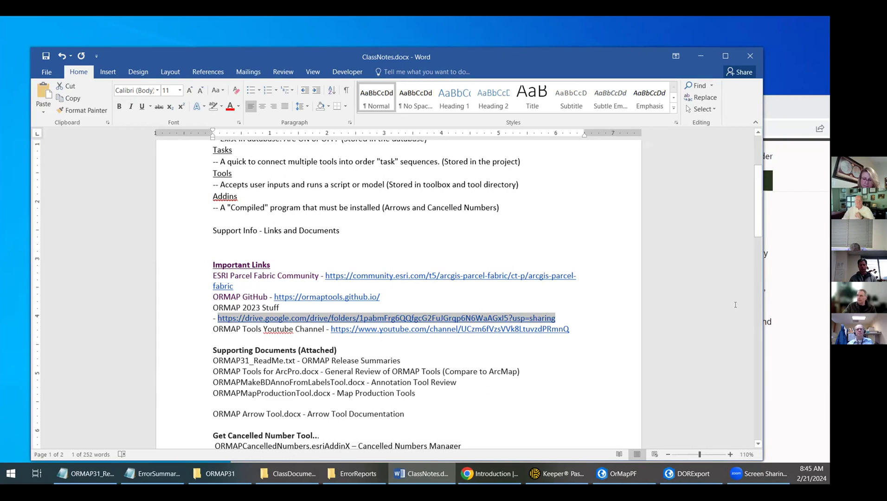
click(771, 120)
drag(771, 115, 634, 70)
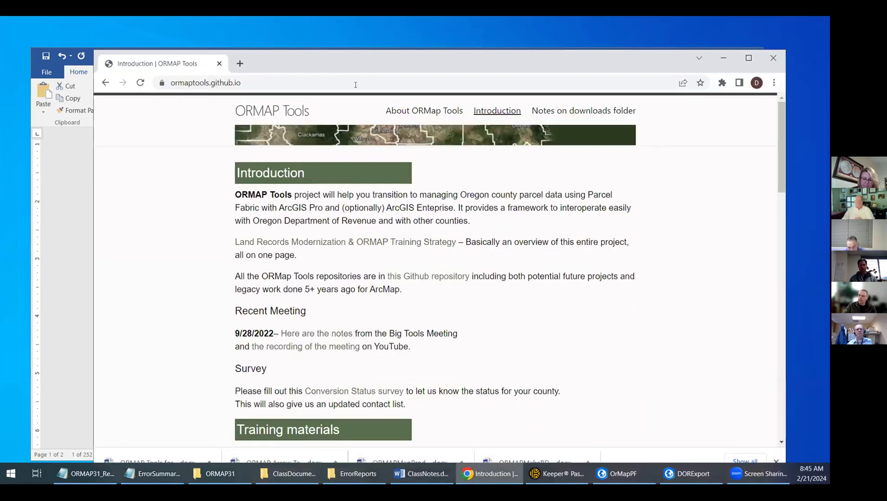
click(311, 85)
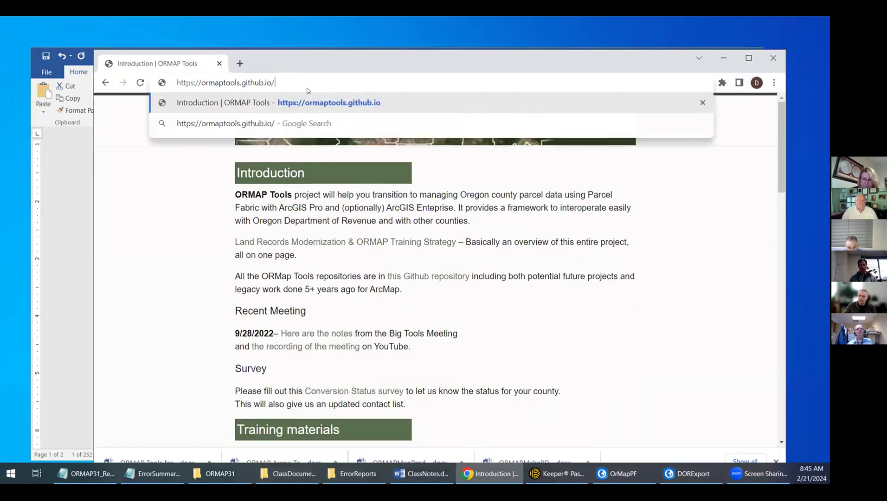
key(Return)
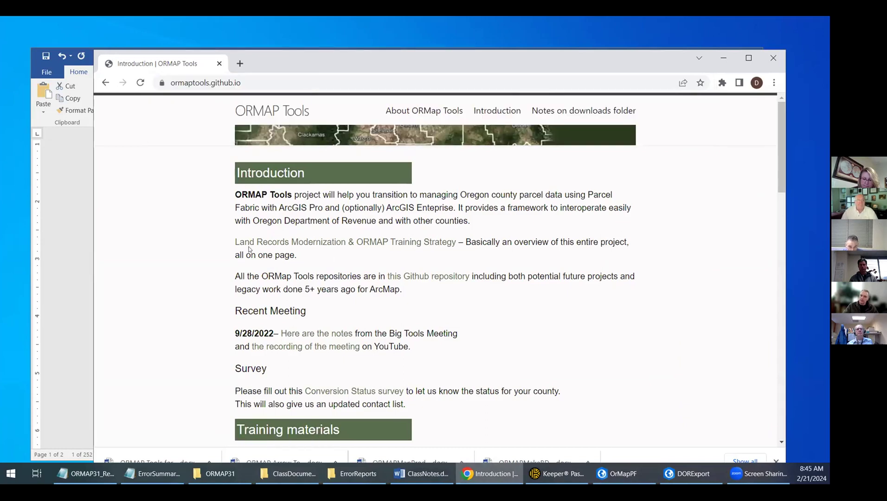
drag(298, 64, 605, 176)
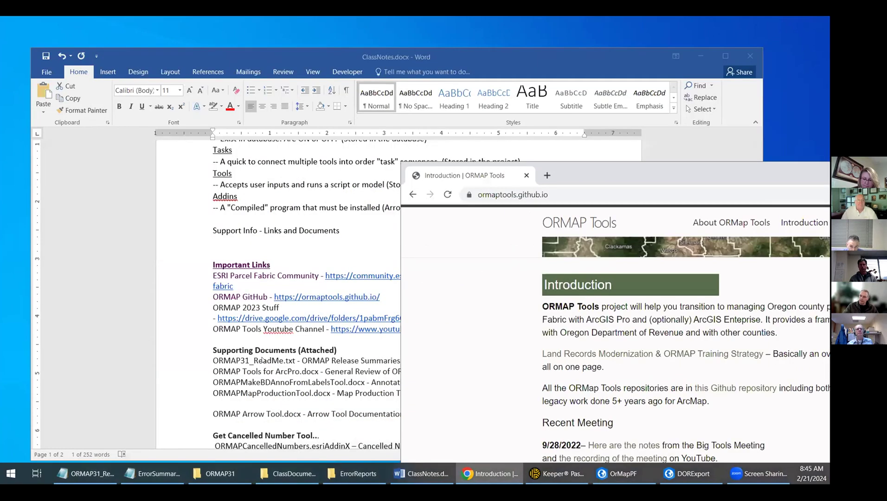
click(181, 311)
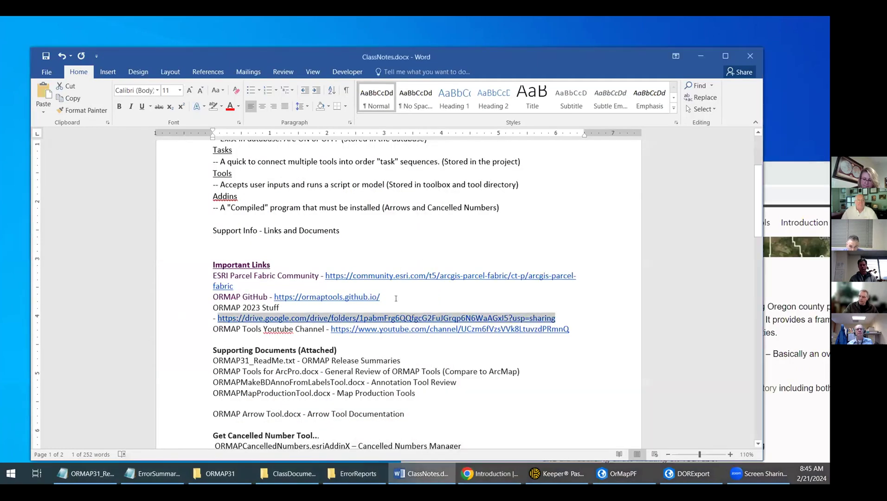
Copy the ORMAP 2023 Stuff Google Drive link from the class notes and open the shared folder in Chrome.
click(568, 326)
drag(558, 321, 225, 320)
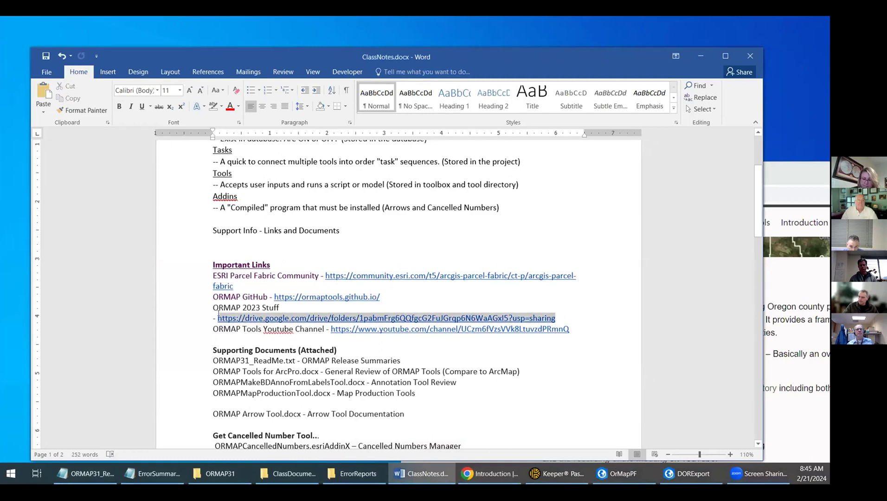
right_click(226, 321)
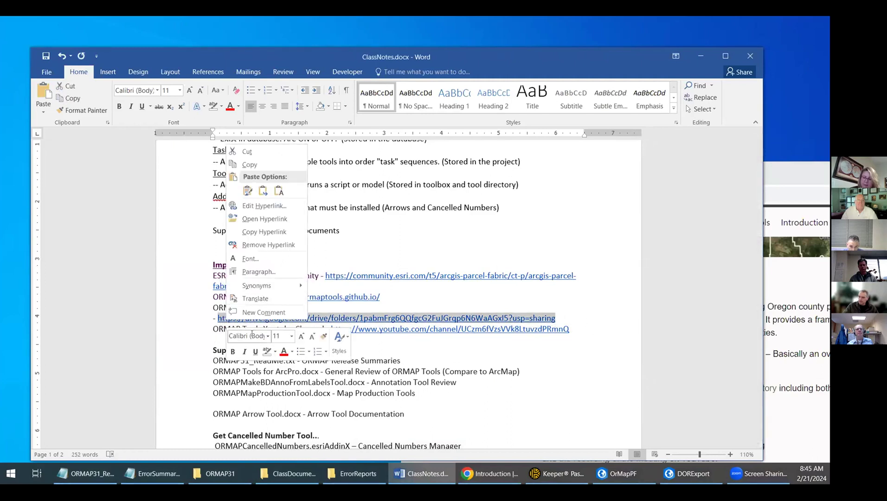
click(260, 165)
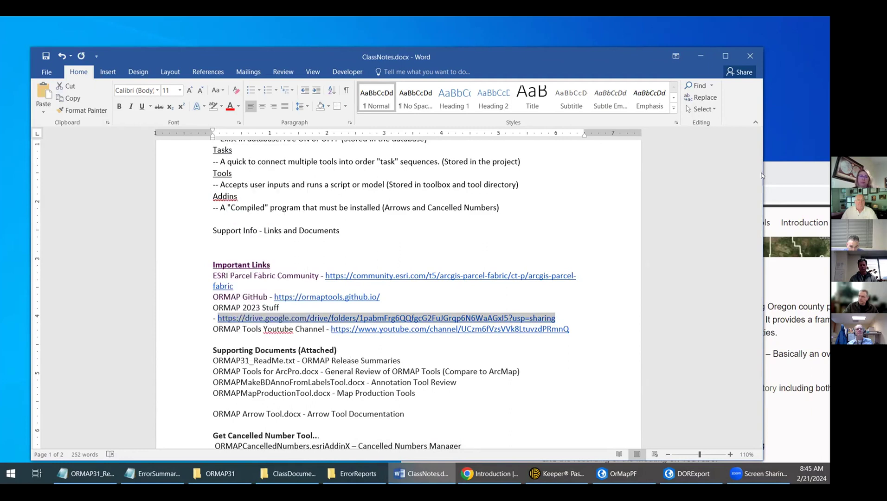
key(alt+Tab)
drag(527, 147, 431, 107)
click(431, 125)
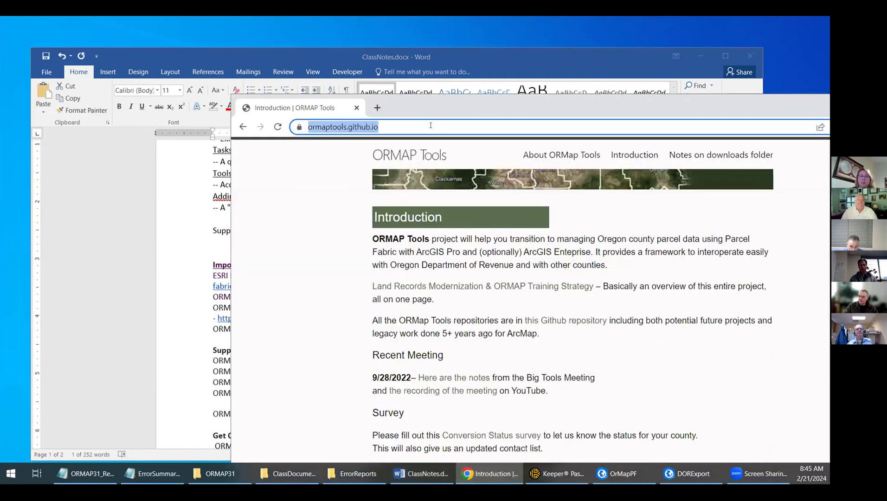
key(ctrl+v)
key(Return)
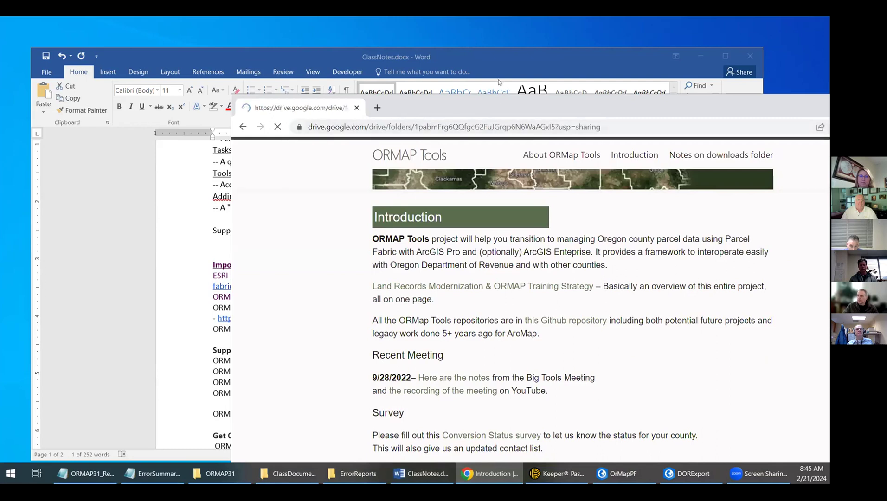
drag(490, 102, 347, 58)
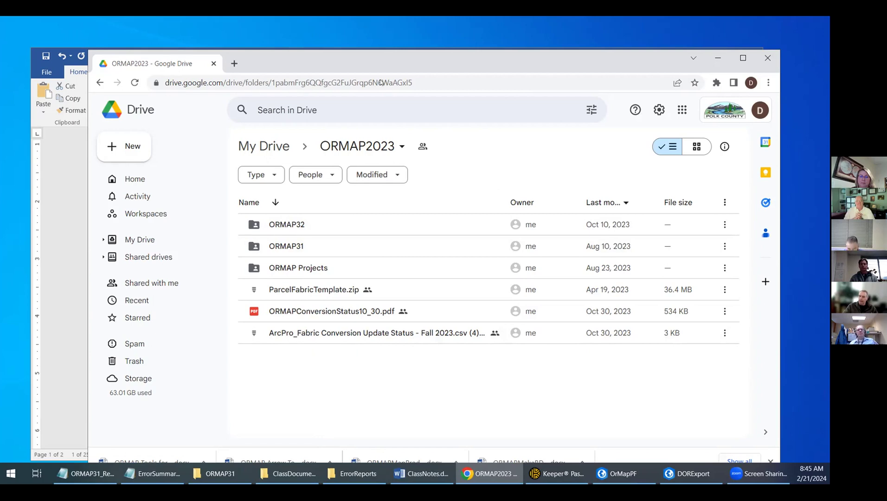
Copy the ORMAP Tools Youtube Channel link from the class notes in Word and open the channel in Chrome.
drag(380, 64, 691, 145)
click(371, 293)
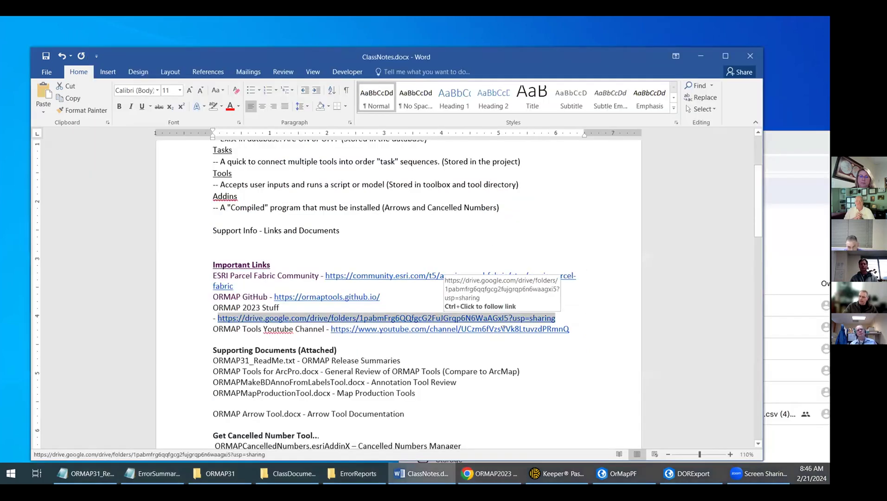
drag(584, 329, 357, 327)
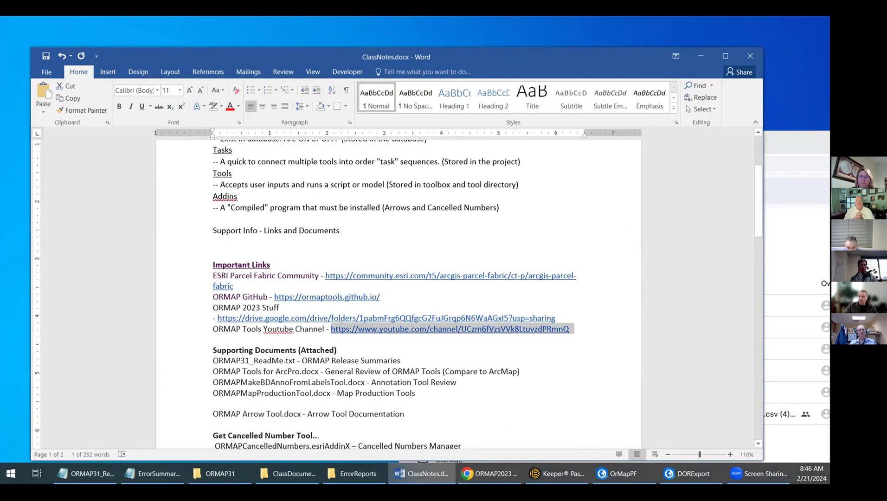
right_click(350, 333)
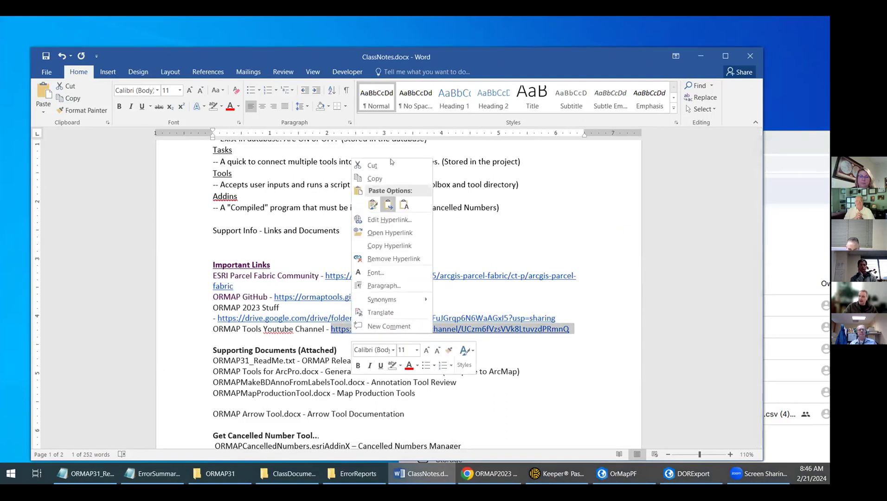
click(391, 176)
drag(776, 137, 457, 64)
click(417, 90)
key(ctrl+v)
key(Return)
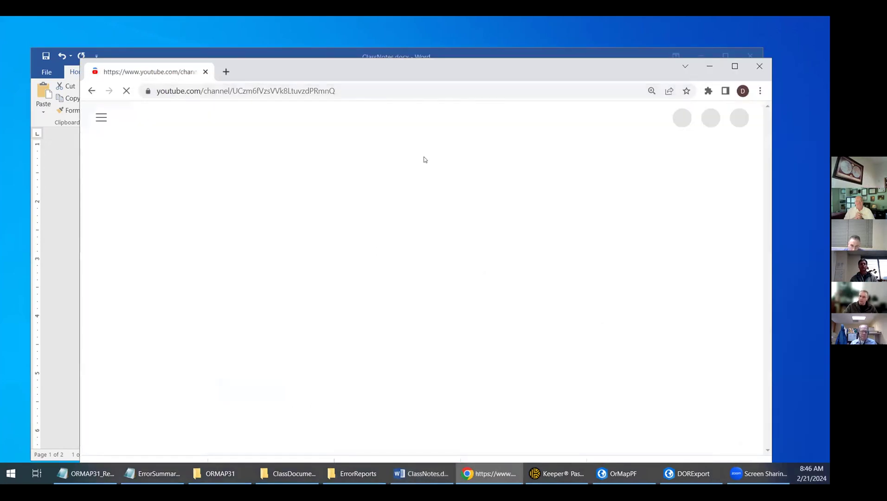
drag(371, 77, 367, 43)
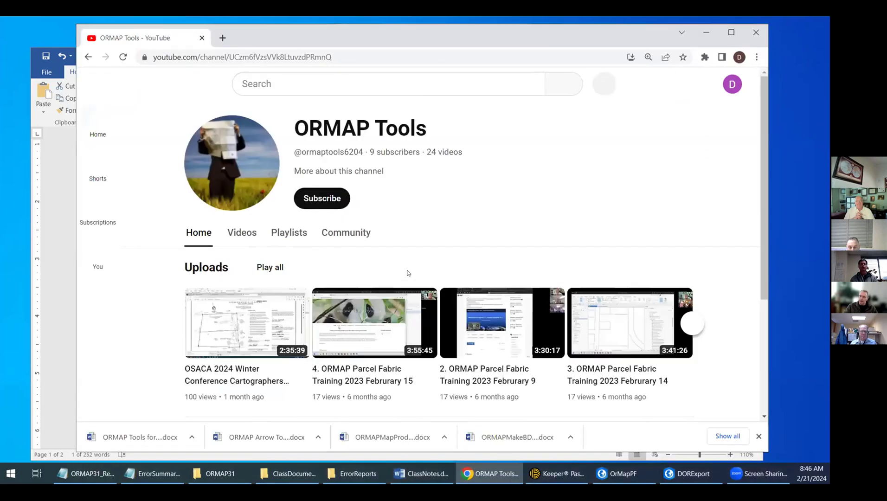
Look over the channel's uploads and created playlists, and open the Basic Introduction to ORMAP Tools playlist to review its videos.
scroll(138, 360, down, 1)
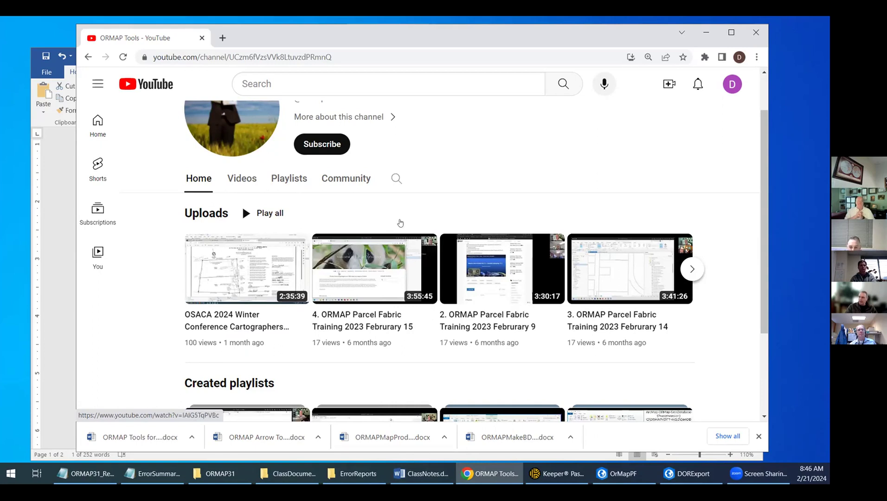
scroll(401, 223, down, 3)
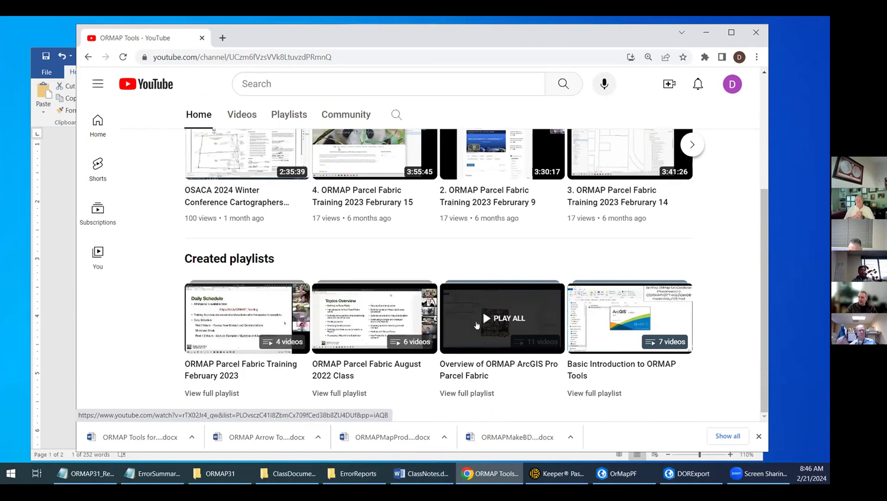
scroll(477, 325, up, 2)
scroll(557, 325, down, 2)
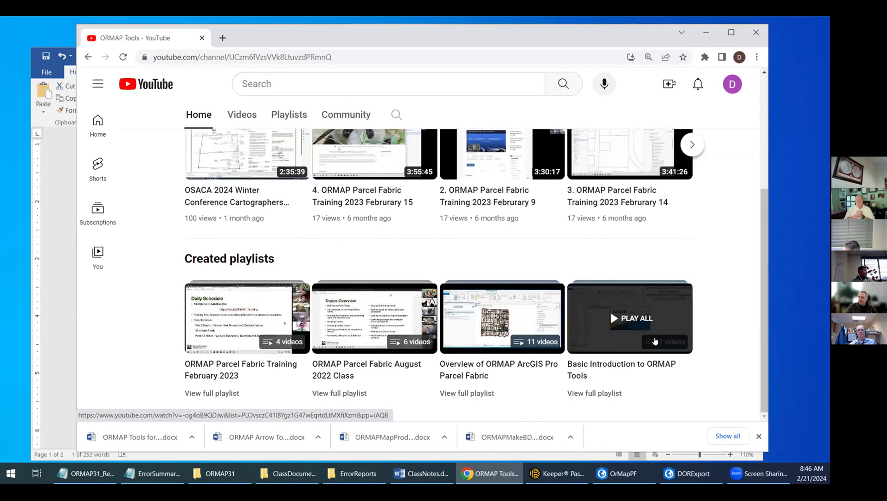
click(627, 334)
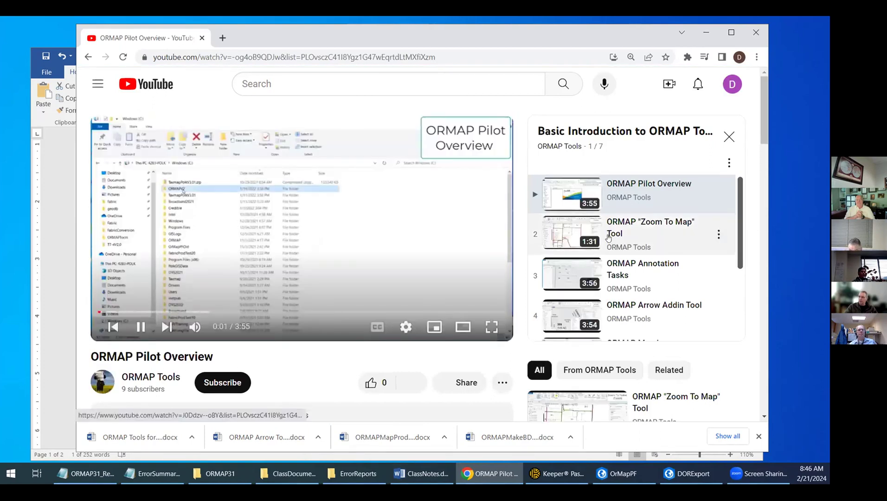
scroll(609, 238, down, 3)
scroll(628, 301, up, 3)
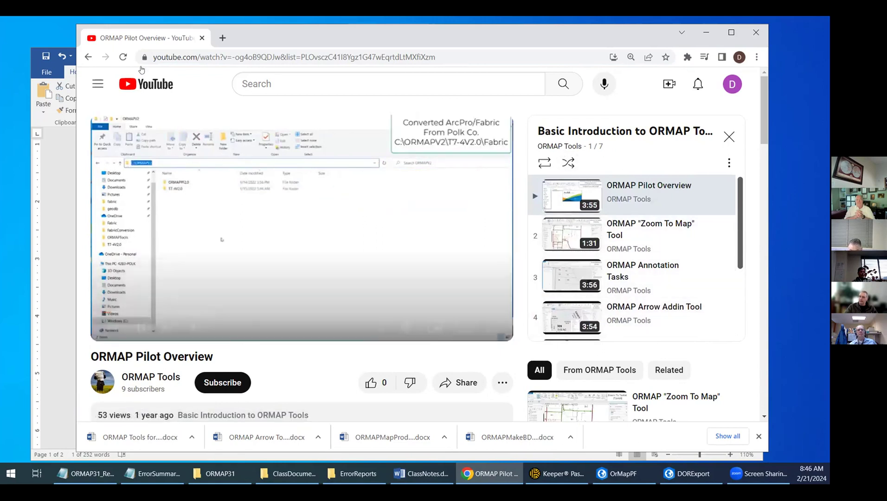
Close the browser and return to the Important Links and Supporting Documents sections of the class notes in Word.
click(757, 33)
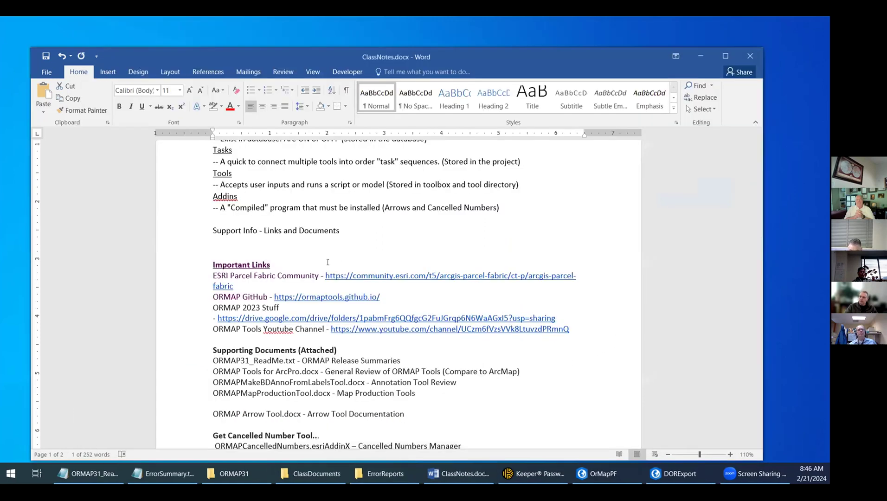
scroll(392, 363, down, 1)
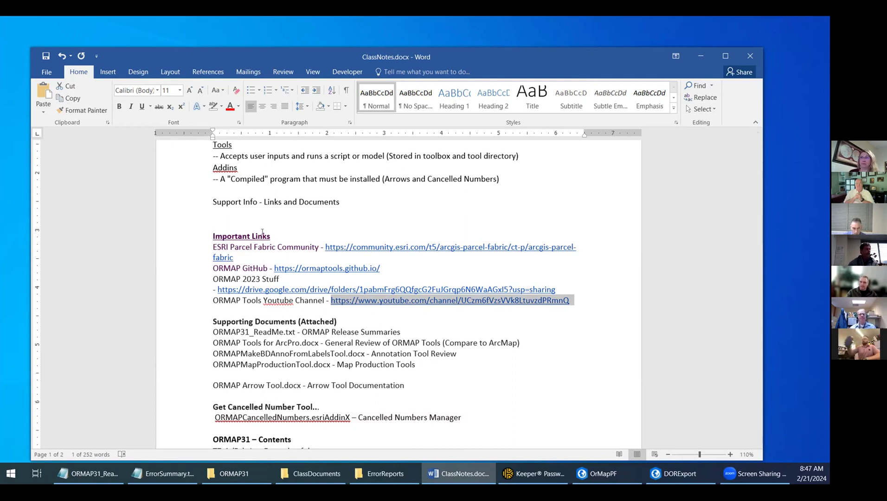
Highlight the four files listed first under Supporting Documents in the class notes, from ORMAP31_ReadMe.txt to ORMAPMapProductionTool.docx.
drag(243, 57, 237, 38)
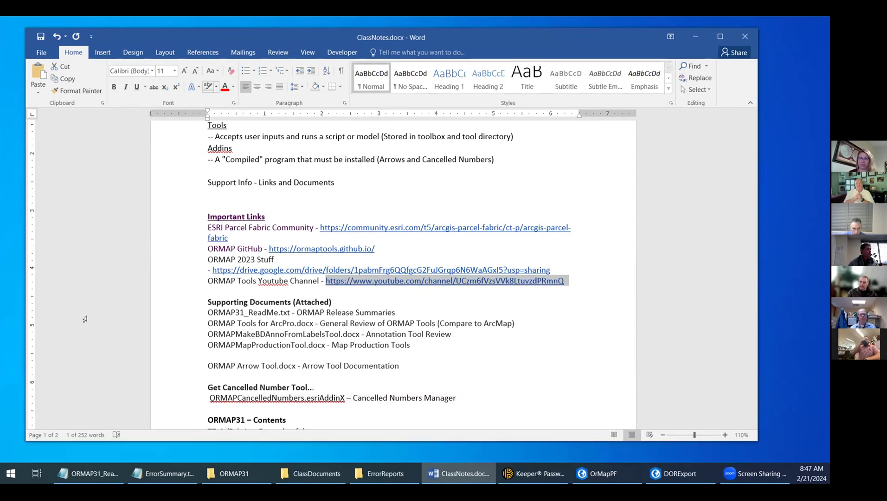
click(150, 257)
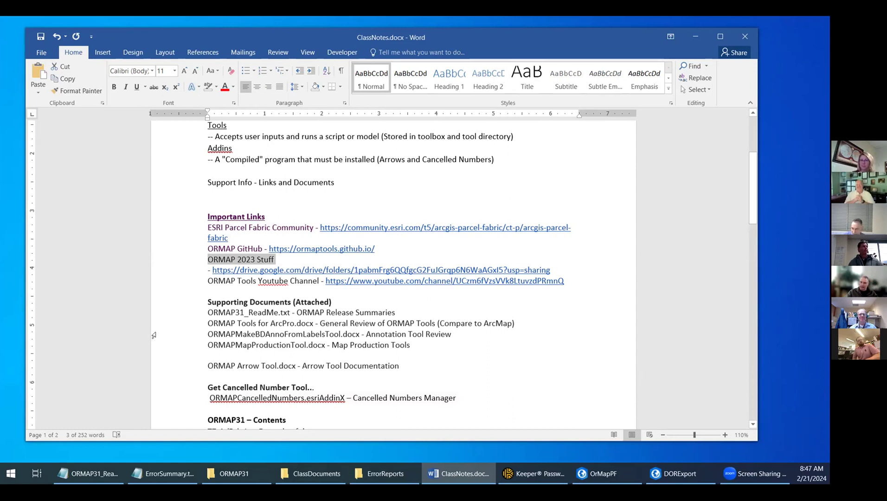
drag(204, 307, 454, 347)
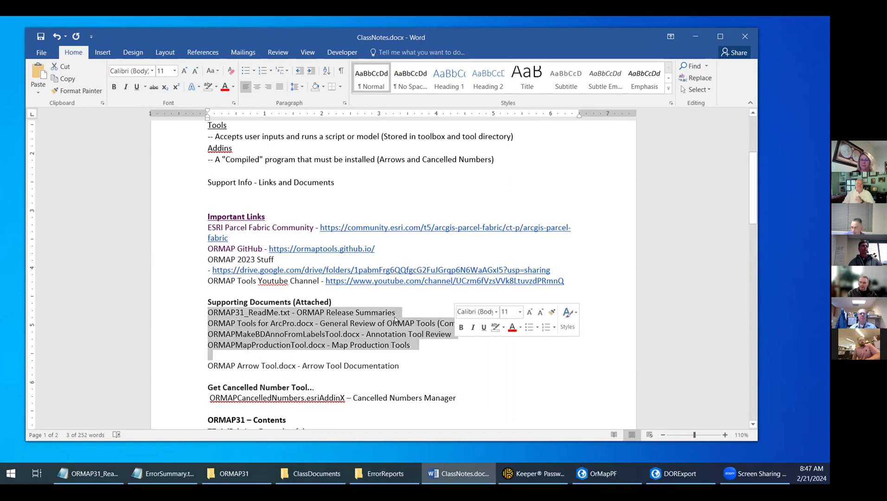
scroll(214, 292, down, 1)
click(356, 291)
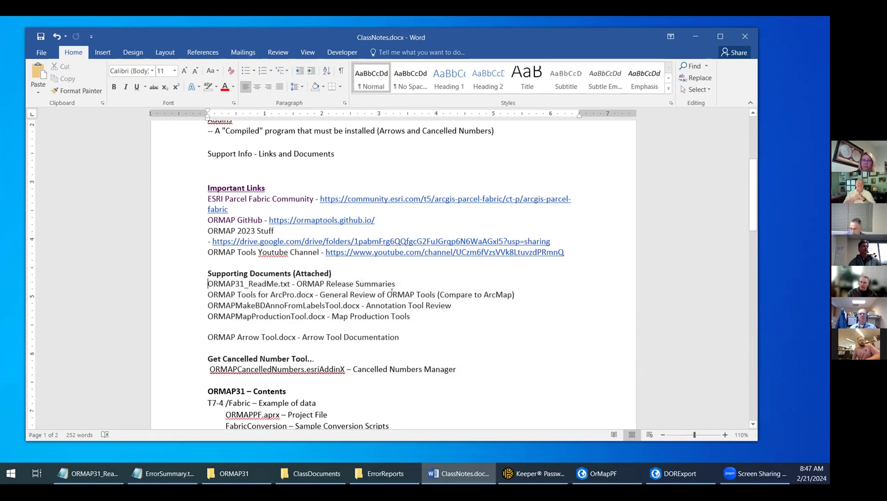
drag(282, 306, 432, 326)
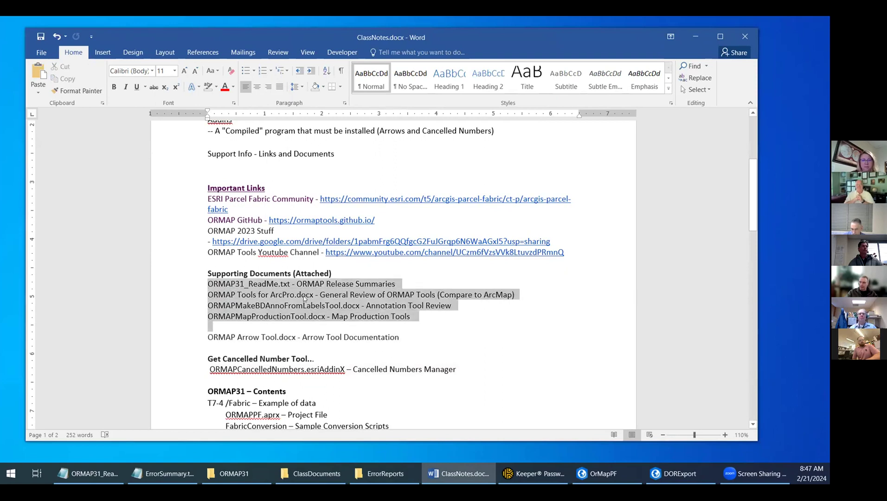
Point out the supporting documents one by one, highlighting the ReadMe, ORMAP Tools for ArcPro and Map Production Tool entries.
click(226, 278)
drag(209, 285, 289, 284)
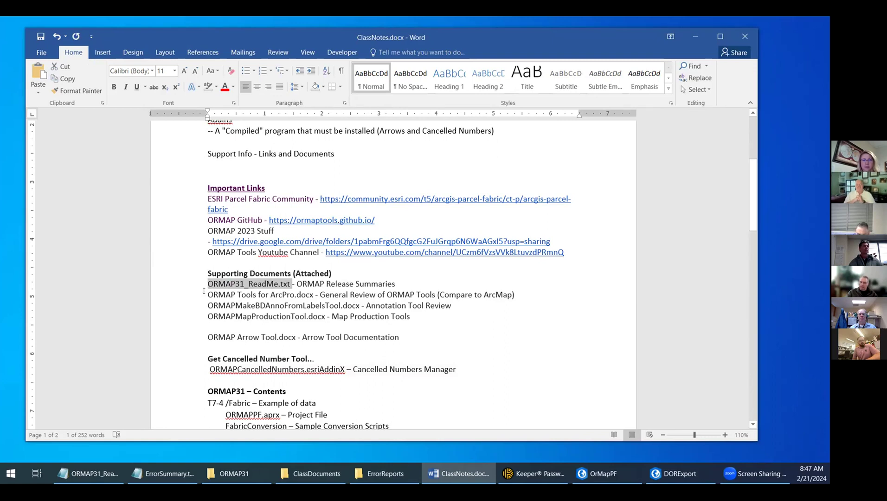
drag(207, 295, 315, 295)
click(213, 305)
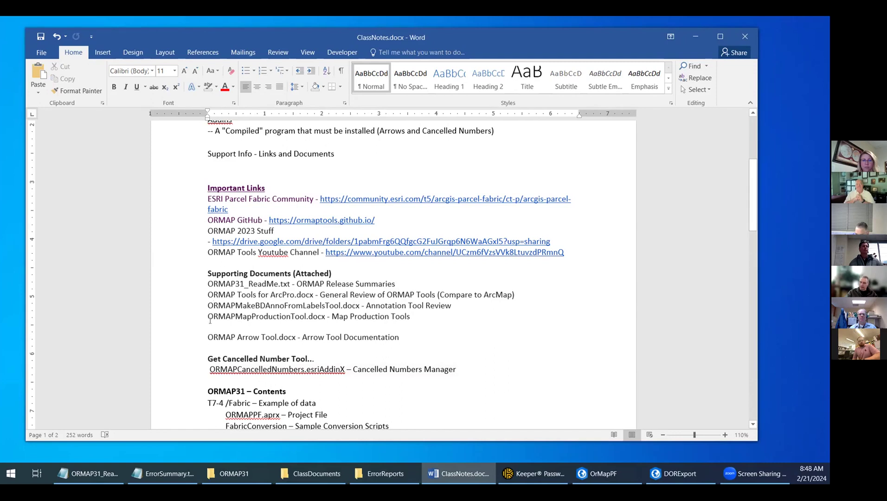
drag(207, 316, 352, 327)
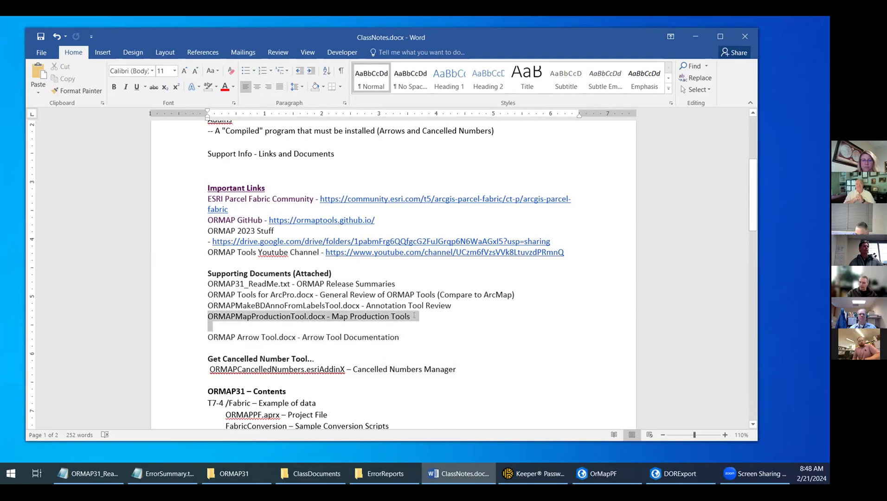
click(203, 343)
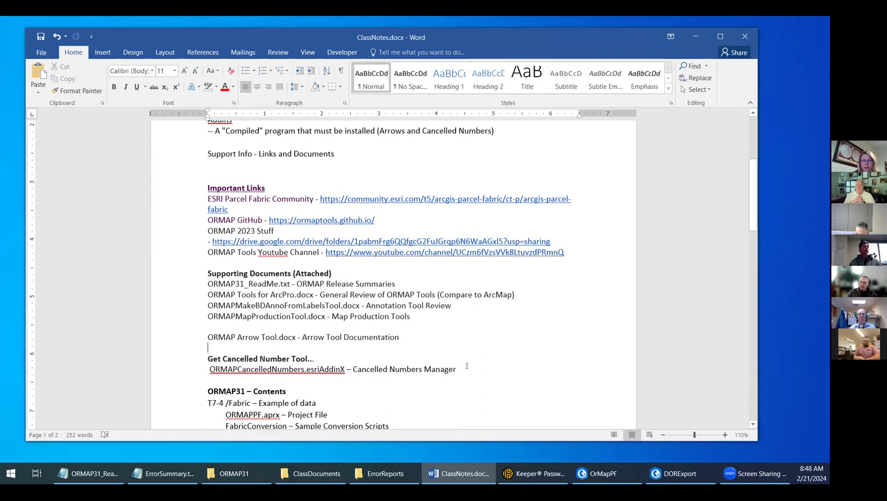
Review the ORMAP31 – Contents list in the class notes and open the T7-4 folder of ORMAP31 in File Explorer.
scroll(287, 355, down, 3)
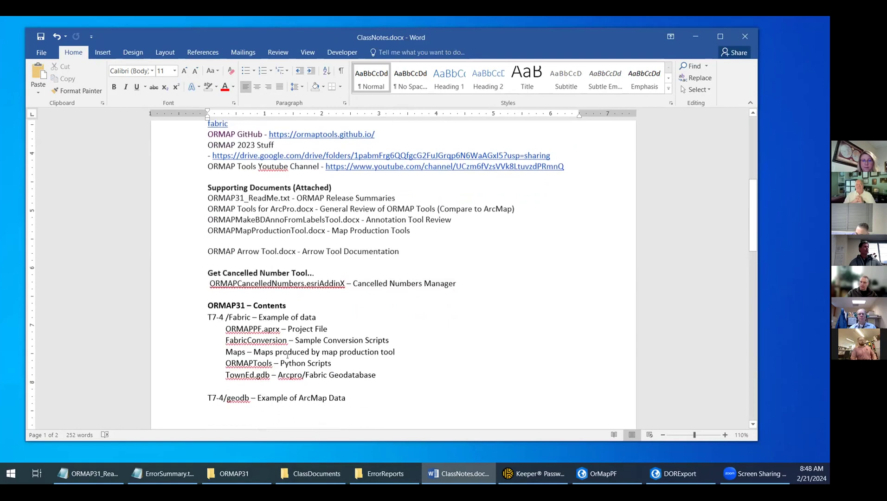
scroll(287, 355, down, 1)
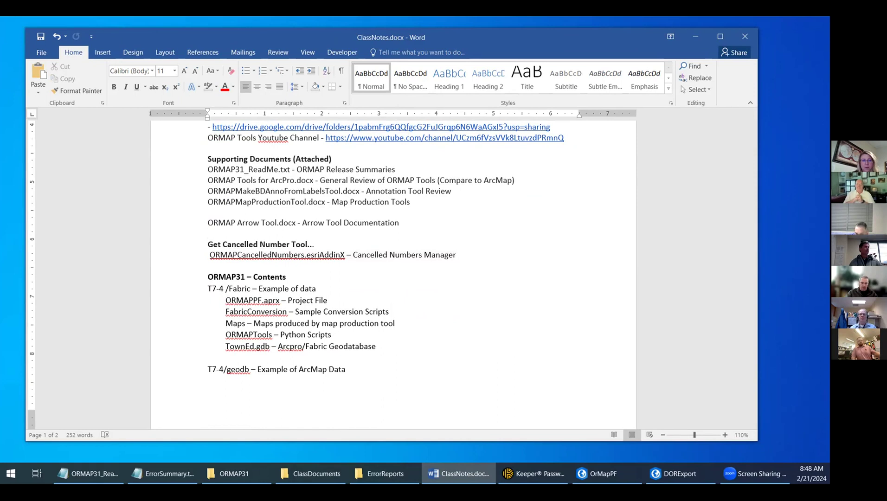
click(234, 474)
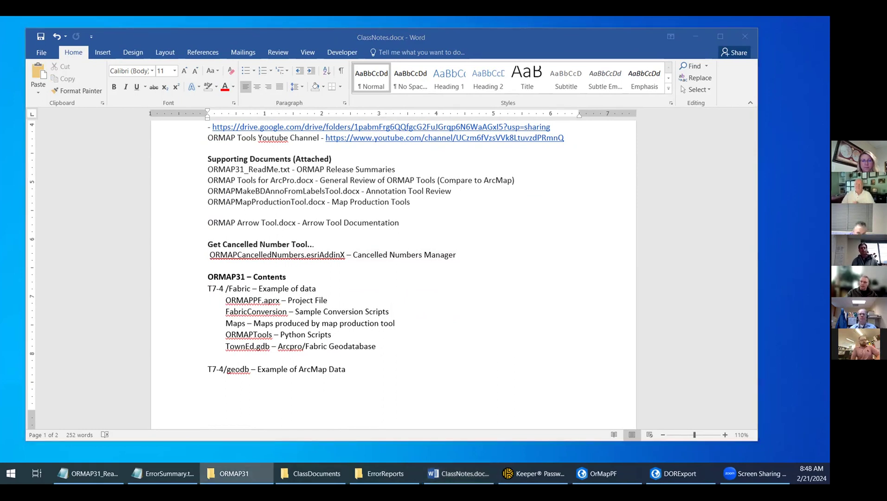
double_click(272, 268)
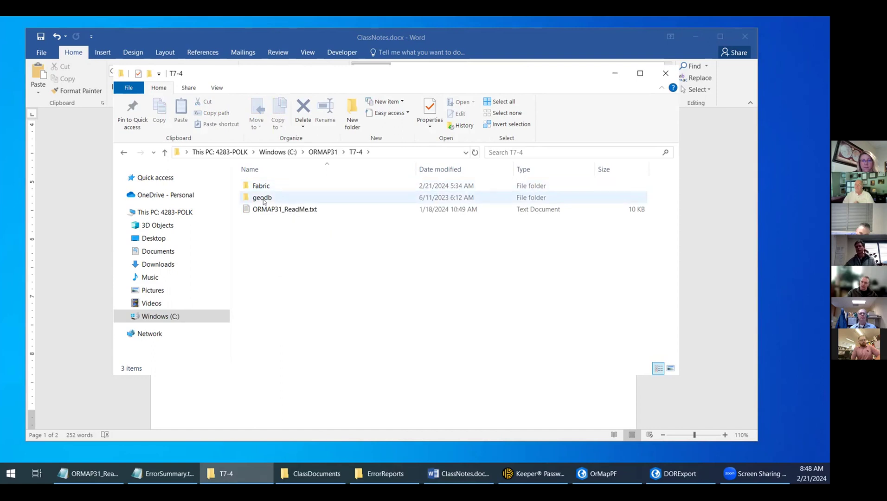
mouse_move(268, 198)
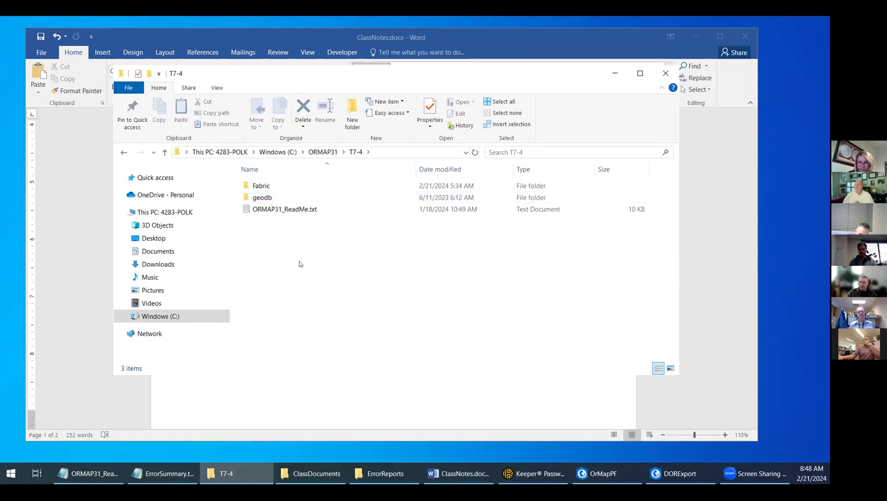
Open ORMAP31_ReadMe.txt from the T7-4 folder, read through its overview, installation and update notes, and close it.
double_click(301, 210)
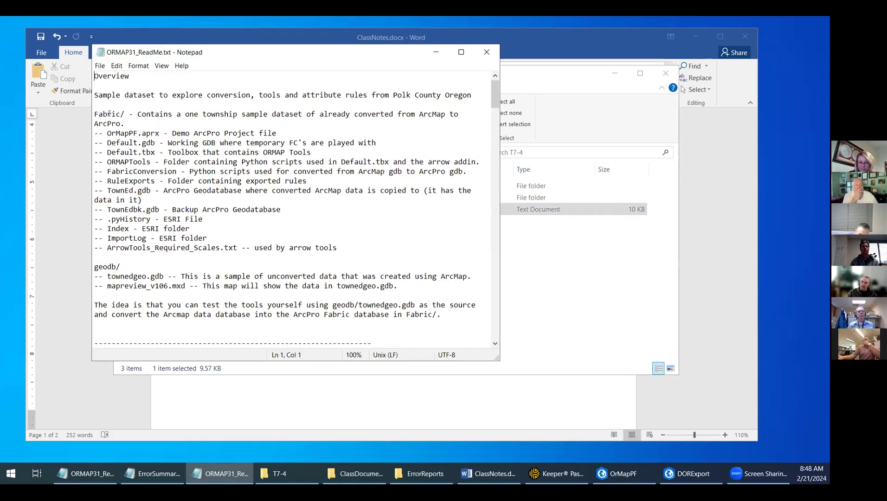
scroll(177, 160, down, 7)
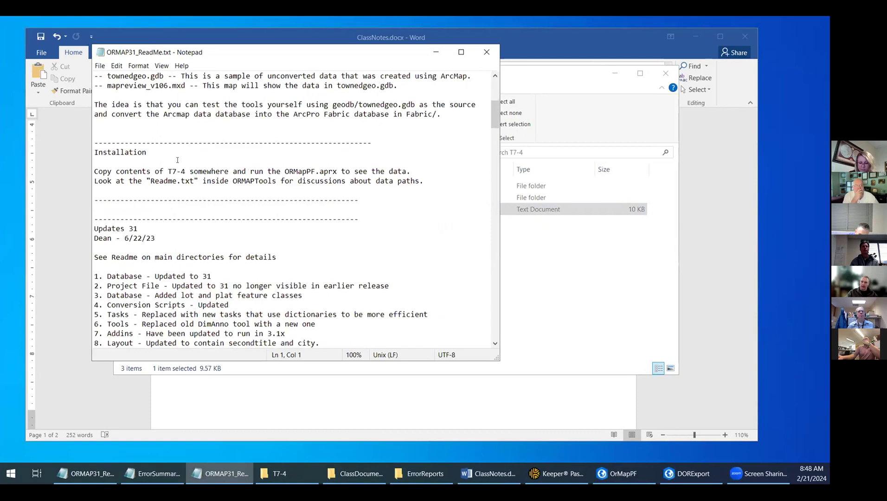
scroll(177, 160, down, 1)
drag(103, 210, 216, 249)
scroll(252, 263, down, 5)
scroll(252, 264, up, 2)
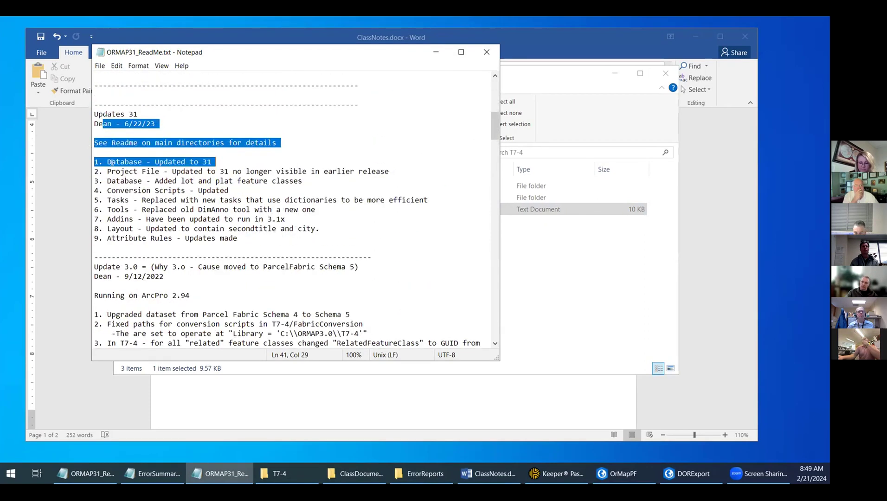
click(162, 273)
scroll(162, 273, down, 9)
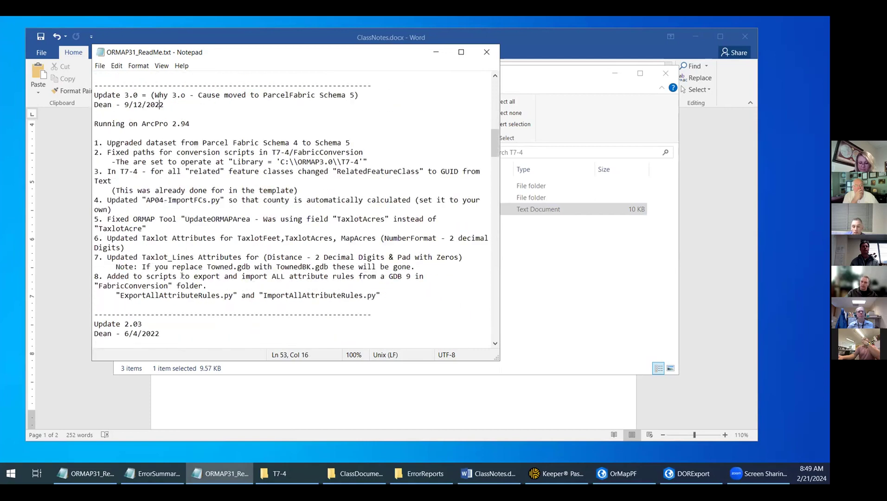
scroll(172, 242, down, 10)
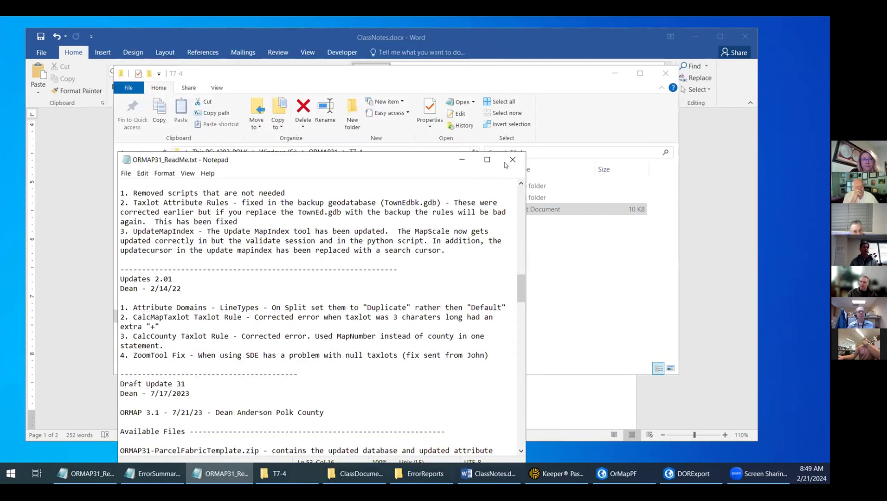
click(487, 52)
click(300, 319)
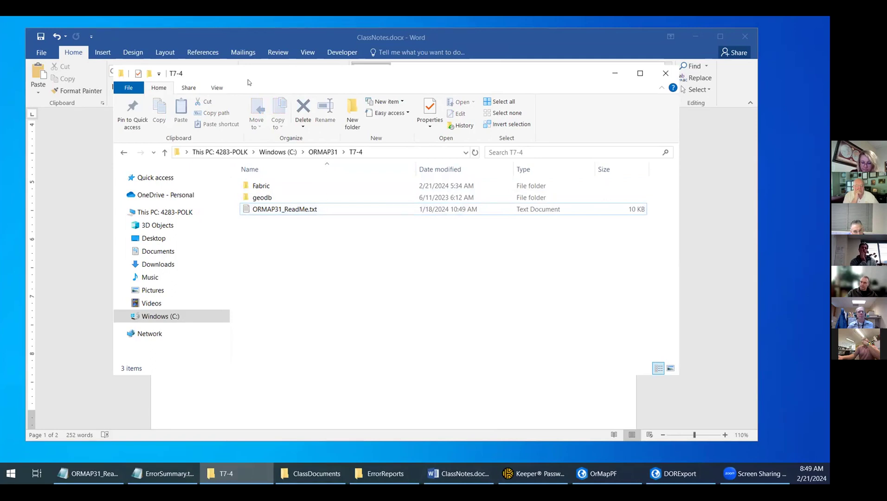
Open the Fabric folder inside T7-4 and locate the OrMapPF.aprx project file.
drag(248, 79, 327, 93)
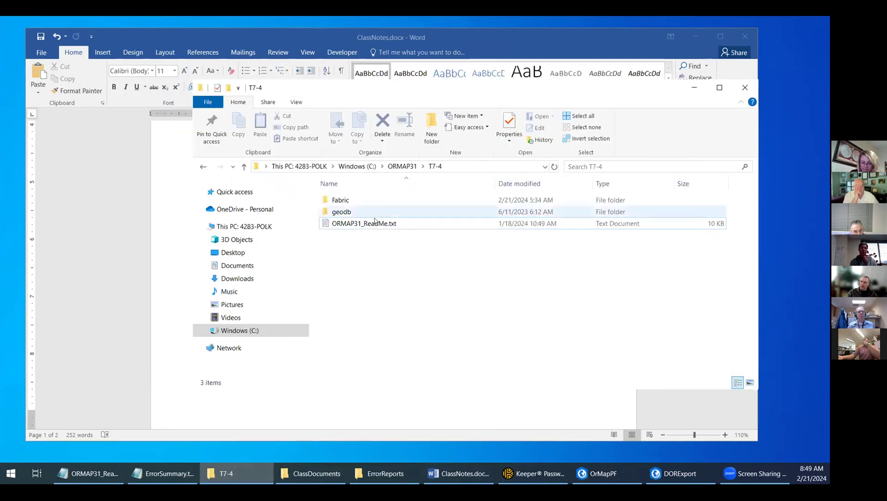
double_click(356, 203)
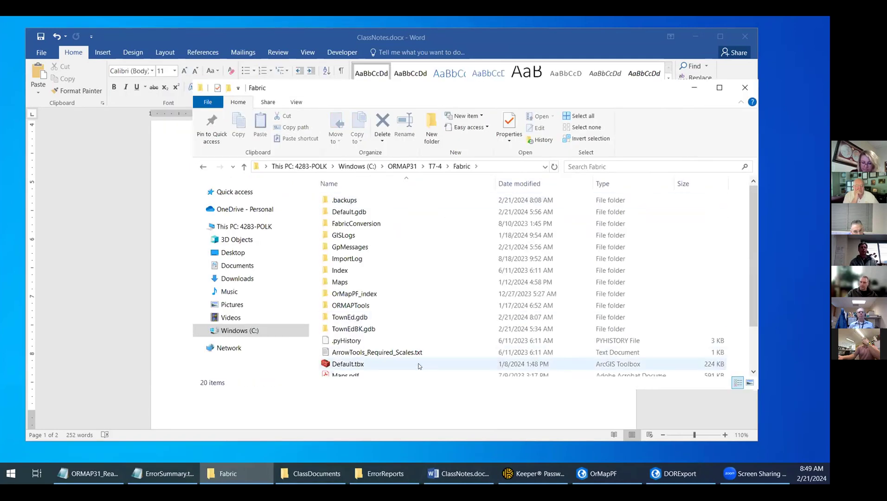
drag(320, 89, 284, 65)
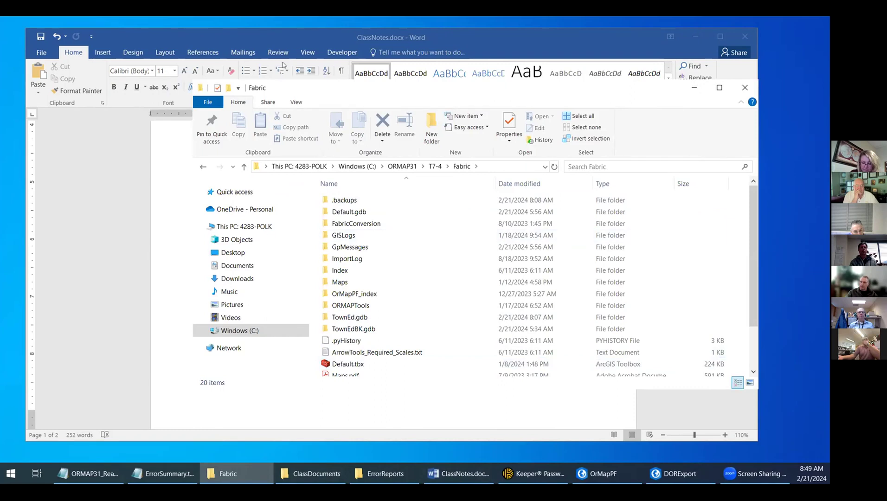
scroll(371, 246, down, 2)
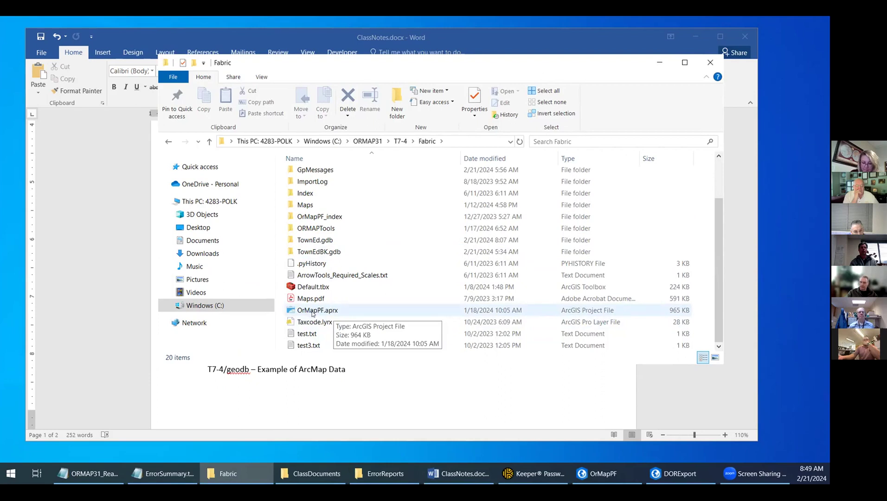
Switch to ArcGIS Pro to view the OrMapPF project's map, and return to the Fabric folder in File Explorer.
click(607, 474)
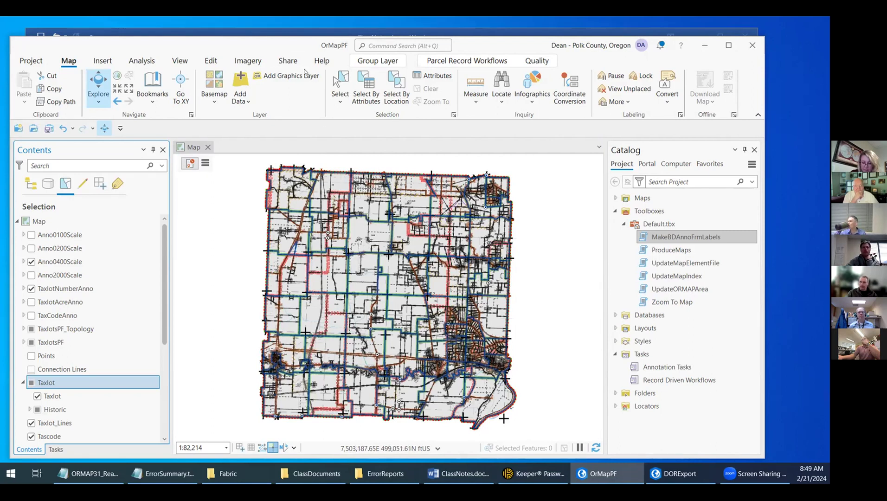
drag(297, 45, 1, 51)
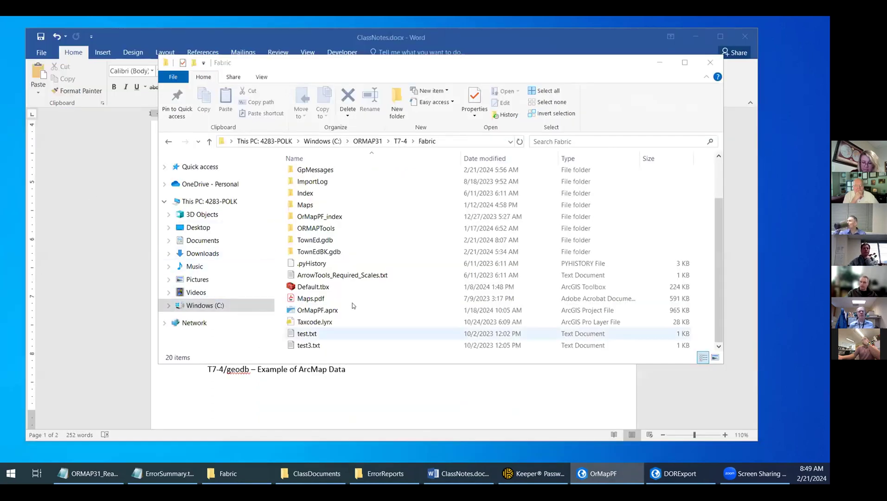
drag(267, 65, 531, 96)
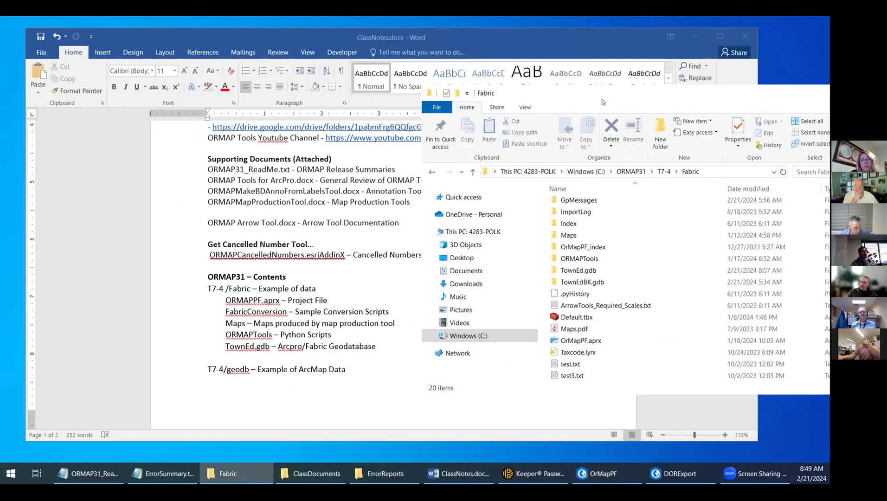
drag(604, 102, 330, 82)
Open the FabricConversion folder to look over the sample conversion scripts, and return to the Fabric folder.
scroll(328, 322, up, 2)
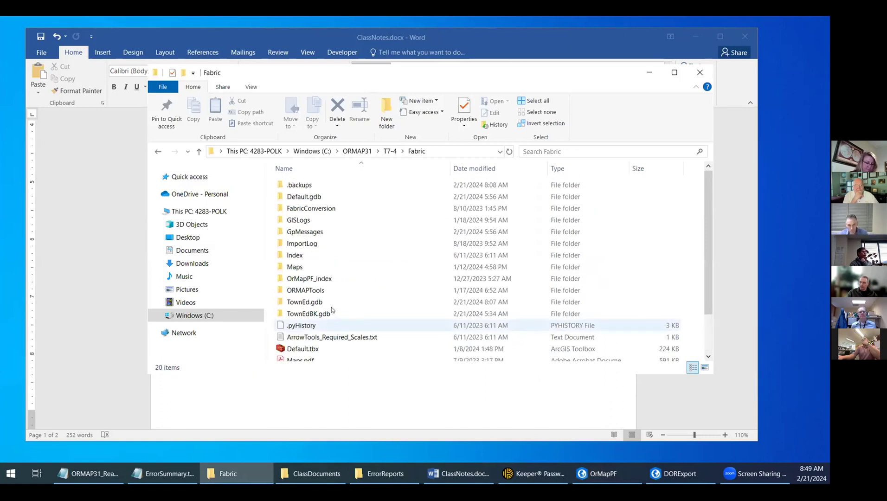
double_click(344, 209)
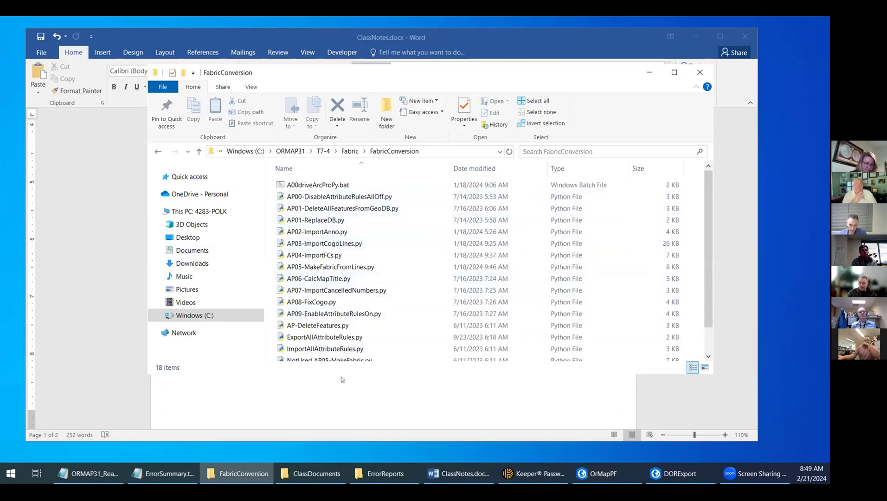
scroll(360, 297, down, 1)
scroll(360, 297, up, 1)
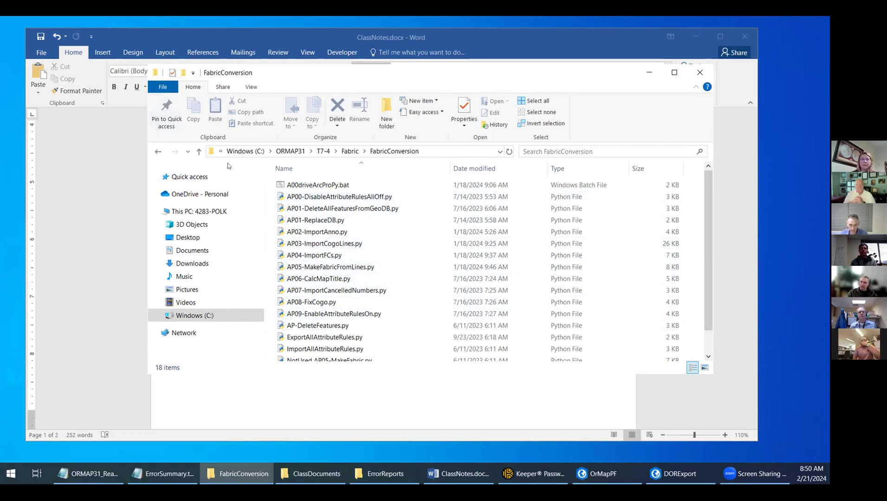
click(350, 152)
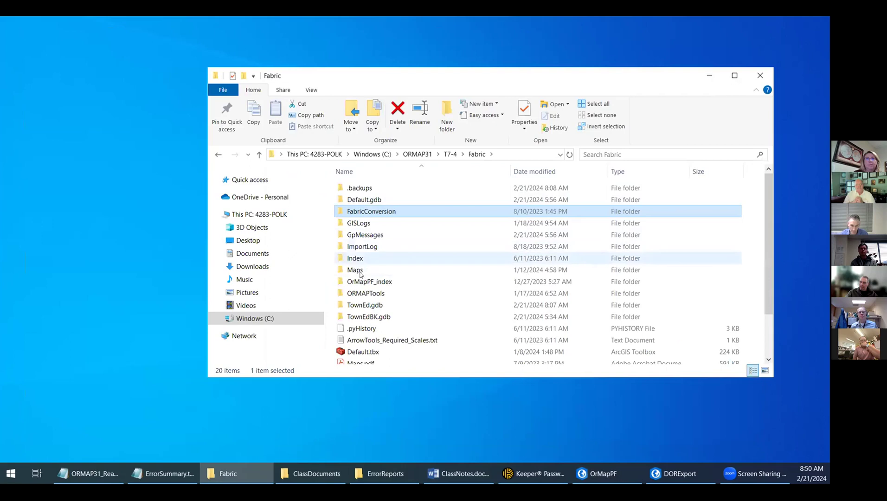
Look over the map files in the Maps folder, and go back through the Fabric folder to the class notes in Word.
double_click(359, 272)
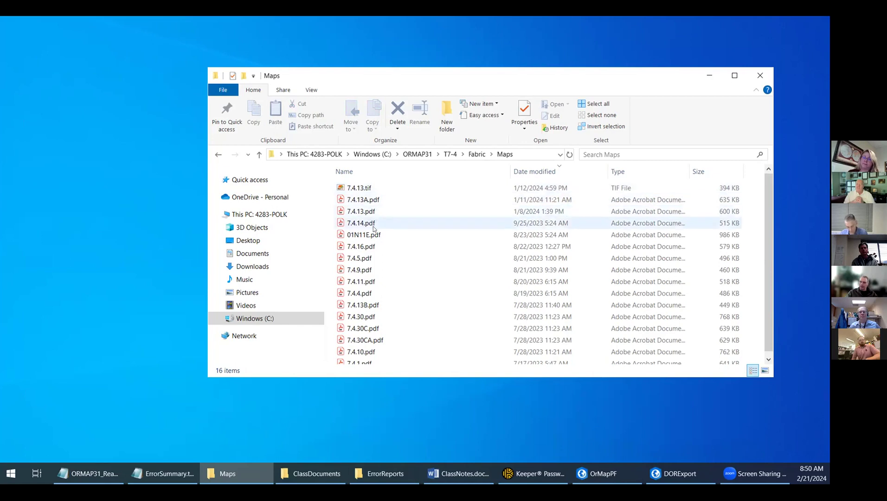
click(490, 155)
click(505, 154)
click(492, 155)
click(478, 155)
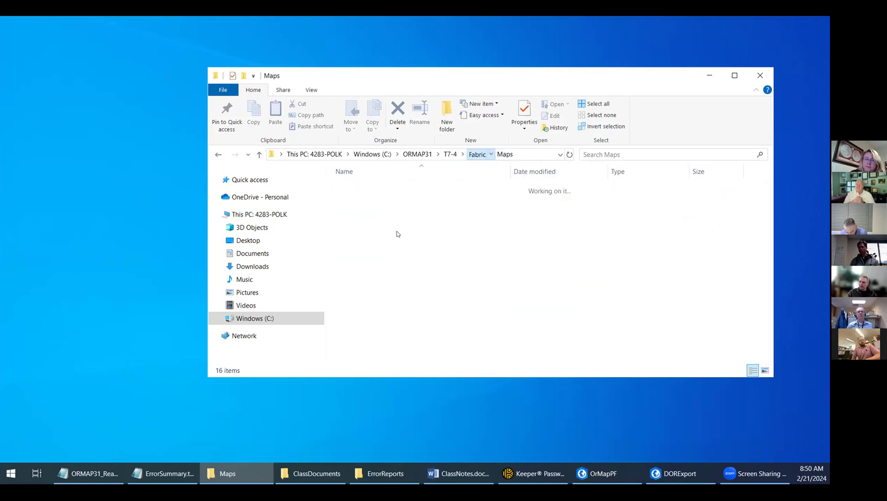
scroll(388, 272, down, 2)
scroll(388, 272, up, 2)
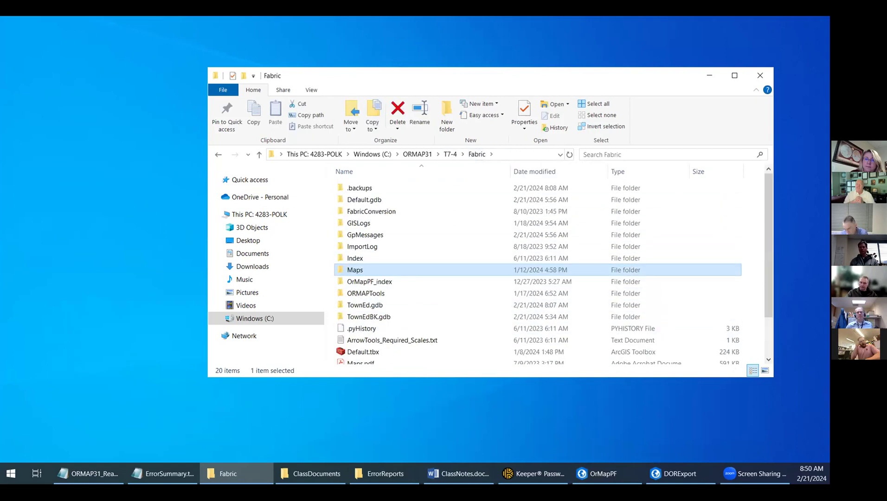
click(461, 474)
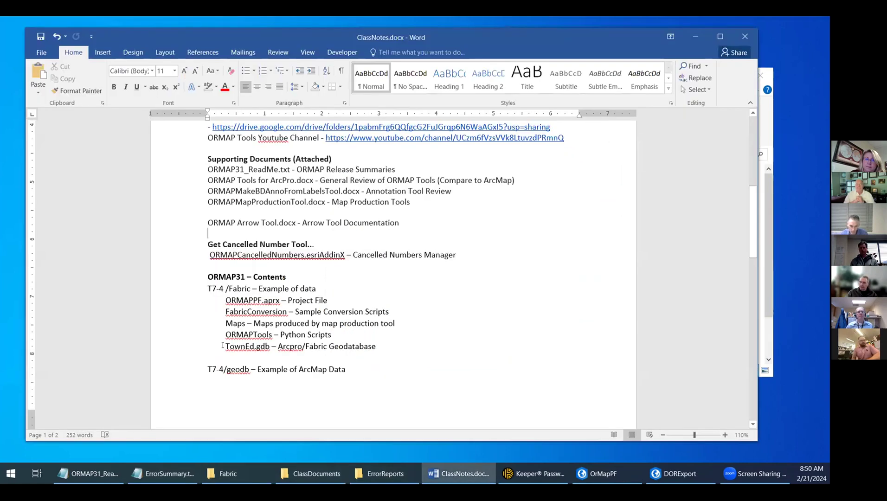
Go over the ORMAPTools and TownEd.gdb entries and the DEMOS section of the class notes, and move the notes window aside.
drag(226, 334, 345, 335)
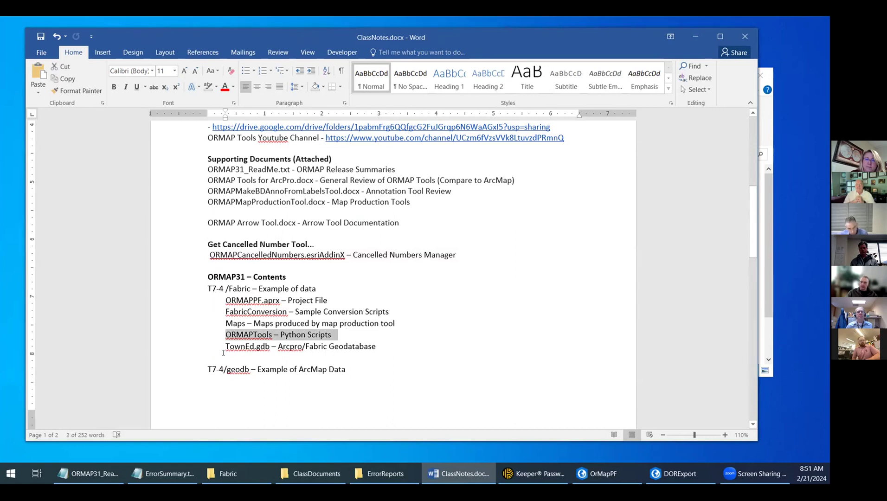
drag(224, 347, 273, 343)
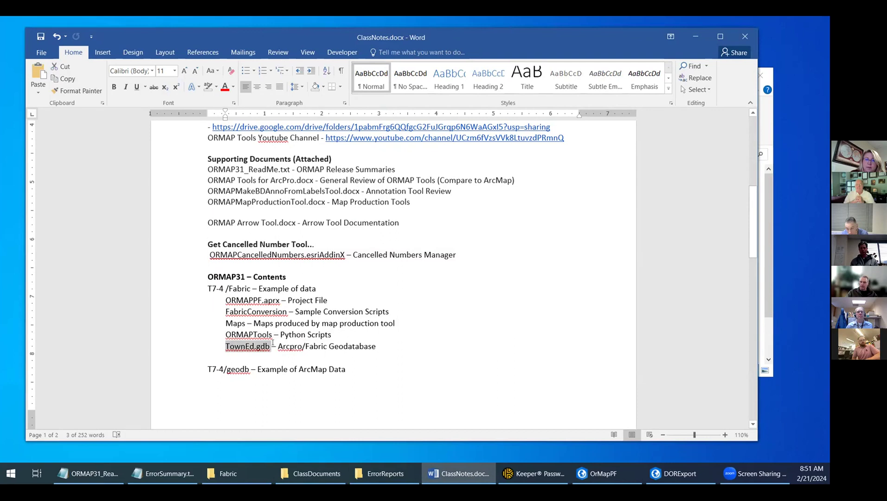
click(399, 342)
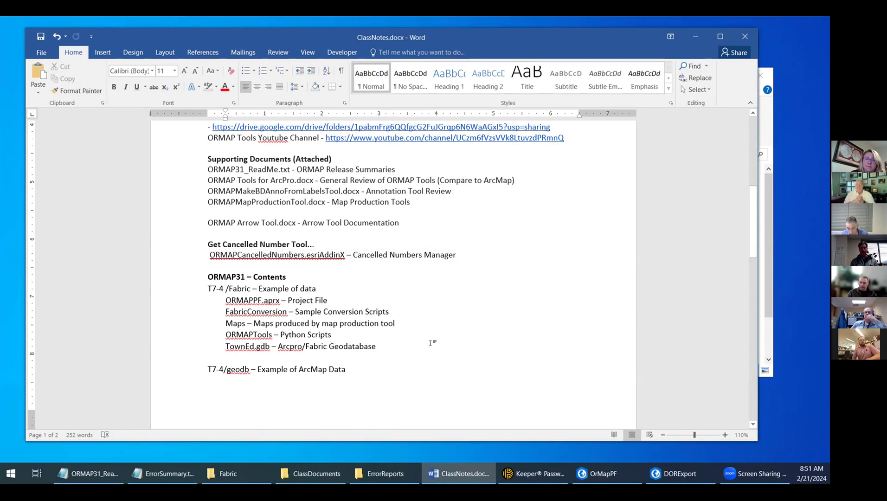
scroll(432, 343, down, 10)
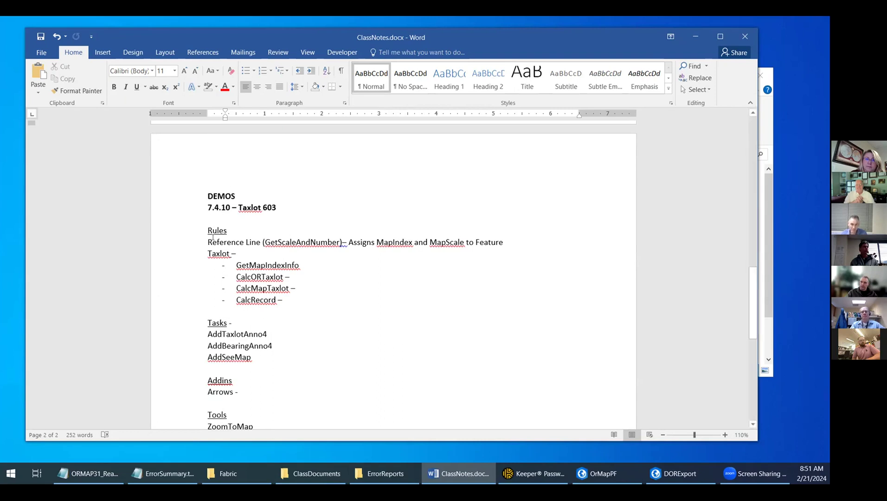
drag(279, 38, 670, 137)
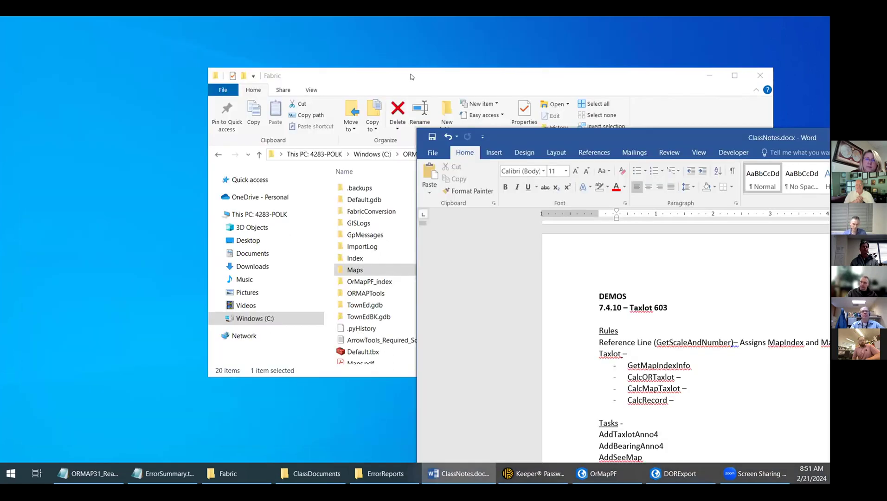
Open ORMAP Tools for ArcPro.docx from the ClassDocuments folder and enable editing.
click(311, 474)
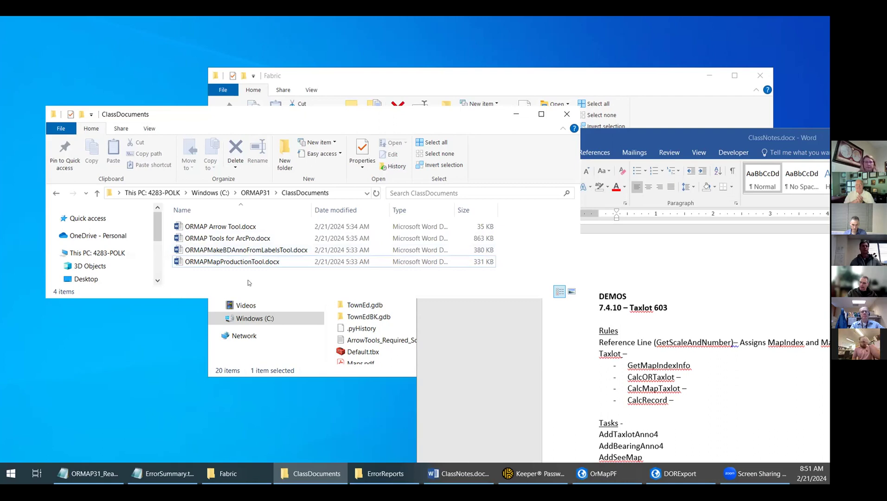
drag(176, 298, 177, 435)
double_click(249, 239)
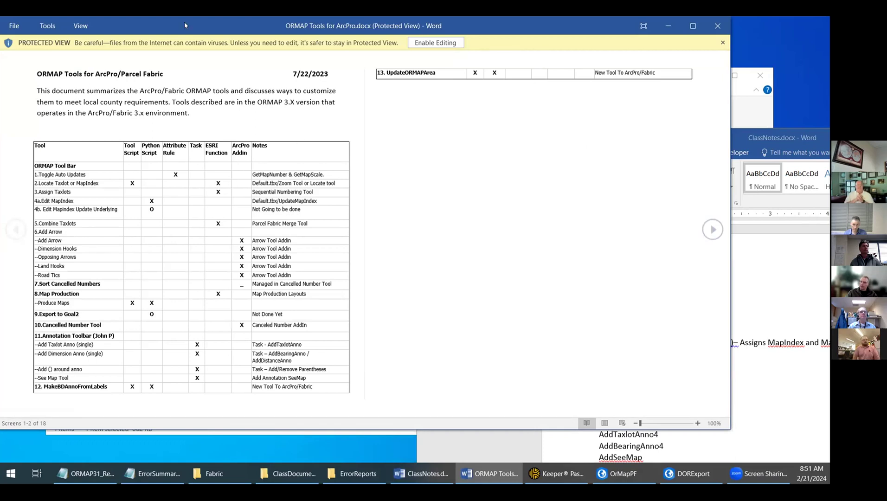
click(430, 66)
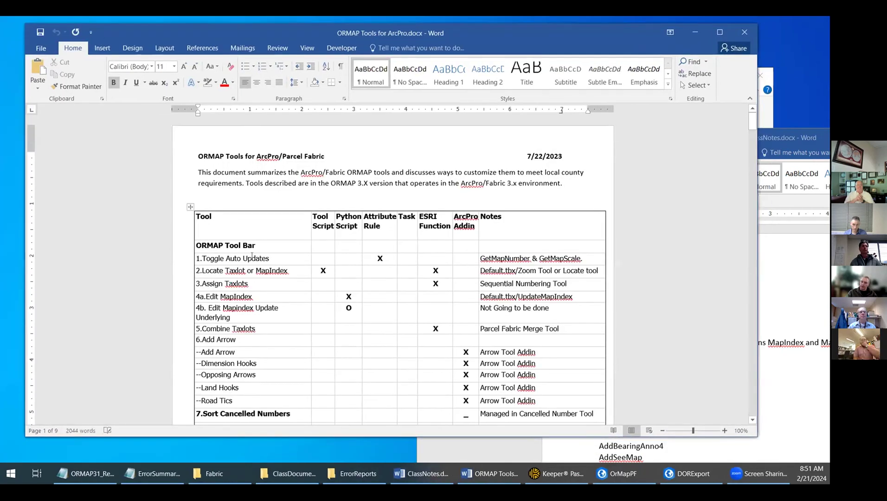
Look over the tool comparison table, highlighting the Export to Goal2 and Cancelled Number Tool rows.
scroll(252, 256, down, 4)
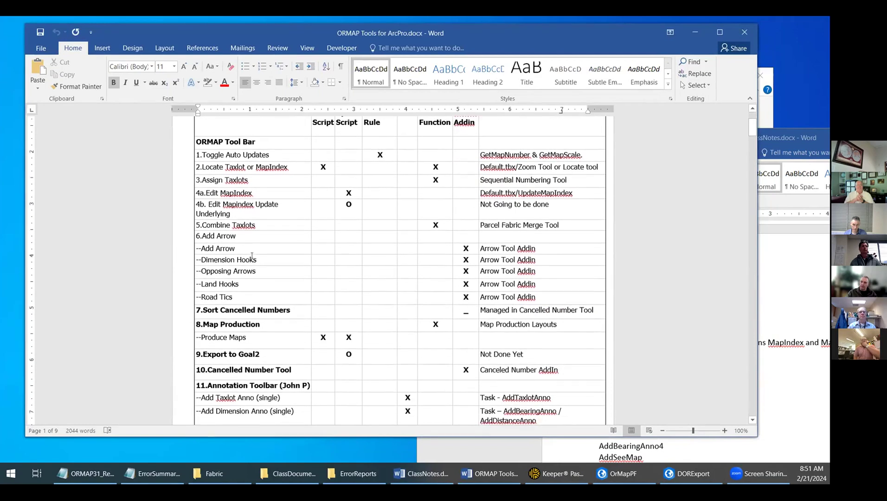
scroll(282, 284, down, 1)
scroll(282, 285, down, 2)
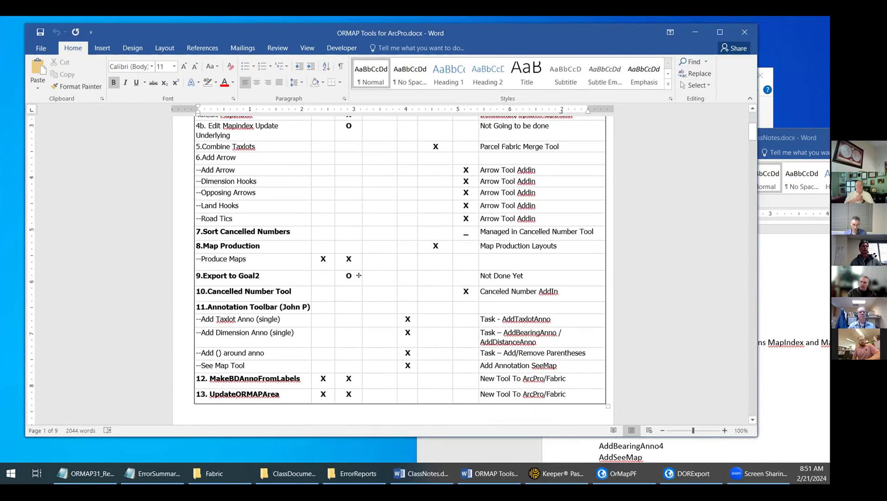
drag(343, 274, 526, 272)
click(525, 272)
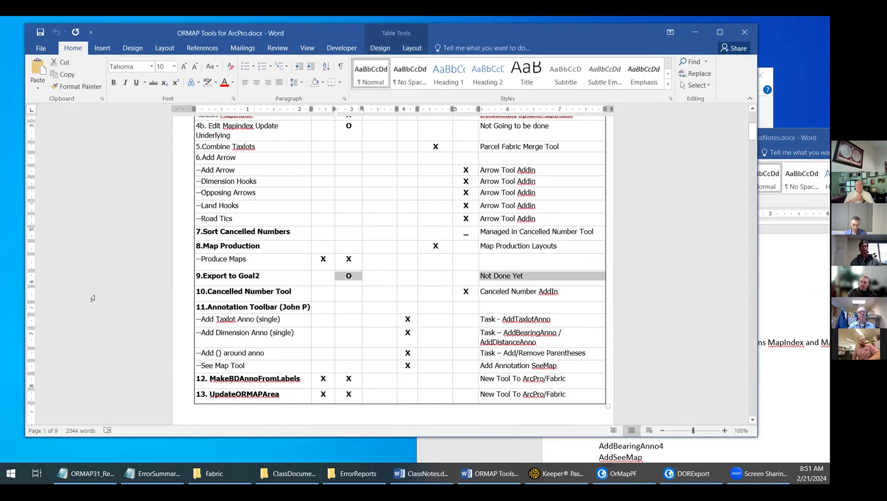
click(99, 297)
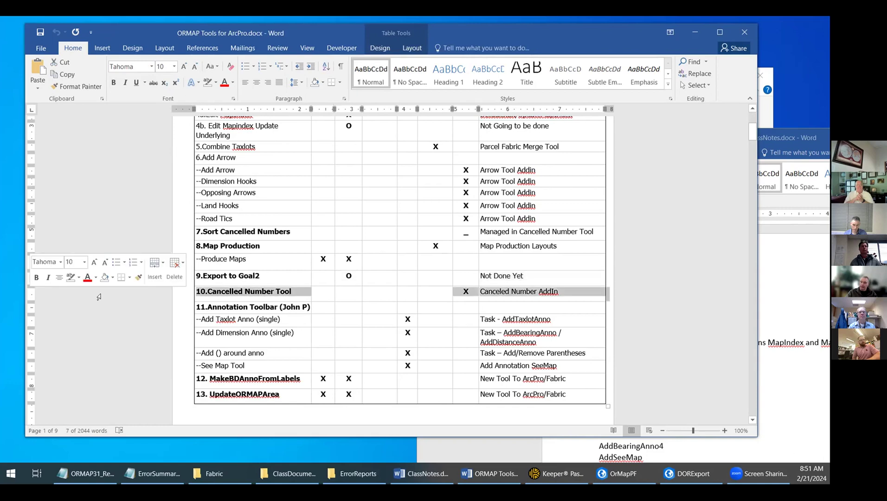
scroll(357, 333, down, 1)
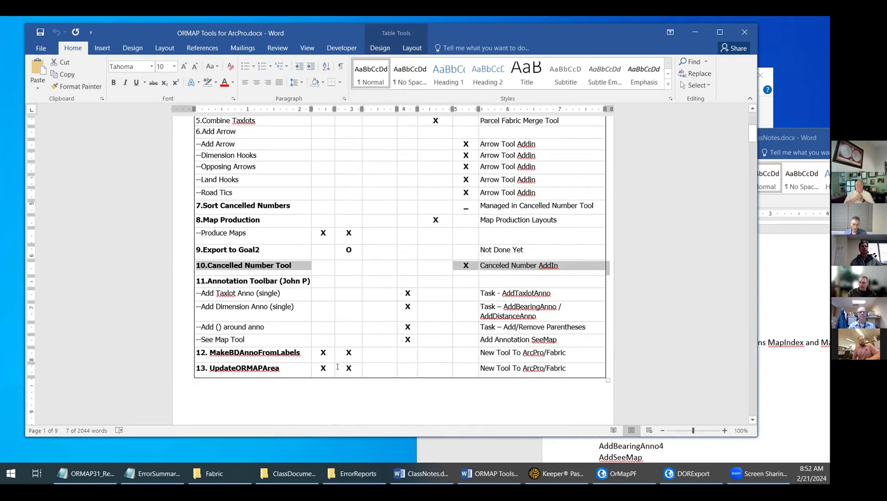
Highlight the arrow tool rows from Add Arrow to Land Hooks and the Edit Mapindex Update Underlying entry in the table.
scroll(310, 363, up, 4)
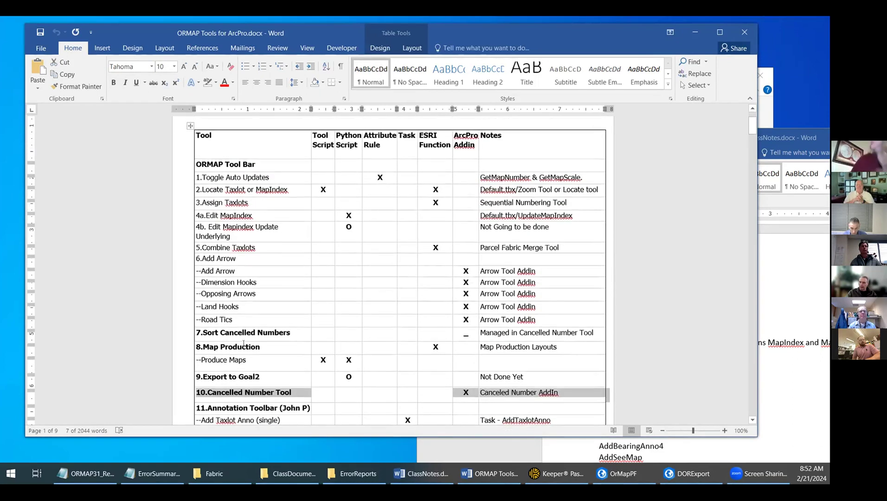
drag(214, 251, 466, 279)
click(348, 219)
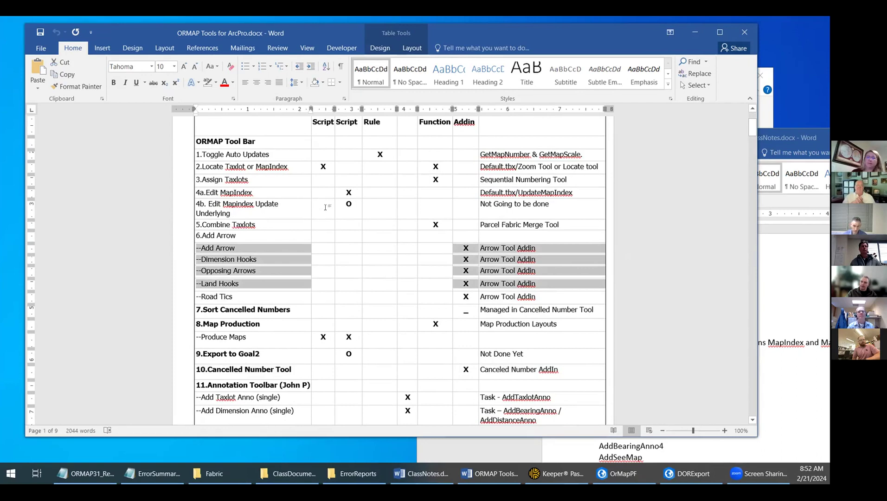
scroll(297, 213, up, 2)
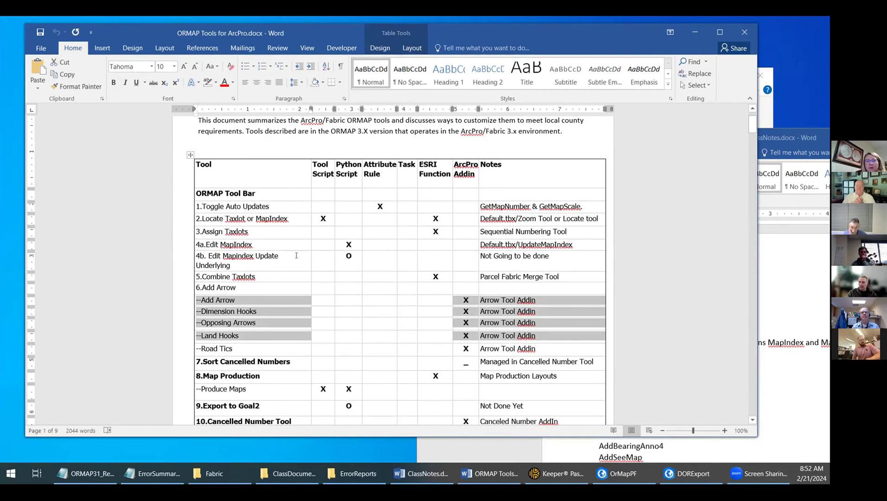
scroll(297, 255, down, 2)
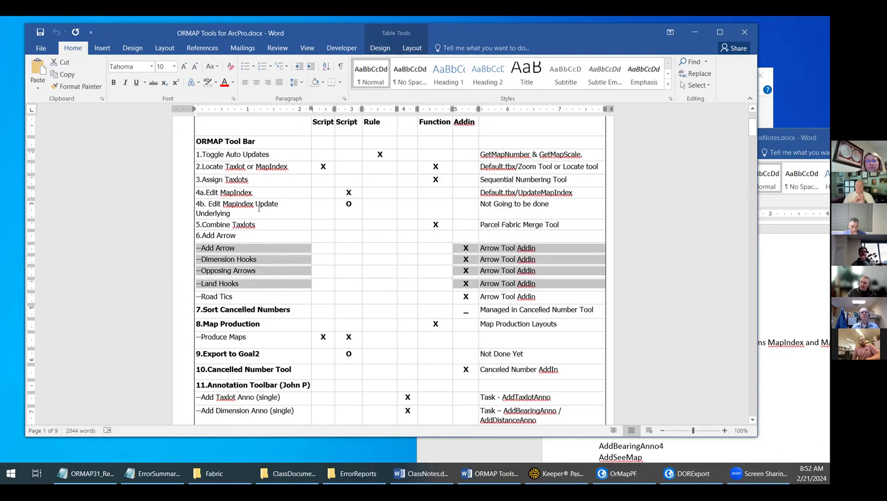
drag(209, 204, 279, 216)
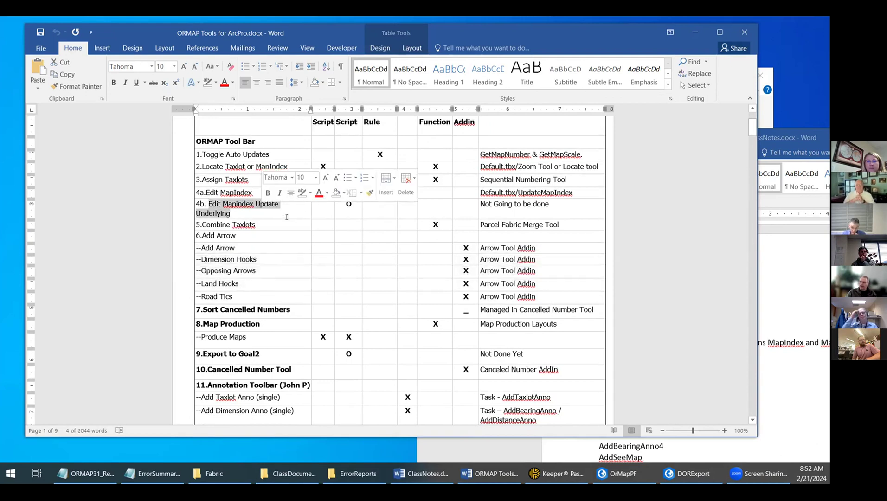
click(344, 201)
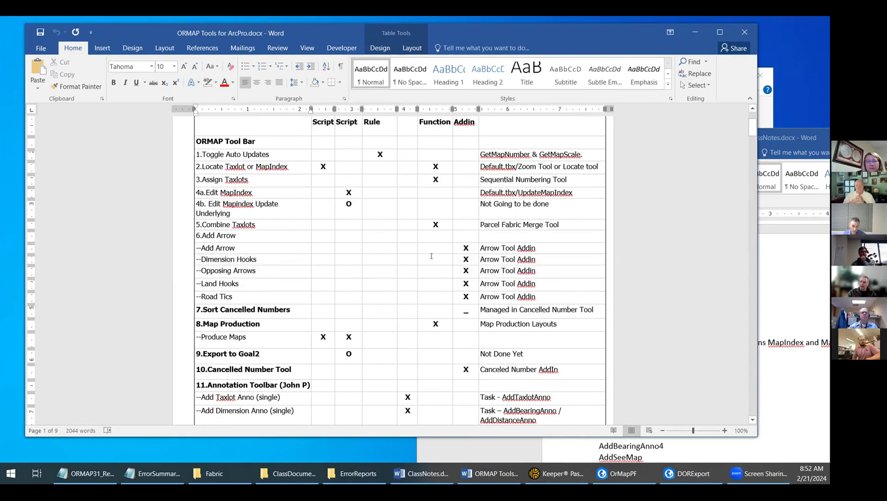
Review the rest of the tool table and find the Toggle AutoUpdates section listing the attribute rules.
scroll(432, 256, down, 12)
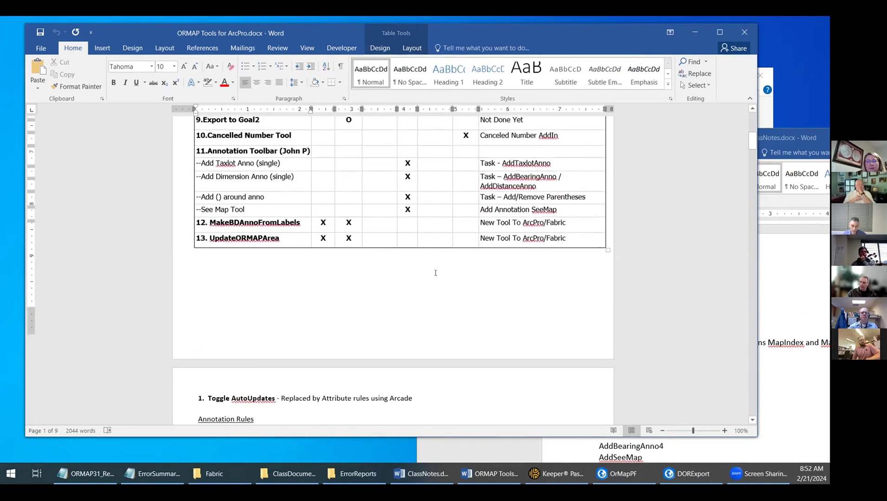
scroll(425, 255, up, 12)
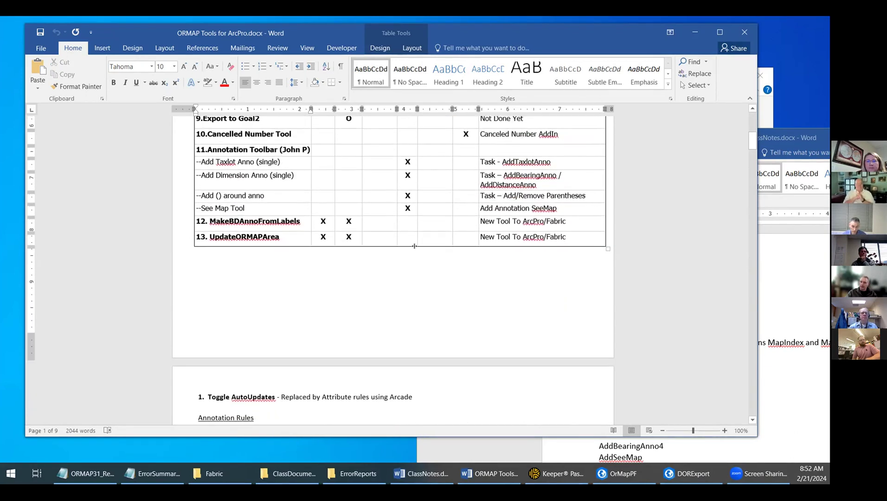
scroll(413, 252, up, 3)
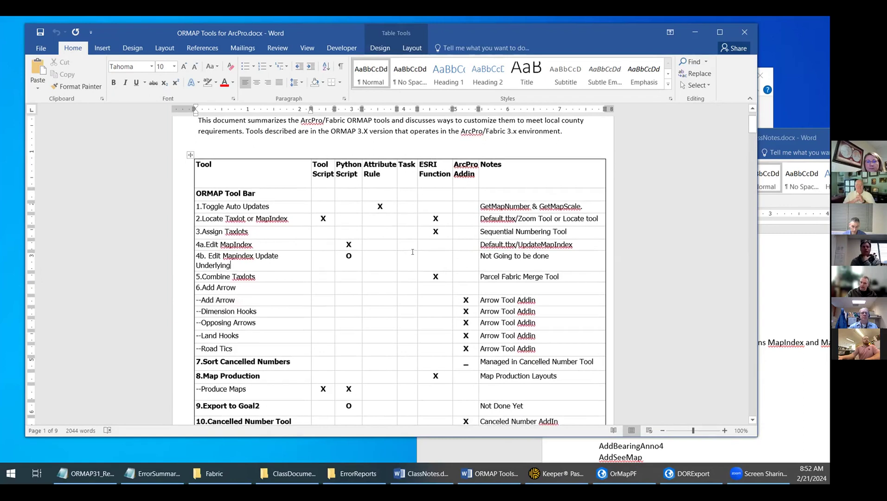
scroll(412, 251, down, 2)
scroll(412, 251, down, 12)
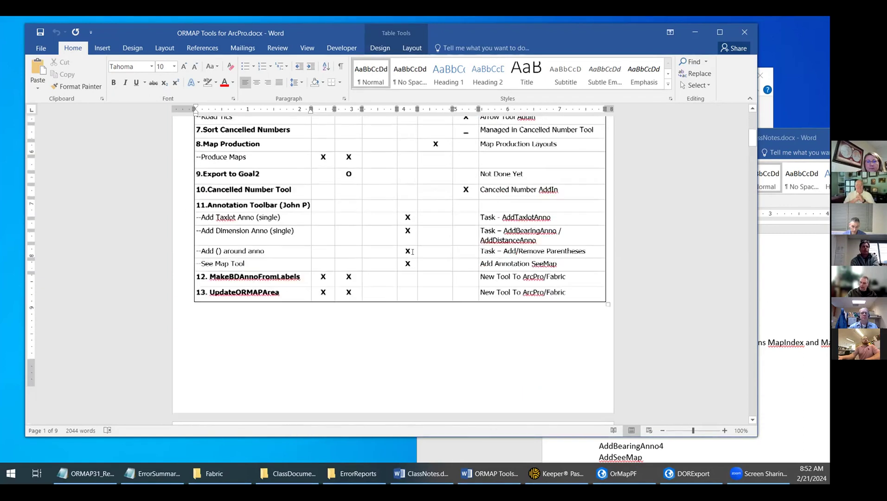
scroll(412, 252, down, 3)
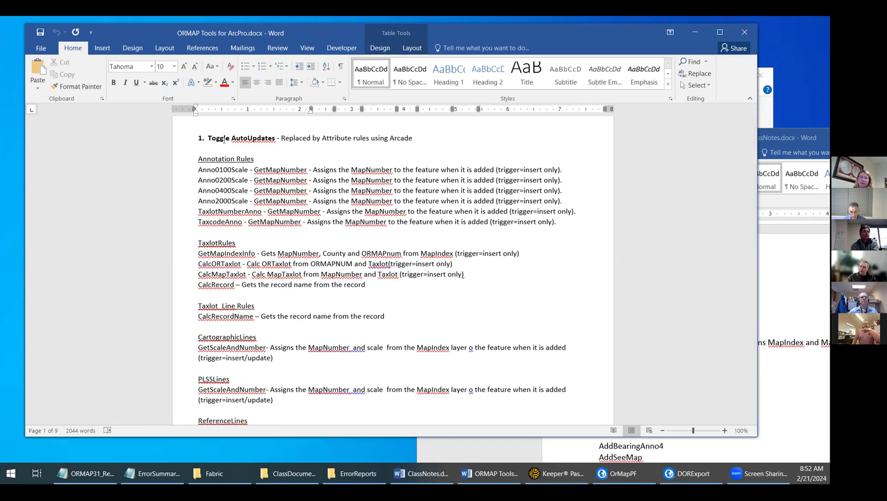
Switch to ArcGIS Pro, inspect the CornerSymbol and WaterType coded values in the domains opened from Anno0400Scale, and close the domains view.
click(489, 474)
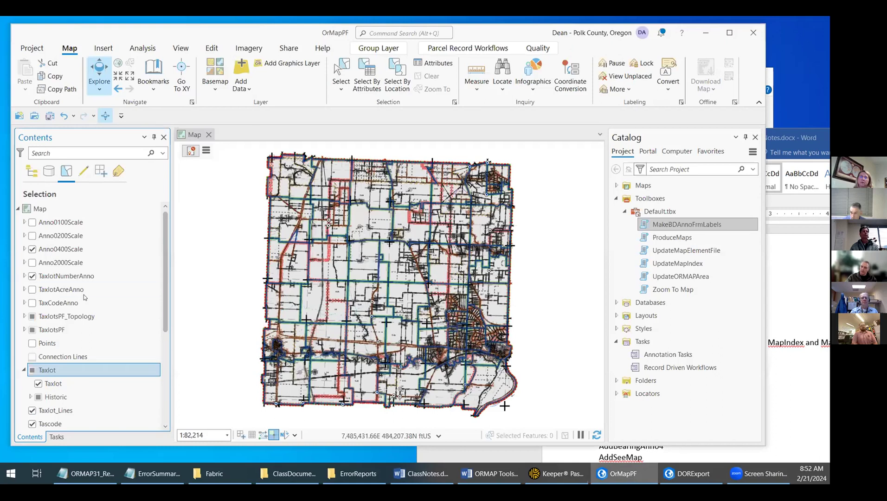
right_click(99, 250)
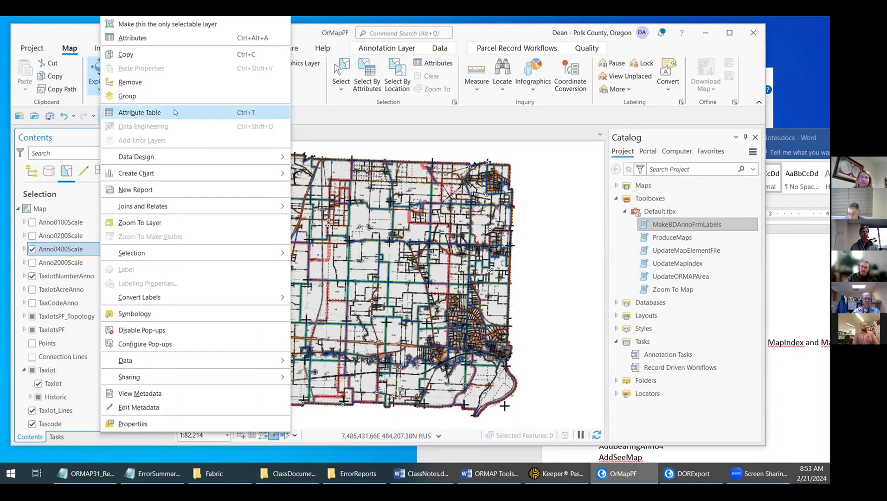
mouse_move(155, 160)
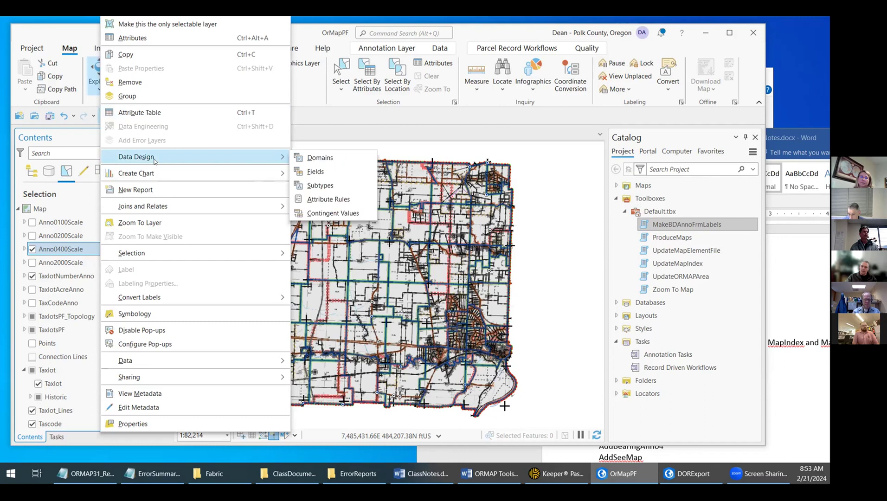
click(340, 158)
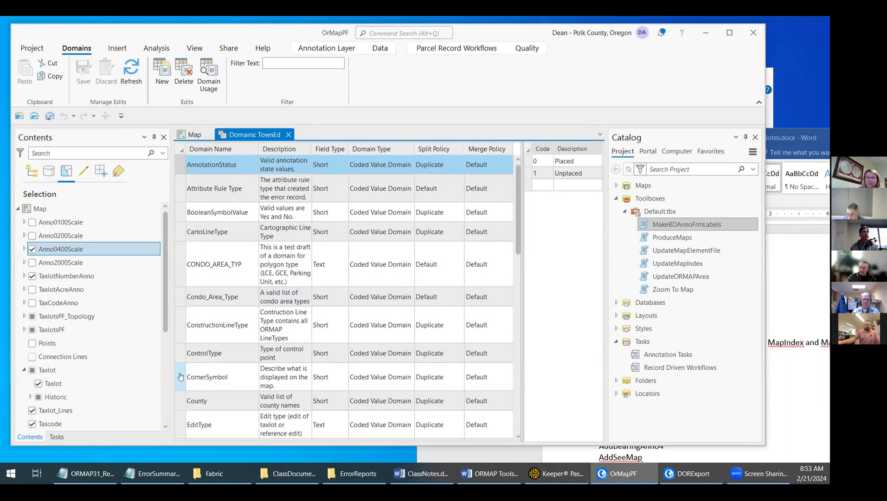
click(181, 377)
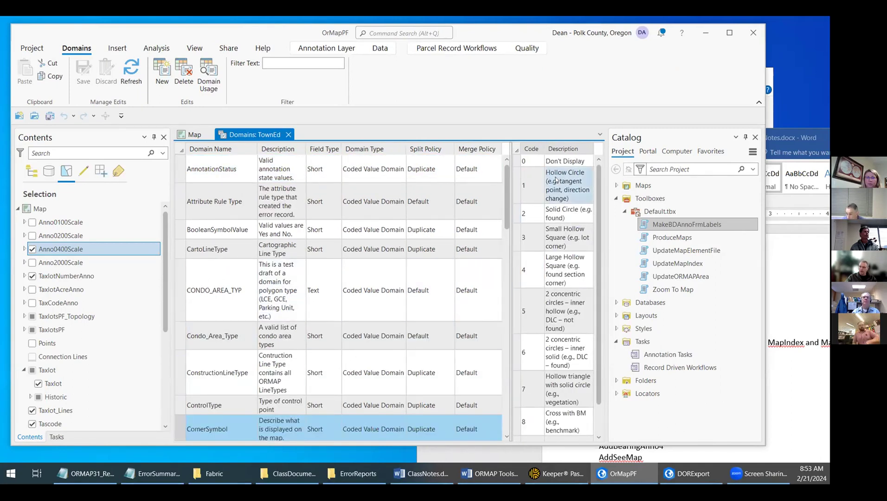
scroll(178, 342, down, 15)
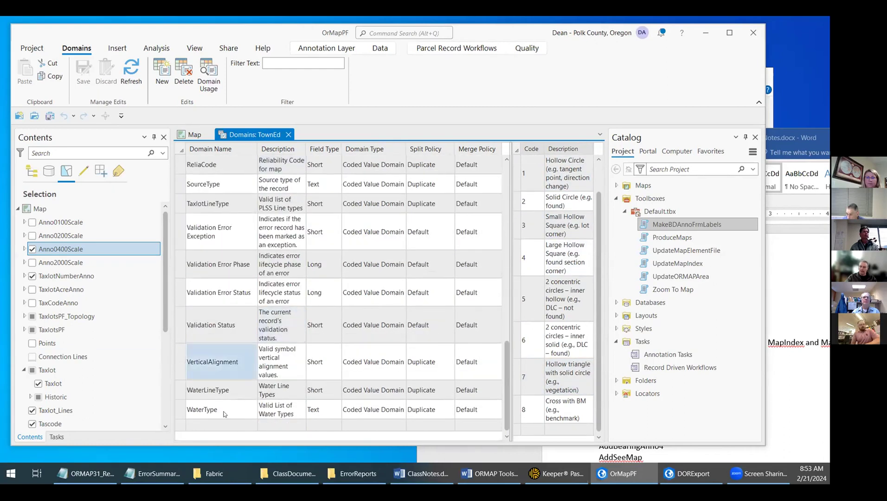
click(187, 409)
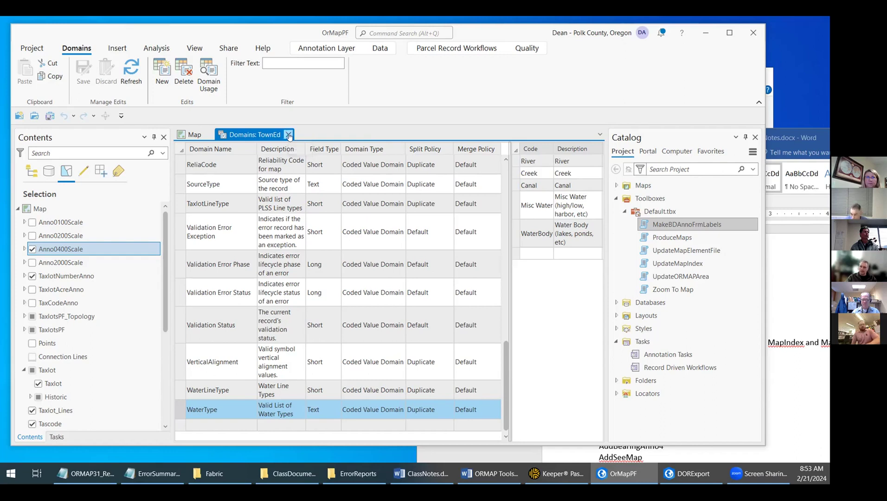
click(288, 134)
Open the attribute rules of the Anno0400Scale layer and select the GetMapNumber calculation rule.
right_click(111, 248)
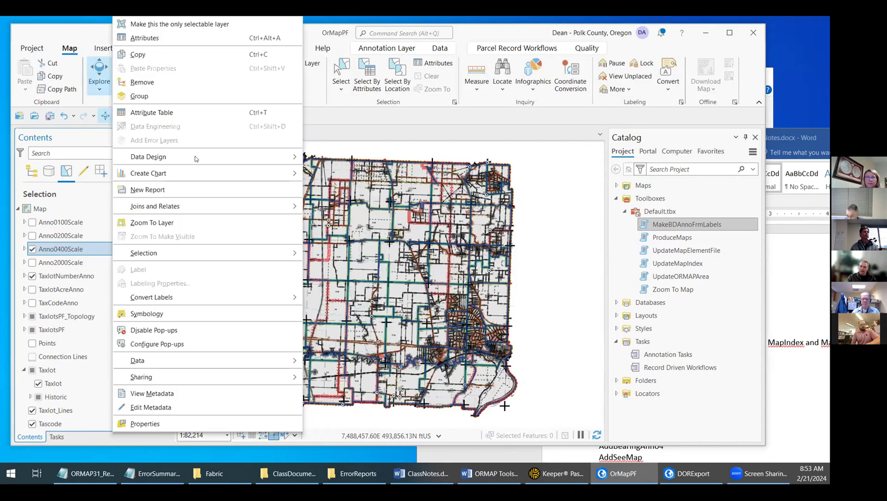
mouse_move(216, 157)
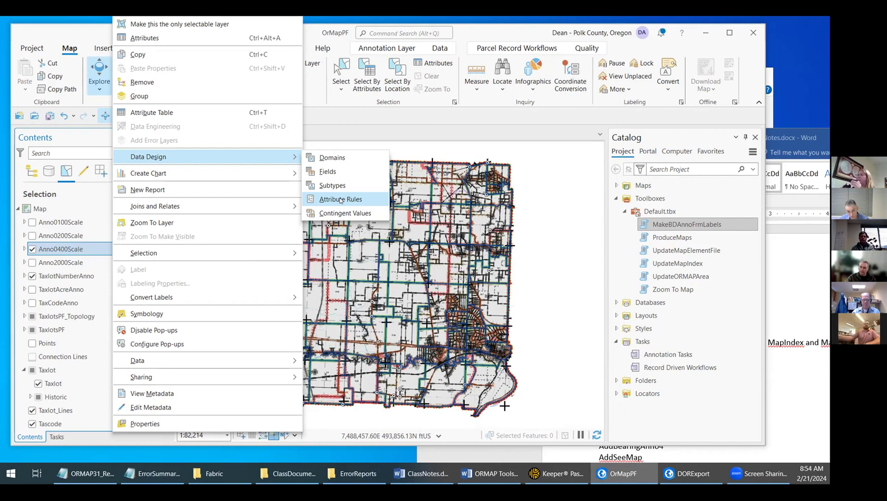
click(340, 200)
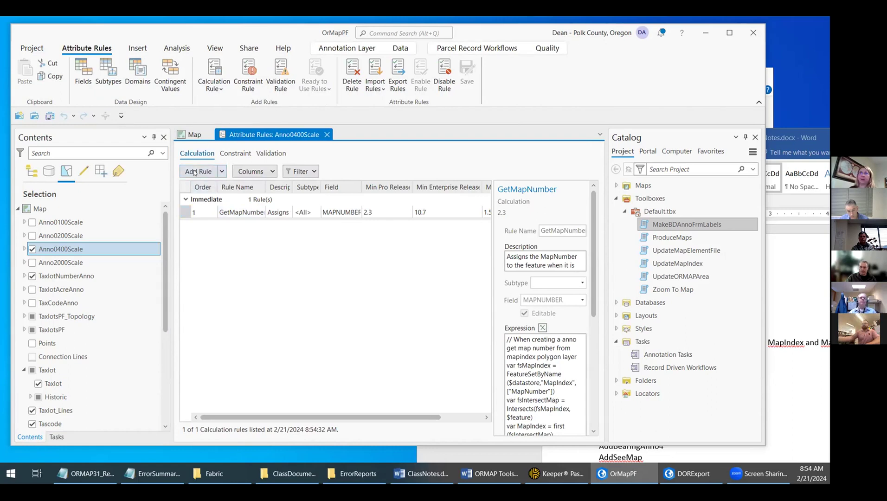
click(183, 211)
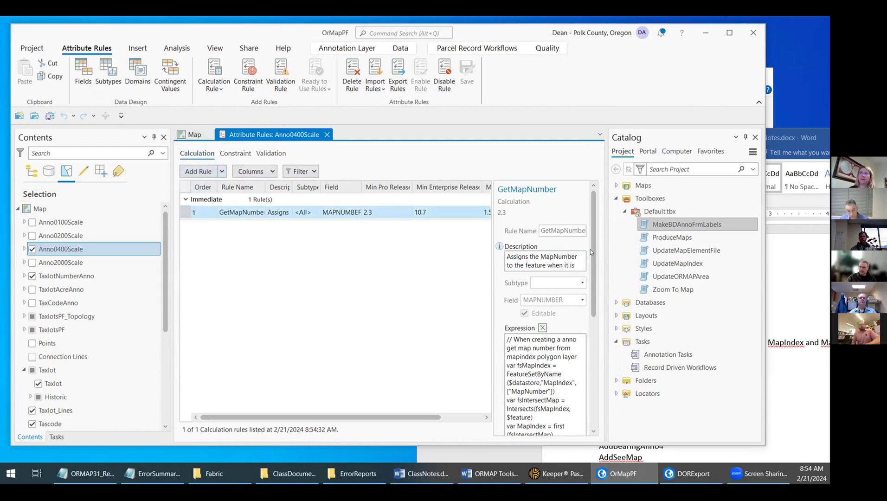
Review the triggers of the GetMapNumber rule and open its full Arcade expression in the Expression Builder.
drag(592, 256, 589, 354)
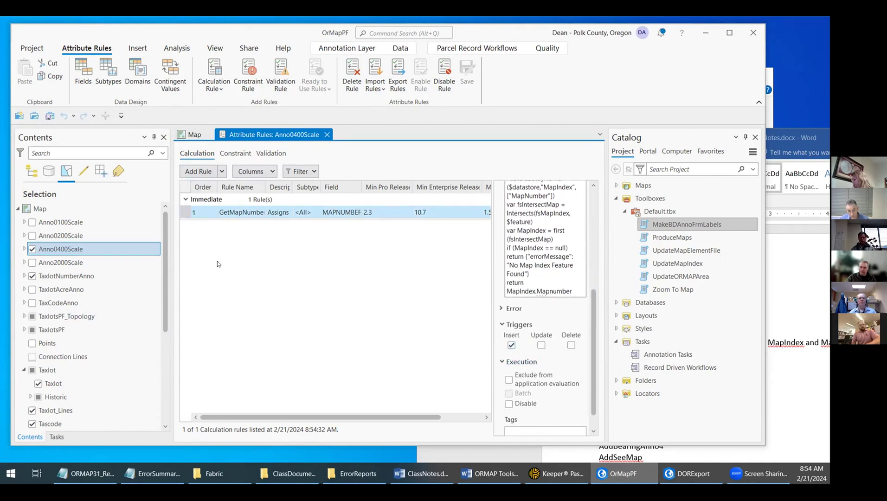
drag(594, 337, 554, 268)
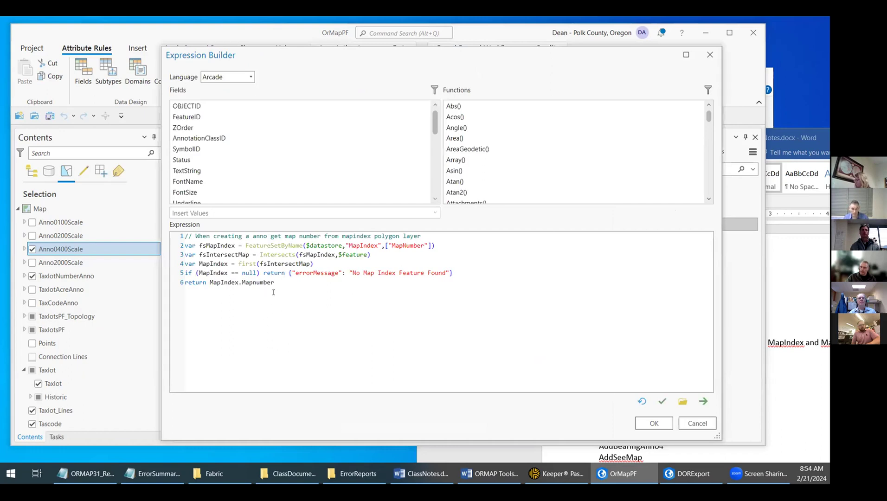
key(ctrl+a)
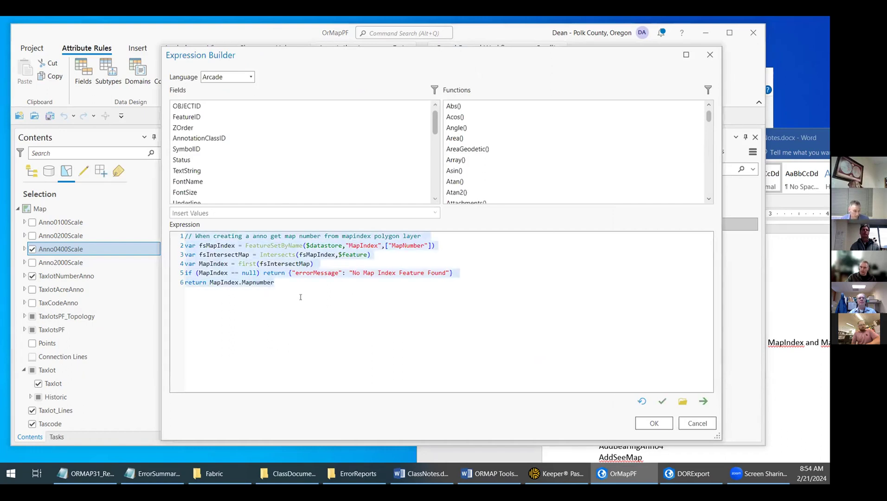
click(301, 297)
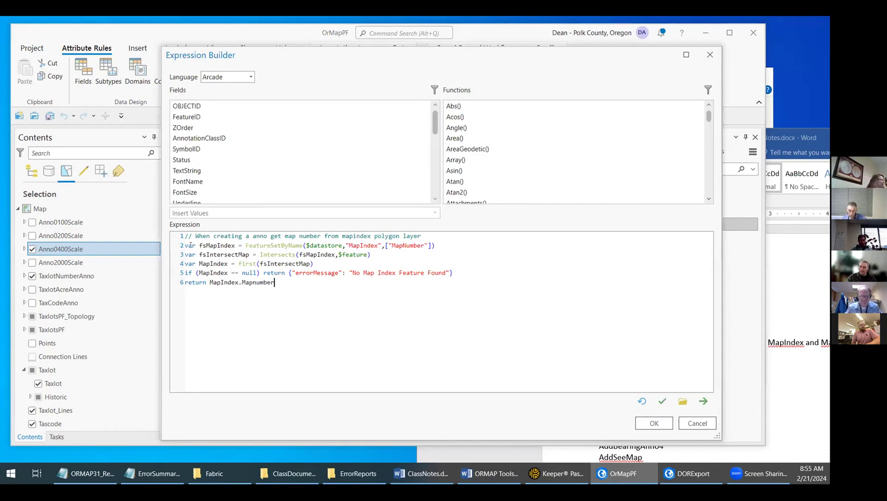
Highlight the fsMapIndex variable, the MapNumber field, the Intersects arguments and the returned MapIndex.Mapnumber in the expression, and close the Expression Builder.
drag(200, 245, 231, 246)
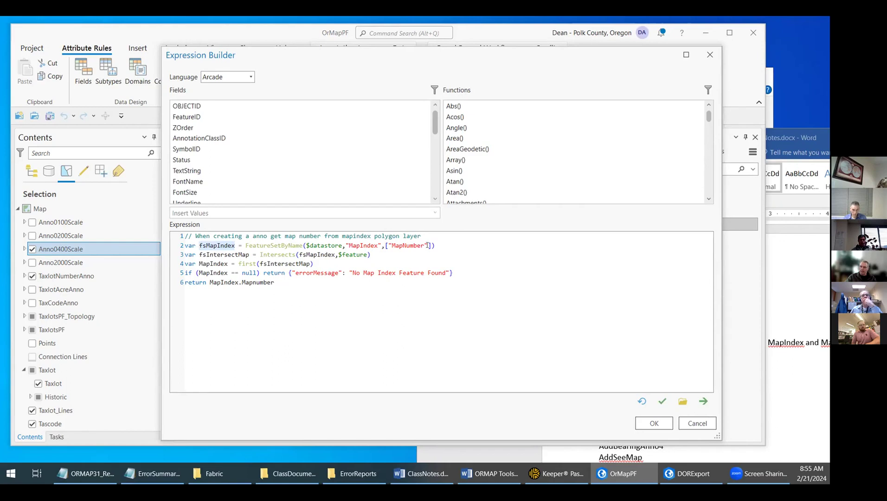
drag(391, 245, 424, 246)
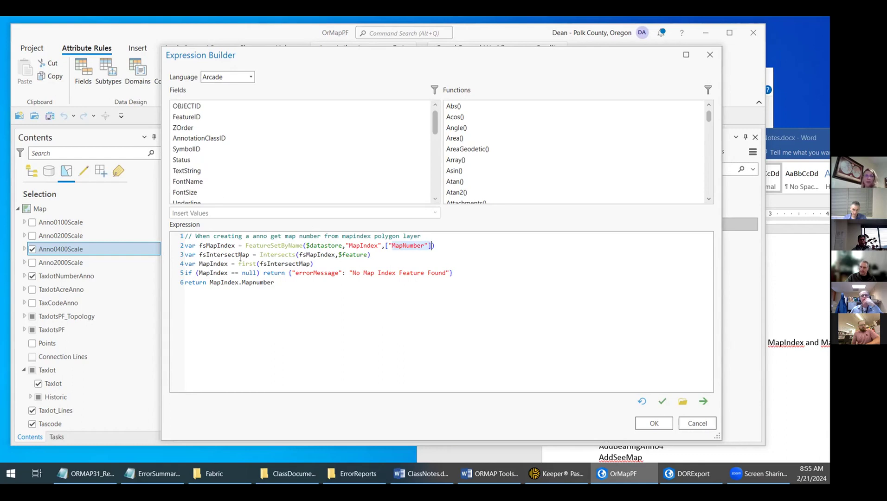
drag(296, 255, 371, 255)
click(375, 255)
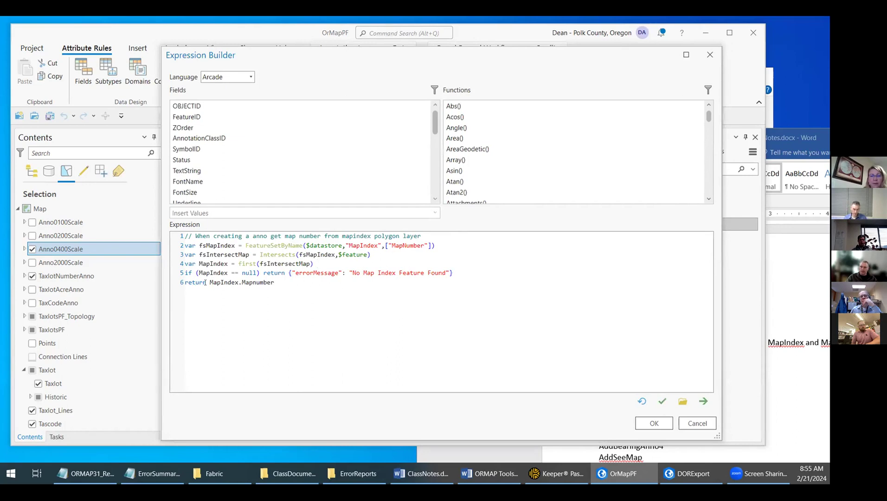
drag(210, 283, 277, 283)
click(282, 284)
drag(289, 281, 260, 233)
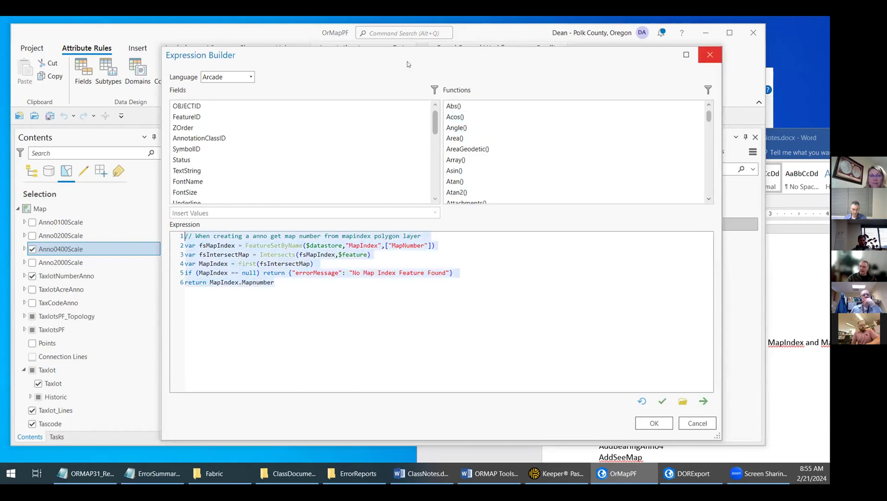
drag(382, 65, 370, 76)
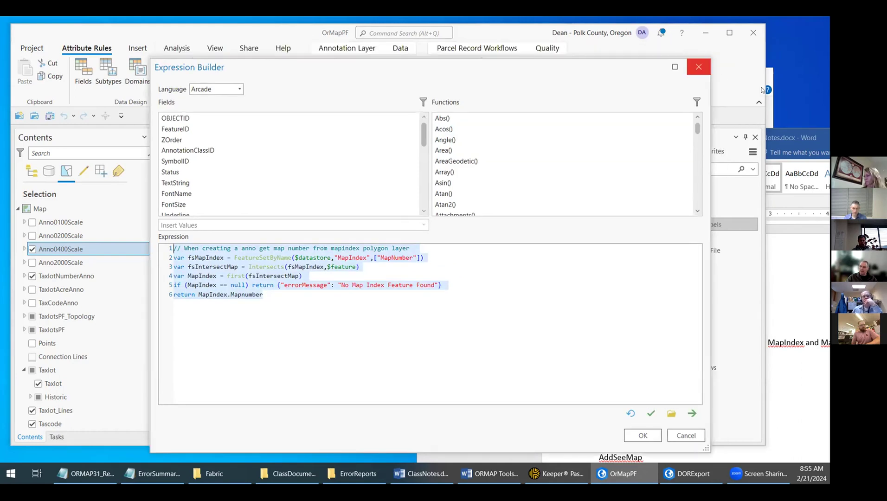
click(699, 67)
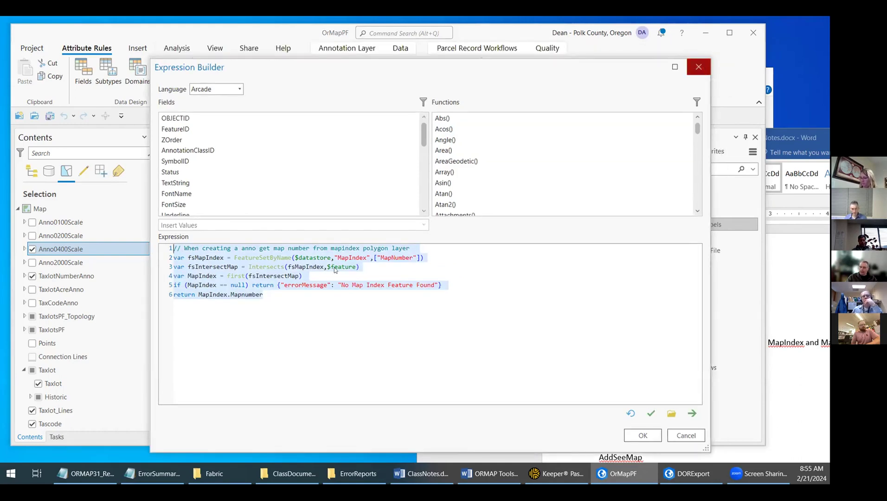
Open the attribute rules of the CartographicLines layer and bring up the expression of its GetScaleAndNumber rule.
scroll(92, 385, down, 2)
scroll(93, 385, down, 2)
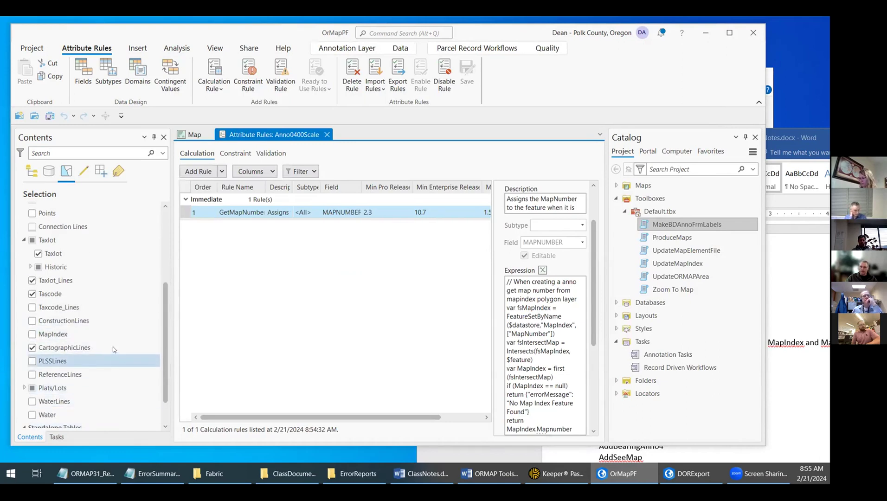
click(112, 347)
right_click(113, 347)
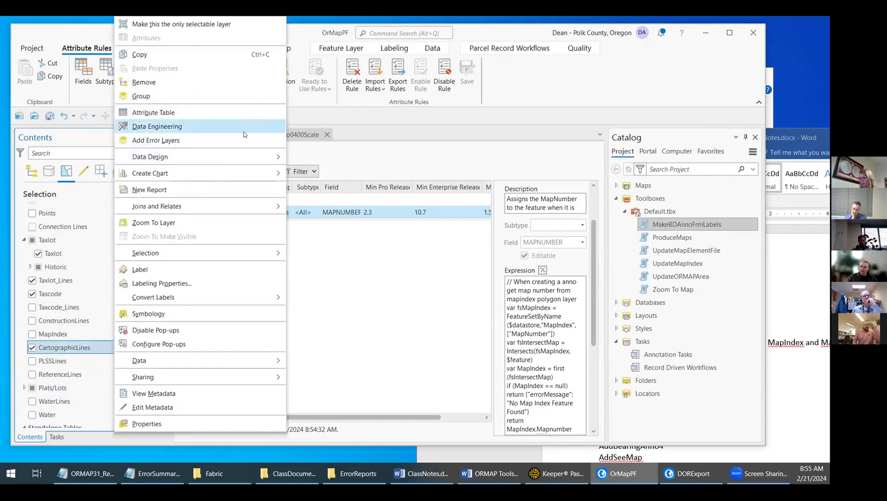
mouse_move(241, 157)
click(327, 200)
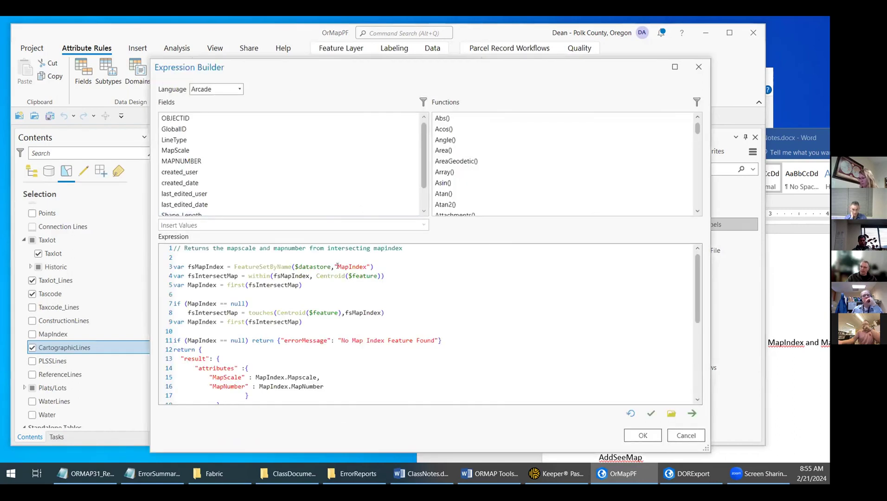
Examine the MapScale and MapNumber result attributes in the expression, close the Expression Builder, and check the rule's triggers.
scroll(210, 314, down, 2)
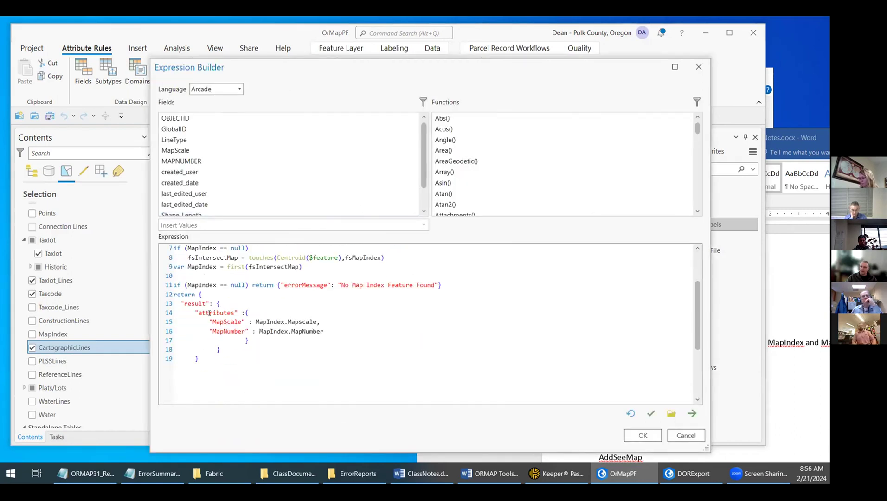
drag(209, 321, 341, 332)
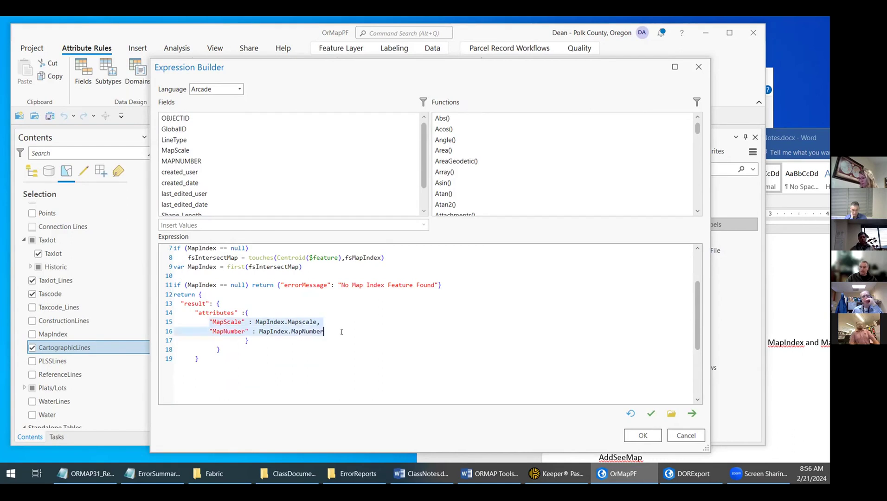
click(342, 331)
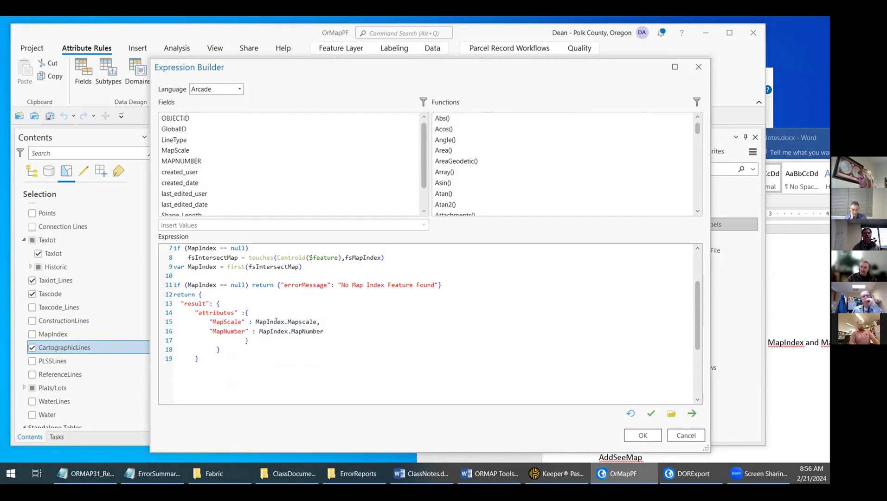
click(698, 68)
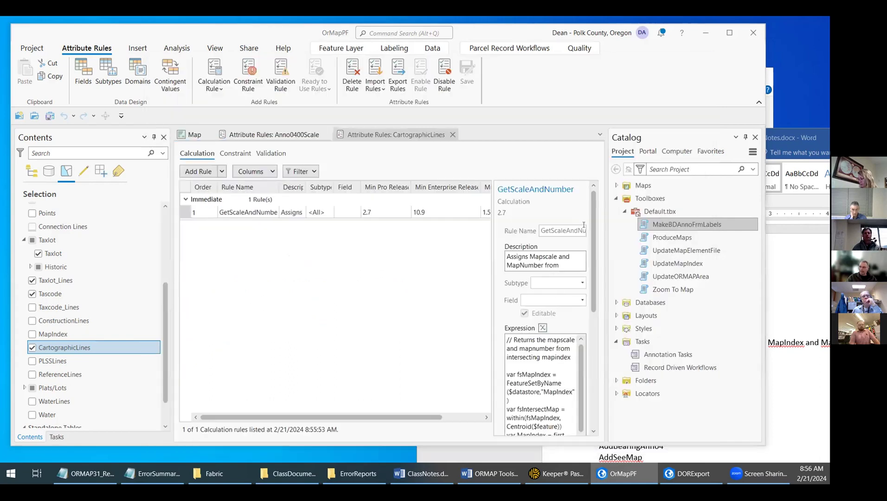
drag(593, 288, 591, 381)
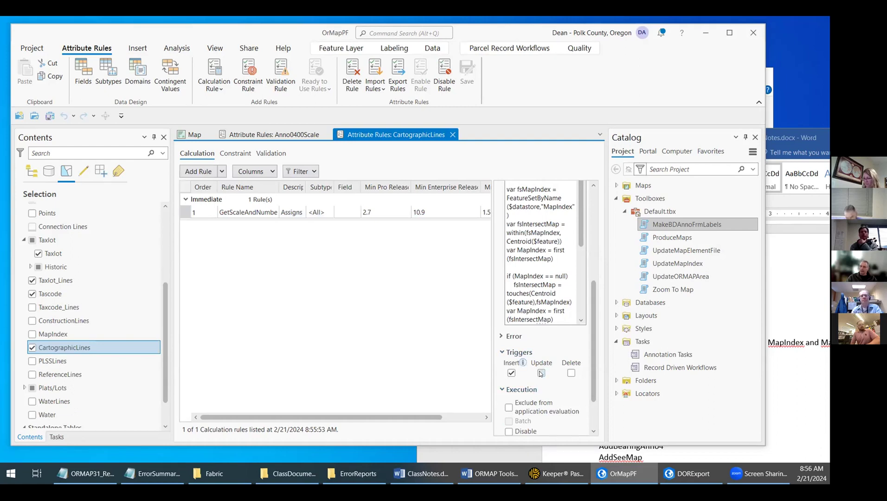
Close the attribute rules views of the CartographicLines and Anno0400Scale layers.
click(453, 135)
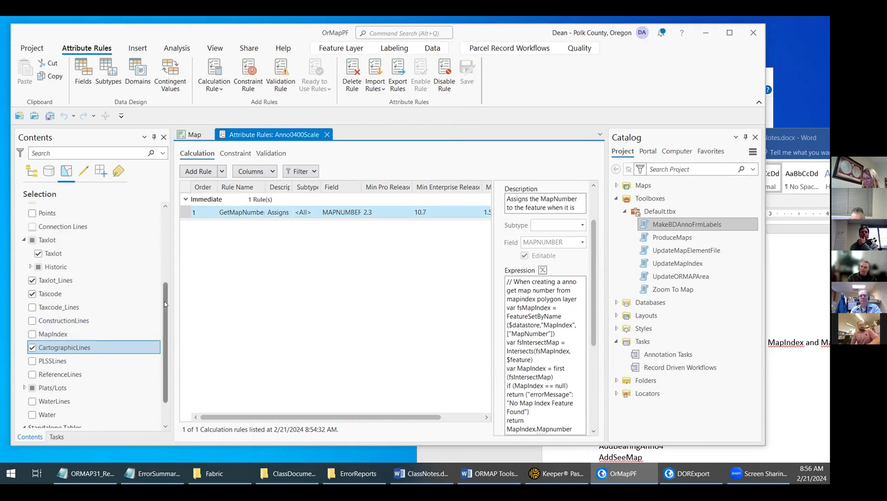
scroll(164, 302, up, 1)
click(327, 134)
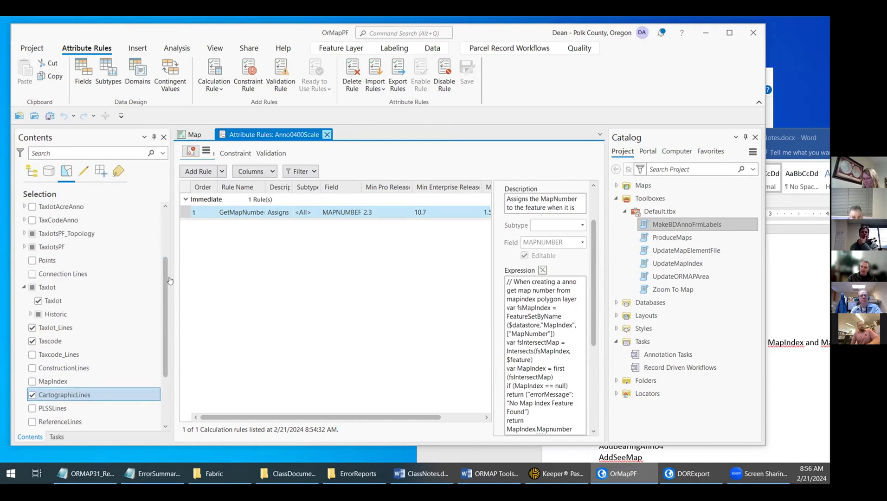
Open the attribute rules of the Taxlot layer, widen the Rule Name column, and open the GetMapIndexInfo expression.
right_click(124, 301)
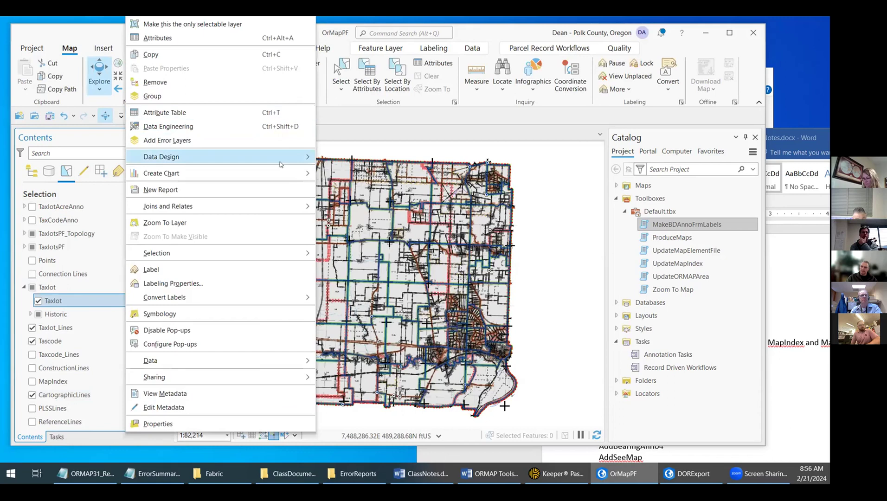
mouse_move(282, 165)
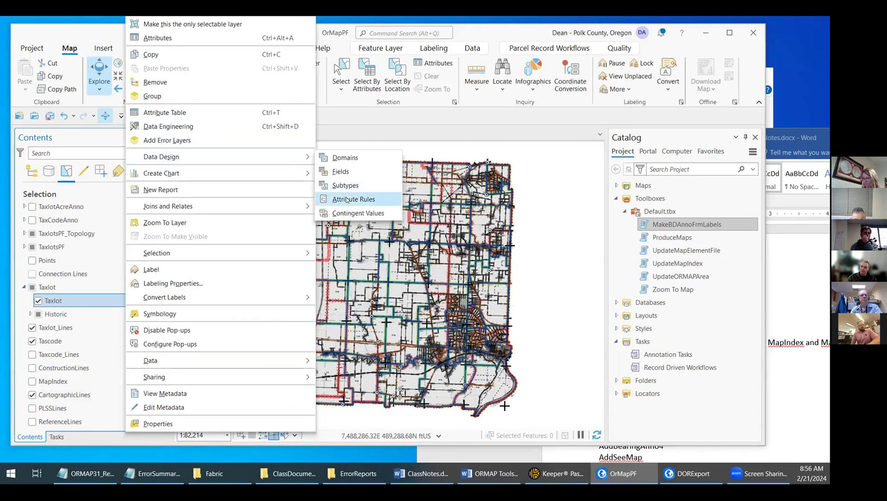
click(368, 194)
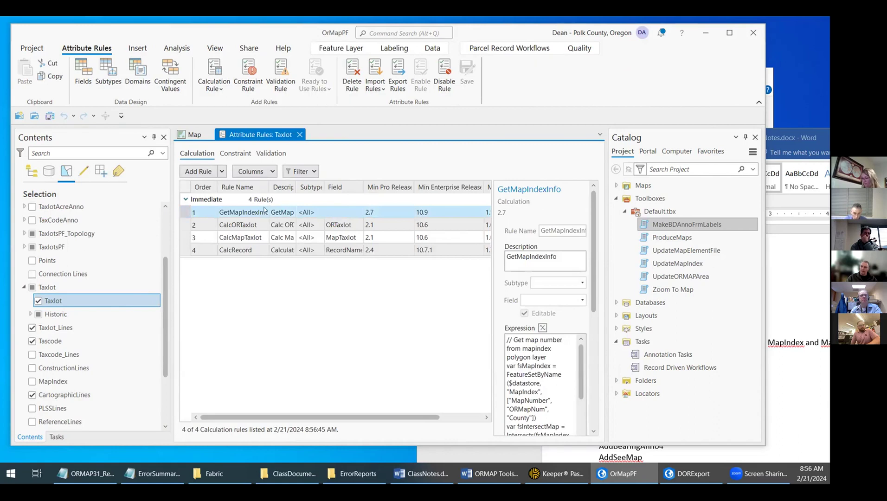
drag(289, 187, 310, 186)
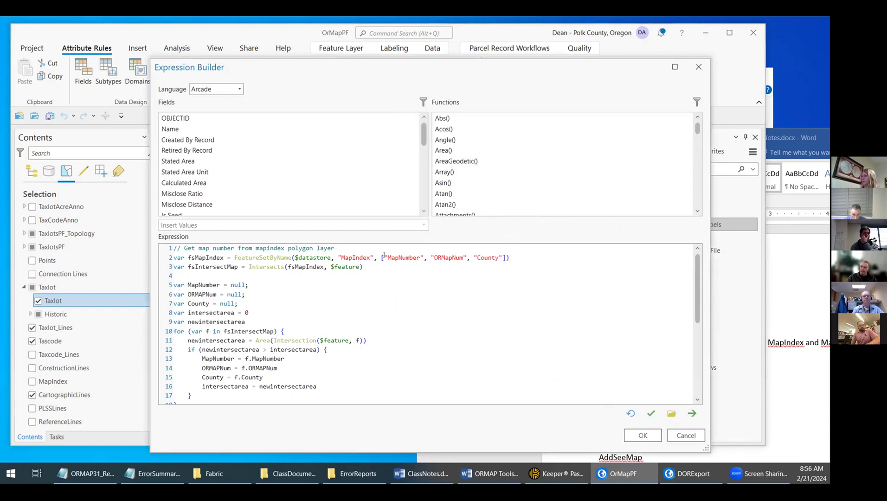
Highlight the MapNumber, ORMapNum and County fields and their returned attributes in the GetMapIndexInfo expression, and cancel the Expression Builder.
drag(385, 256, 420, 254)
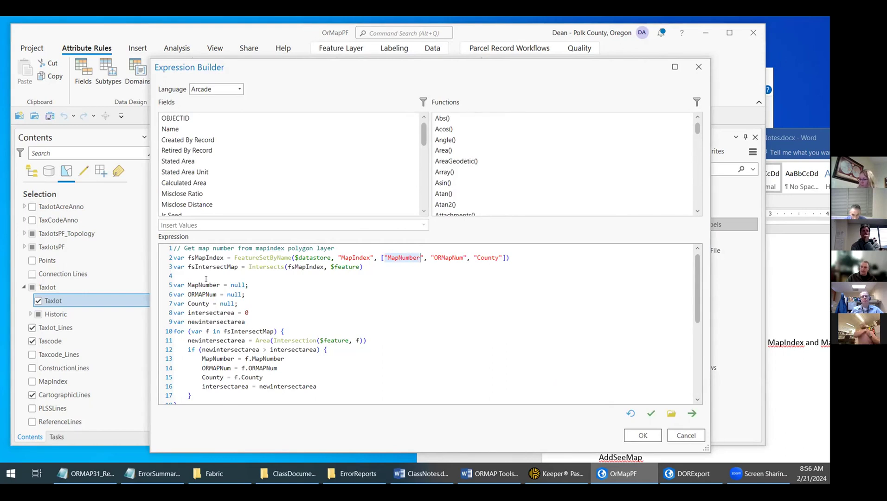
click(391, 256)
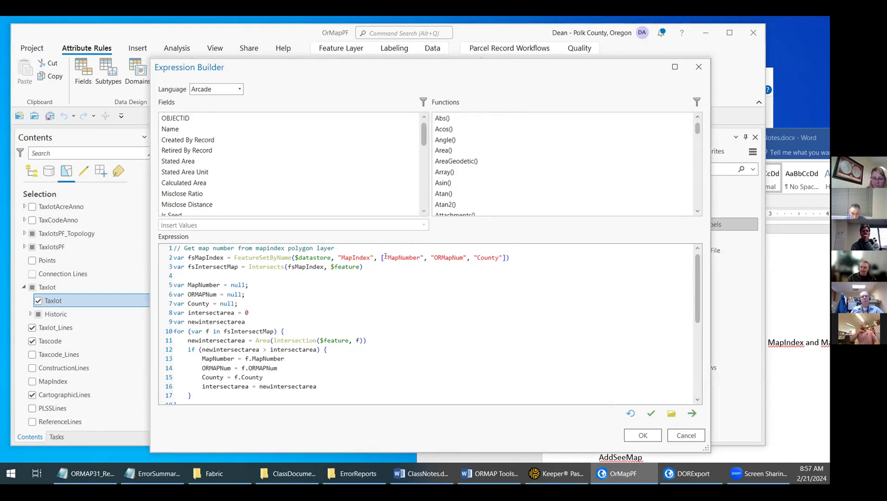
drag(387, 256, 492, 259)
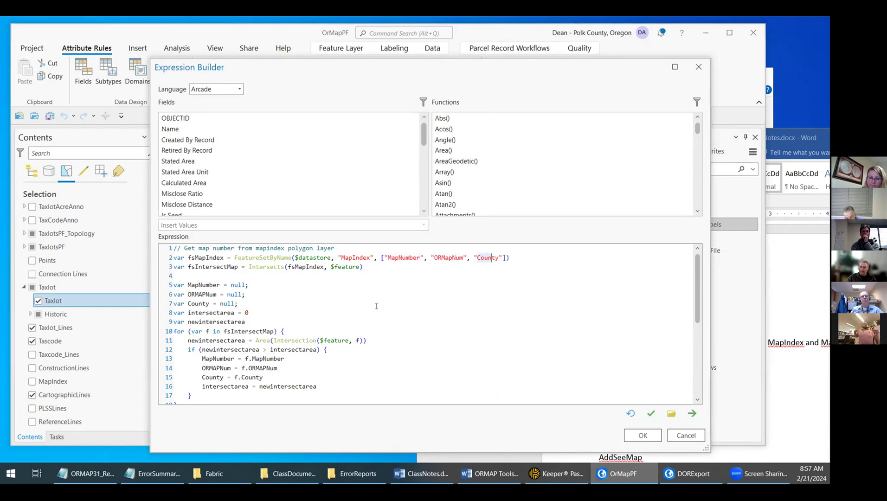
scroll(377, 306, down, 7)
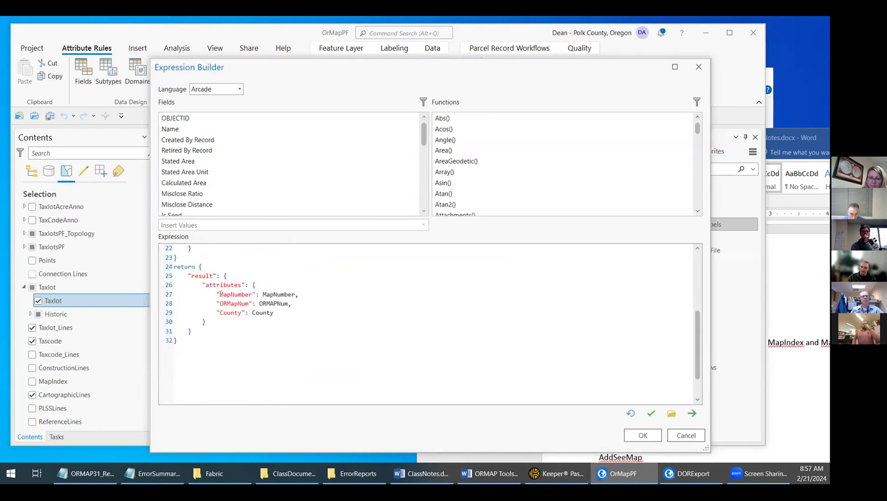
drag(204, 285, 304, 311)
click(304, 311)
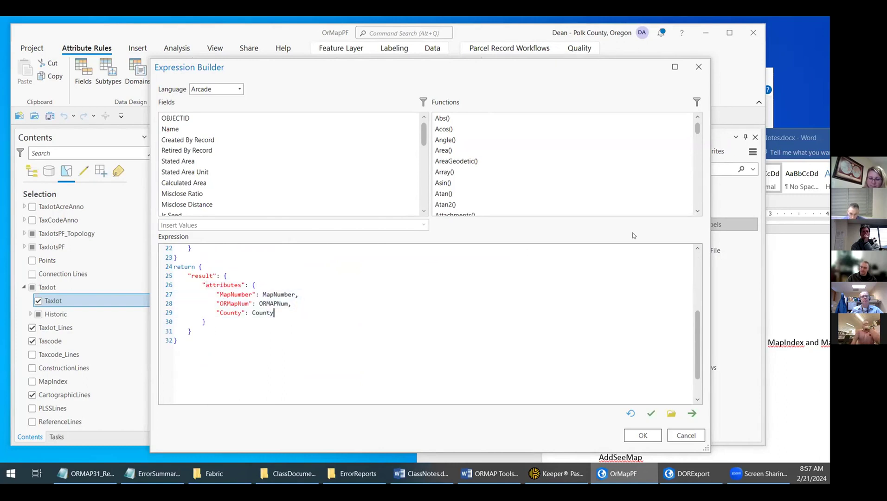
click(687, 439)
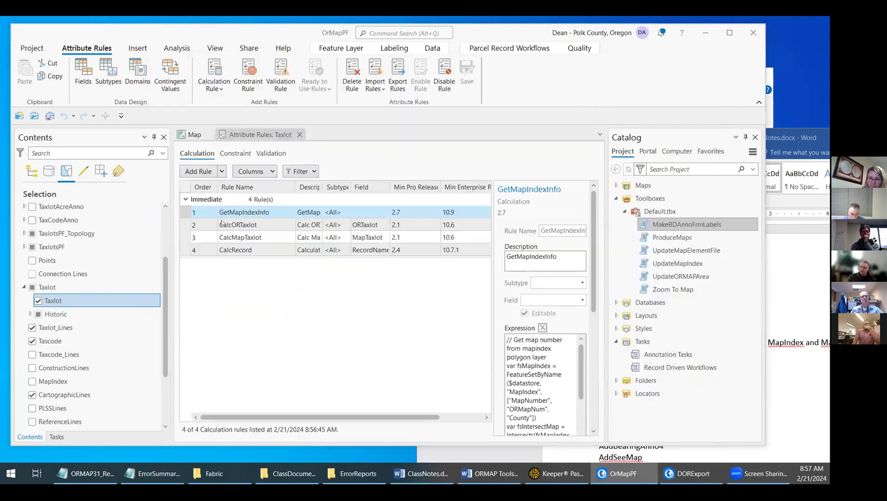
Open the CalcORTaxlot rule's expression and delete the extra plus sign before "00" on line 11.
click(187, 227)
click(543, 327)
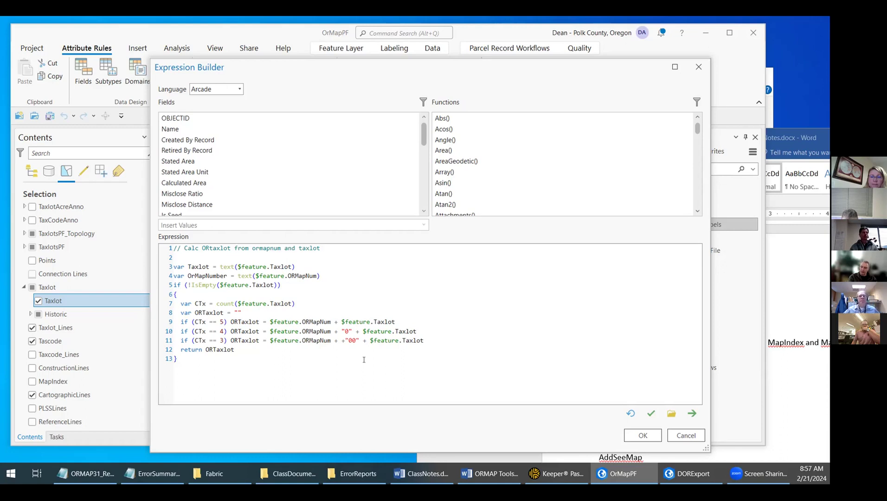
key(BackSpace)
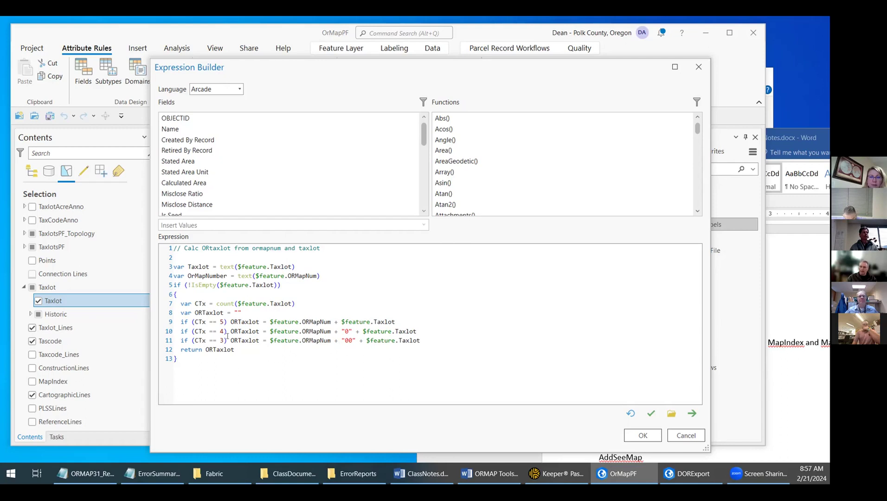
Highlight ORTaxlot, $feature.Taxlot and the "00" padding in the three-character taxlot condition on line 11.
drag(231, 340, 259, 341)
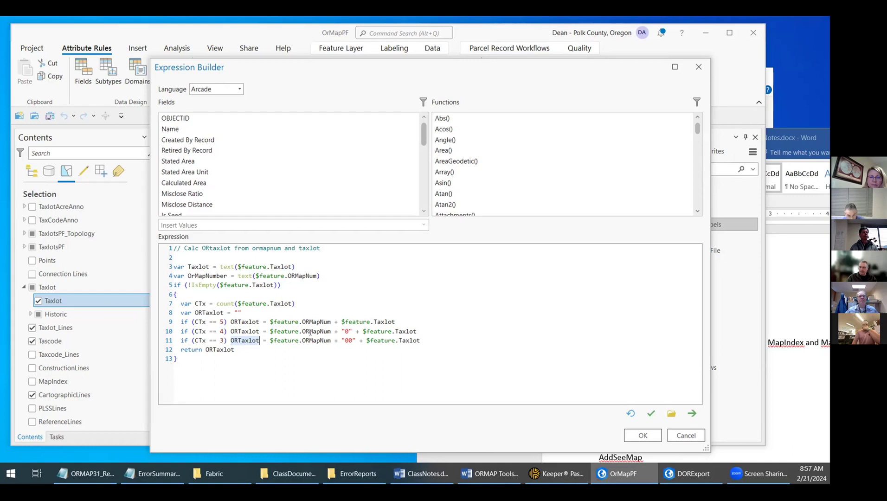
click(367, 340)
drag(413, 341, 420, 340)
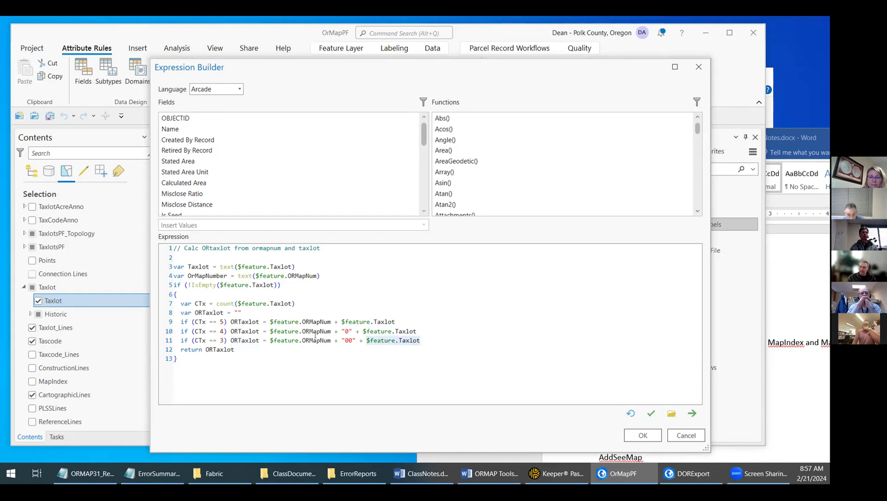
click(346, 340)
double_click(352, 340)
click(413, 341)
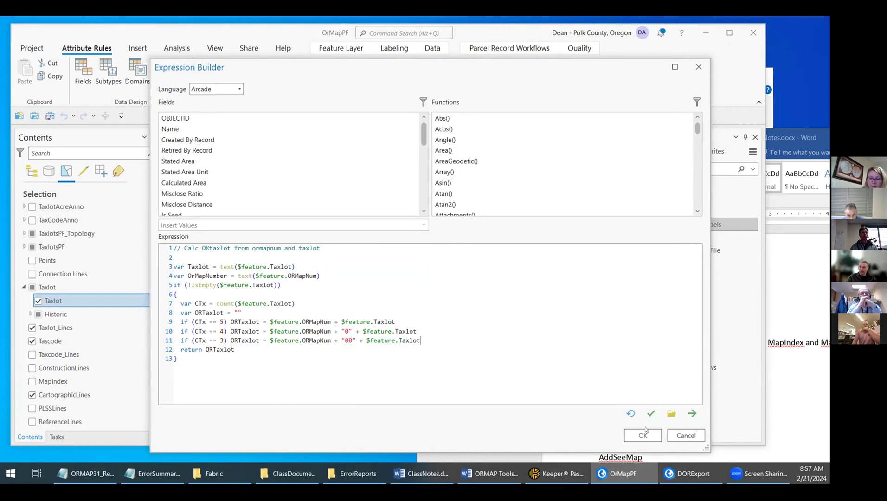
Validate the CalcORTaxlot expression, and open the CalcMapTaxlot expression to highlight the MapTaxlot value it returns.
click(652, 413)
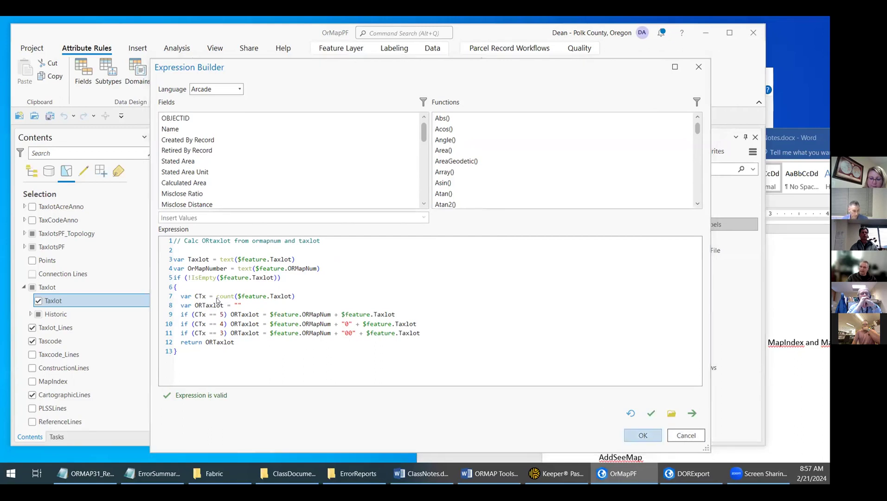
click(186, 263)
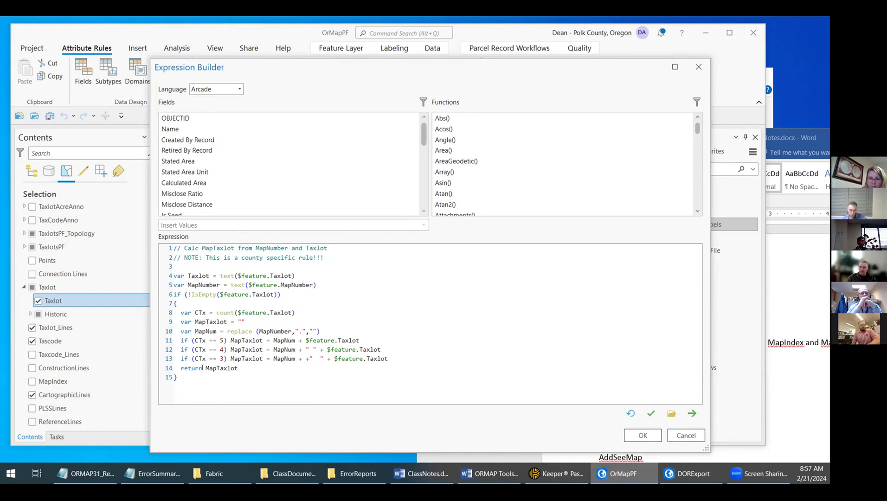
drag(203, 368, 238, 368)
click(338, 373)
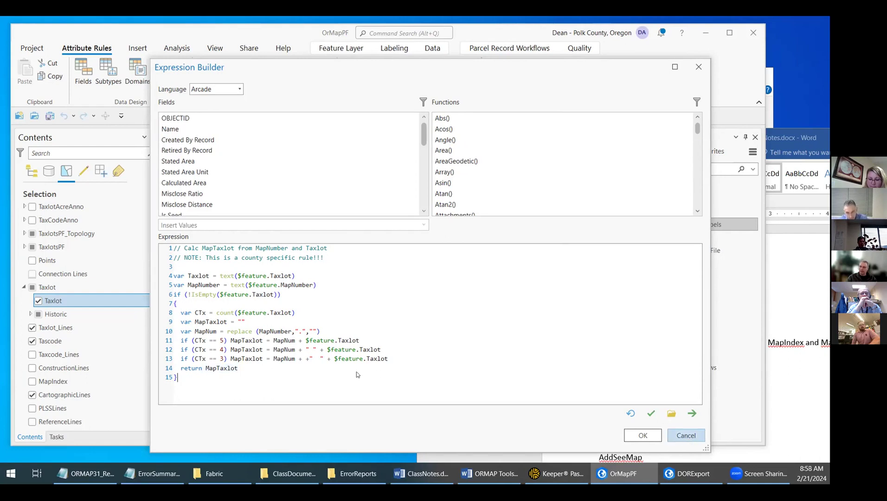
Open the CalcRecord rule's expression, highlight the whole script for review, and cancel the Expression Builder.
click(189, 273)
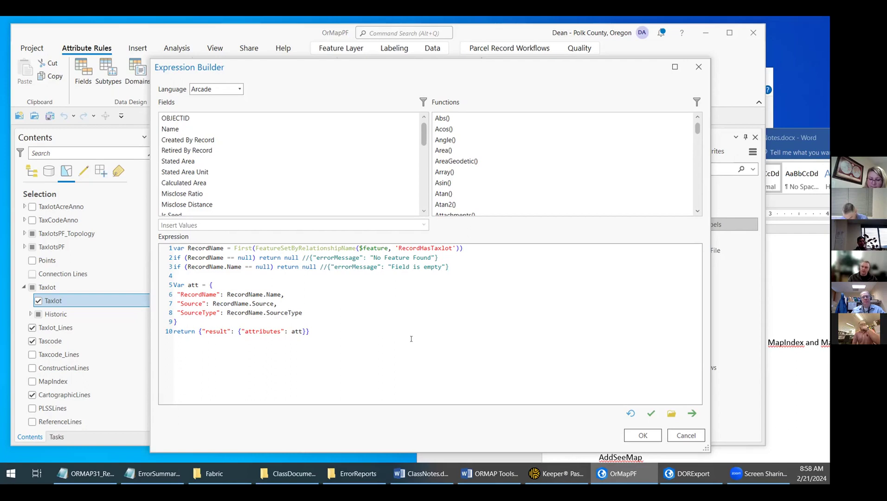
click(699, 67)
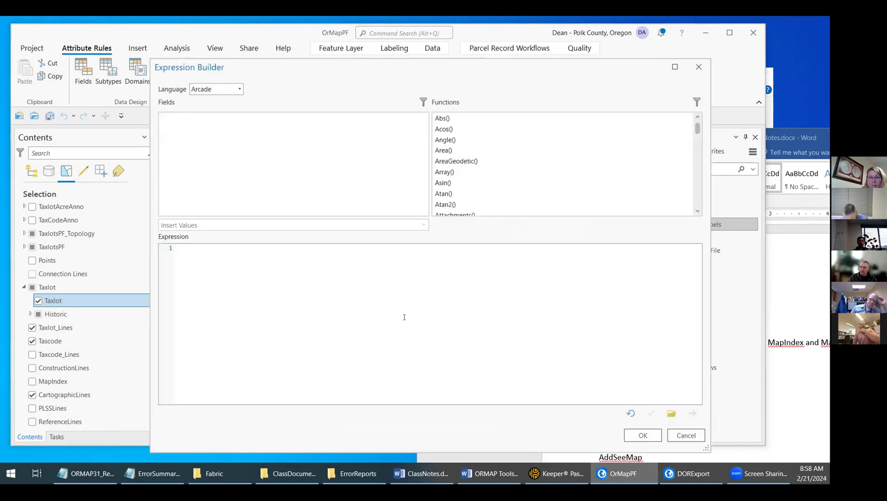
drag(312, 332, 173, 248)
click(551, 361)
click(686, 435)
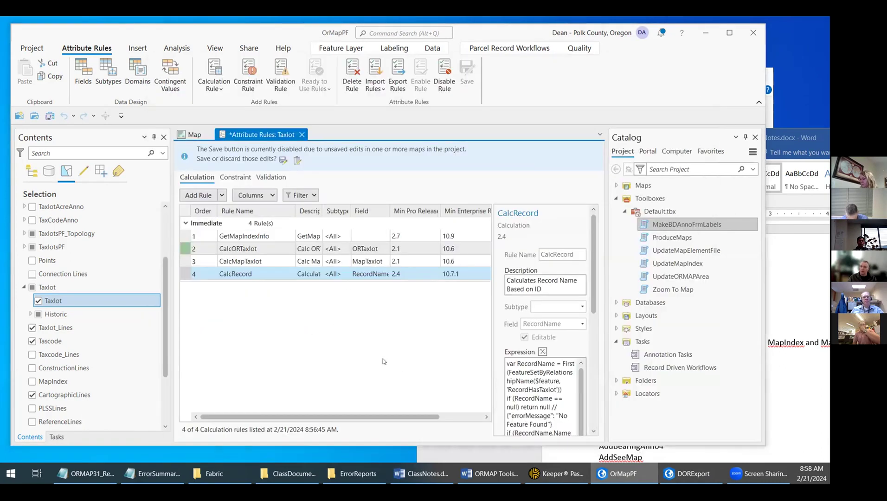
Close the Taxlot attribute rules view, answer its closing prompt, and return to the map.
click(302, 135)
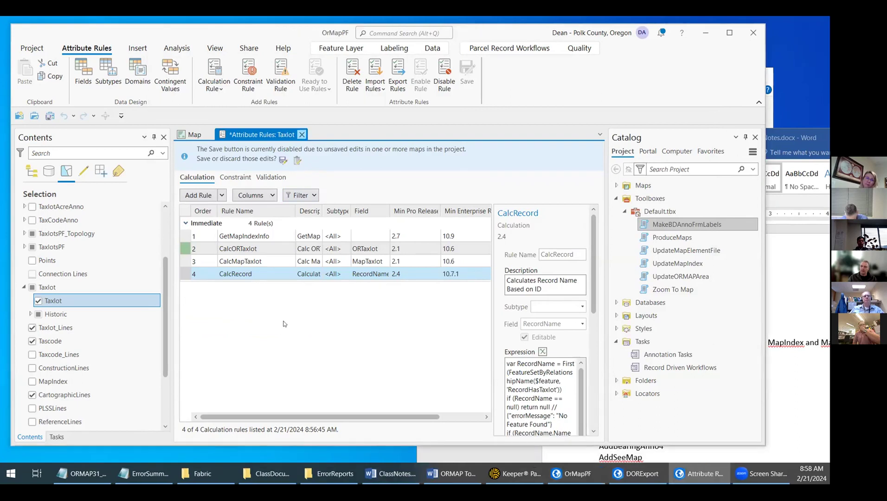
click(415, 261)
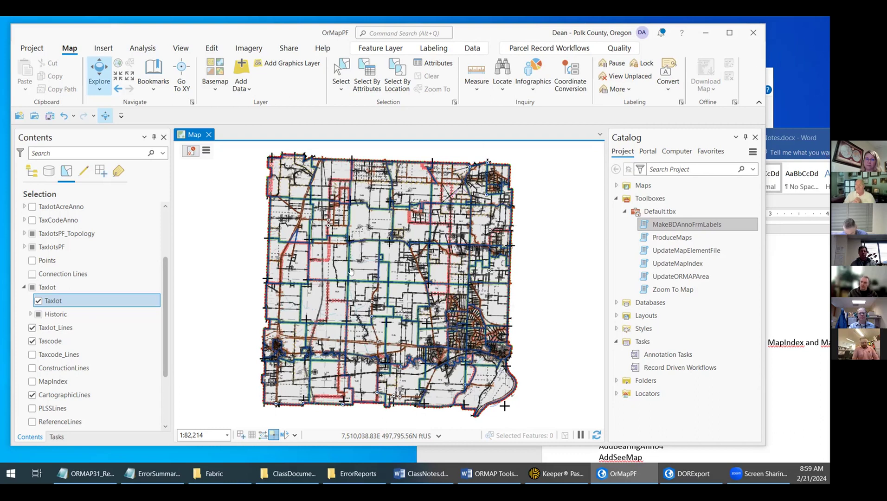
scroll(275, 315, up, 5)
scroll(275, 315, down, 3)
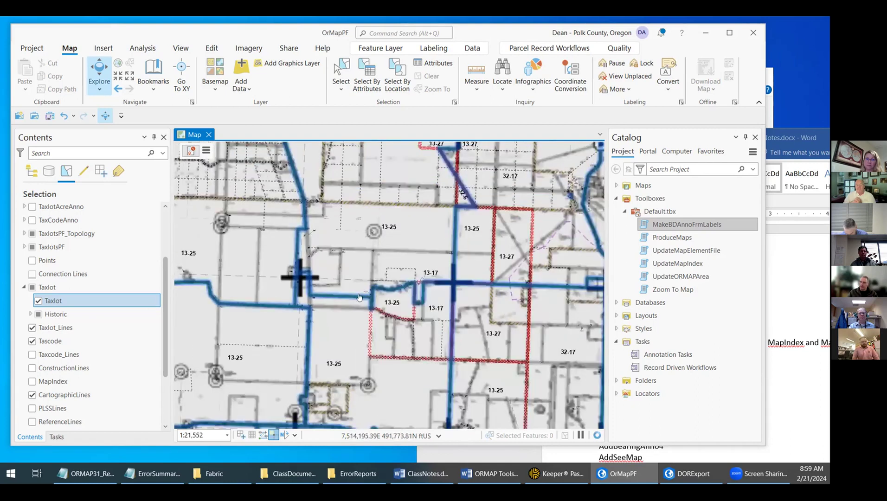
Switch to ClassNotes.docx in Word and move its window aside so the map and the task notes are both in view.
click(799, 138)
drag(798, 138, 515, 70)
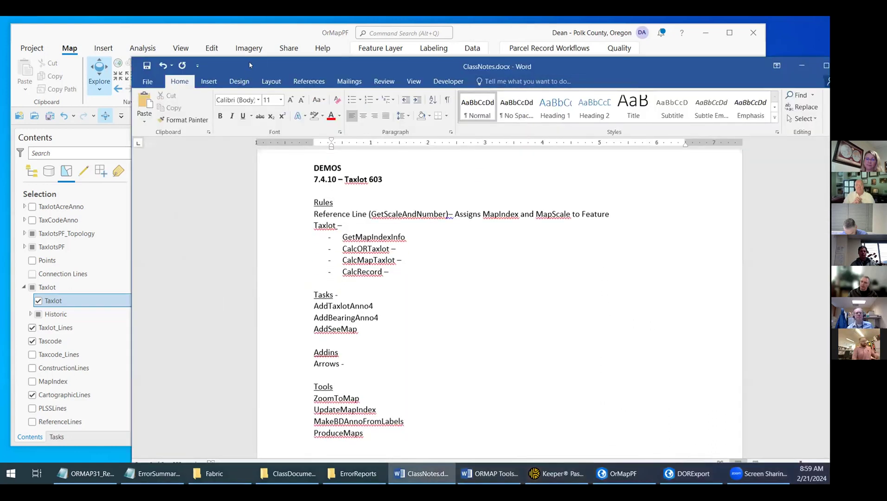
drag(404, 66, 800, 182)
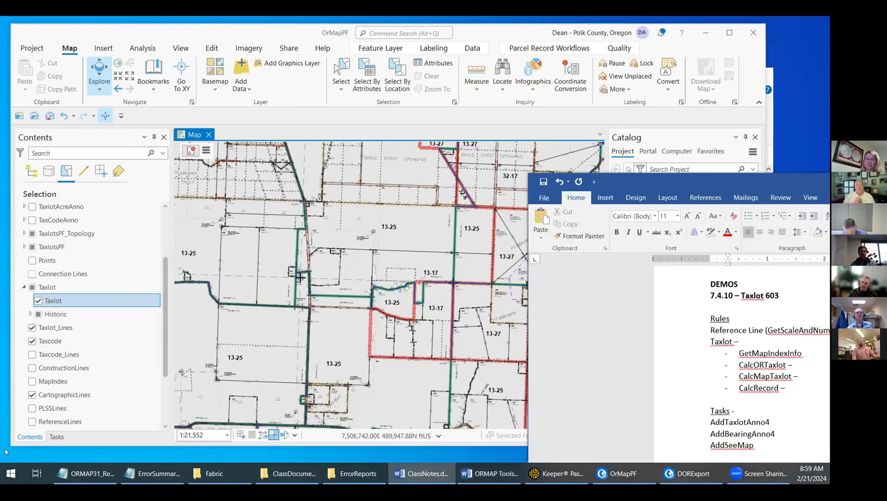
Show the project's Annotation Tasks in ArcGIS Pro, review the 1:400 Anno tasks, and collapse that group.
click(56, 438)
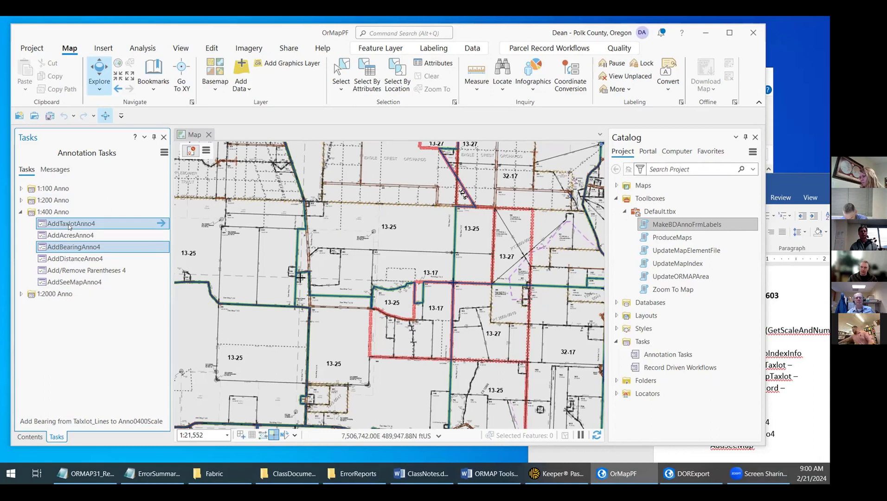
click(21, 213)
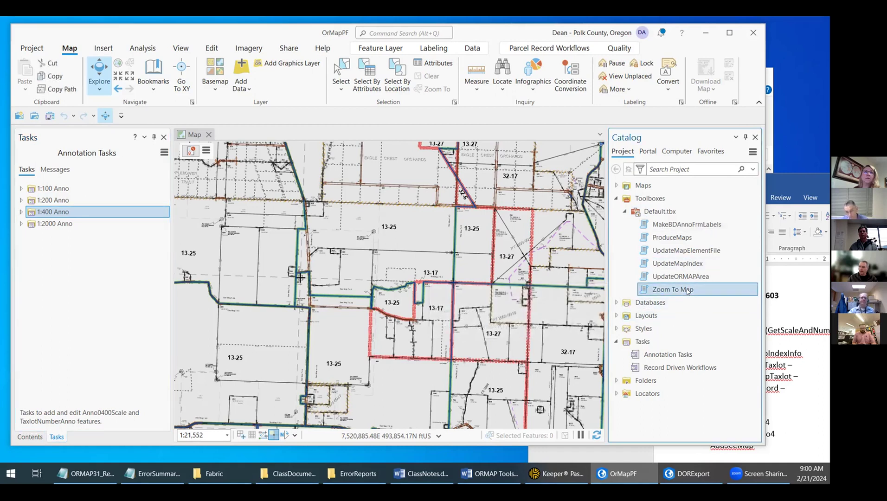
Open the Zoom To Map tool from Default.tbx, set the Map Number to 7.4.10, and open the Tax Lot choices.
right_click(687, 288)
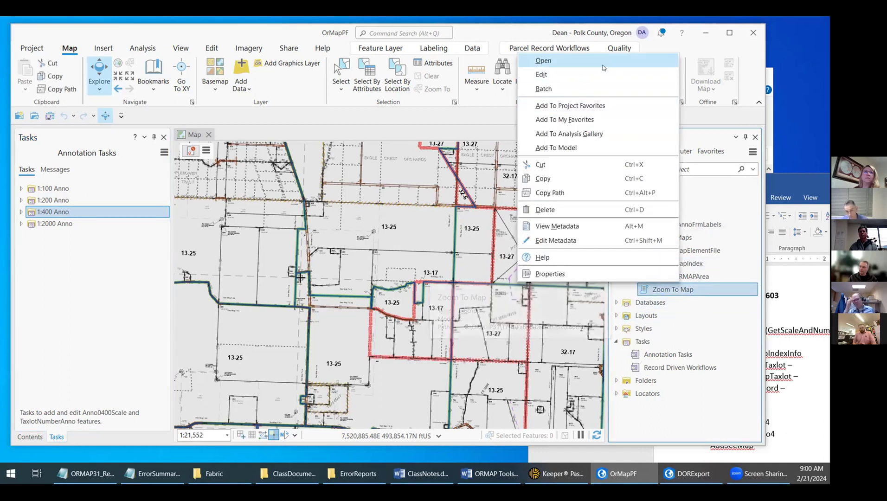
click(649, 60)
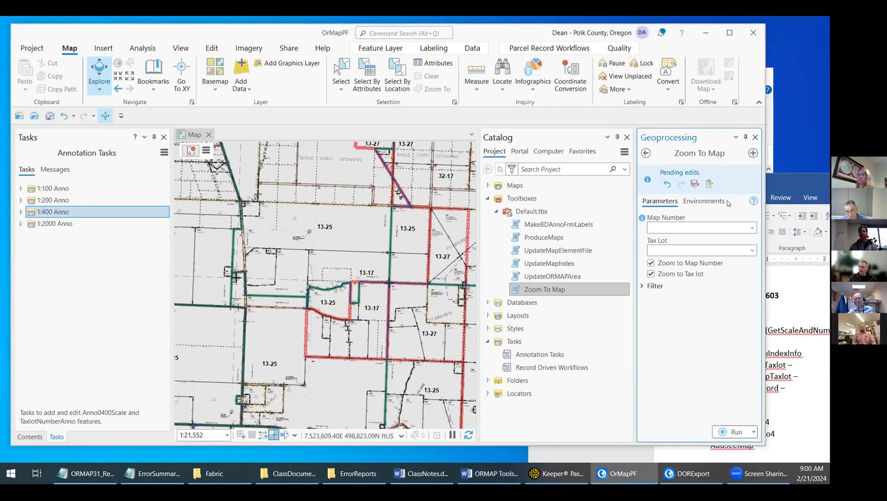
click(753, 228)
click(697, 259)
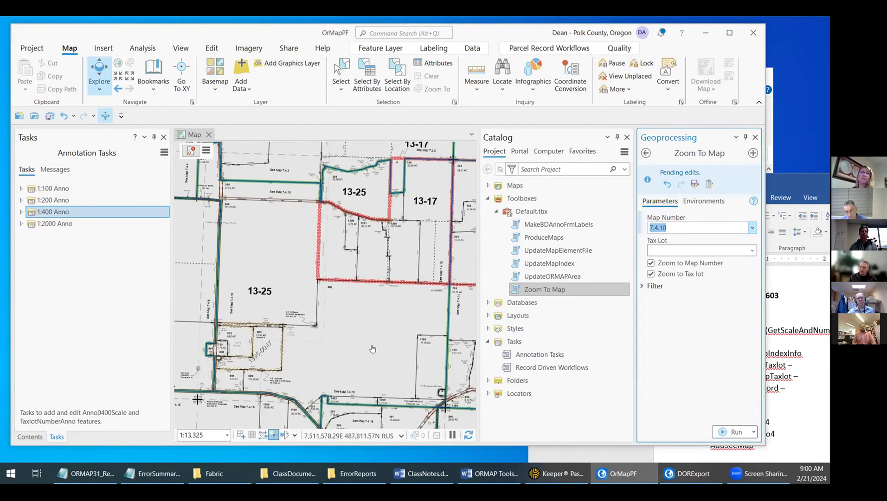
click(750, 253)
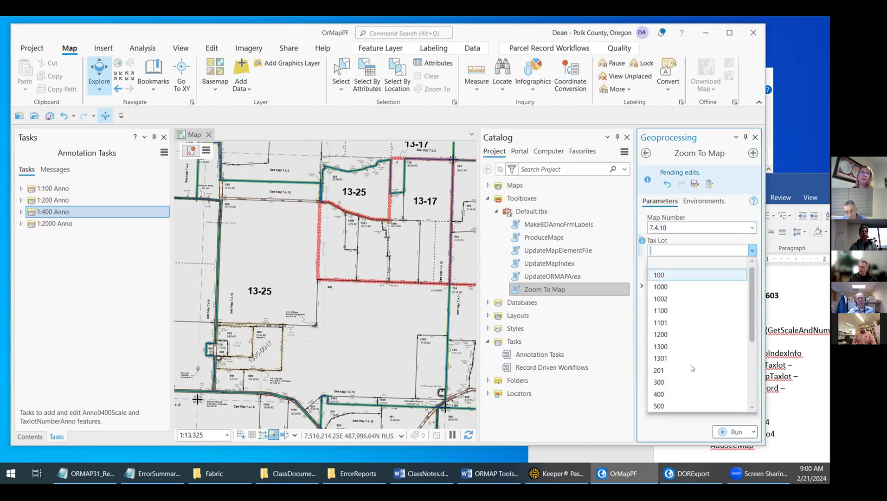
Zoom the map to tax lot 602 on map number 7.4.10, with the neighbouring tax lots in view.
scroll(688, 369, down, 2)
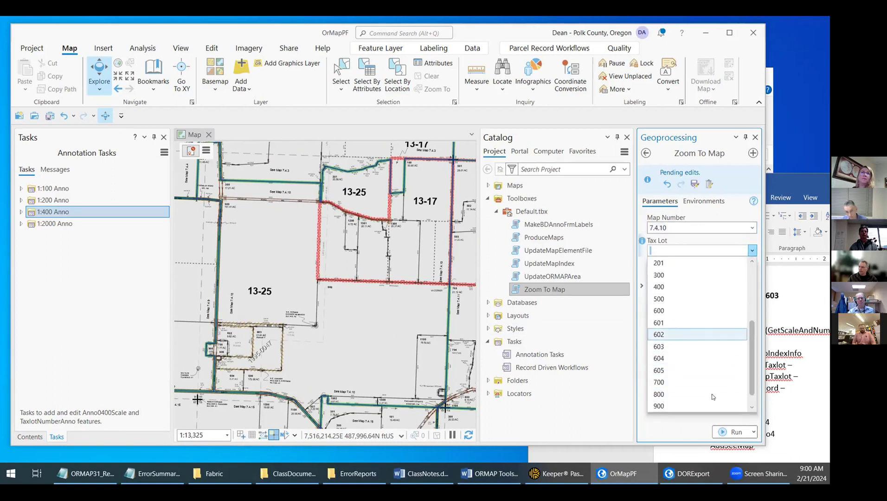
click(691, 334)
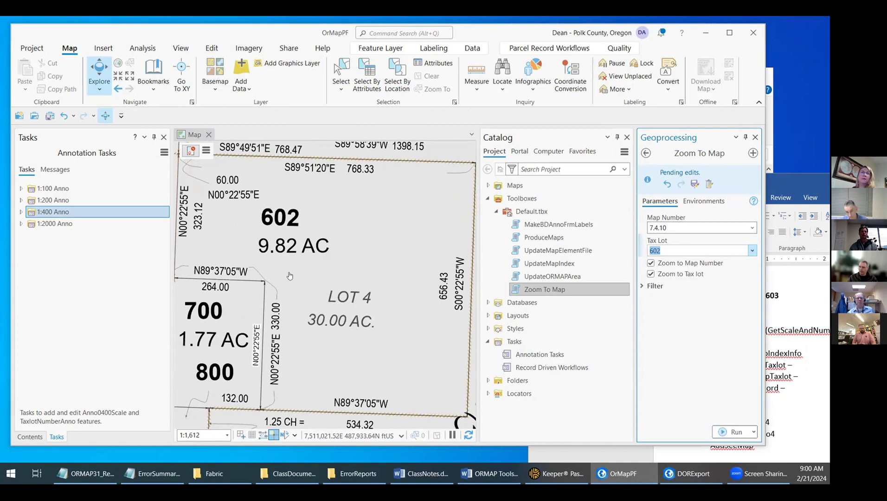
scroll(291, 274, down, 3)
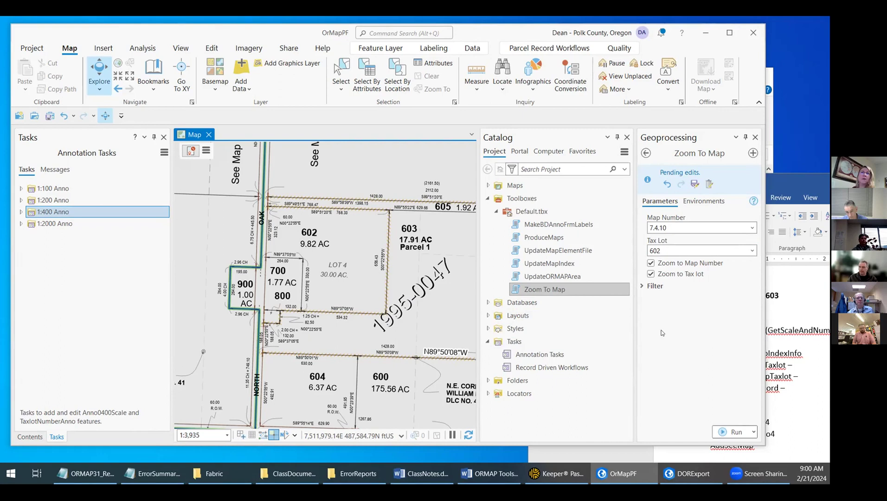
Close the Zoom To Map tool and open the UpdateMapIndex script from the Default toolbox.
click(591, 265)
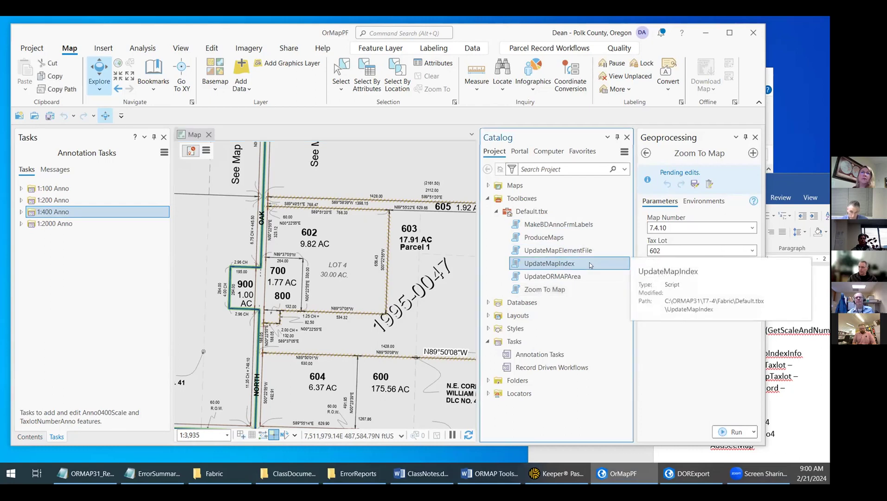
click(755, 137)
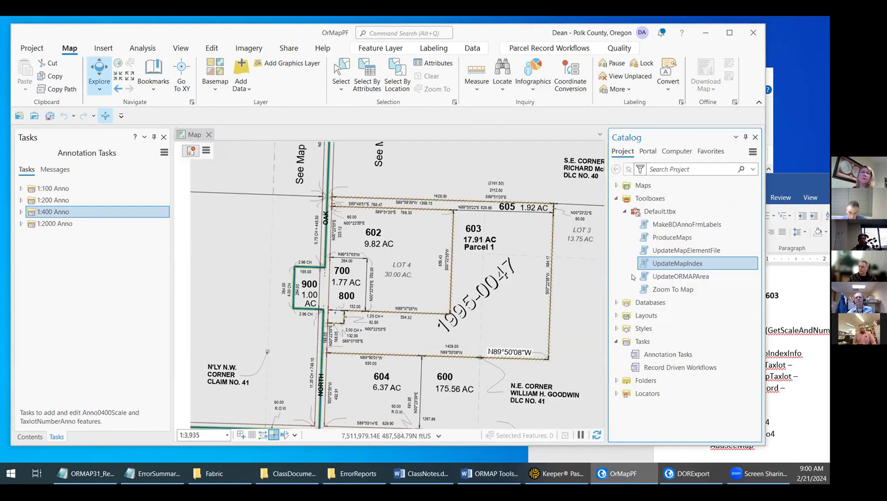
right_click(659, 264)
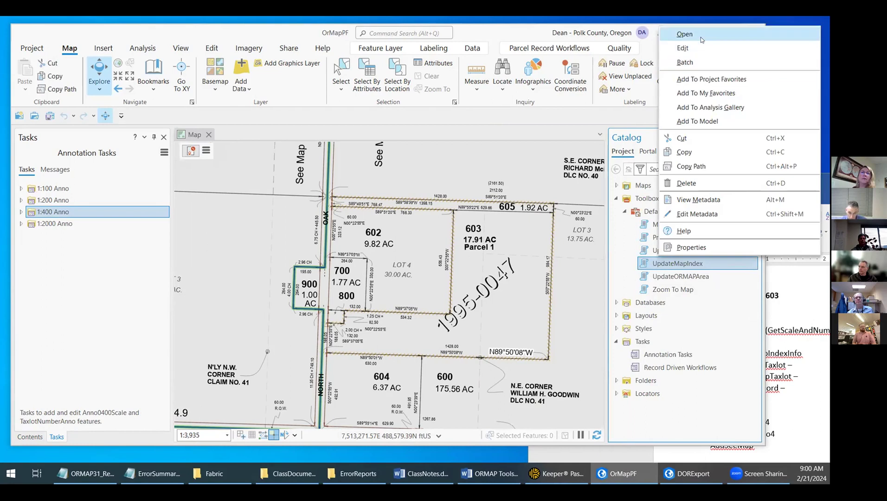
click(685, 34)
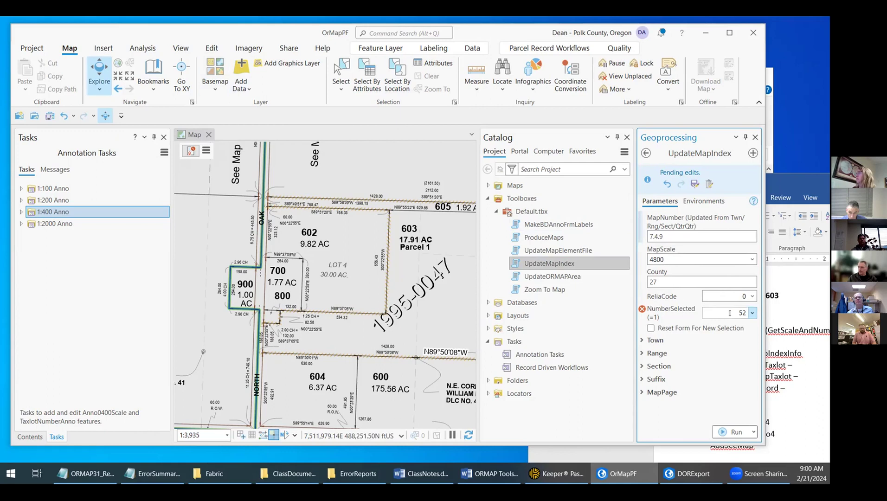
Make the MapIndex layer selectable and load the map index polygon around tax lot 602 into UpdateMapIndex by resetting the form for the new selection.
click(341, 74)
click(358, 243)
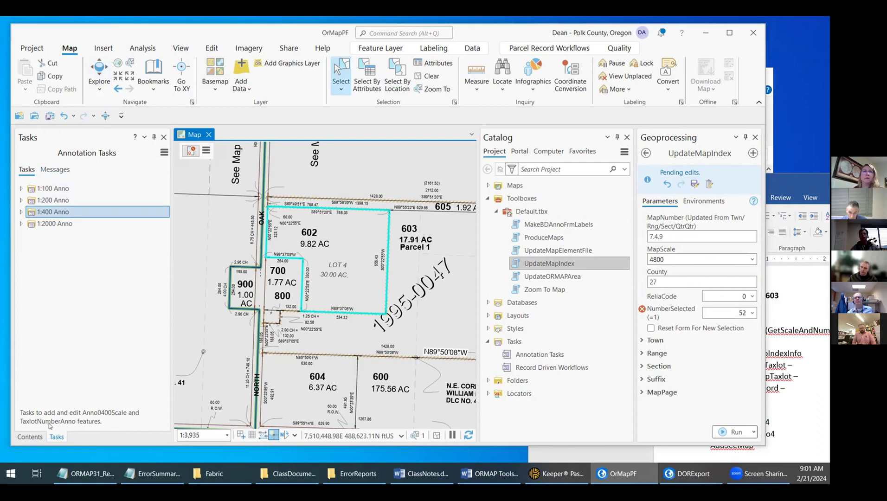
click(30, 437)
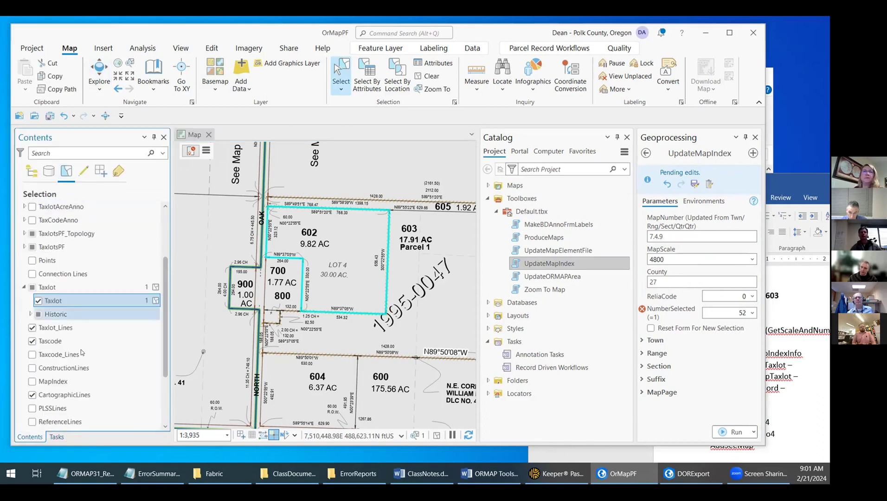
scroll(81, 352, down, 3)
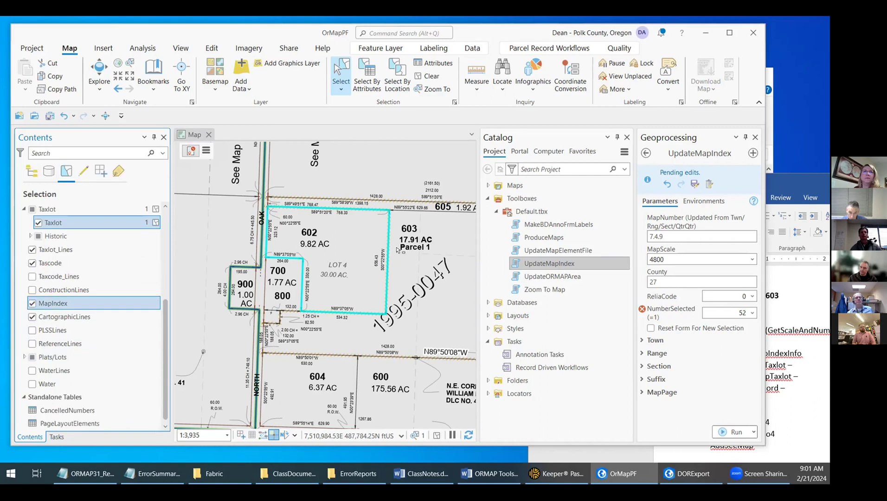
click(328, 293)
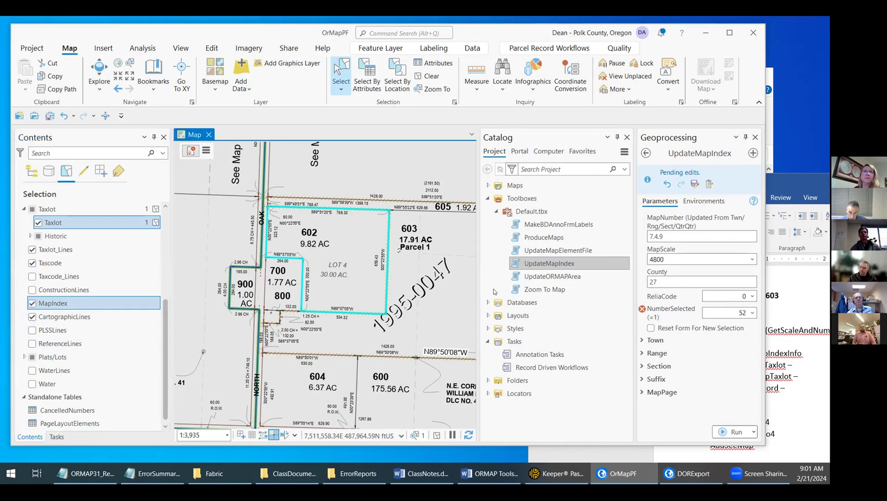
click(651, 328)
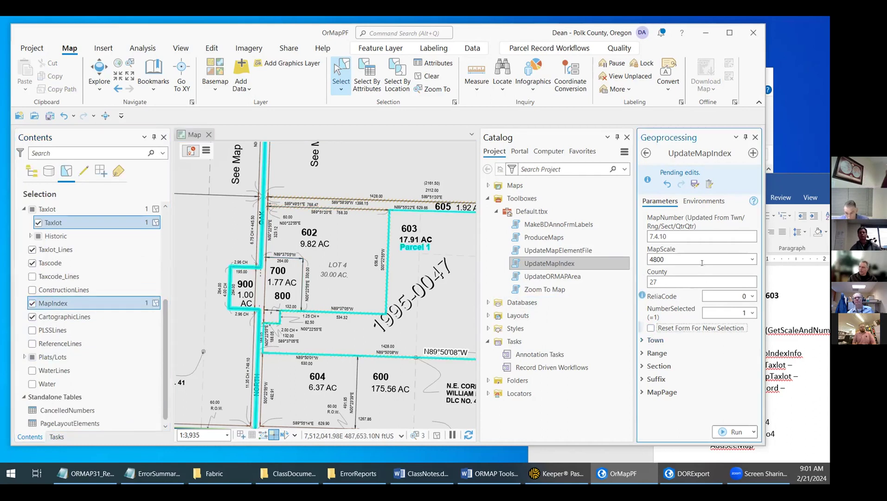
Review the map number, Town and Suffix parameters of the UpdateMapIndex tool.
double_click(667, 236)
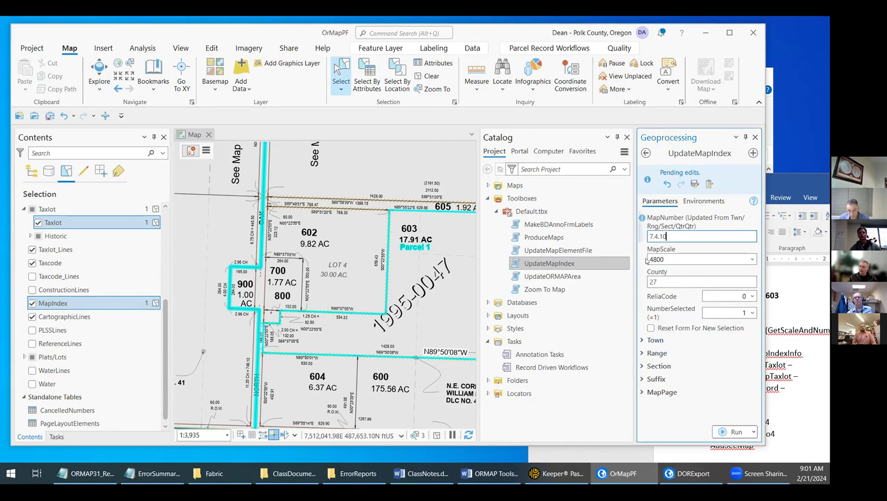
click(642, 340)
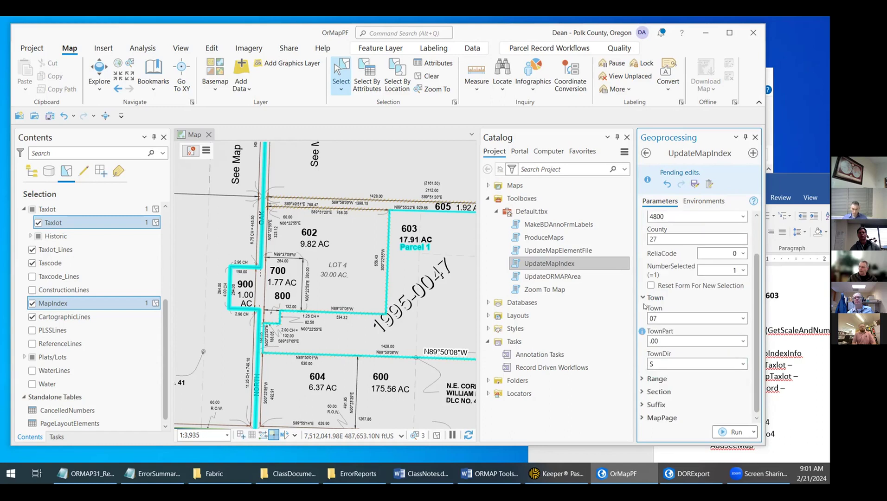
click(643, 299)
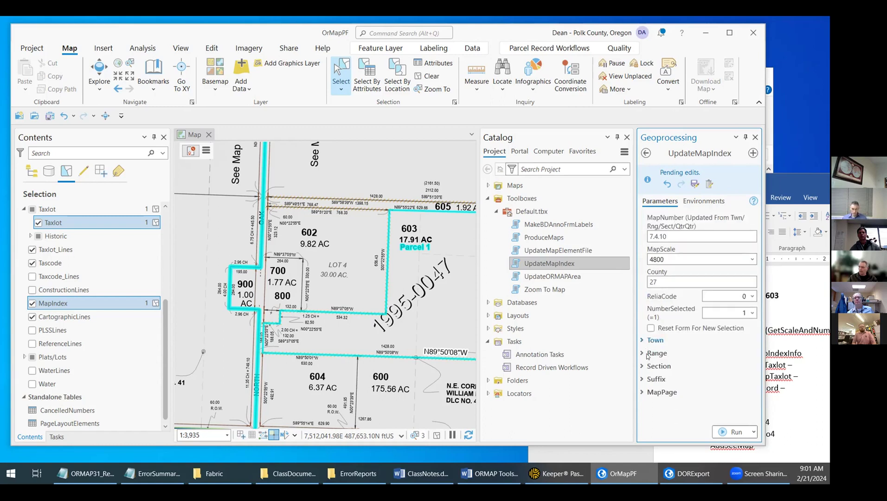
click(643, 379)
click(758, 417)
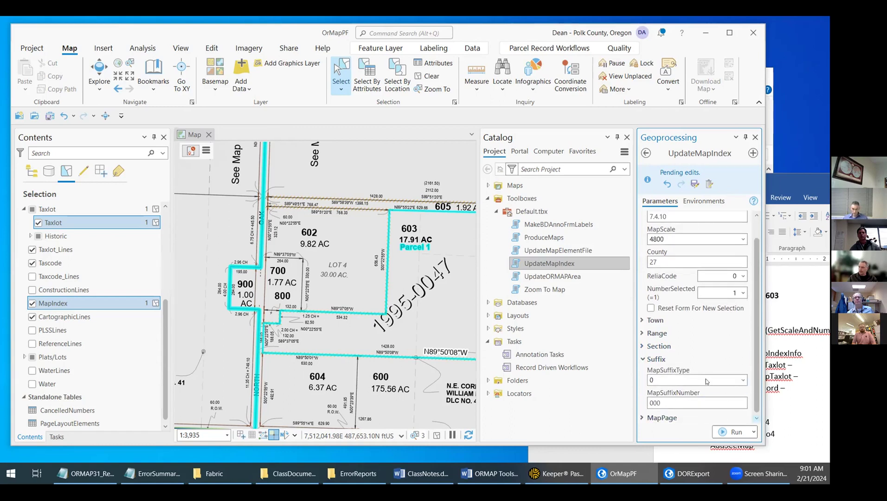
click(642, 359)
Examine the MapPage parameters of UpdateMapIndex, from city and page name to second title and map angle.
click(690, 392)
scroll(691, 392, down, 3)
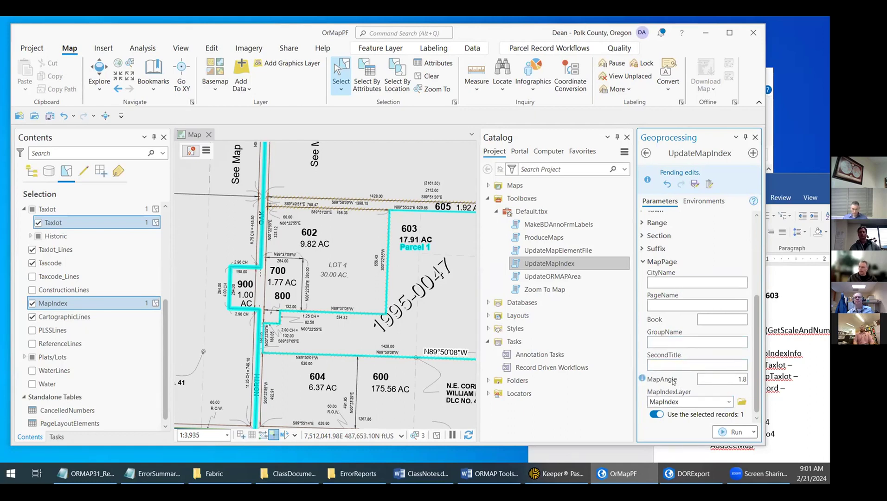
click(745, 377)
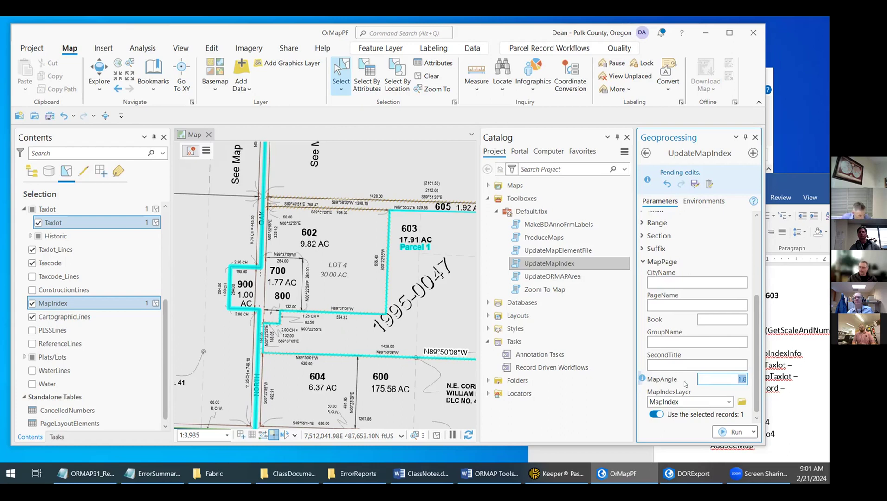
scroll(685, 384, up, 1)
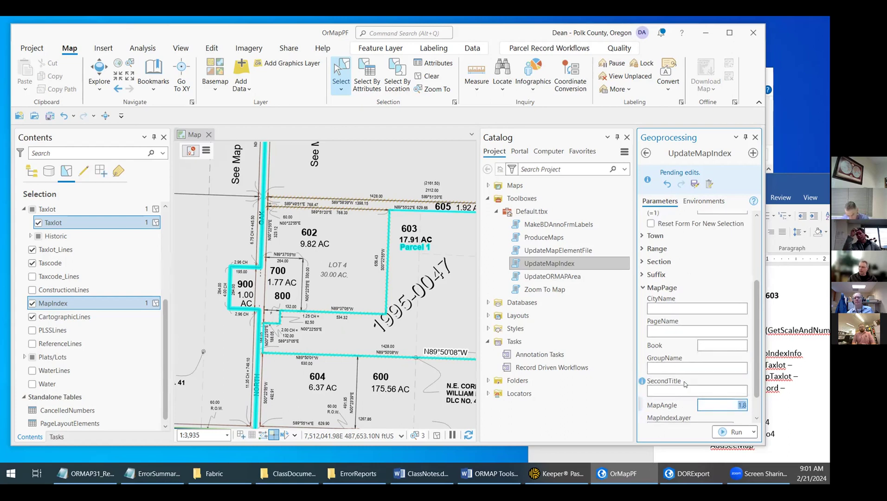
scroll(685, 385, down, 1)
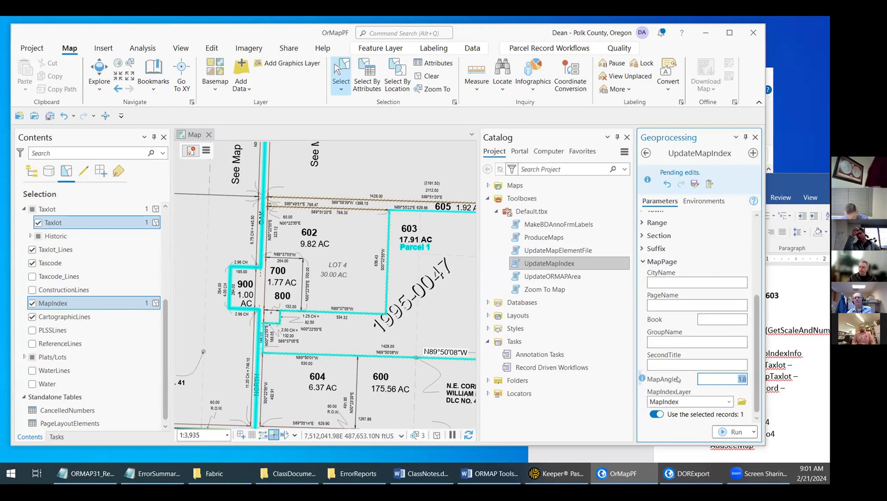
scroll(679, 379, up, 3)
scroll(679, 380, up, 1)
scroll(678, 380, down, 1)
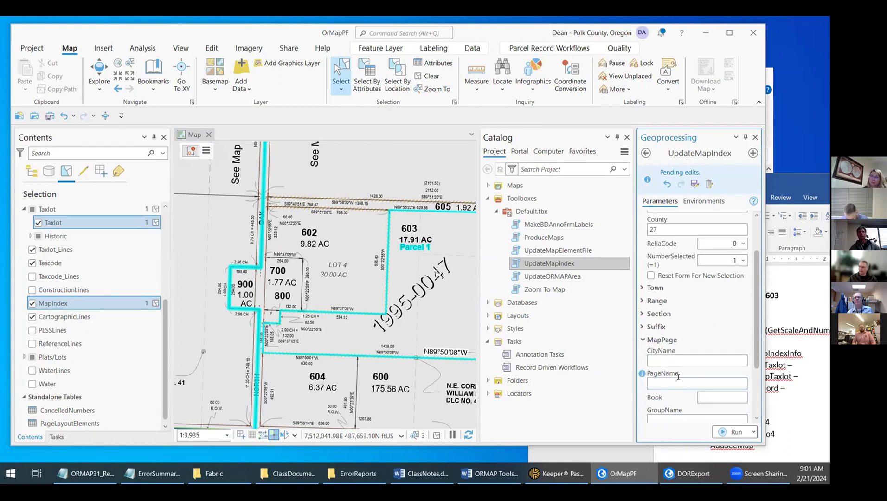
Inspect the suffix and county parameters and the available township numbers, leaving the Town value as it is.
click(643, 326)
scroll(702, 378, down, 5)
scroll(702, 379, up, 7)
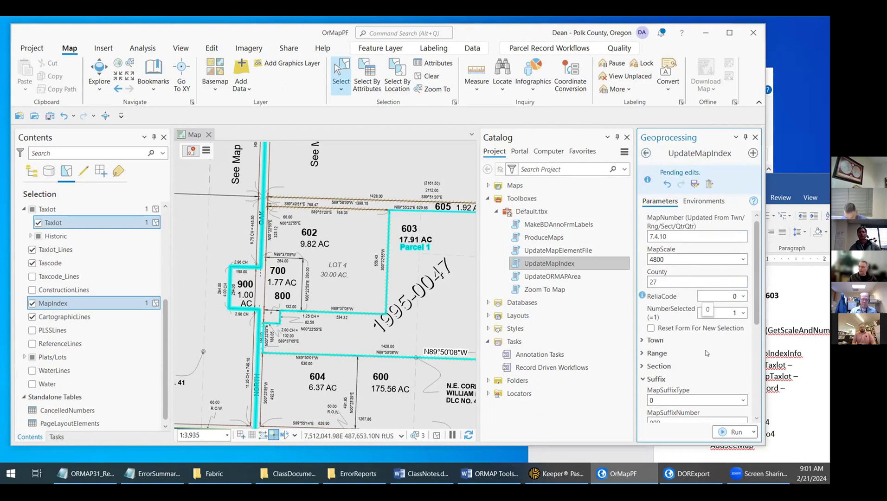
drag(667, 280, 649, 281)
click(643, 341)
scroll(724, 334, down, 2)
click(742, 309)
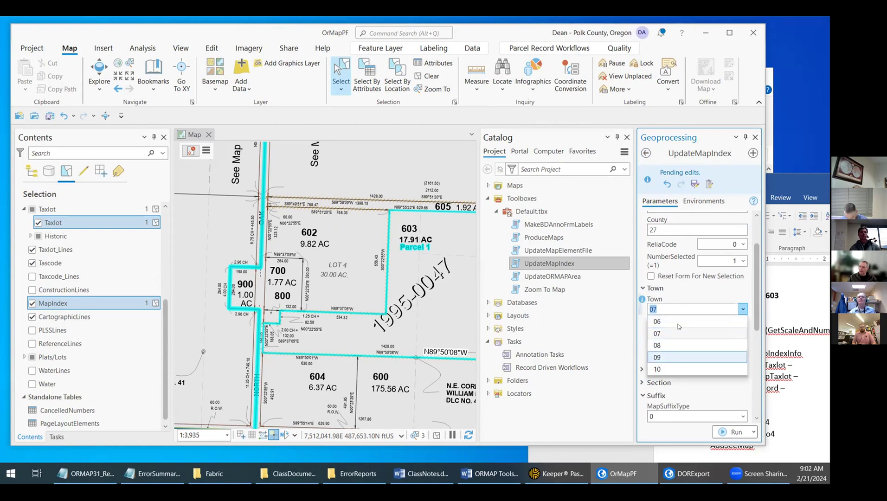
click(684, 286)
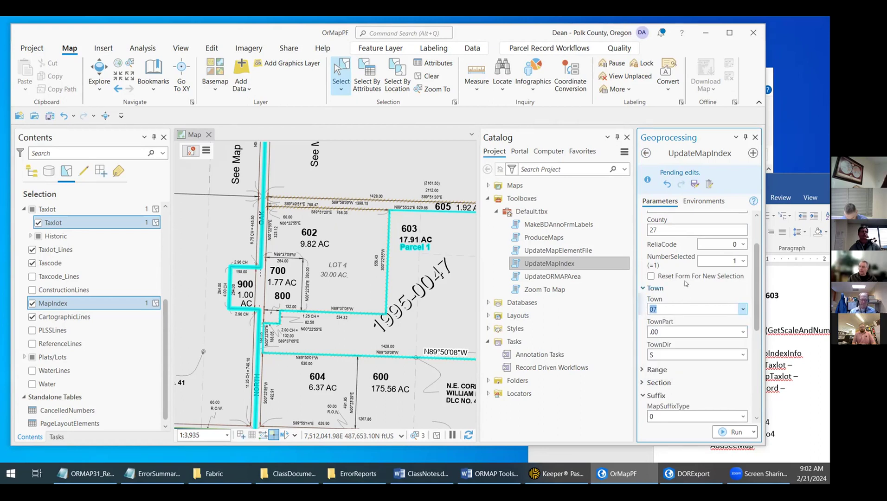
Close UpdateMapIndex, open the UpdateORMAPArea script to view its selected-taxlots parameter, and close it without running it.
click(755, 137)
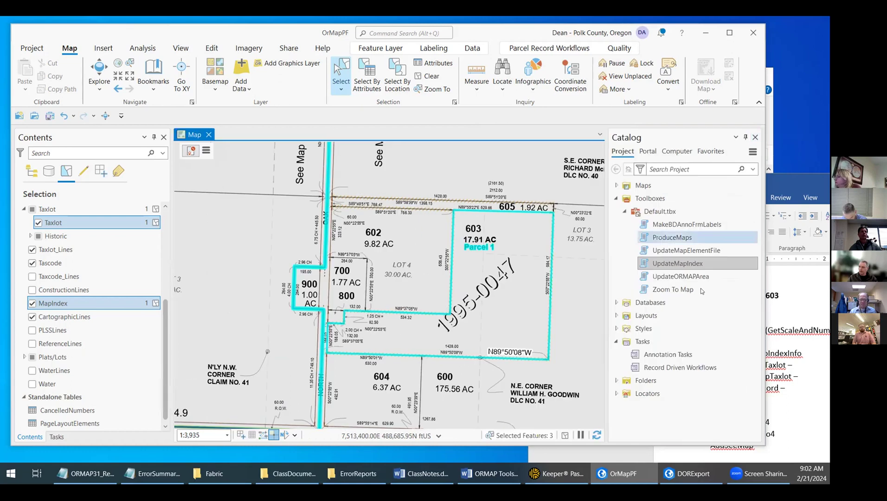
right_click(682, 276)
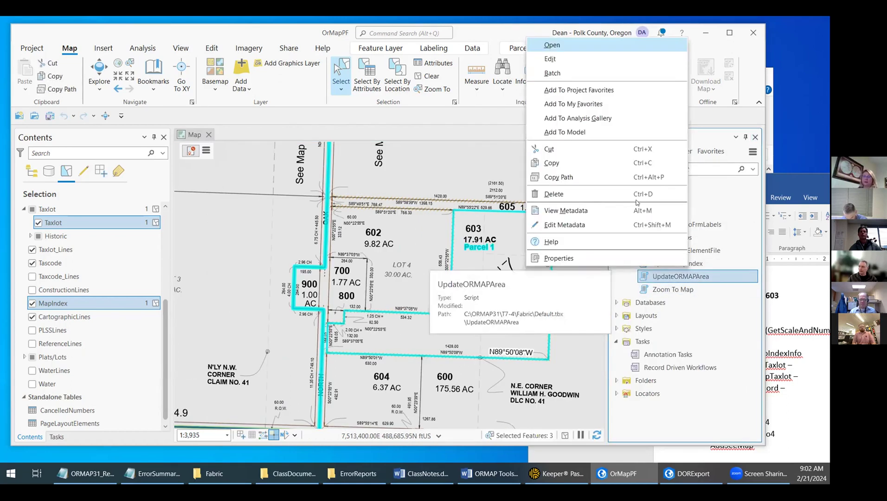
click(589, 46)
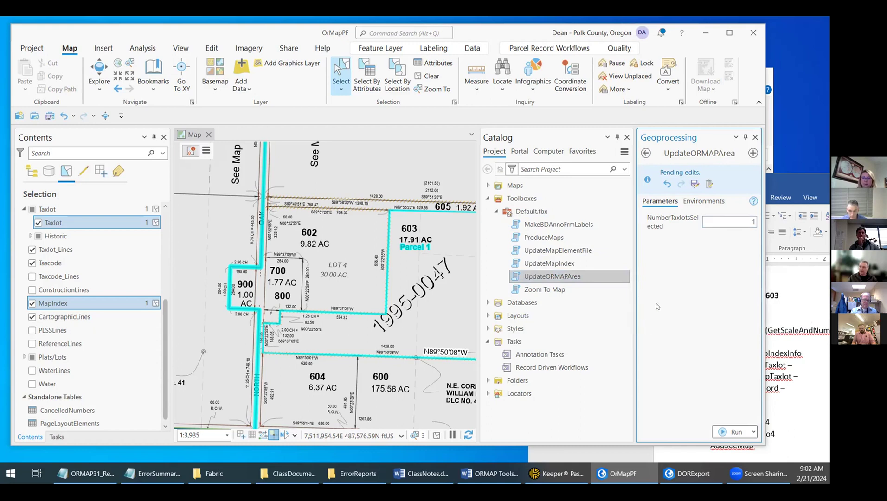
click(755, 138)
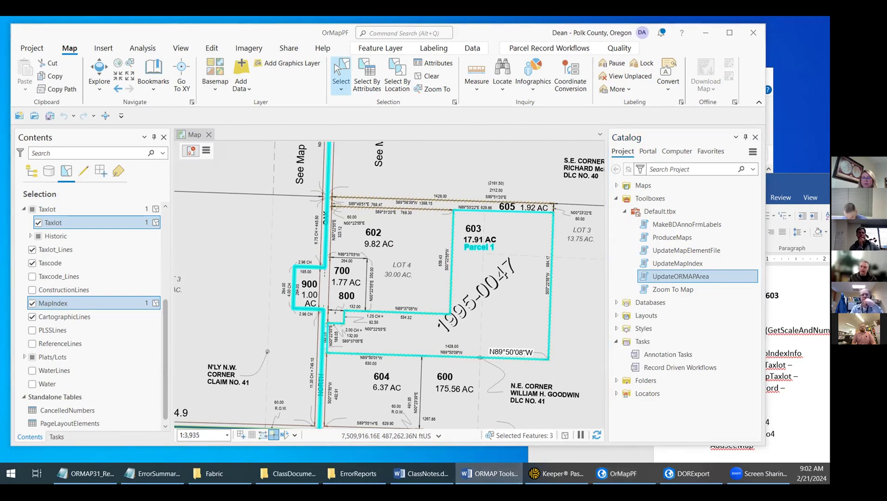
Switch to the Word document ORMAP Tools for ArcPro.docx and look through the tool list and descriptions up to the UpdateMapIndex section.
click(490, 474)
scroll(192, 311, up, 15)
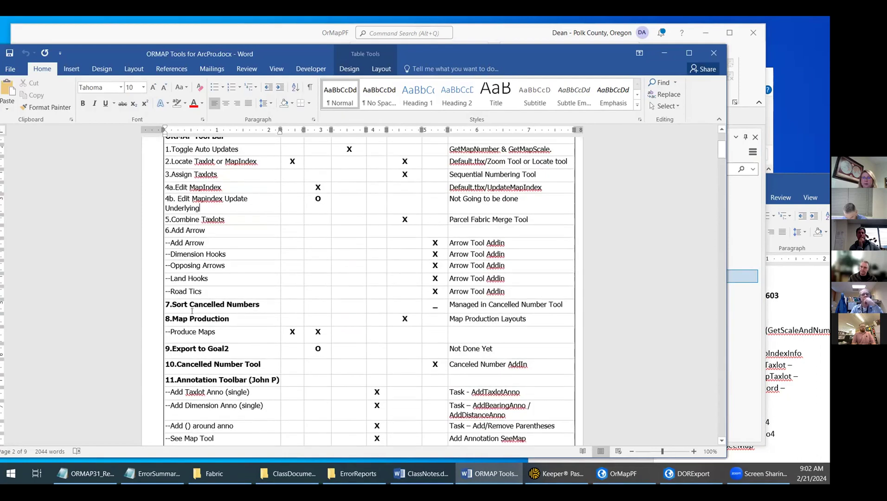
scroll(192, 311, up, 5)
scroll(192, 310, down, 18)
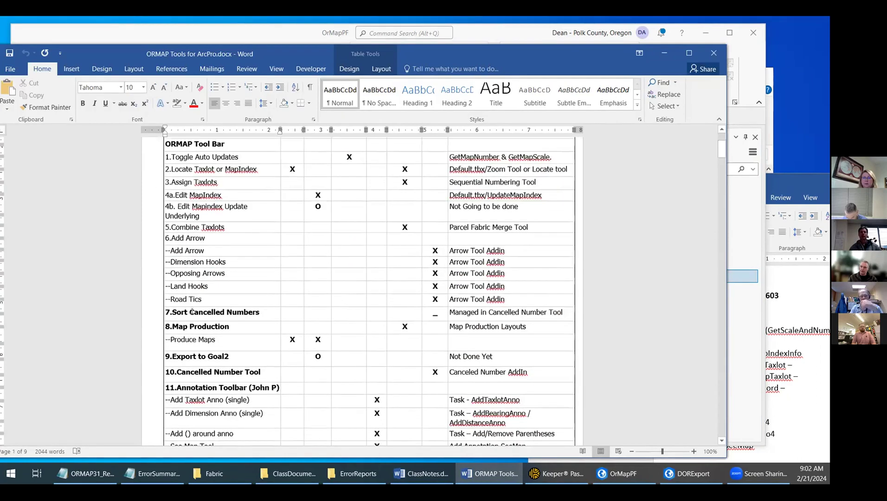
scroll(192, 311, down, 12)
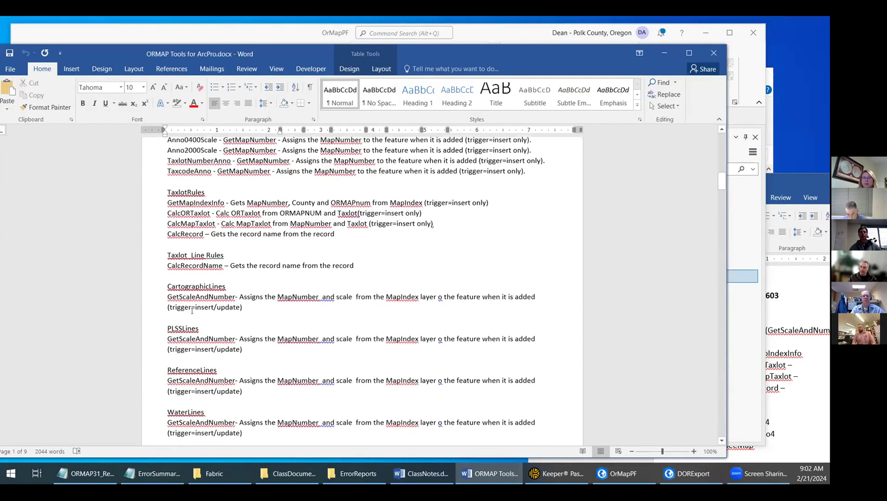
scroll(192, 311, down, 3)
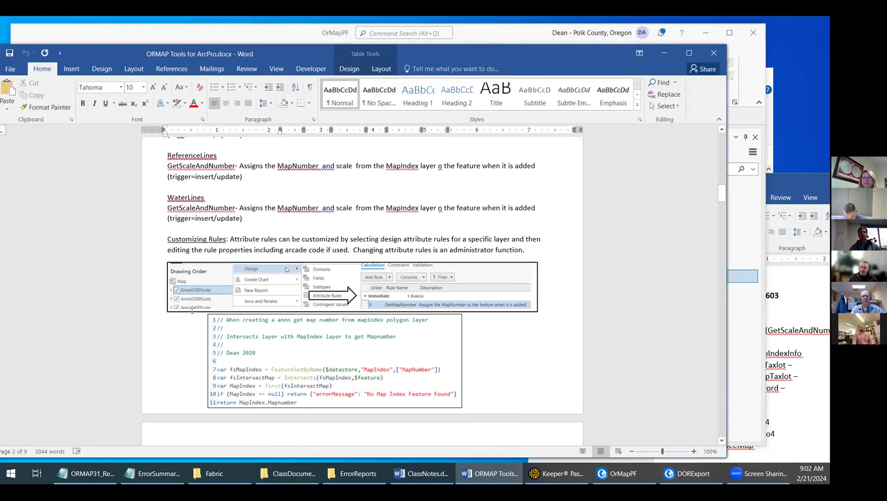
scroll(241, 306, down, 8)
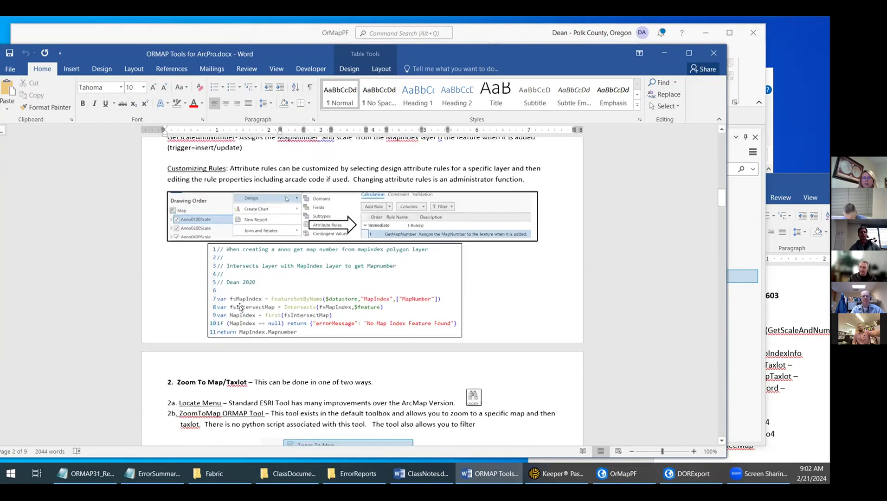
scroll(248, 328, down, 9)
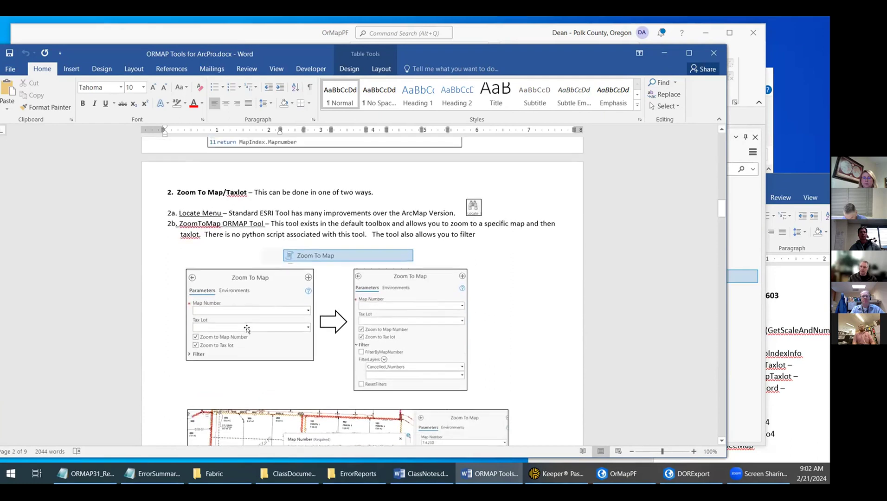
scroll(248, 329, down, 20)
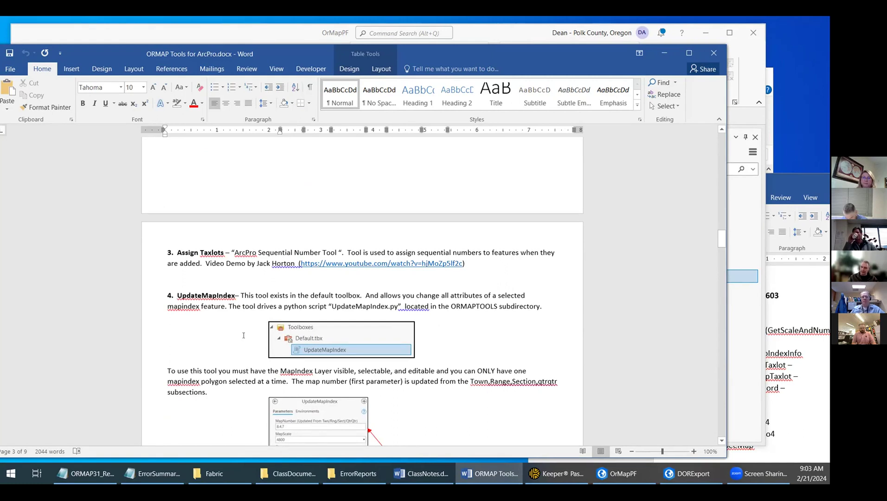
Review the Combine Taxlots, Arrow Tool and Cancelled Numbers Tool sections of the document, highlighting their text.
scroll(244, 335, down, 10)
scroll(244, 335, down, 10)
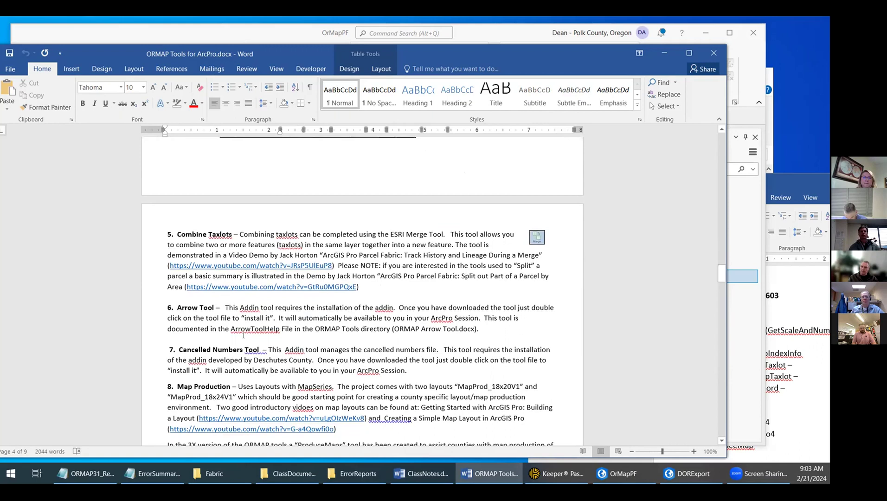
scroll(244, 335, down, 1)
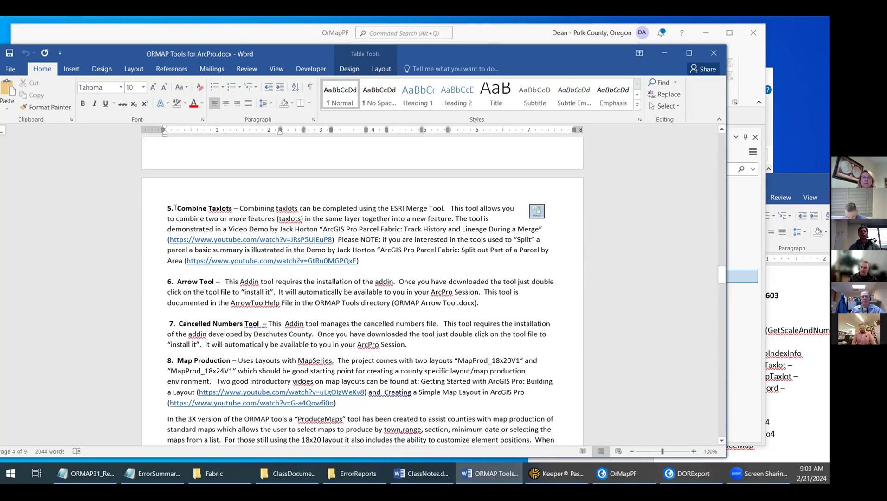
drag(168, 208, 235, 208)
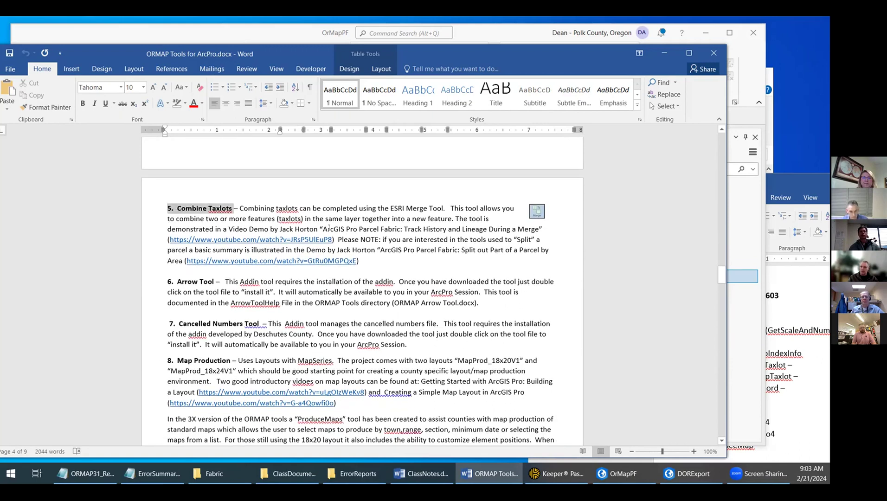
click(371, 229)
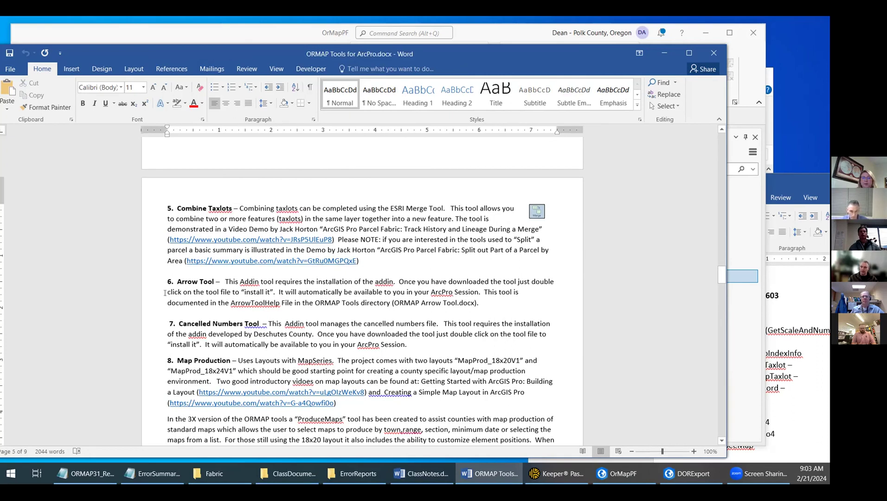
drag(165, 280, 281, 303)
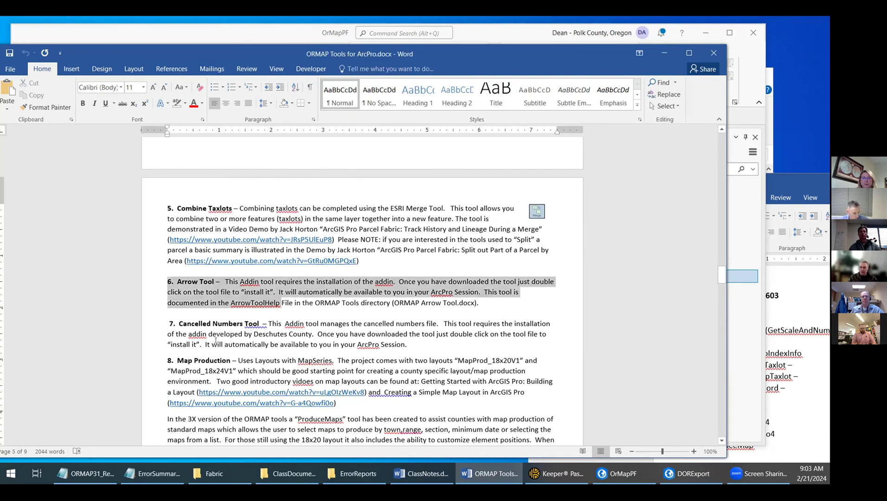
drag(168, 323, 239, 331)
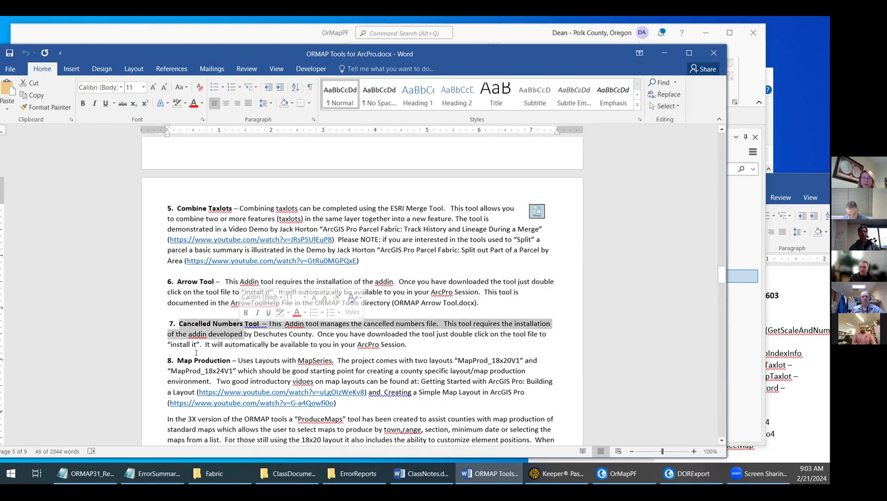
click(168, 324)
Review the Map Production section, including the ProduceMaps parameters, and continue through the Export to Goal2 and Cancelled Number Tool entries.
scroll(216, 308, down, 1)
scroll(217, 307, down, 1)
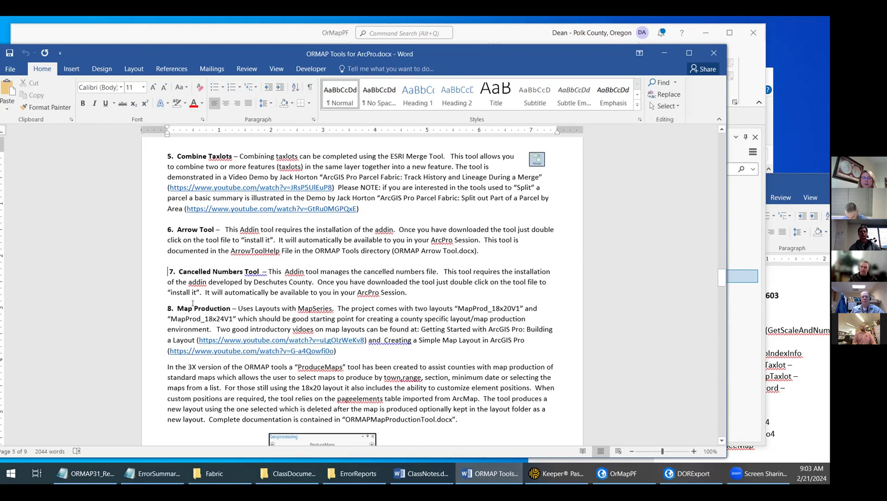
drag(177, 306, 325, 329)
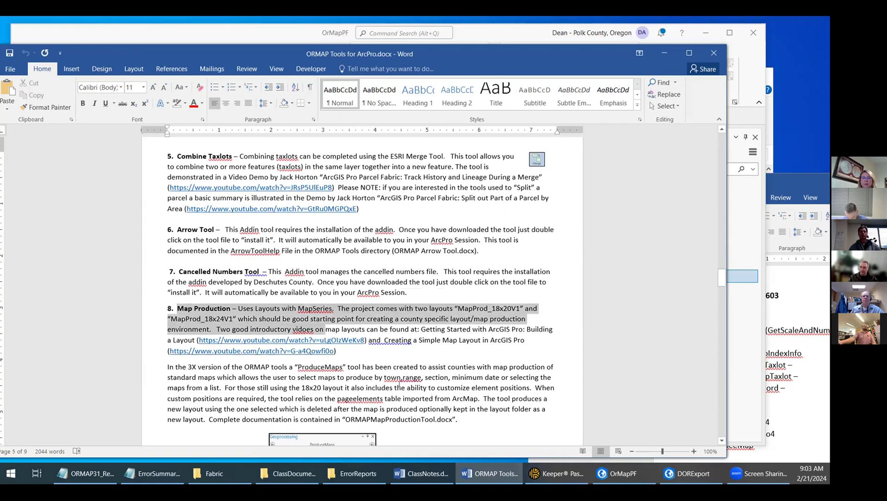
scroll(399, 384, down, 3)
scroll(399, 385, down, 4)
scroll(393, 383, down, 3)
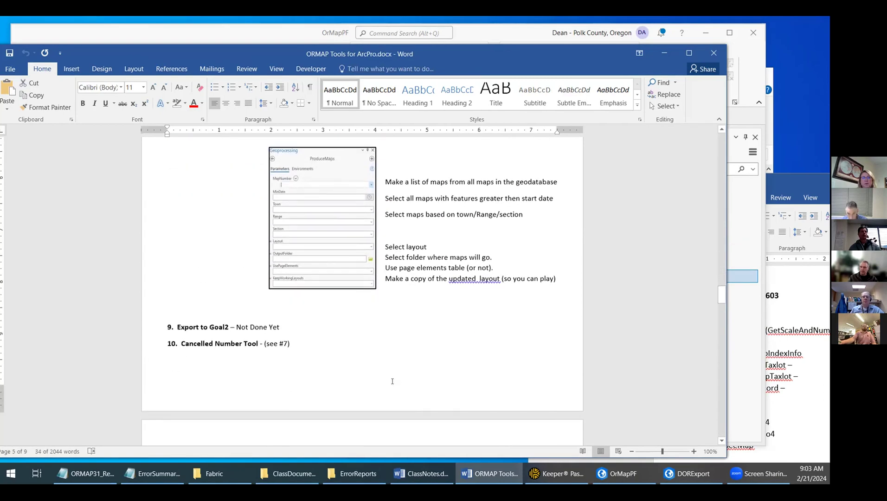
drag(181, 322, 297, 327)
click(334, 355)
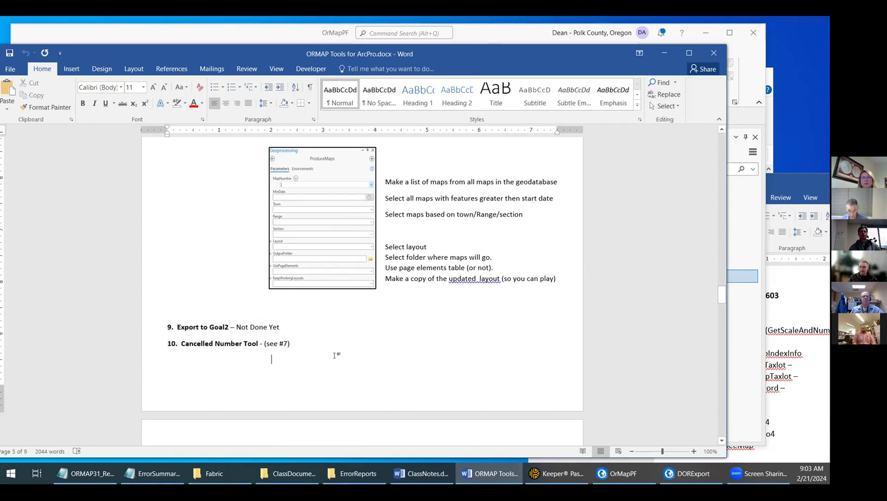
Look through the Annotation Toolbar, annotation-from-labels and UpdateORMAPArea sections of the document.
scroll(335, 355, down, 4)
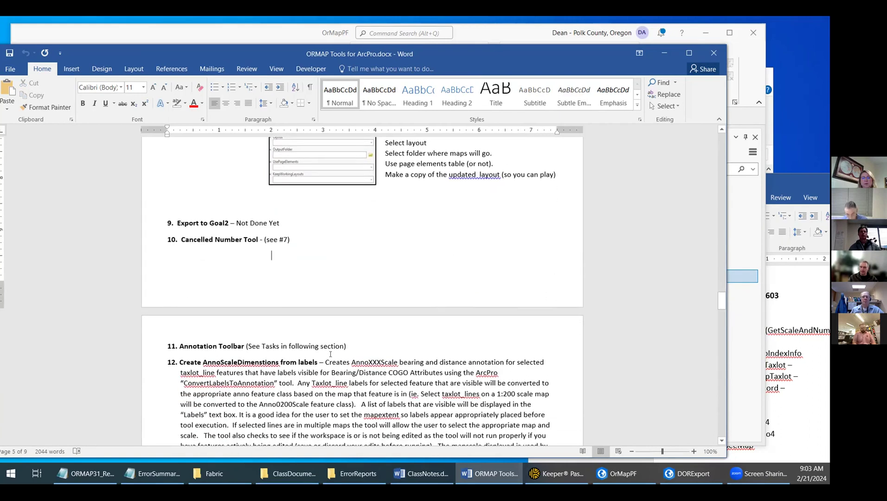
scroll(330, 355, down, 10)
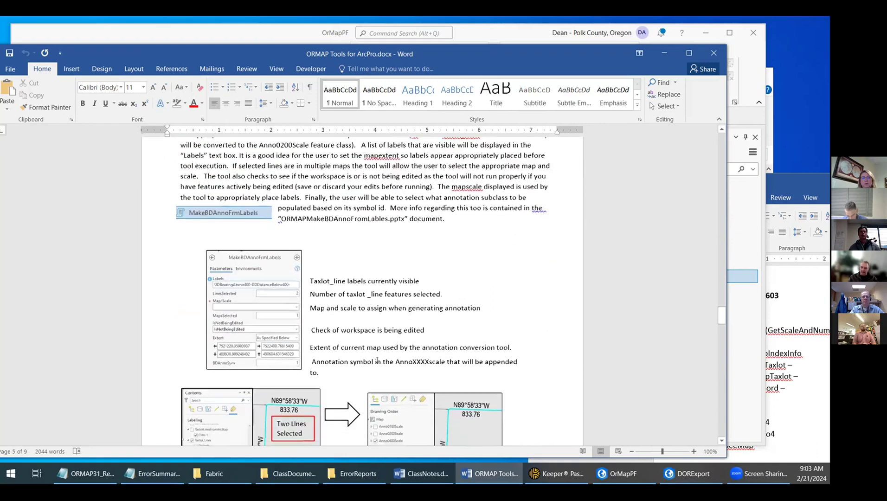
scroll(377, 360, down, 8)
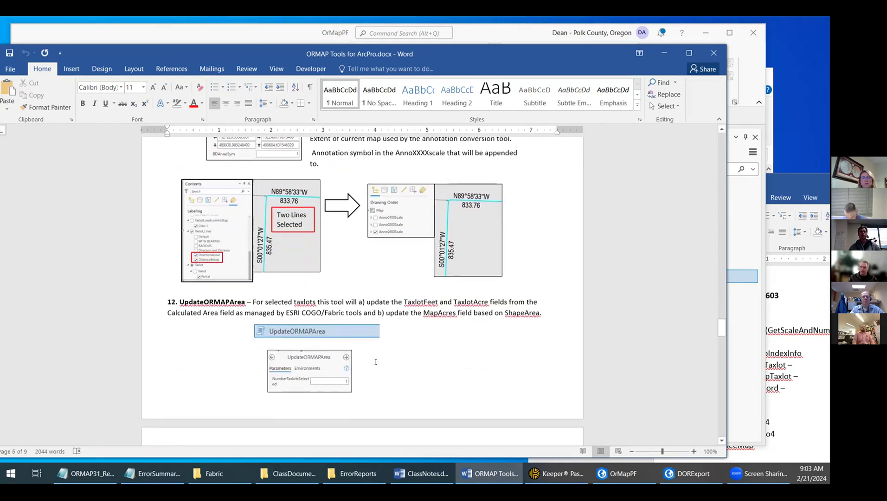
scroll(376, 361, up, 1)
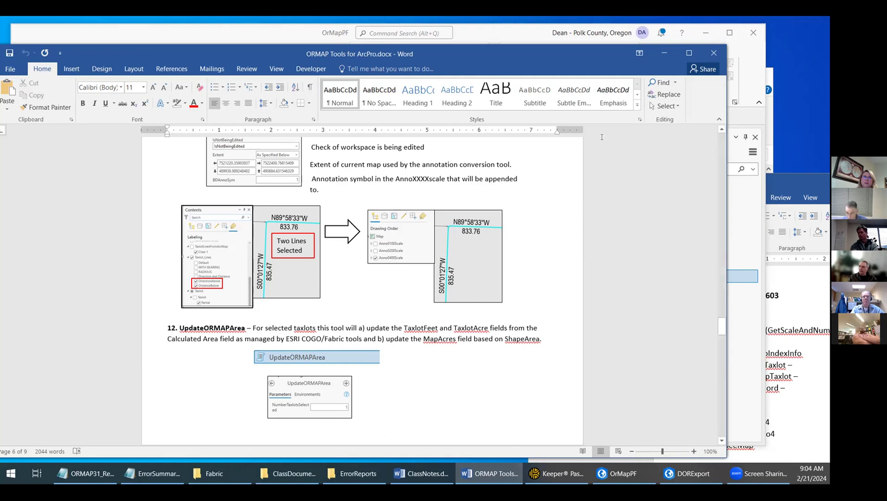
Switch to the OrMapPF project in ArcGIS Pro and bring taxlots 602, 603 and 605 into view at 1:2,518.
click(664, 53)
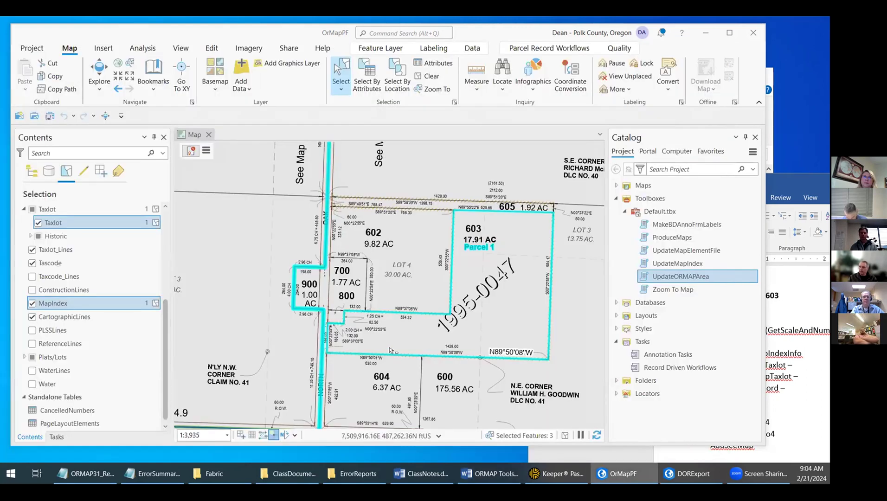
scroll(398, 320, up, 3)
scroll(397, 315, down, 1)
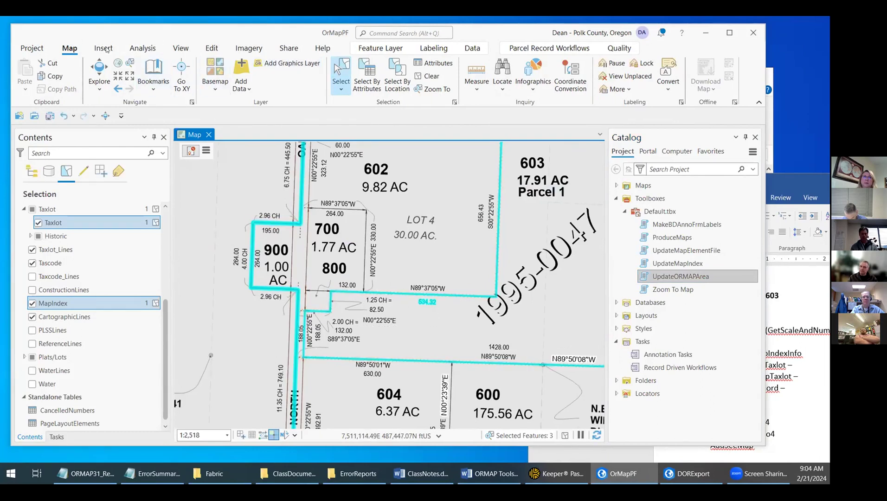
click(103, 72)
drag(444, 279, 376, 330)
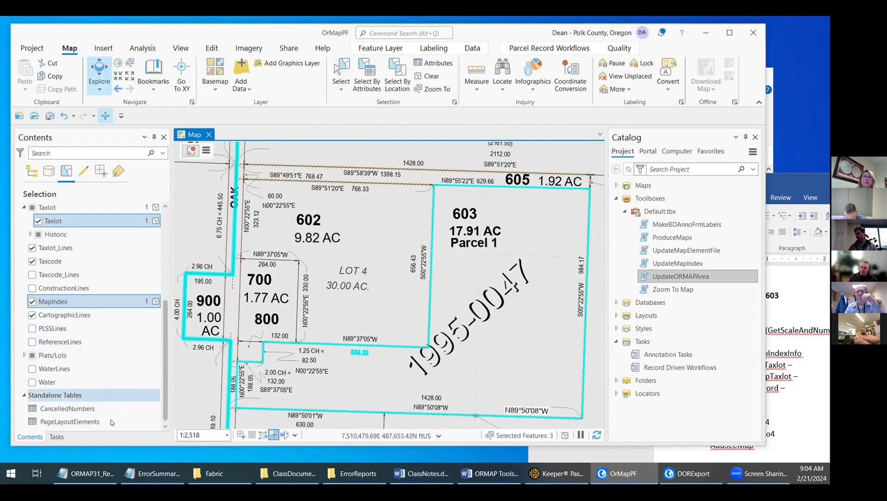
Select the Anno0400Scale layer in the Contents and list the map layers by editing status.
click(85, 315)
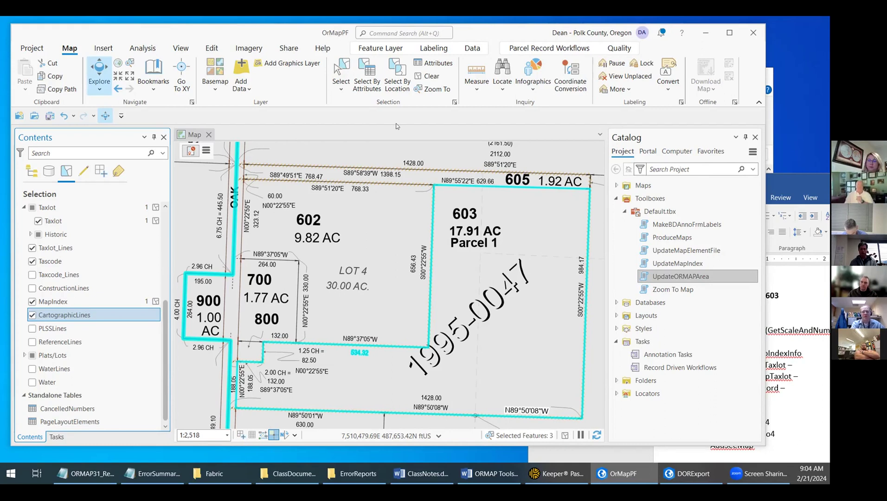
drag(182, 310, 168, 207)
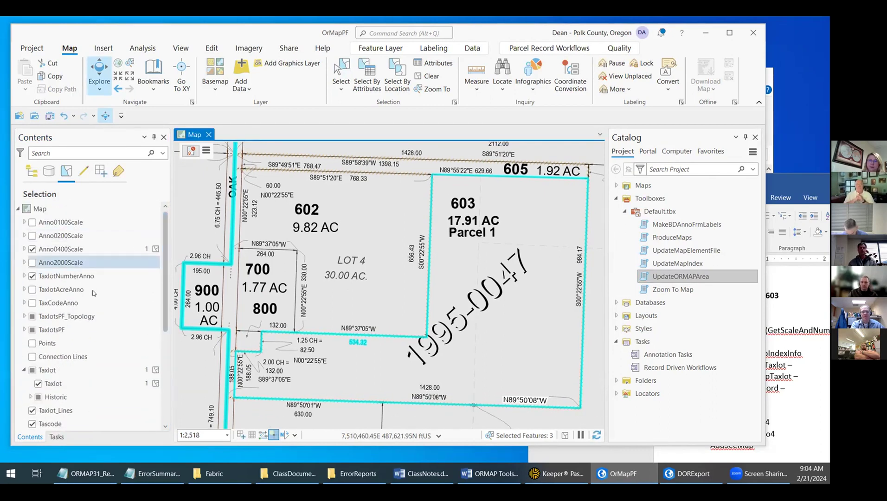
click(93, 250)
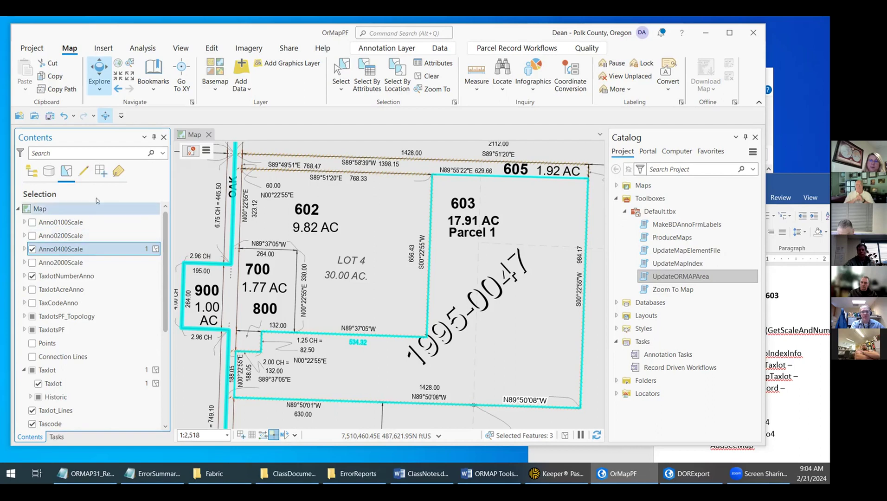
click(84, 171)
click(34, 174)
click(82, 172)
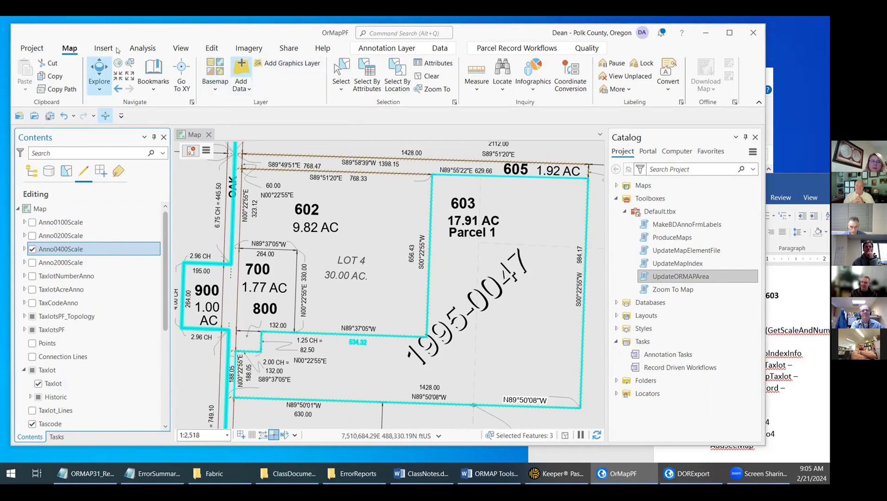
Open Create Features and browse the Anno0400Scale annotation templates, from public road ROW to construction.
click(212, 48)
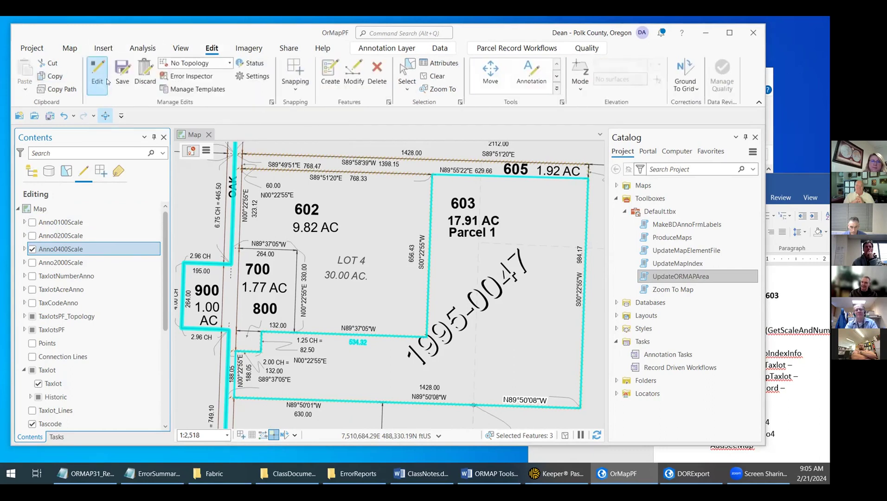
click(330, 74)
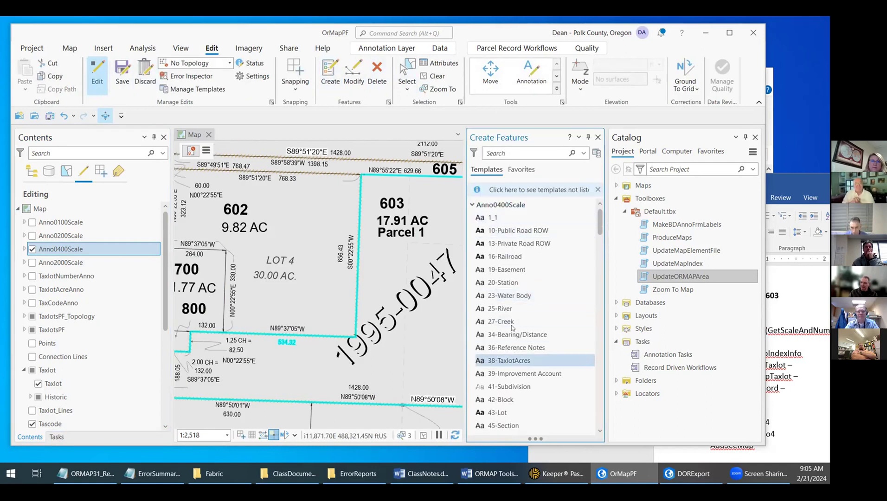
scroll(504, 320, down, 2)
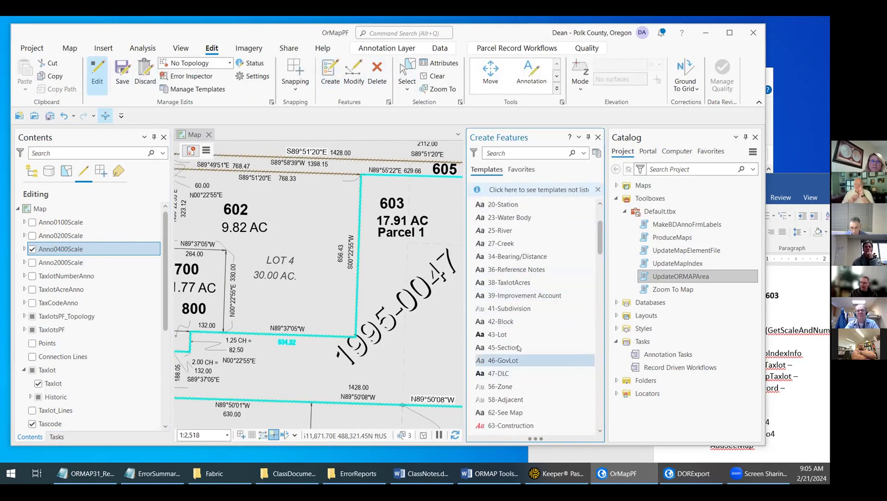
scroll(527, 400, up, 1)
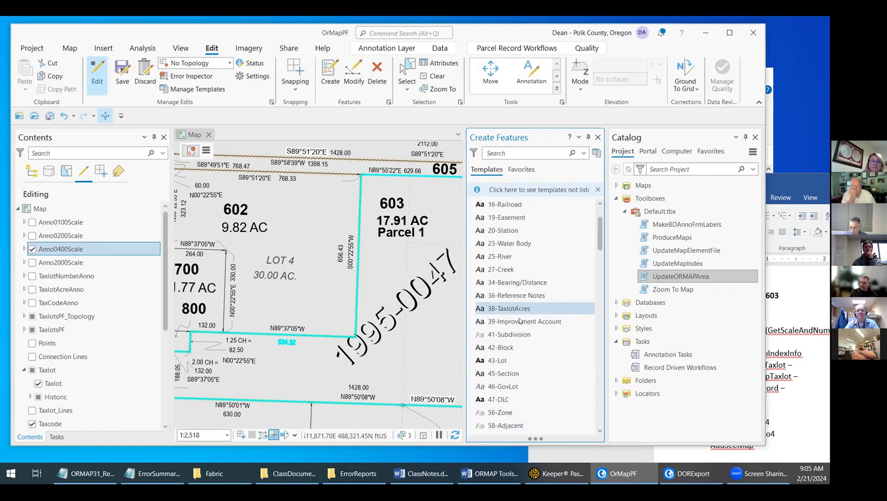
scroll(522, 387, down, 2)
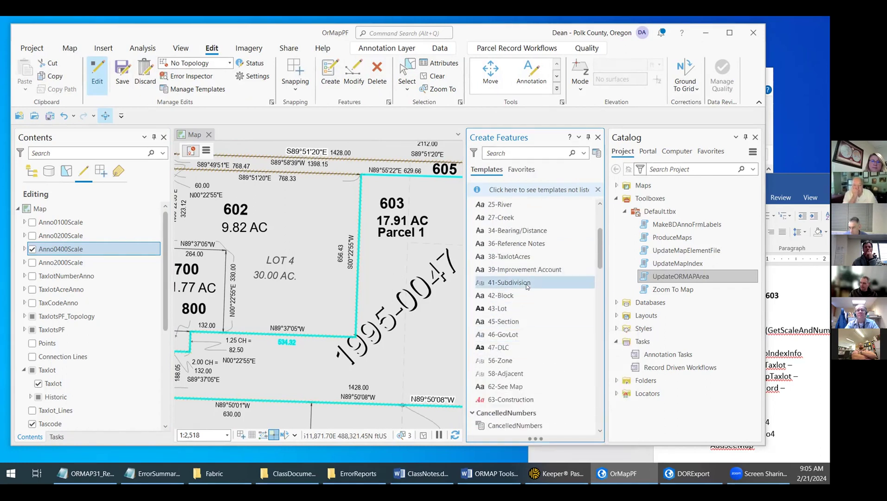
scroll(528, 287, up, 1)
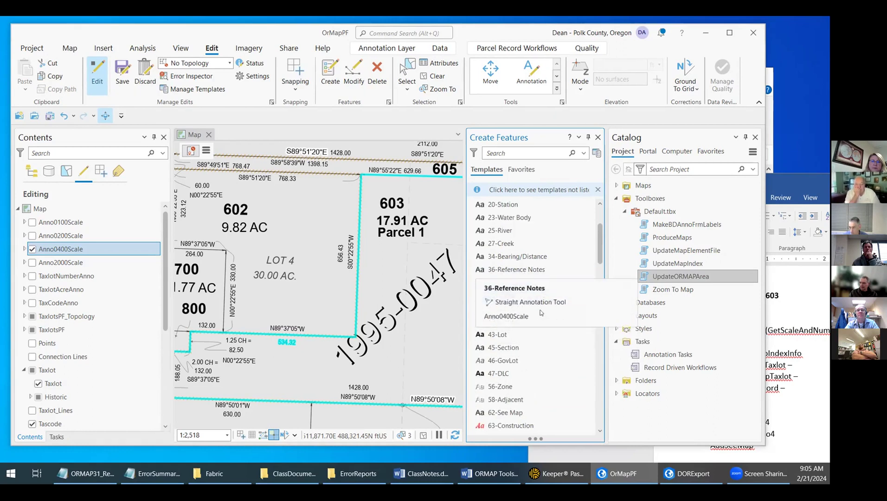
Use the 27-Creek template to place the straight annotation "This is a river" at an upward slant below the LOT 4 label.
click(501, 244)
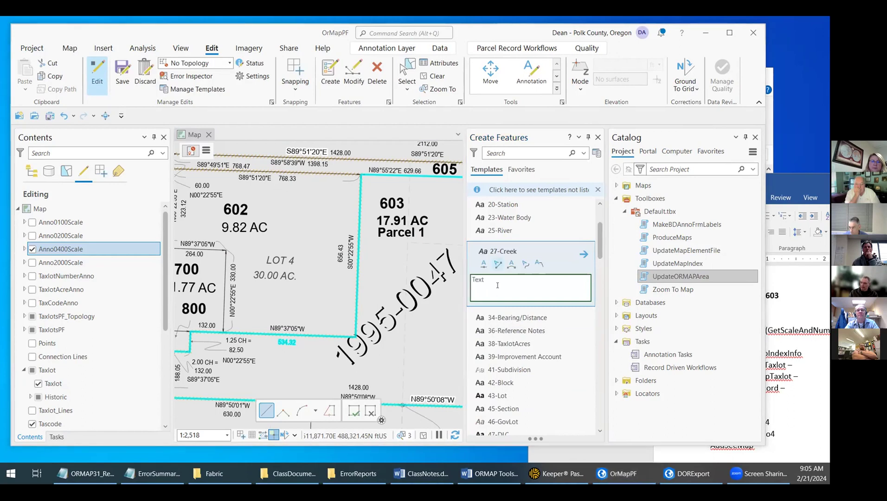
click(498, 280)
text(T)
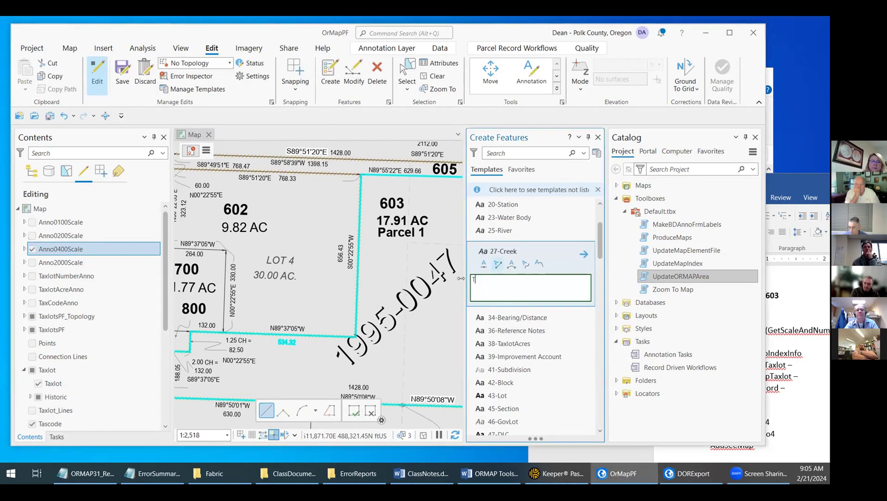
text(his is a river)
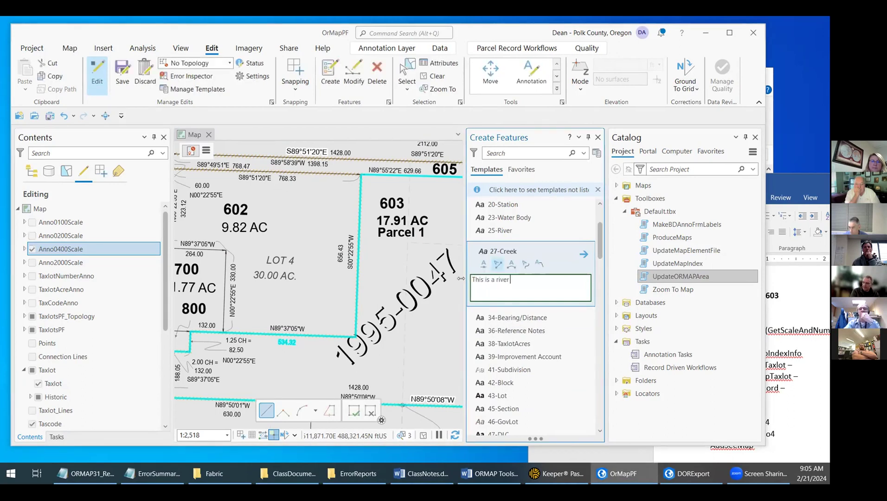
click(270, 312)
click(324, 281)
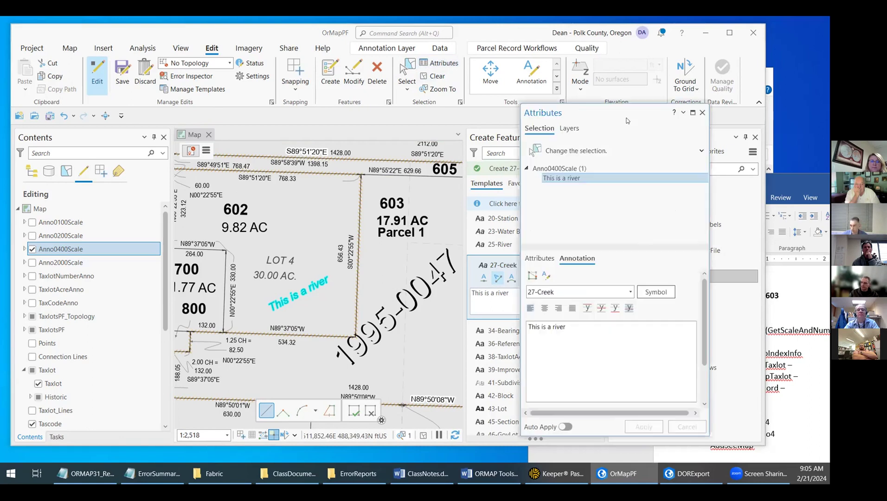
Examine the new creek annotation's attributes, including font, edit-tracking and record fields, and open its MAPNUMBER value for editing.
click(547, 259)
scroll(615, 327, down, 1)
scroll(617, 351, down, 3)
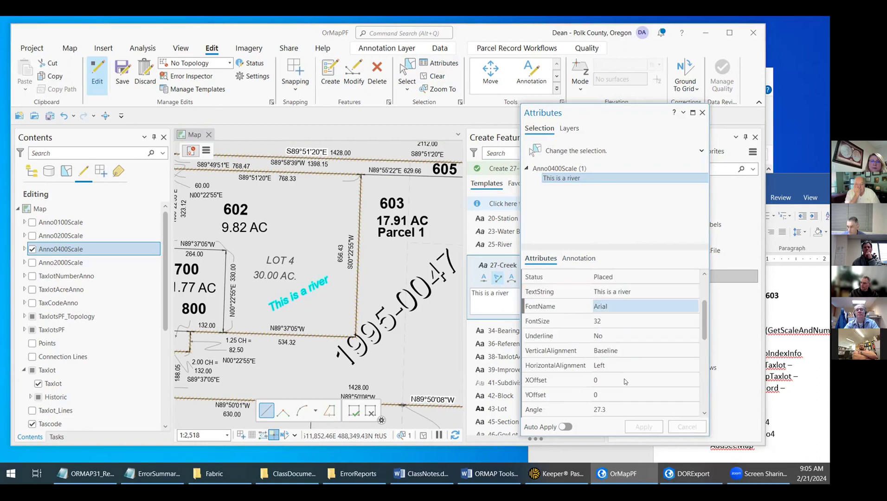
scroll(630, 399, down, 3)
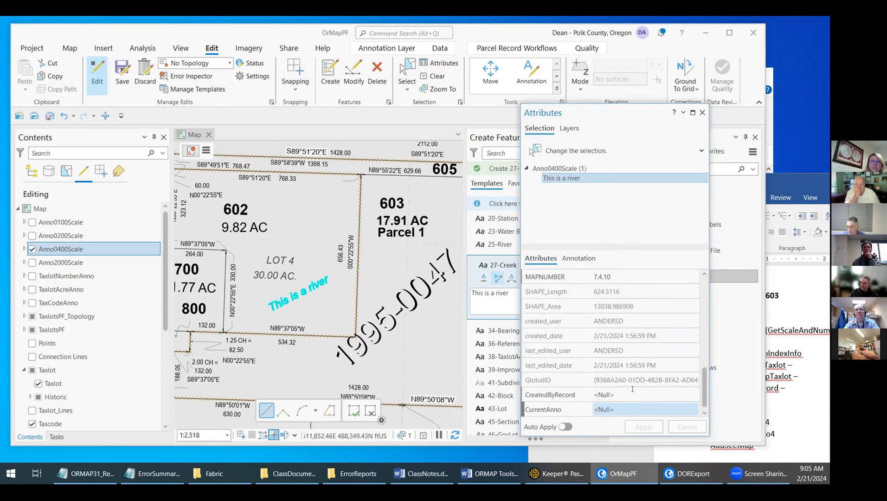
scroll(633, 388, up, 1)
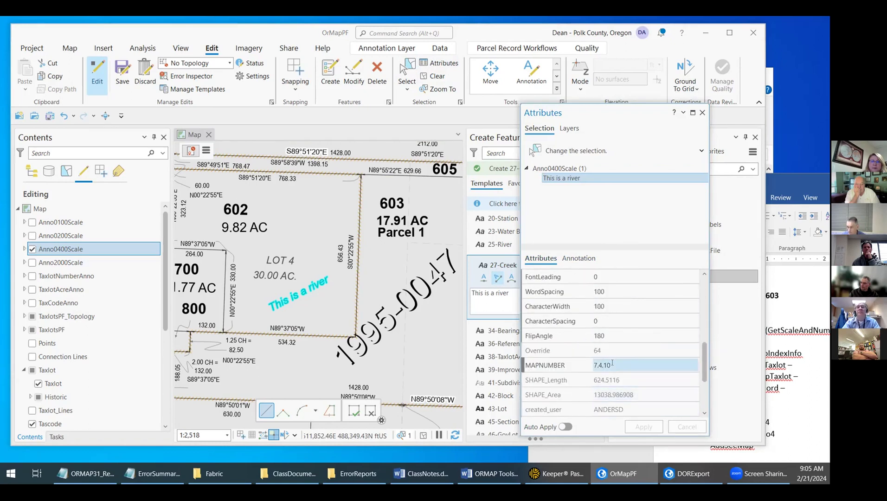
click(647, 365)
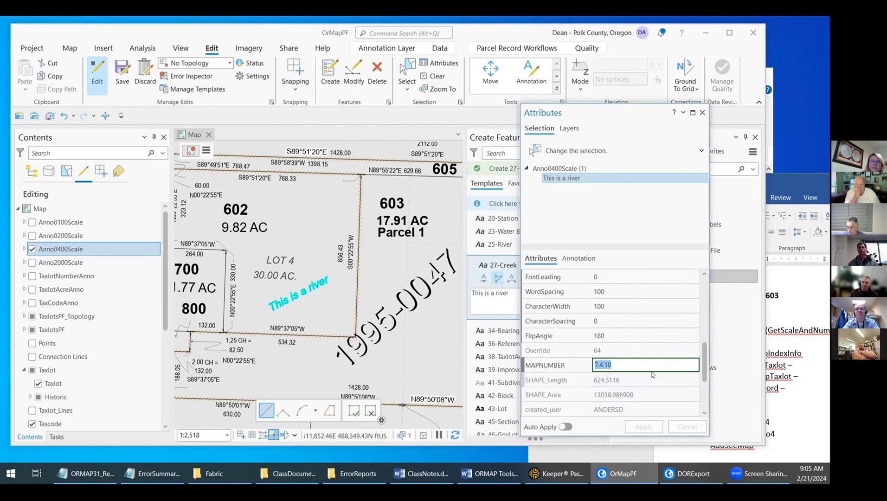
Enter 7.4.12 as the MAPNUMBER of the "This is a river" annotation and close its Attributes window.
click(620, 365)
key(BackSpace)
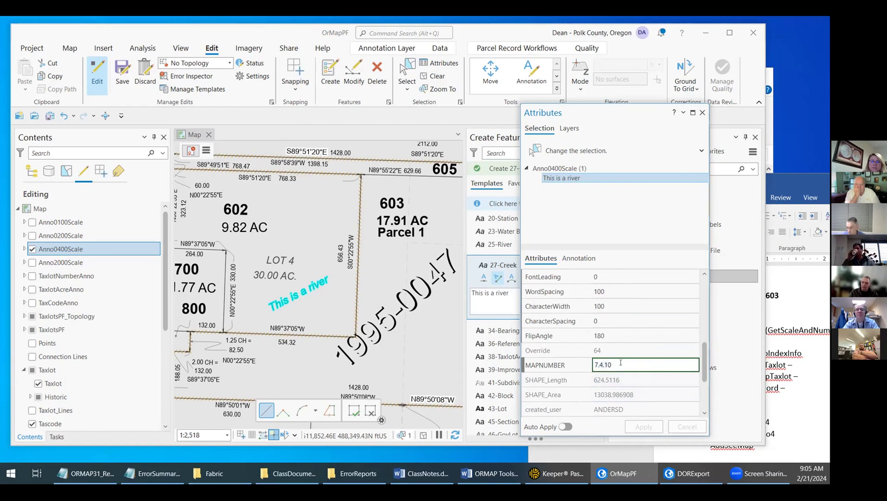
text(2)
key(Return)
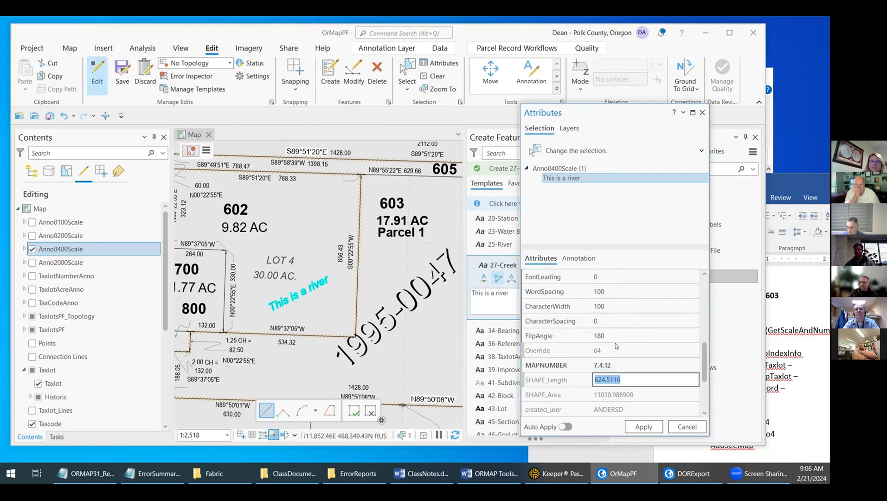
click(617, 347)
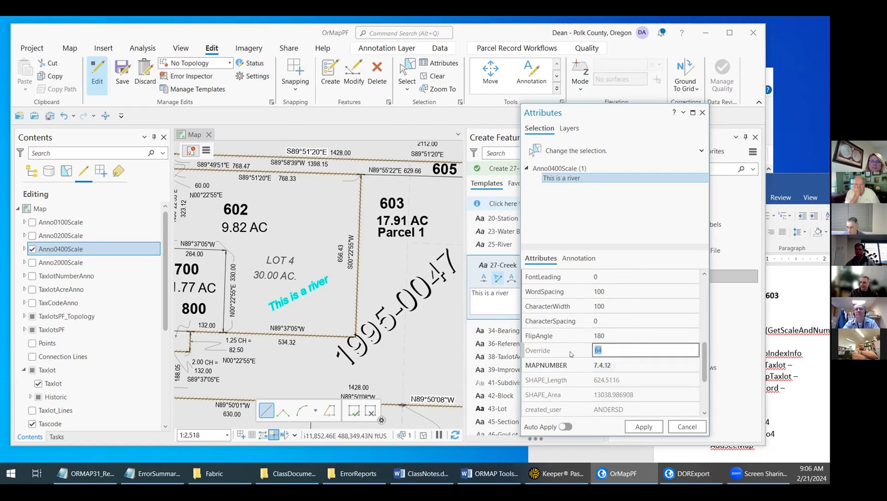
click(612, 366)
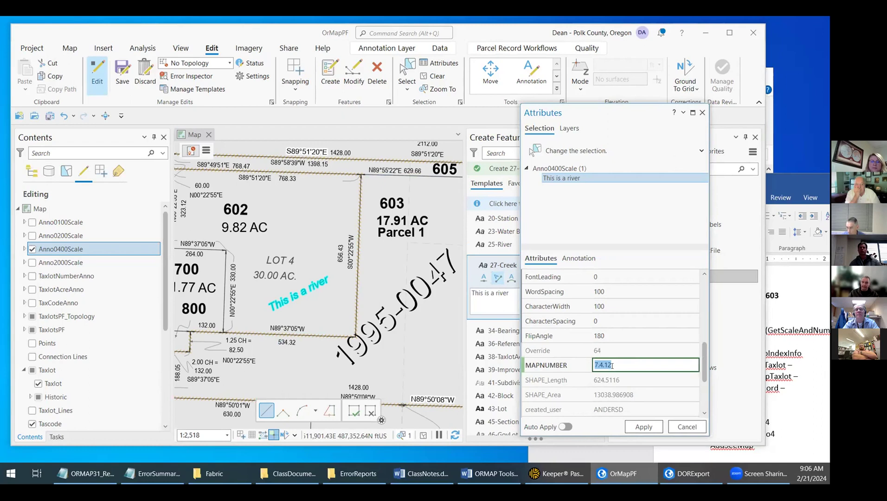
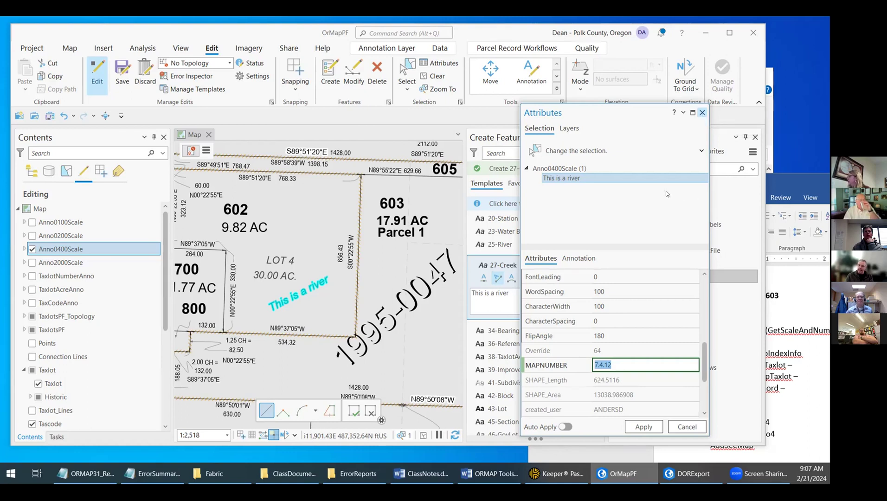
click(703, 112)
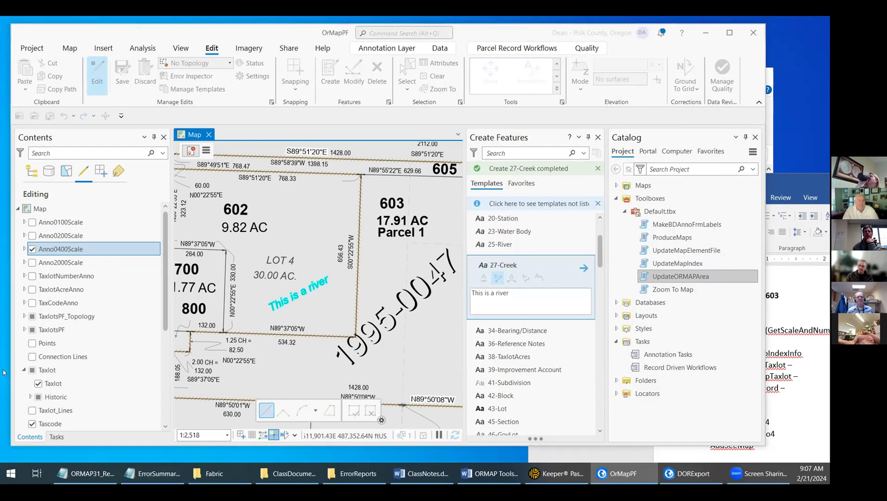
Open the AddTaxlotAnno4 task in the 1:400 Anno group to view its steps and templates, and interrupt the task.
click(57, 437)
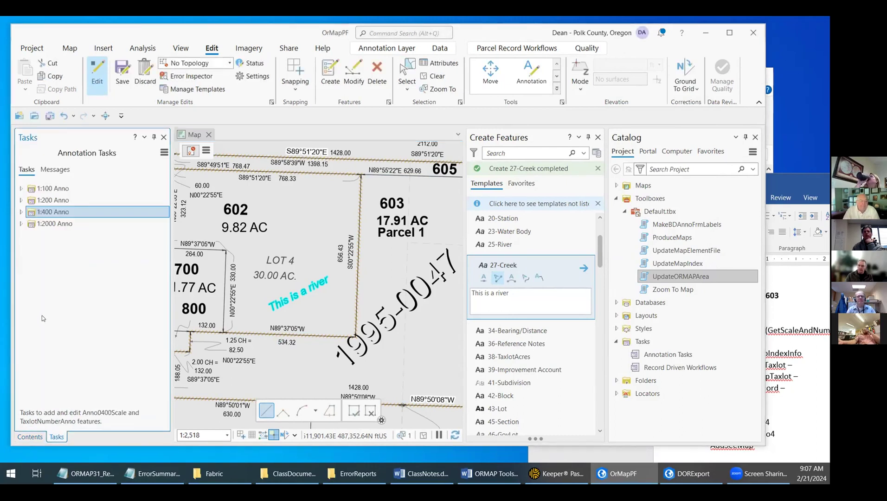
click(21, 212)
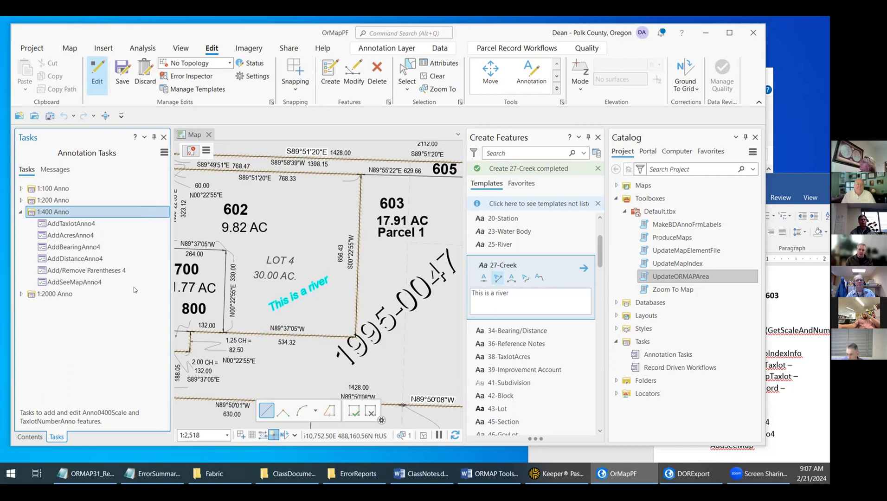
click(120, 224)
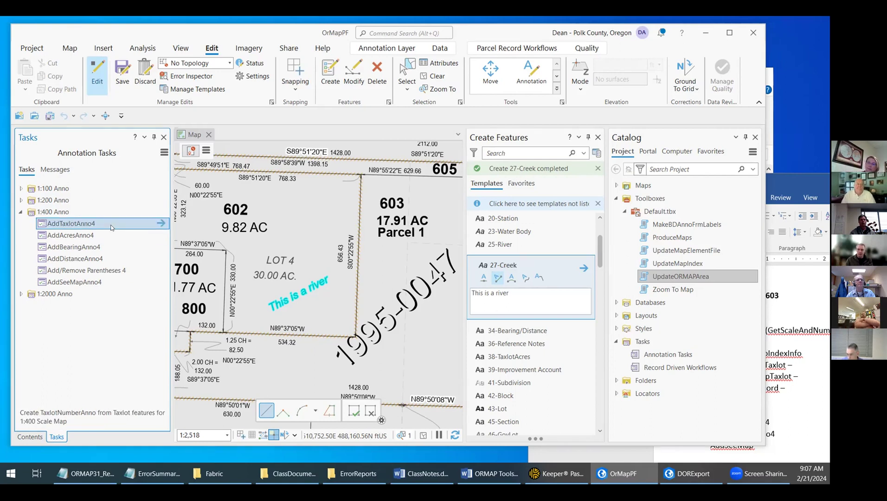
click(160, 223)
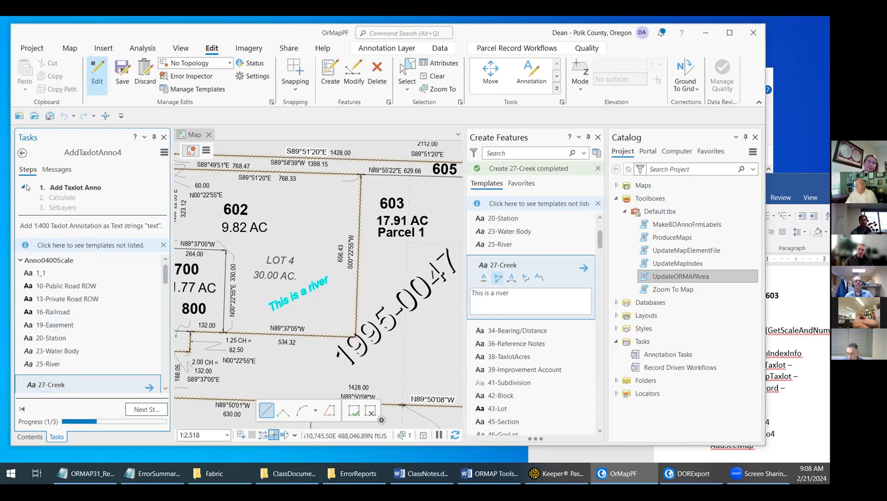
click(22, 153)
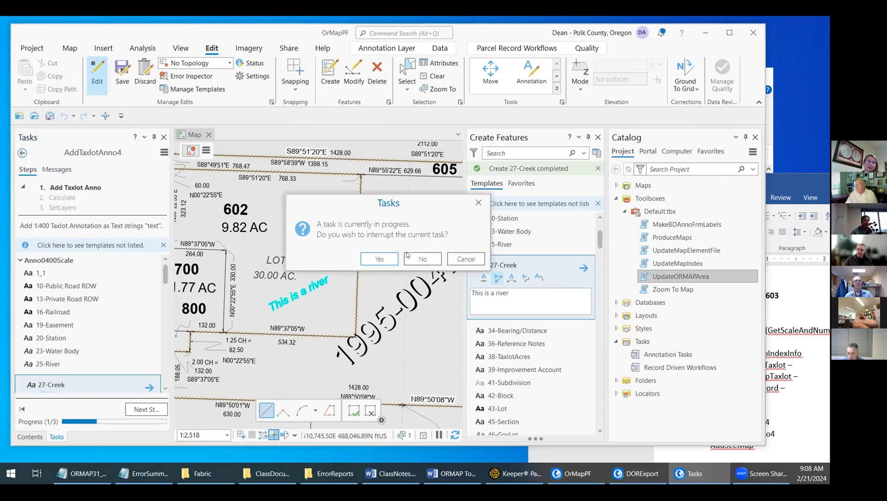
click(379, 259)
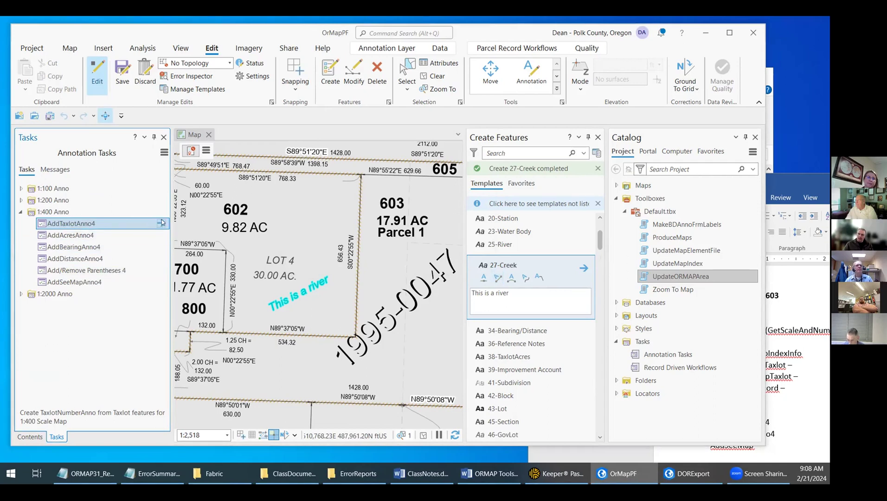
Open AddTaxlotAnno4 in the Task Designer, look through its three steps, and show the layer states of the Add Taxlot Anno step.
right_click(163, 224)
click(166, 225)
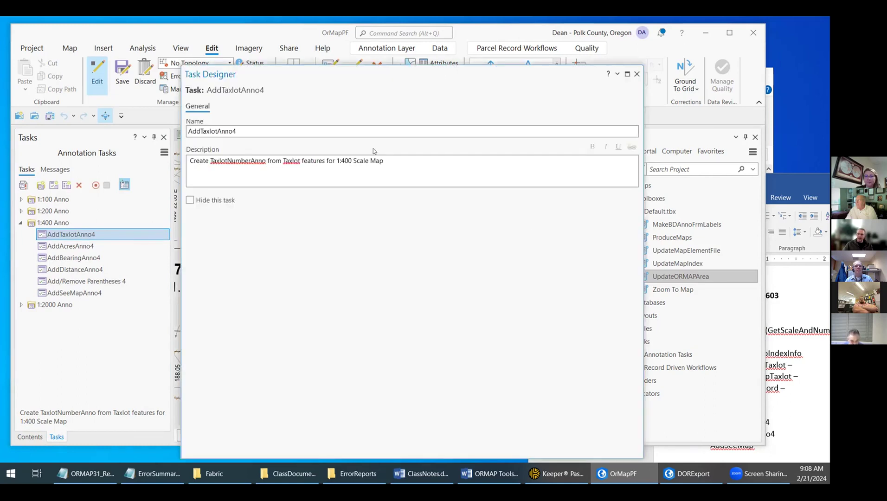
click(161, 233)
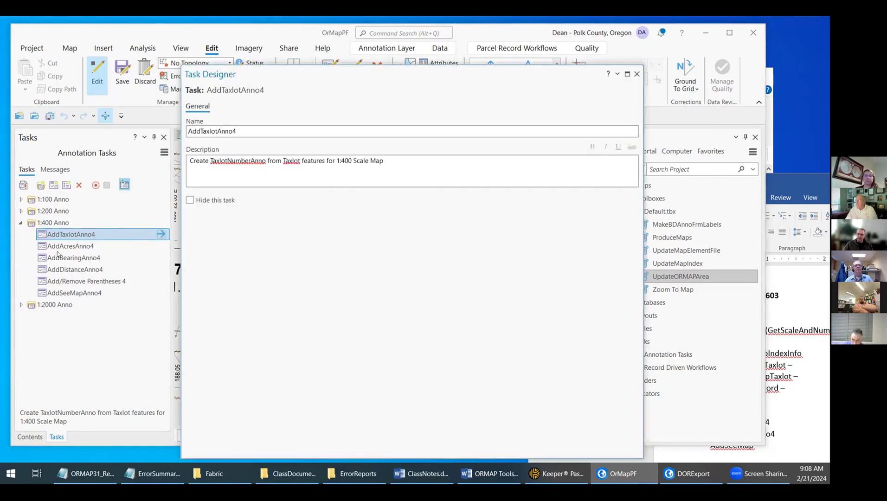
click(86, 198)
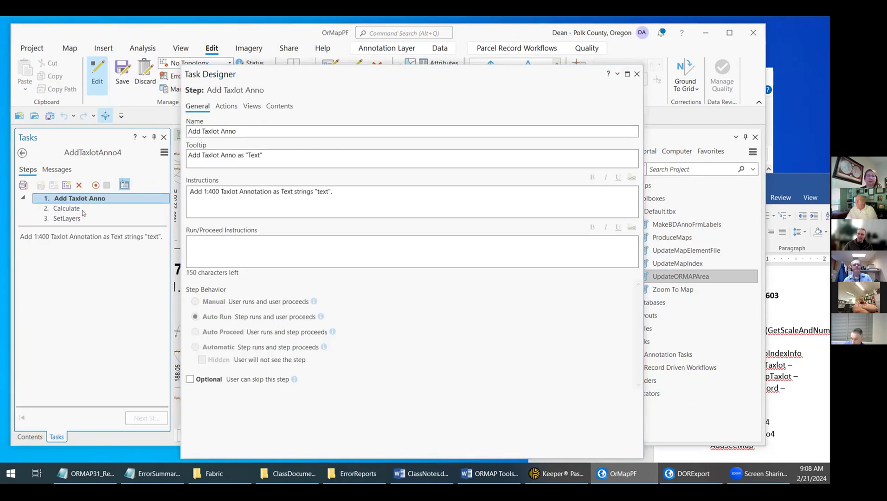
click(84, 209)
click(78, 220)
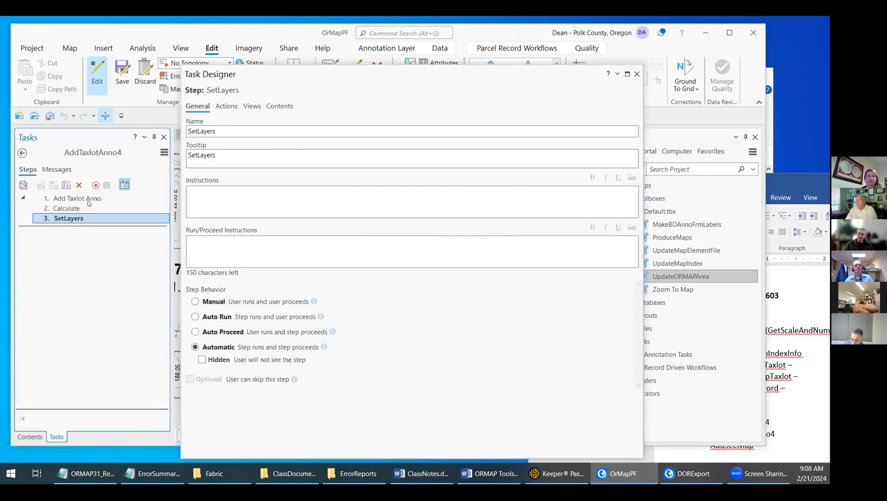
click(88, 200)
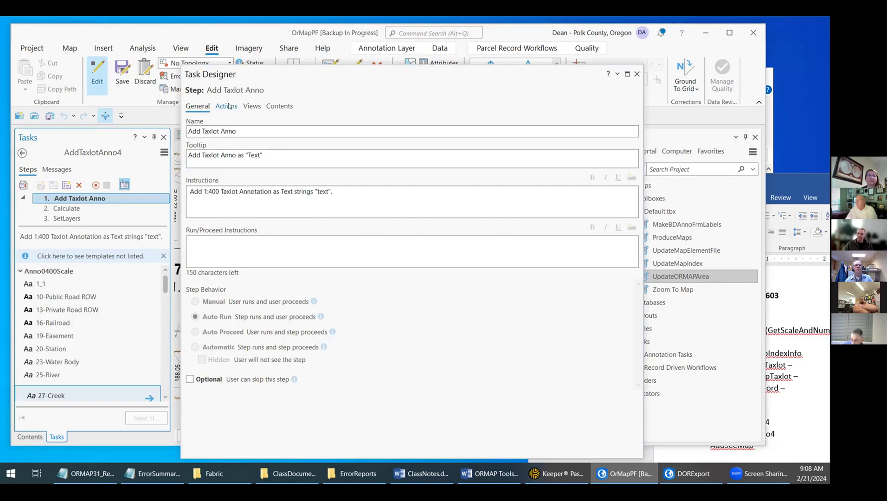
click(276, 106)
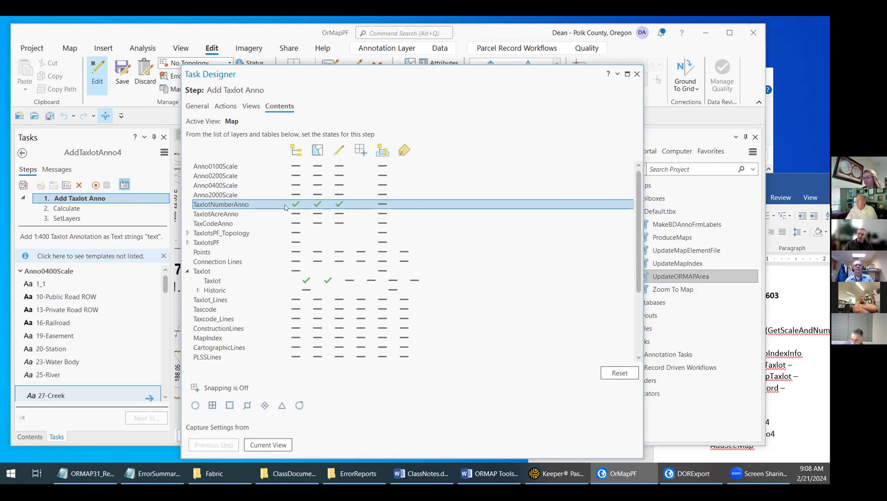
Make the Add Taxlot Anno step turn off visibility for Anno0100Scale, Anno0200Scale, Anno0400Scale and Anno2000Scale.
click(30, 437)
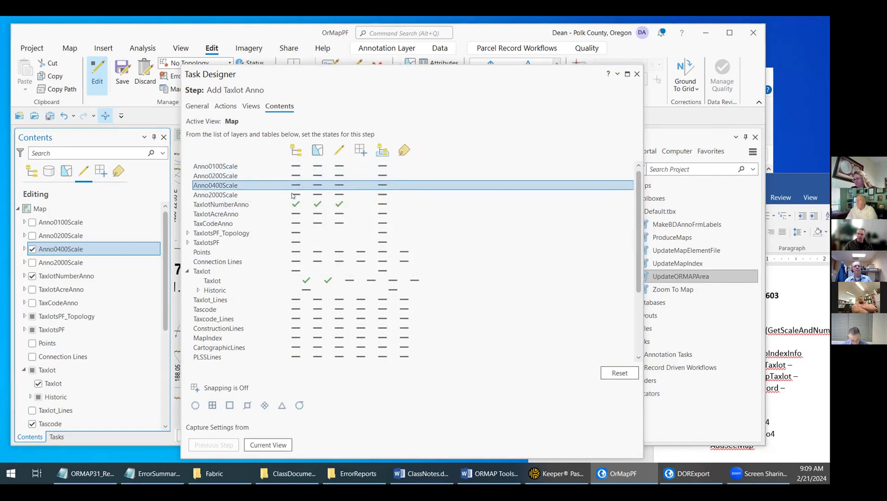
click(296, 166)
click(295, 167)
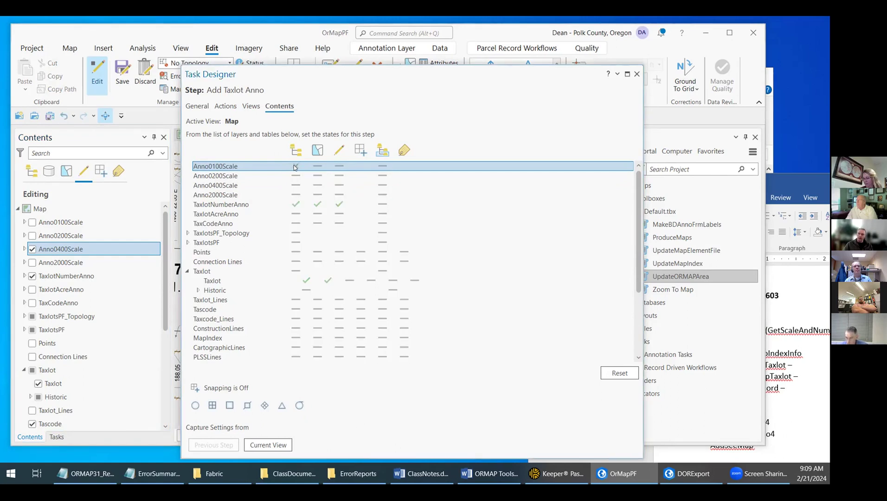
click(296, 174)
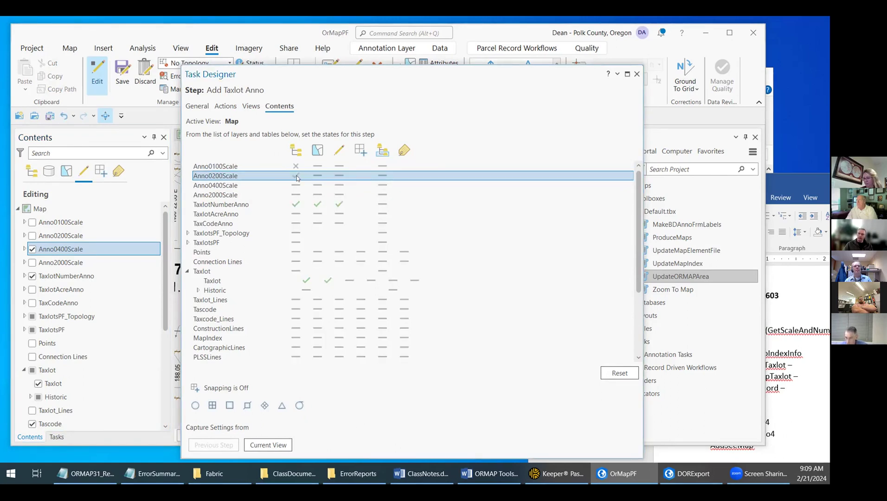
click(297, 185)
click(297, 185)
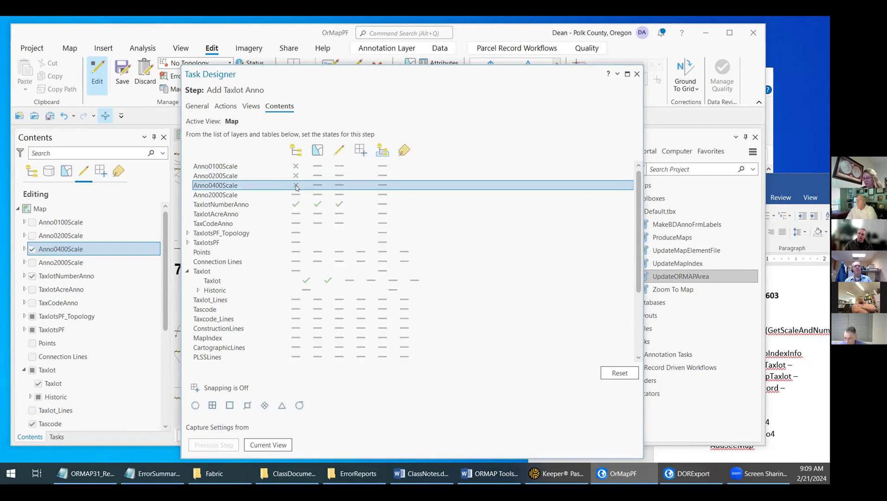
click(296, 186)
click(294, 195)
click(294, 196)
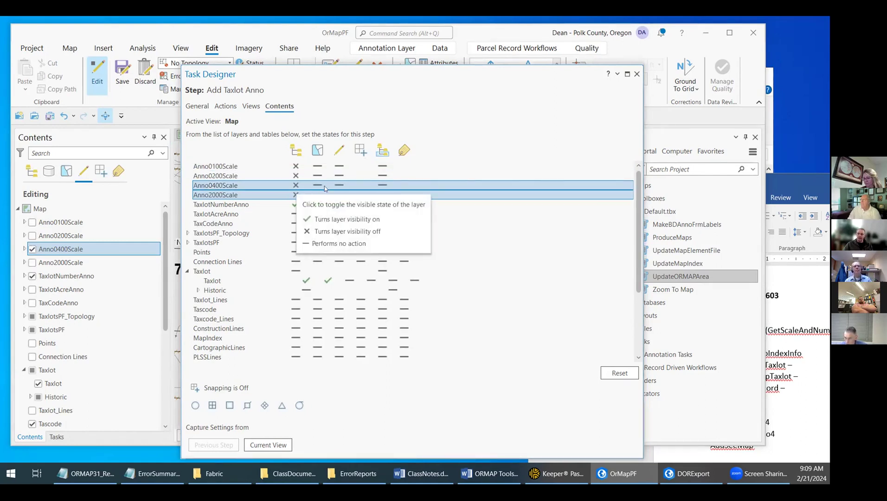
Make the Add Taxlot Anno step turn off editing for Anno0100Scale, Anno0200Scale, Anno0400Scale and Anno2000Scale.
click(339, 168)
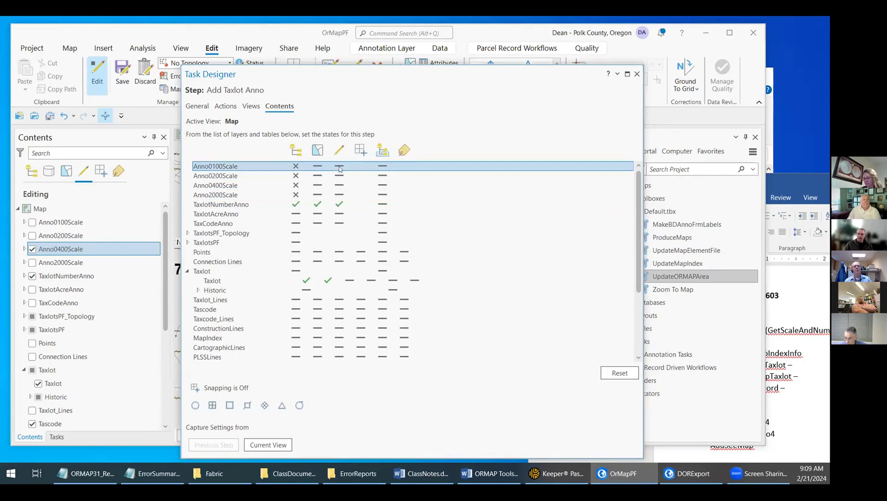
click(339, 166)
click(340, 176)
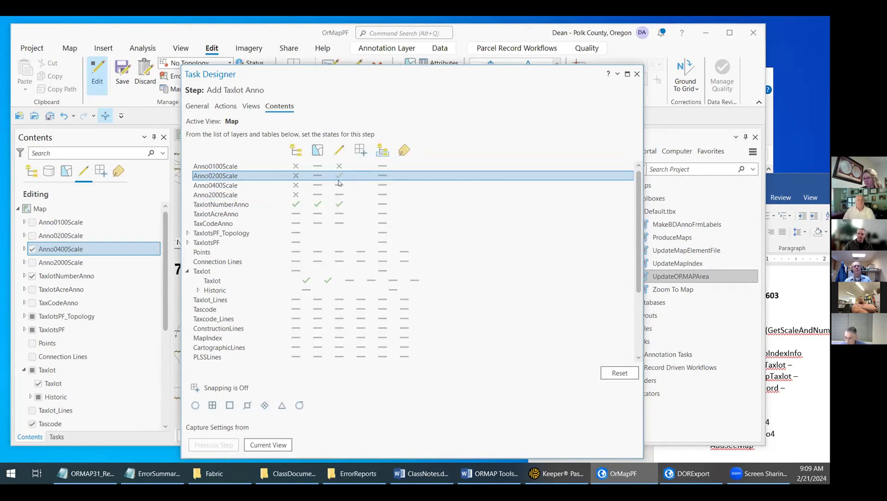
click(339, 185)
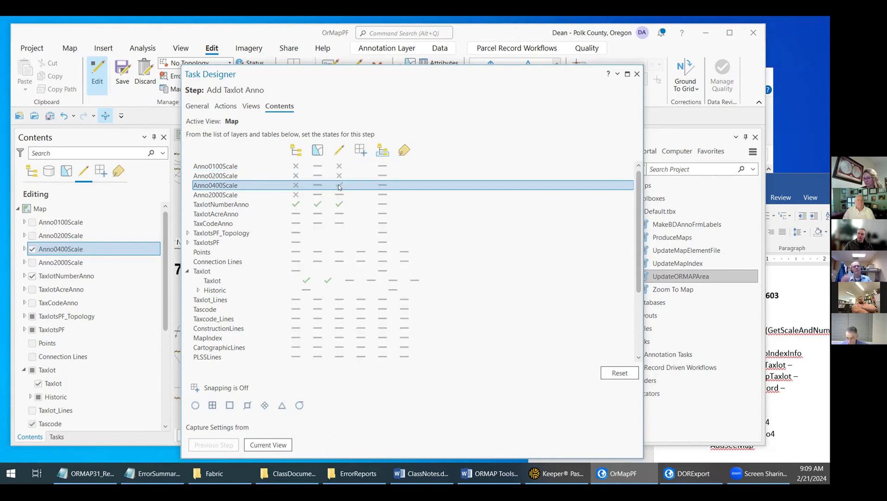
click(339, 185)
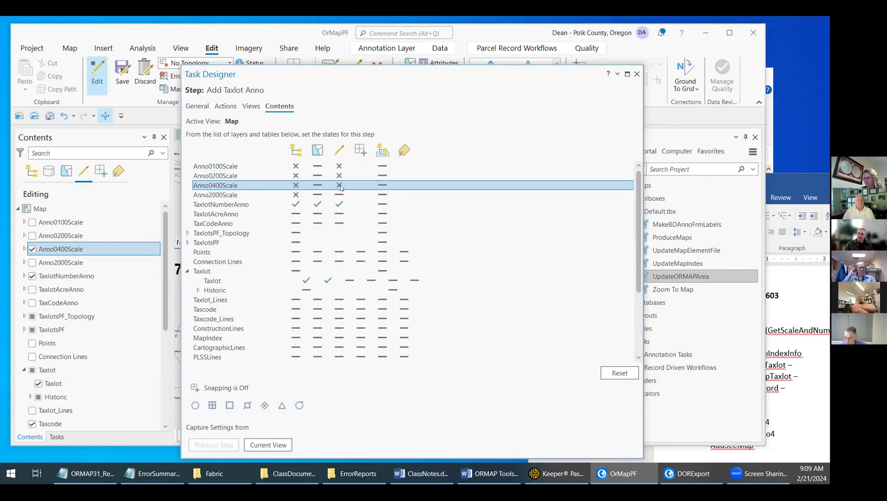
click(340, 195)
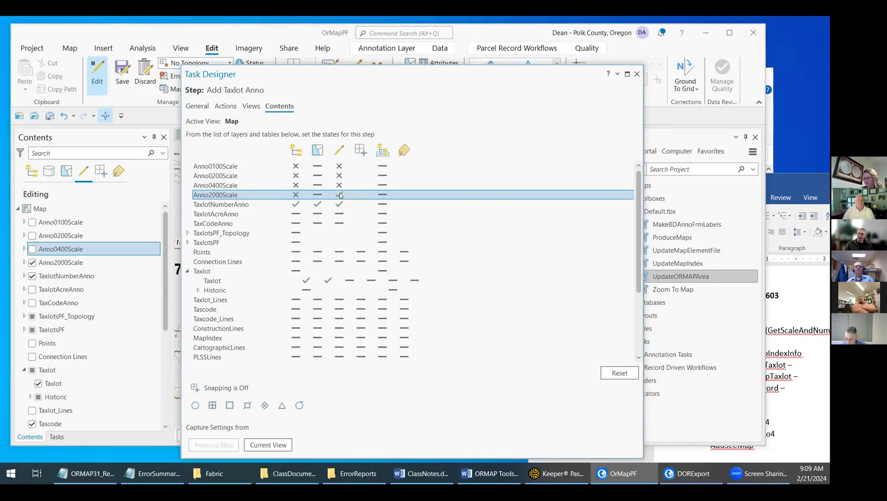
click(339, 194)
Return to the AddTaxlotAnno4 steps and capture the Calculate step's layer states from the previous step.
drag(304, 69, 334, 56)
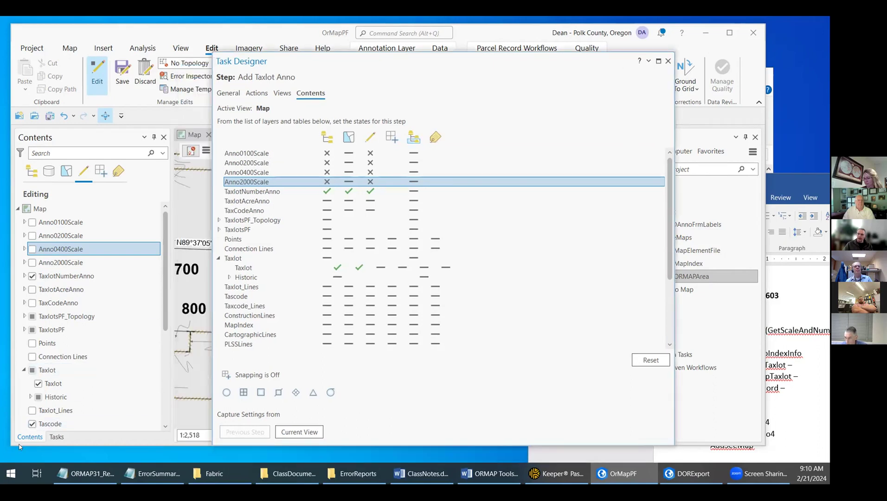
click(57, 437)
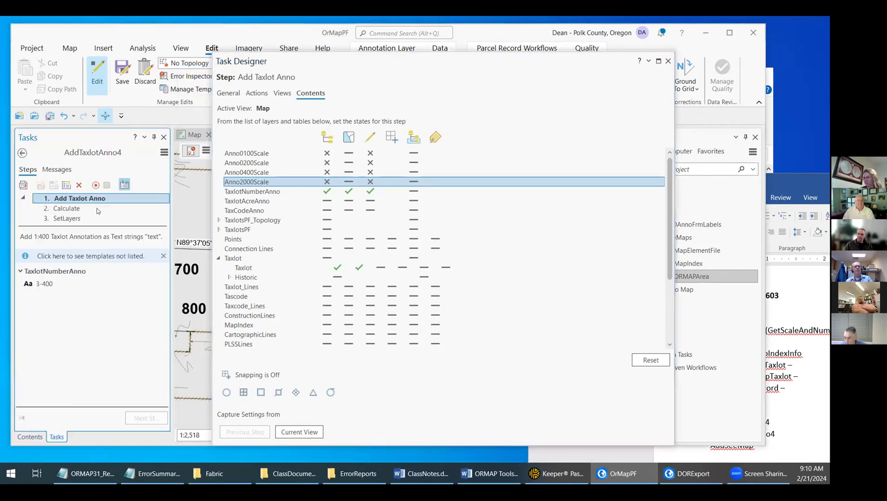
click(117, 214)
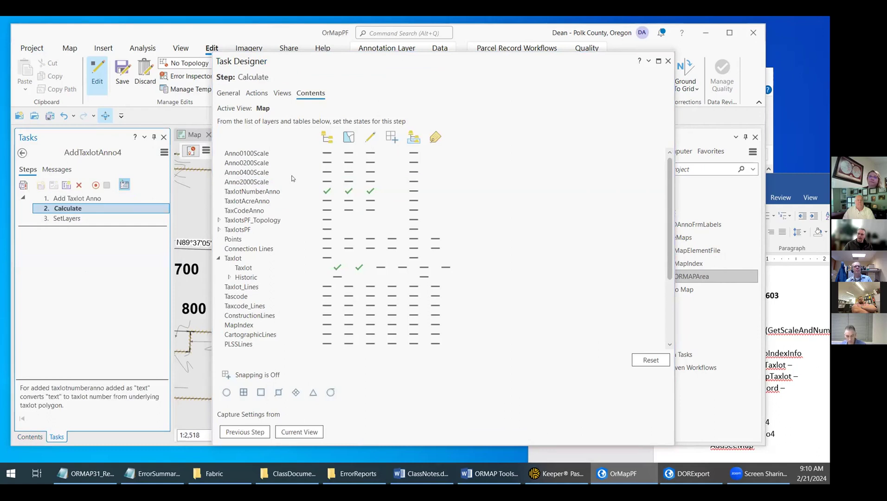
click(257, 434)
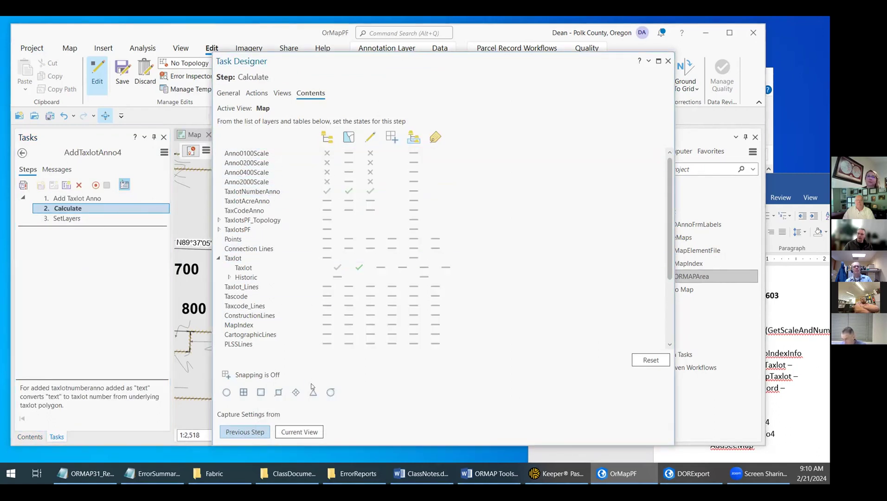
Show the layer states of the SetLayers step and examine its visibility, selection and editing settings for the annotation layers.
ctrl+click(133, 218)
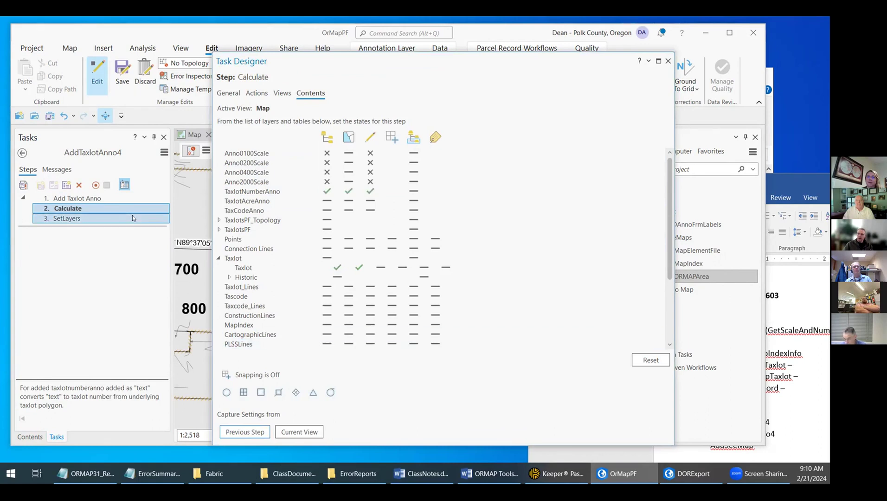
click(117, 222)
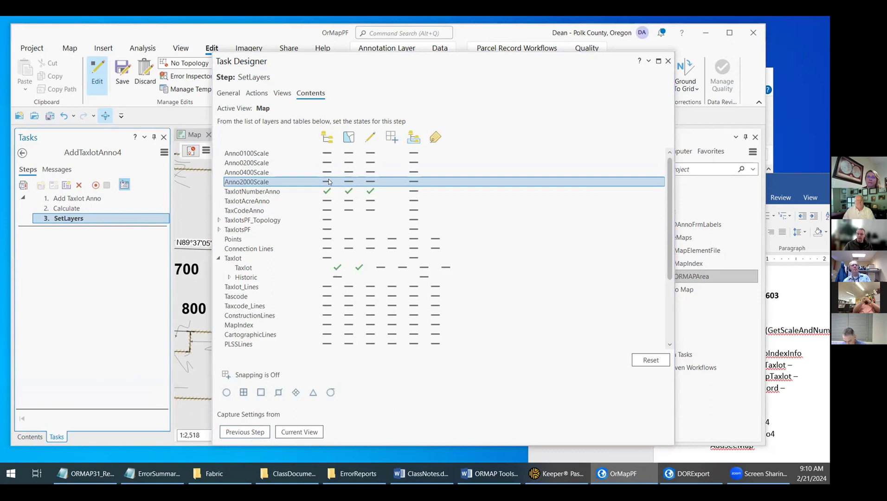
click(344, 193)
click(346, 201)
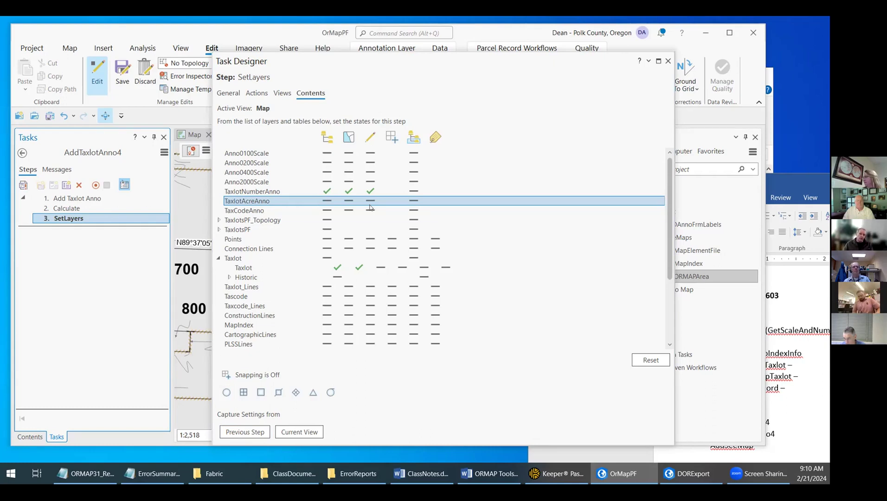
click(393, 192)
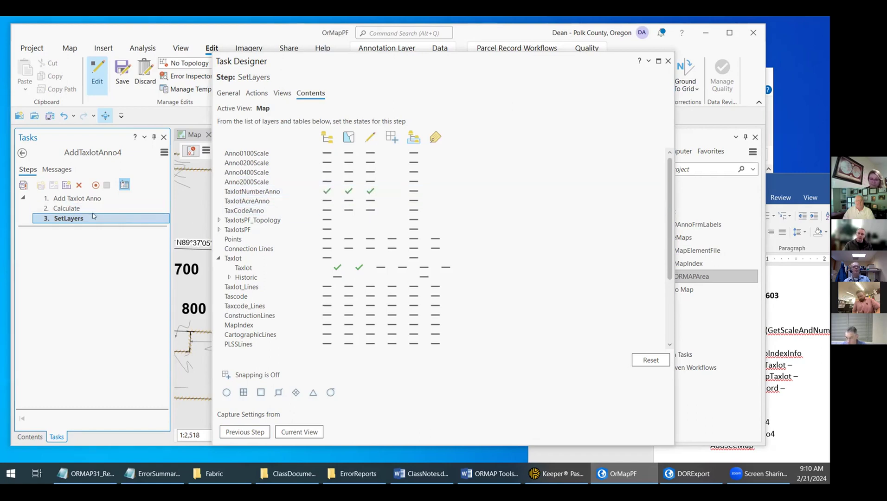
Show the actions of the Add Taxlot Anno step and examine its Create command.
click(91, 197)
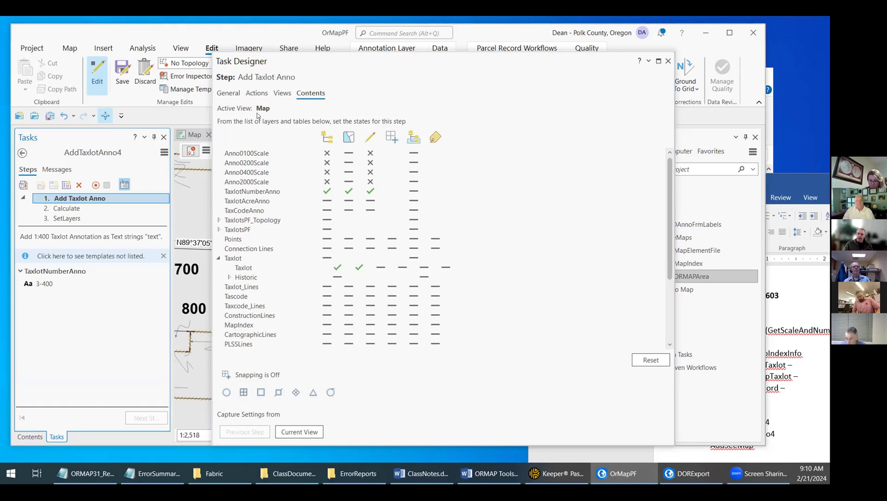
click(259, 93)
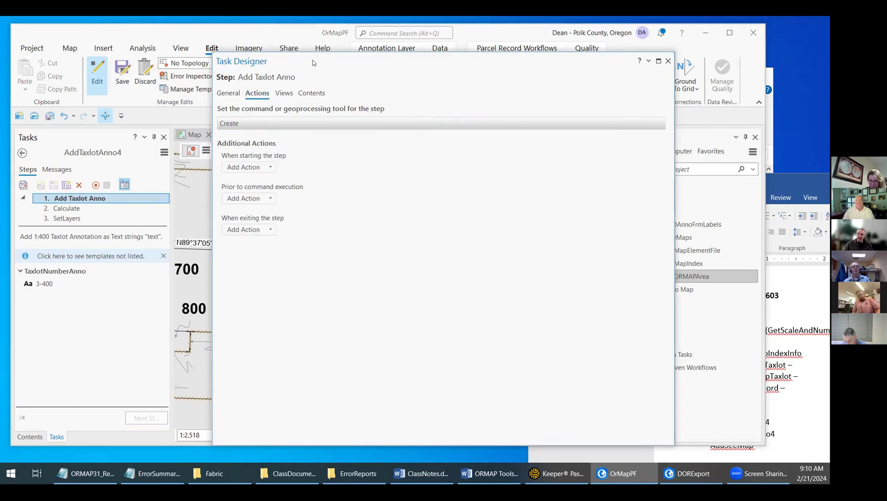
drag(315, 63, 351, 139)
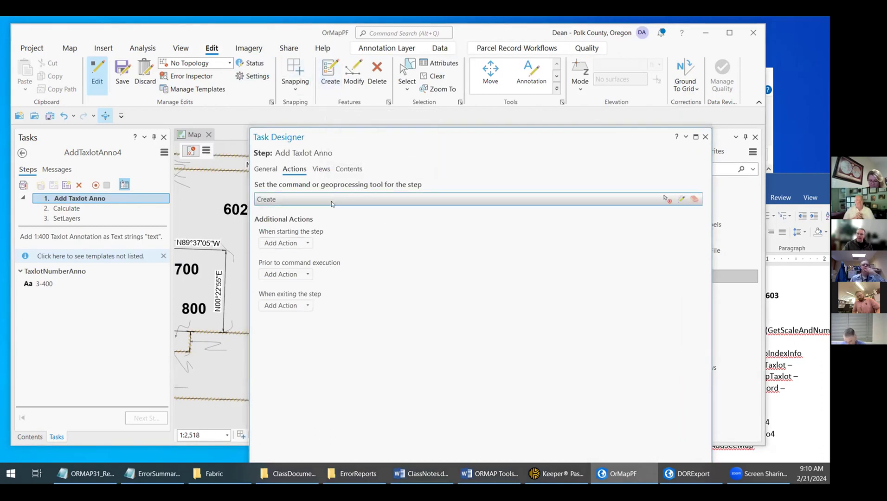
mouse_move(668, 200)
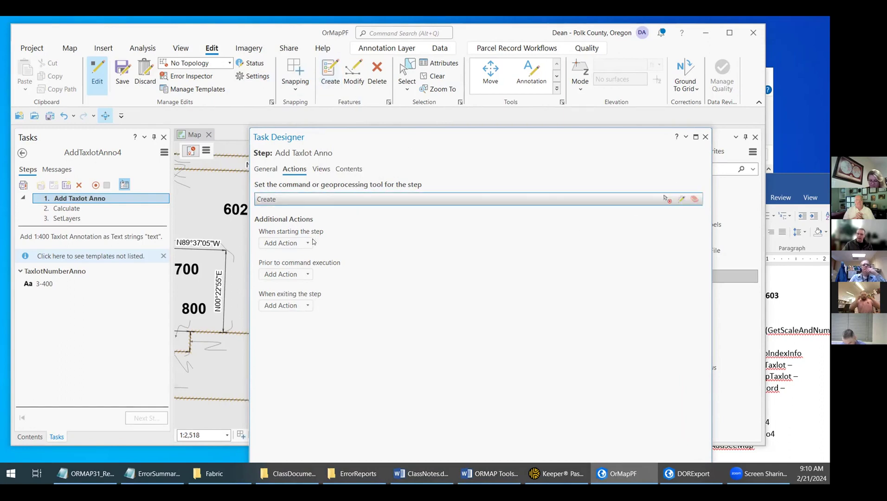
Examine the command and additional actions of the Calculate step, comparing them with those of the SetLayers step.
click(93, 209)
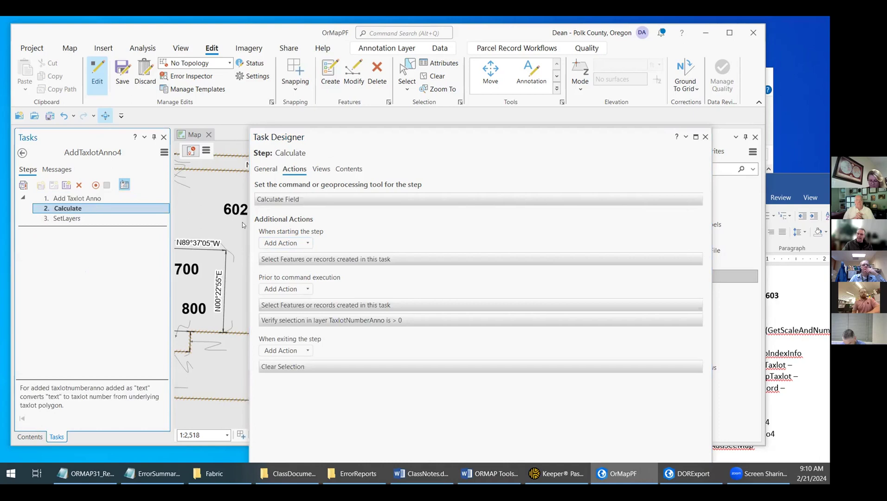
mouse_move(306, 197)
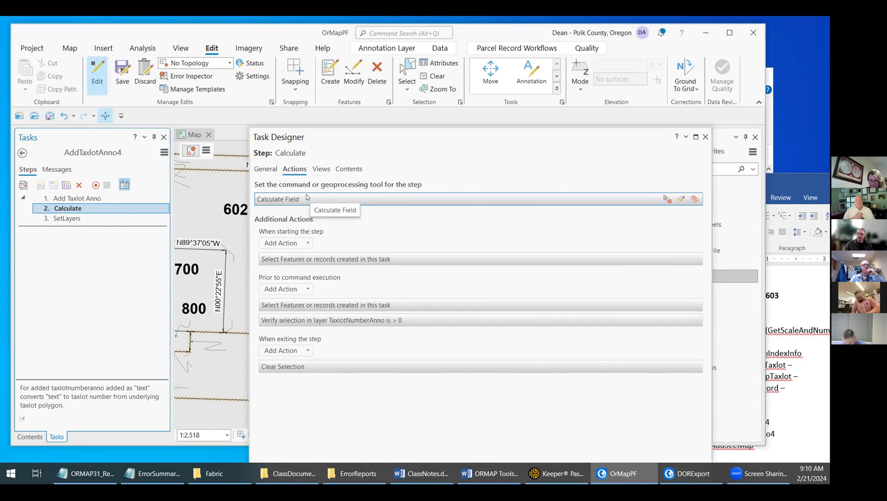
click(77, 222)
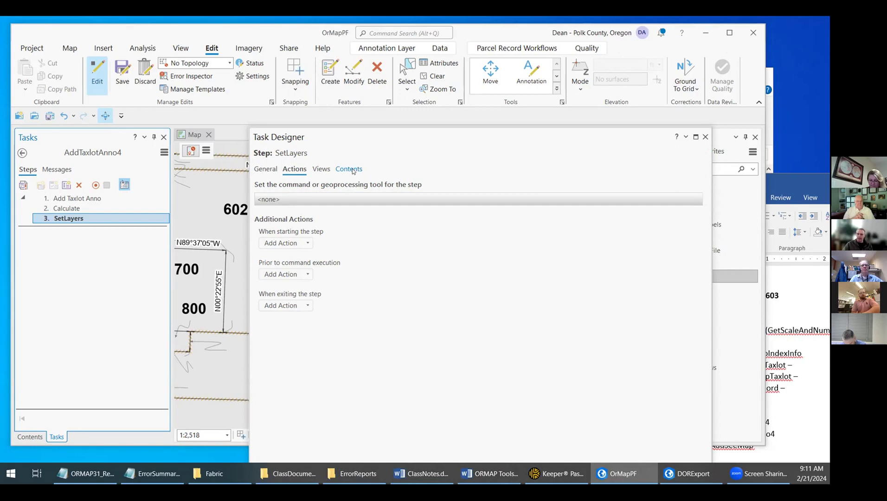
ctrl+click(75, 208)
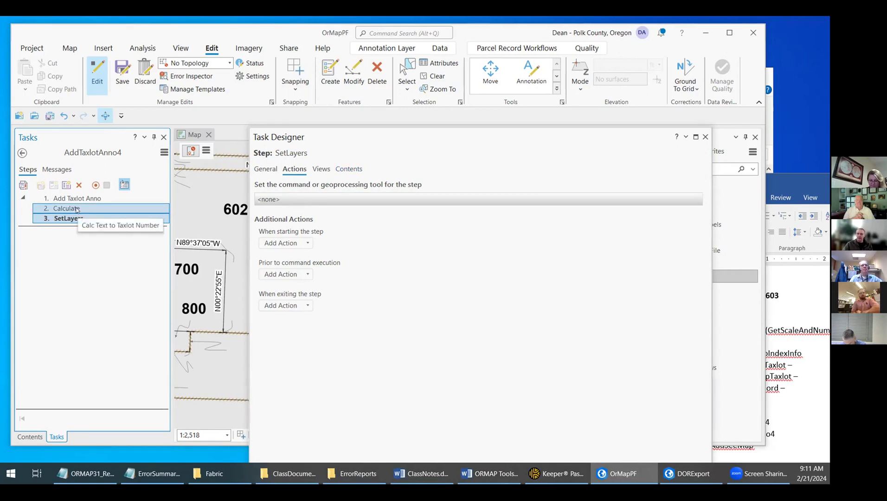
click(77, 209)
click(297, 307)
click(306, 324)
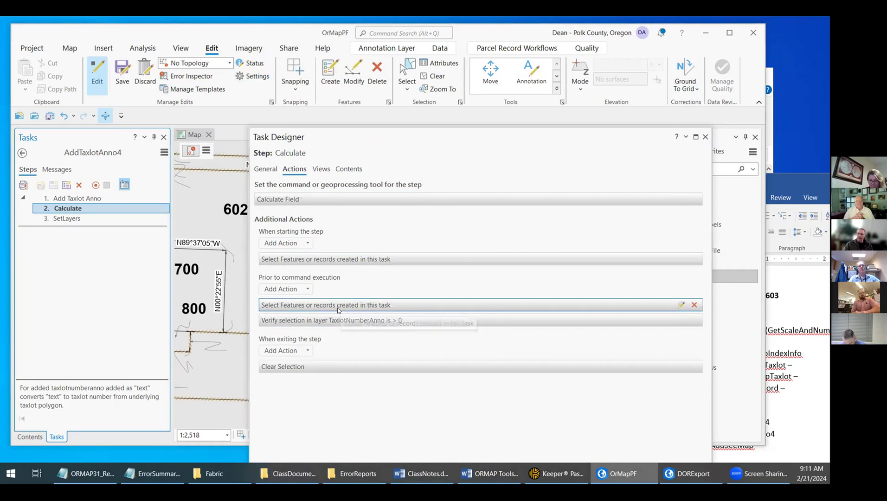
Close the Task Designer and run the AddTaxlotAnno4 task from the 1:400 Anno group.
click(706, 138)
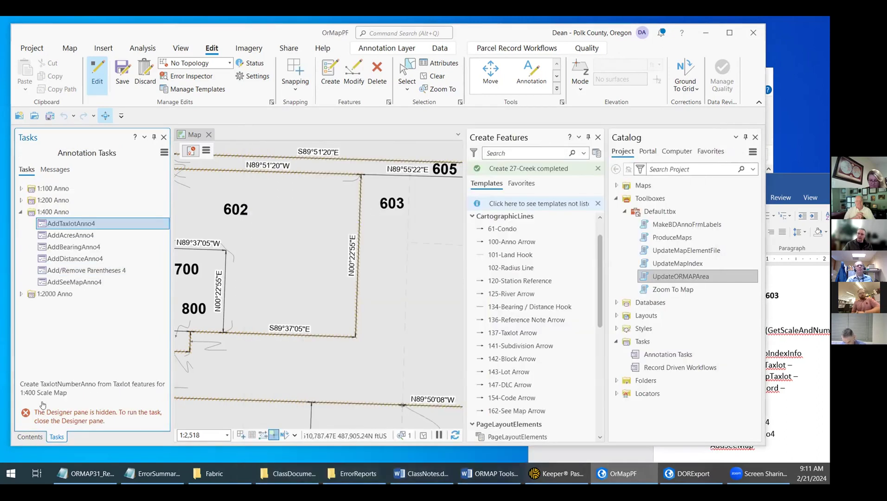
mouse_move(109, 223)
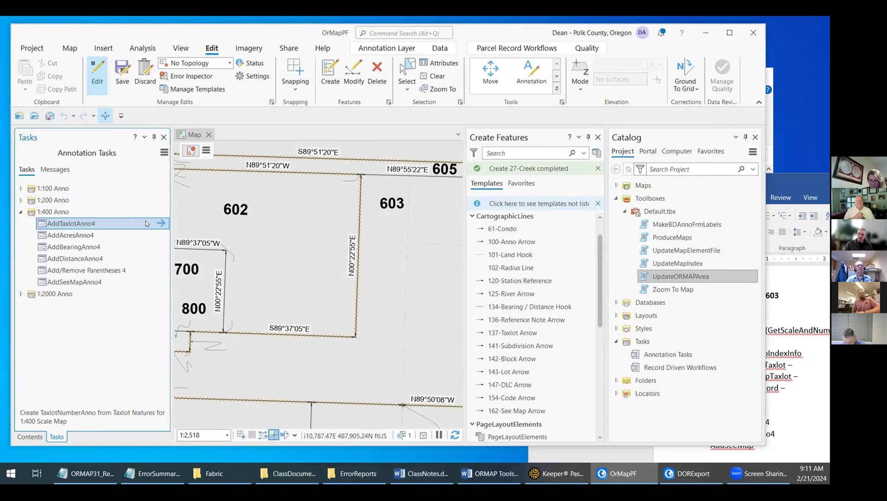
click(158, 222)
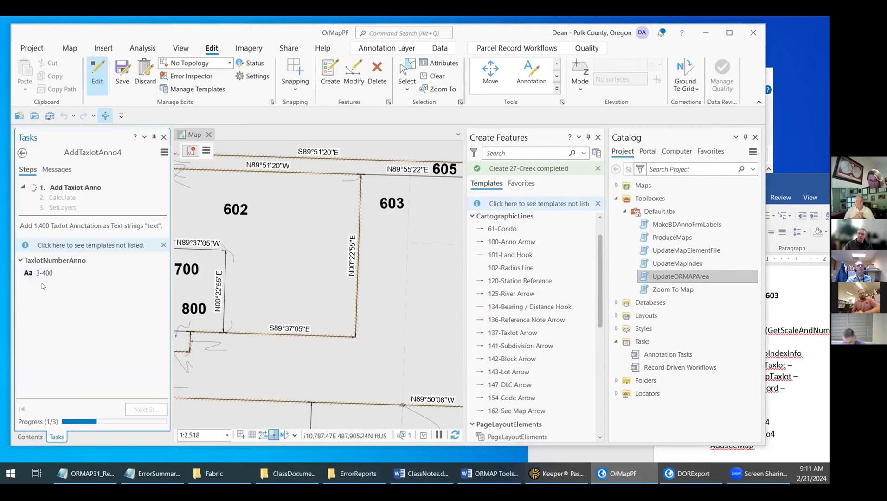
Place horizontal 3-400 "Text" annotations in taxlots 602 and 603, and proceed through the calculation that converts them to taxlot numbers.
click(45, 275)
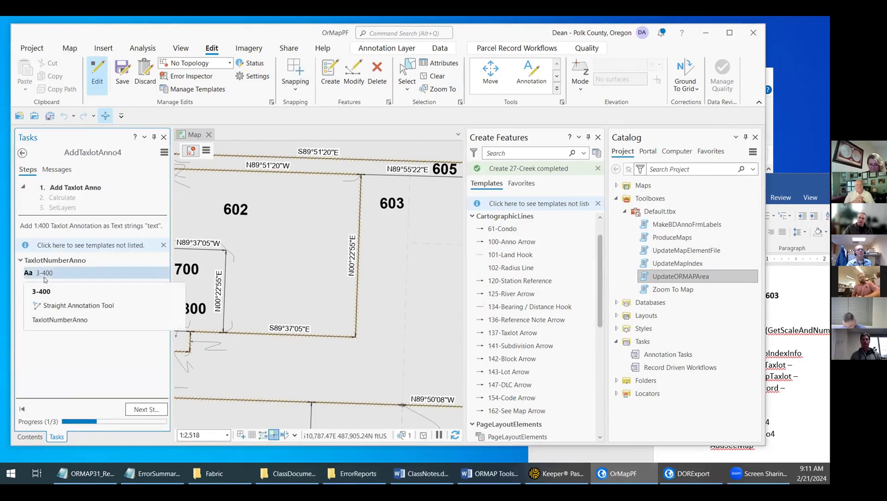
click(50, 277)
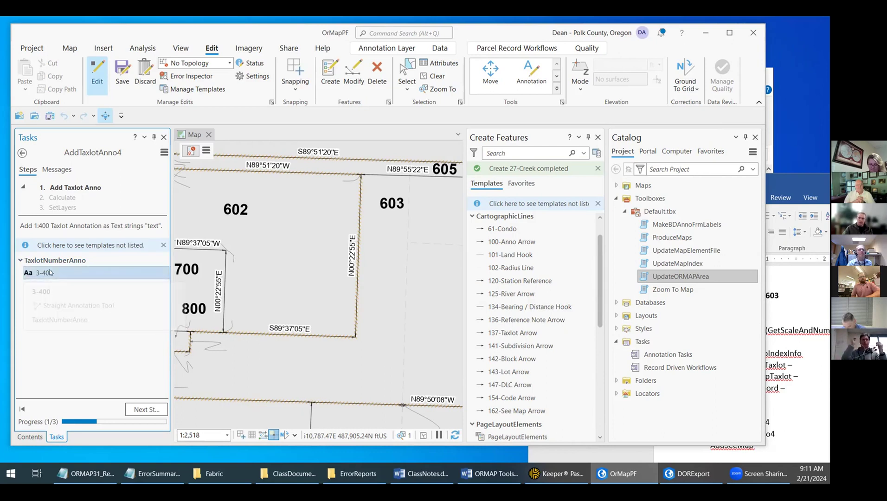
click(50, 273)
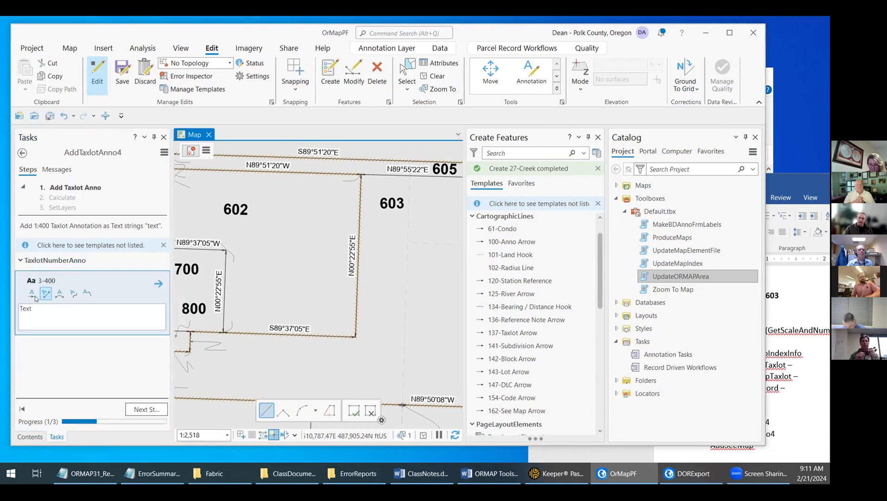
click(273, 213)
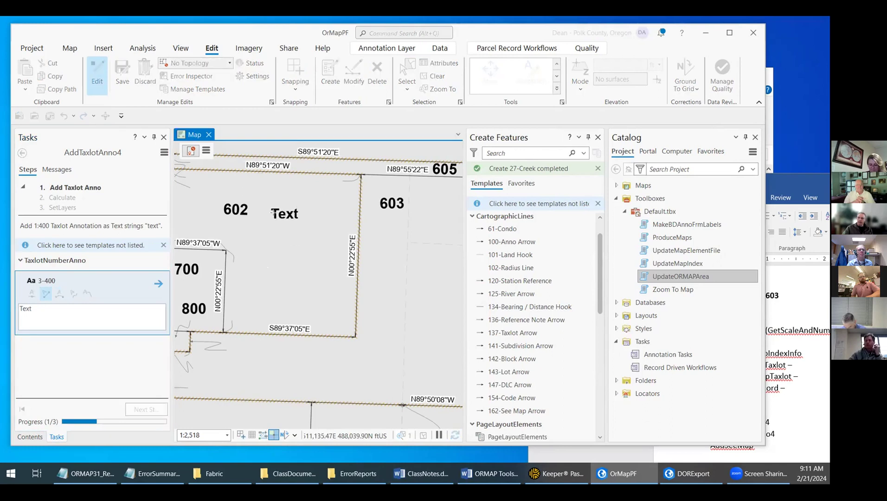
click(371, 235)
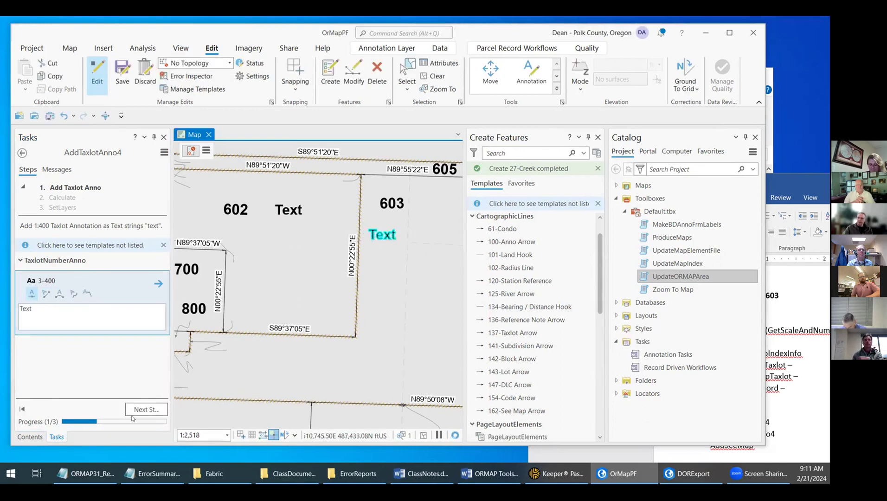
click(144, 409)
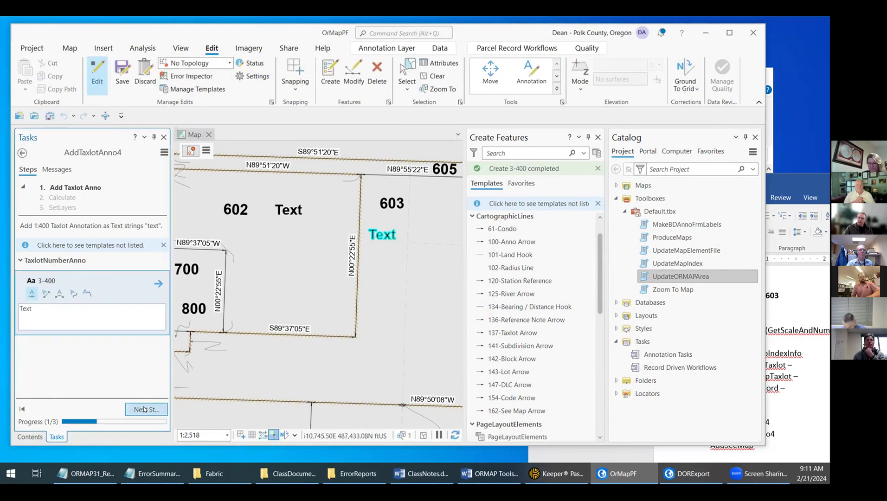
click(144, 409)
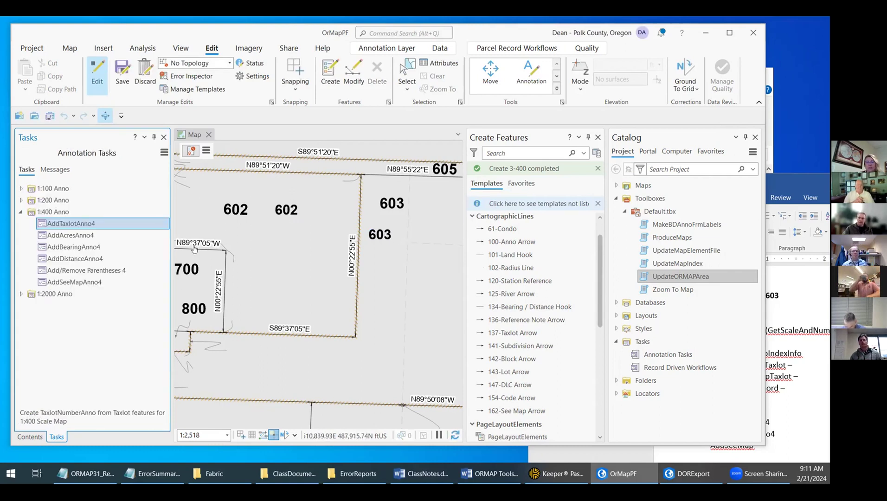
Run AddBearingAnno4, placing straight 34-Bearing/Distance "Text" annotations along taxlot 602's south and east lines and calculating their bearings.
click(137, 247)
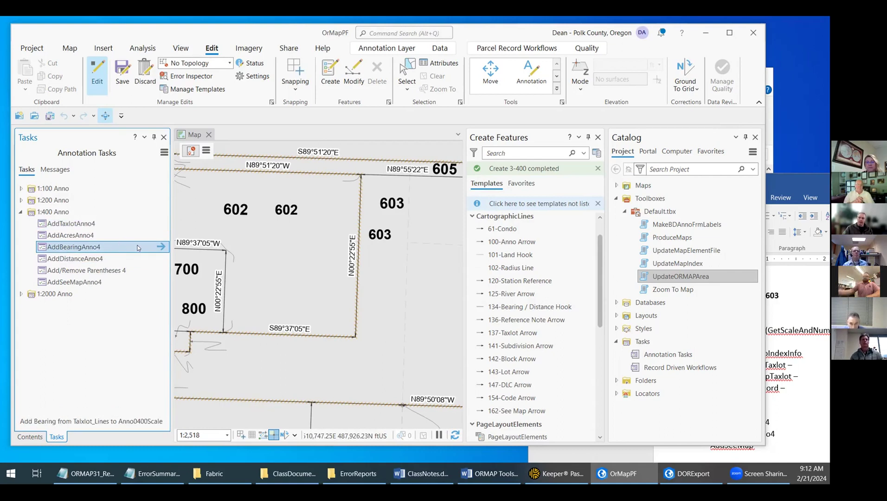
click(161, 247)
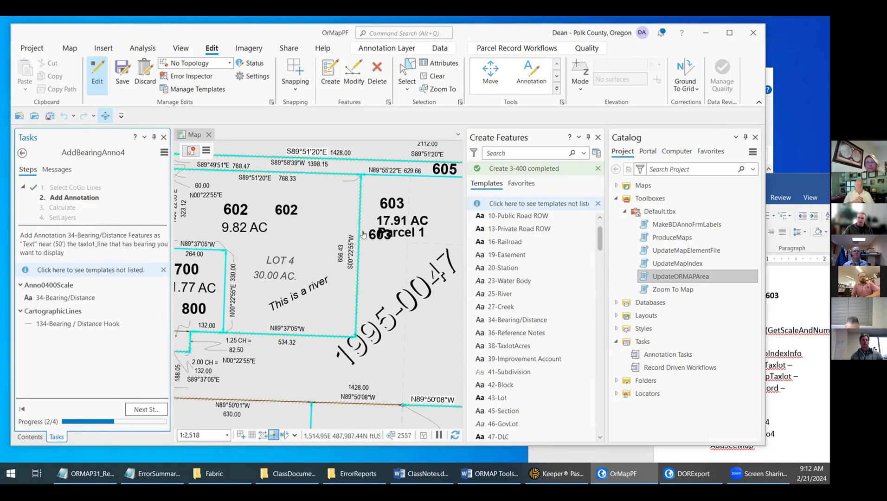
click(68, 298)
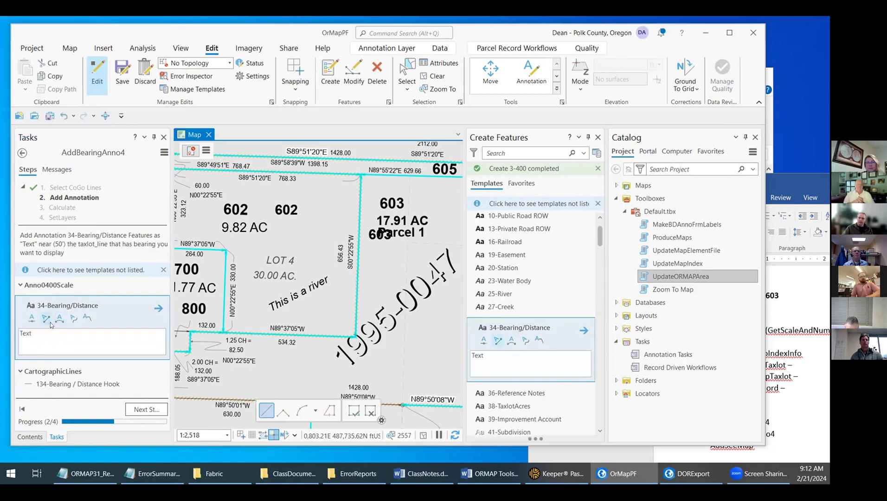
click(47, 319)
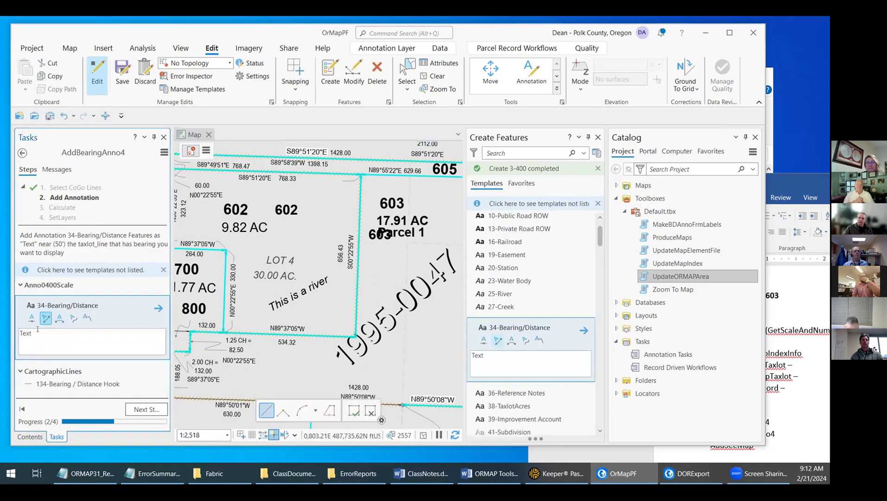
click(312, 329)
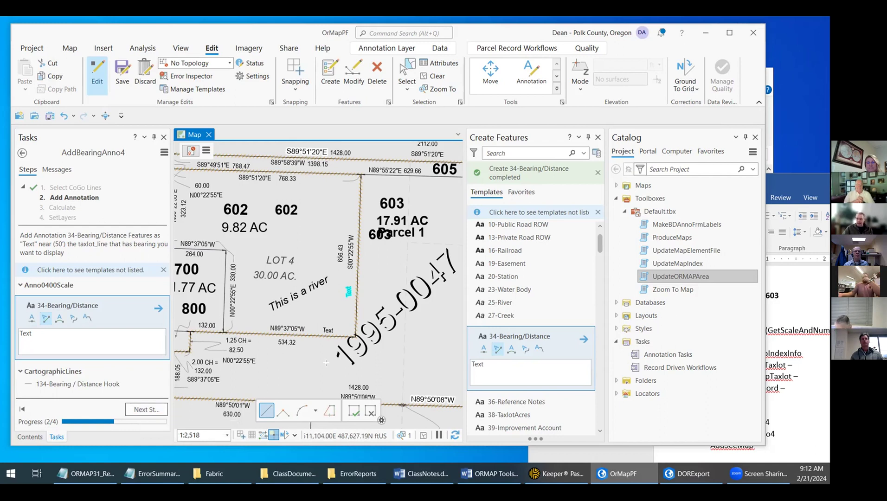
click(328, 331)
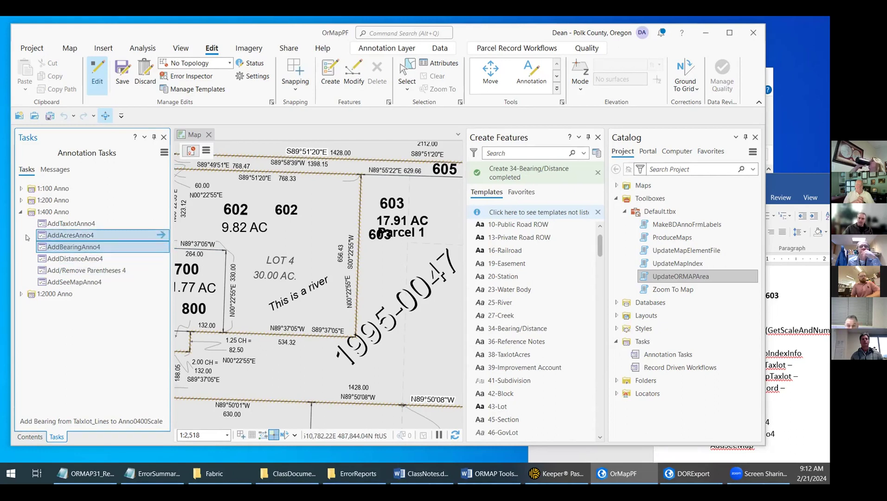
Select the new bearing annotation on the line between taxlots 602 and 603 and open its attributes.
click(30, 437)
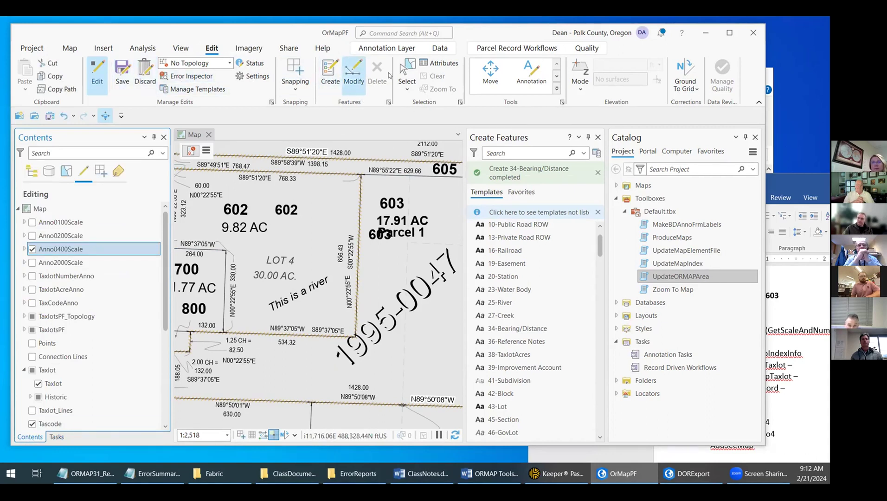
click(407, 74)
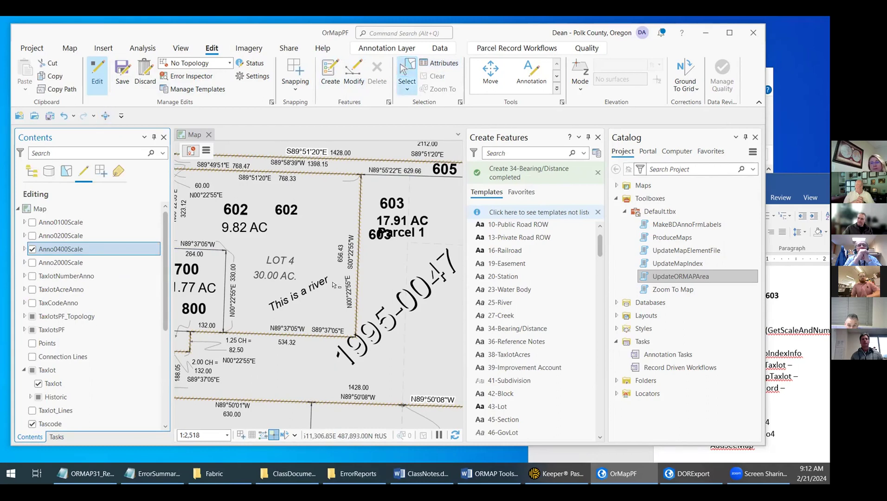
click(341, 313)
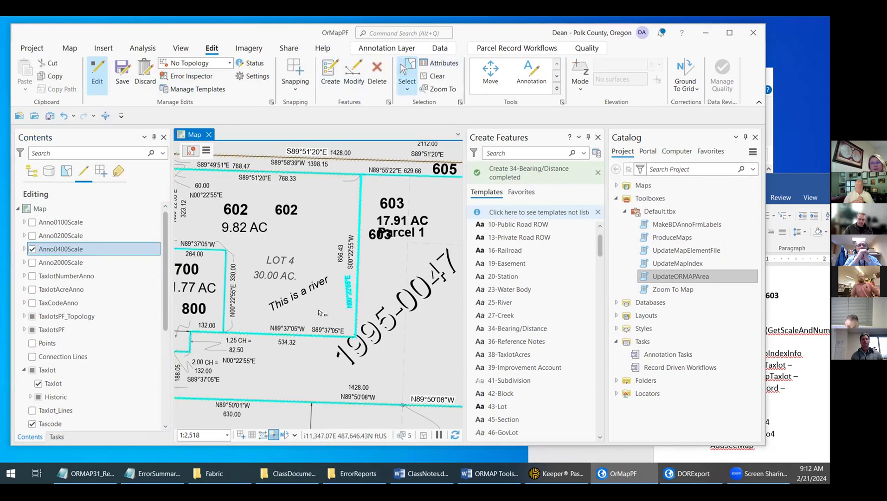
ctrl+click(318, 302)
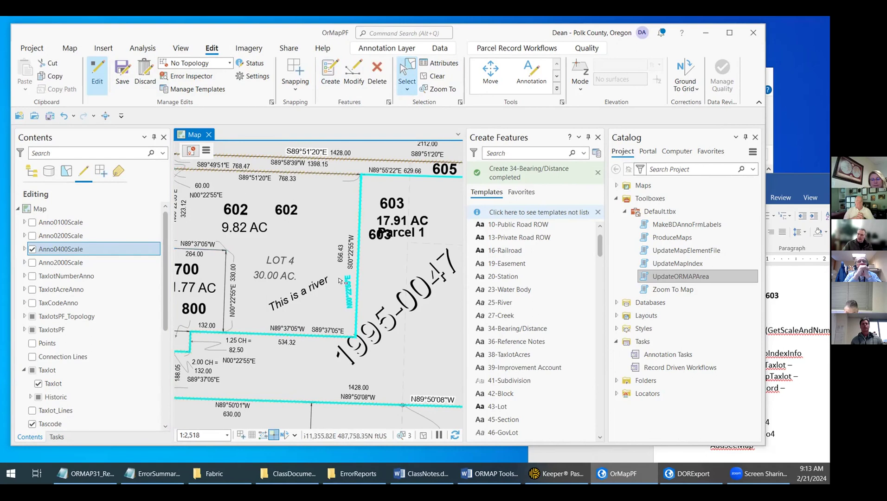
right_click(85, 250)
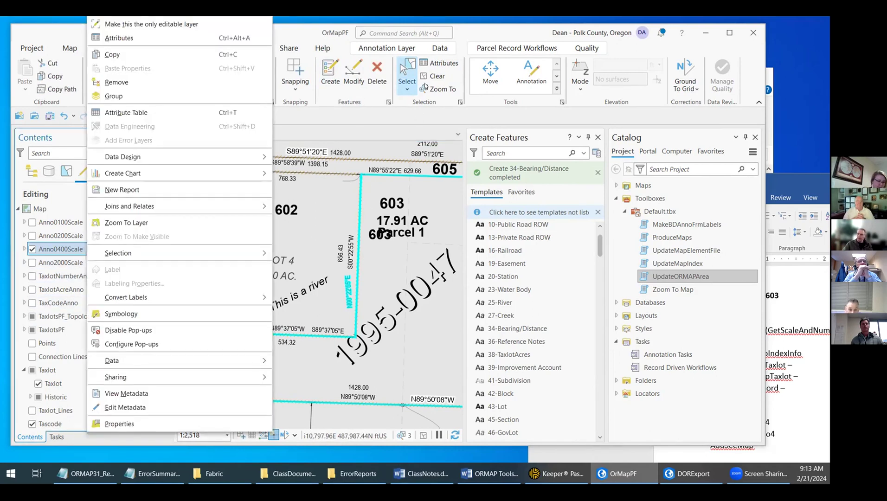
click(439, 67)
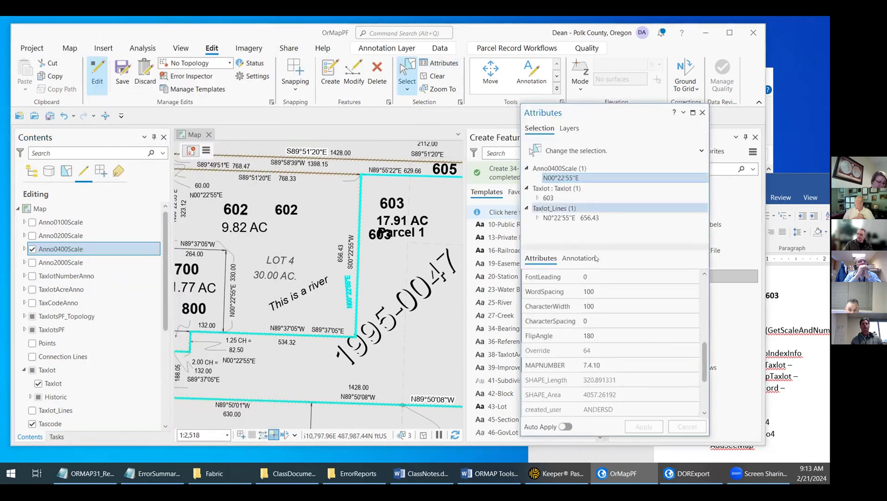
Inspect the bearing annotation's MAPNUMBER attribute, and close the Attributes and Create Features panes.
scroll(585, 334, down, 1)
click(584, 320)
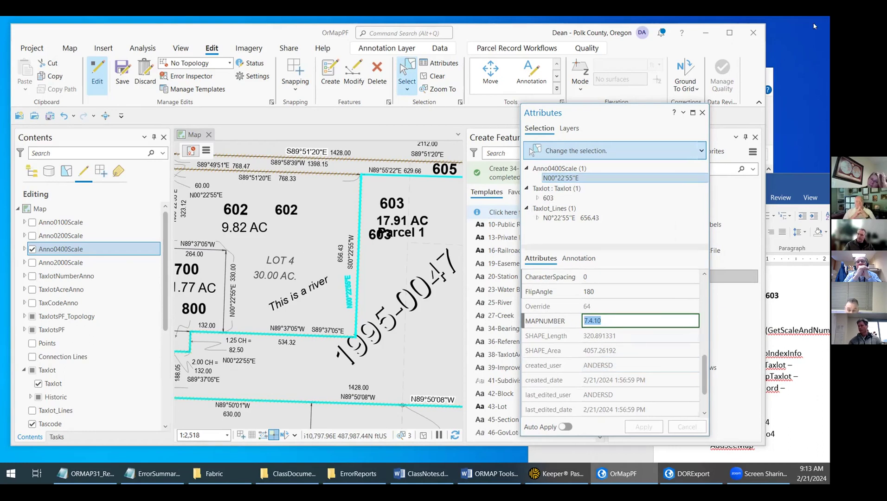
click(702, 113)
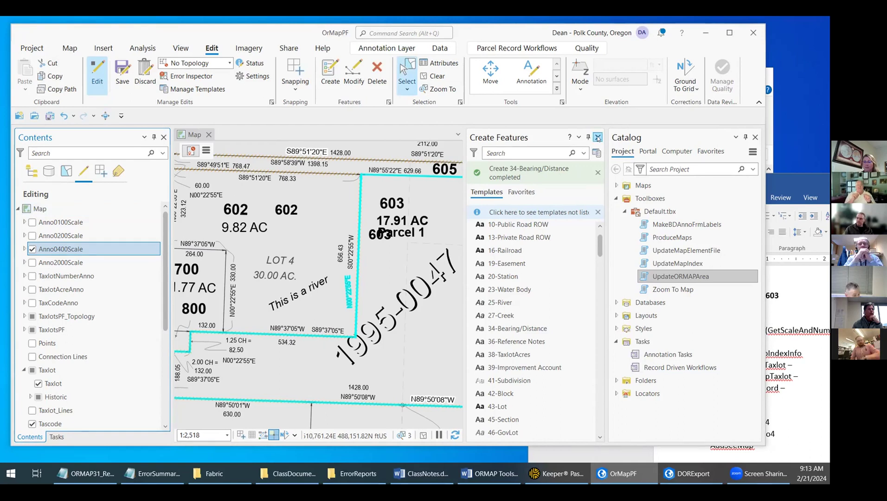
click(598, 138)
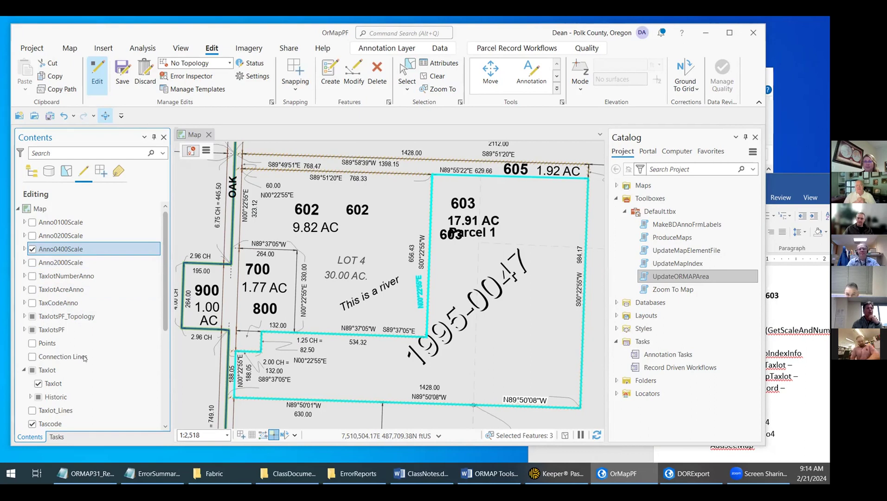
Open the AddBearingAnno4 task in the Task Designer and display the Calculate Field settings of its Calculate step.
click(57, 437)
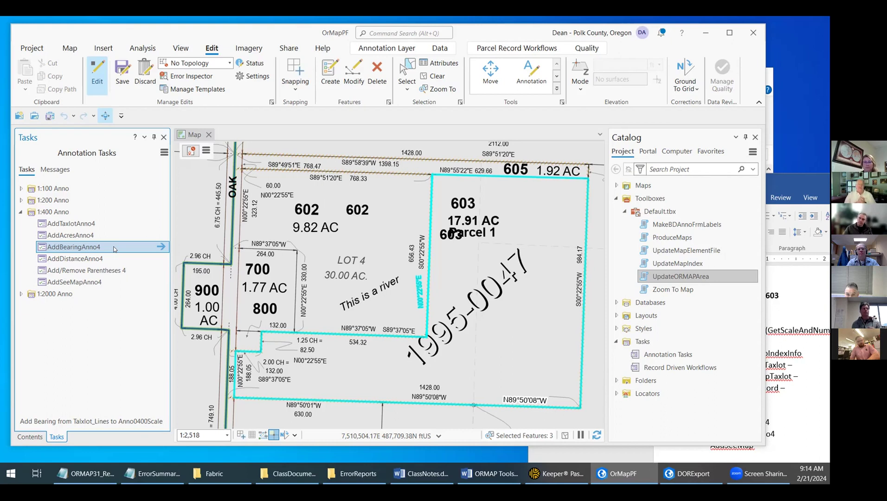
right_click(148, 247)
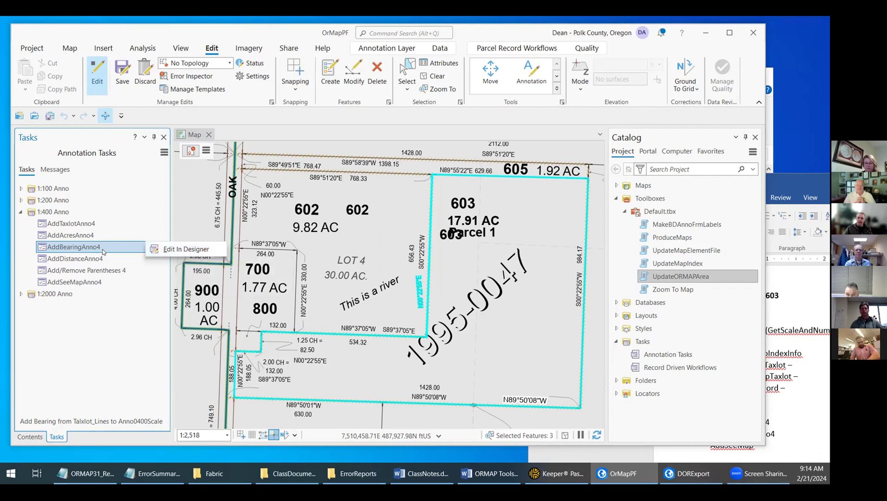
click(186, 249)
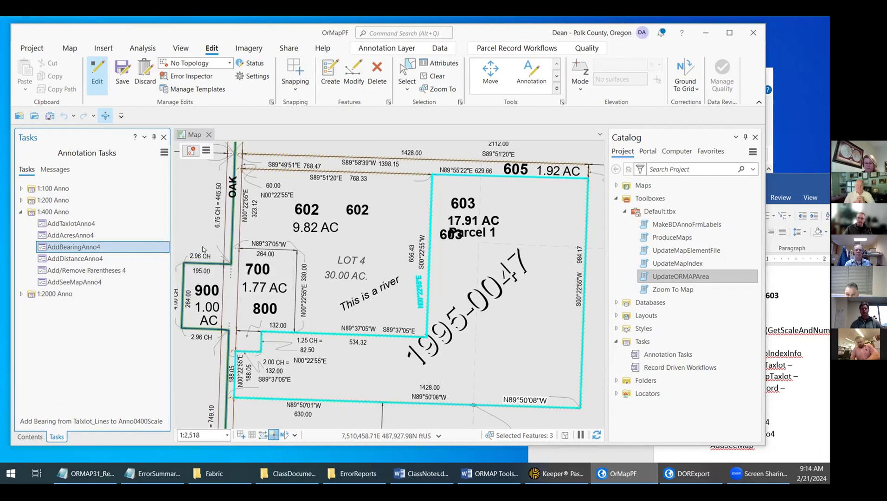
mouse_move(159, 259)
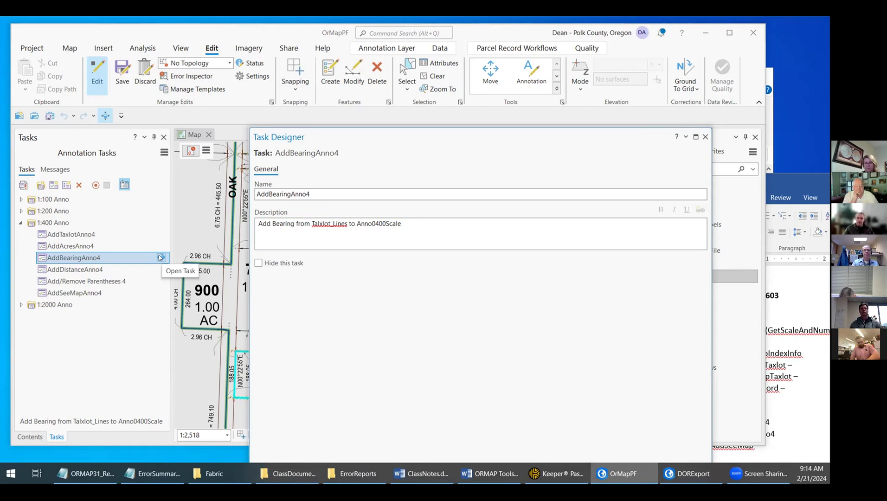
drag(369, 137, 356, 128)
click(160, 258)
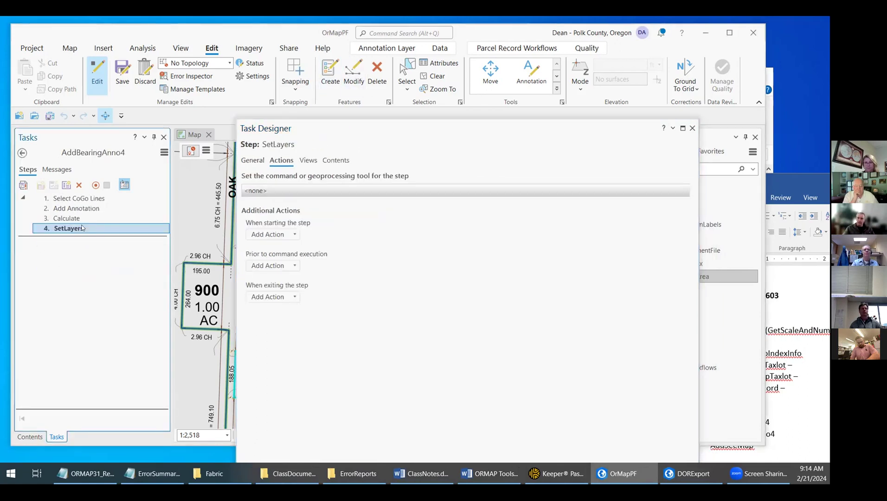
click(105, 208)
click(101, 219)
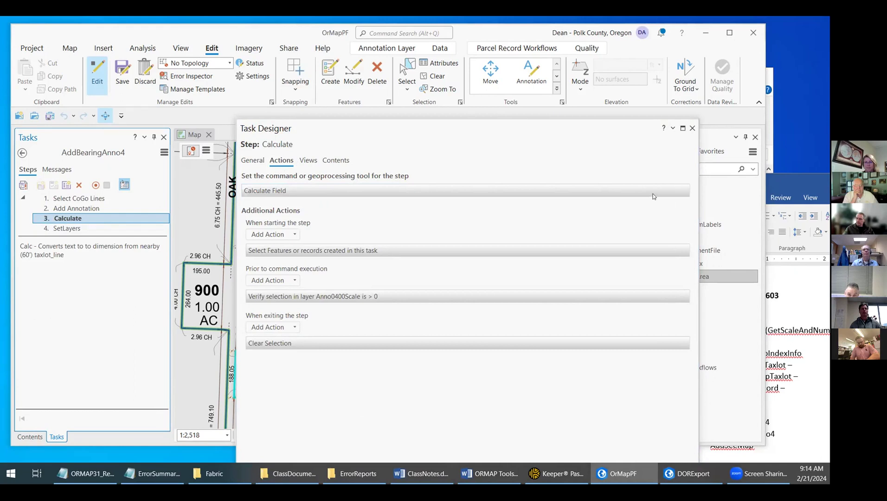
click(669, 191)
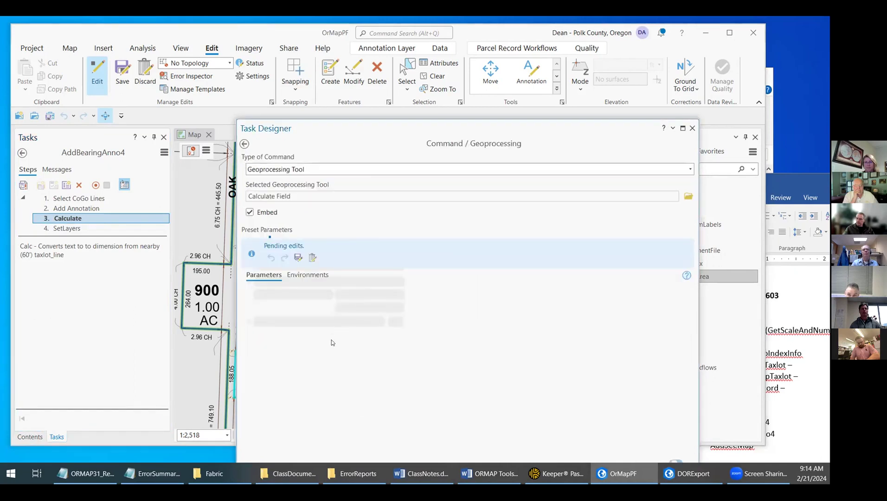
Examine the TextString expression code, especially the CreatedByRecord variable lines, and close the Task Designer.
scroll(402, 356, down, 8)
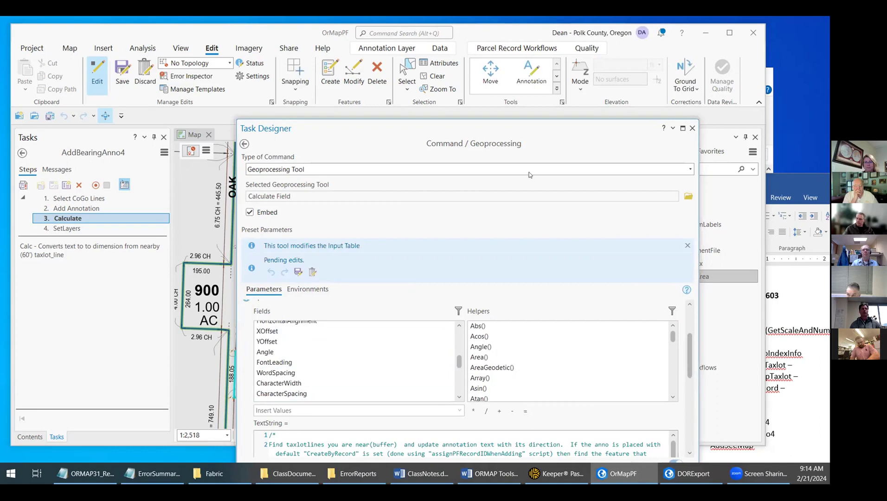
drag(486, 129, 423, 43)
drag(627, 263, 627, 330)
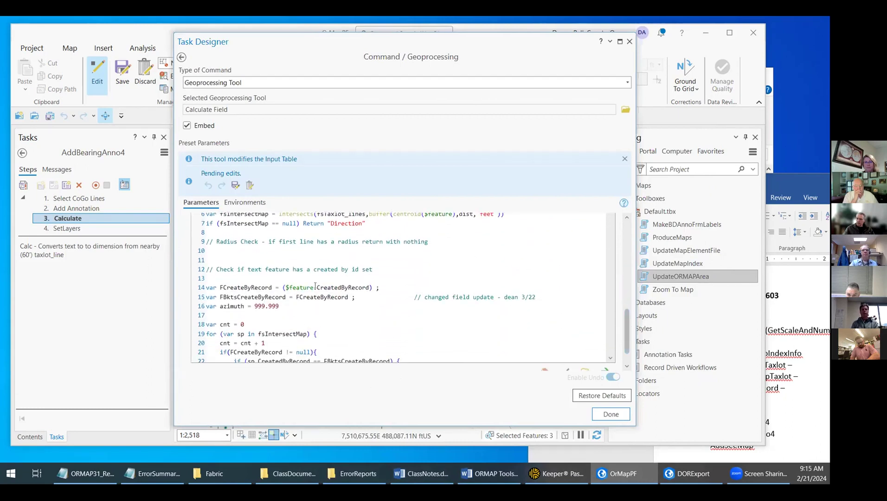
drag(208, 281, 428, 283)
click(428, 283)
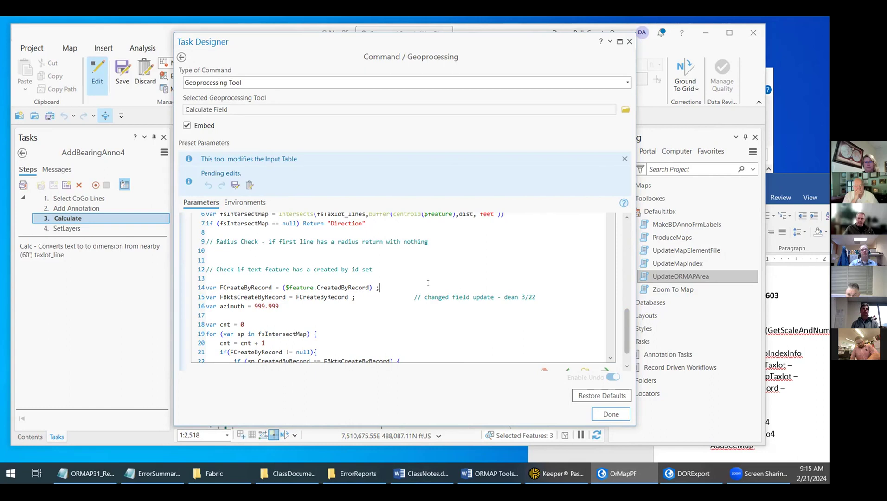
scroll(371, 293, down, 5)
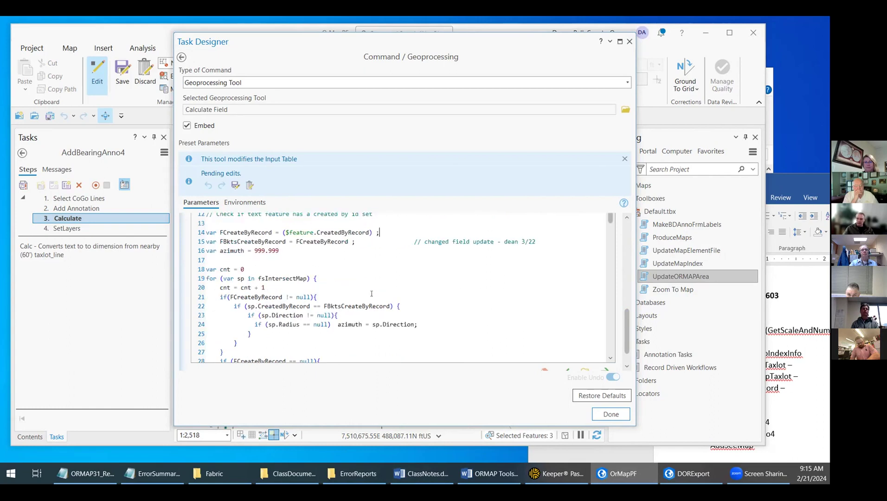
scroll(379, 289, up, 5)
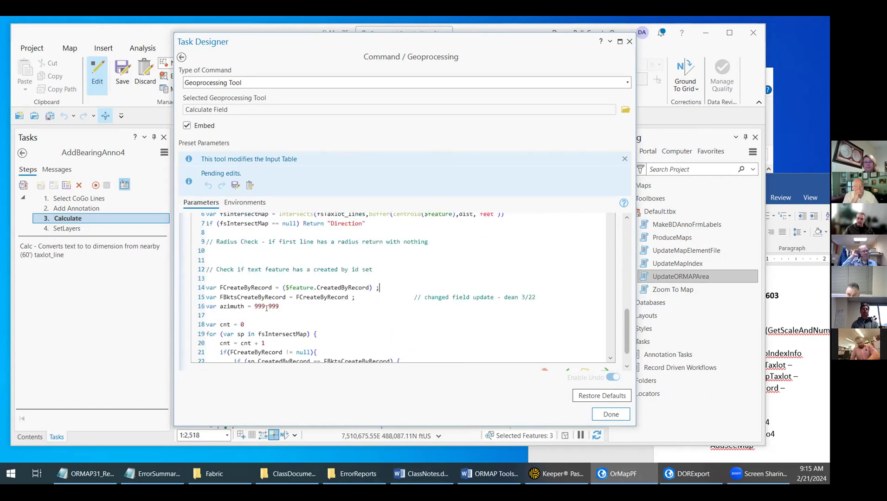
drag(208, 298, 357, 300)
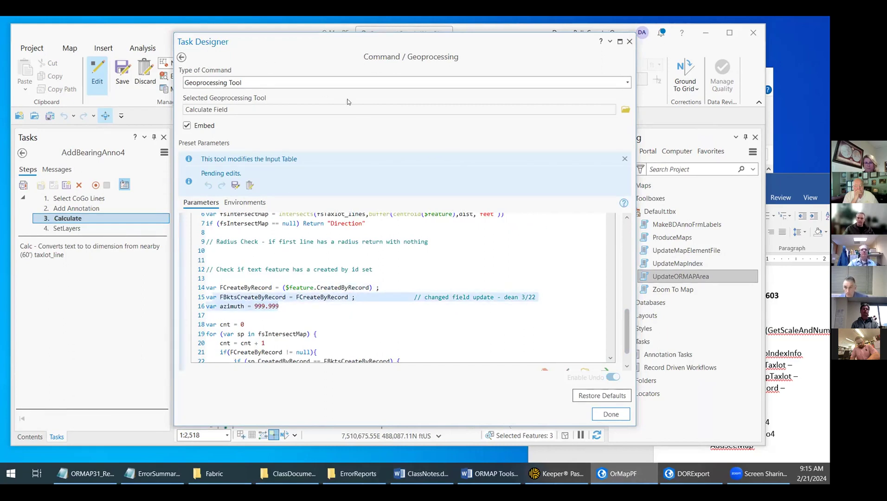
drag(311, 45, 347, 94)
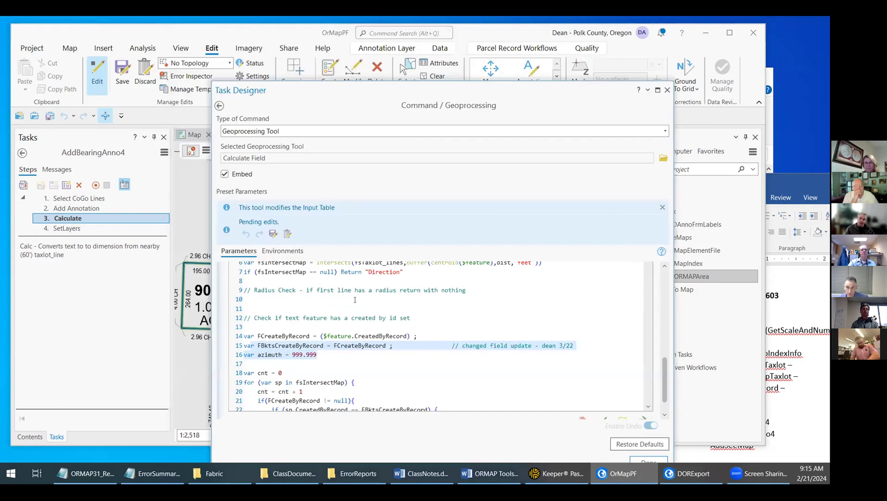
click(667, 89)
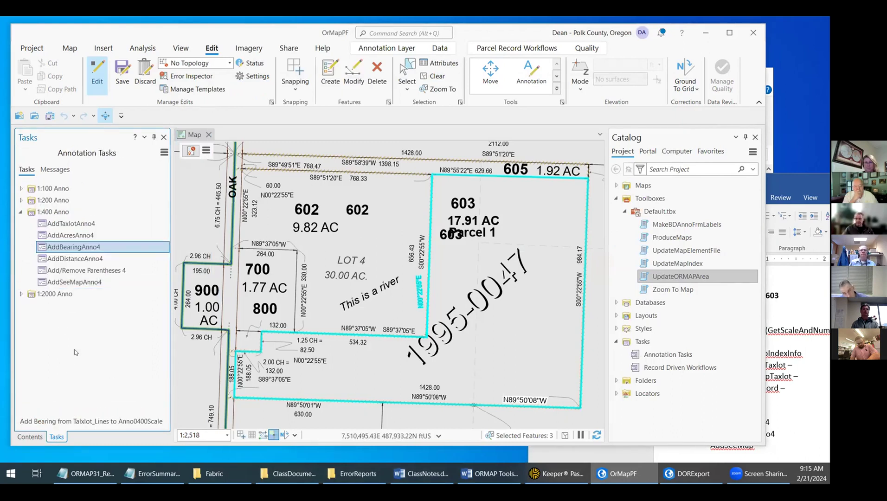
Run the Add/Remove Parentheses 4 task on the selected bearing annotation along the line between taxlots 602 and 603.
mouse_move(103, 250)
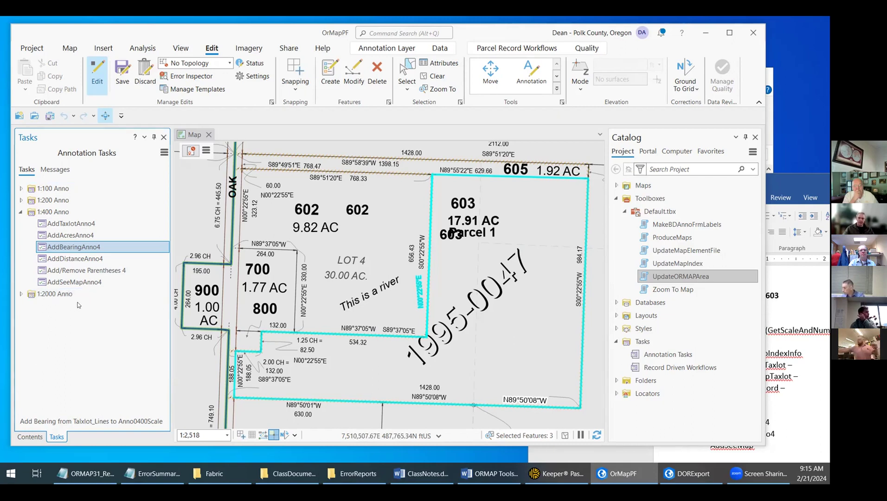
click(119, 272)
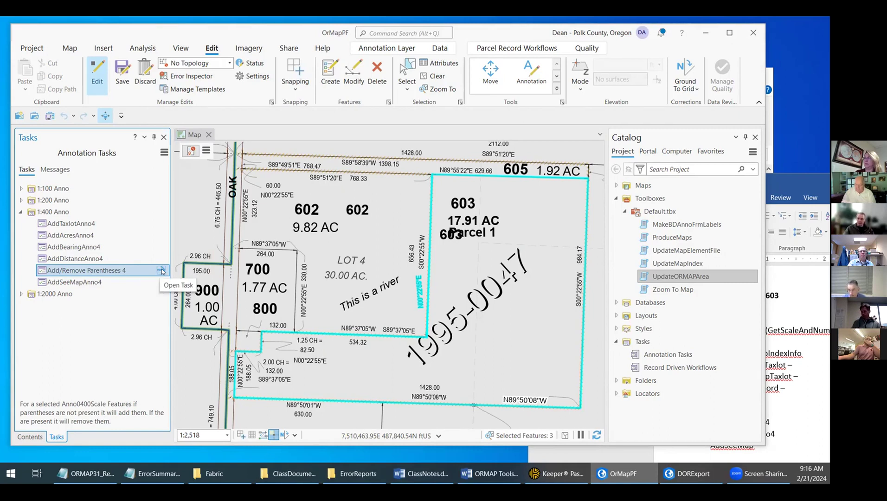
click(161, 270)
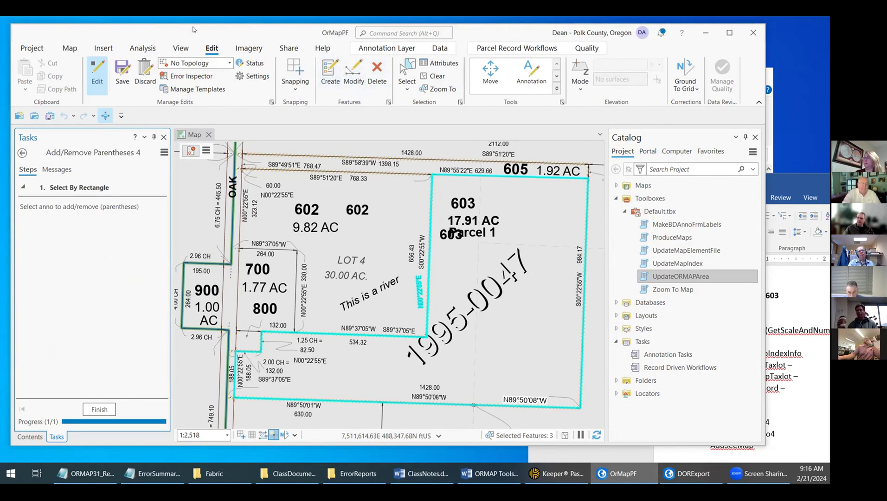
click(407, 70)
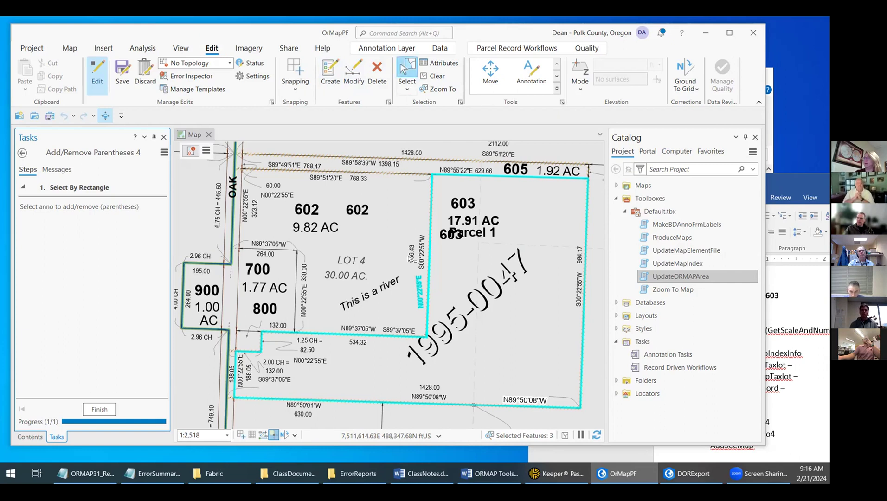
click(411, 258)
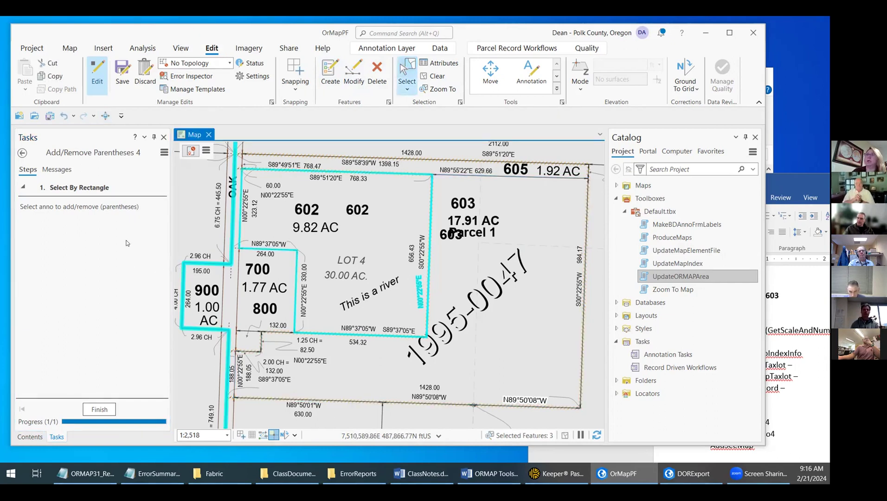
click(99, 410)
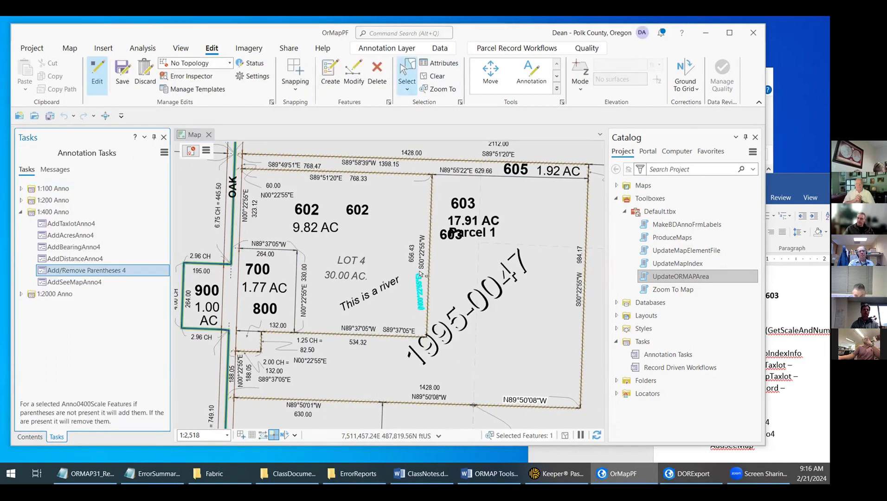
scroll(421, 308, up, 3)
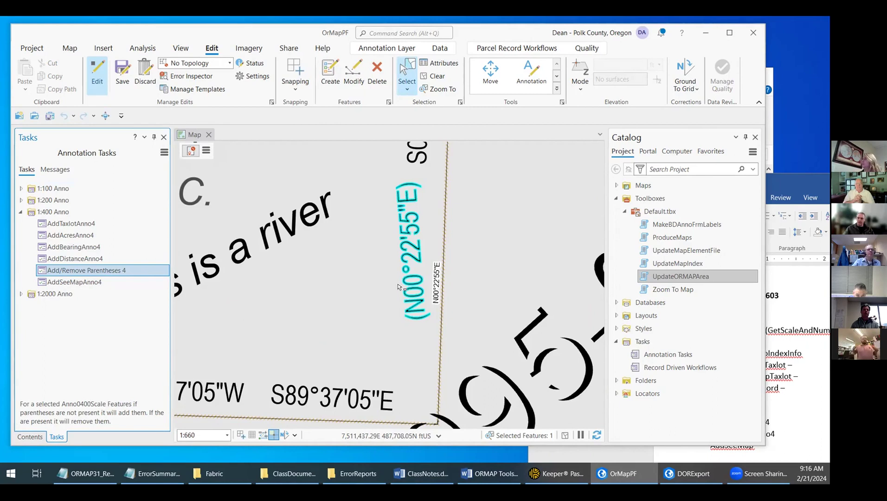
scroll(399, 287, down, 3)
scroll(399, 287, down, 2)
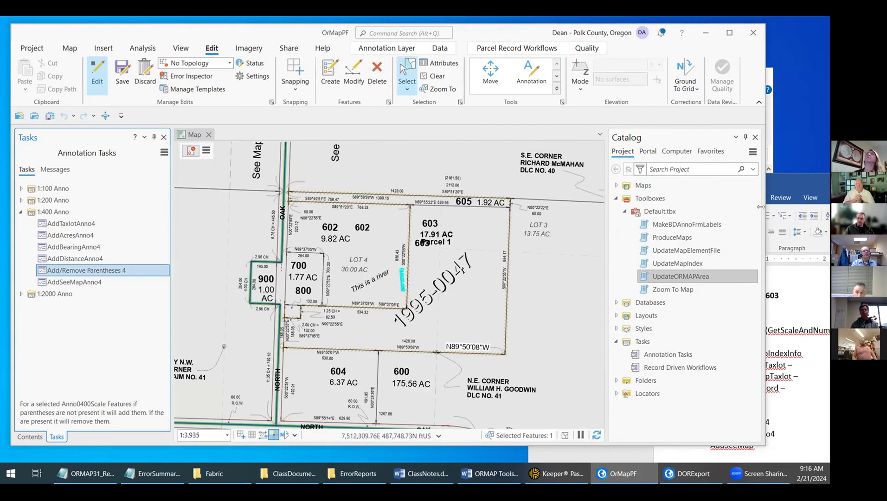
Switch to the ClassNotes.docx Word document, review its demo list down to the Addins and Tools sections, and move its window off the map.
click(785, 168)
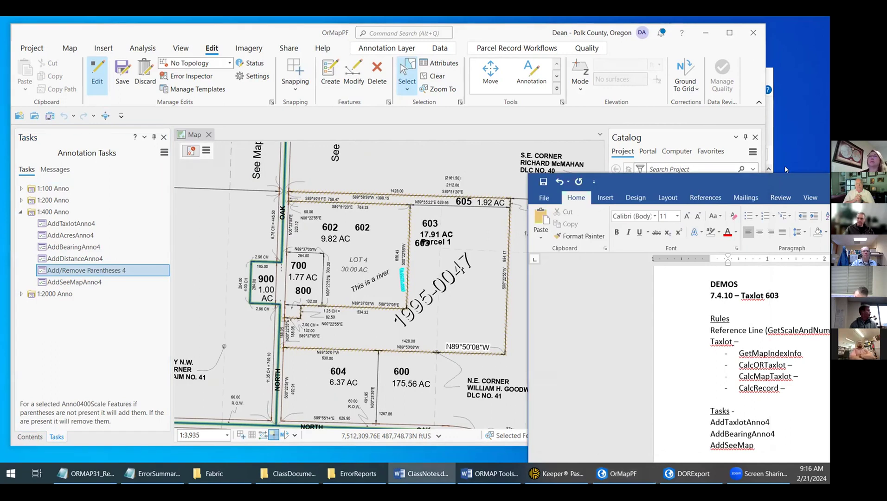
drag(781, 182, 648, 64)
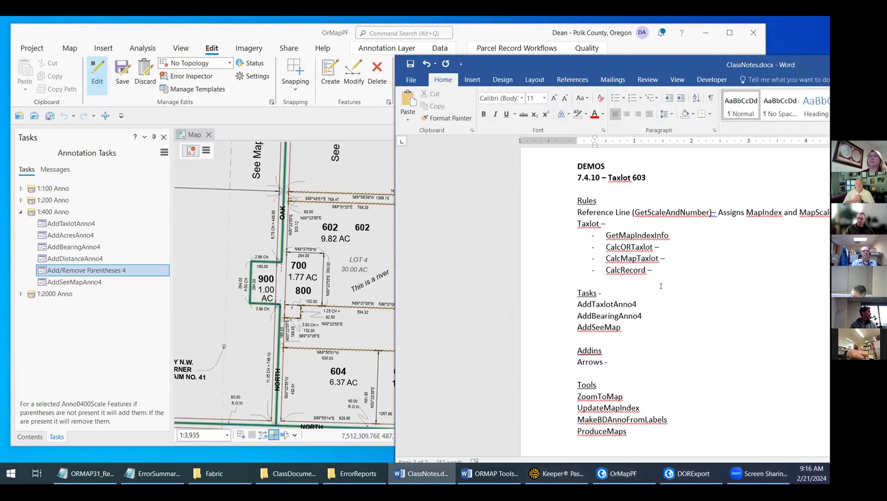
scroll(661, 286, down, 5)
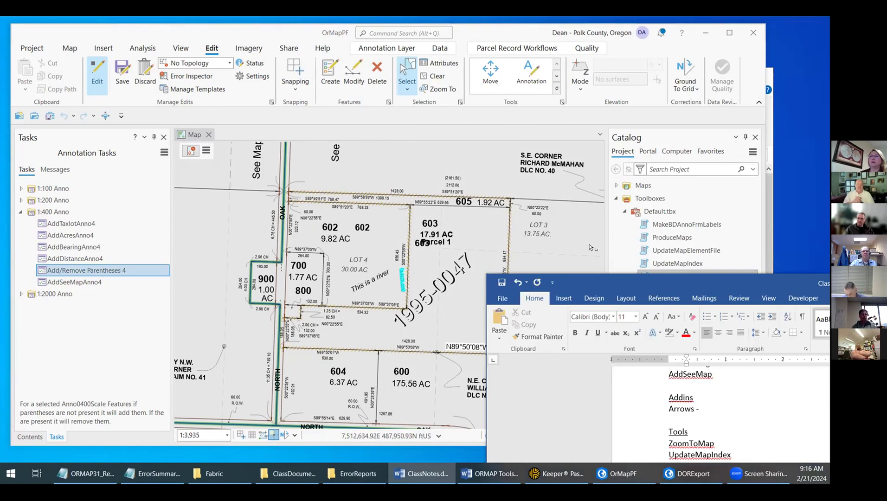
drag(610, 281, 682, 299)
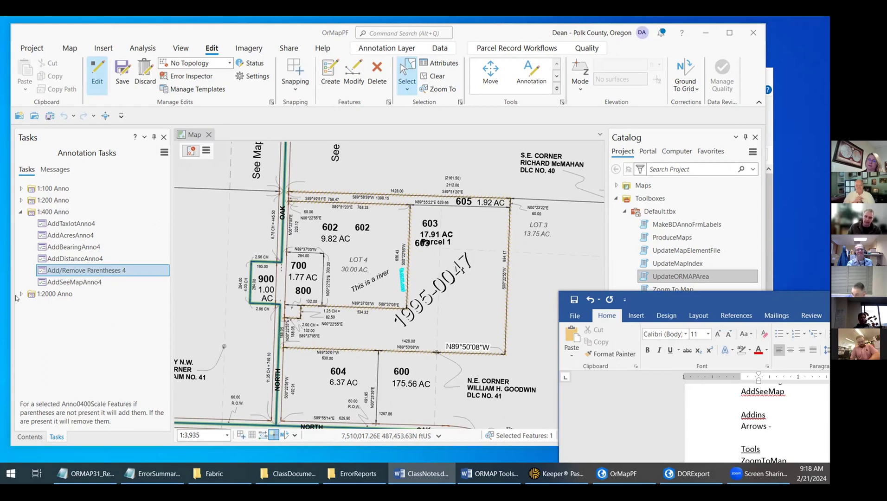
Open the 1:400 Anno task group in the Task Designer.
click(20, 213)
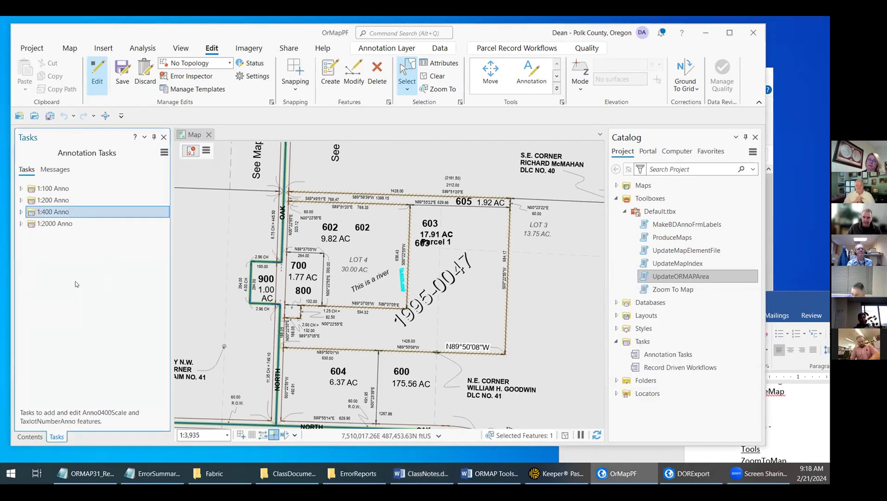
click(20, 212)
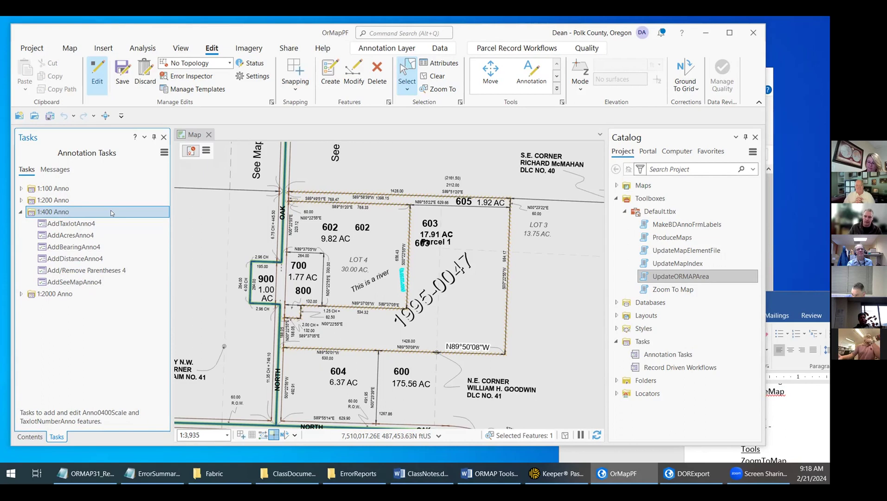
right_click(138, 211)
click(164, 153)
click(165, 153)
click(211, 149)
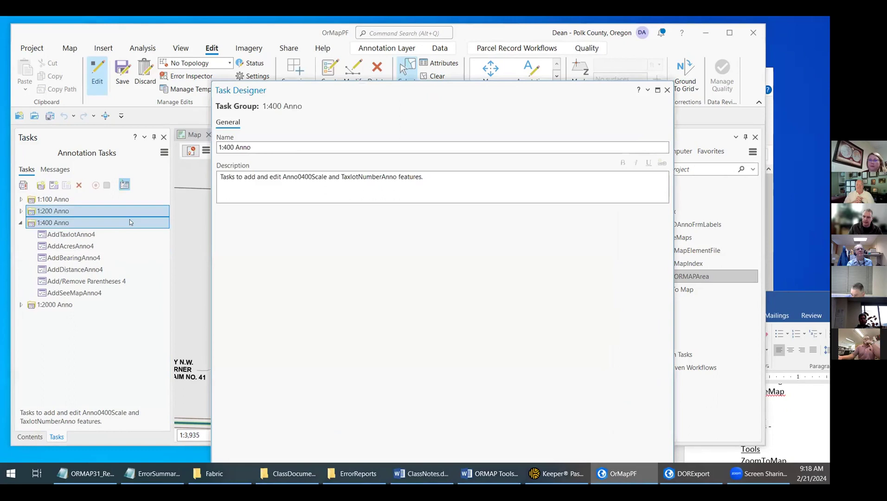
Add a new task named EditAnno400 to the 1:400 Anno group.
right_click(131, 223)
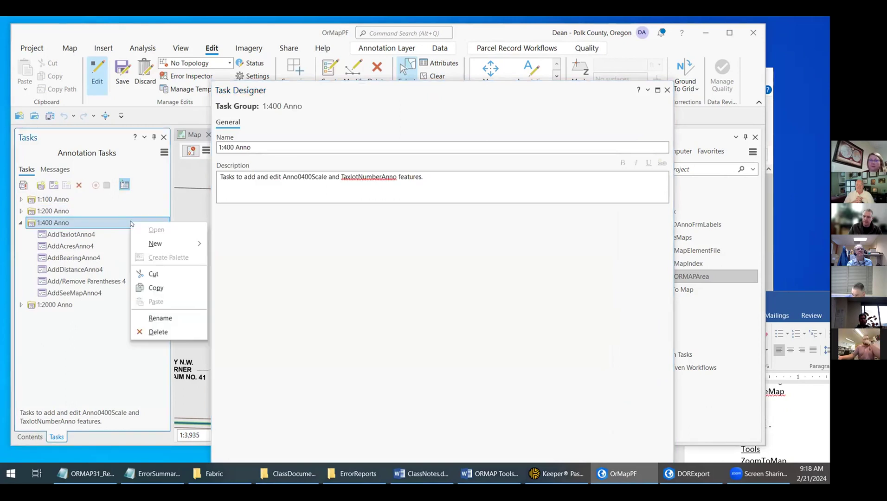
mouse_move(160, 243)
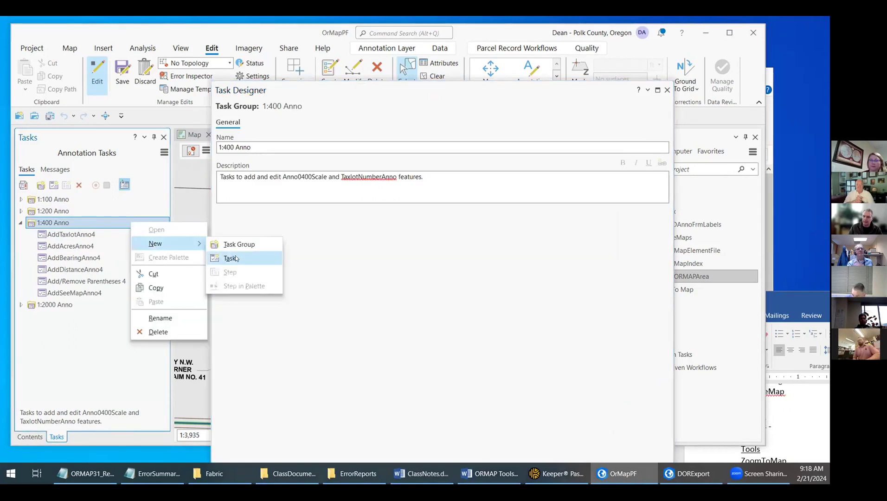
click(235, 258)
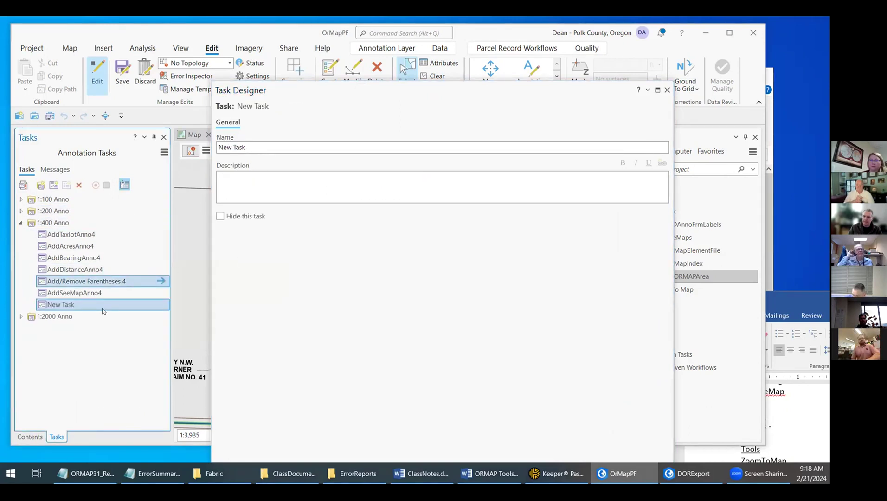
click(247, 147)
text(EditAnno400)
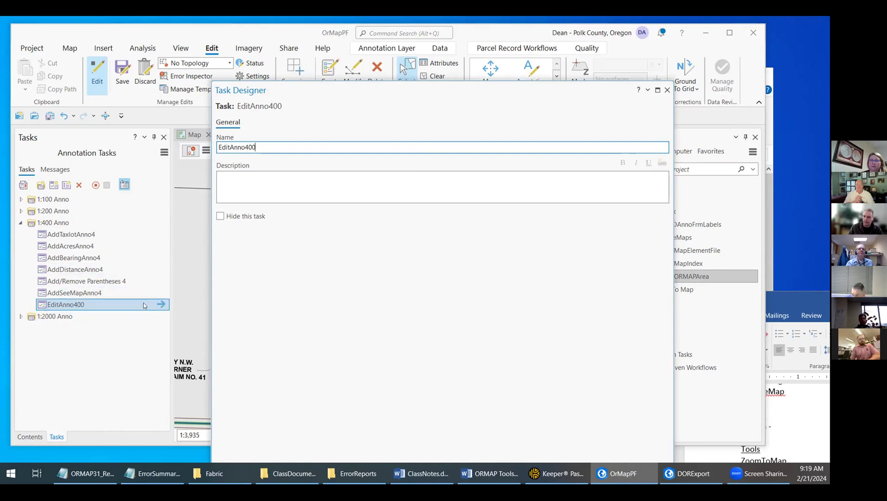
Add a new step to the EditAnno400 task and set its behavior to Automatic and Hidden.
click(160, 304)
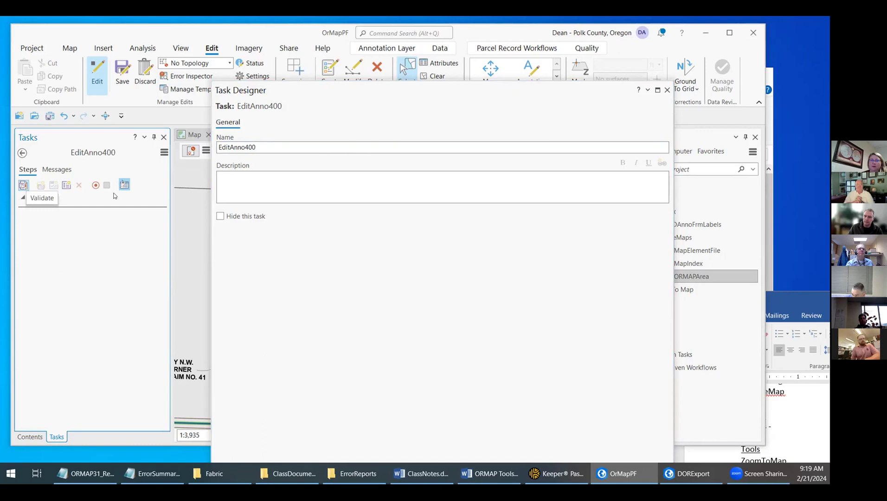
click(64, 187)
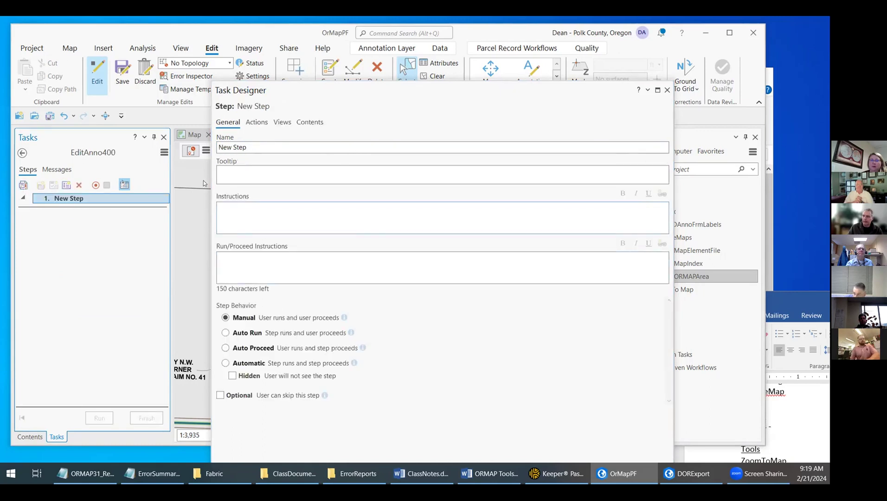
click(226, 333)
click(225, 363)
click(233, 376)
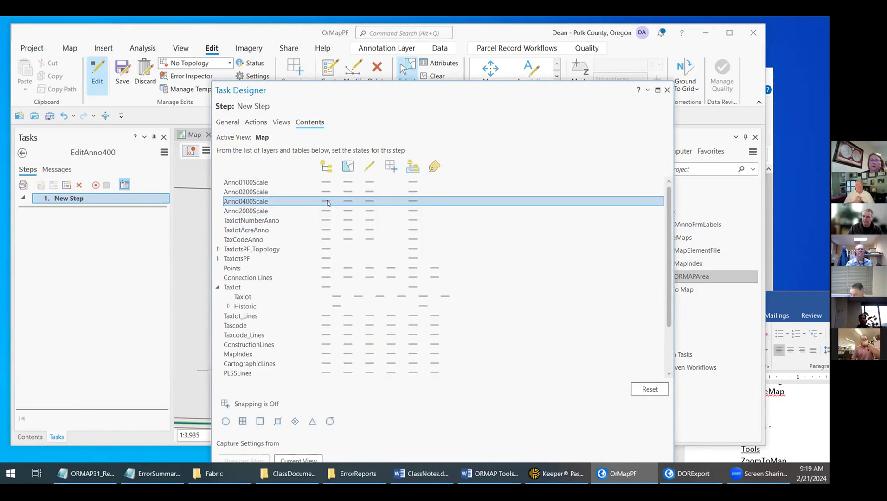
In the new step's layer states, turn visibility off for Anno0100Scale and Anno0200Scale and on for Anno0400Scale.
shift+click(327, 192)
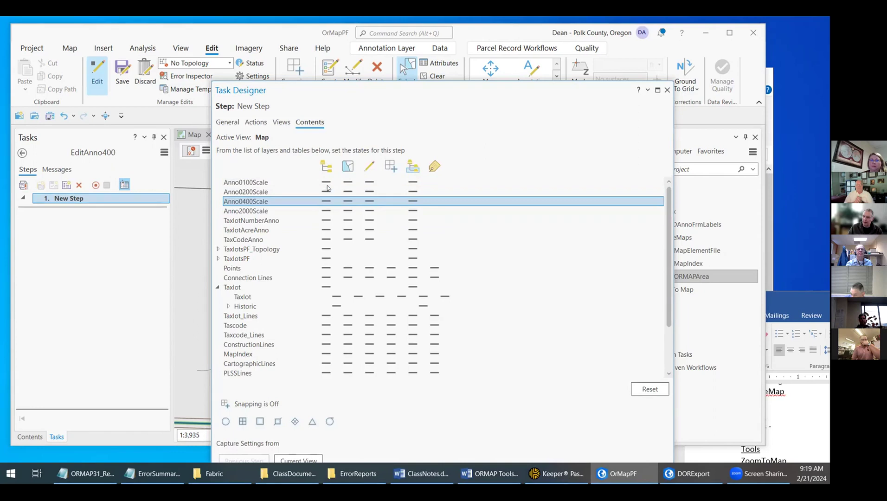
ctrl+click(326, 184)
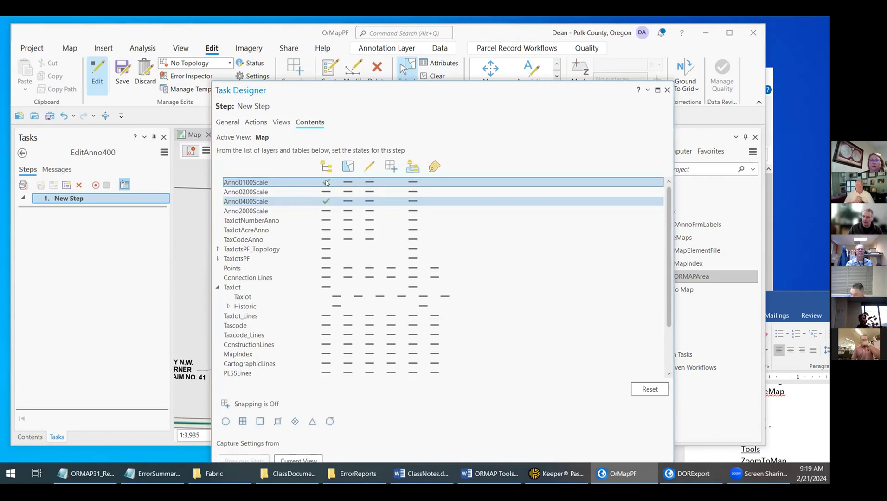
click(327, 183)
click(327, 194)
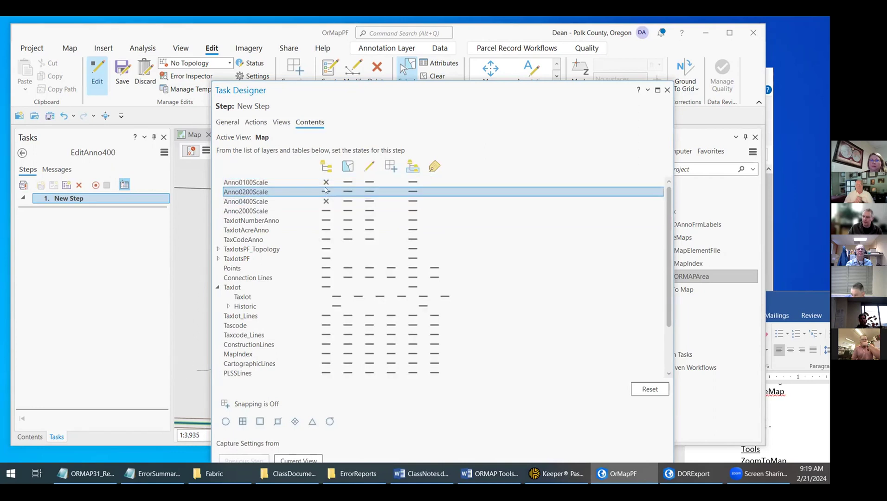
click(327, 193)
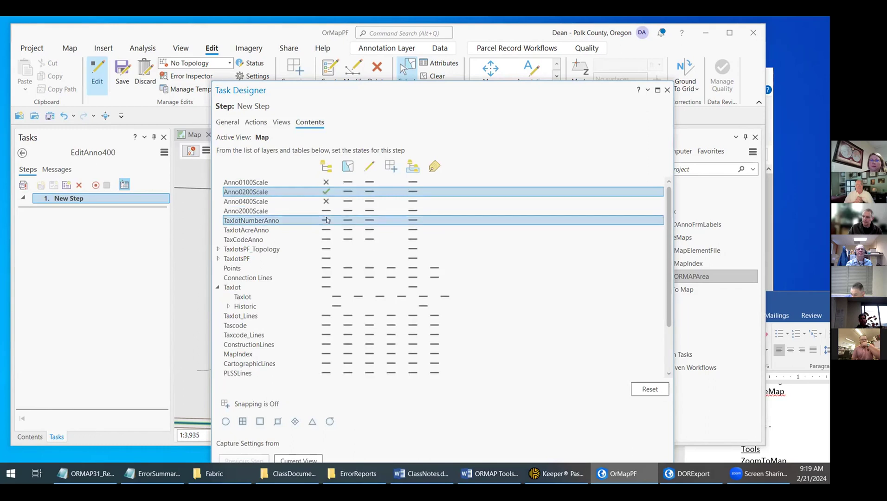
click(326, 202)
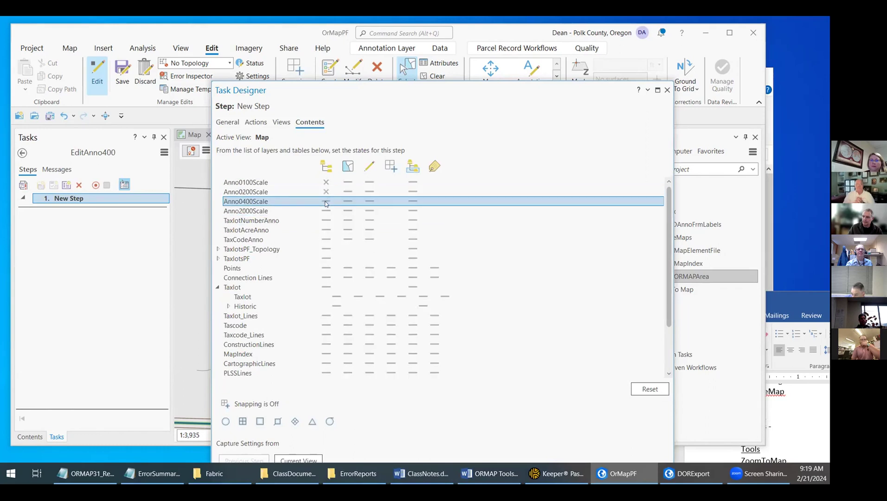
click(325, 201)
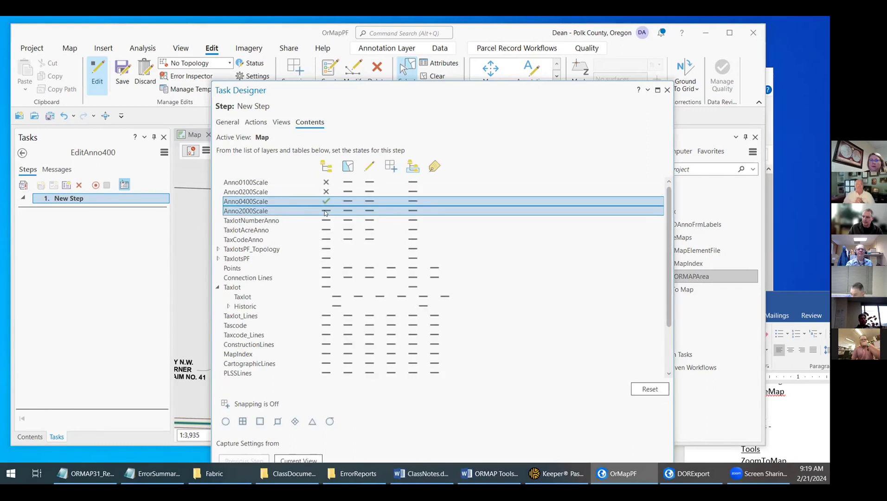
Turn visibility off for Anno2000Scale, TaxlotNumberAnno, TaxlotAcreAnno, TaxCodeAnno and TaxlotsPF_Topology in the step's layer states.
click(323, 211)
click(326, 220)
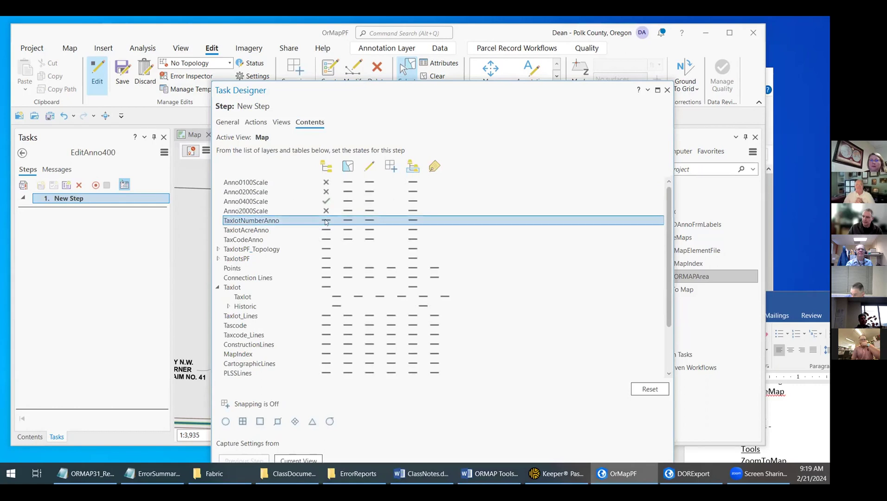
click(327, 227)
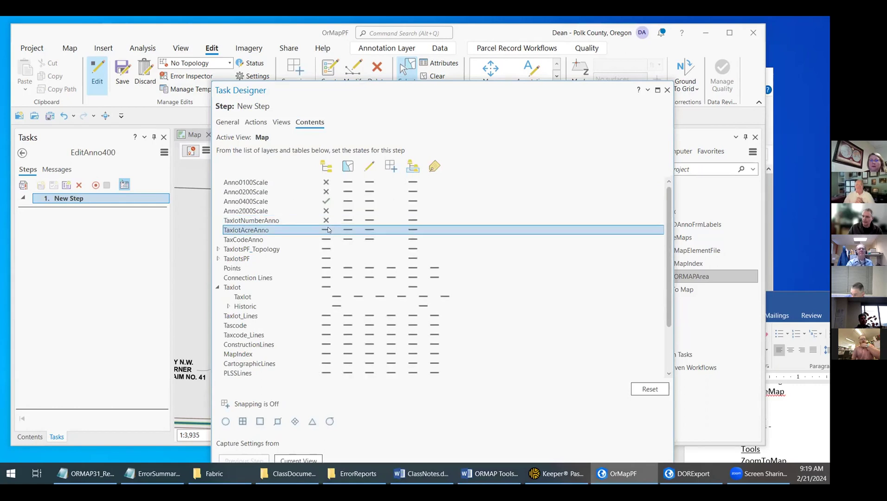
click(324, 240)
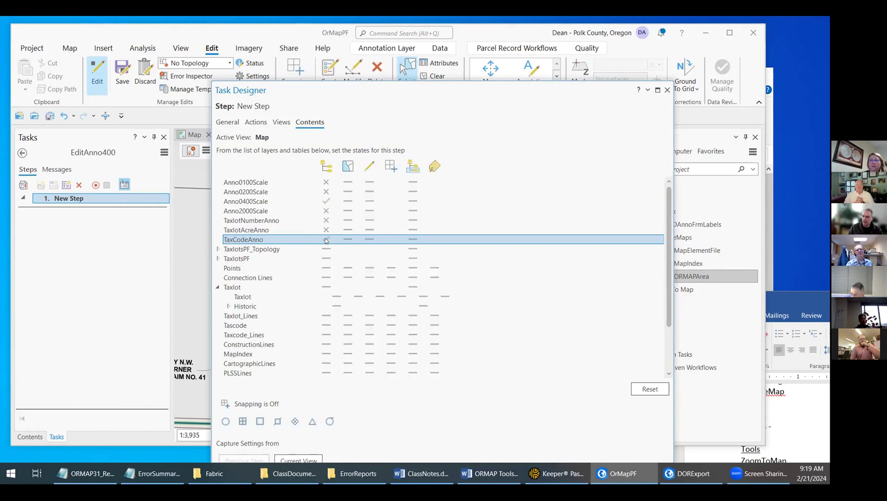
click(324, 251)
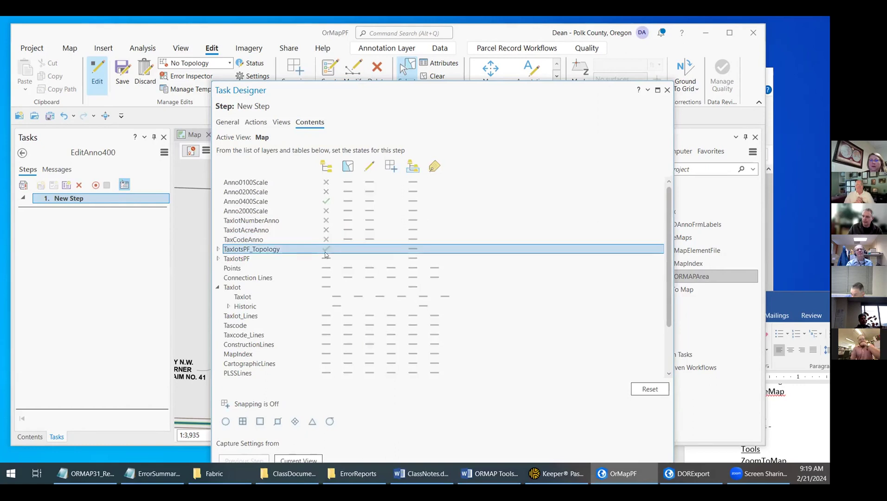
click(326, 258)
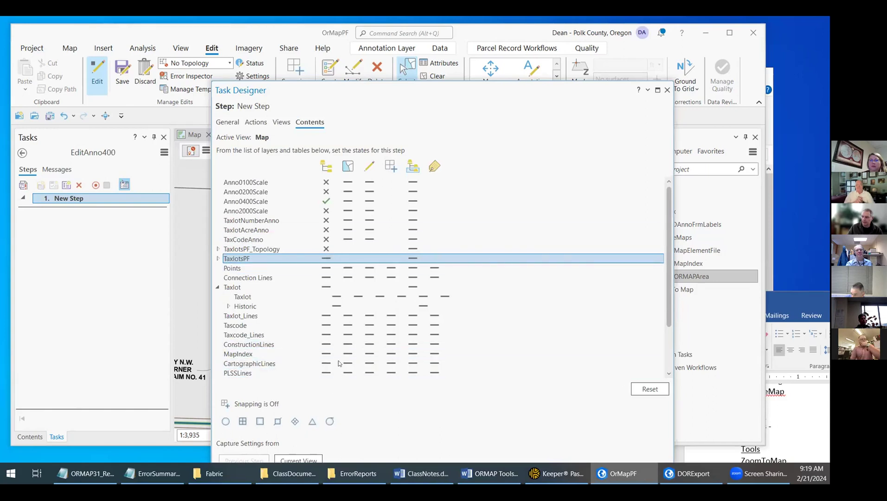
Rename the new step of EditAnno400 as Turn It ON.
drag(293, 92, 295, 55)
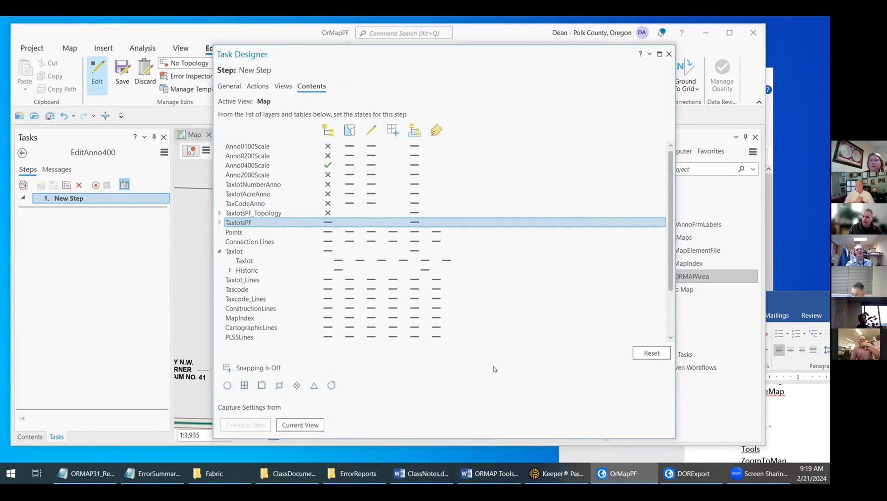
click(230, 87)
drag(281, 112, 178, 102)
text(Turn Off)
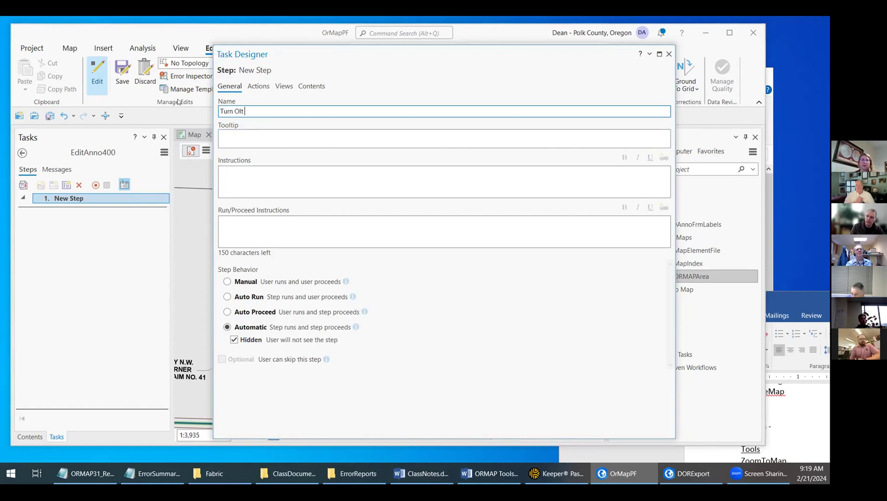
text(It ON)
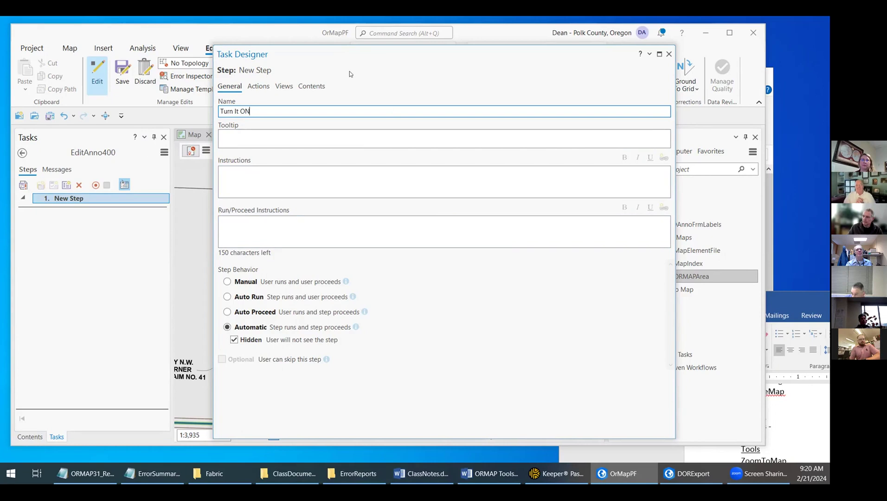
drag(349, 70, 317, 80)
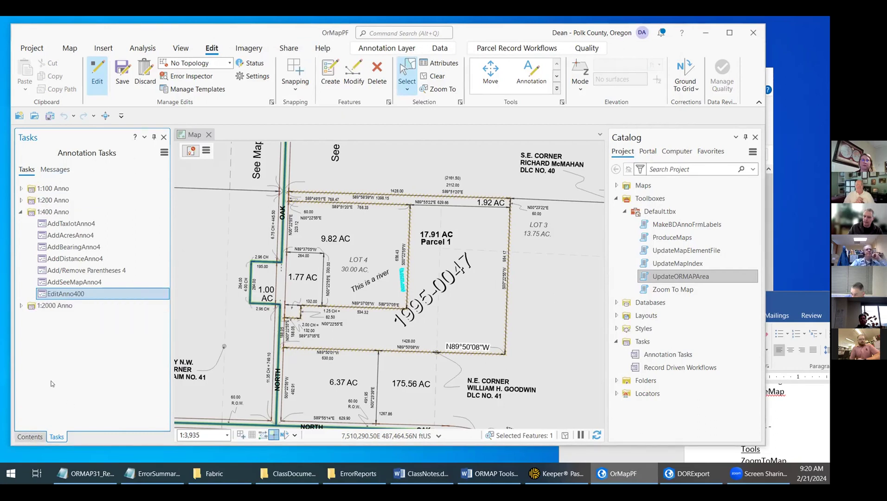
Make the Anno0200Scale, TaxlotNumberAnno and Anno0100Scale layers editable in the map's editing layer list.
click(30, 437)
click(32, 236)
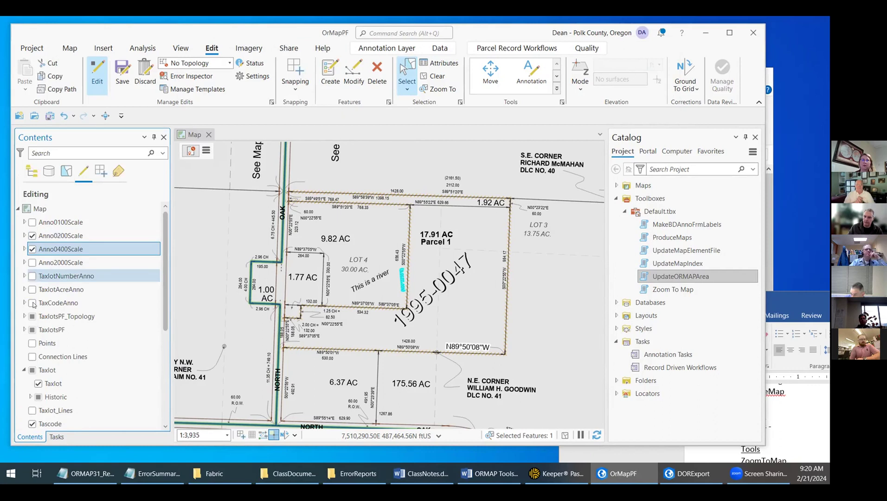
click(33, 279)
click(32, 223)
click(35, 263)
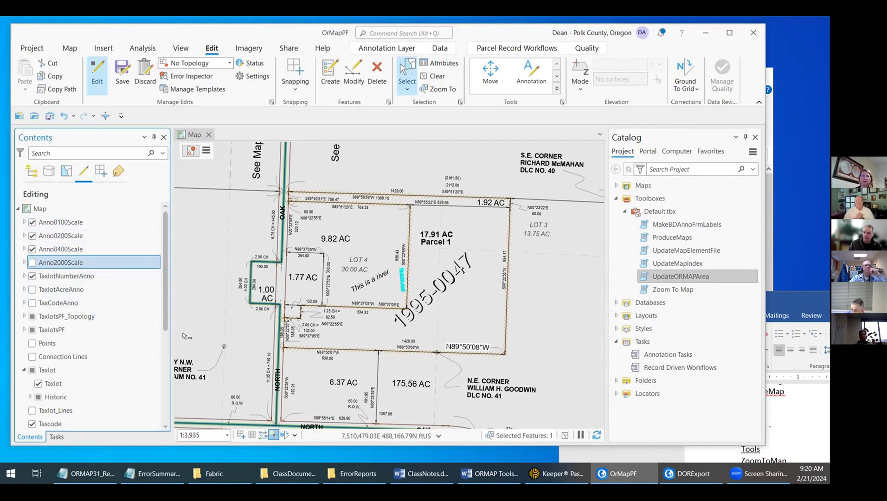
Run the EditAnno400 task and check which annotation layers are editable in the map's layer list.
click(57, 437)
double_click(70, 302)
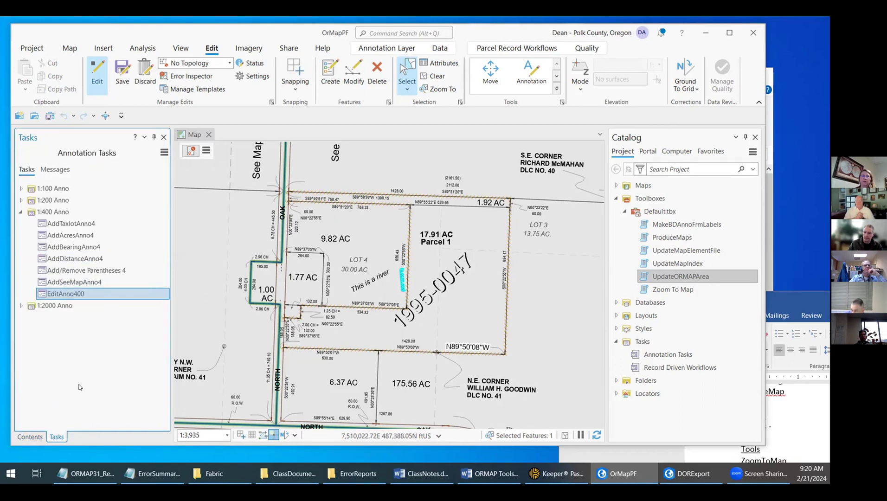
click(30, 436)
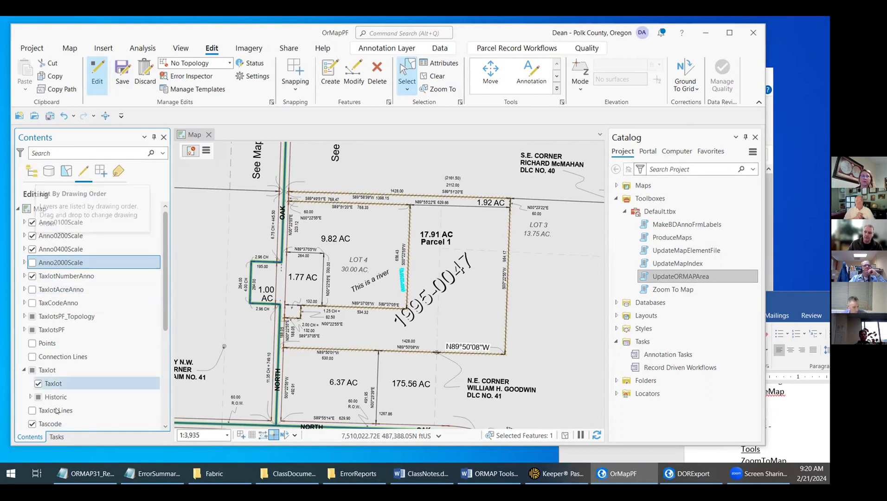
click(56, 436)
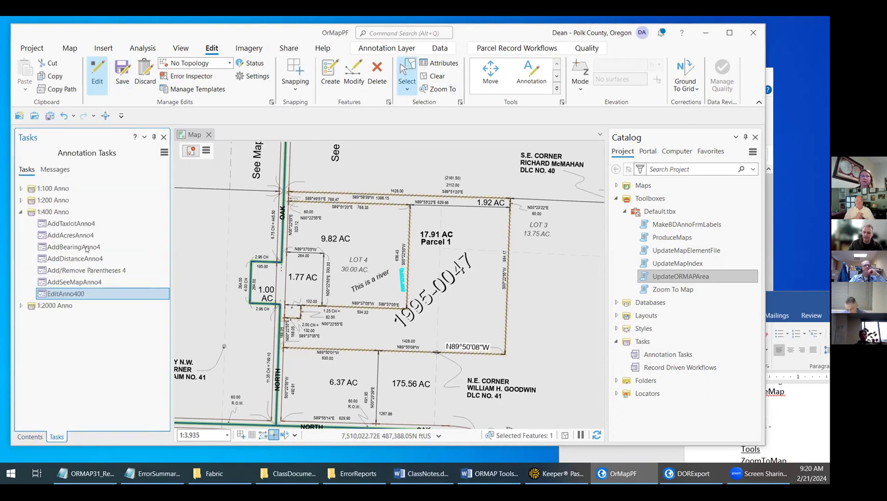
Open EditAnno400 in the Task Designer and display the layer states of its Turn It ON step.
right_click(162, 293)
click(185, 295)
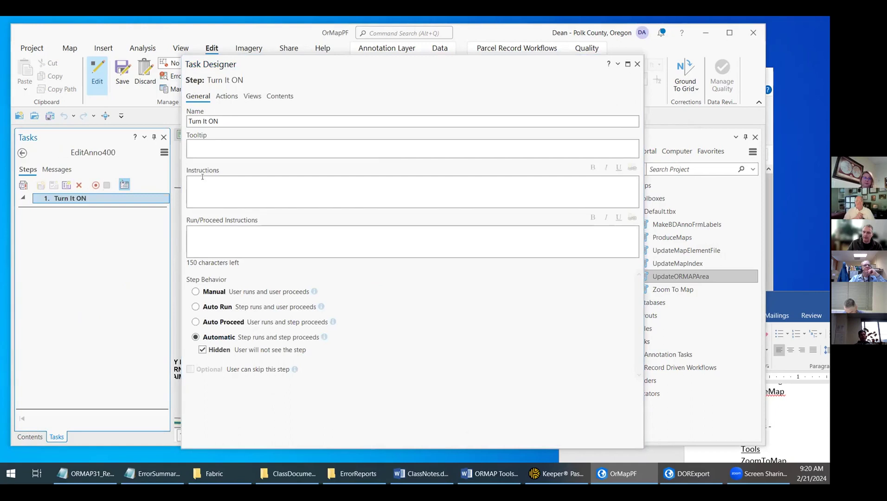
click(257, 97)
click(279, 96)
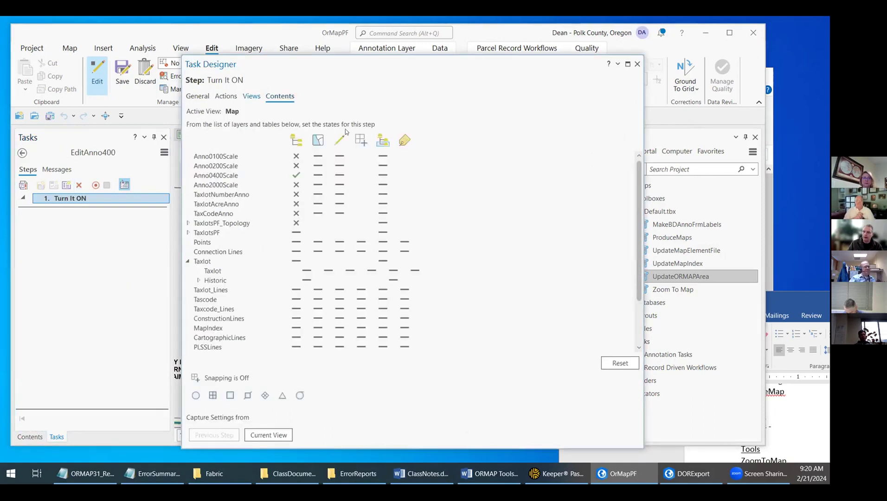
Set the Turn It ON step to make Anno0400Scale editable and Anno0100Scale, Anno0200Scale and Anno2000Scale non-editable.
click(341, 159)
click(340, 157)
click(341, 166)
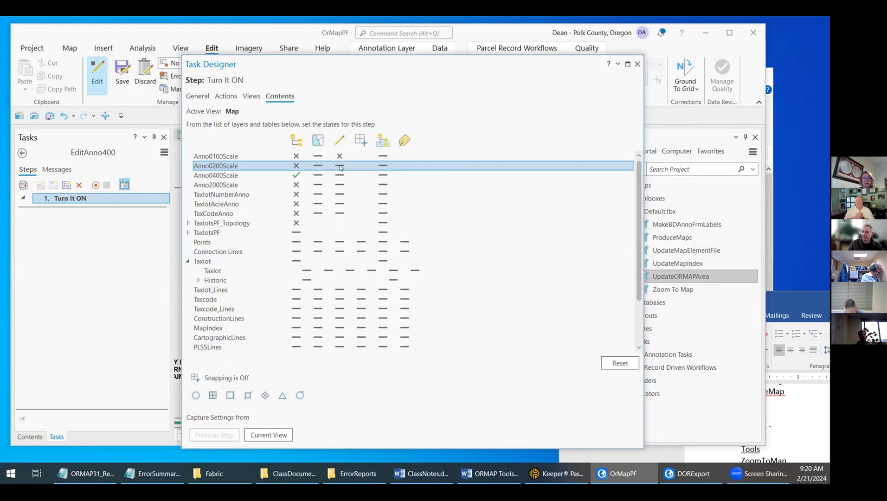
click(339, 166)
click(341, 175)
click(340, 176)
click(341, 186)
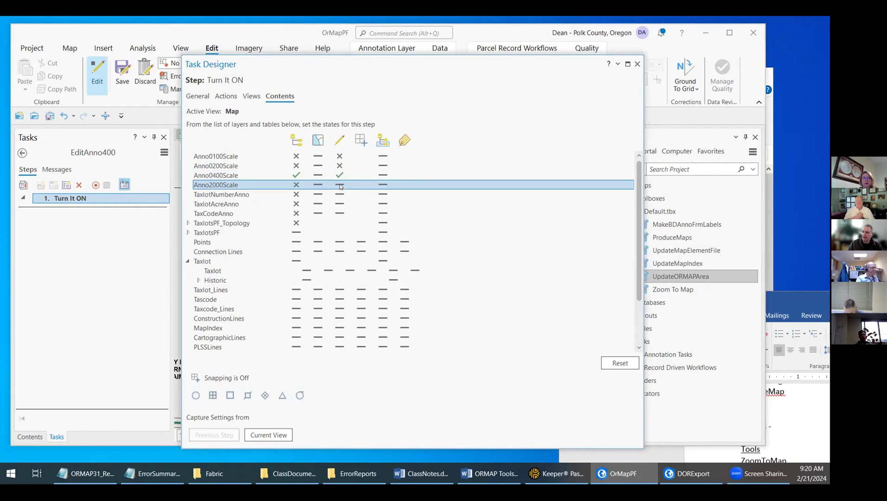
click(339, 185)
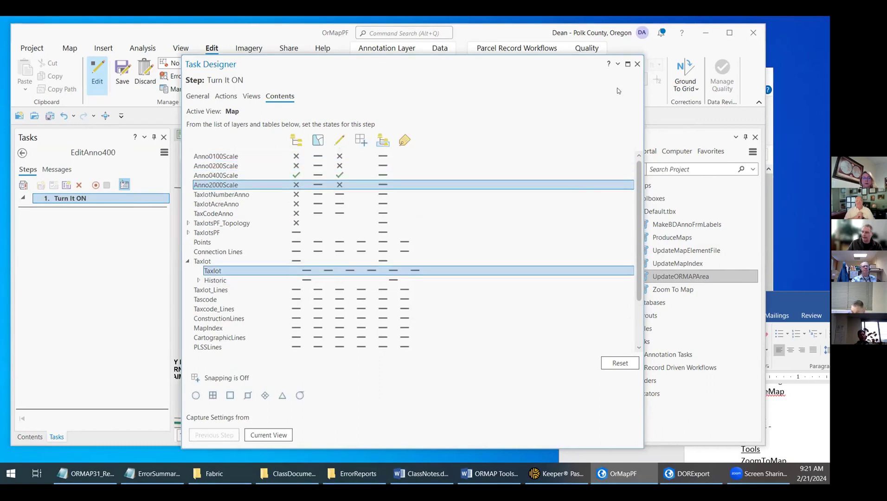
Close the Task Designer, run the EditAnno400 task and check which annotation layers are editable and visible in the map.
click(637, 64)
double_click(160, 293)
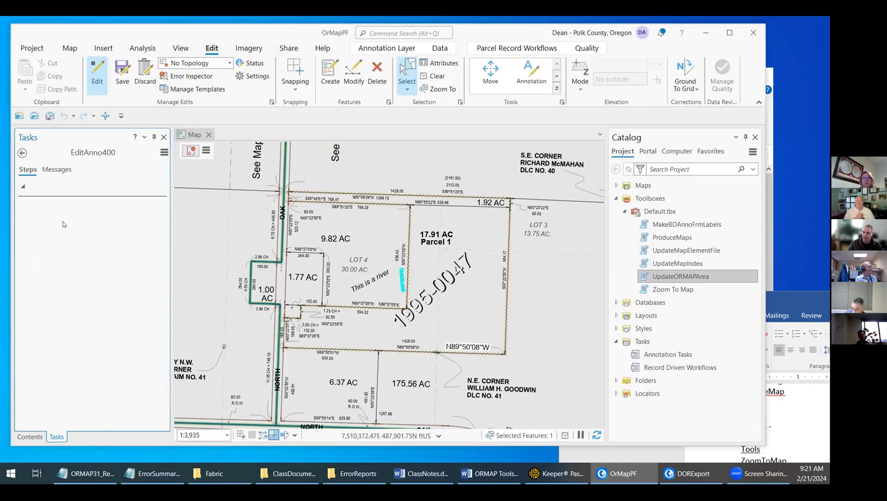
click(28, 437)
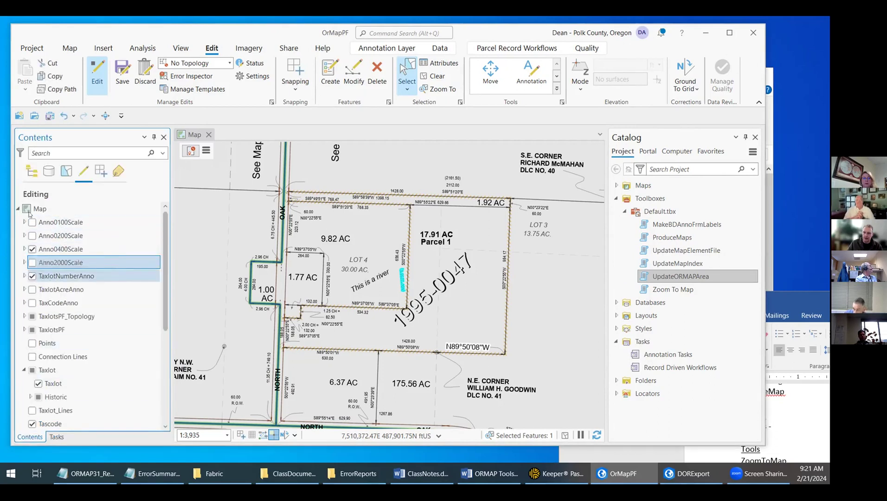
click(31, 171)
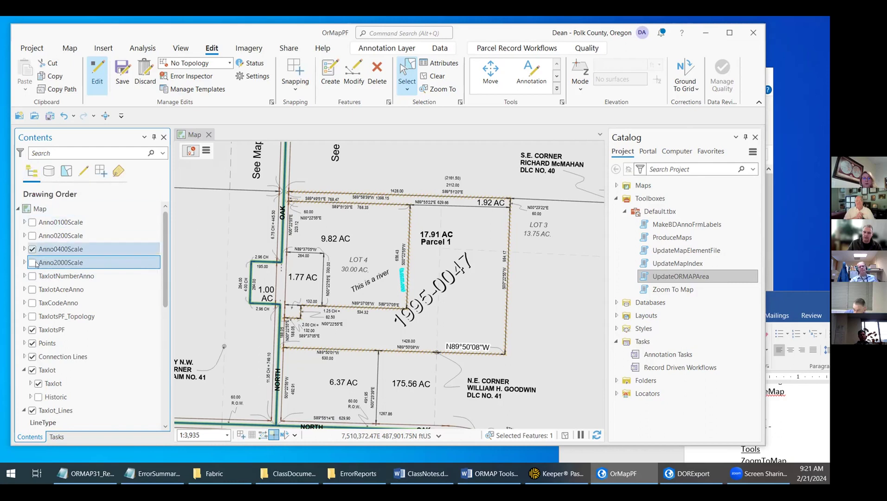
Make the Anno0100Scale and Anno0200Scale layers both visible and editable in the map's layer lists.
click(32, 223)
click(32, 236)
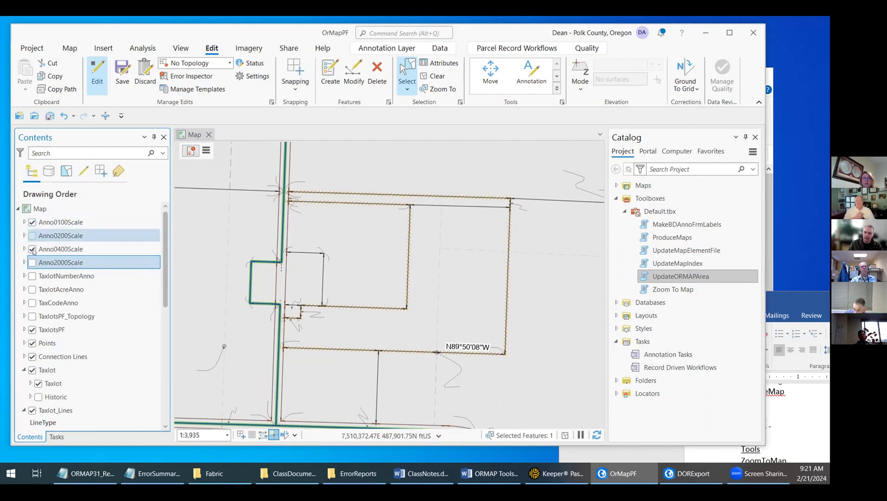
click(84, 172)
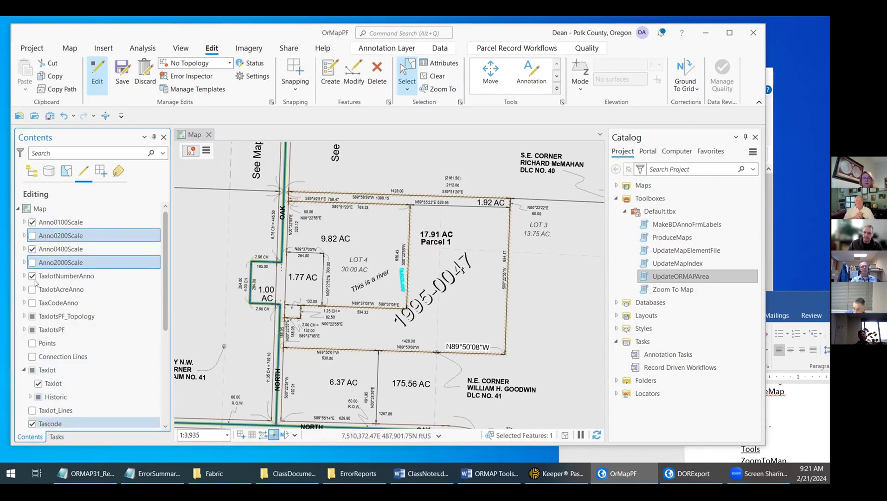
Rerun the EditAnno400 task from Annotation Tasks and check the editability and visibility of the annotation layers.
click(57, 437)
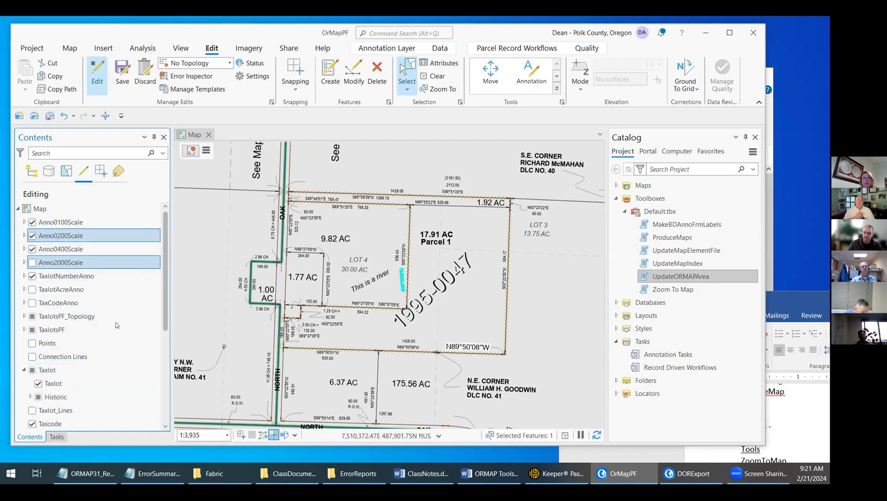
double_click(103, 295)
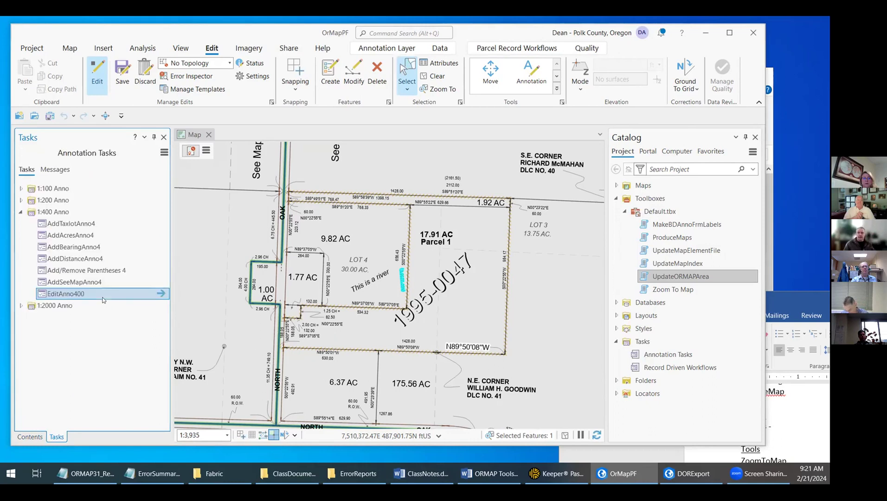
click(161, 292)
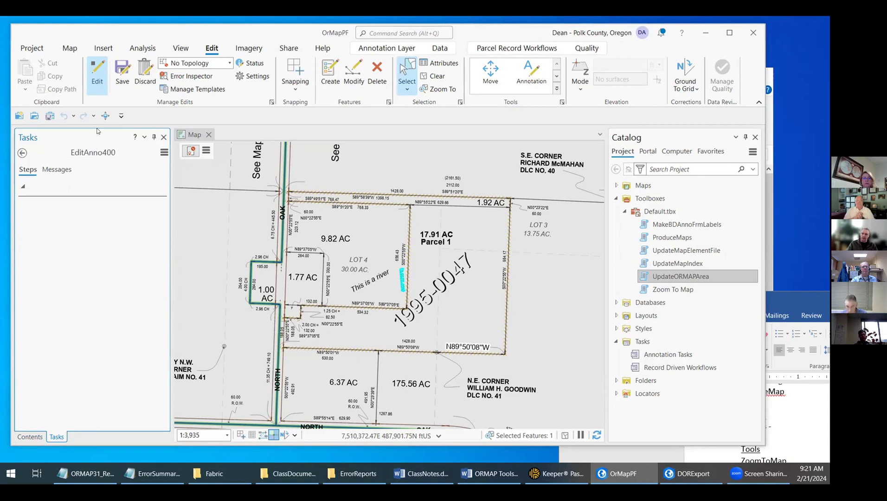
click(30, 436)
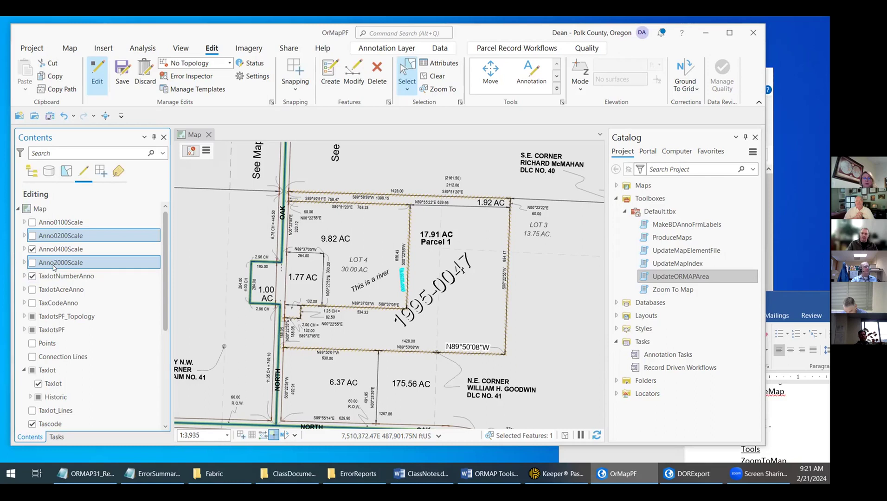
click(34, 176)
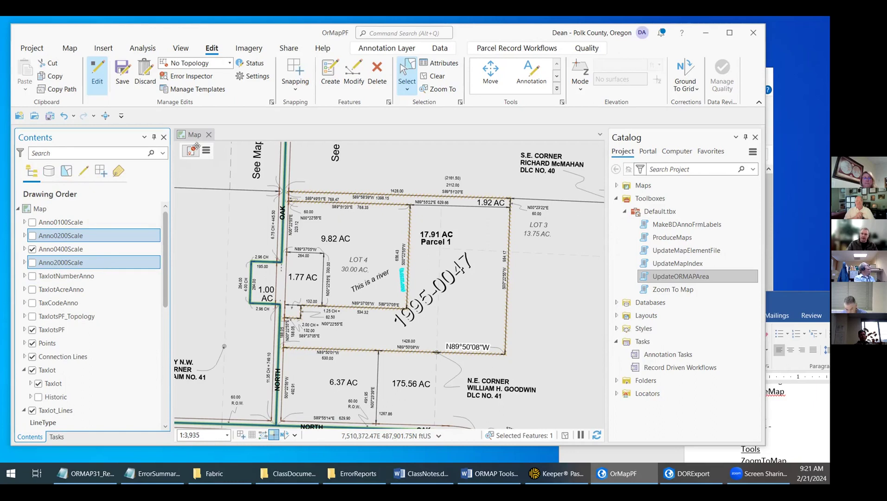
Discard all pending edits in the map.
click(147, 79)
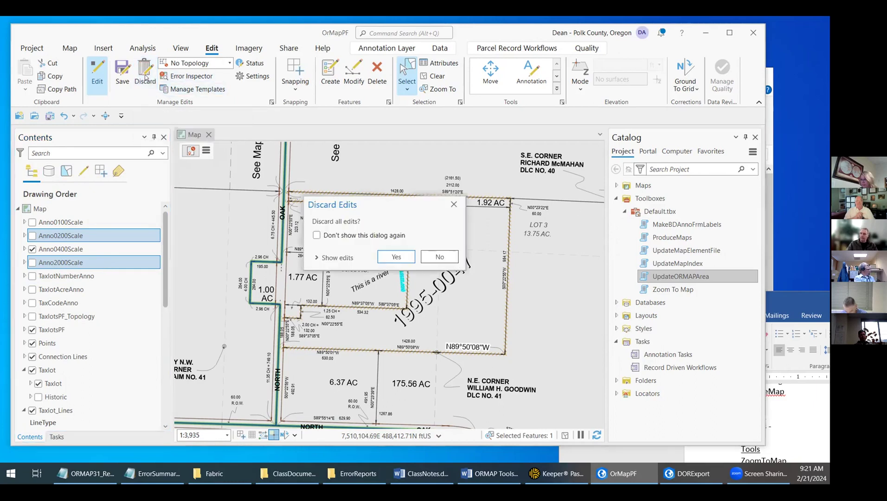
click(396, 259)
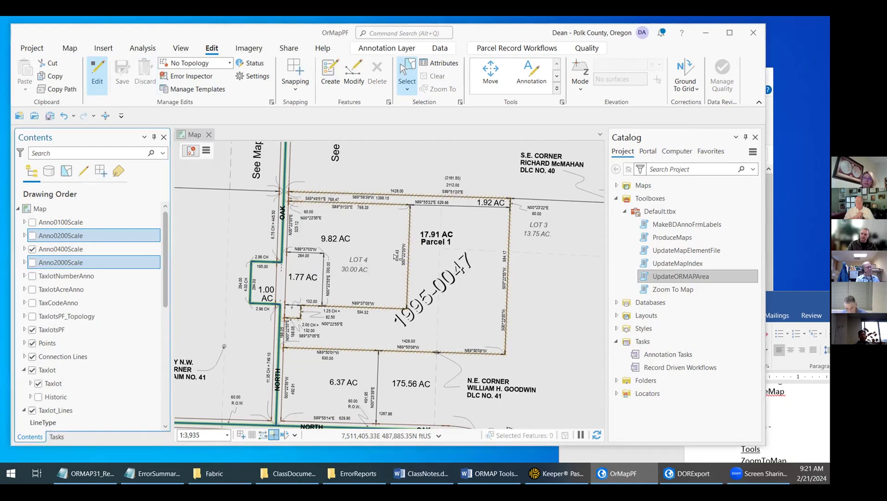
Switch to the ClassNotes.docx Word document, read its definitions of Tasks, Tools and Addins, and move the document aside.
click(818, 305)
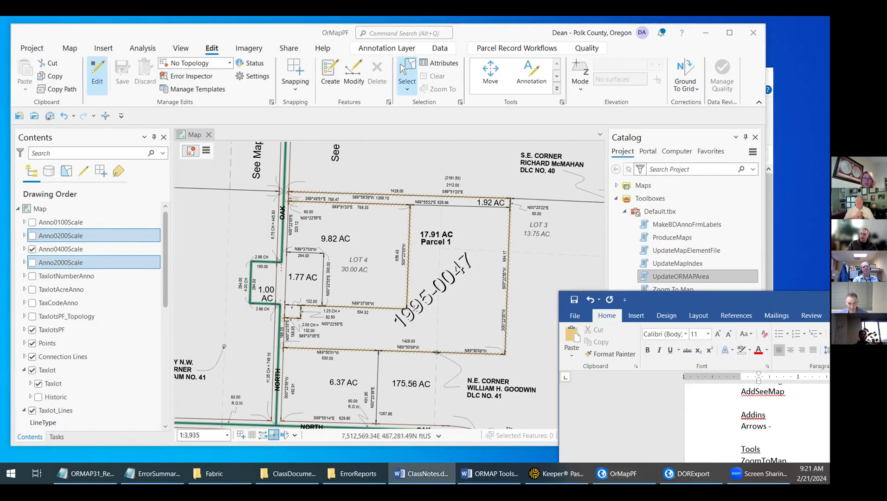
drag(784, 294, 304, 51)
scroll(397, 334, down, 2)
scroll(397, 334, down, 2)
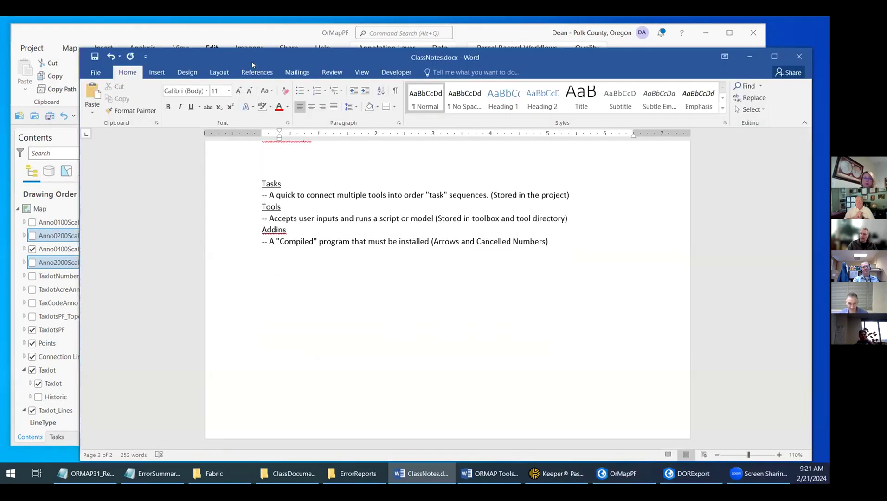
drag(254, 59, 630, 439)
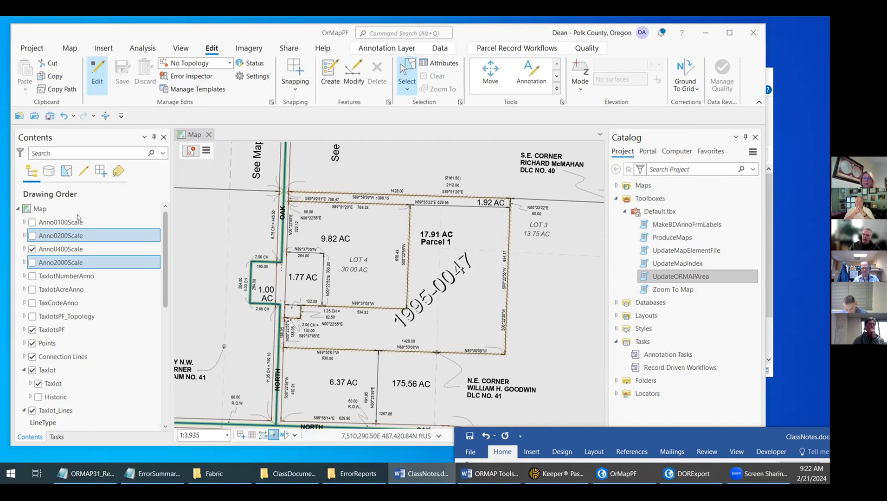
Return to the map project and check in its layer lists whether CartographicLines is editable.
scroll(91, 399, down, 2)
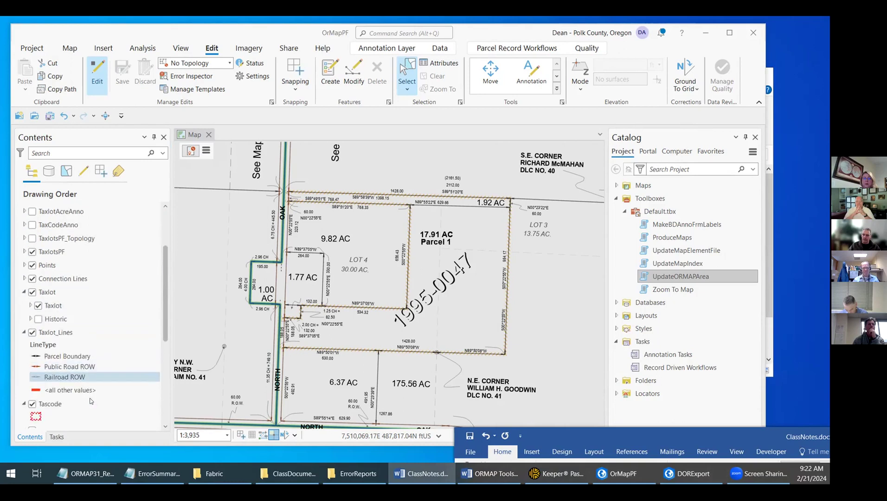
scroll(91, 401, down, 2)
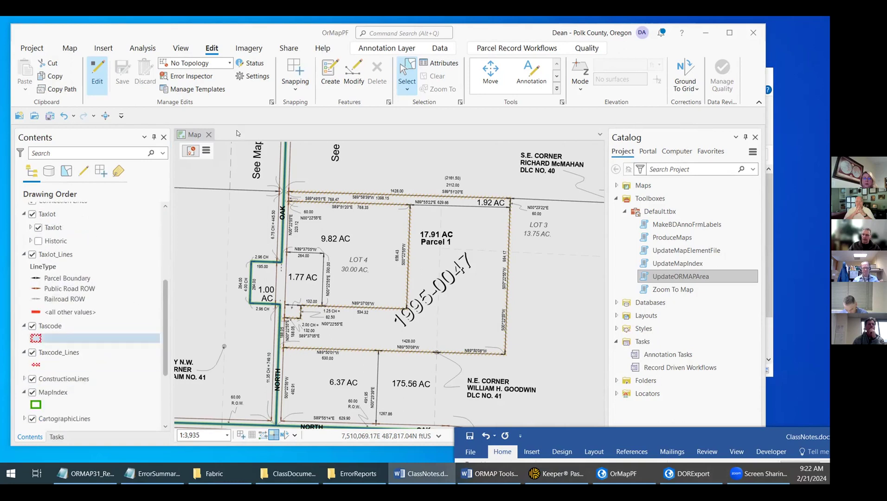
click(83, 171)
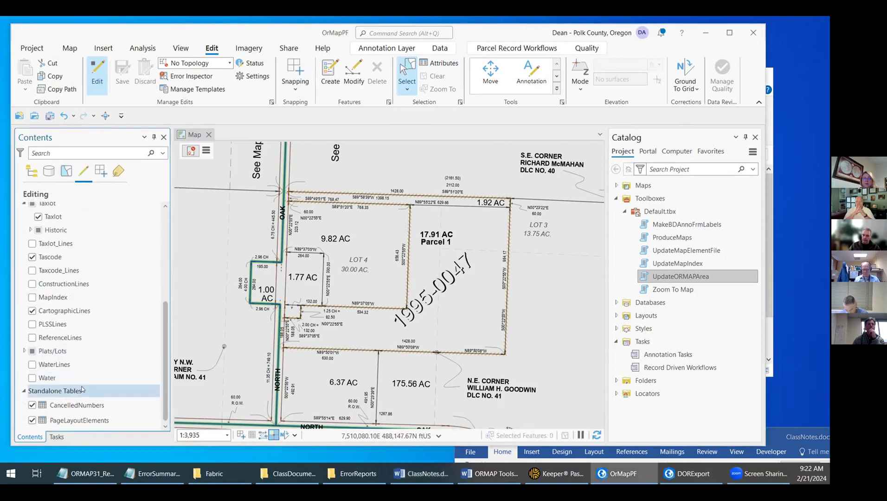
click(31, 170)
click(83, 171)
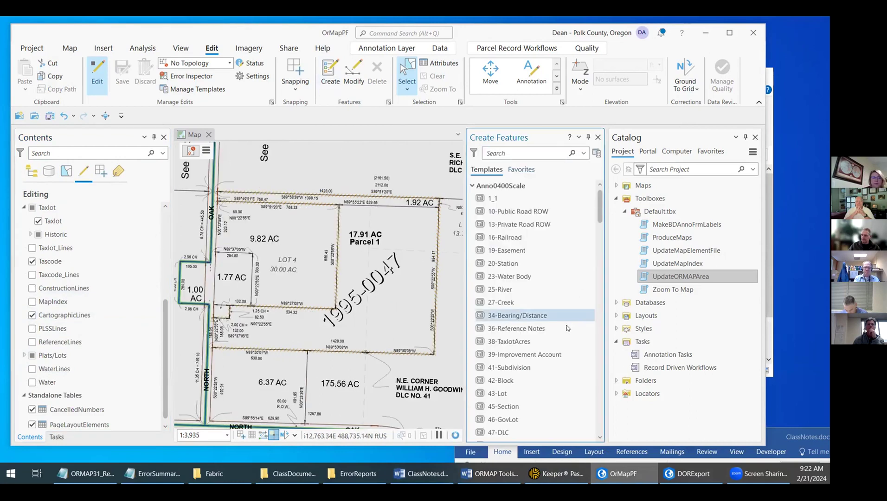
Browse the feature creation templates, collapse the Anno0400Scale group and choose the 137-Taxlot Arrow template under CartographicLines.
scroll(534, 374, down, 2)
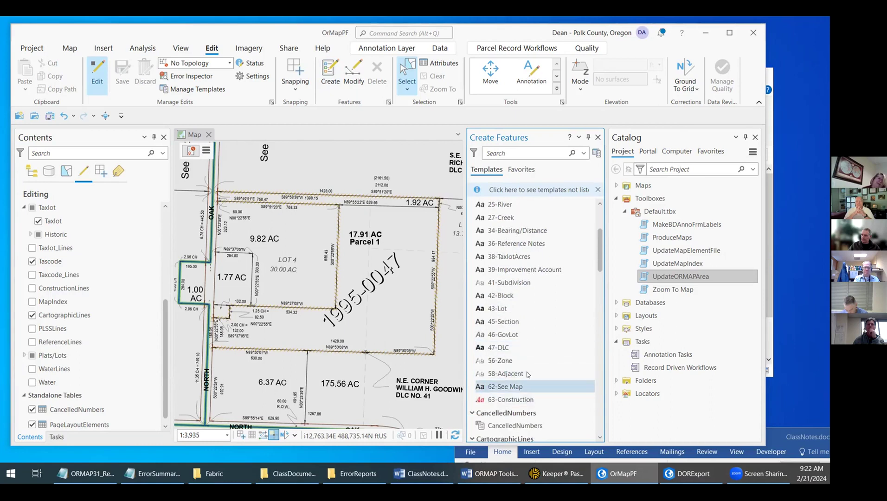
scroll(531, 358, up, 2)
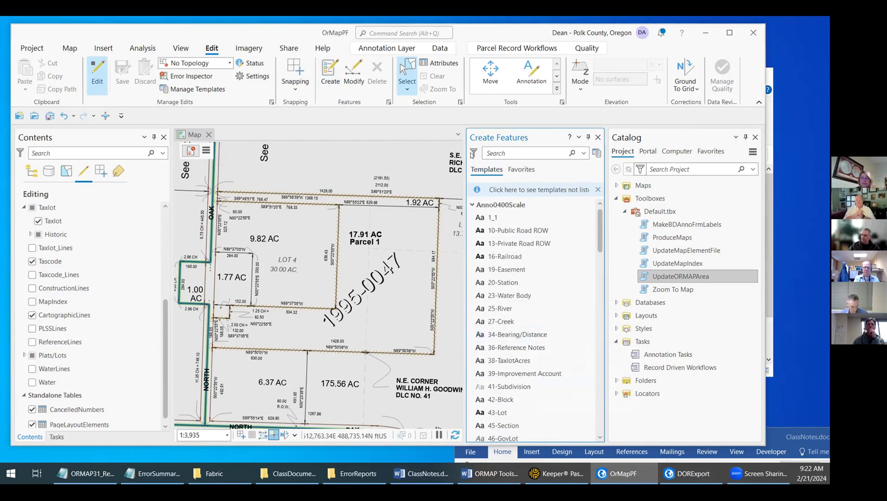
click(472, 206)
click(522, 308)
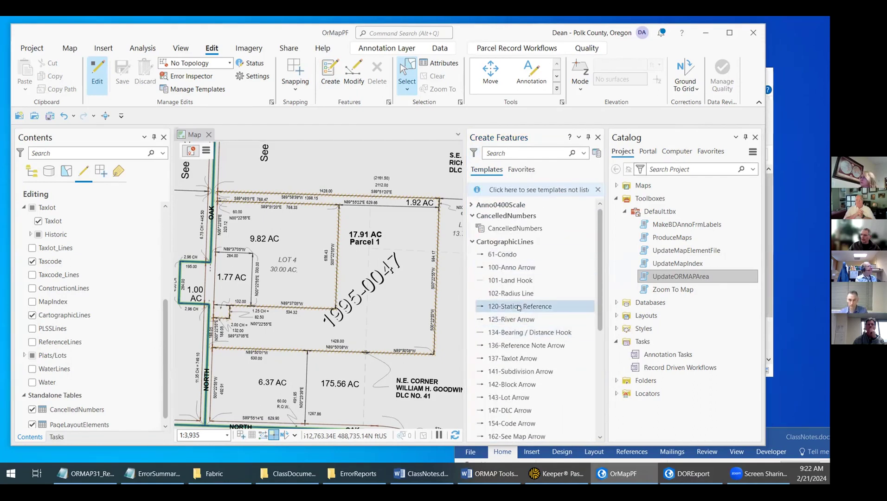
scroll(523, 321, down, 1)
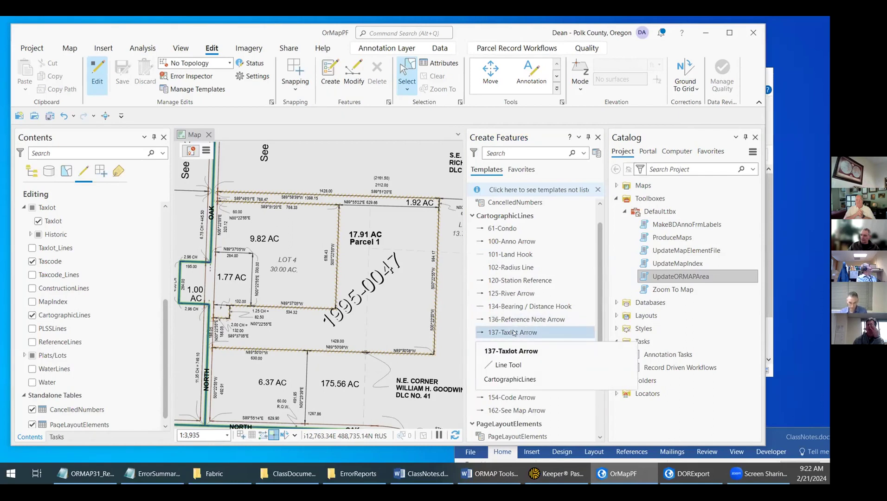
click(514, 332)
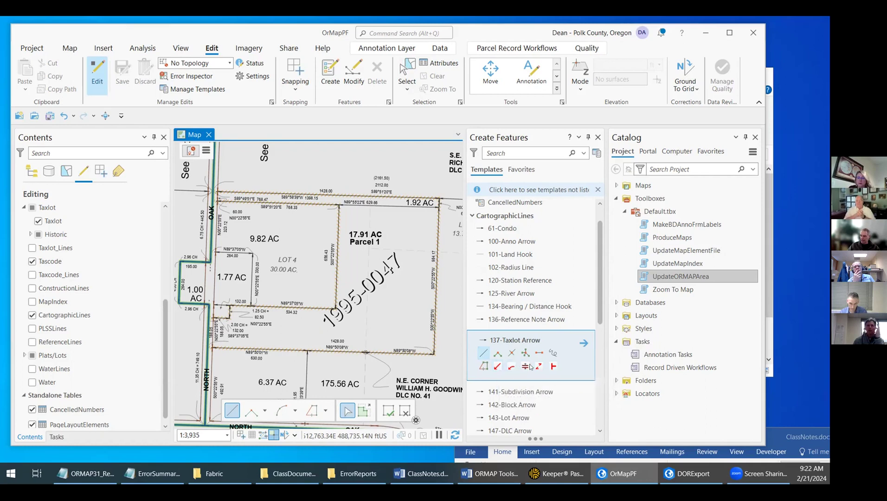
Draw a straight arrow in the 9.82 AC lot with the arrow add-in tool and update its end point to beside the (2161.50) label.
click(497, 368)
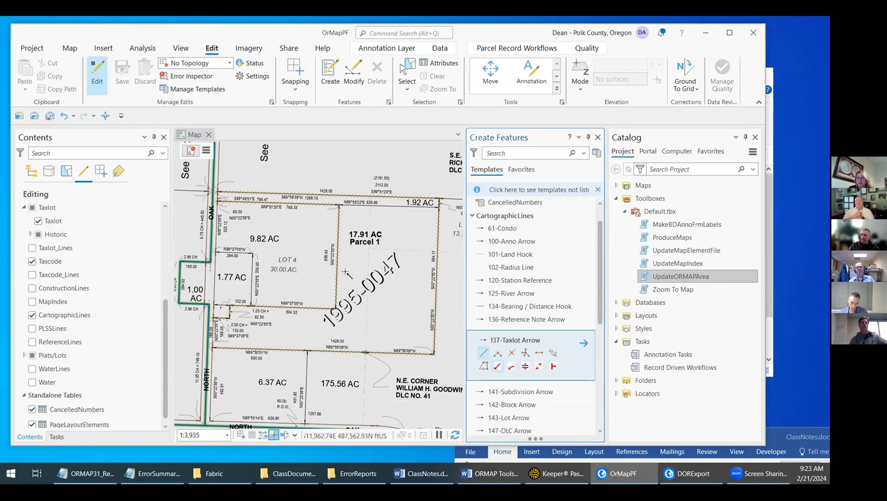
click(303, 218)
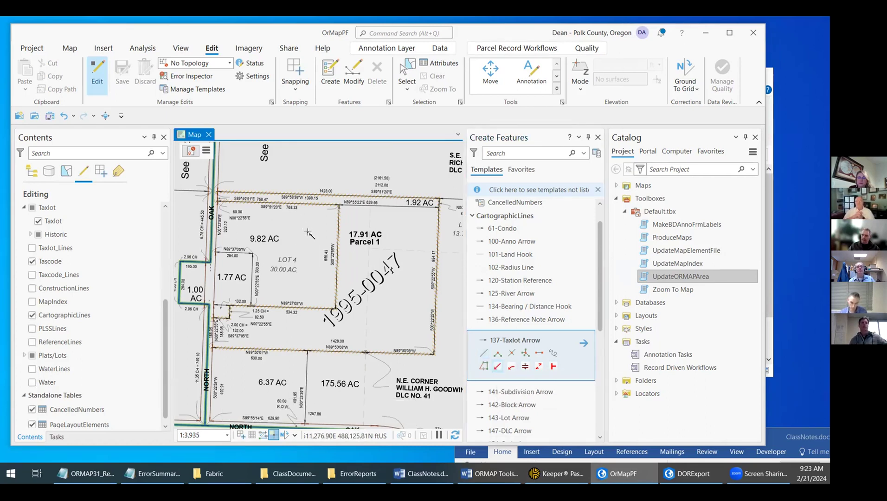
click(319, 268)
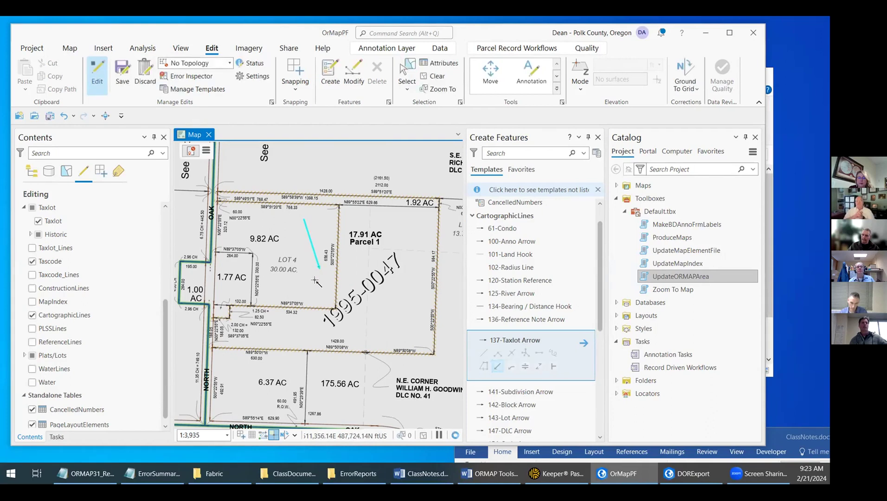
right_click(306, 238)
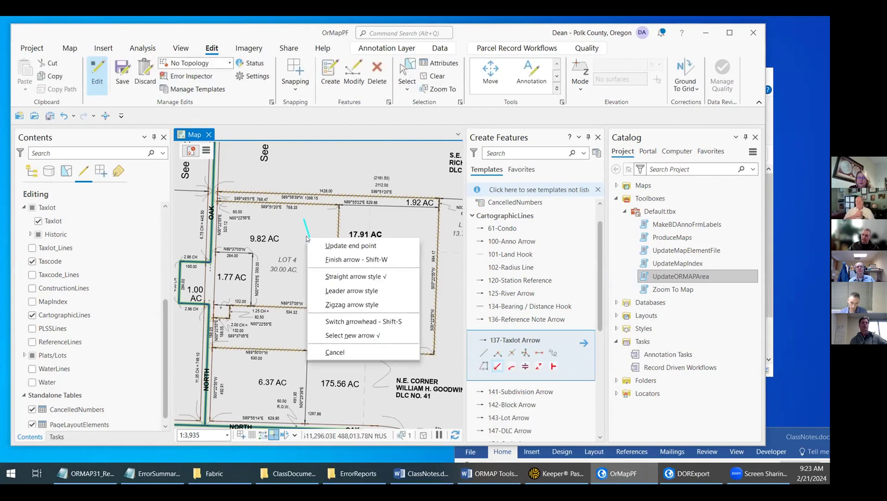
click(368, 246)
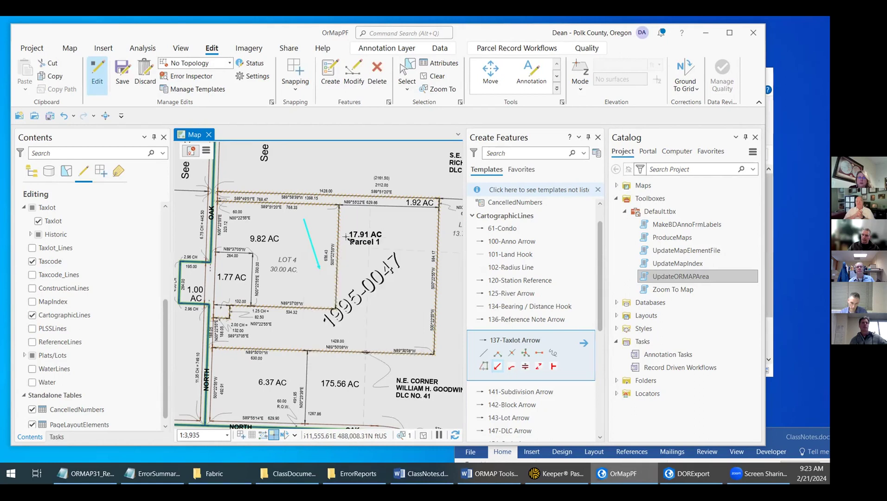
right_click(352, 193)
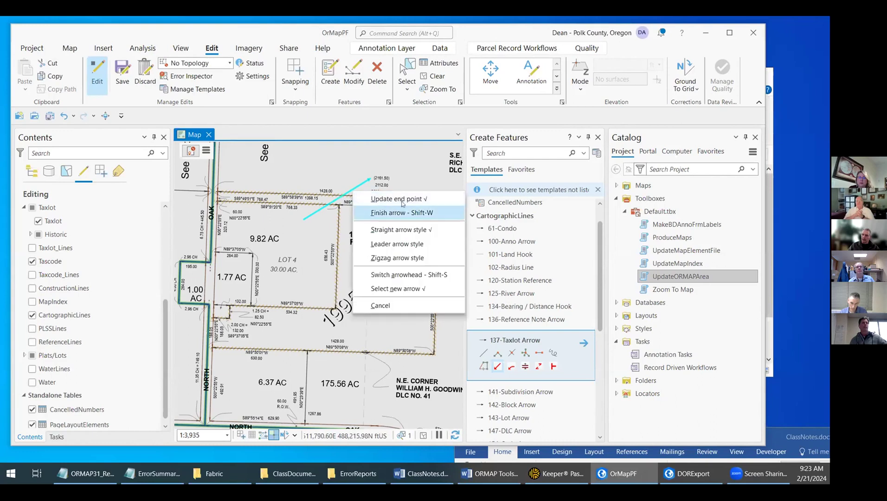
Change the arrow style to zigzag, clearing the unfinished arrow, and try a zigzag arrow beside the LOT 4 label before cancelling it.
click(404, 259)
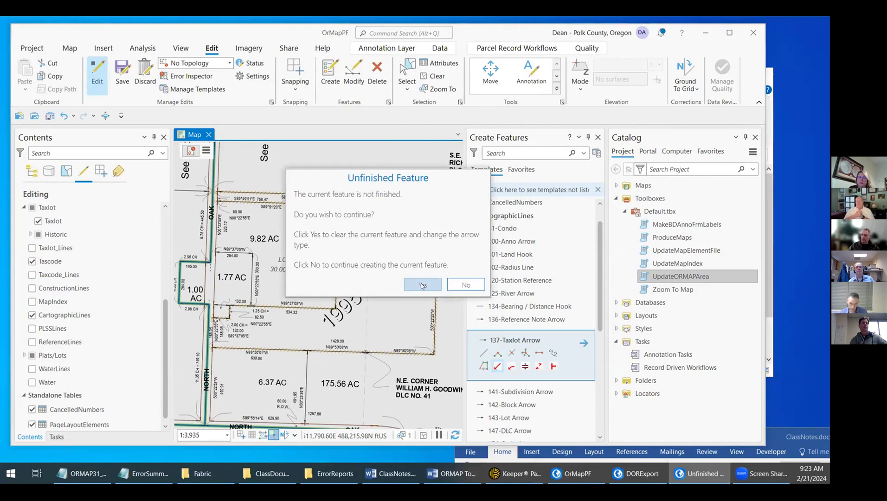
click(422, 286)
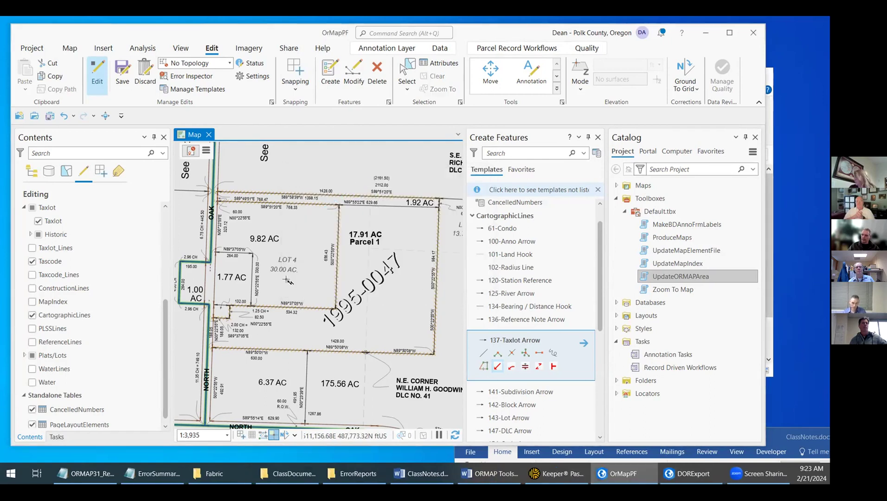
drag(322, 238, 294, 288)
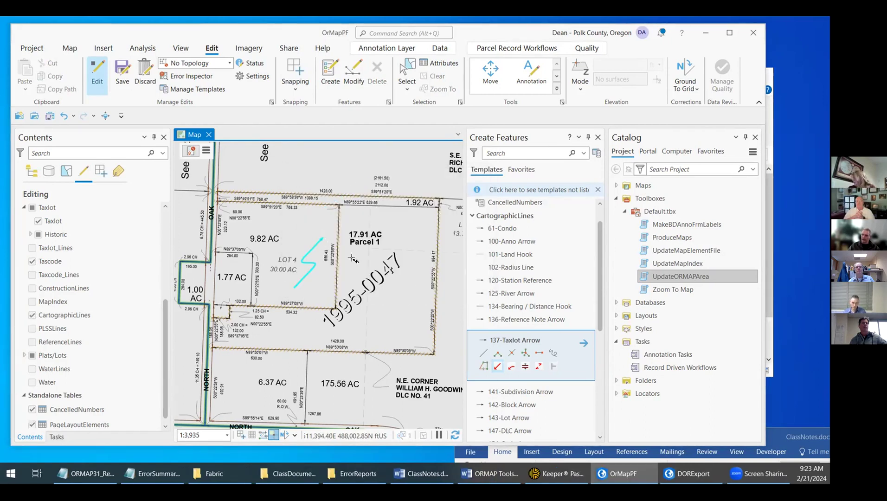
right_click(306, 272)
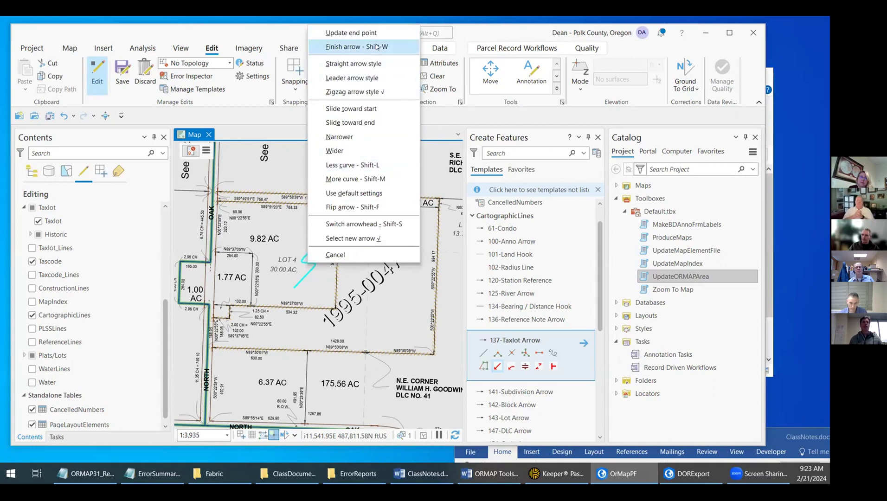
click(376, 254)
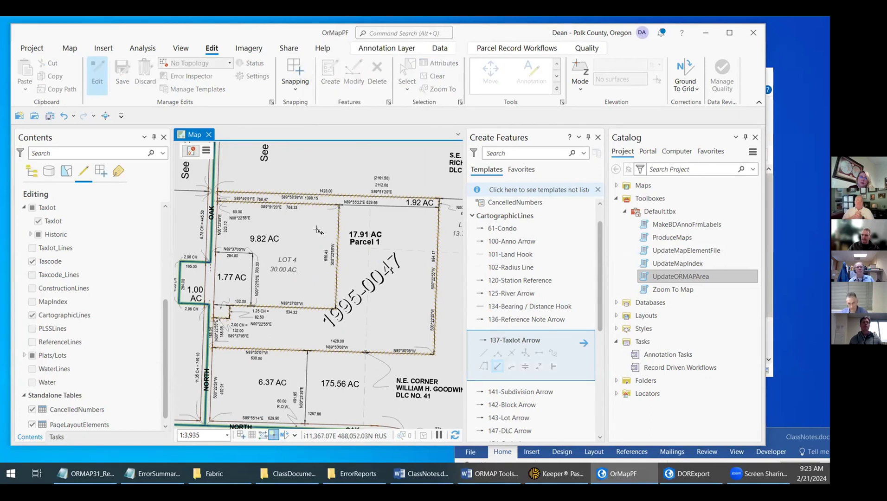
Try a zigzag arrow from the boundary below LOT 4 down beside the 1995-0047 label.
click(301, 295)
double_click(318, 330)
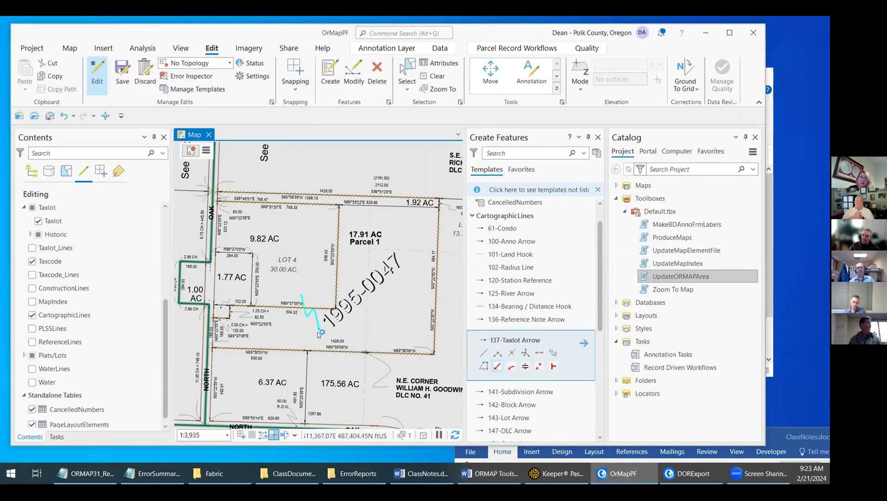
Try drawing hooks at both ends of the 1428.00 boundary below 1995-0047, using the 134-Bearing / Distance Hook template and the add-in's curved style.
click(511, 371)
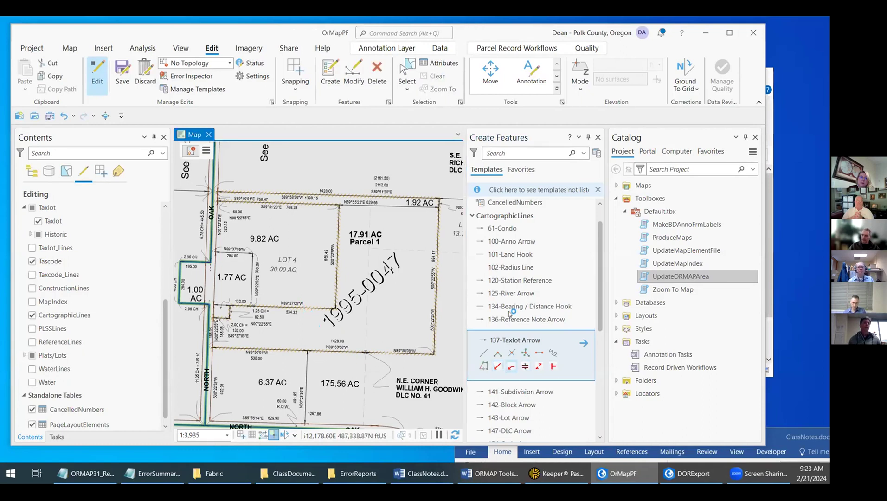
scroll(516, 321, down, 2)
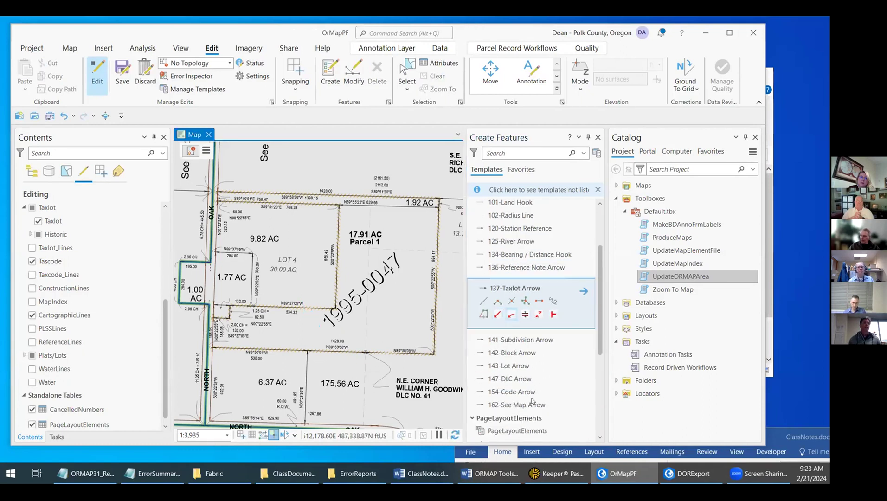
scroll(531, 389, up, 1)
click(532, 284)
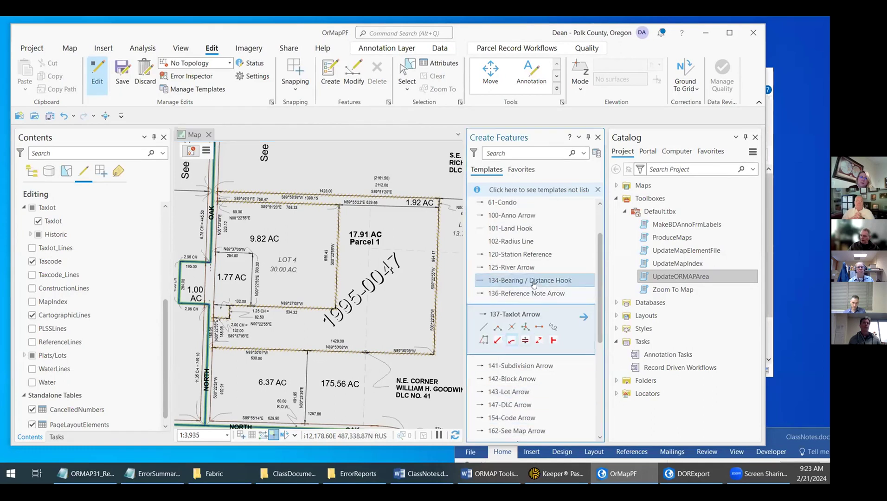
click(512, 317)
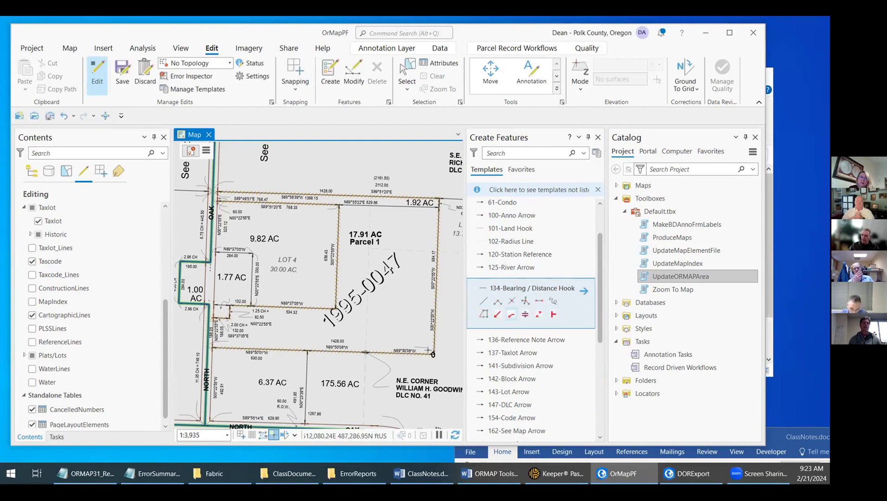
click(280, 336)
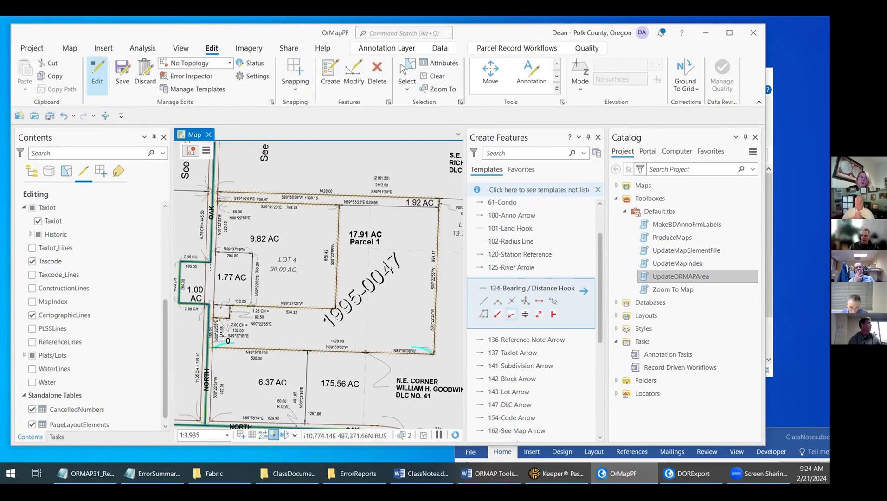
Try enlarging the two boundary hooks, return them to the 400 scale and cancel them.
right_click(384, 314)
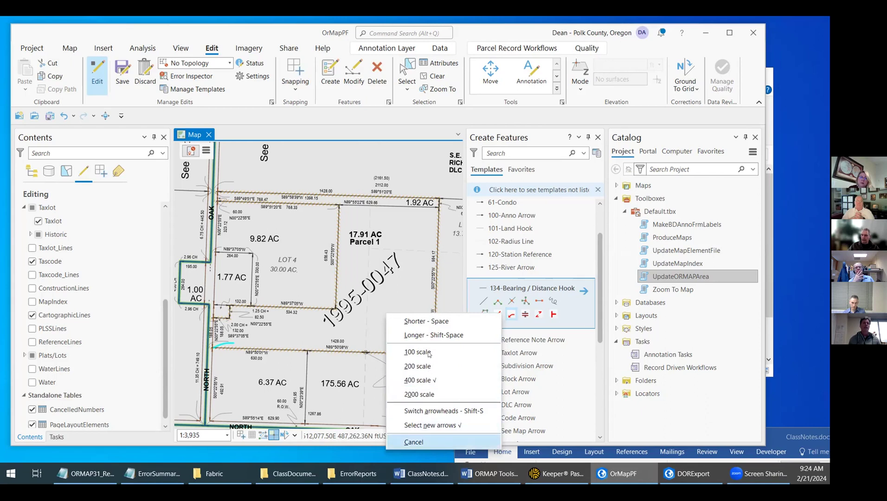
click(326, 363)
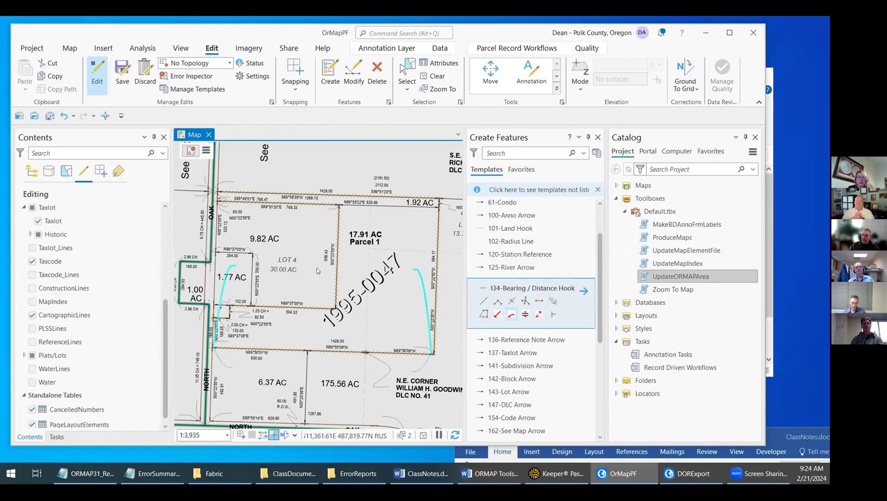
click(316, 346)
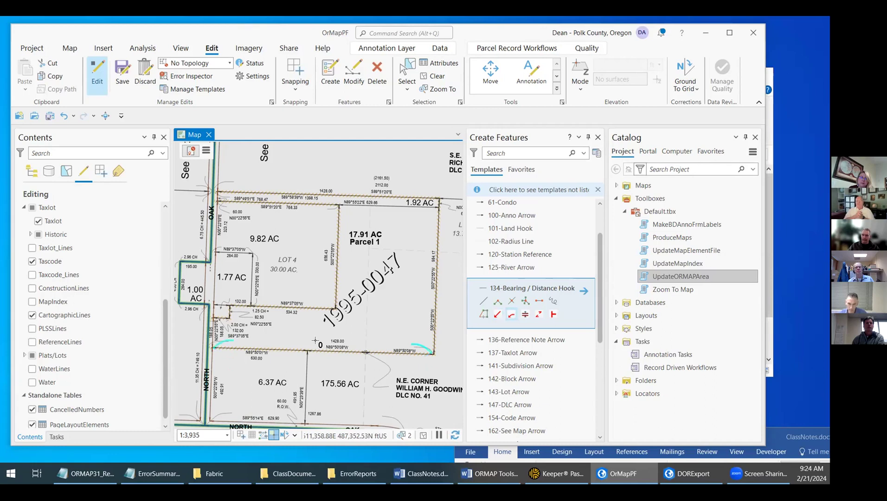
right_click(320, 333)
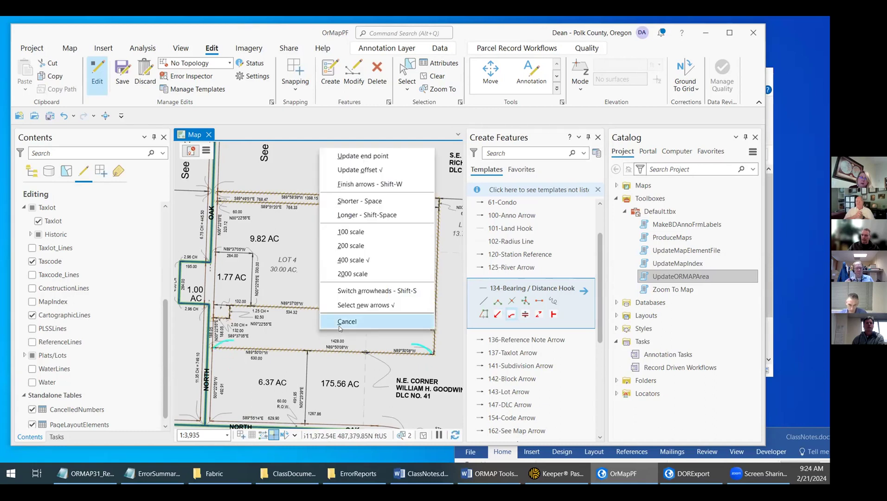
click(381, 318)
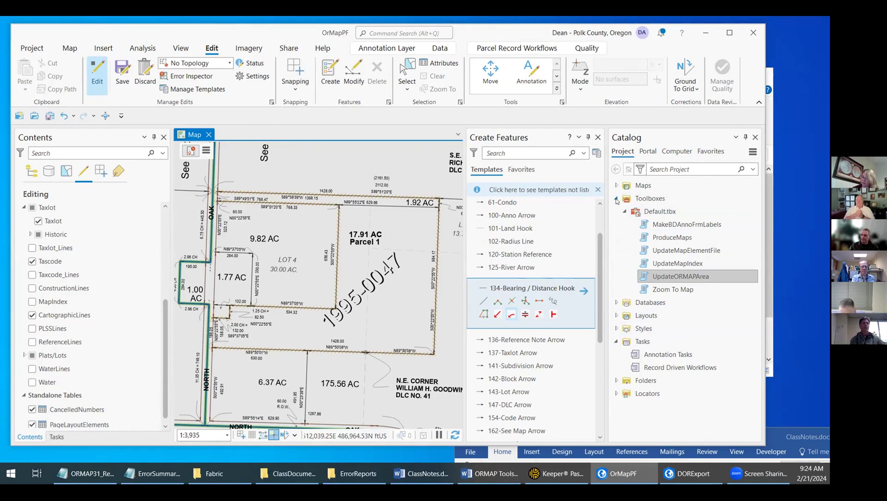
Put away the feature creation templates, view the parameters of the ProduceMaps script in Default.tbx and close the tool.
click(599, 136)
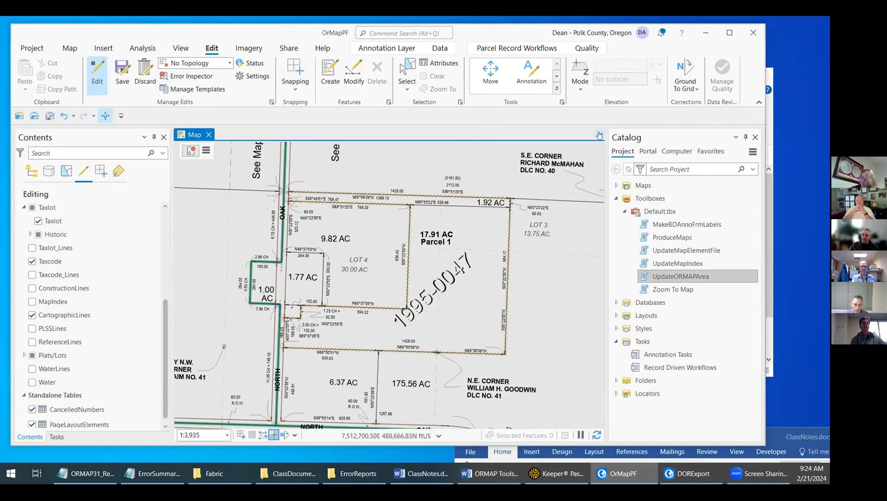
click(672, 279)
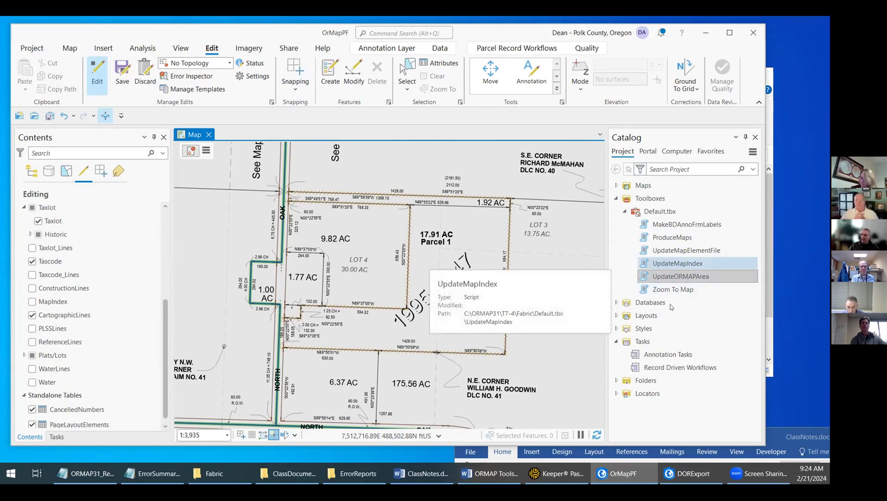
click(687, 239)
double_click(687, 239)
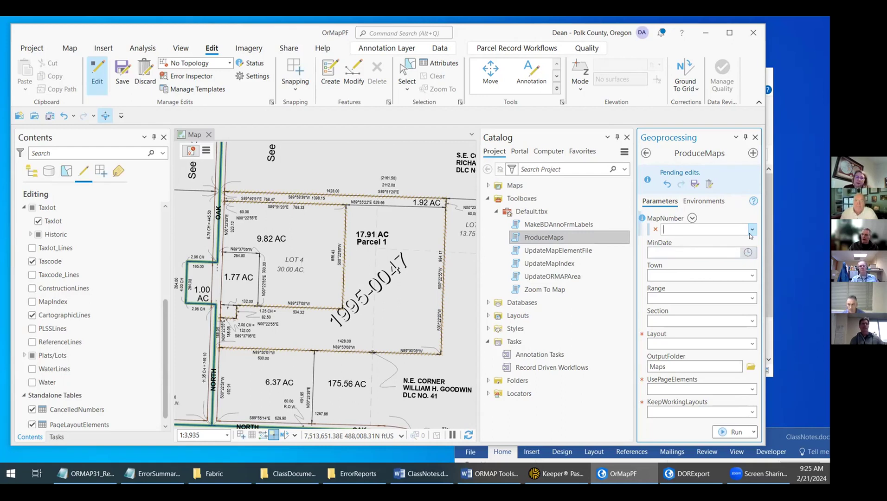
click(756, 137)
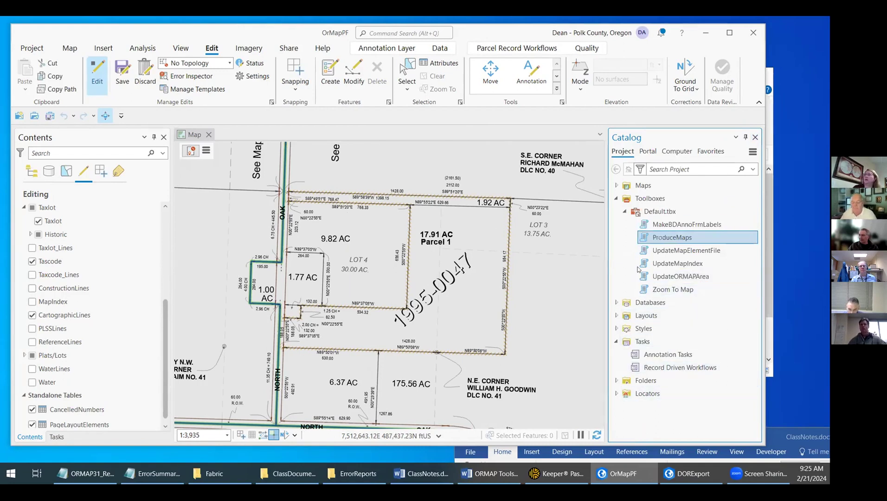
Expand the project's Maps and Layouts and open the MapProd_18x24V1 layout.
click(617, 186)
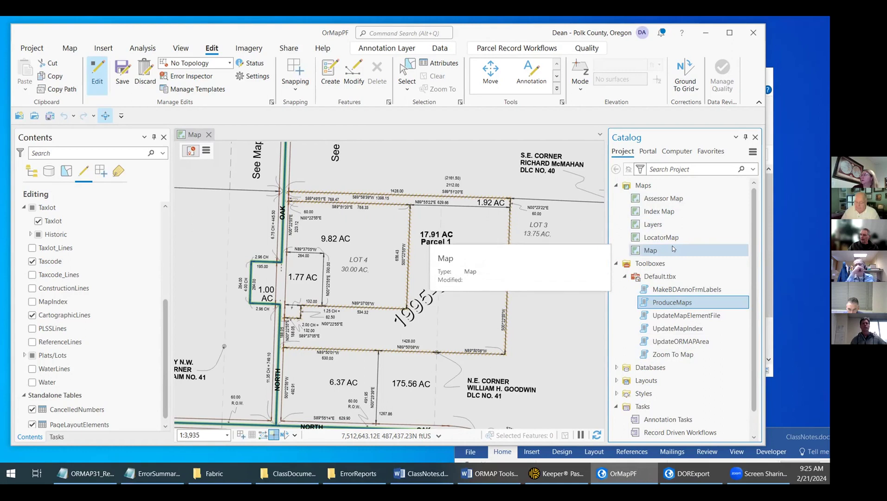
scroll(672, 306, down, 2)
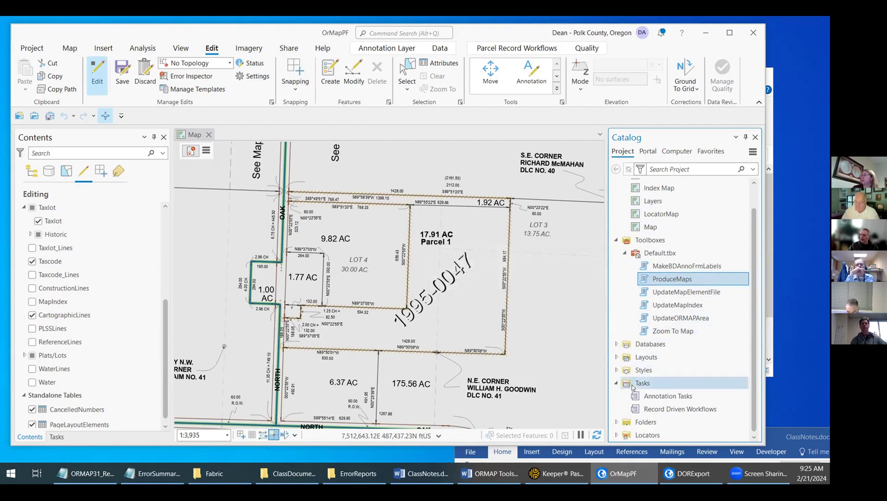
click(617, 357)
scroll(714, 395, down, 1)
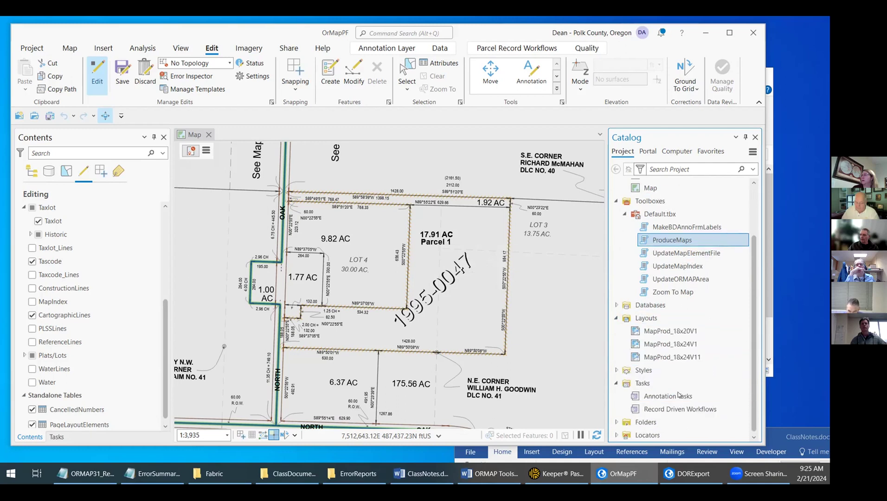
click(676, 343)
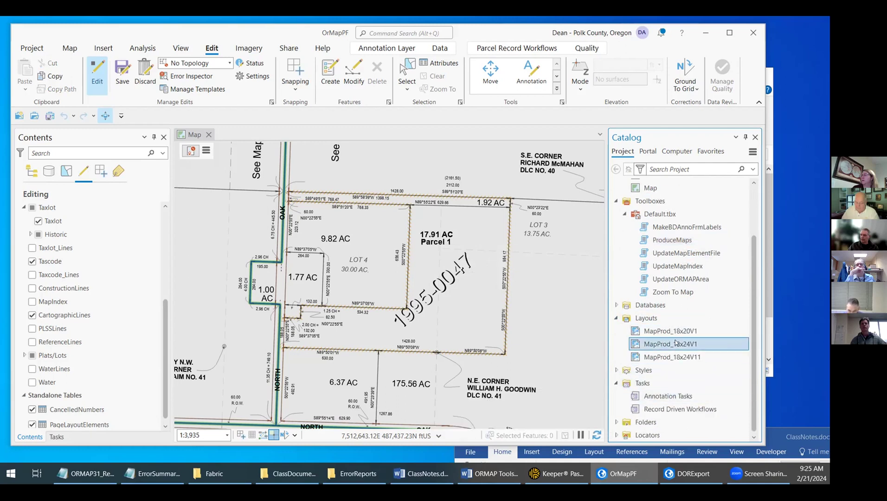
right_click(676, 343)
click(716, 189)
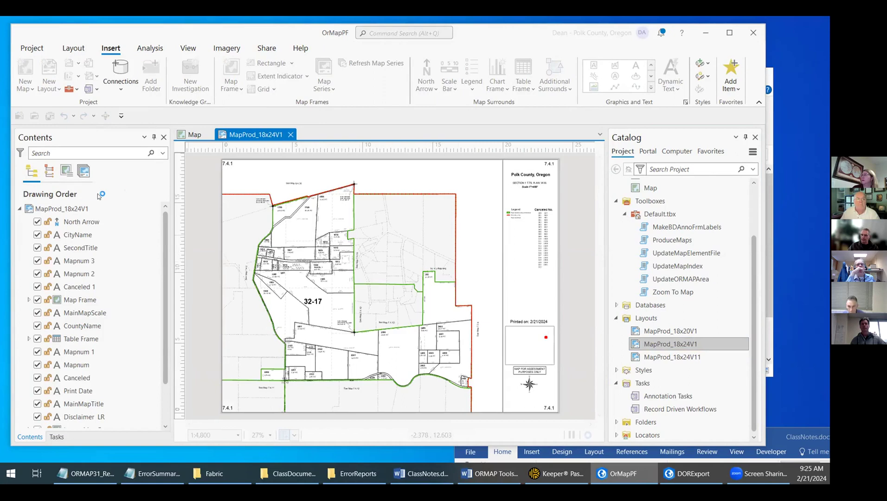
Show page 7.4.25D of the MapProd_18x24V1 map series and close the layout.
click(84, 173)
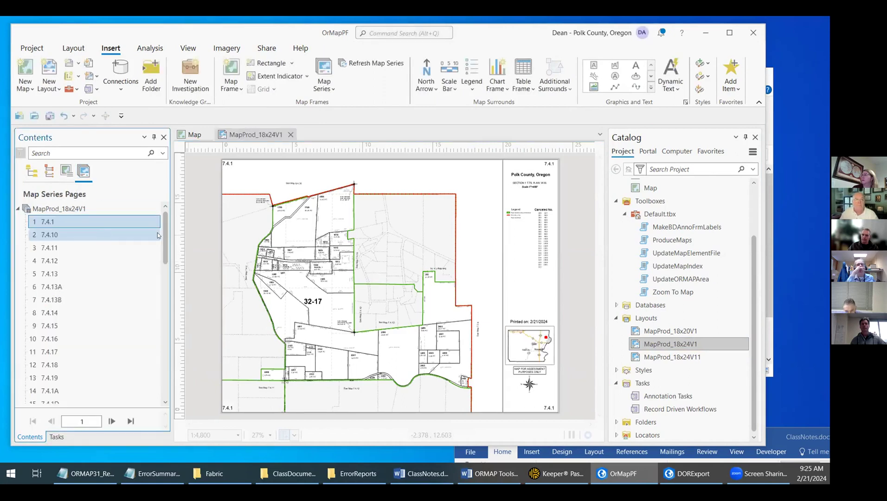
scroll(78, 309, down, 7)
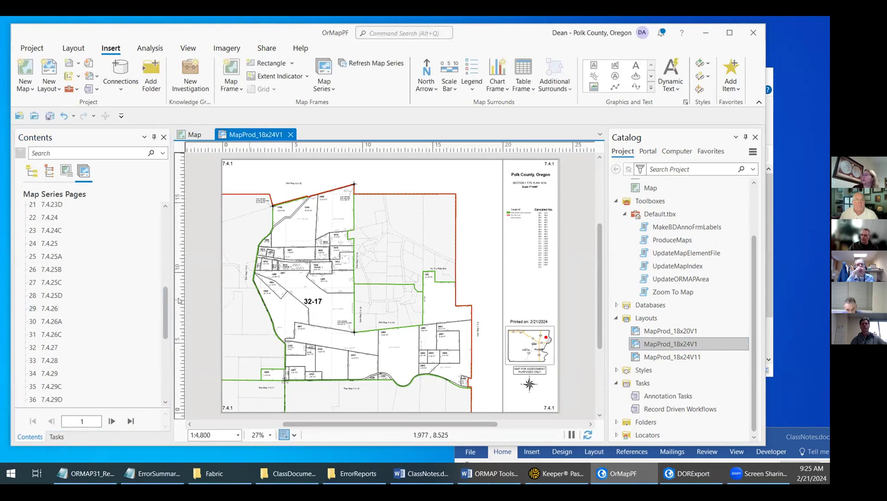
click(96, 296)
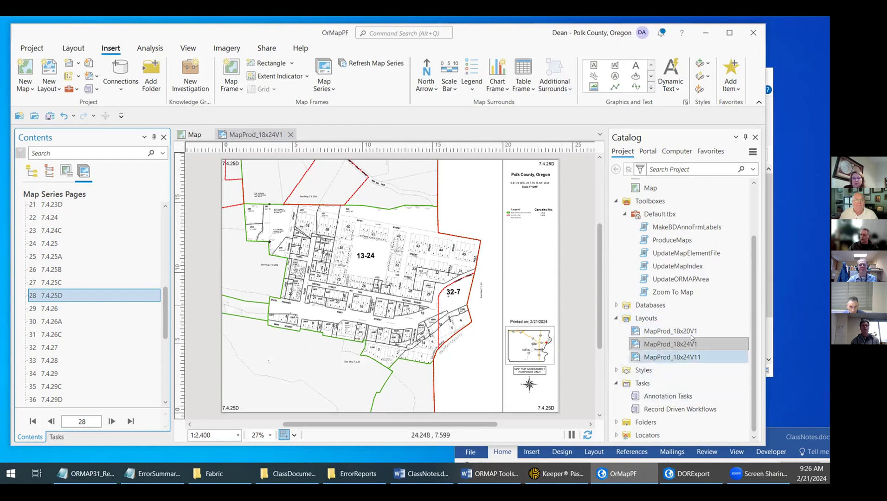
click(290, 134)
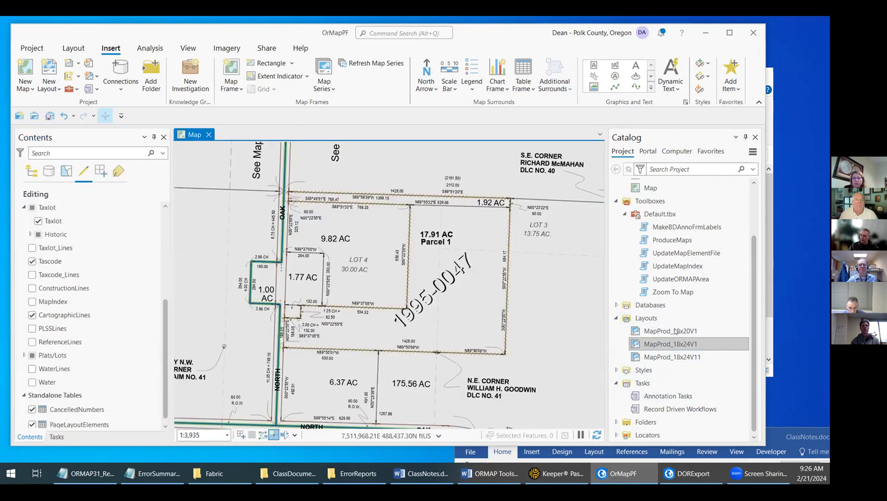
Open the MapProd_18x20V1 layout to view its page design, and close it.
right_click(678, 330)
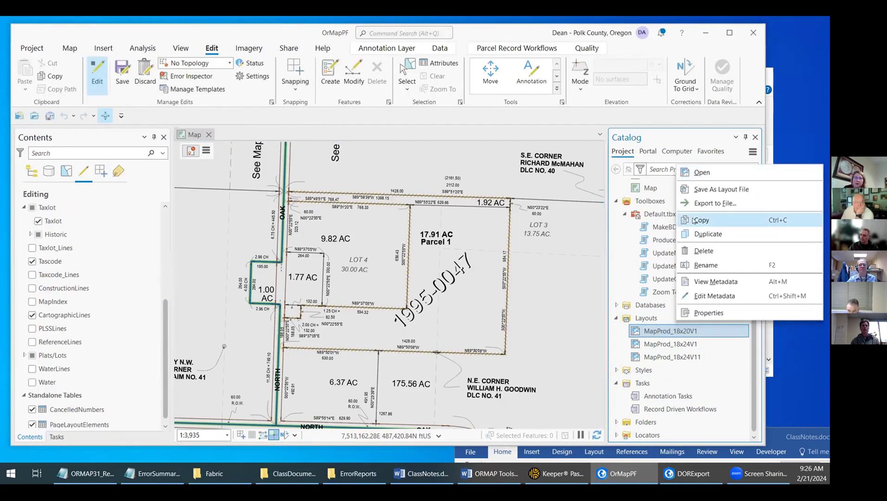
click(293, 200)
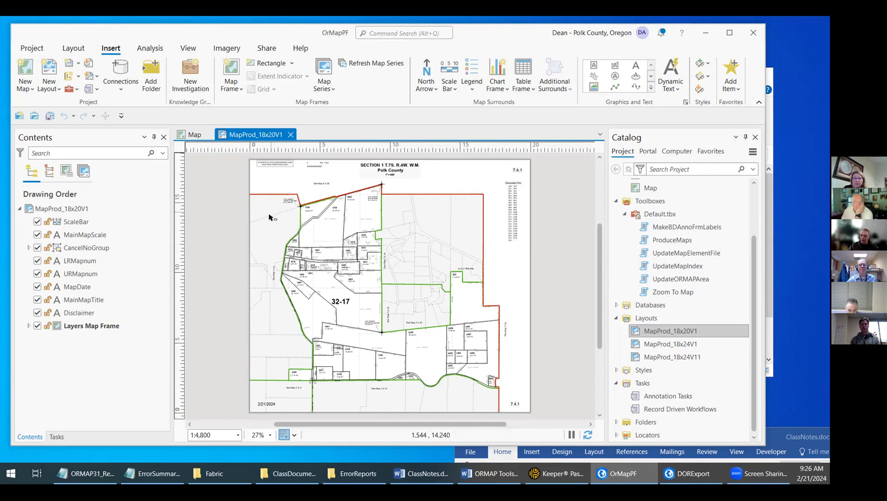
click(291, 135)
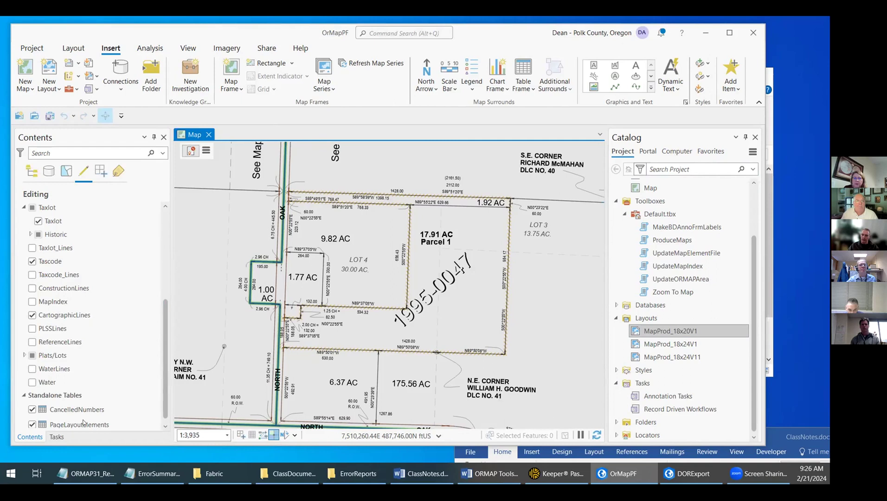
Open the PageLayoutElements table, select the 1Template row to examine its element positions, and close the table.
click(92, 422)
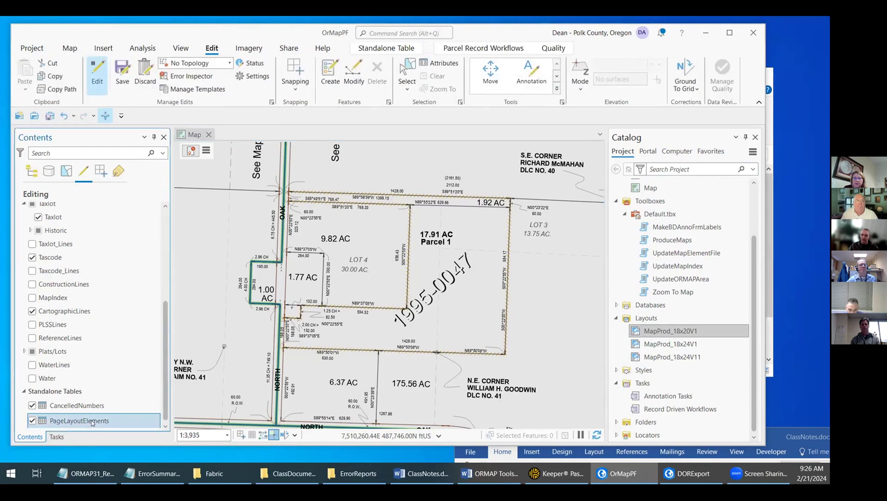
right_click(92, 422)
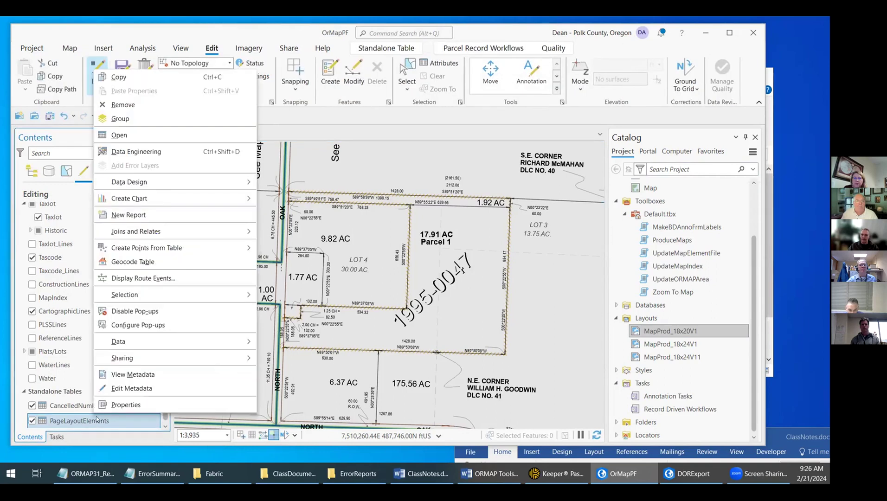
click(169, 135)
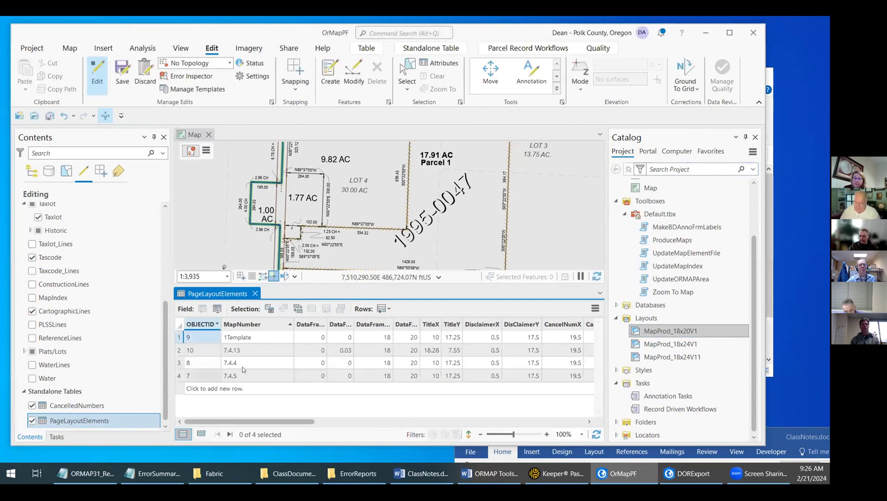
drag(266, 424, 163, 355)
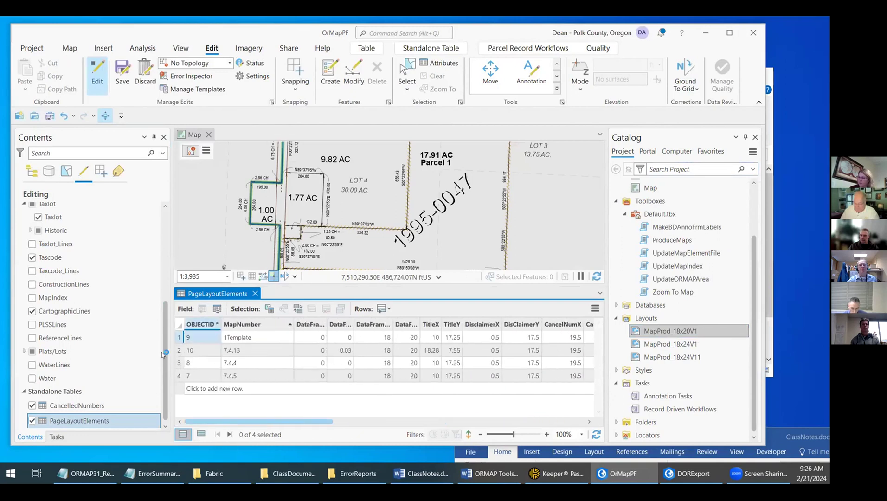
click(179, 338)
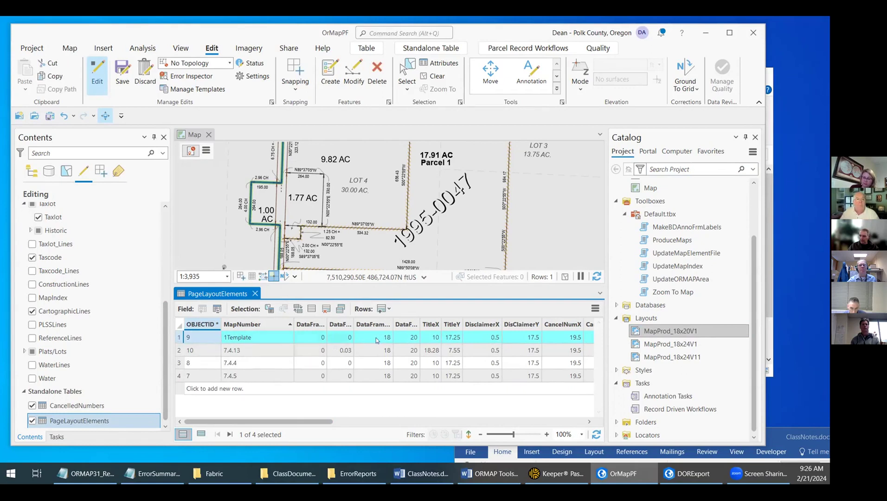
click(254, 293)
Open the ProduceMaps tool, add map numbers 7.4.11 and 7.4.12, and set the layout to 18x20.
click(638, 331)
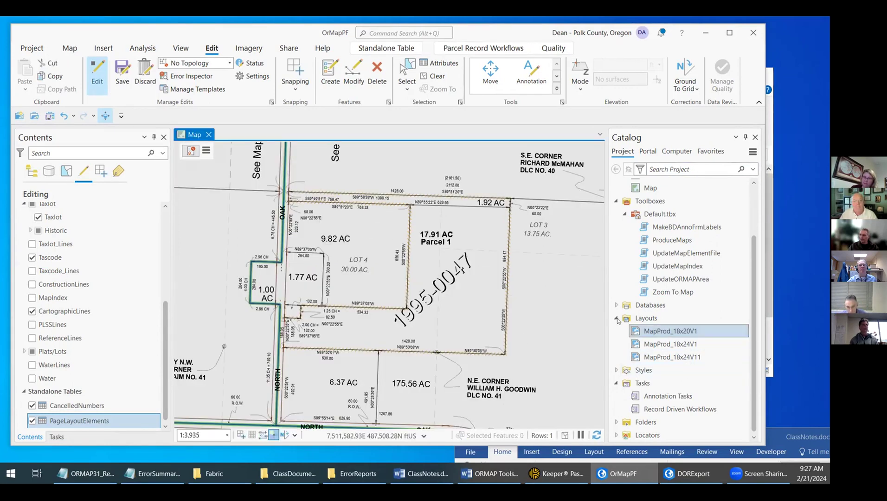
right_click(672, 240)
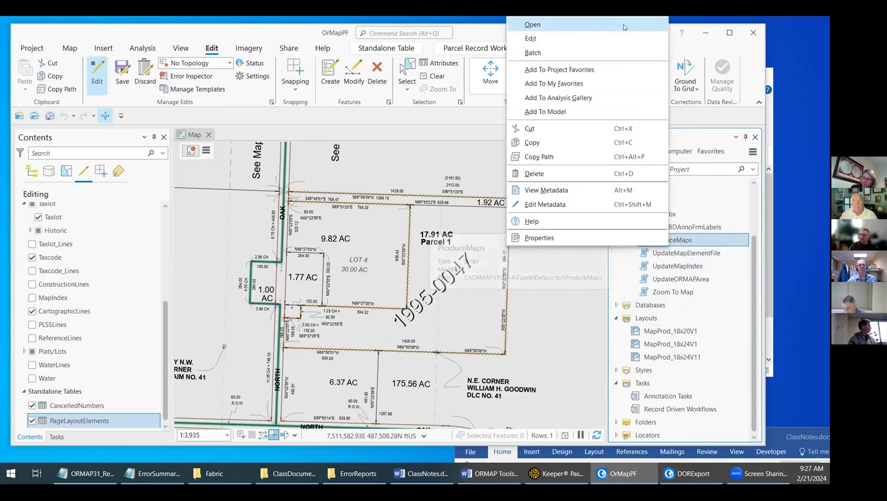
click(533, 25)
click(753, 229)
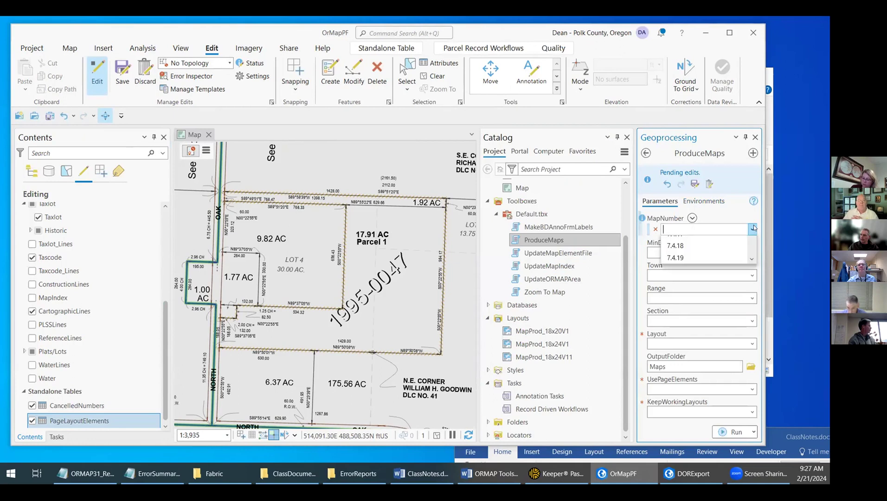
click(676, 266)
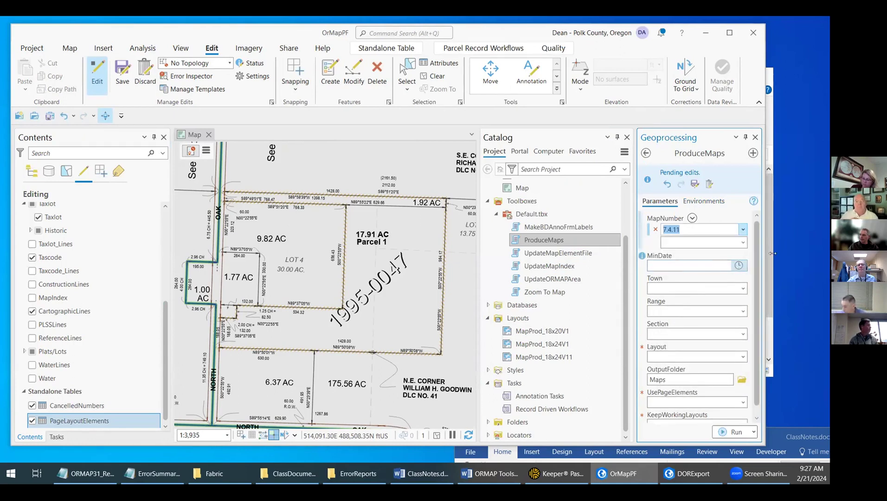
click(743, 243)
click(710, 292)
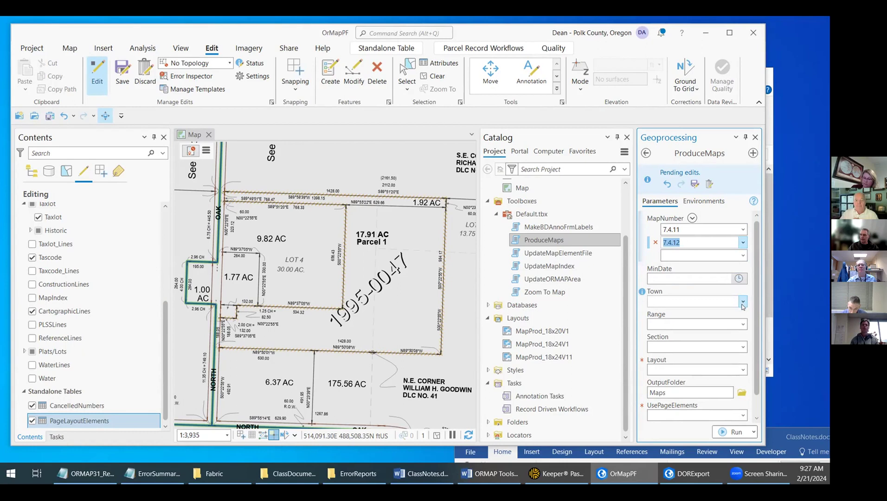
click(731, 370)
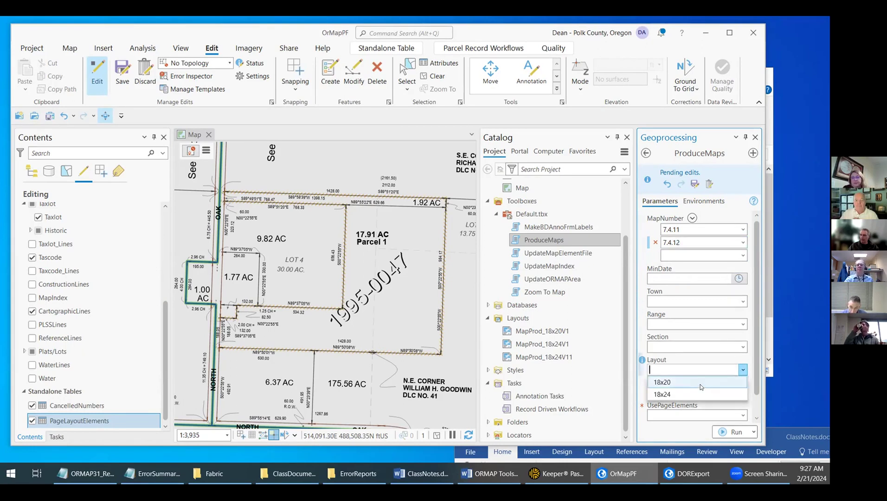
click(702, 382)
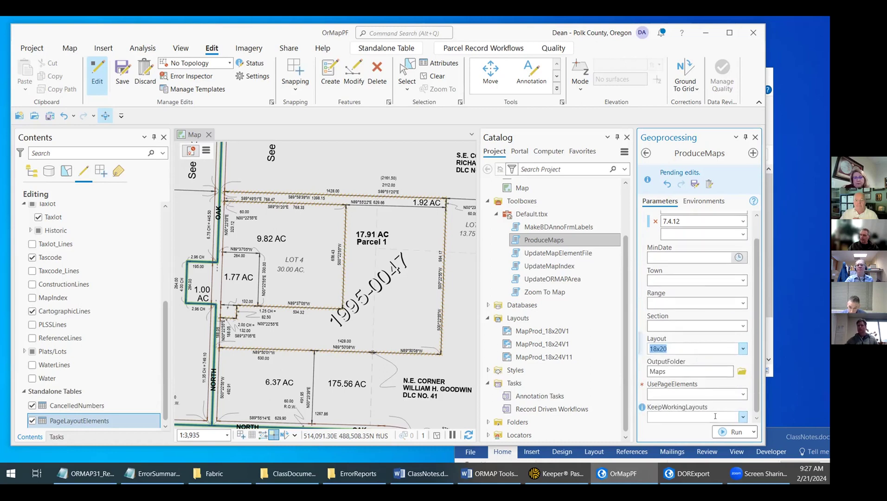
Open the PageLayoutElements table, select the 7.4.13 row to examine its custom element positions, and close the table.
click(743, 395)
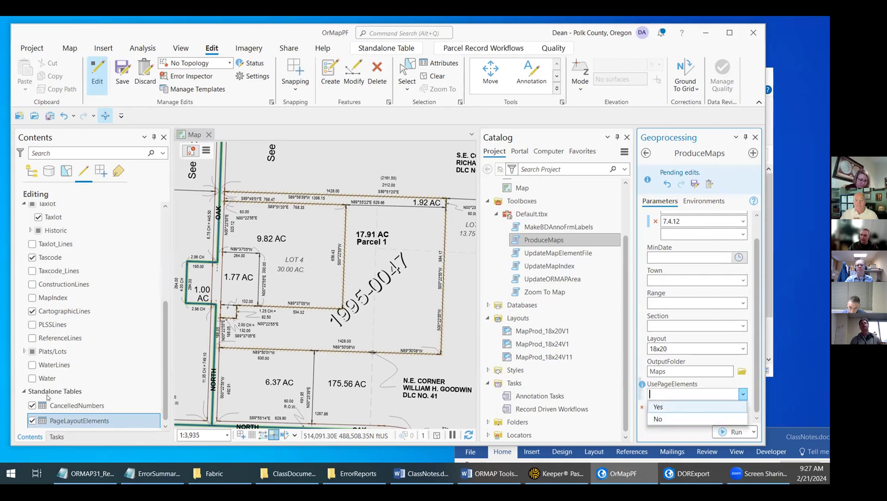
right_click(100, 421)
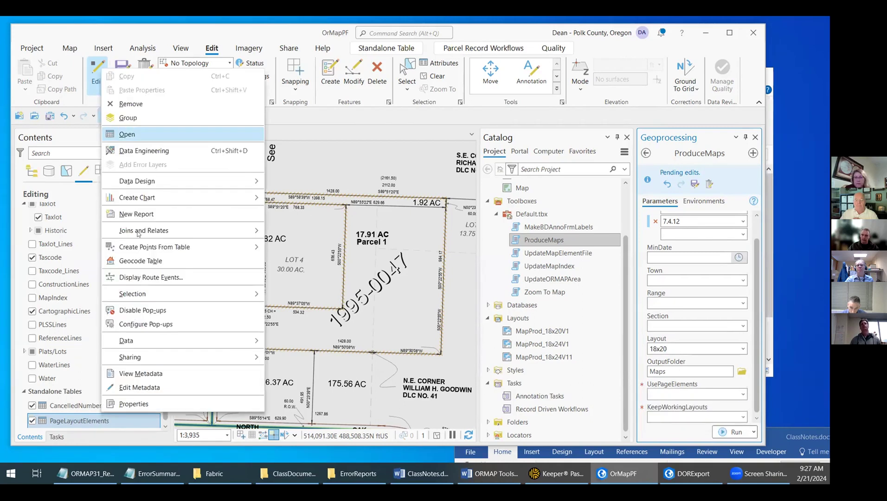
click(127, 134)
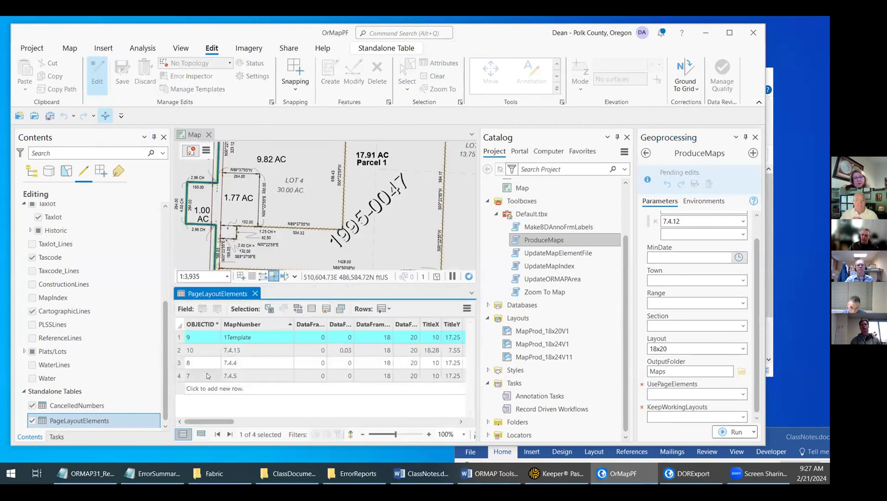
click(178, 350)
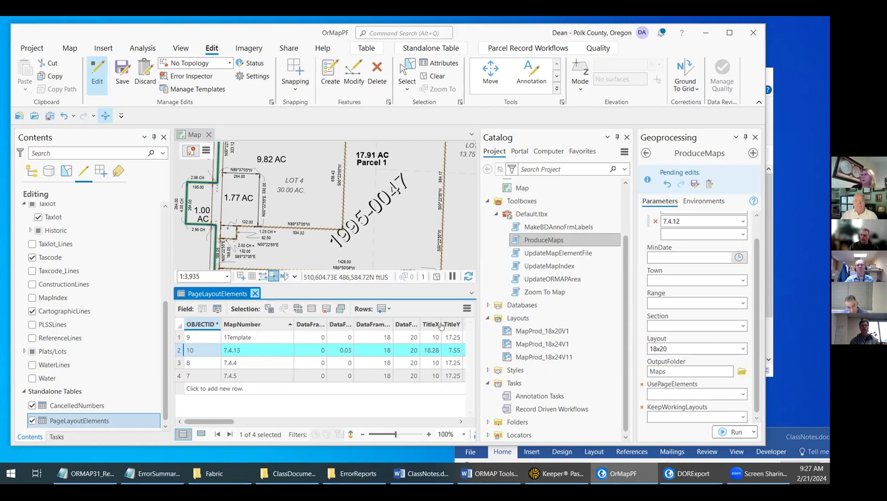
click(255, 293)
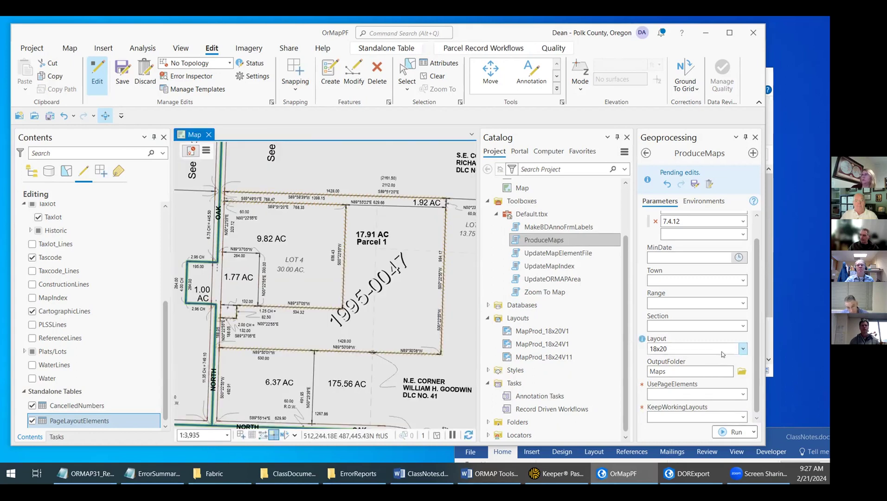
Set UsePageElements to No and KeepWorkingLayouts to Yes, and run ProduceMaps.
click(734, 392)
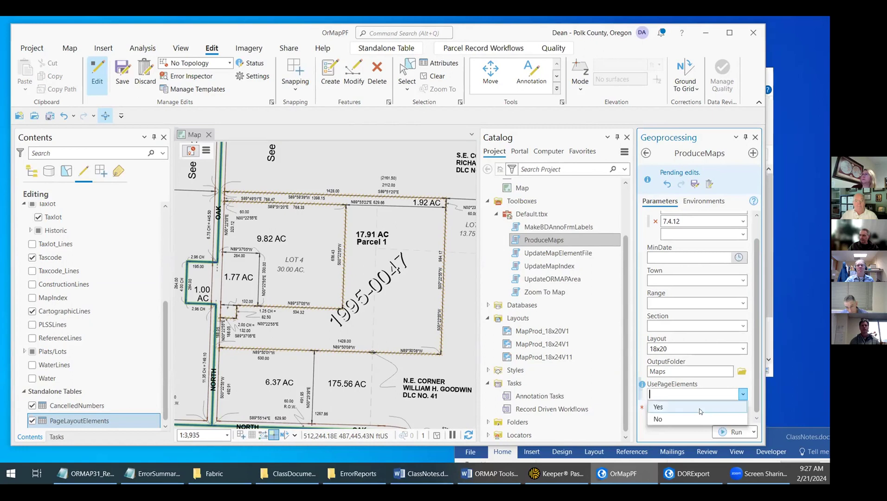
click(697, 419)
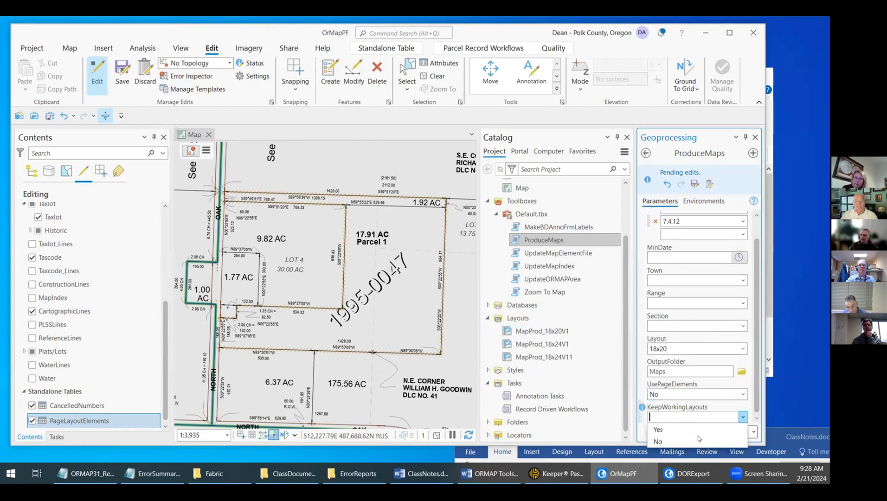
click(701, 417)
click(702, 430)
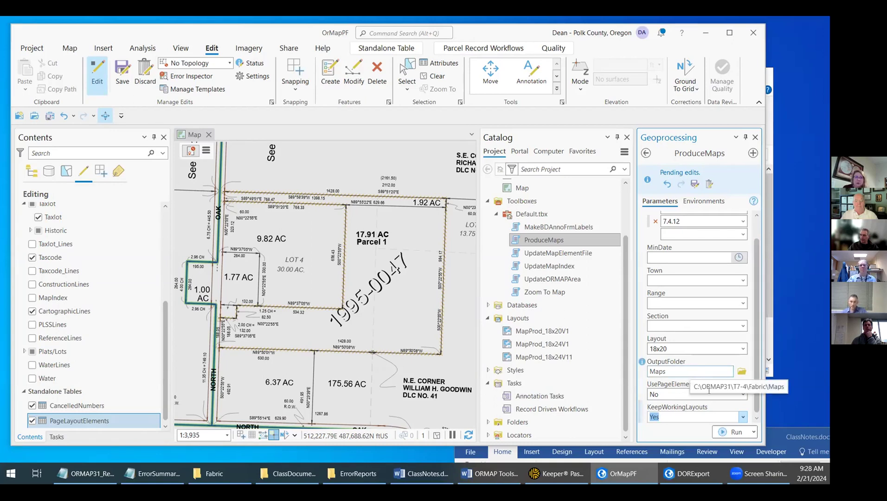
click(734, 432)
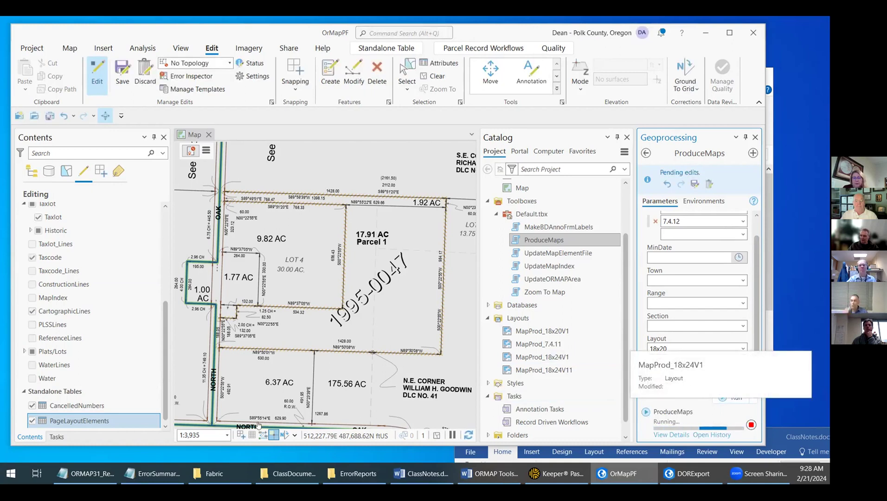
Switch to File Explorer, open the Maps output folder, view 7.4.12.tif, and close the image.
click(209, 480)
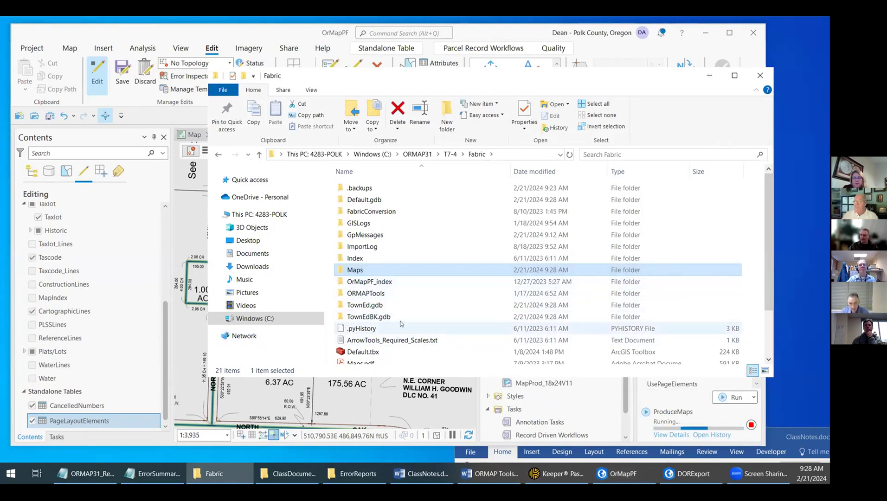
double_click(398, 271)
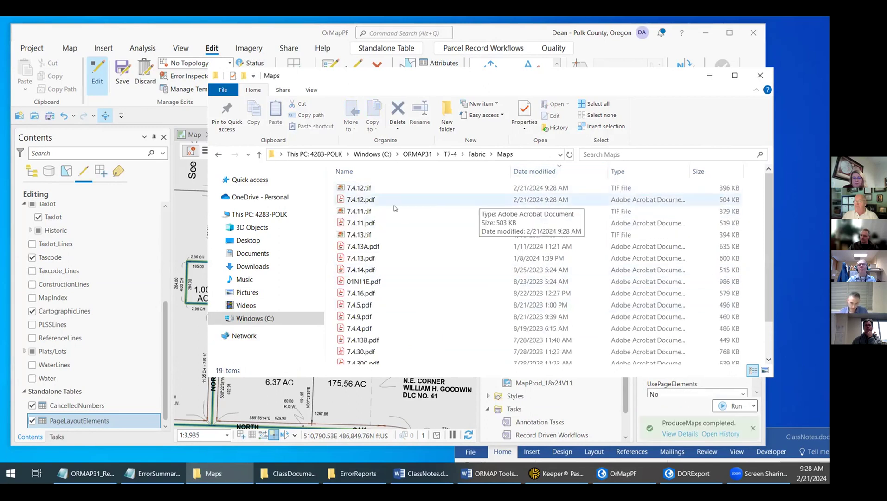
click(375, 189)
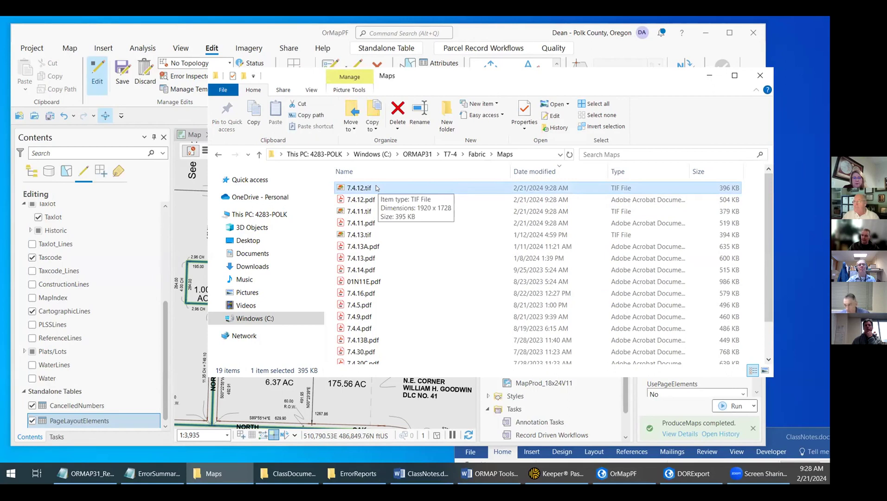
double_click(379, 189)
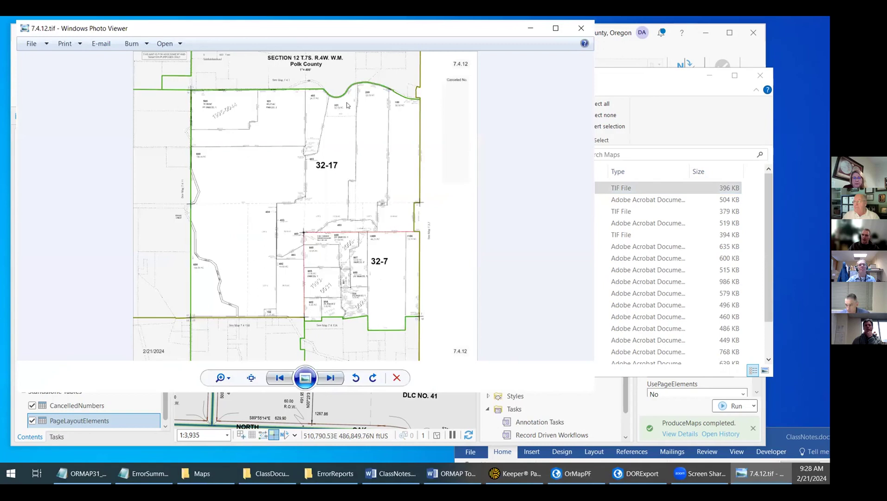
drag(342, 28, 348, 105)
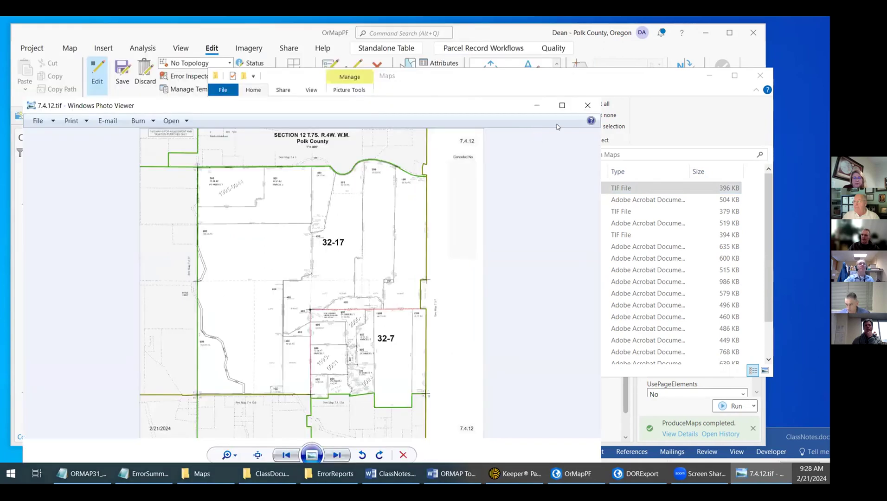
click(585, 109)
View the produced 7.4.12.pdf, close it, and return to ArcGIS Pro.
double_click(390, 200)
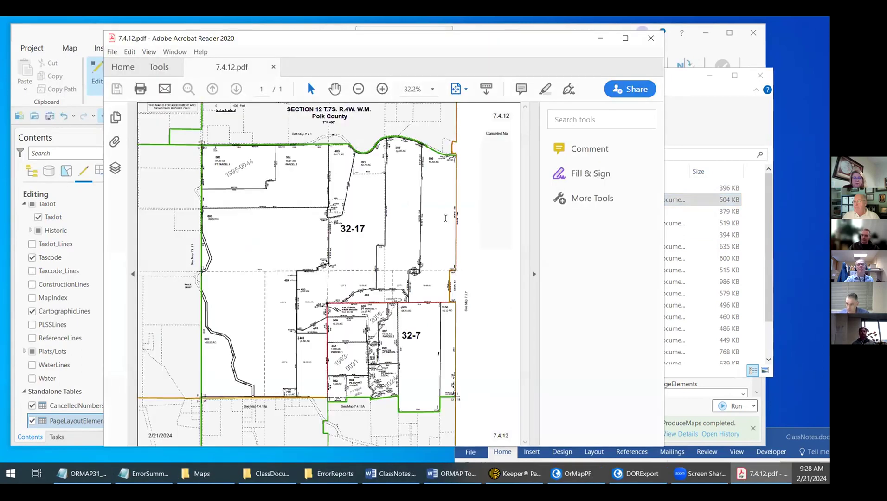
key(alt+F4)
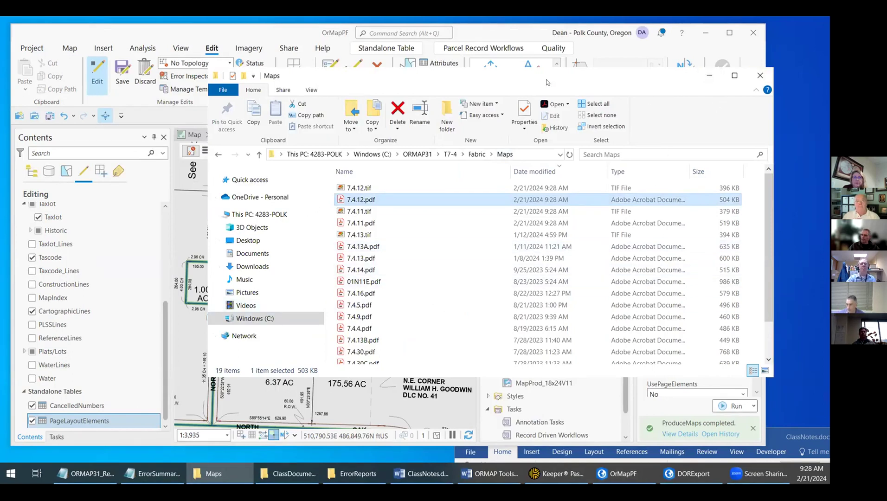
click(55, 222)
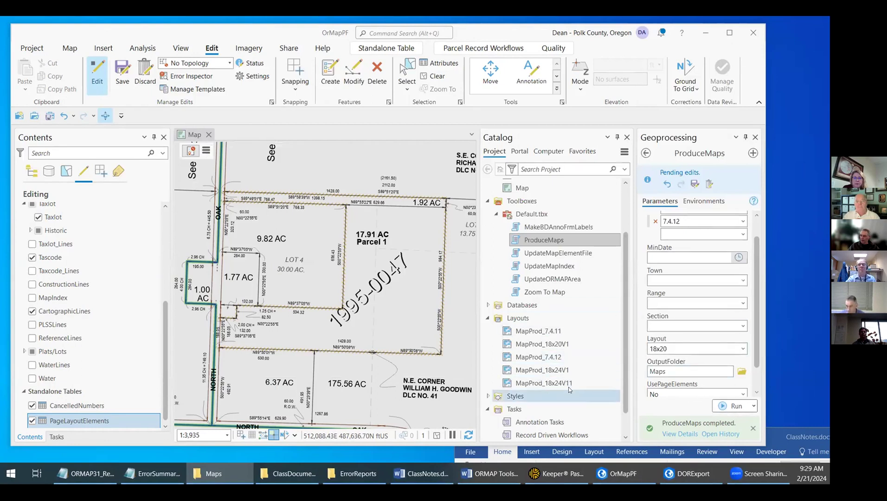
Close the ProduceMaps tool and open the MapProd_7.4.12 working layout.
click(553, 332)
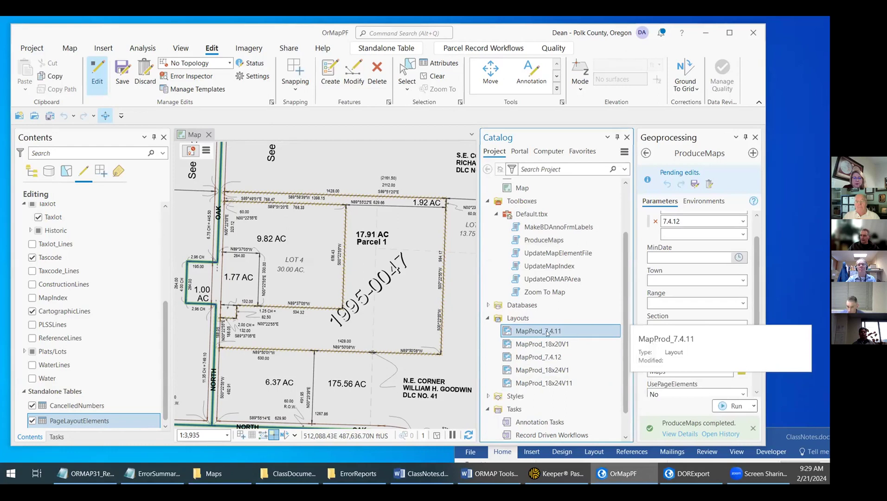
click(555, 358)
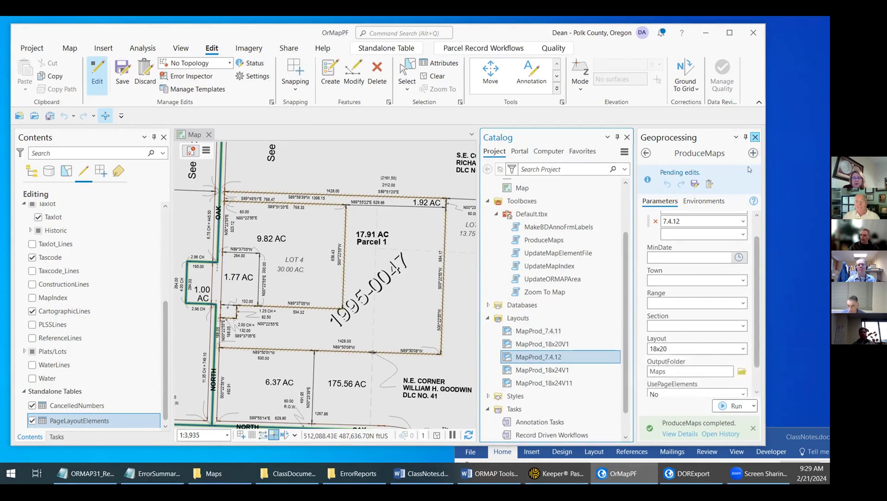
click(756, 136)
right_click(669, 357)
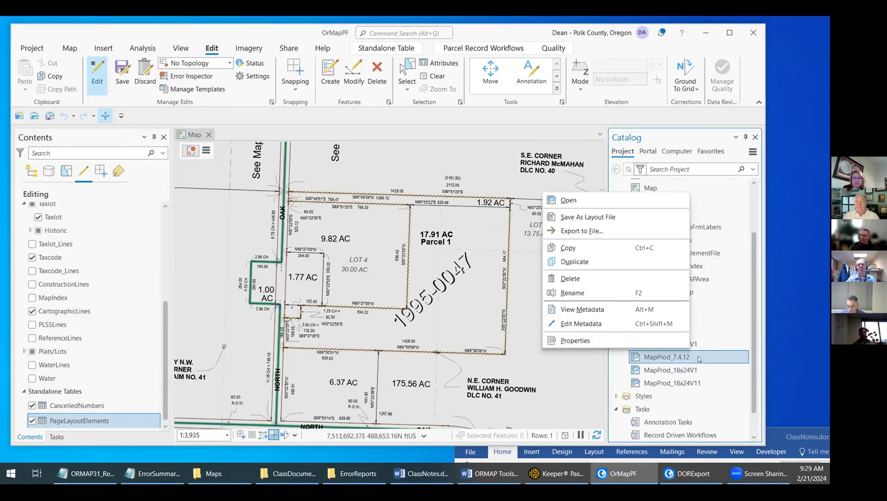
click(598, 200)
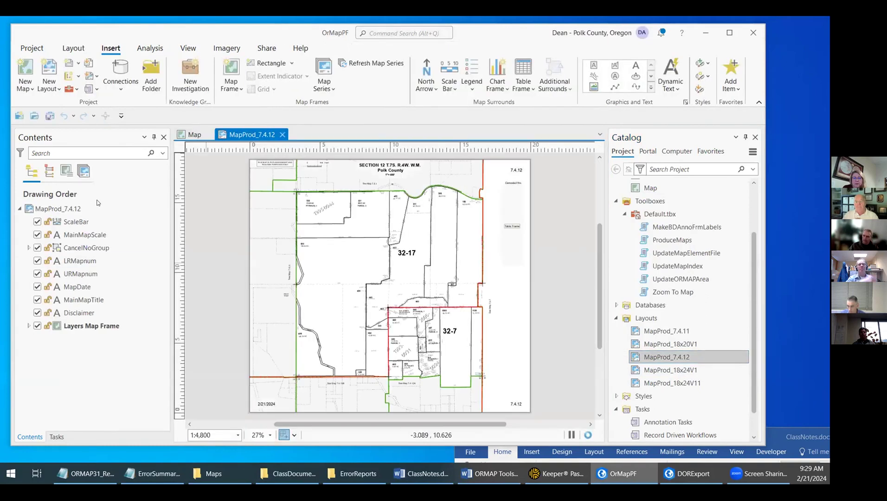
Select the main map title and scale text together with the Layers Map Frame on the layout page.
scroll(423, 177, up, 4)
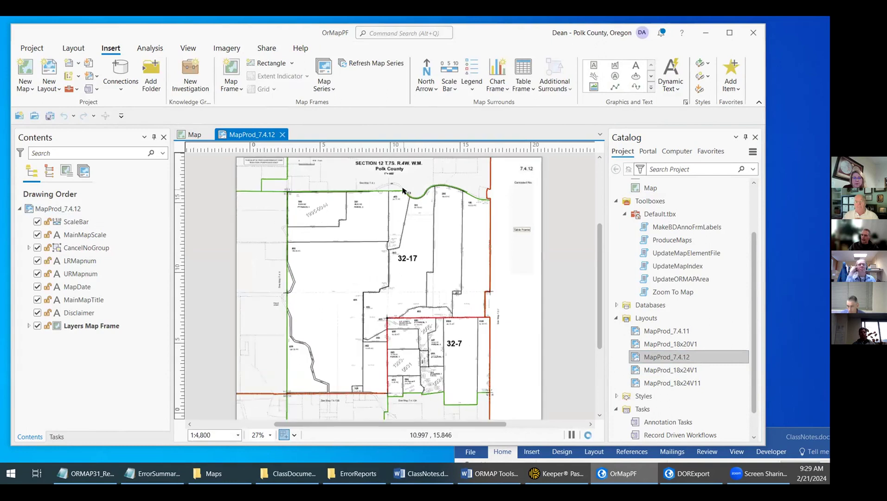
drag(598, 239, 598, 190)
click(348, 300)
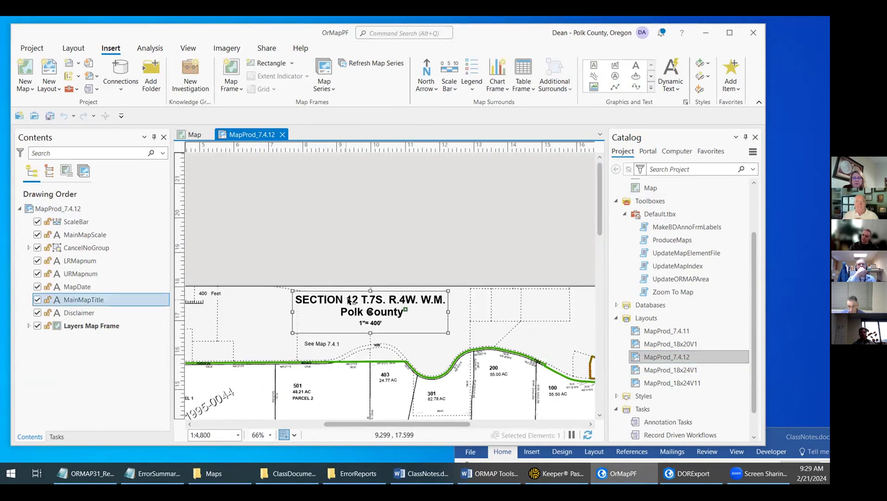
shift+click(410, 293)
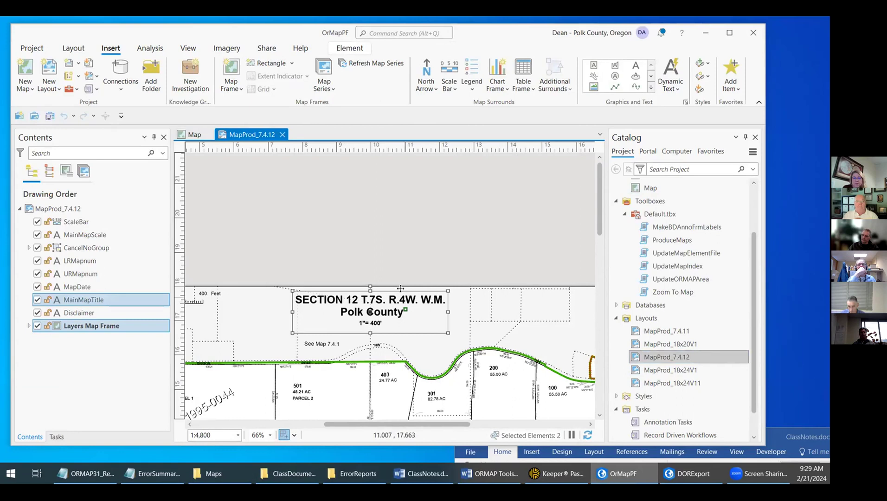
click(403, 254)
click(398, 302)
drag(254, 227, 485, 356)
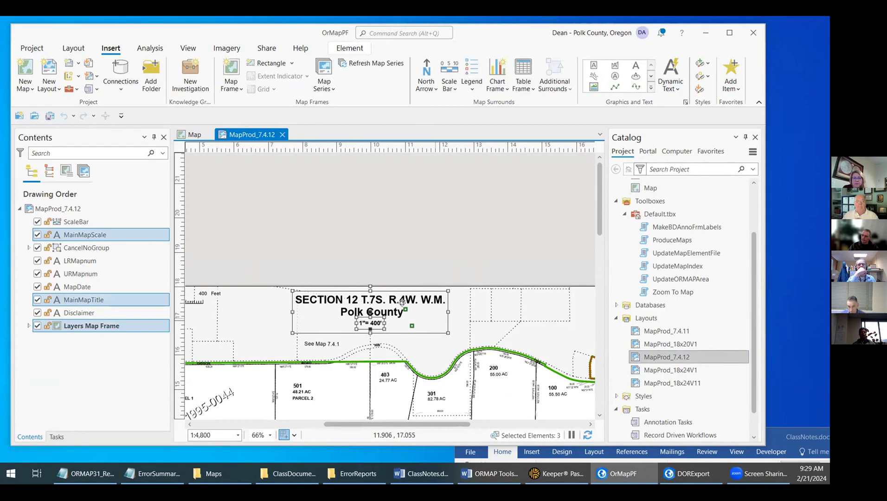
Move the selected title, scale text and map frame about 3 inches right and slightly down the page.
drag(414, 300, 509, 312)
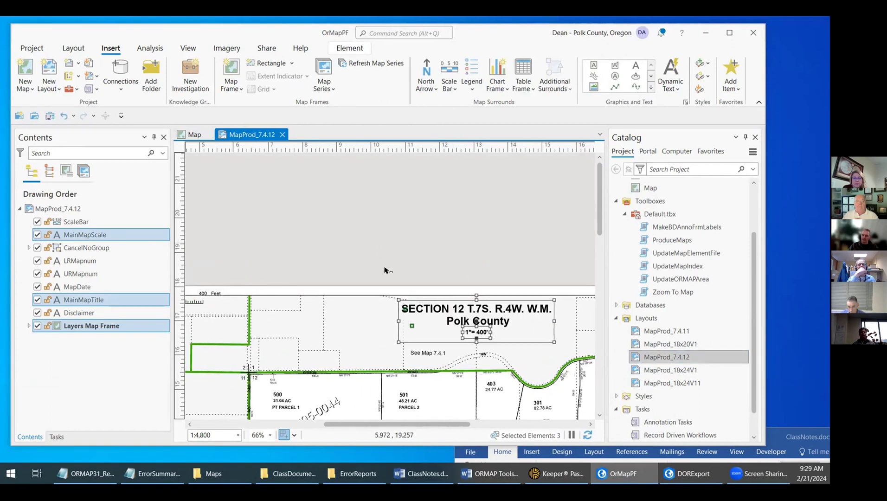
scroll(368, 252, down, 5)
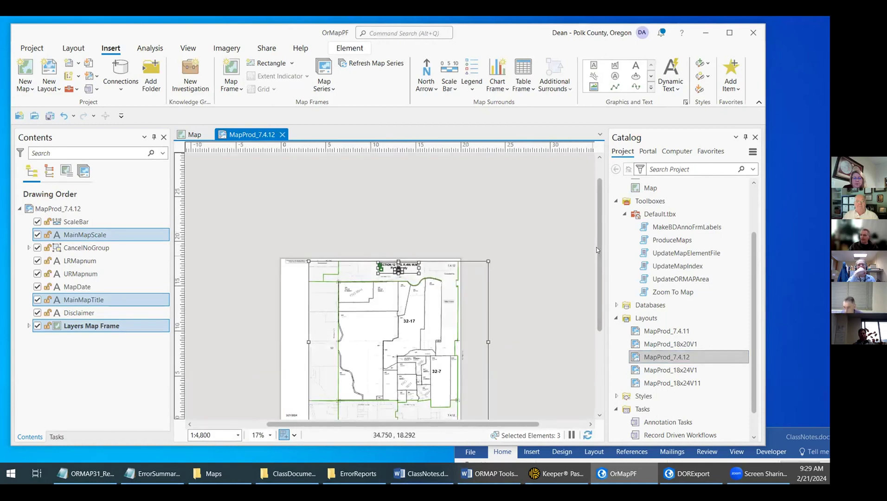
scroll(415, 261, down, 2)
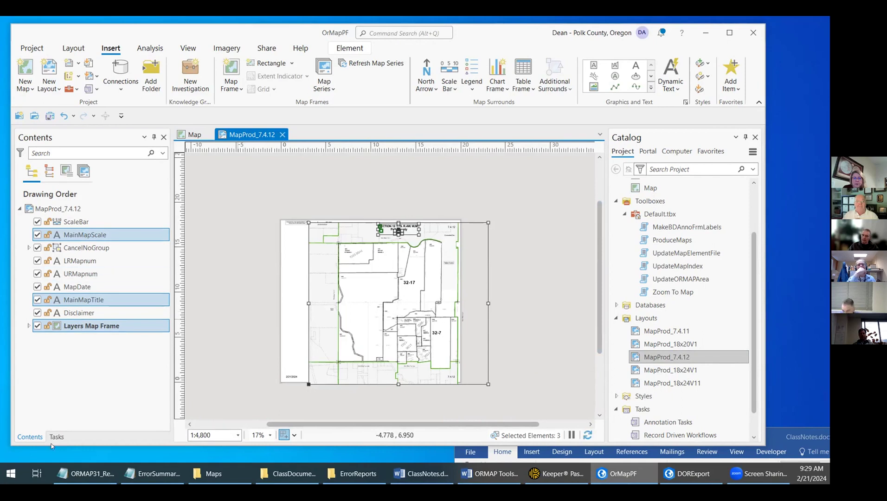
Open the PageLayoutElements table from the Map view and add a copy of the 1Template row as a new row.
click(187, 136)
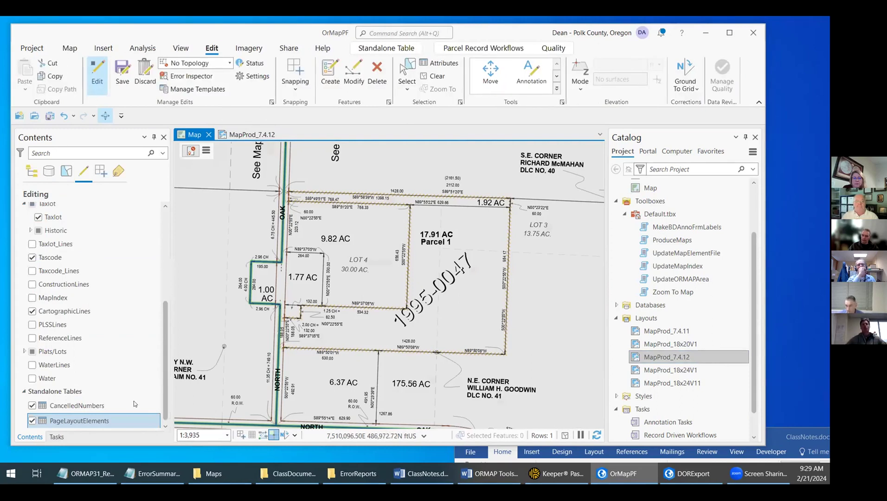
right_click(96, 421)
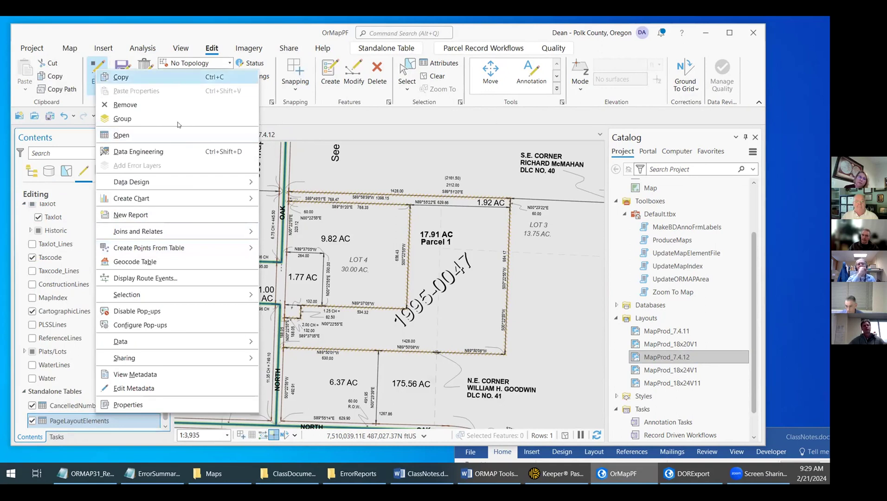
click(183, 138)
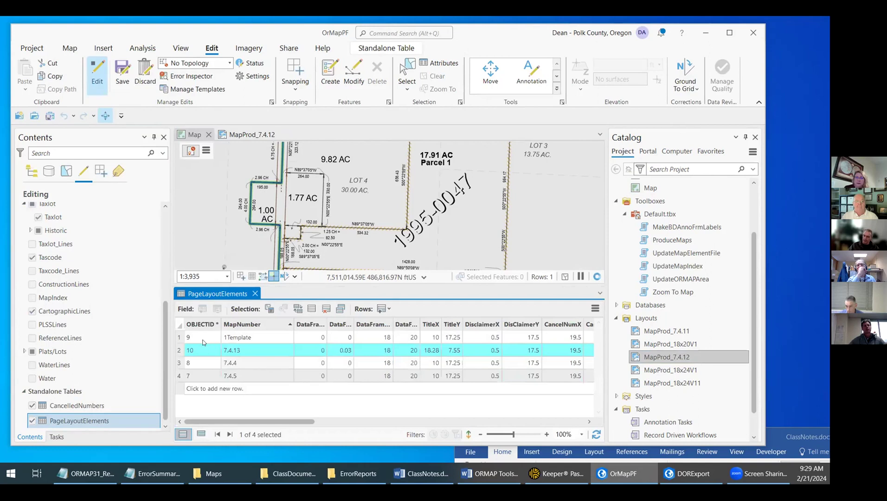
click(180, 337)
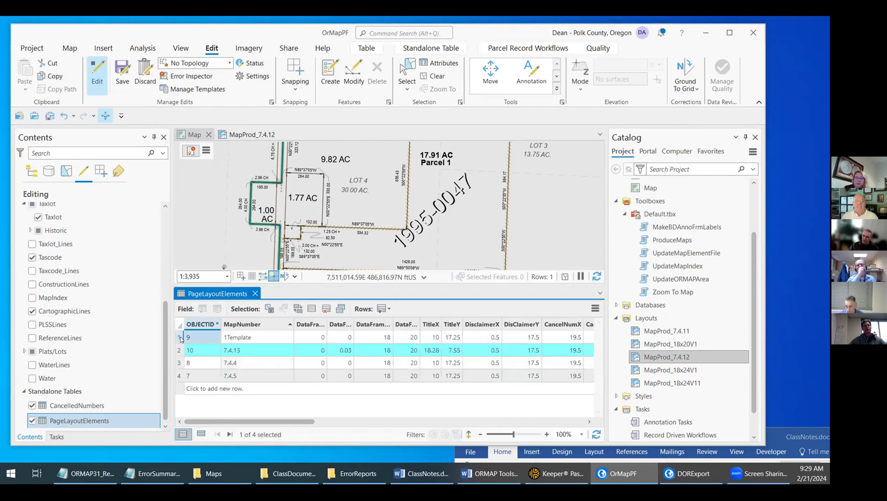
right_click(179, 389)
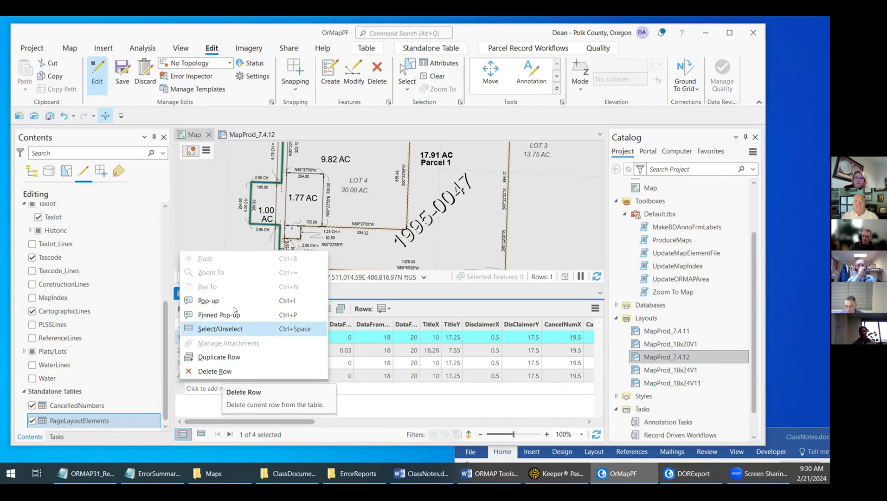
click(276, 402)
key(ctrl+v)
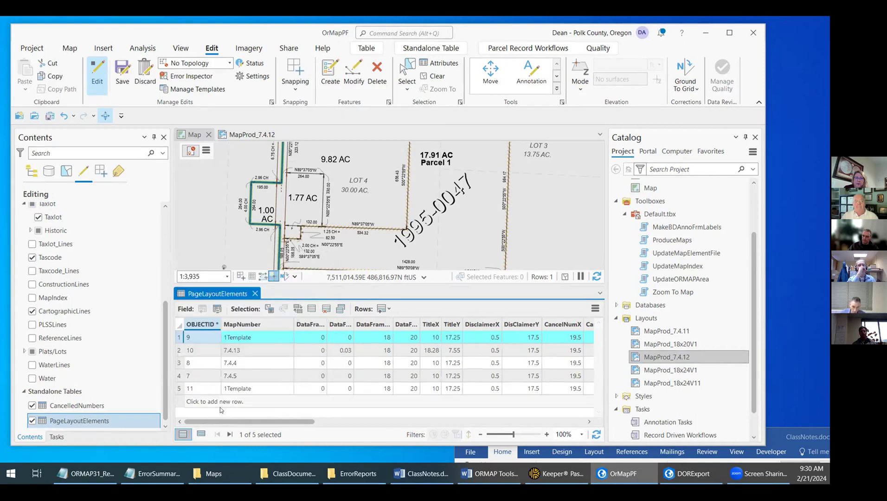
Set the MapNumber of the new PageLayoutElements row to 7.4.12 and close the table.
click(259, 389)
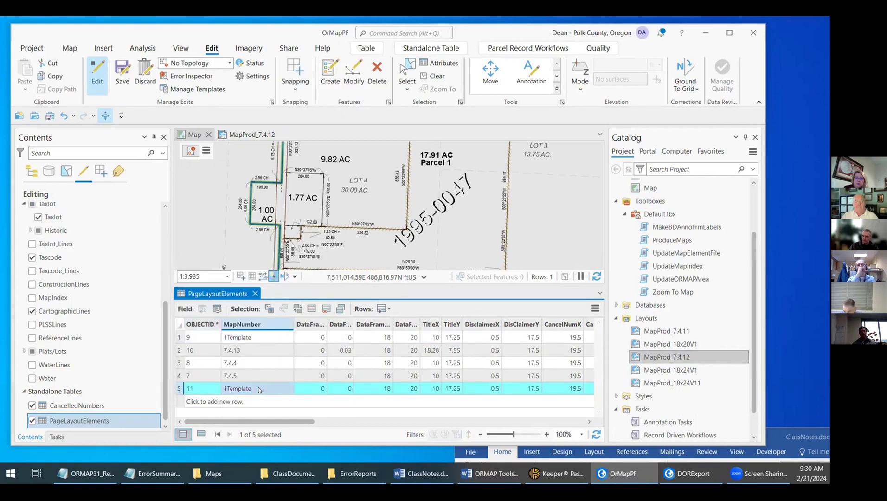
click(259, 389)
text(7.4.12)
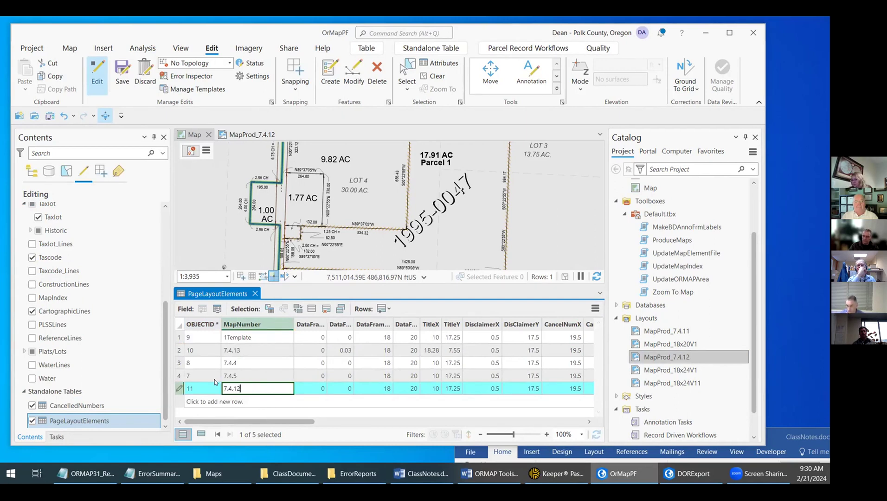
click(306, 294)
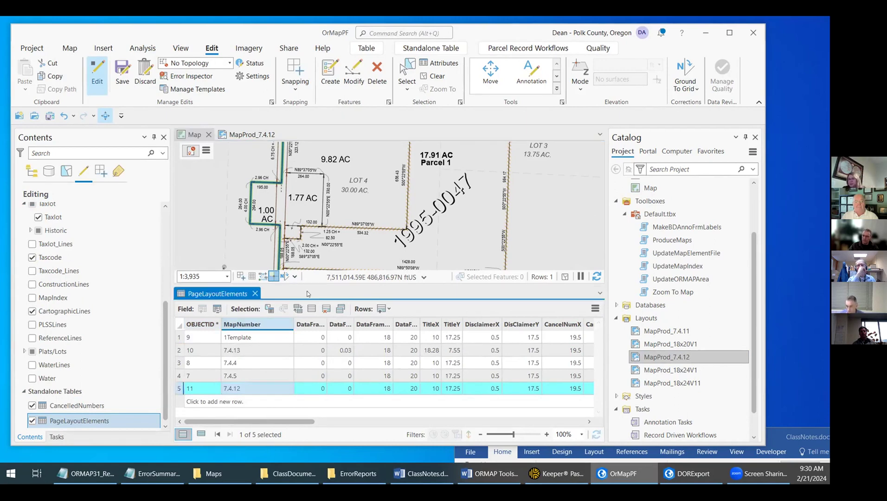
click(255, 293)
right_click(691, 253)
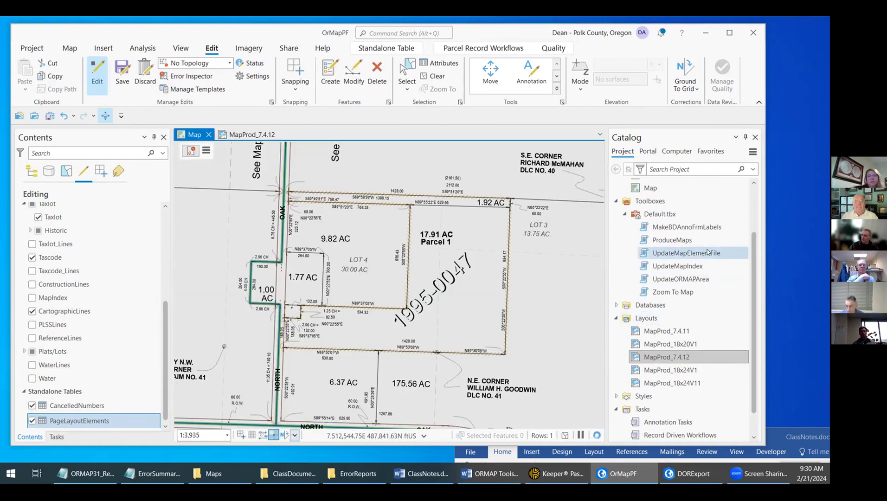
click(623, 22)
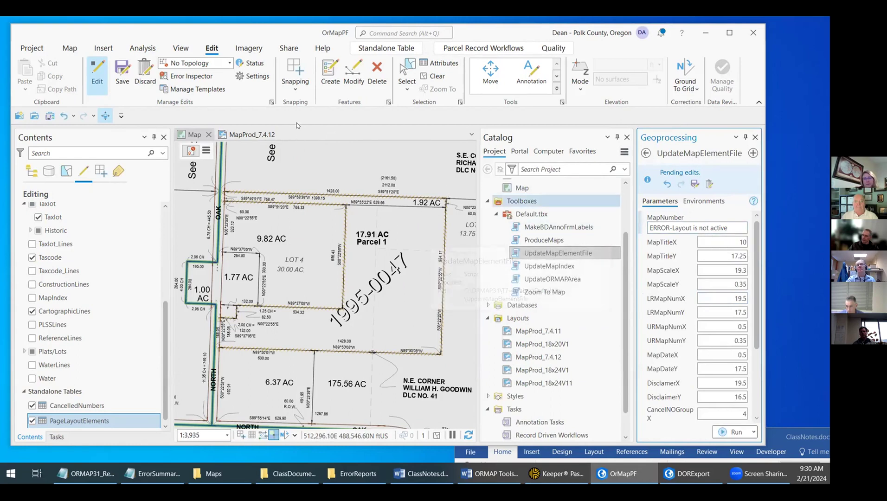
click(284, 135)
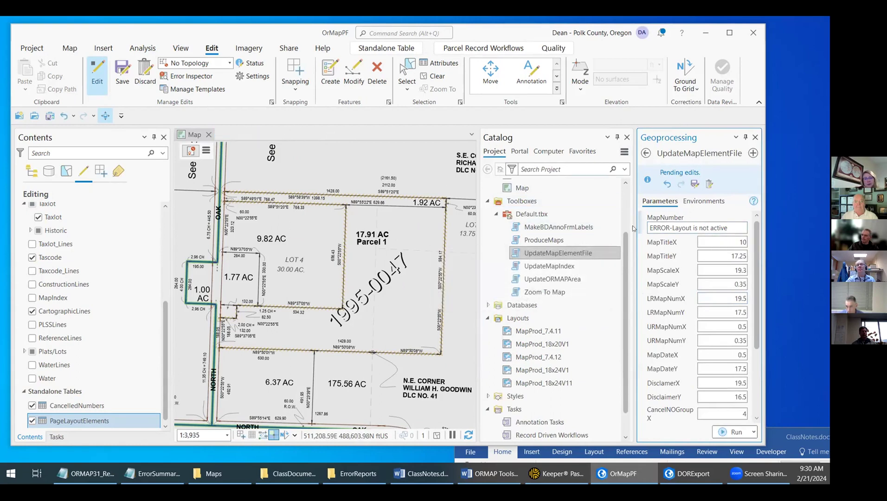
Reopen the MapProd_7.4.12 layout from the project's layouts and close the UpdateMapElementFile tool.
right_click(576, 357)
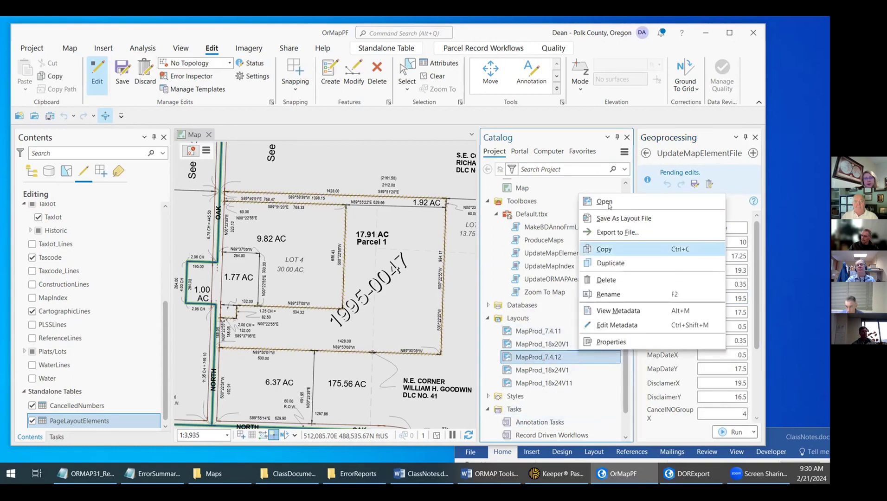
click(608, 203)
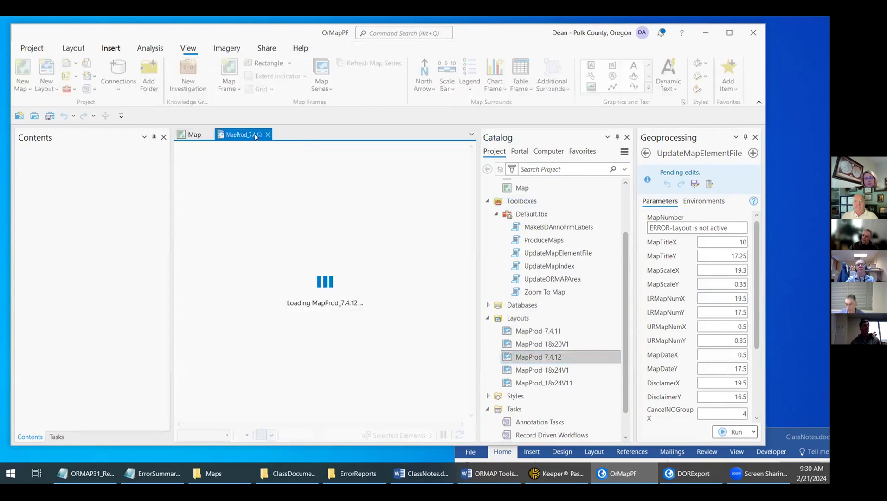
click(756, 137)
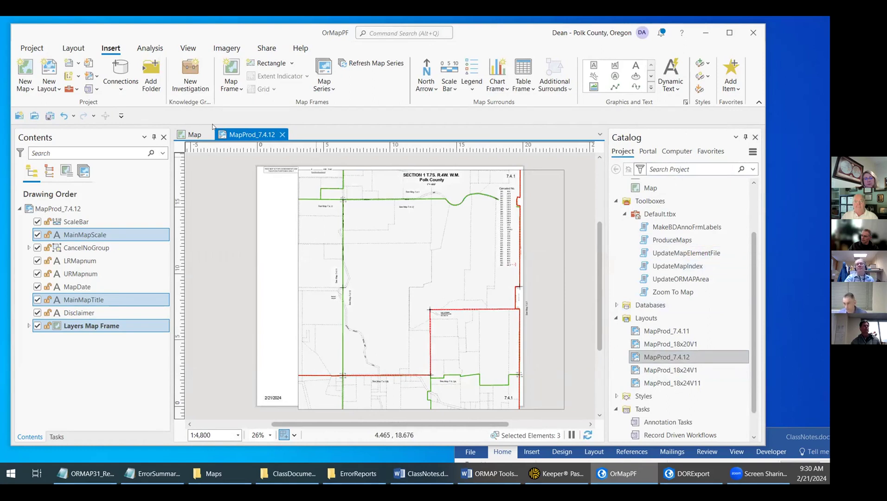
Open the UpdateMapElementFile script tool from Default.tbx with the MapProd_7.4.12 layout active.
click(687, 228)
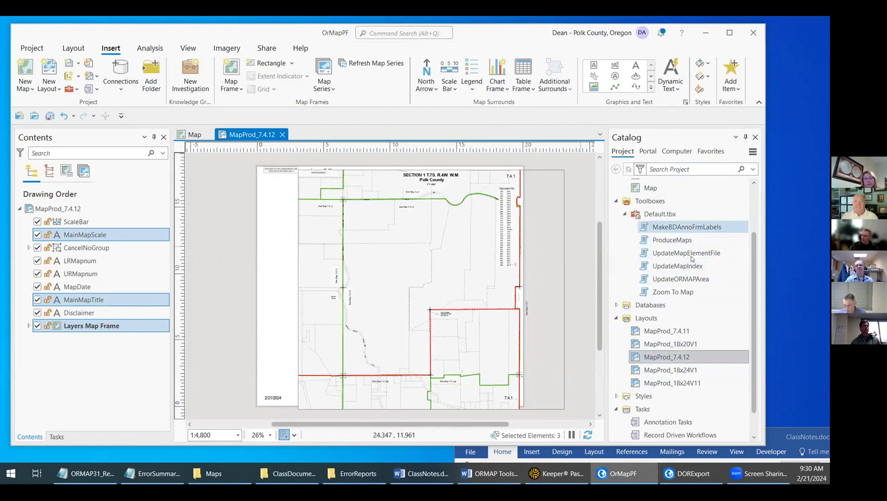
click(700, 256)
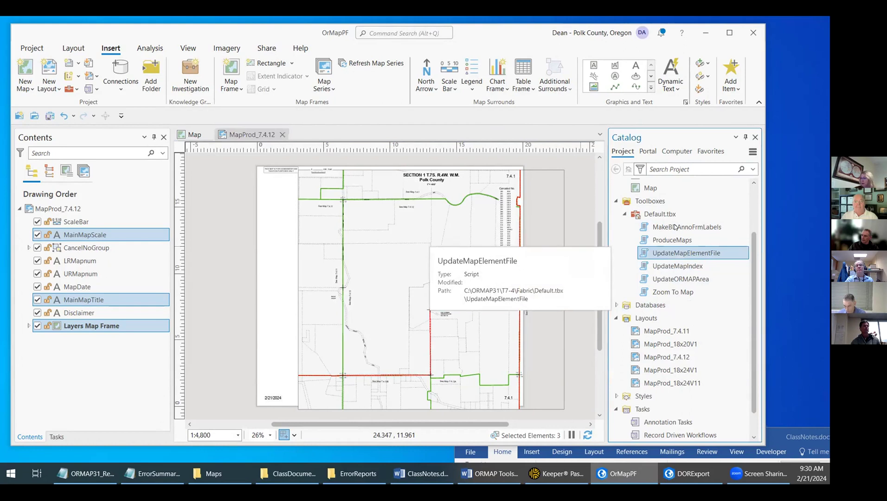
right_click(658, 252)
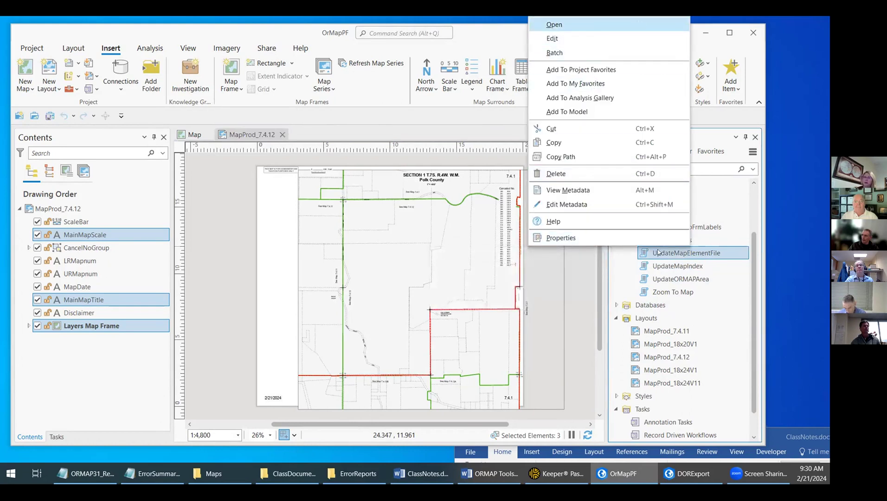
key(Return)
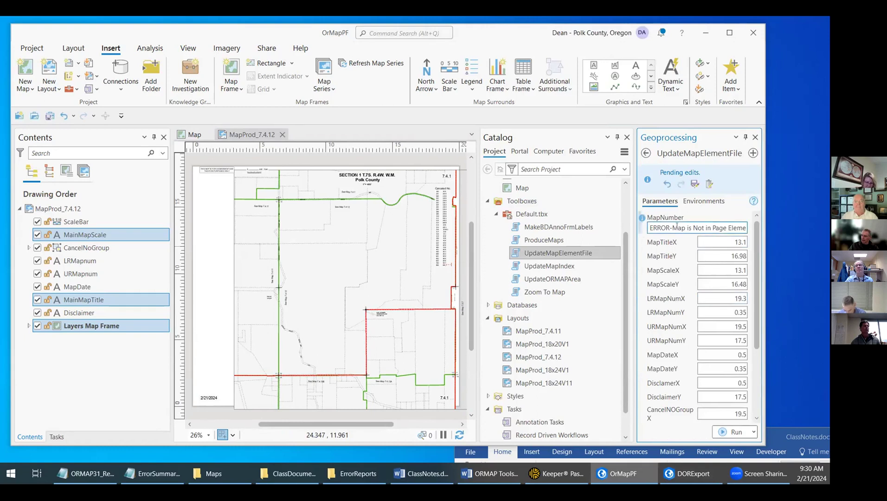
Shorten the tool's MapNumber entry to ERROR-M, review the element position parameters, and close the tool without running it.
drag(676, 226, 751, 225)
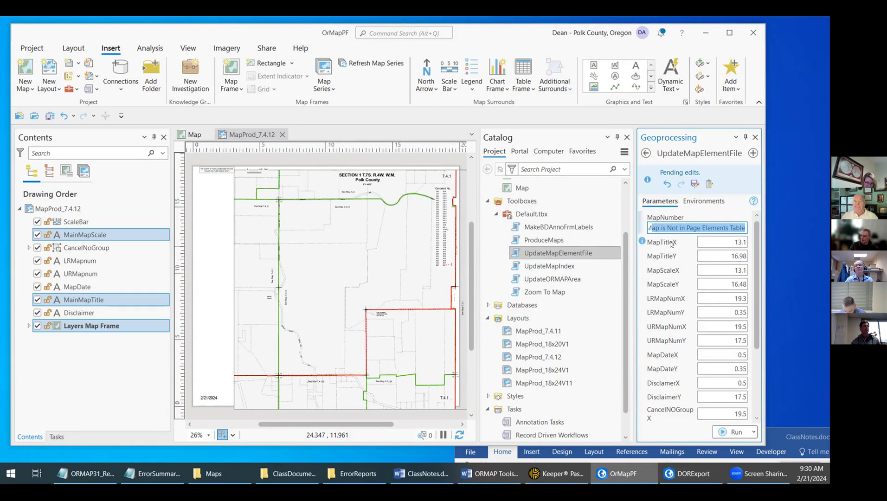
text(ERROR-M)
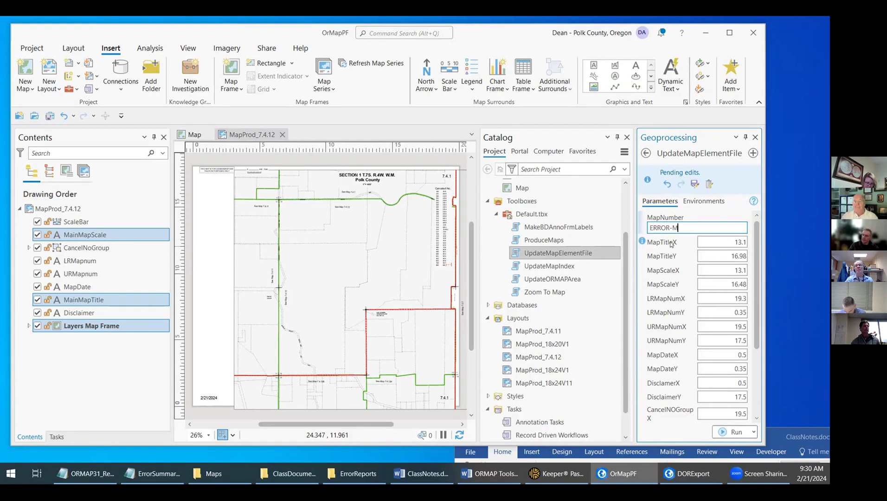
key(ctrl+a)
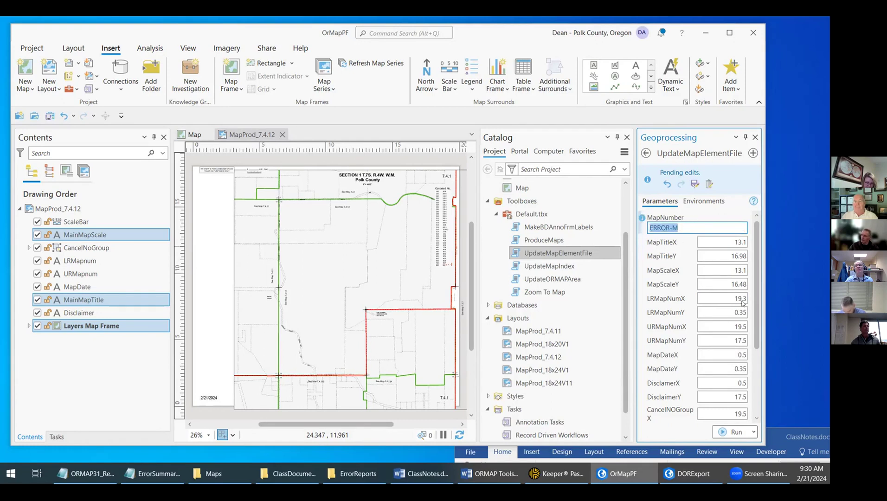
drag(757, 275, 783, 242)
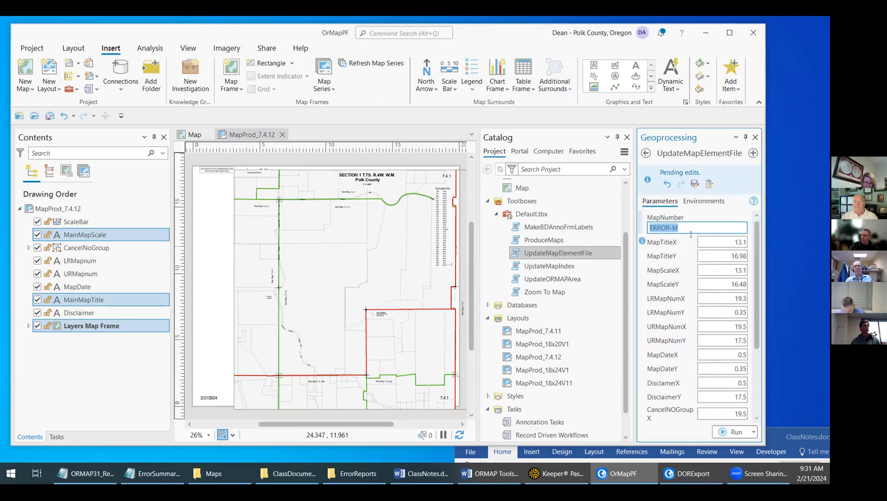
click(756, 137)
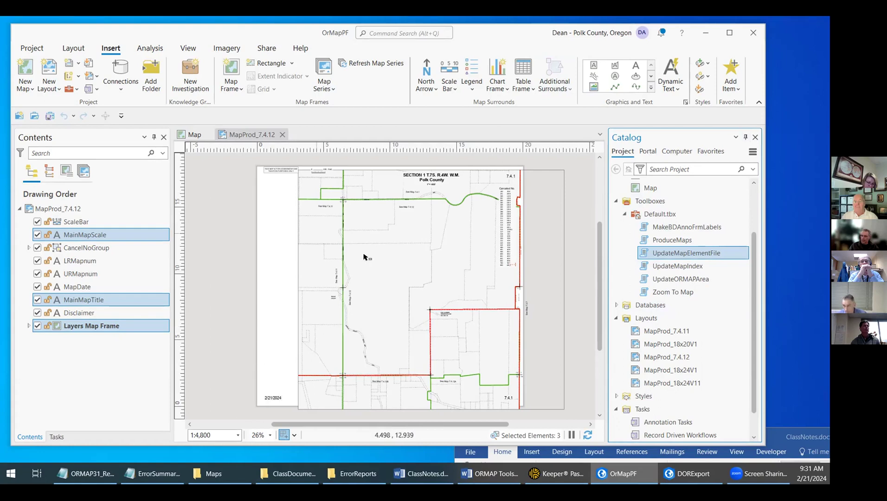
Close the MapProd_7.4.12 layout view and switch to the DORExport project in its own ArcGIS Pro window.
click(283, 134)
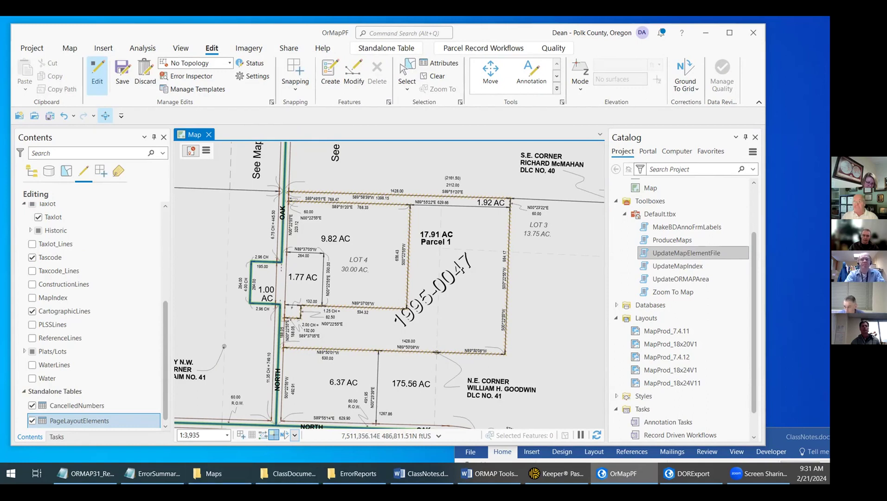
click(689, 474)
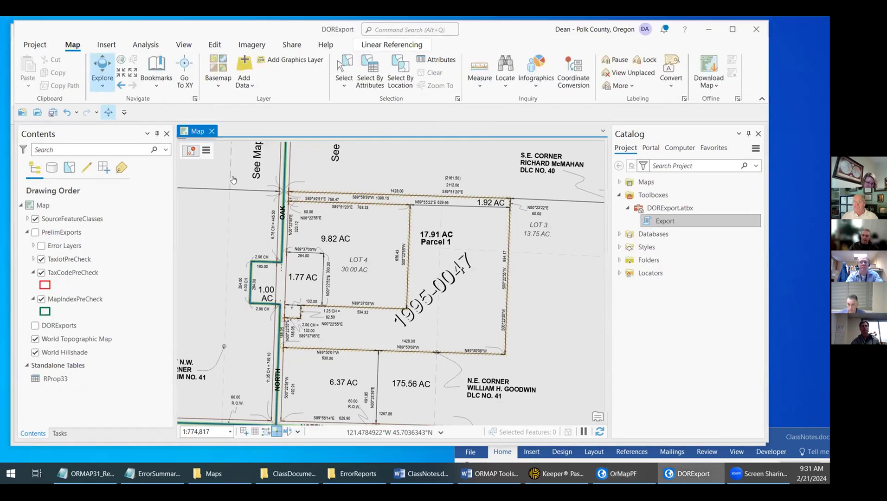
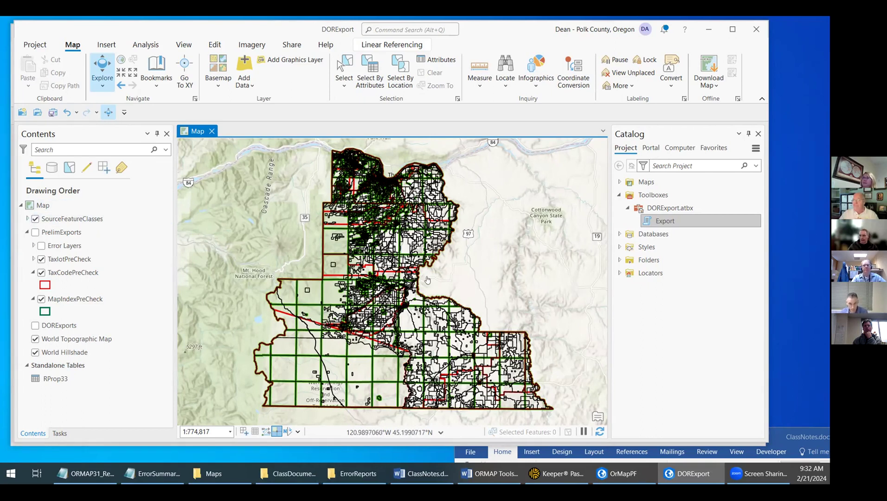
Expand the SourceFeatureClasses group and open the definition query settings of its Taxlot layer.
click(26, 221)
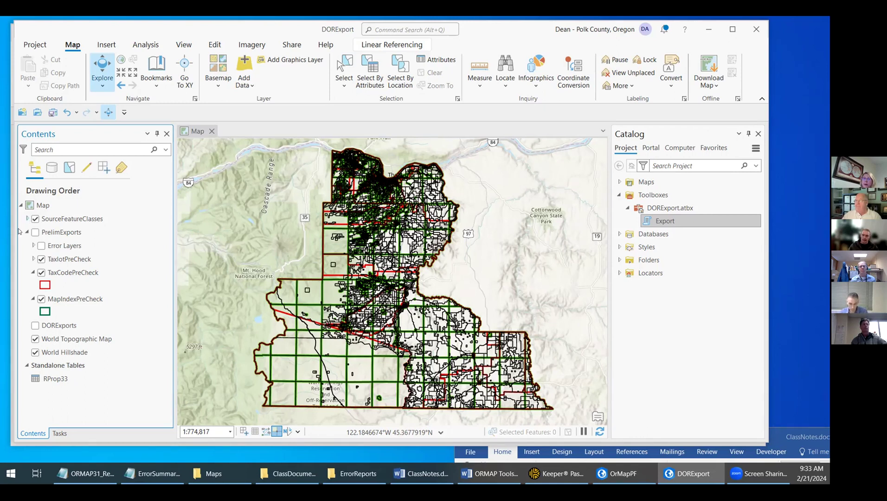
click(27, 219)
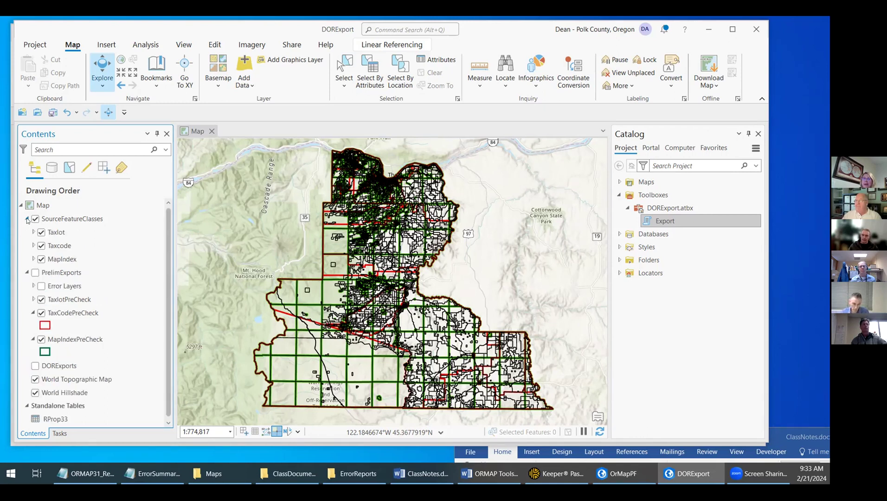
click(90, 234)
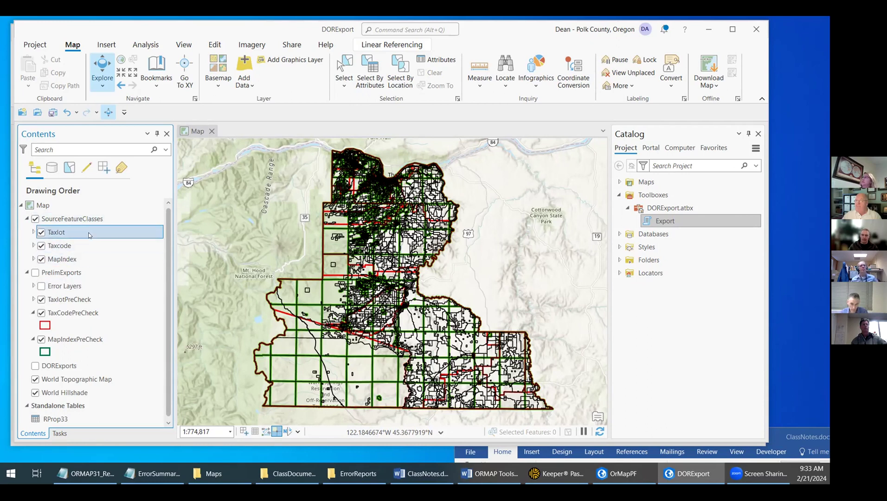
right_click(95, 236)
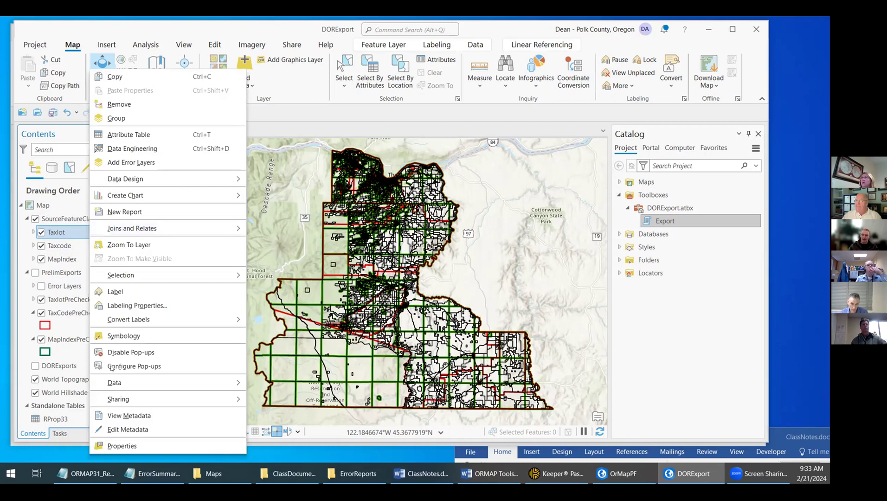
click(9, 230)
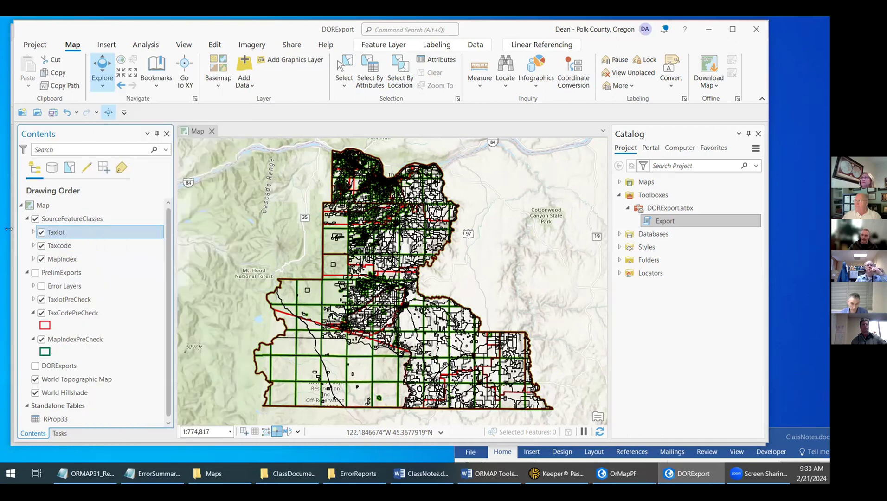
right_click(90, 232)
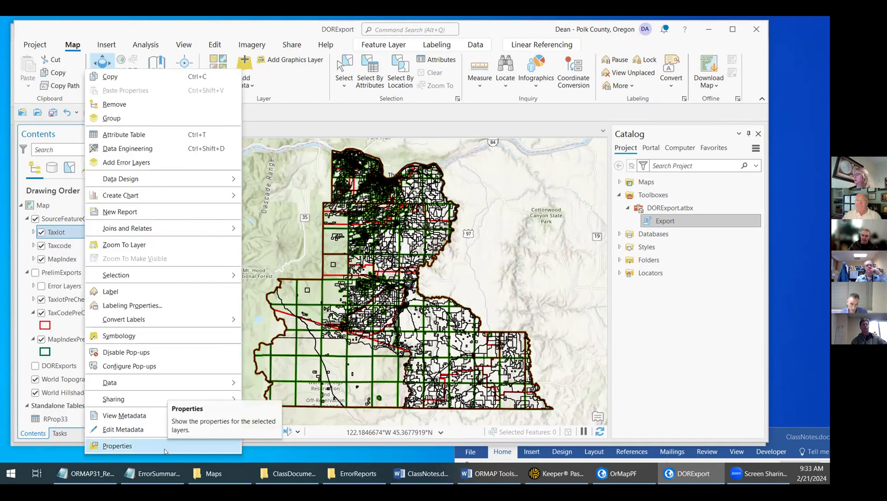
click(165, 448)
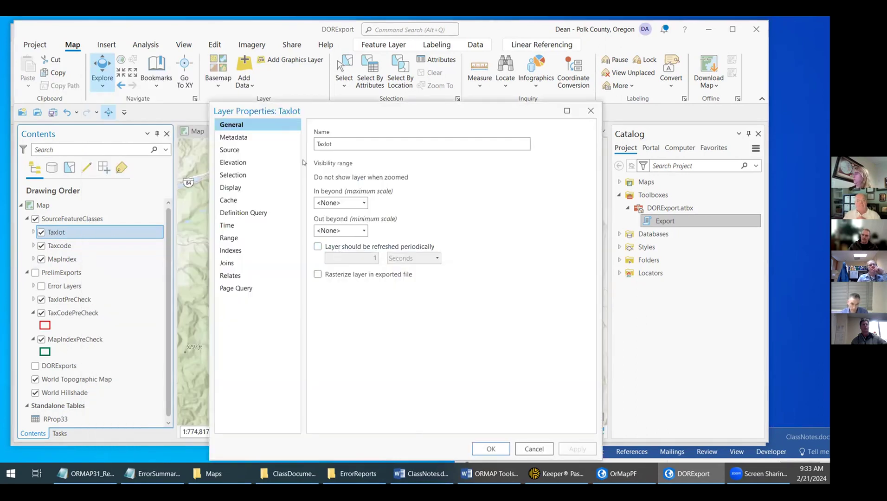
click(265, 214)
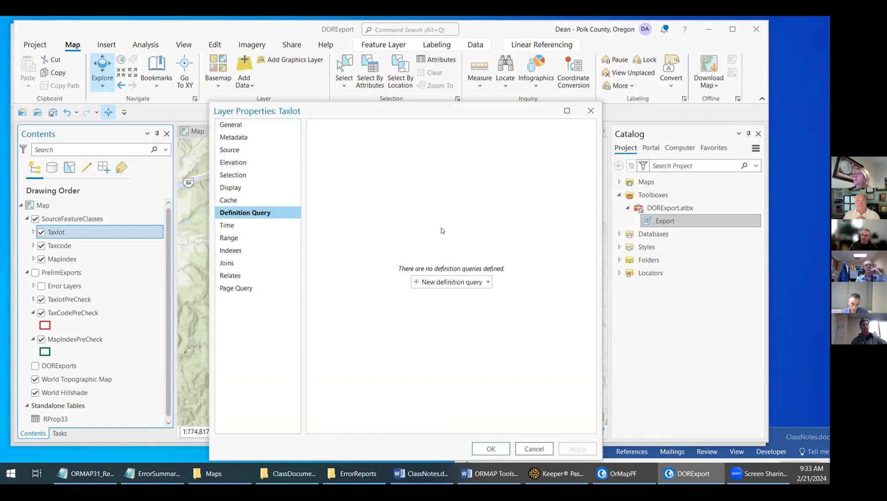
Add a definition query to the Taxlot layer where Retired By Record is null, and apply it.
click(436, 284)
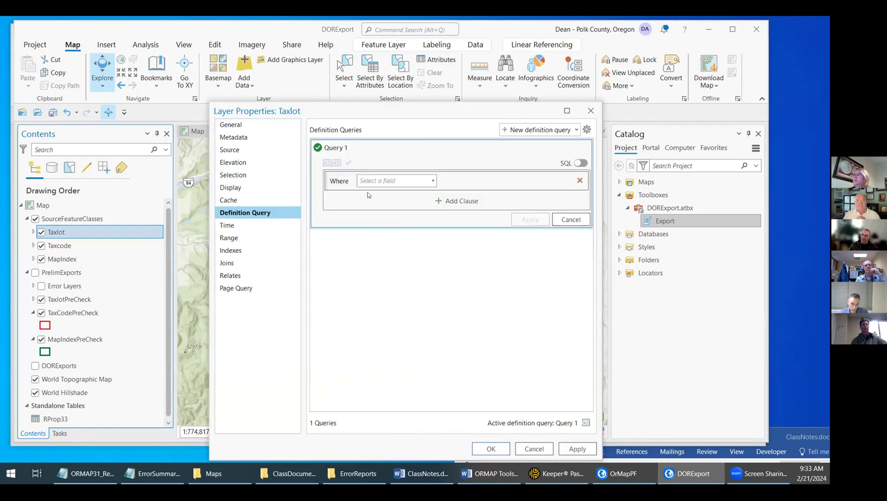
click(433, 183)
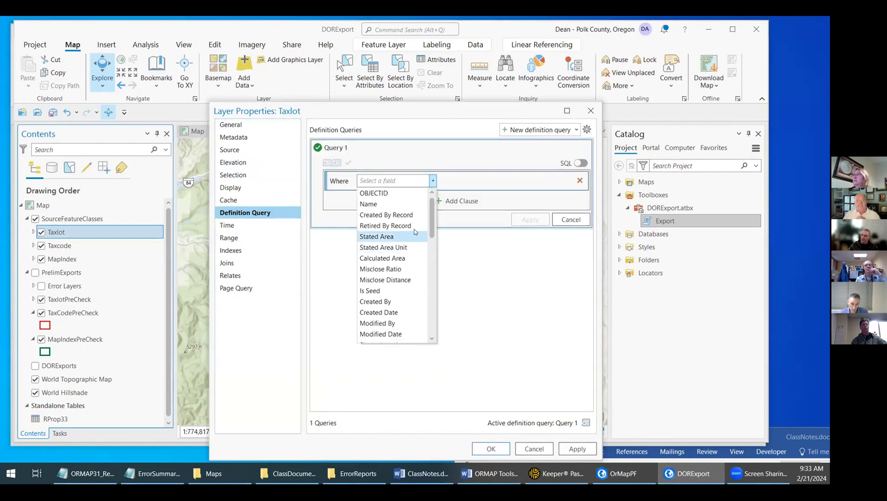
click(429, 222)
click(485, 182)
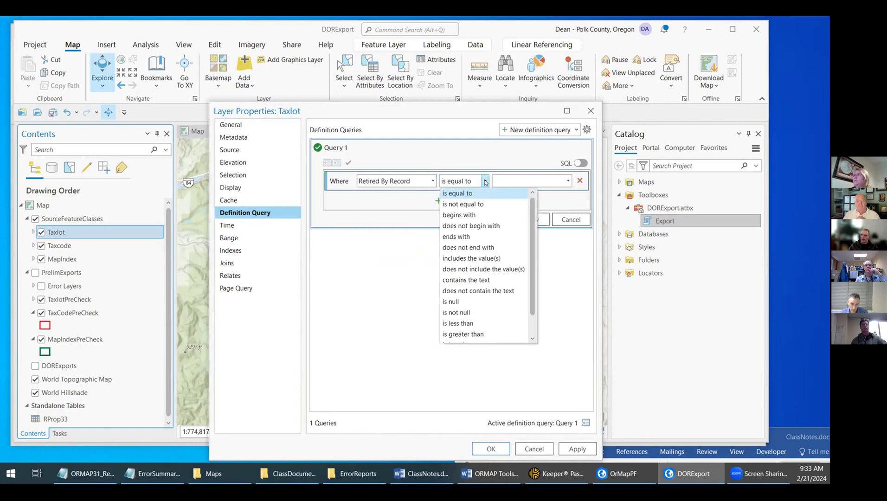
click(459, 301)
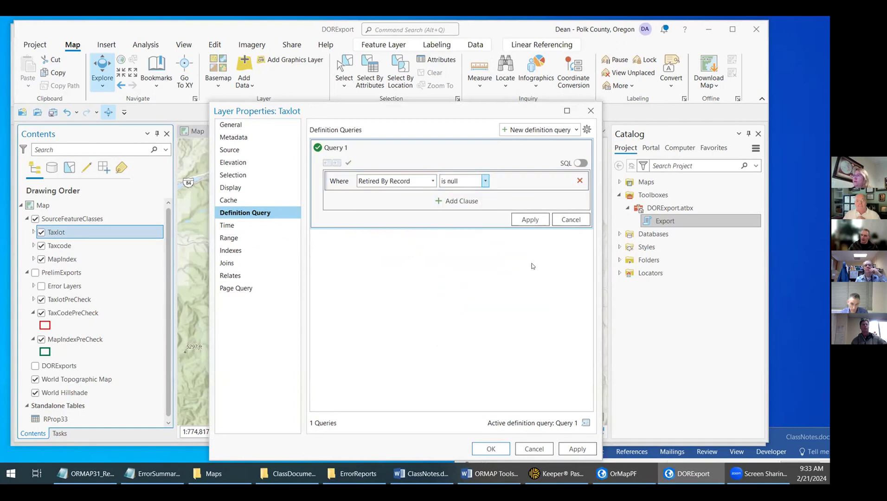
click(542, 221)
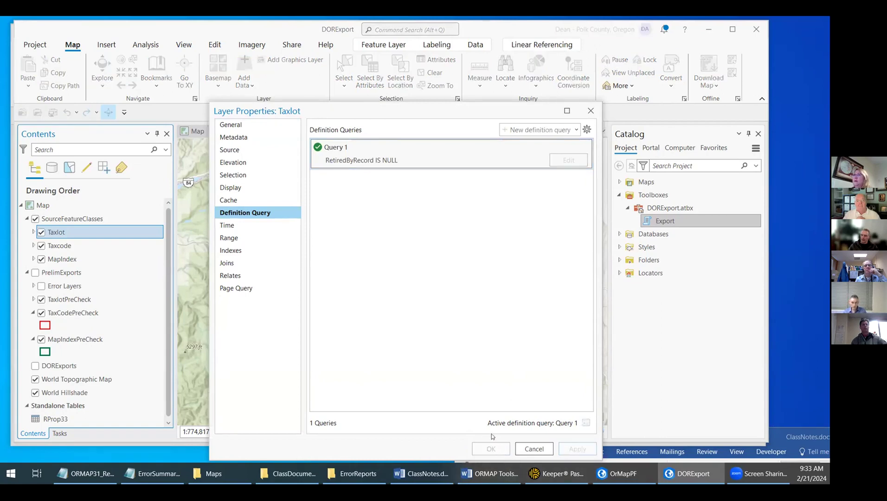
key(Return)
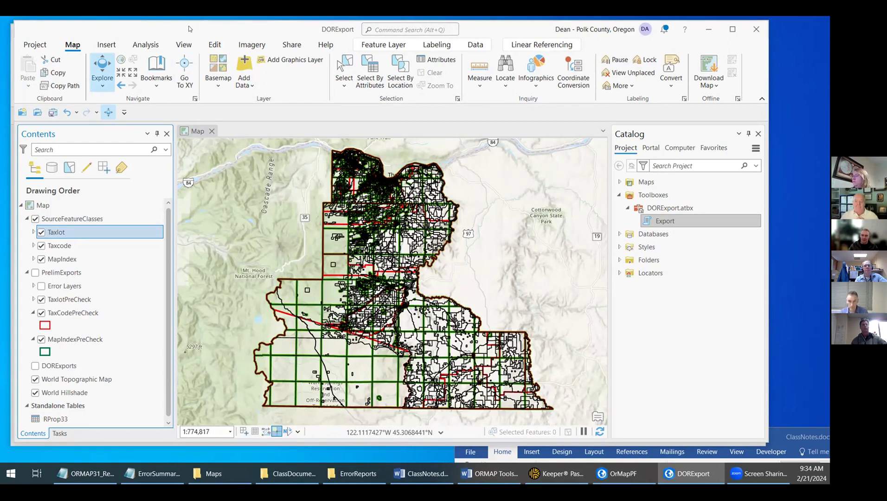
Open the attribute table of the source Taxlot layer and examine its map number and taxlot fields.
drag(188, 28, 178, 40)
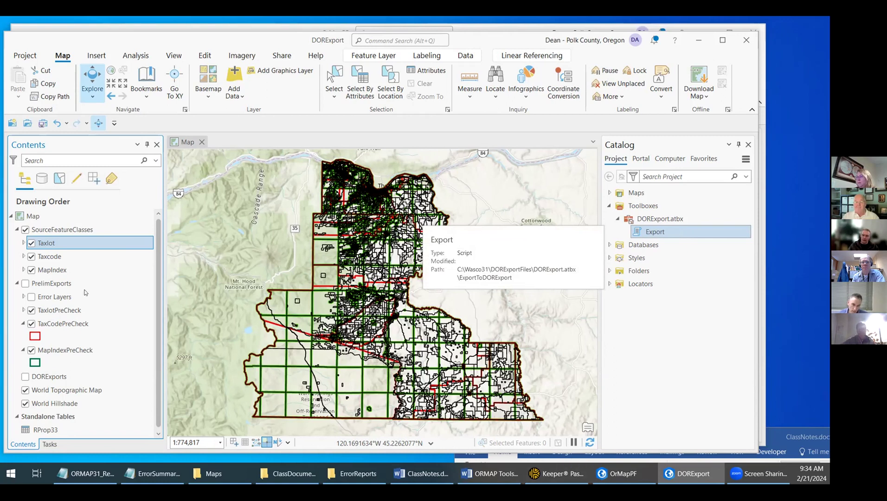
right_click(105, 243)
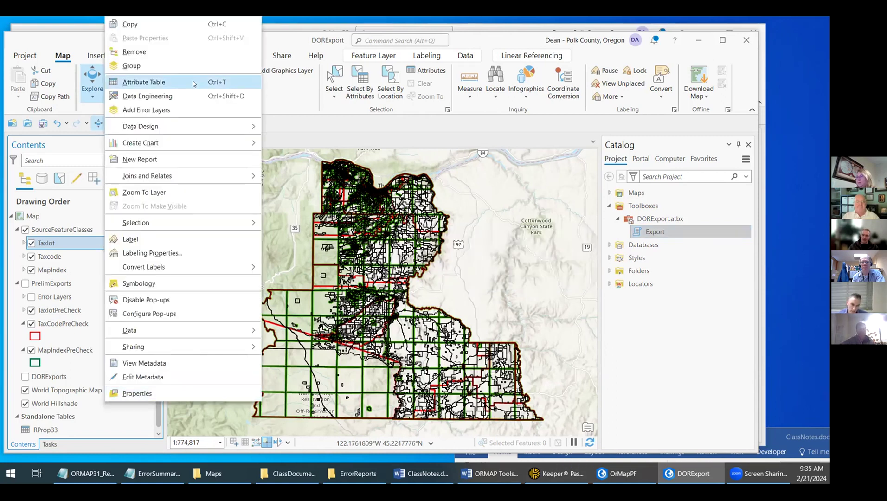
click(194, 83)
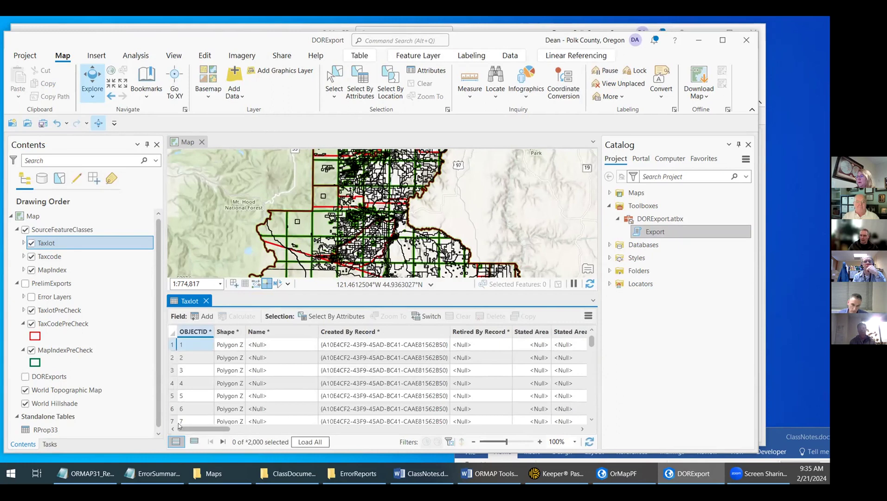
drag(195, 431, 319, 450)
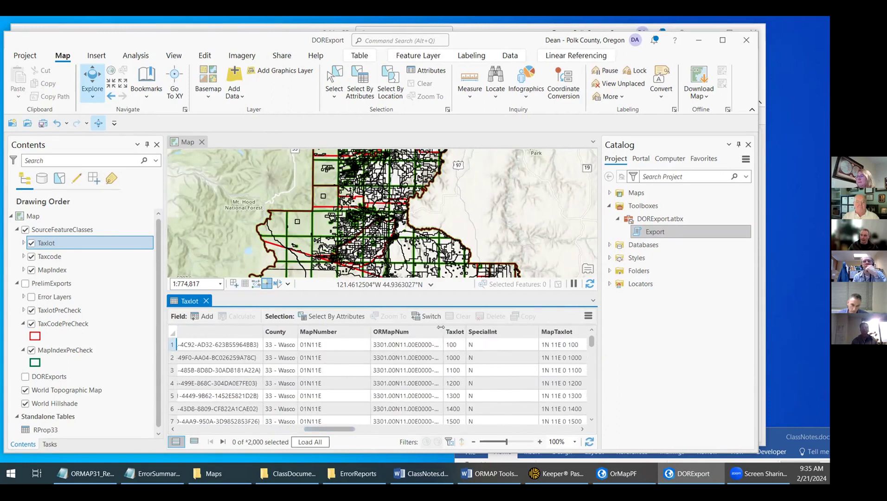
drag(444, 332, 465, 333)
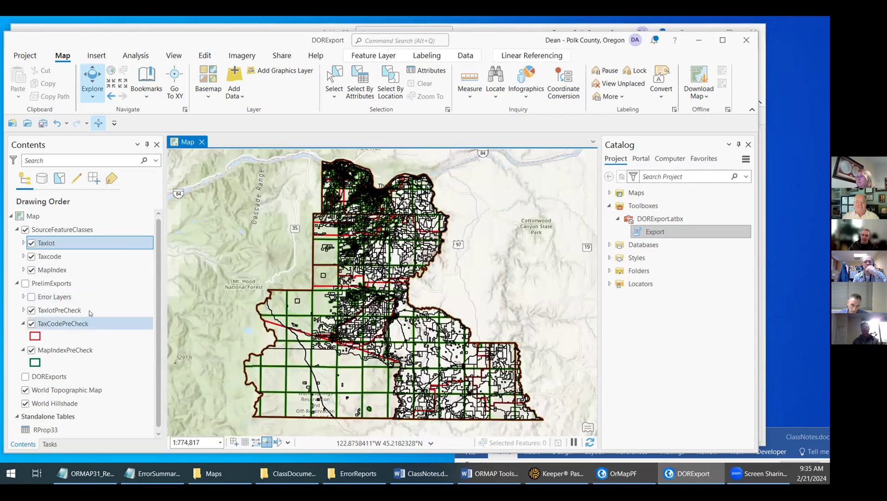
Open the TaxlotPreCheck attribute table, examine its fields, and close the table.
right_click(112, 311)
click(221, 90)
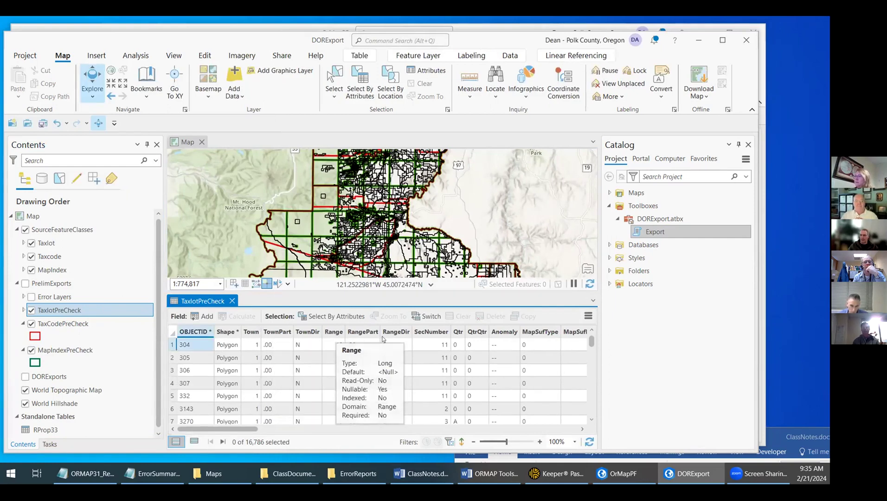
click(231, 301)
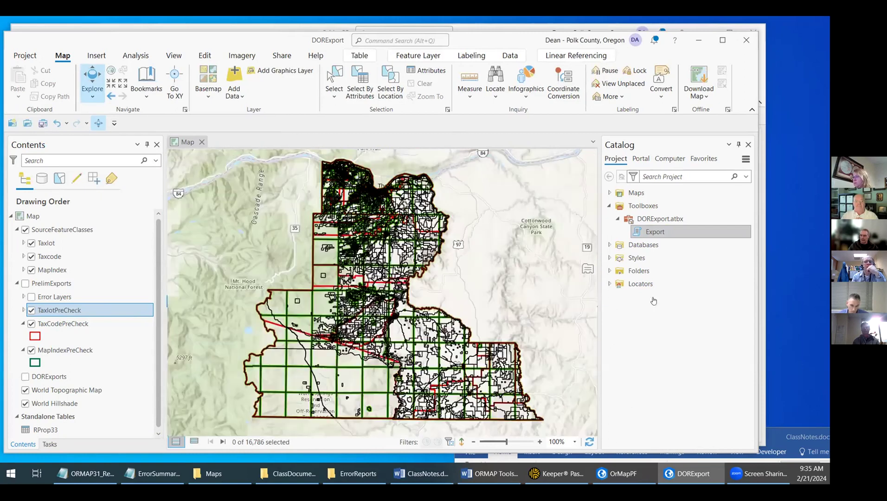
Run the Export script from the DORExport toolbox with ExportToPreCheck set to Y and County set to 33.
right_click(672, 233)
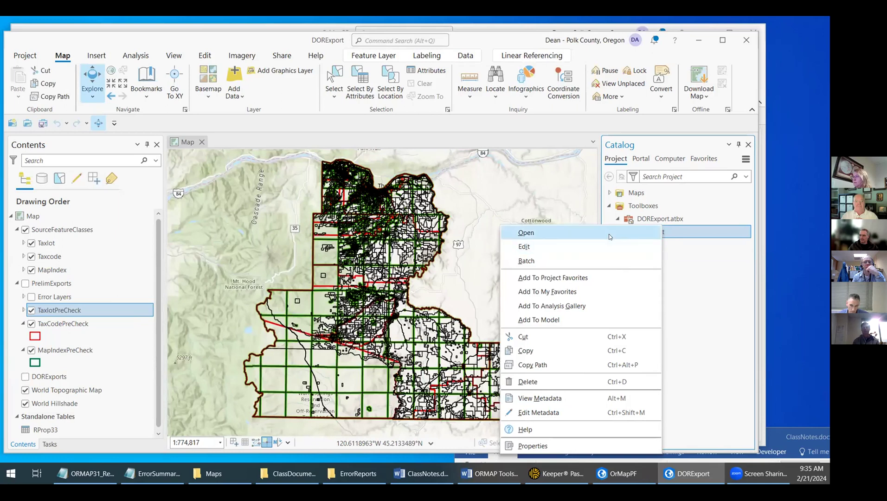
click(603, 232)
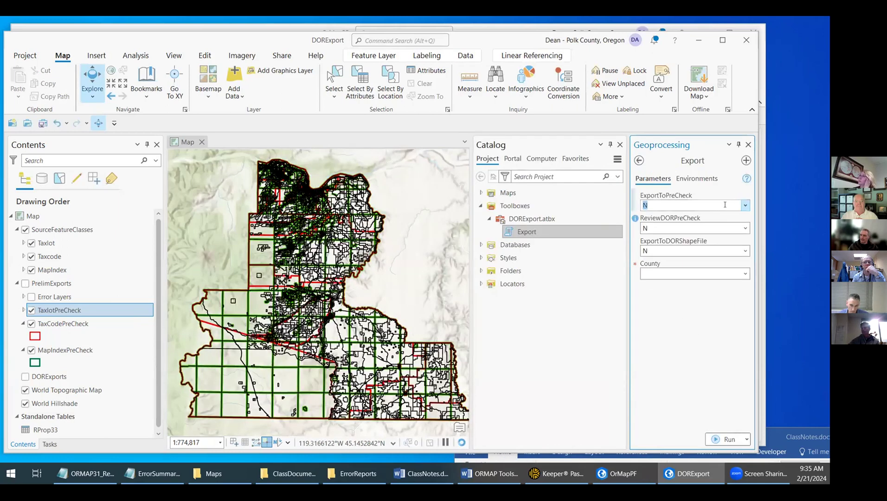
click(746, 206)
click(735, 218)
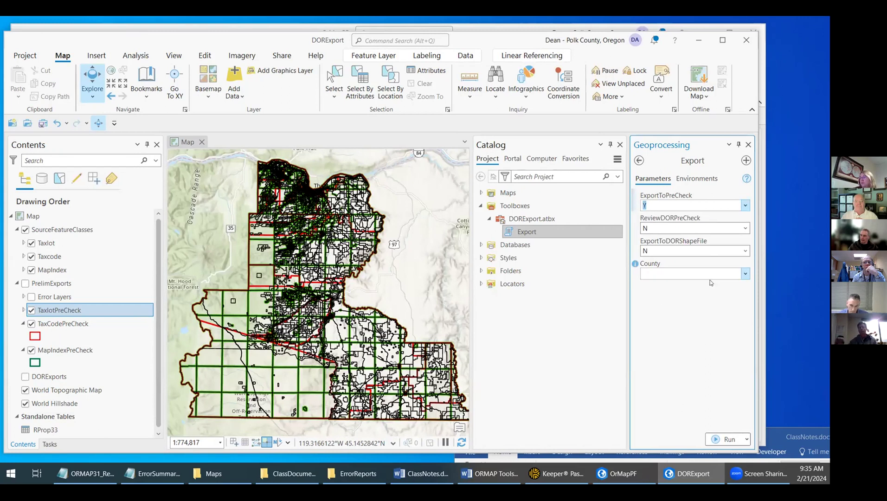
click(746, 274)
scroll(659, 411, down, 8)
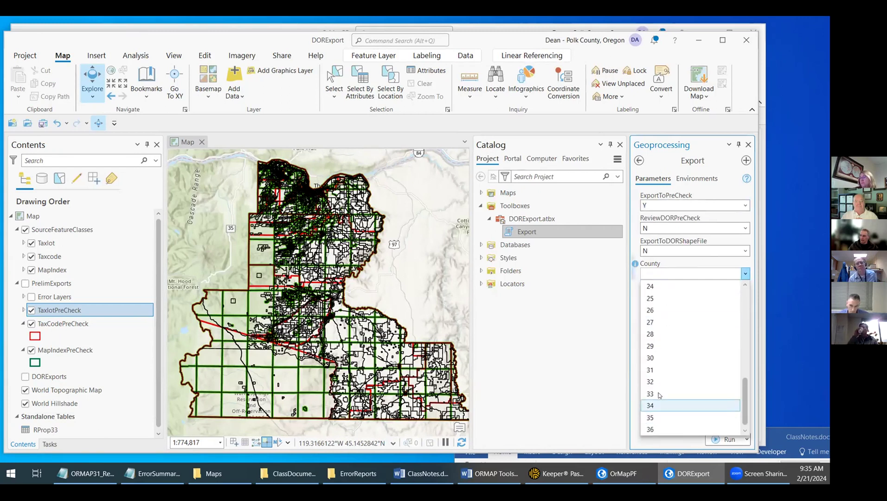
click(659, 394)
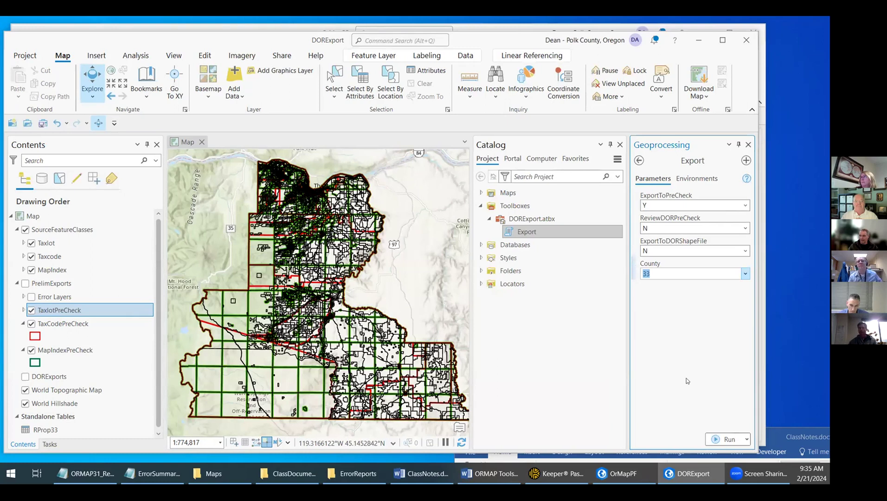
click(727, 441)
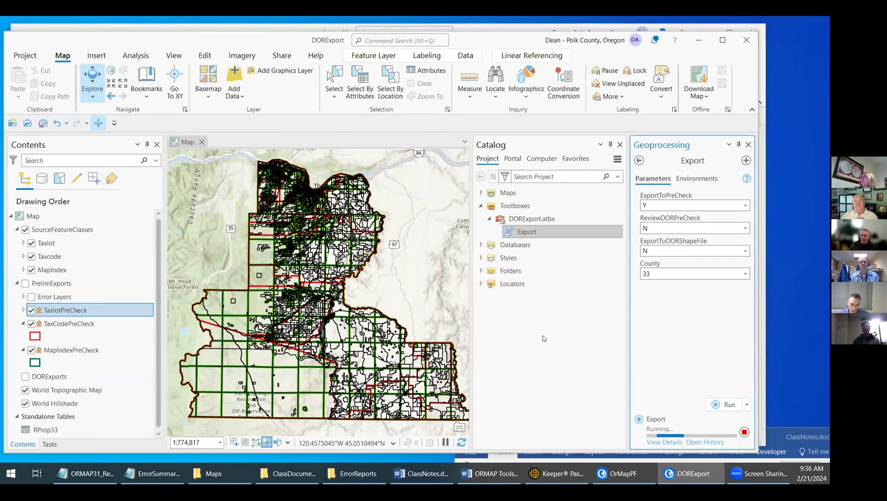
Review the Export run's detailed messages, including the append and TaxlotPreCheck update entries, and close the details.
click(663, 443)
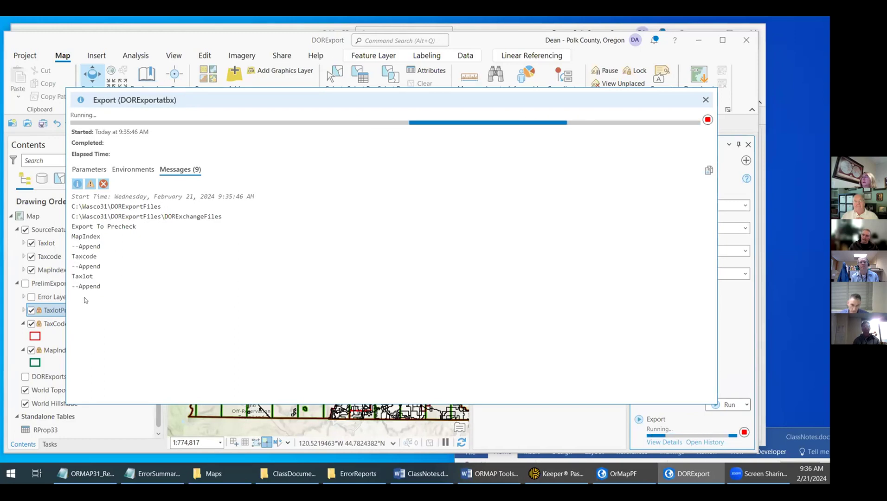
drag(79, 286, 110, 287)
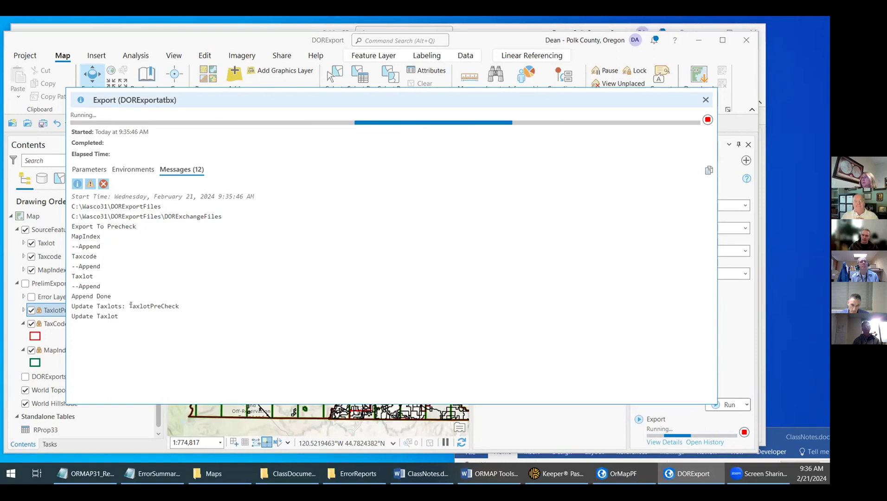
drag(130, 305, 232, 309)
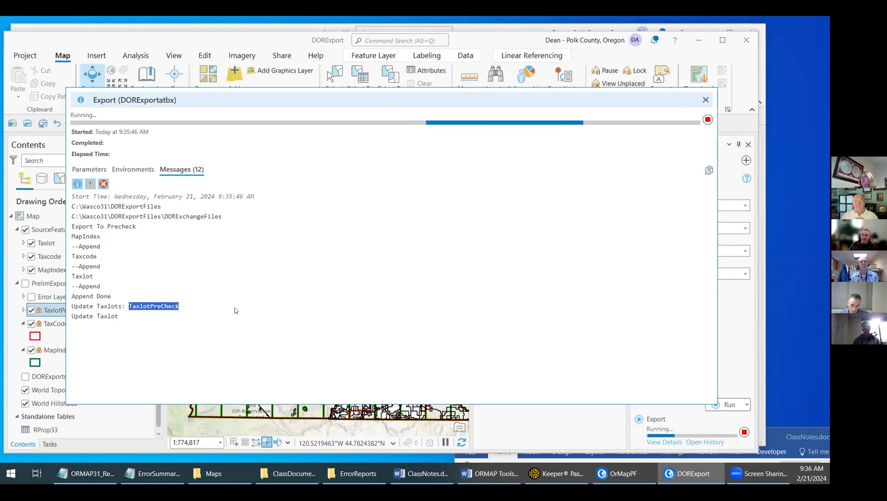
click(236, 311)
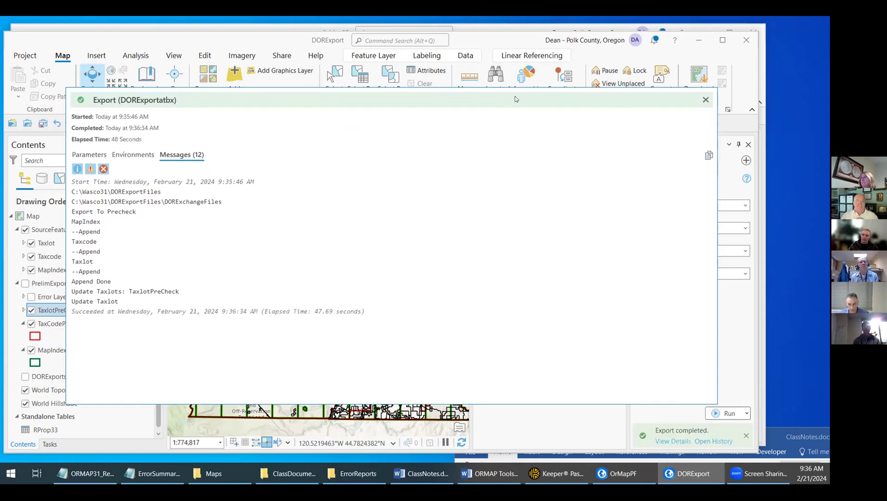
click(704, 100)
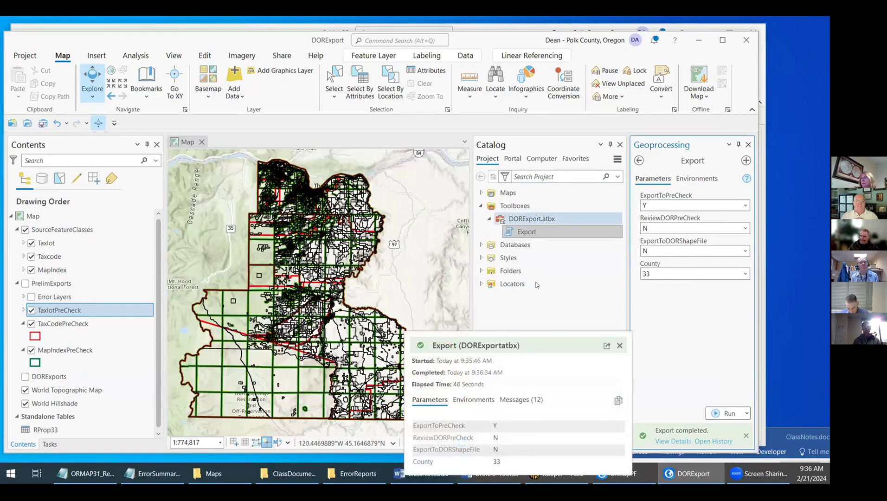
Run the Export script with ExportToPreCheck set to N, ReviewDORPreCheck set to Y and County left at 33.
click(744, 206)
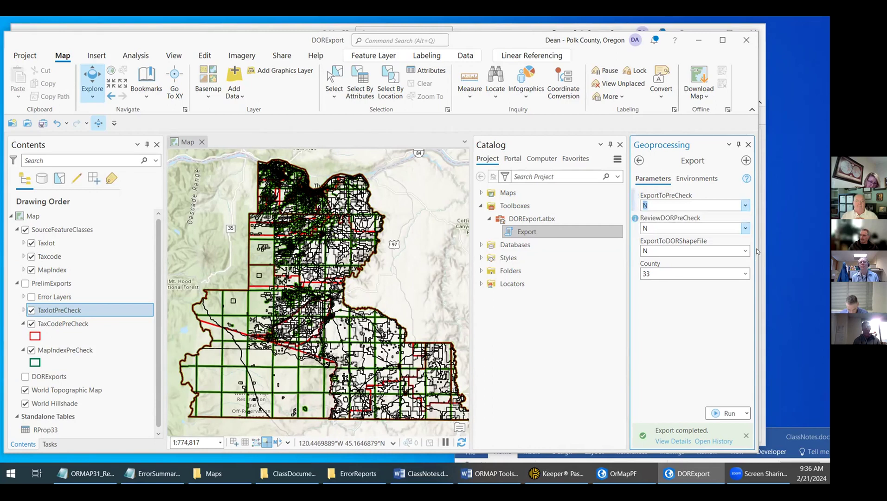
click(745, 228)
click(721, 242)
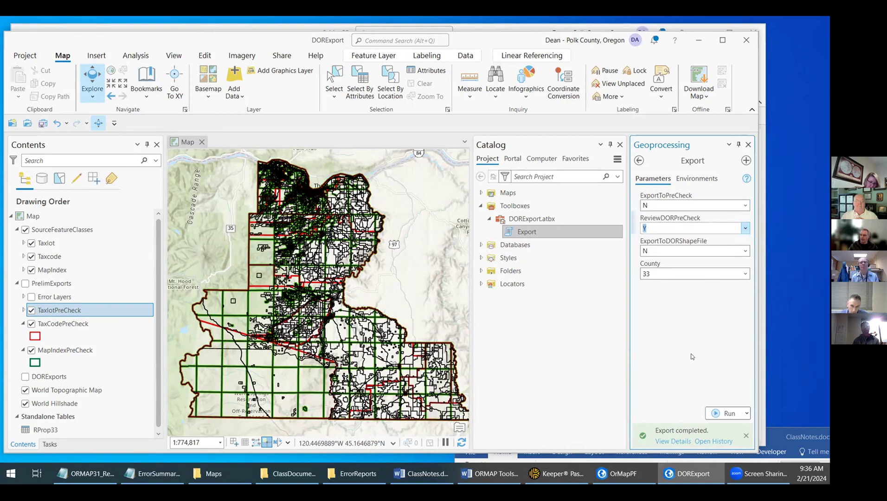
click(724, 413)
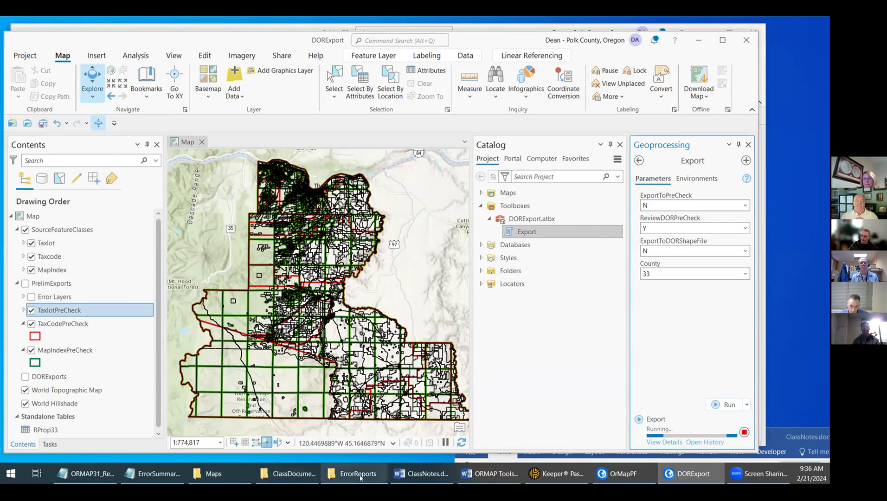
Review the precheck run's detailed messages on domain mismatches in the taxlot fields, and close the details.
click(664, 442)
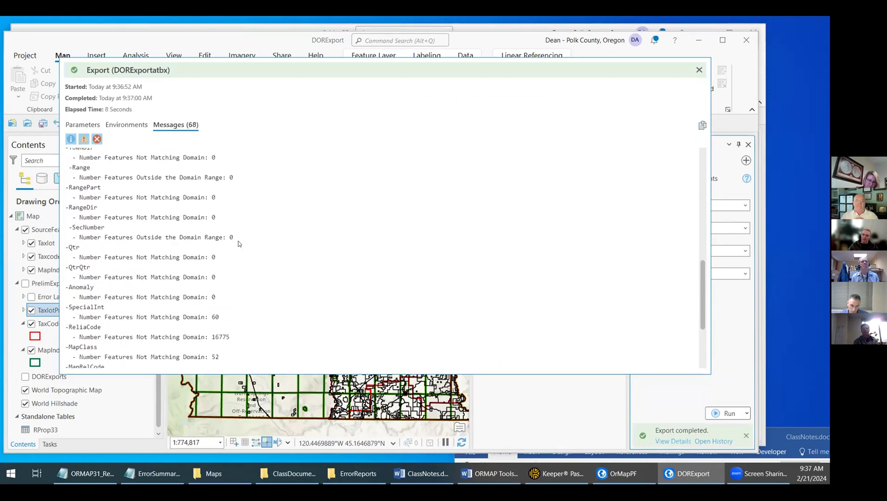
scroll(239, 244, down, 4)
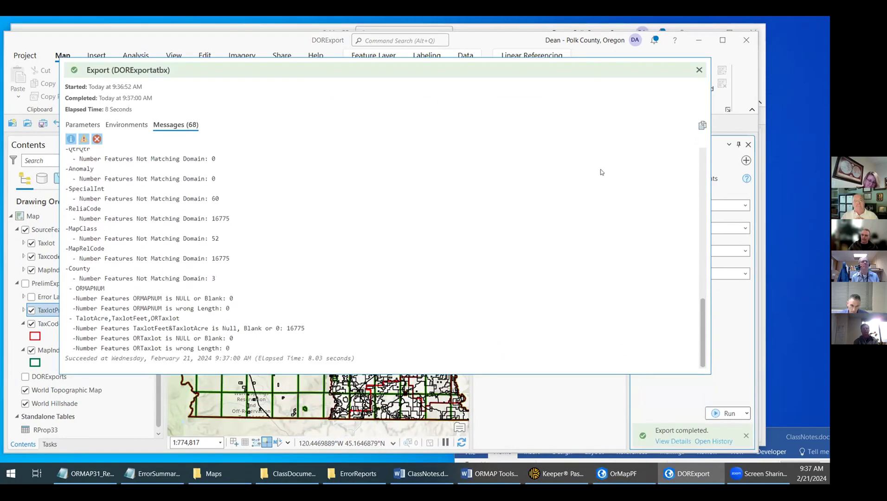
click(700, 69)
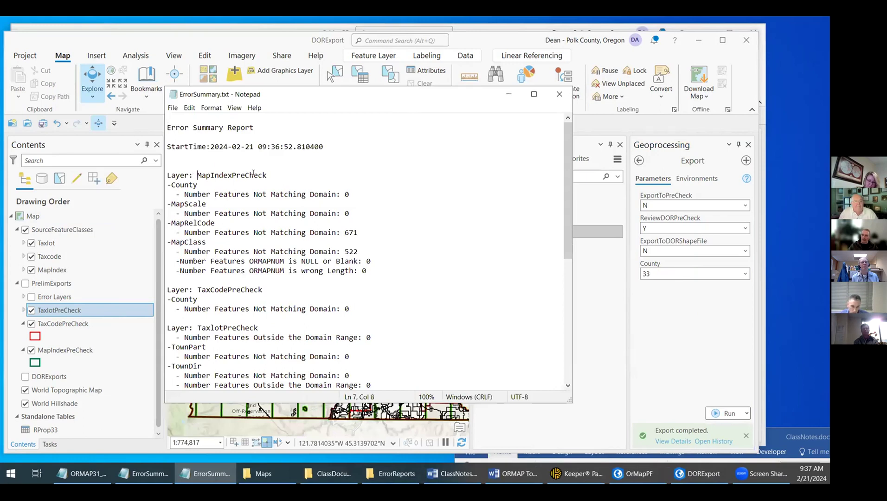
Examine the MapIndexPreCheck section of ErrorSummary.txt in Notepad, covering the County, MapScale, MapRelCode, MapClass and ORMAPNUM checks.
drag(253, 172, 281, 173)
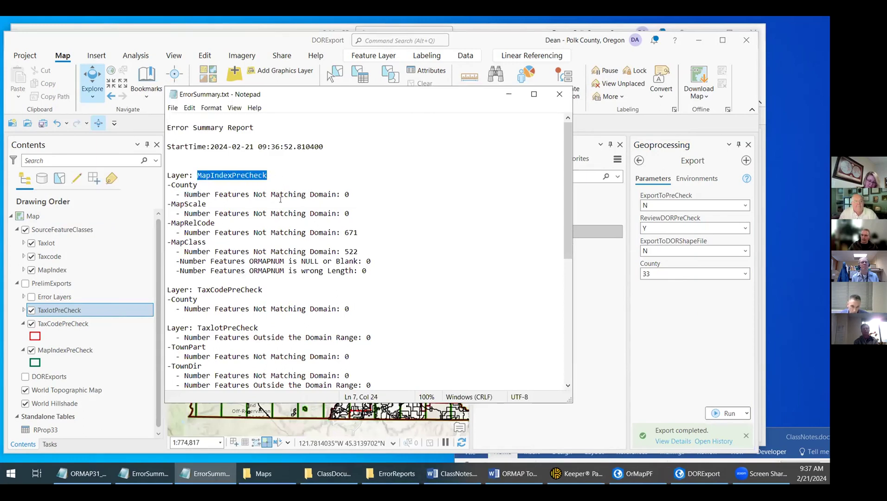
drag(189, 194, 324, 201)
drag(275, 214, 323, 230)
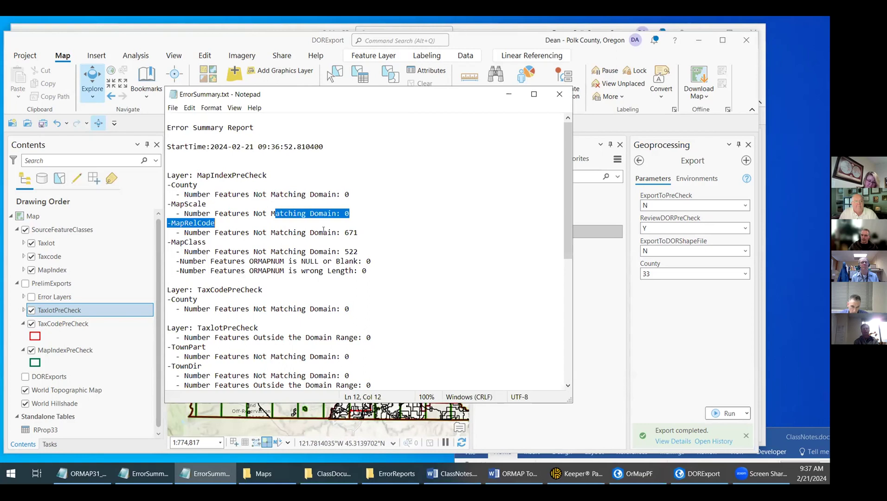
click(362, 236)
double_click(357, 229)
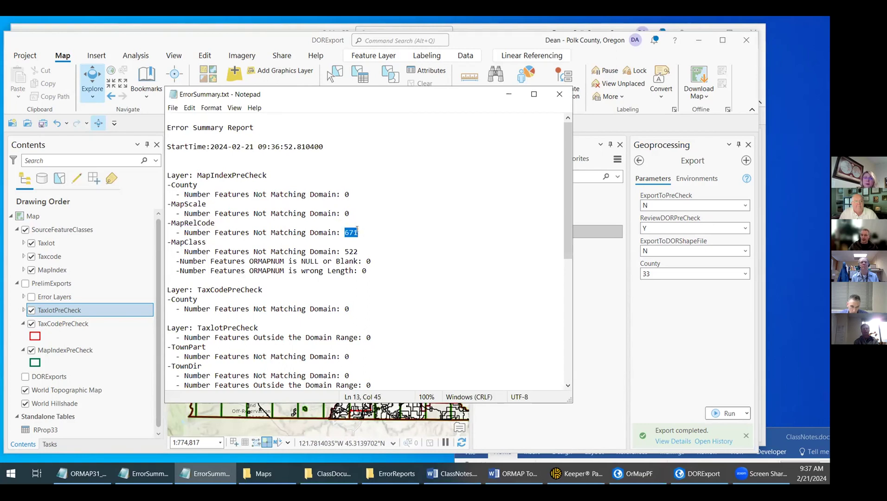
click(211, 232)
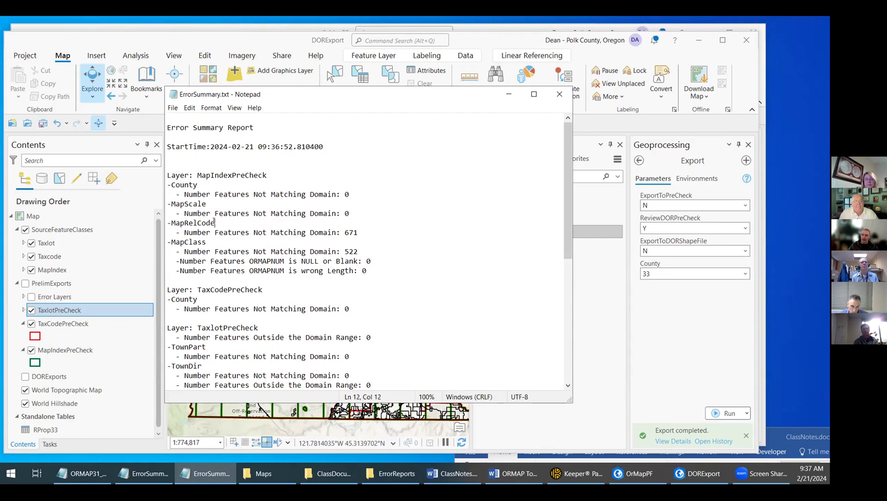
drag(214, 222, 166, 222)
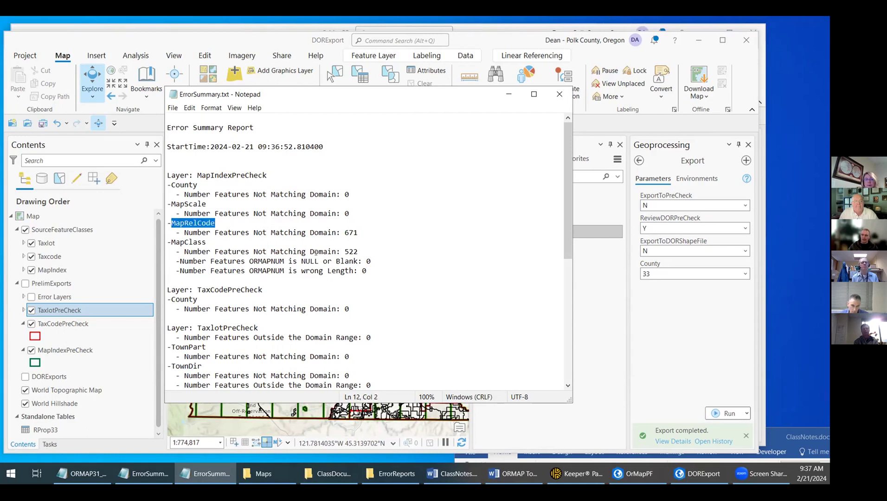
double_click(357, 248)
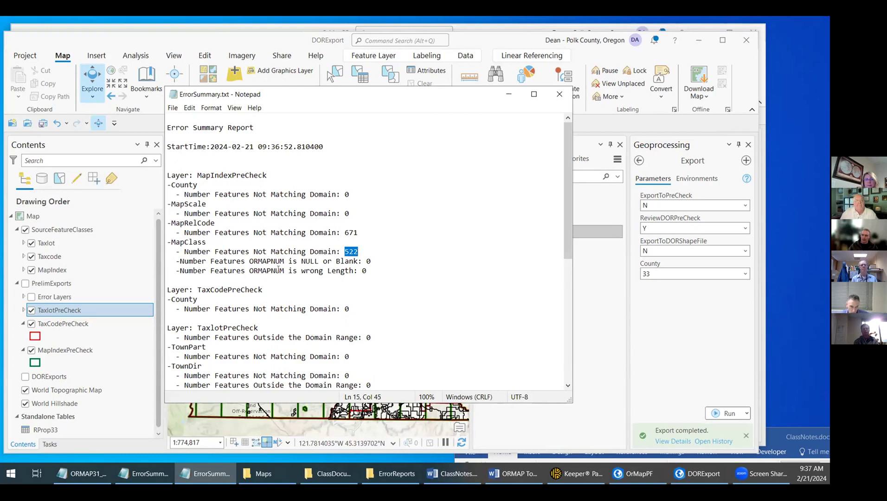
click(374, 264)
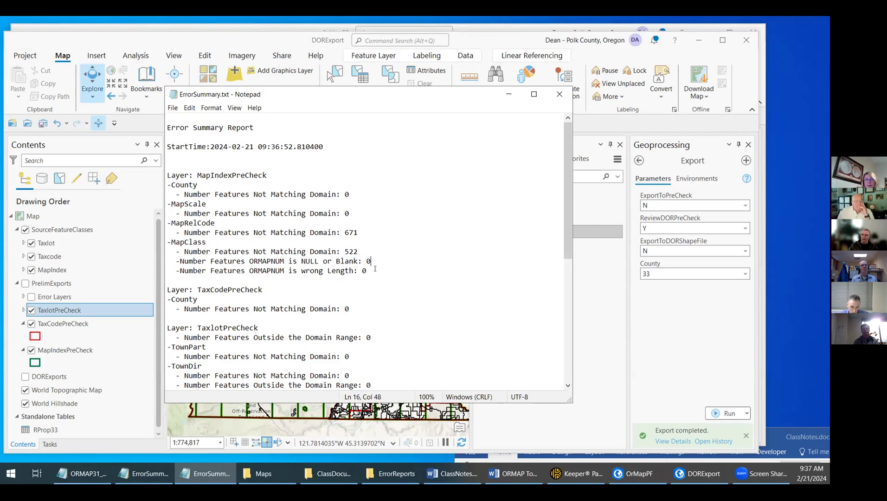
Examine the TaxCodePreCheck and TaxlotPreCheck sections of the error summary, including SpecialInt, ReliaCode and MapClass, and close the report.
scroll(301, 260, down, 3)
drag(180, 223, 368, 220)
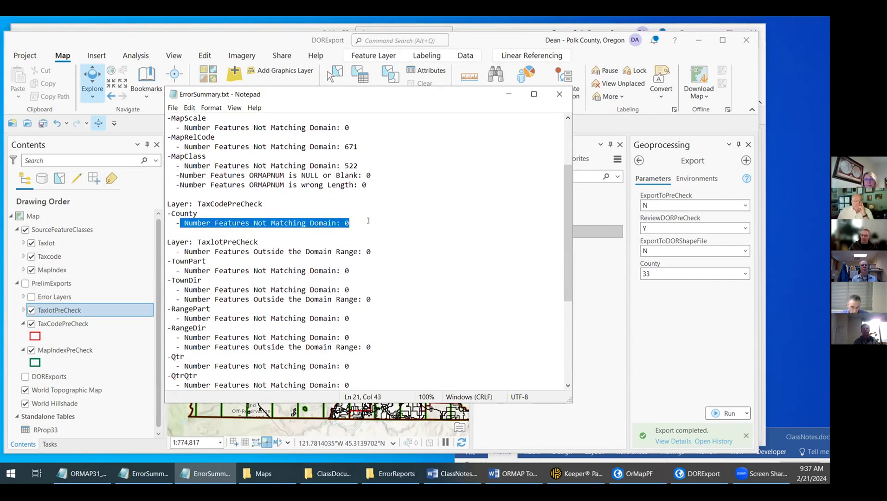
scroll(382, 250, down, 2)
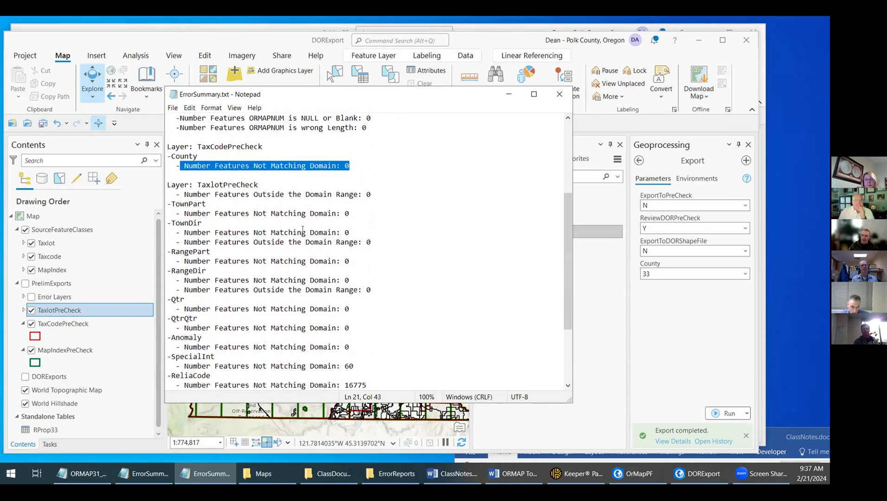
scroll(302, 230, down, 2)
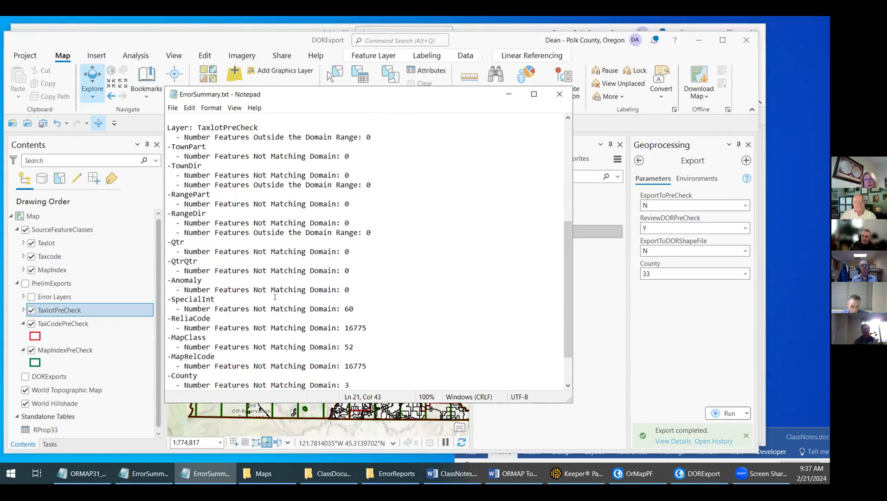
scroll(380, 291, down, 2)
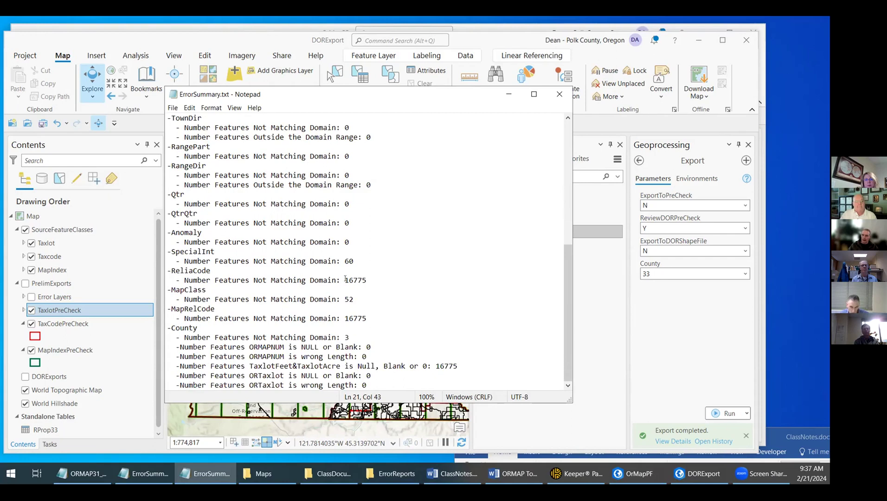
drag(344, 261, 361, 258)
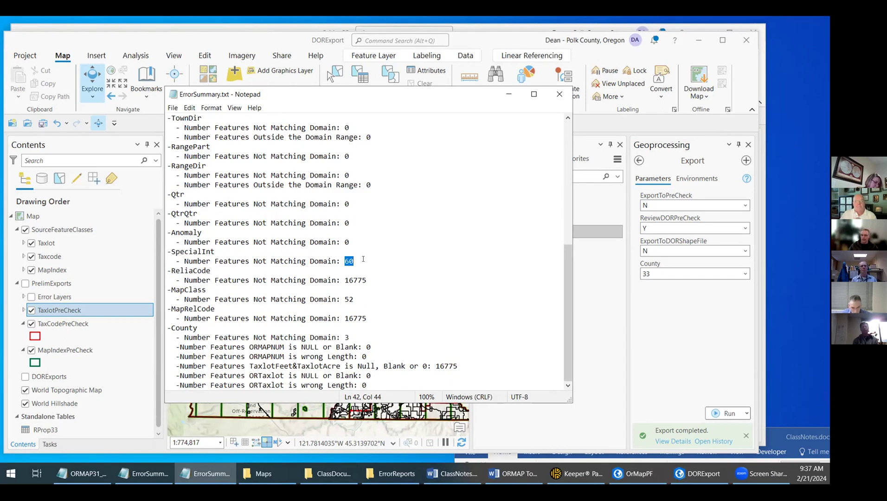
click(345, 261)
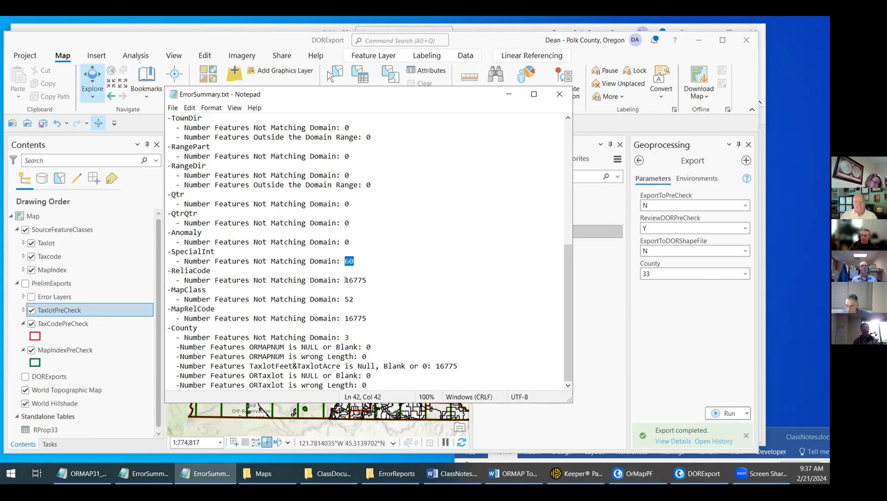
drag(345, 280, 368, 280)
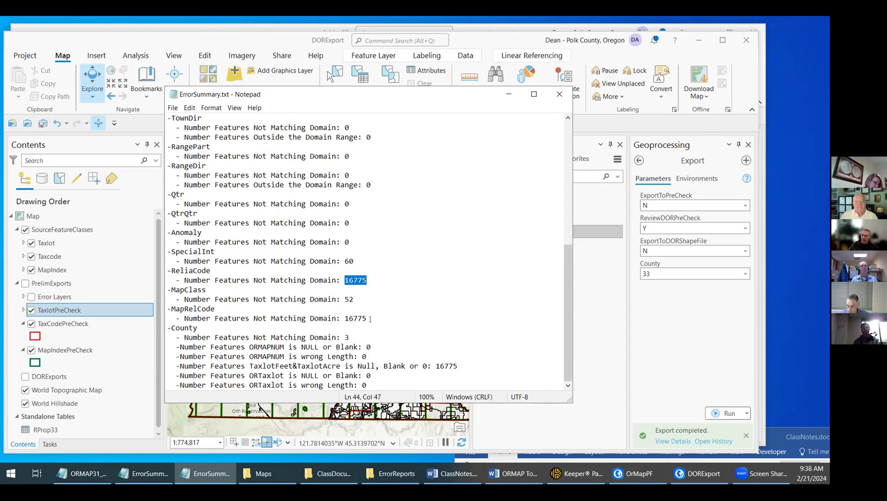
drag(346, 299, 359, 298)
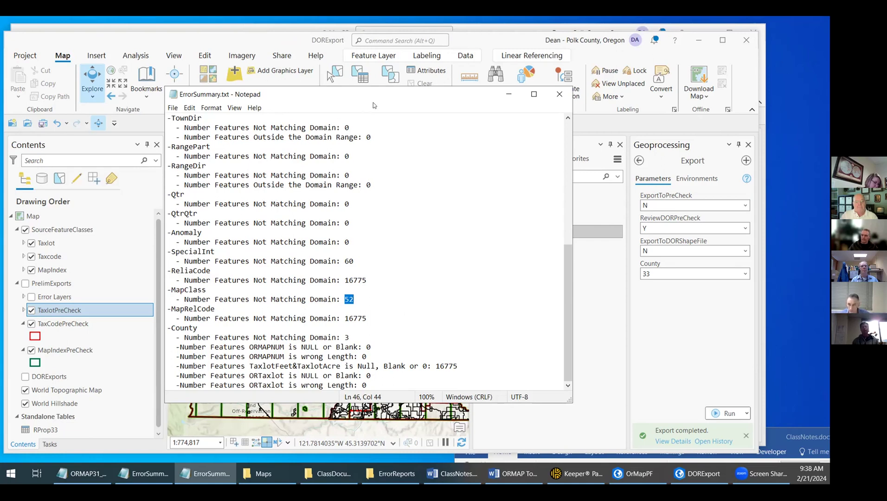
drag(375, 103, 356, 124)
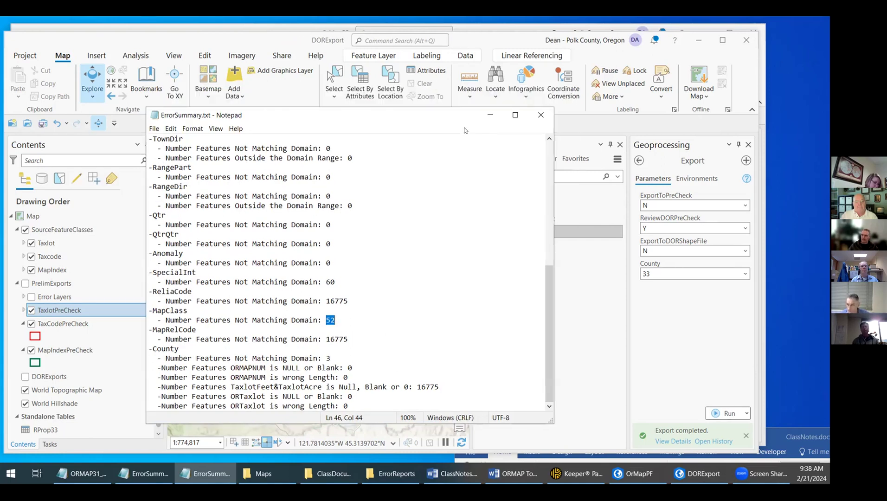
click(541, 115)
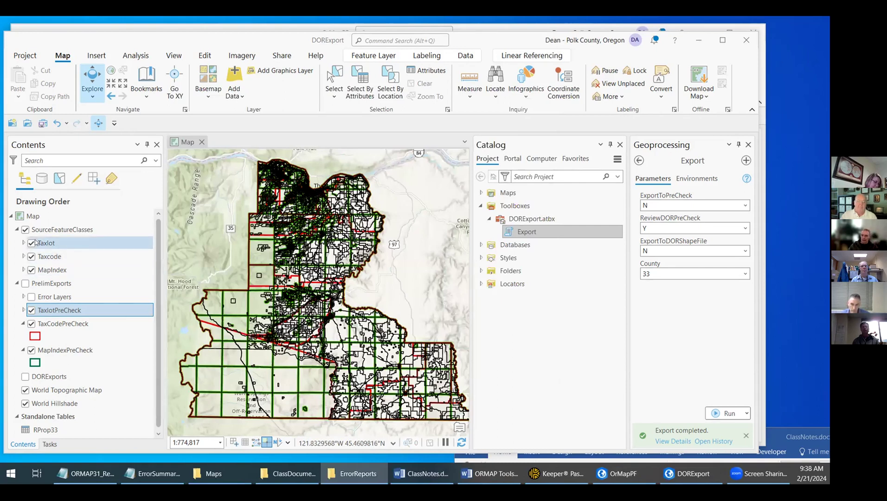
Show the PrelimExports group instead of SourceFeatureClasses on the map, and open the domains of the MapIndexPreCheck layer.
click(25, 230)
click(25, 283)
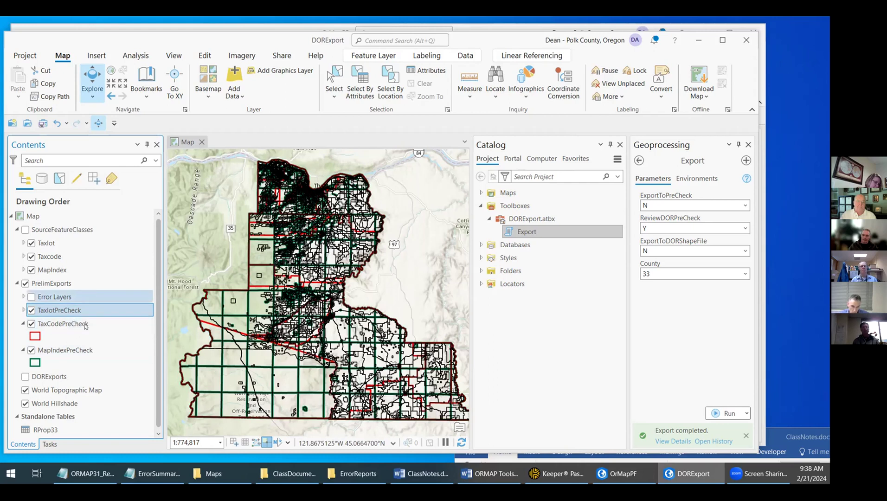
right_click(92, 351)
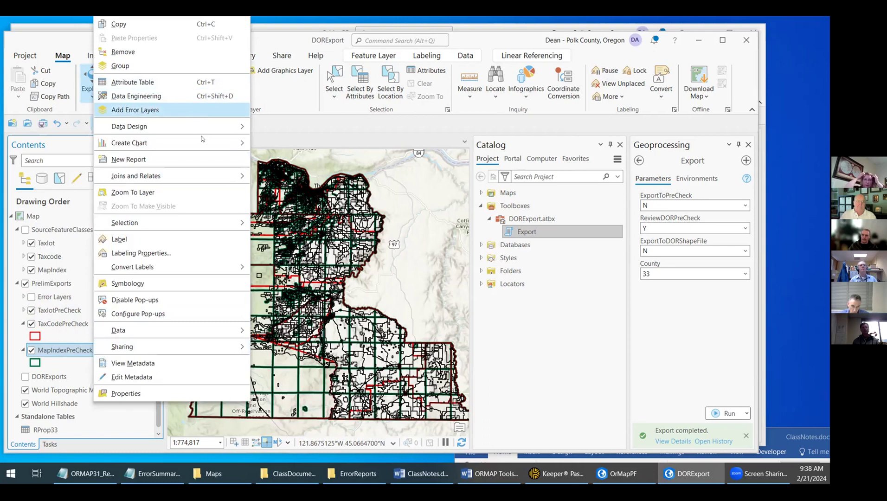
mouse_move(206, 132)
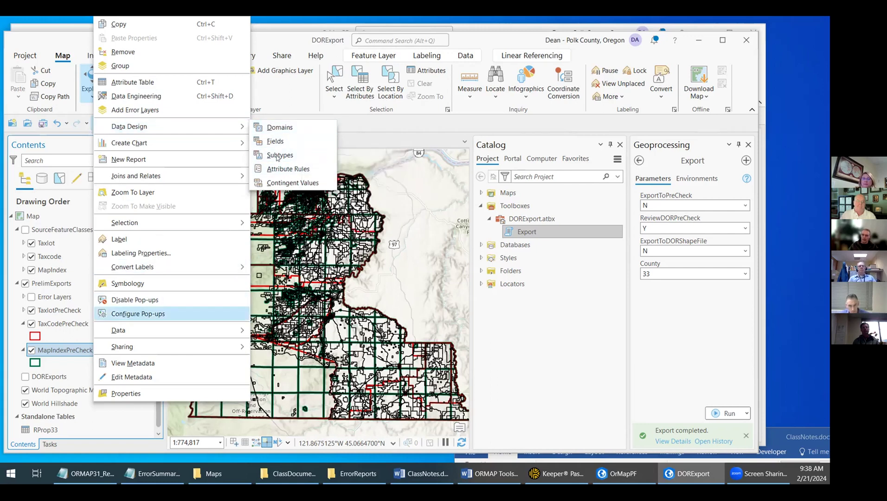
click(288, 132)
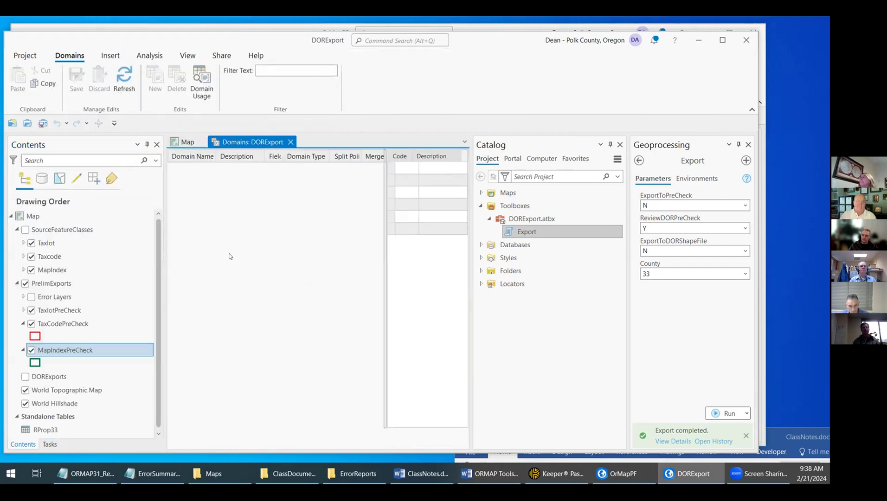
Examine the coded values of the County, MapClass, MapRelCode and MapScale domains.
click(176, 228)
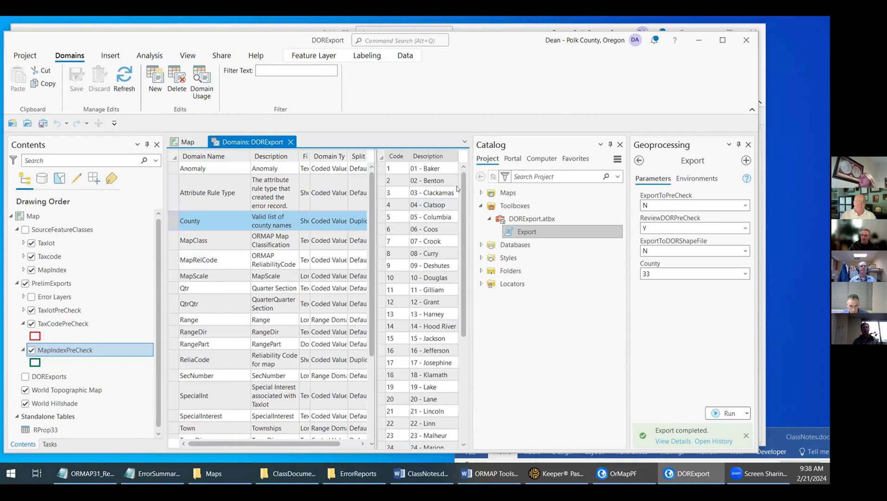
scroll(458, 251, down, 5)
scroll(463, 185, up, 5)
click(251, 240)
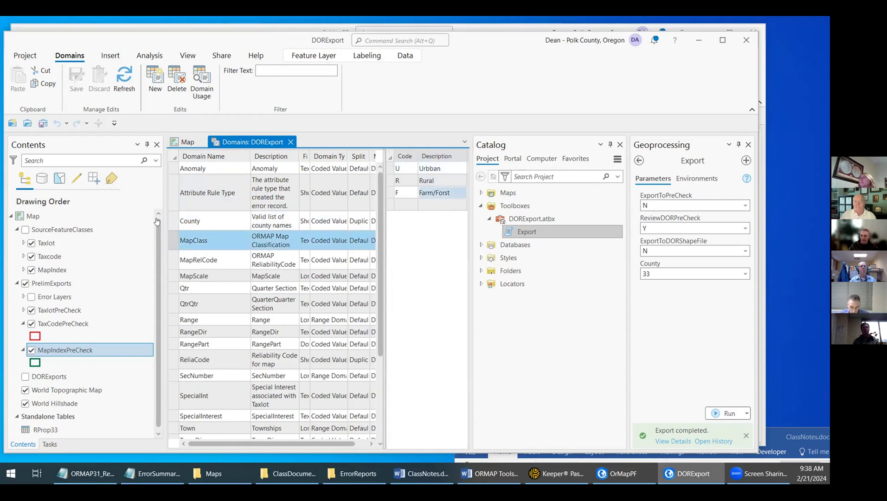
click(171, 259)
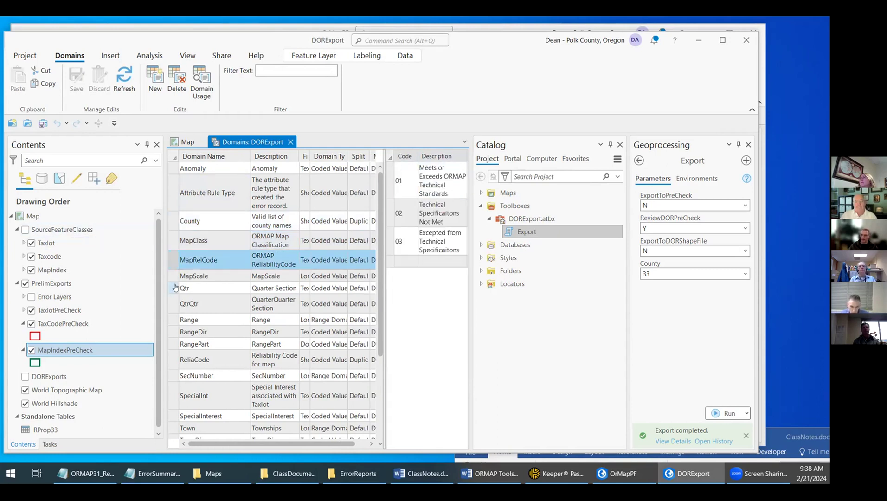
click(175, 276)
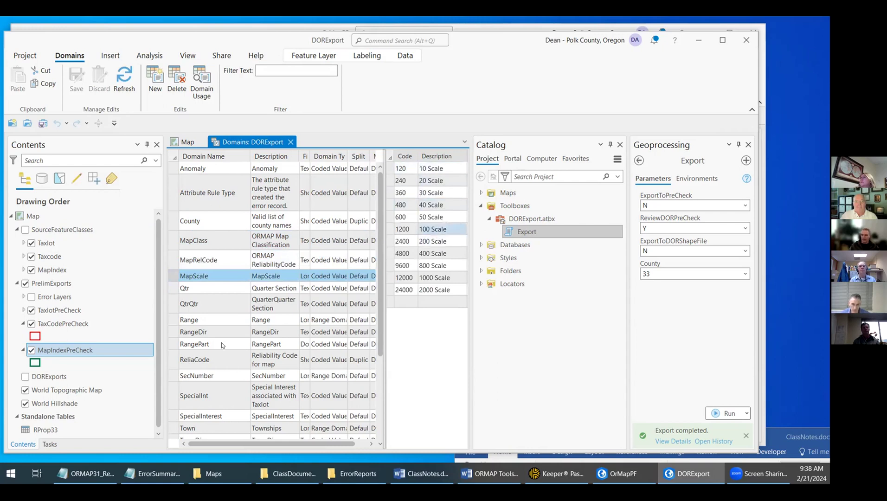
Examine the SecNumber domain's allowed range and look through the remaining domains in the list.
scroll(210, 328, down, 2)
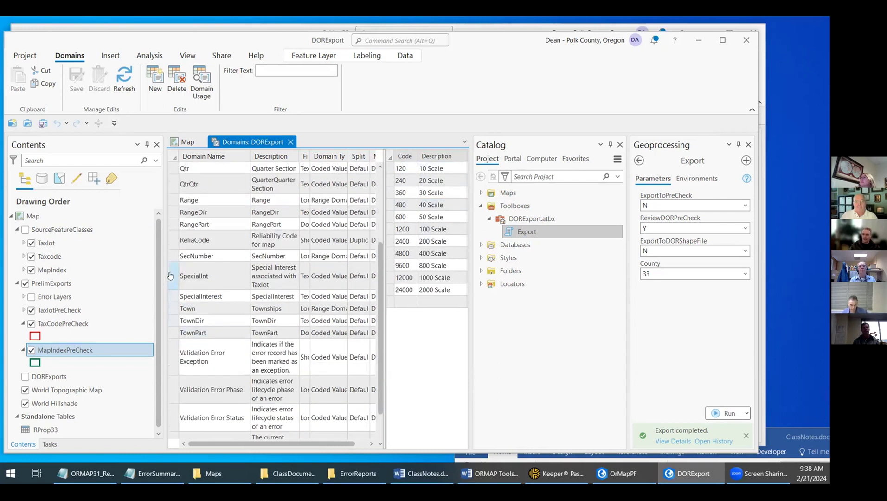
click(175, 256)
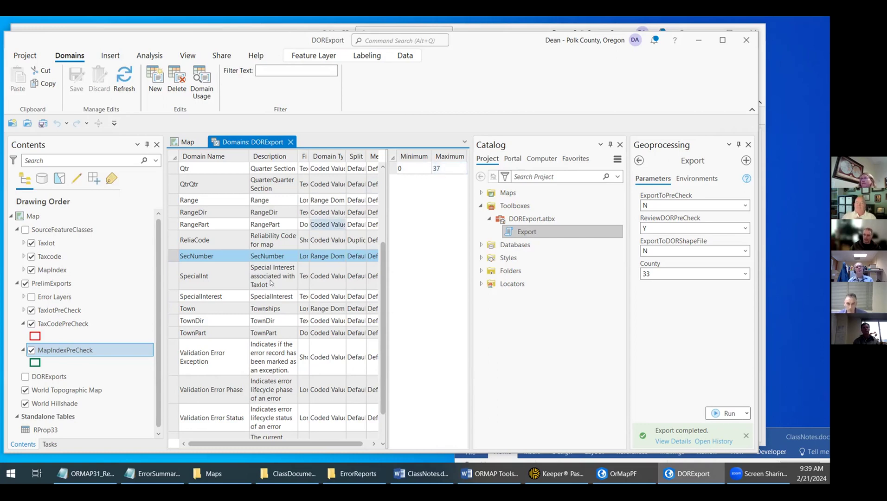
scroll(179, 312, down, 1)
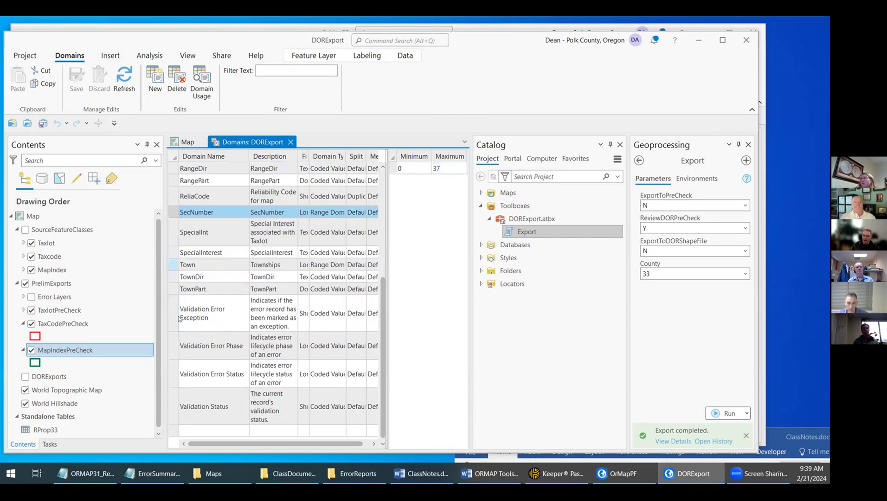
scroll(227, 352, up, 3)
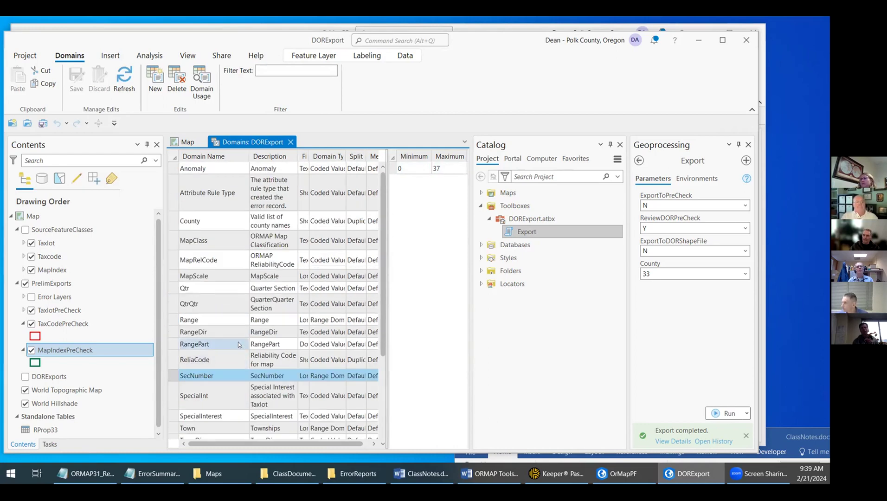
Close the domains view, examine the validation attribute rules of the TaxlotPreCheck layer, and close them.
click(290, 141)
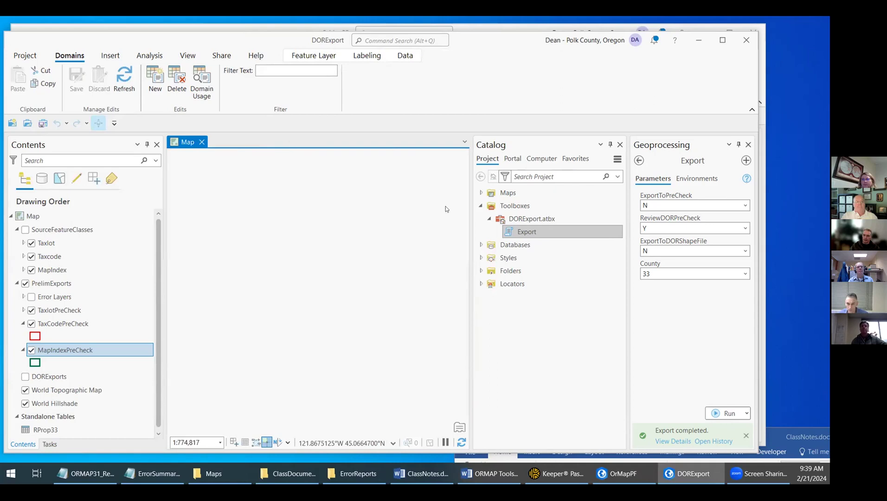
right_click(83, 311)
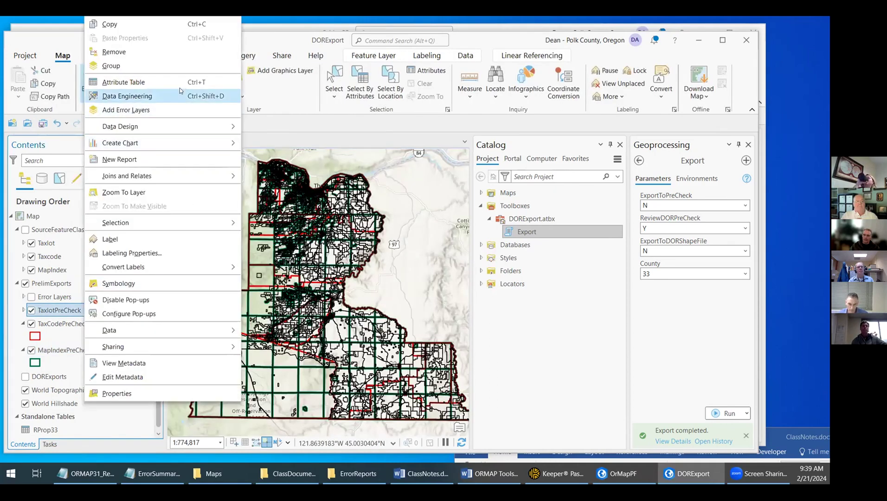
mouse_move(232, 126)
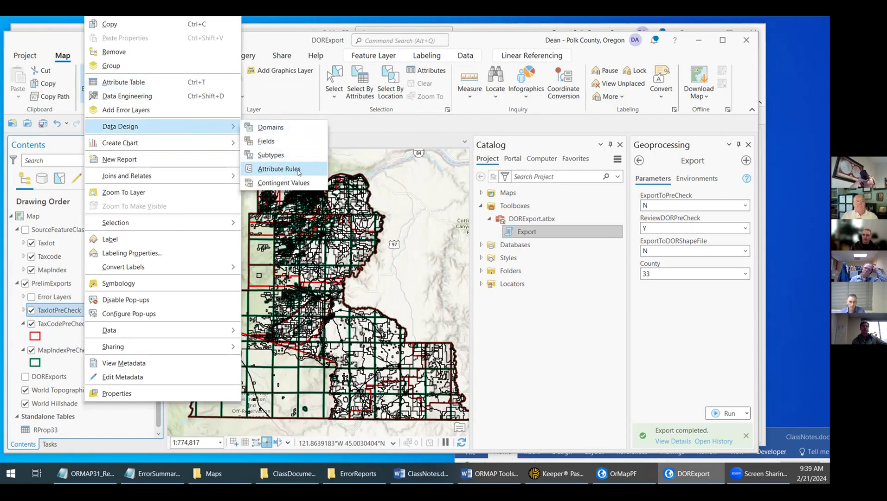
click(279, 169)
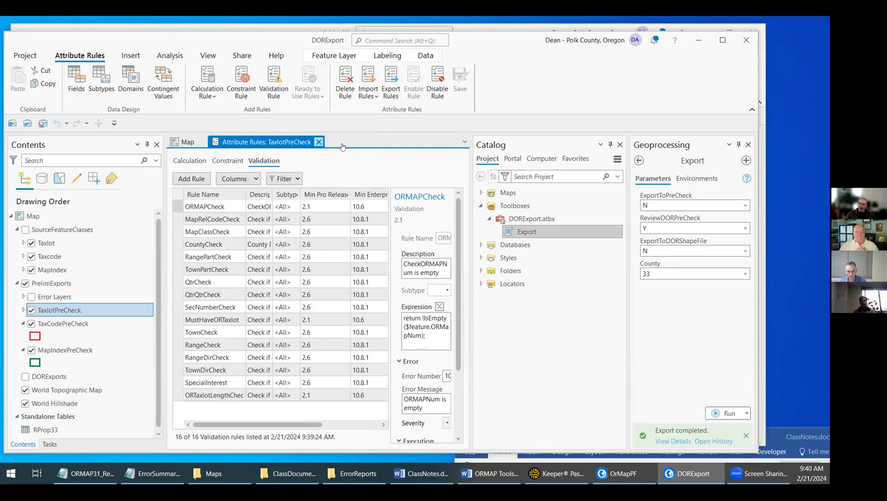
click(319, 142)
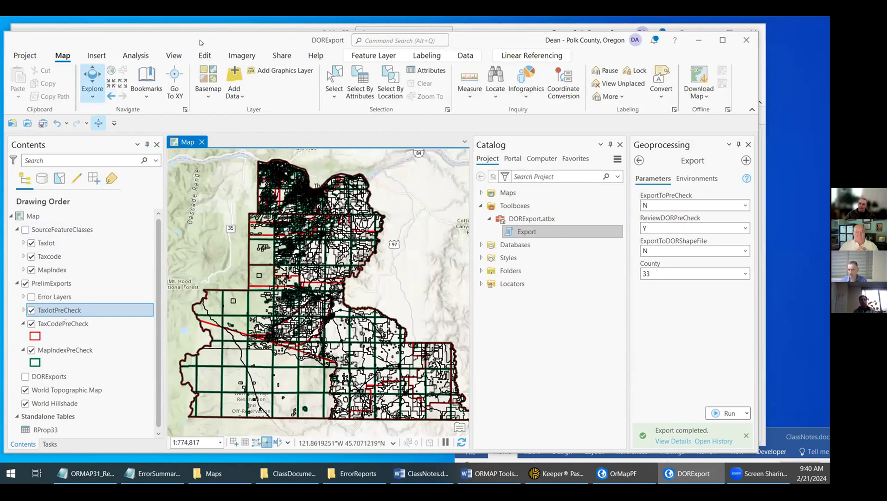
Open the Error Inspector for the map and evaluate the attribute rules within the map extent.
click(203, 55)
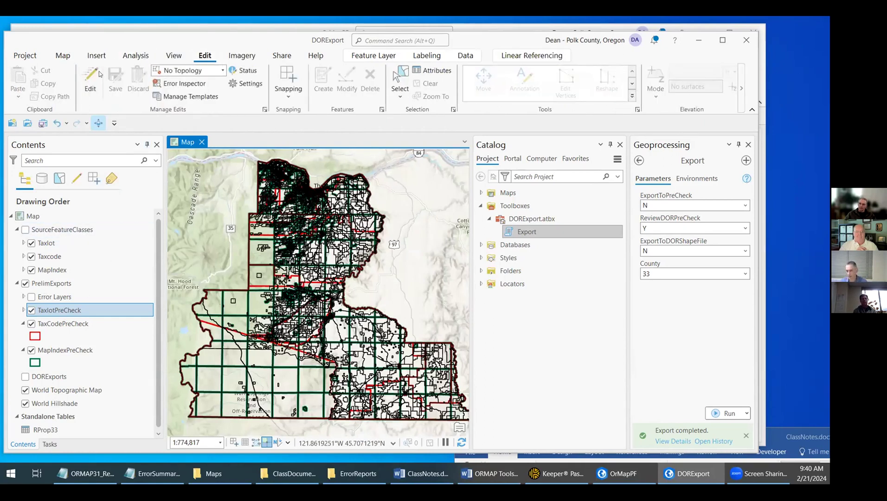
click(190, 85)
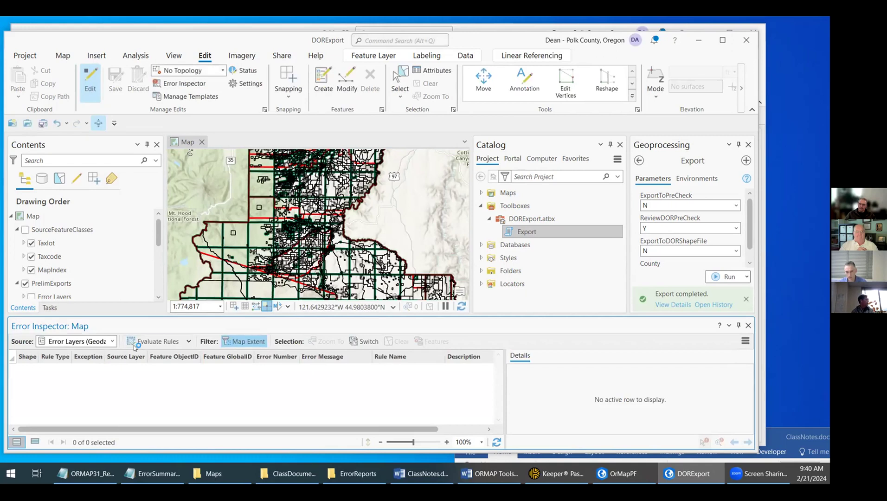
click(135, 344)
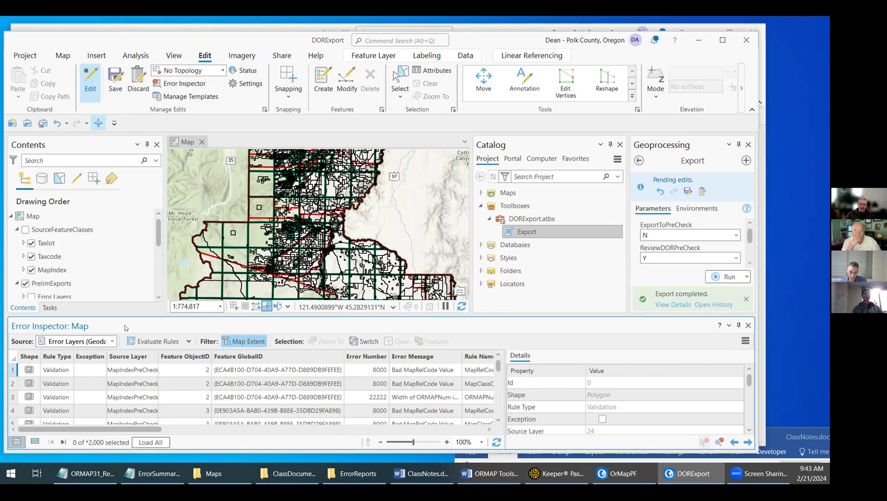
Expand the Error Layers group, look through the MapIndexPreCheck errors including a Bad MapRelCode Value row, and close the Error Inspector.
drag(157, 229, 157, 251)
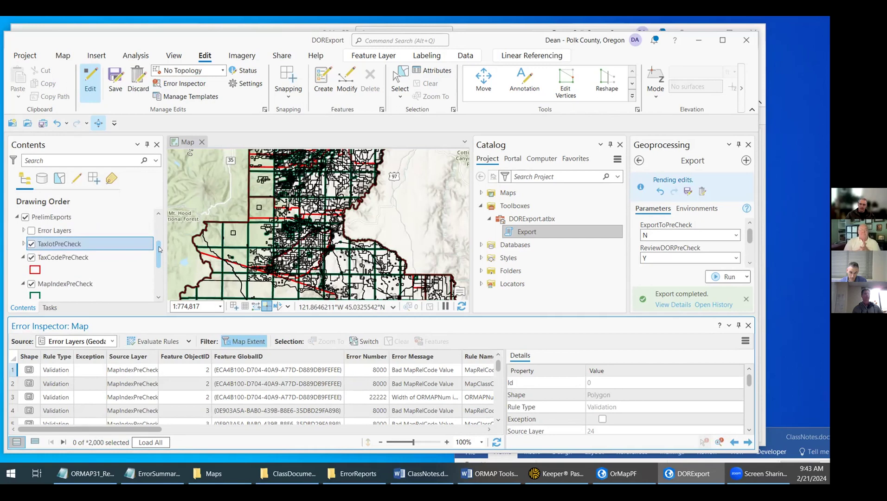
click(23, 231)
scroll(78, 245, down, 1)
scroll(78, 245, up, 1)
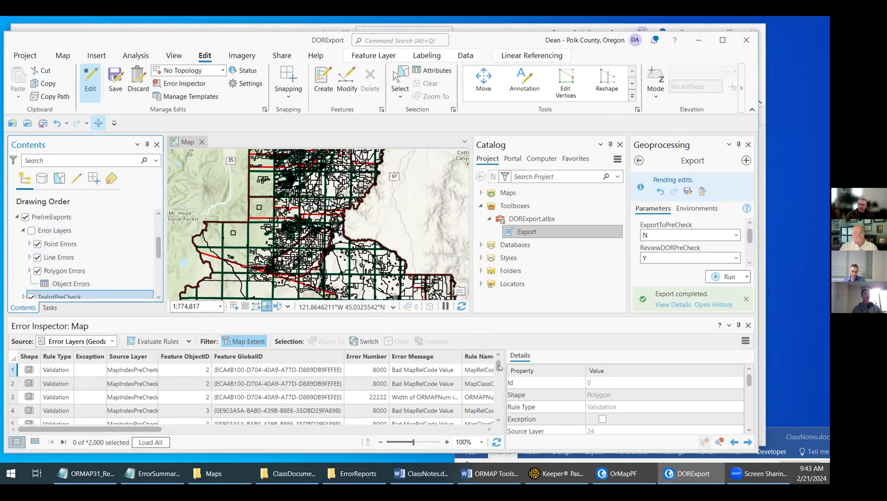
scroll(404, 383, down, 2)
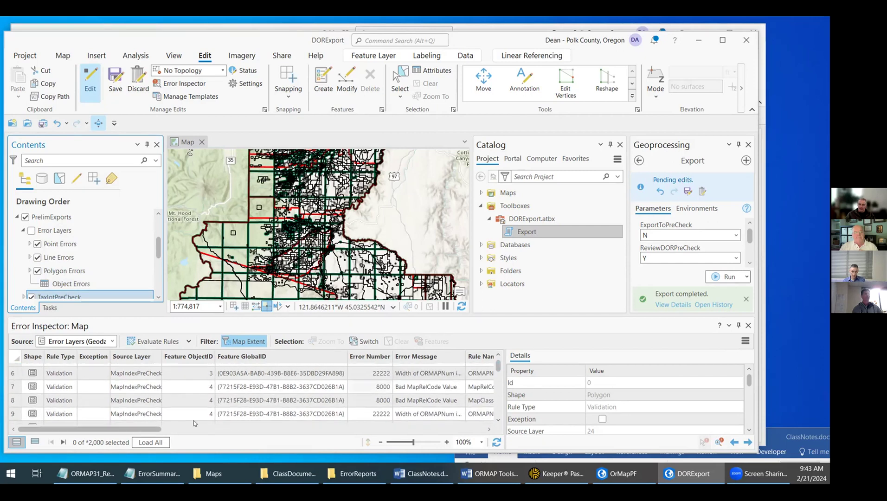
click(12, 388)
click(449, 384)
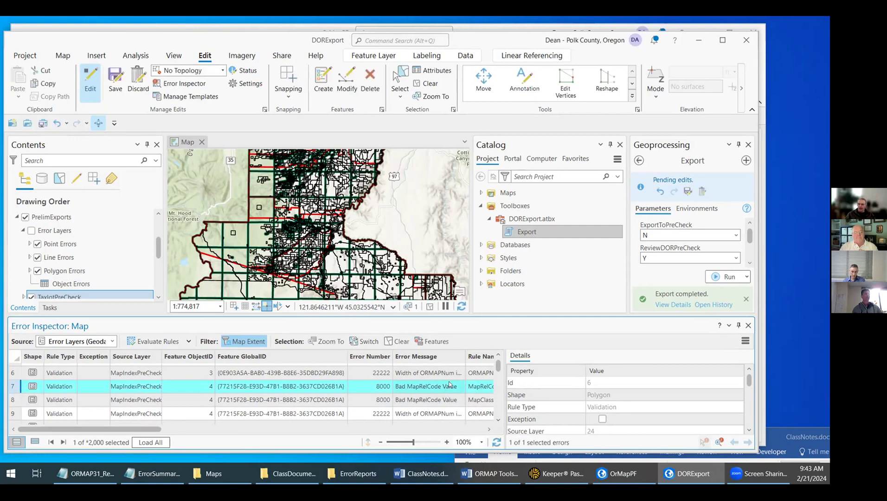
scroll(449, 384, down, 18)
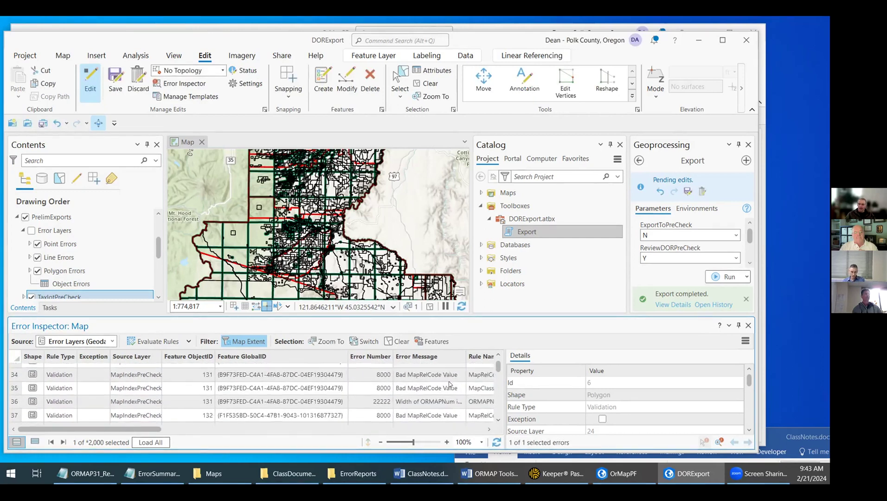
scroll(449, 384, up, 20)
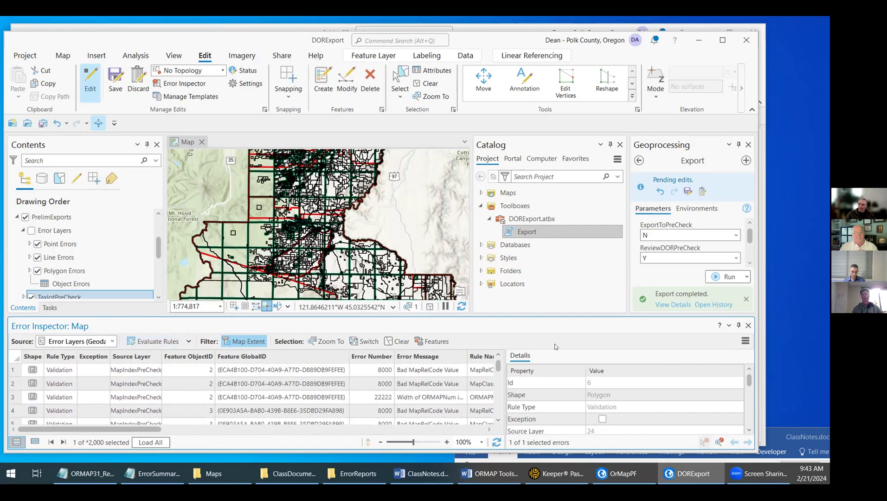
click(748, 325)
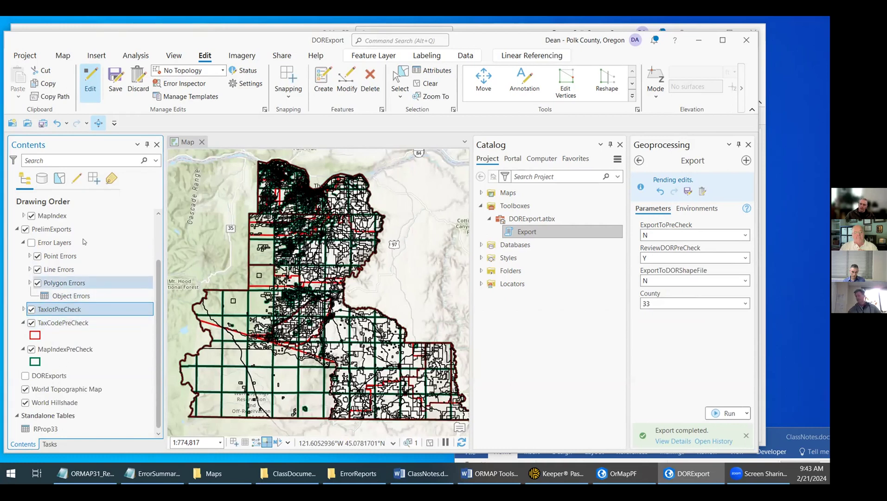
Disable the MapClassCheck and MapRelCodeCheck validation rules of the MapIndexPreCheck layer.
click(89, 351)
right_click(90, 351)
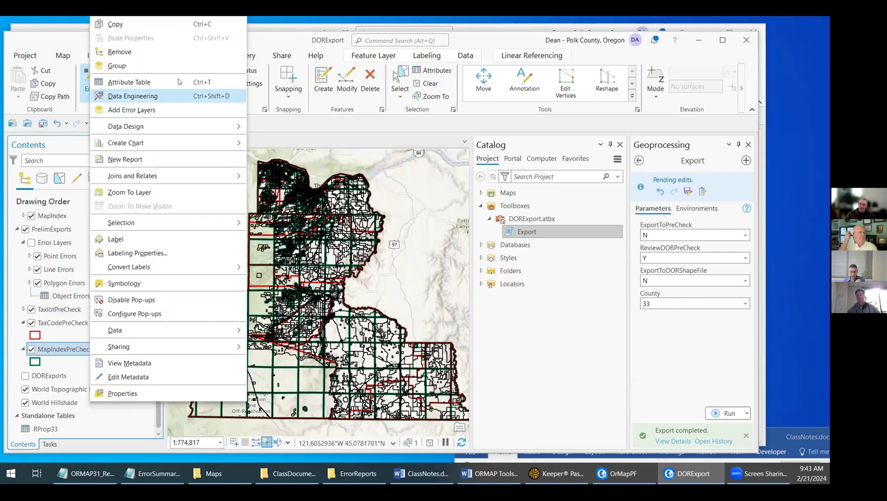
mouse_move(171, 126)
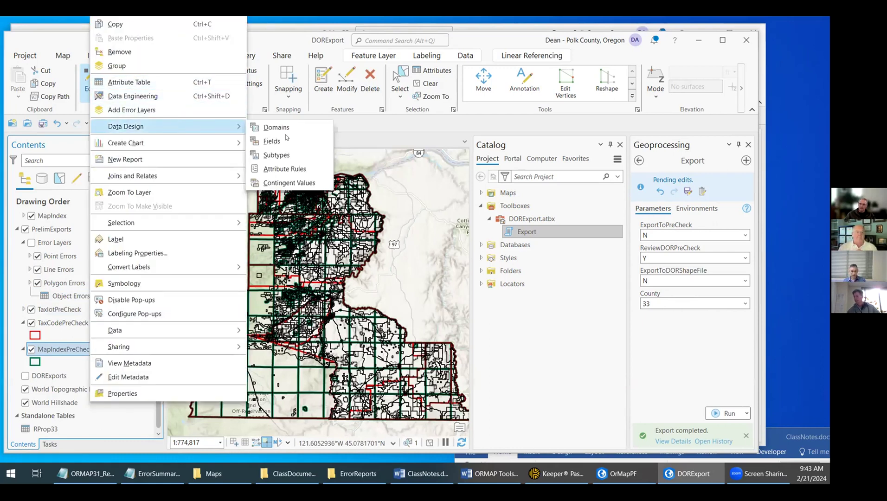
click(304, 171)
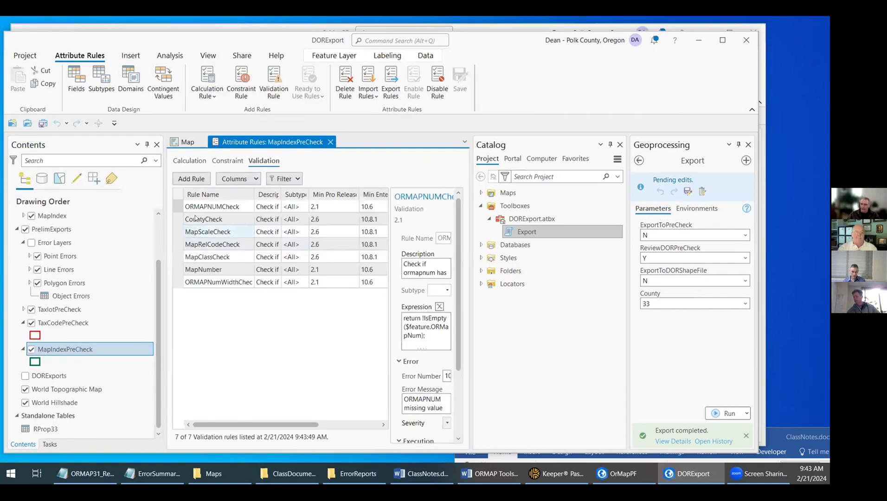
click(179, 257)
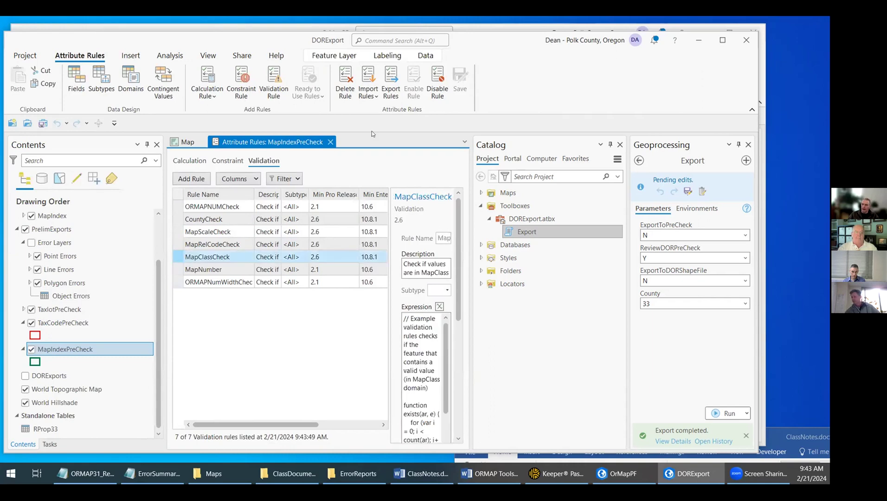
click(438, 78)
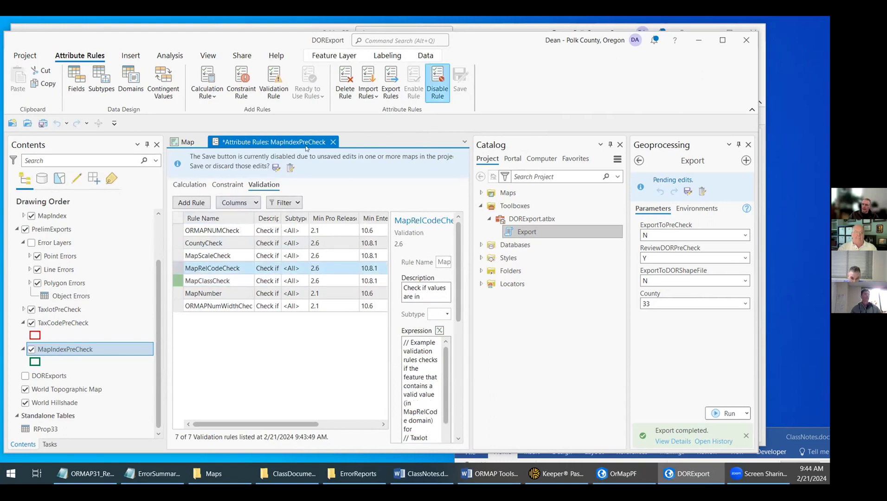
click(177, 267)
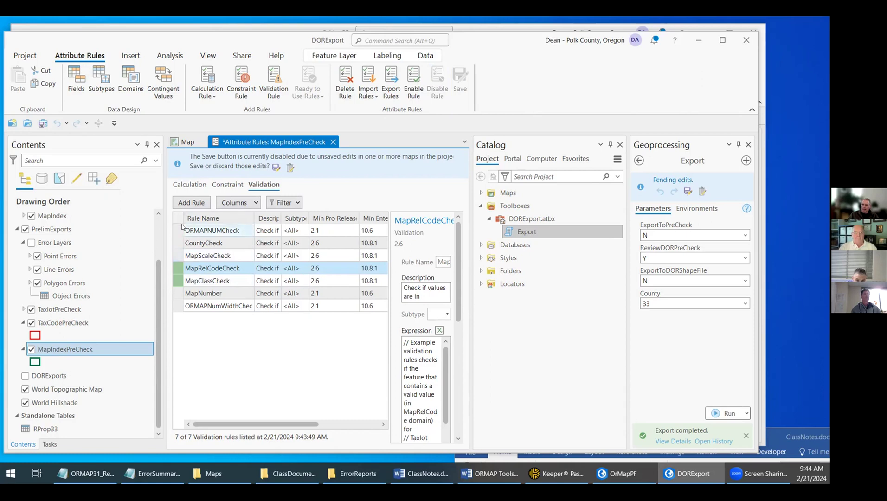
Discard the pending map edits and save the MapIndexPreCheck attribute rule changes.
click(291, 167)
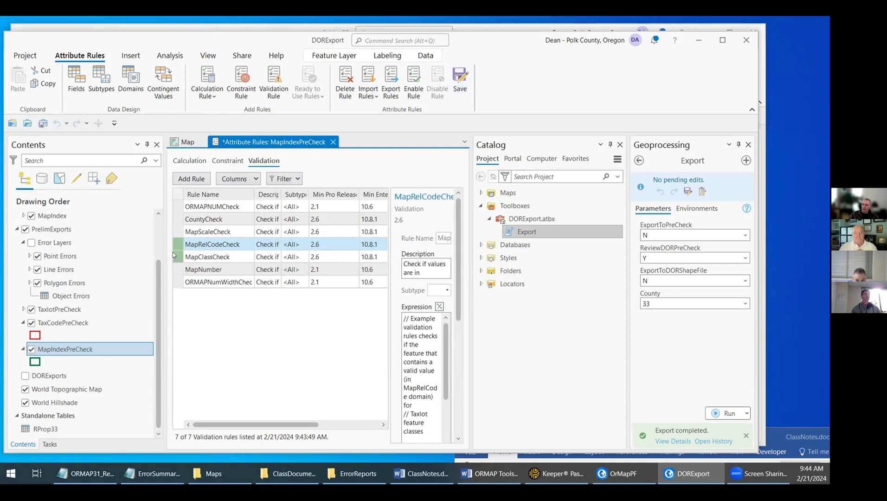
click(452, 78)
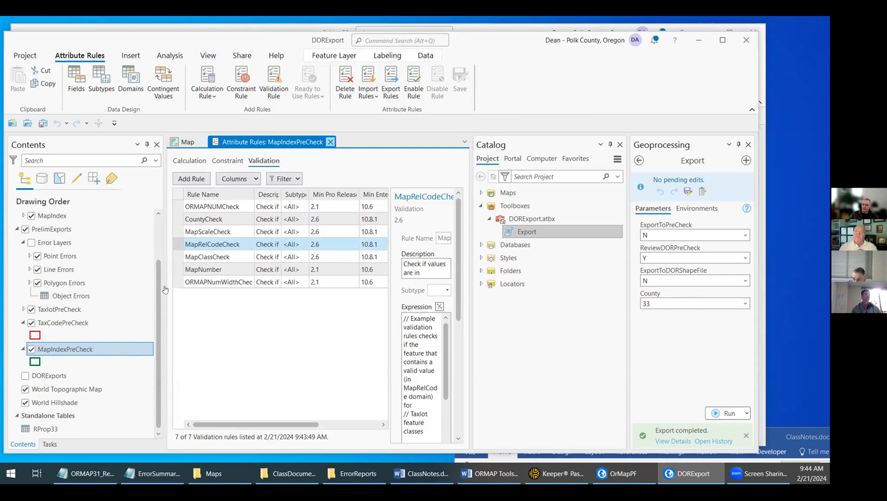
Disable the MapRelCodeCheck and MapClassCheck validation rules of the TaxlotPreCheck layer, then save and close its attribute rules.
right_click(102, 309)
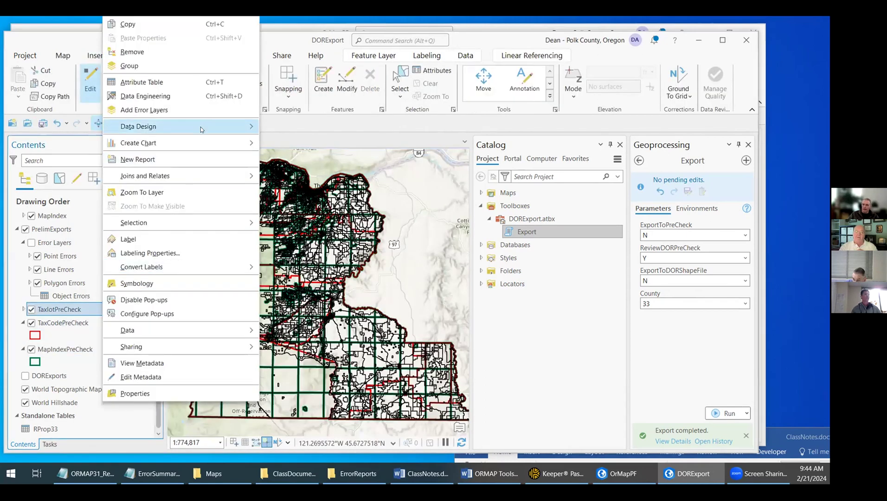
mouse_move(200, 130)
click(317, 172)
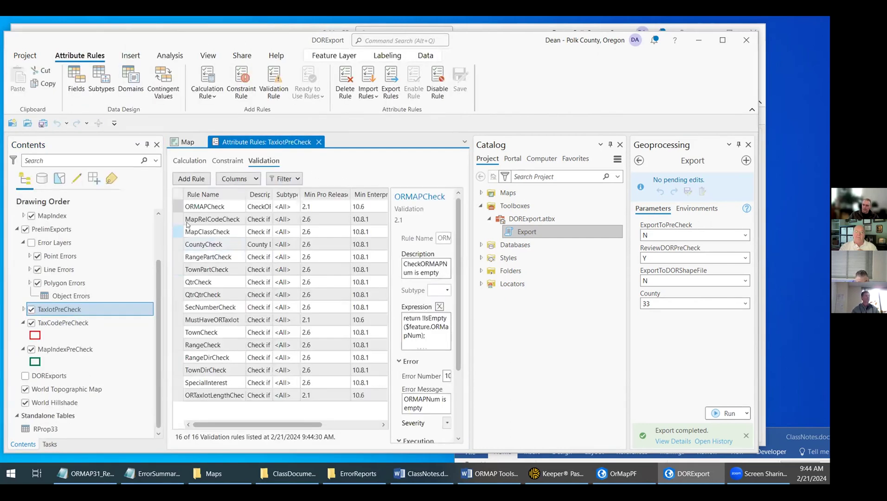
click(438, 82)
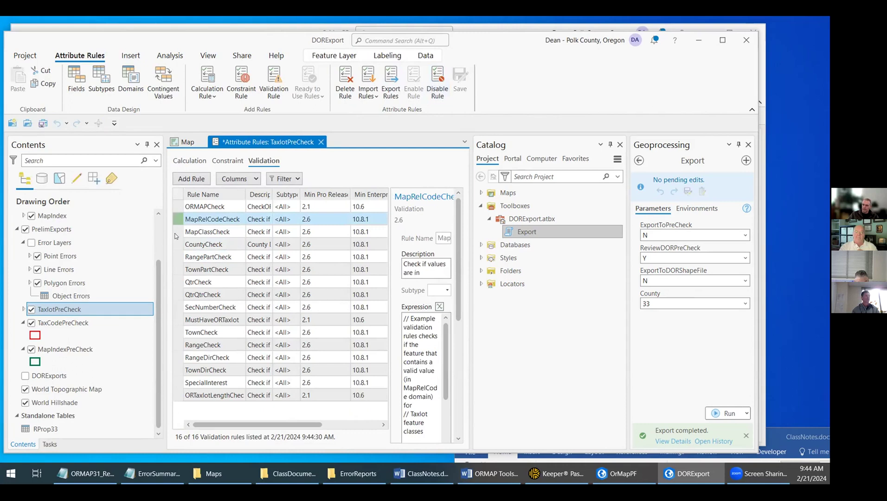
click(439, 80)
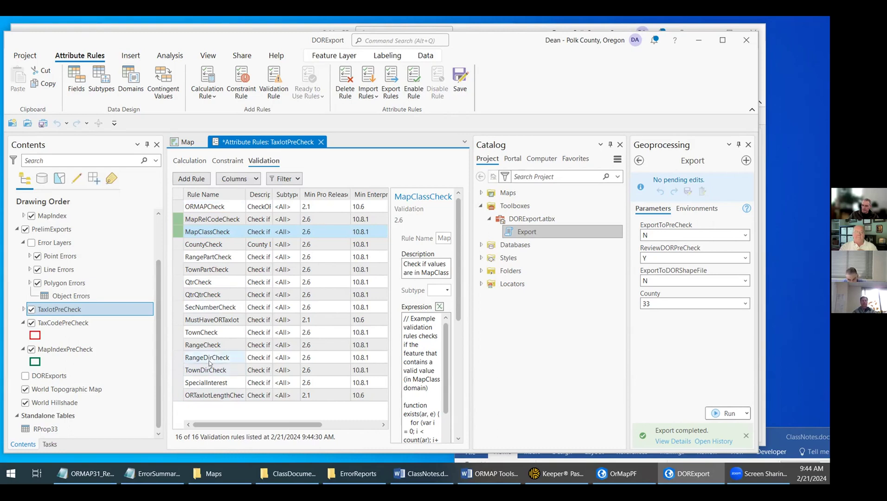
click(460, 82)
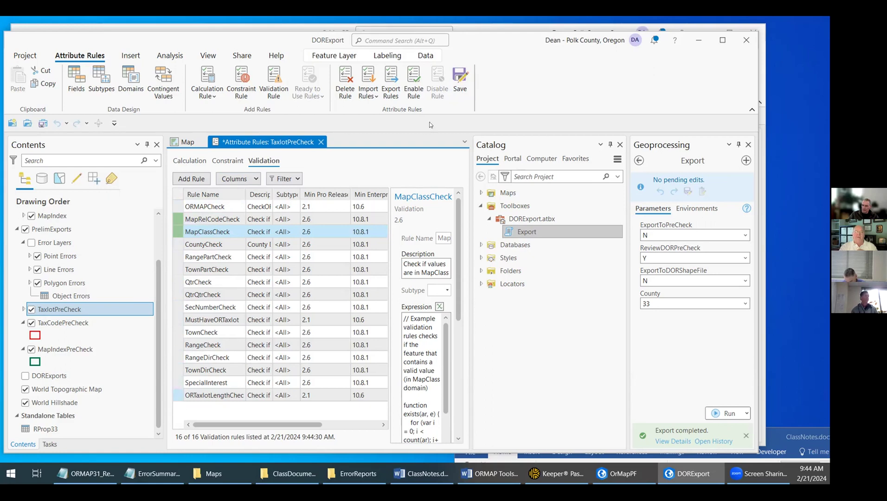
click(459, 79)
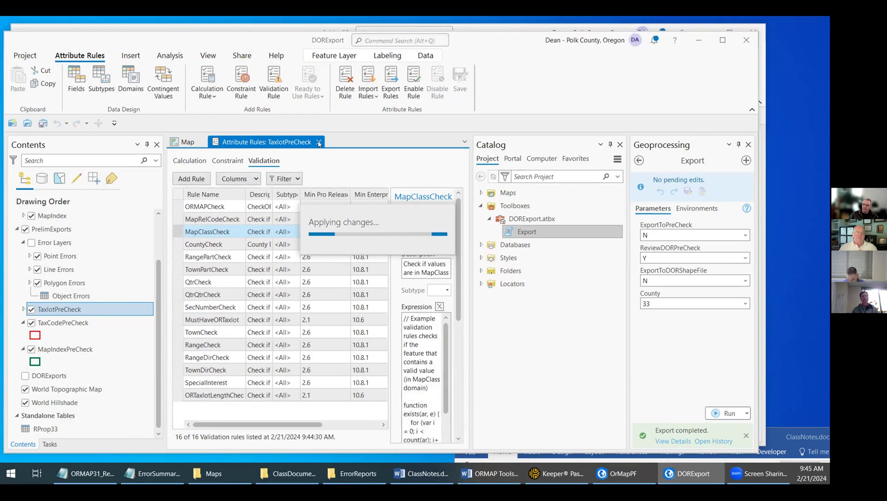
click(318, 142)
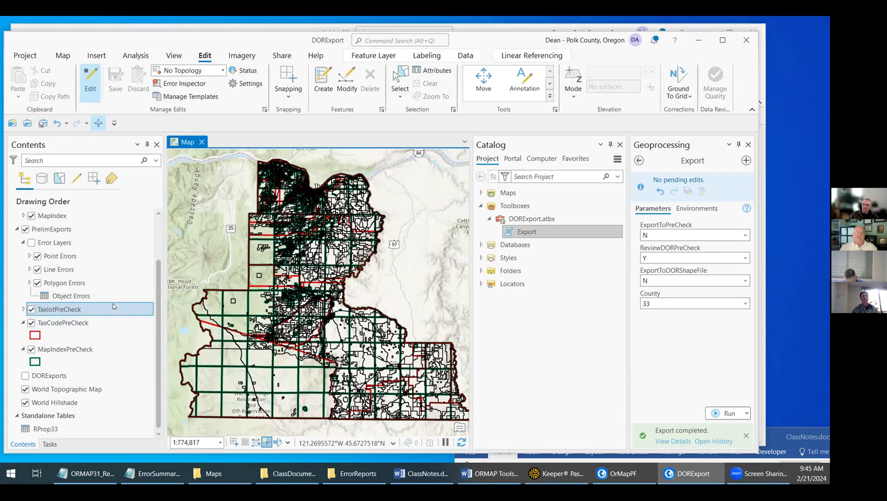
Evaluate the attribute rules again in the Error Inspector and select the MapIndexPreCheck error for feature 126.
click(106, 325)
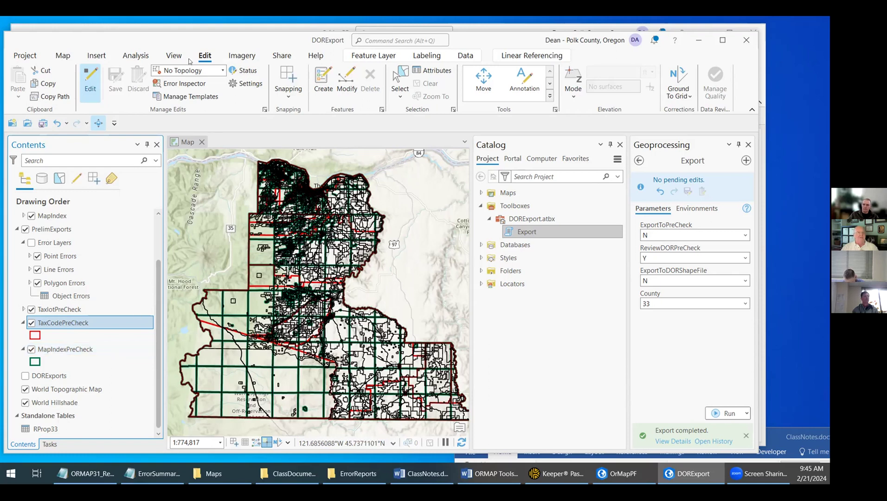
click(186, 84)
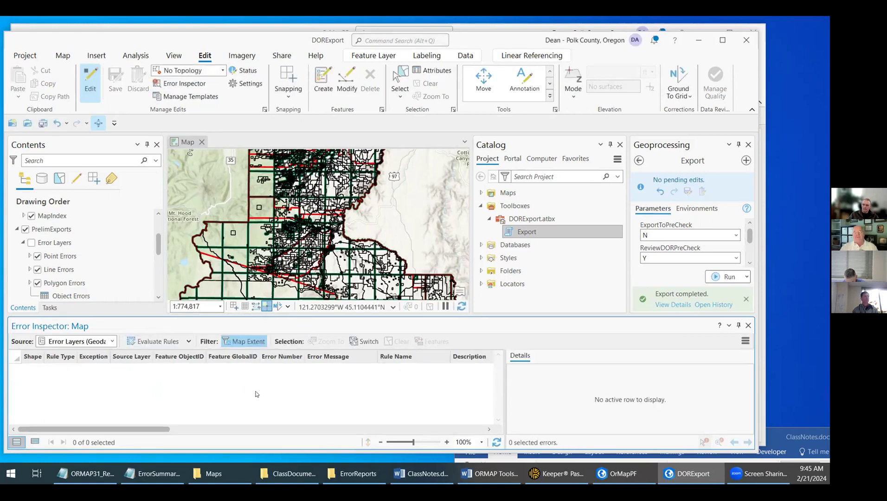
click(158, 342)
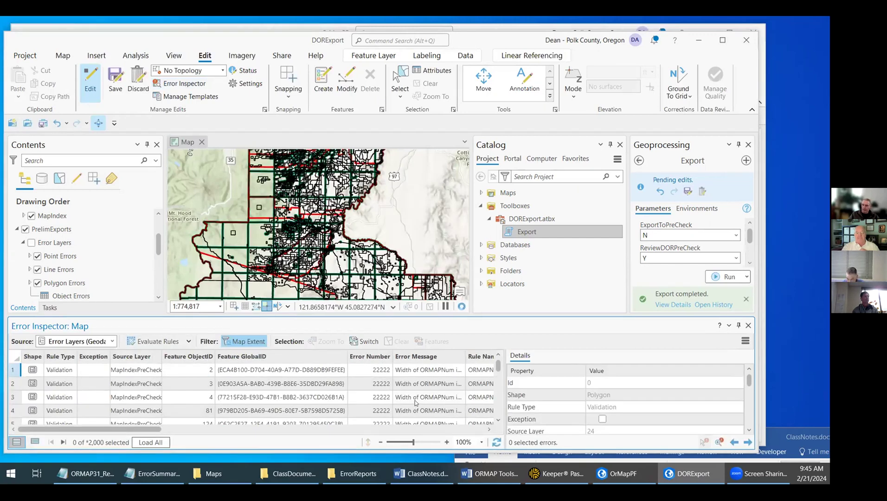
scroll(428, 395, down, 2)
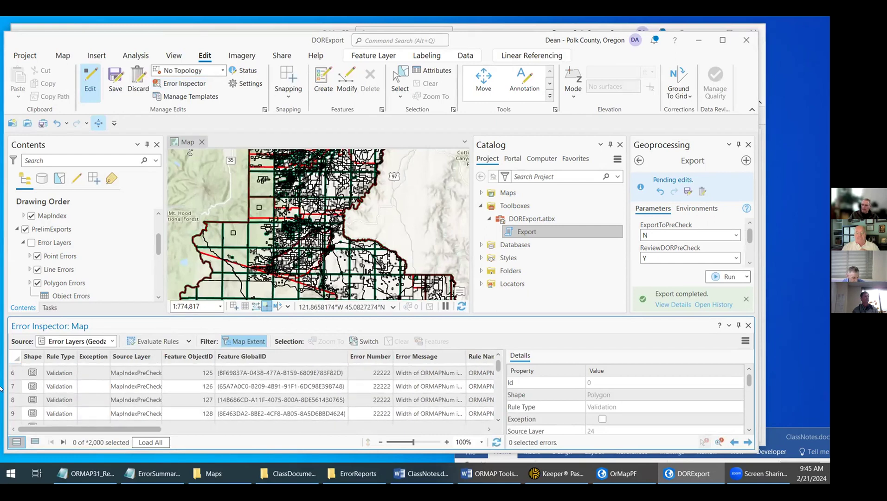
click(17, 388)
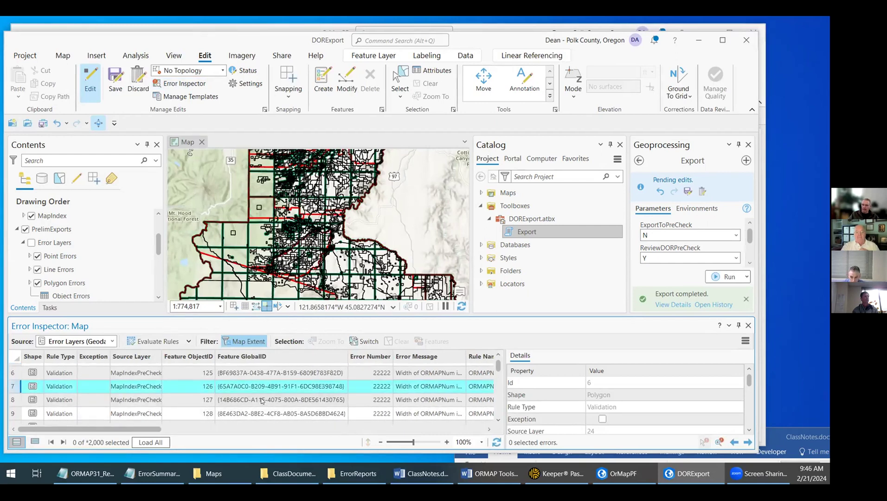
Examine the remaining MapIndexPreCheck errors and their ORMAPNum width message in the Error Inspector, then close it.
scroll(241, 403, down, 11)
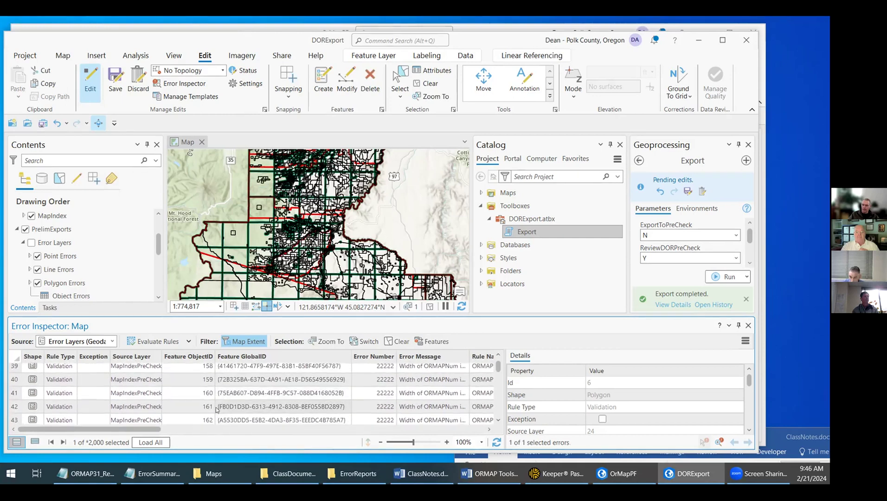
scroll(342, 394, down, 7)
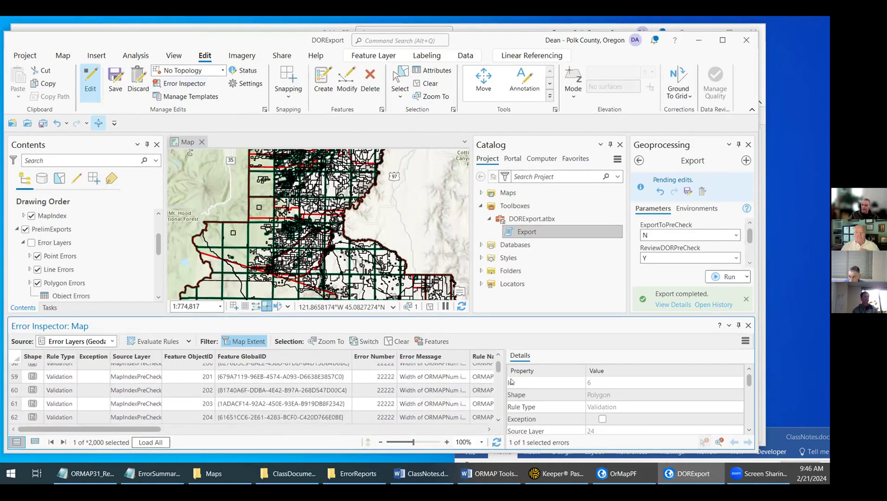
drag(499, 367, 498, 370)
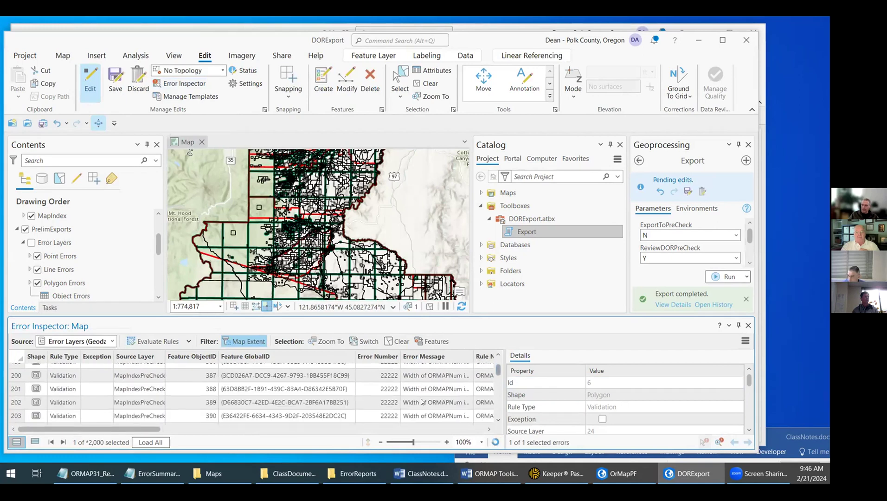
scroll(421, 402, down, 2)
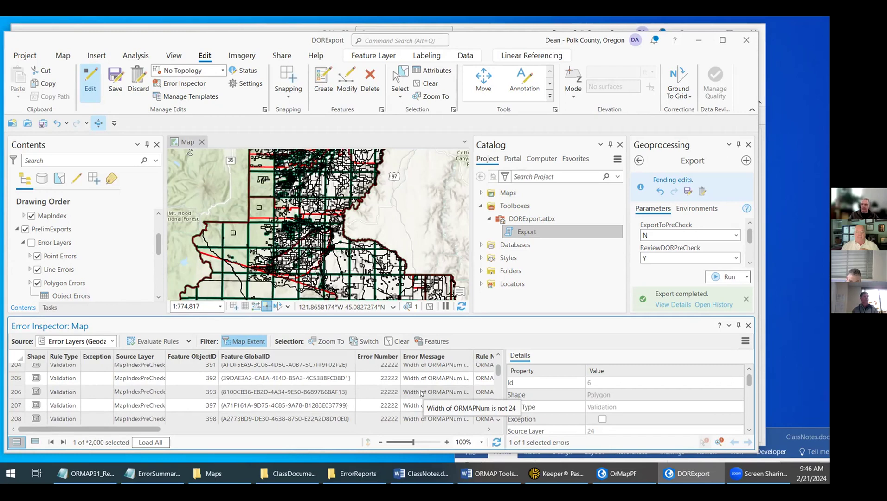
click(748, 326)
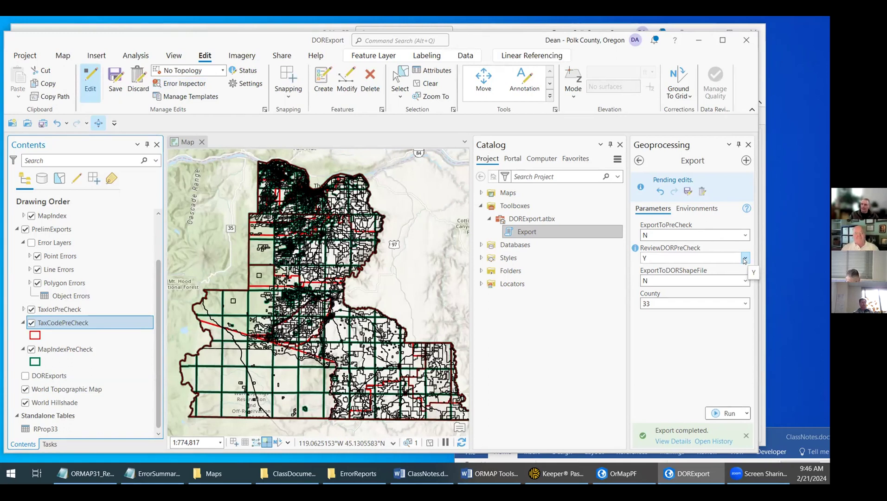
Run the Export tool for county 33 with ReviewDORPreCheck set to N and ExportToDORShapeFile set to Y, and check its run details.
click(747, 259)
click(746, 259)
click(746, 259)
click(746, 281)
click(722, 298)
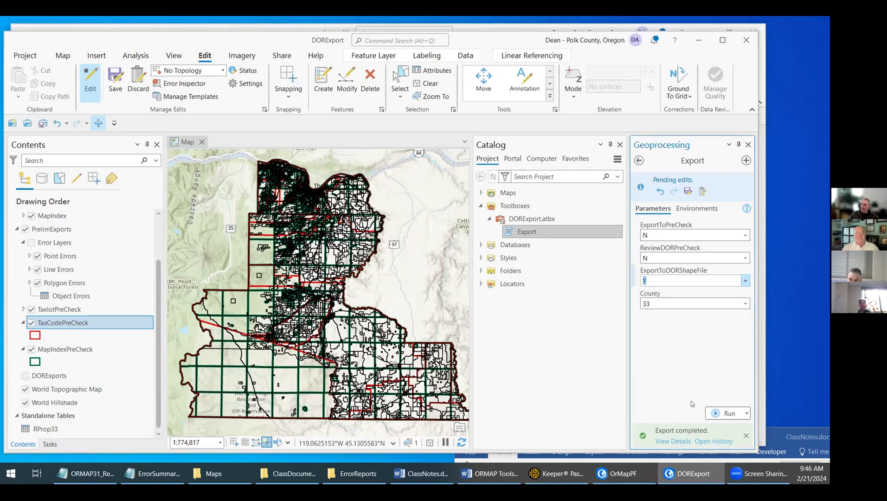
click(723, 413)
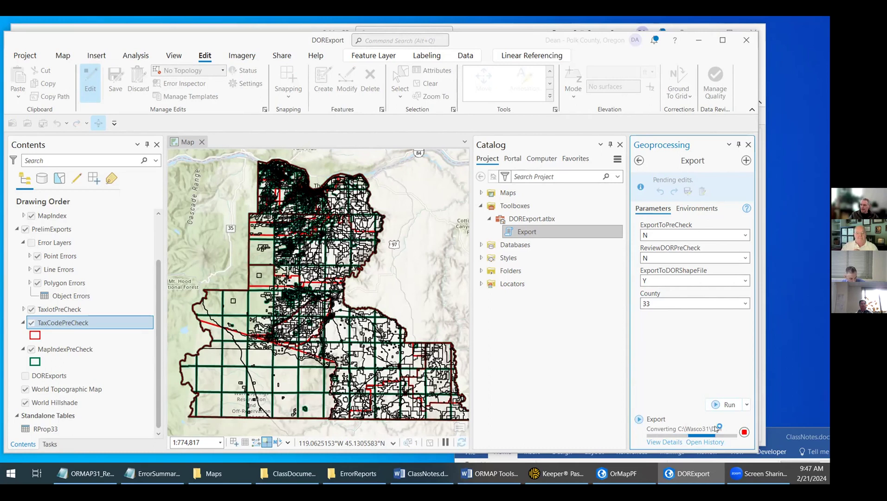
mouse_move(684, 444)
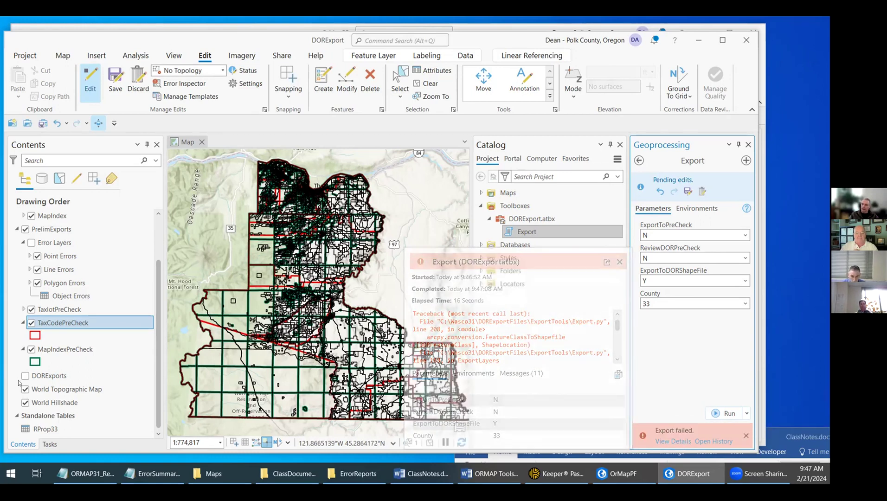
Switch to File Explorer and open the DORExchangeFiles folder inside DORExportFiles.
drag(209, 40, 410, 116)
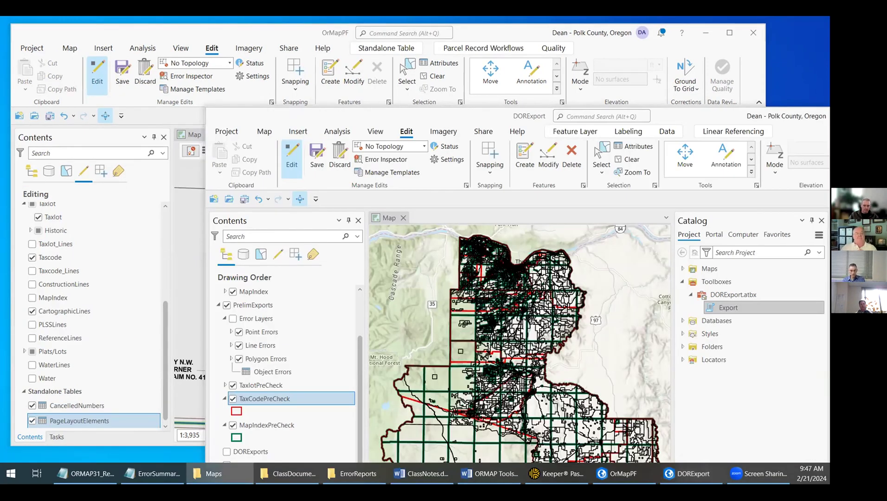
click(289, 474)
click(354, 474)
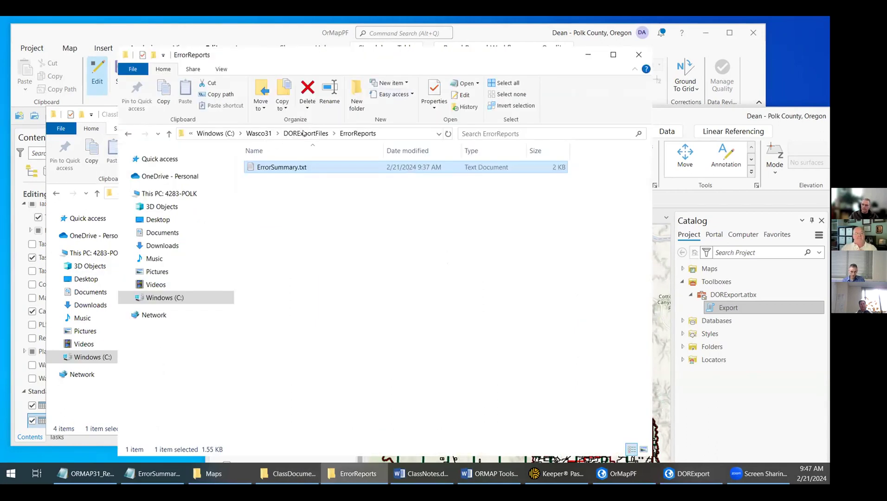
click(307, 134)
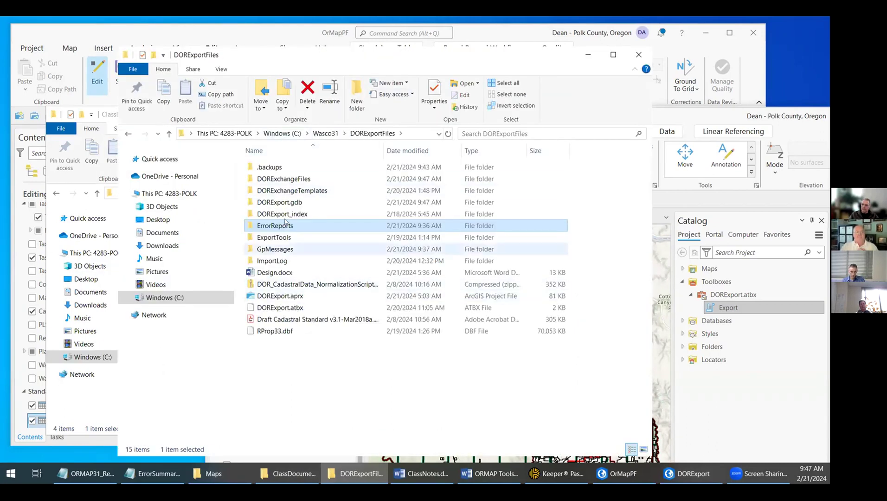
double_click(317, 176)
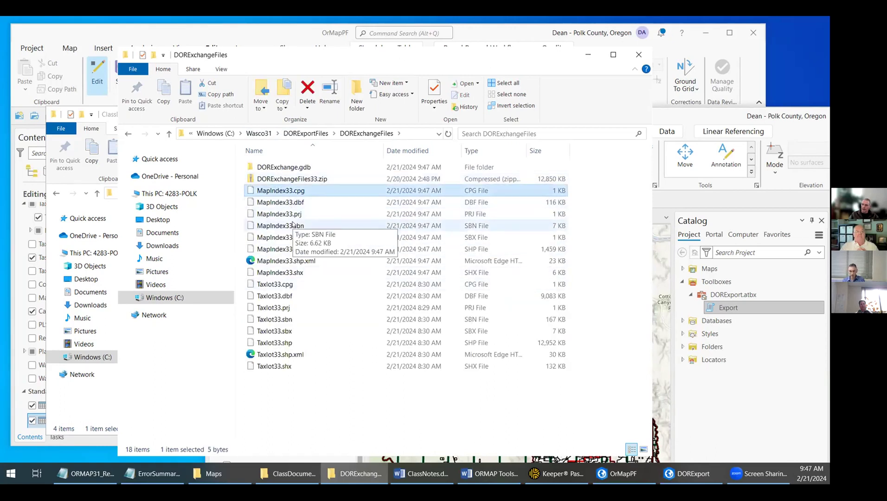
Examine the MapIndex33 shapefile components, the DORExchangeFiles33.zip archive and the DORExchange.gdb geodatabase among the exported files.
click(419, 215)
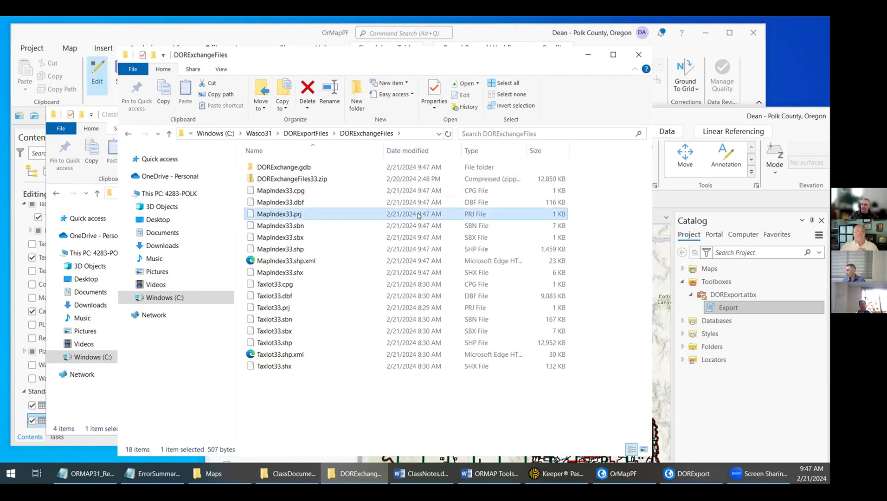
click(318, 192)
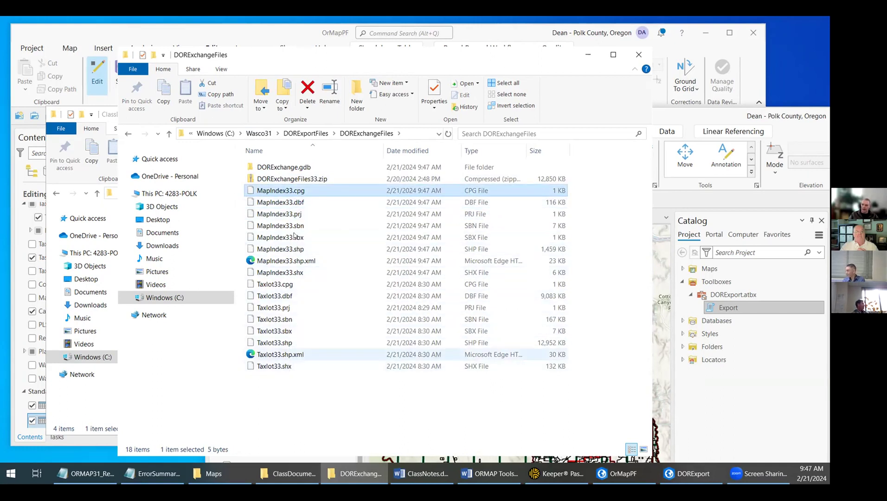
click(306, 181)
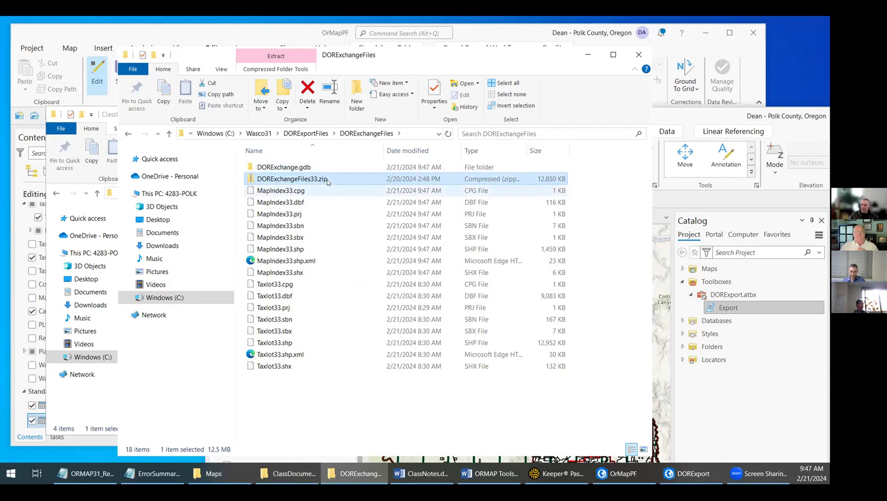
click(301, 168)
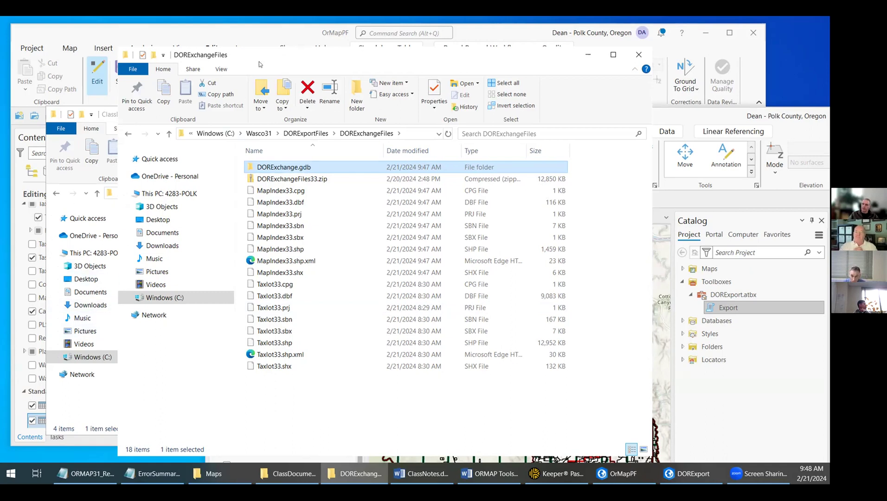
Return to the DORExport project, close the Geoprocessing pane and bring the SourceFeatureClasses group into view in the layer list.
key(alt+Tab)
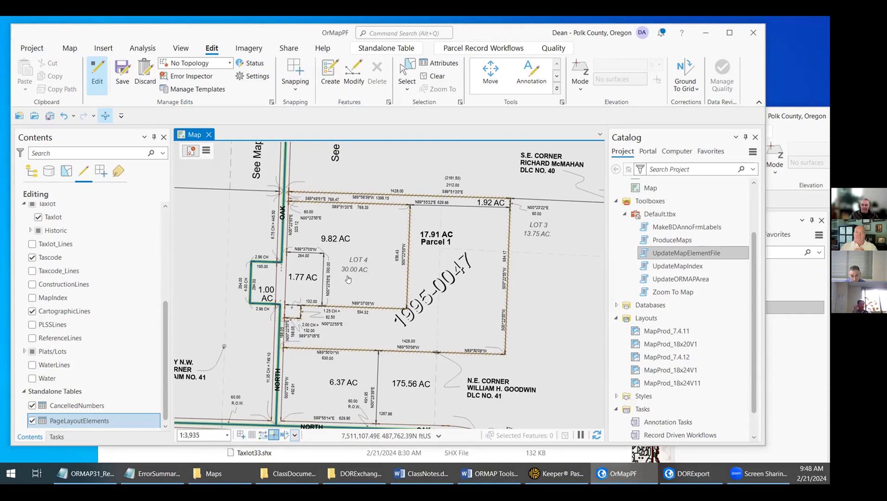
click(798, 114)
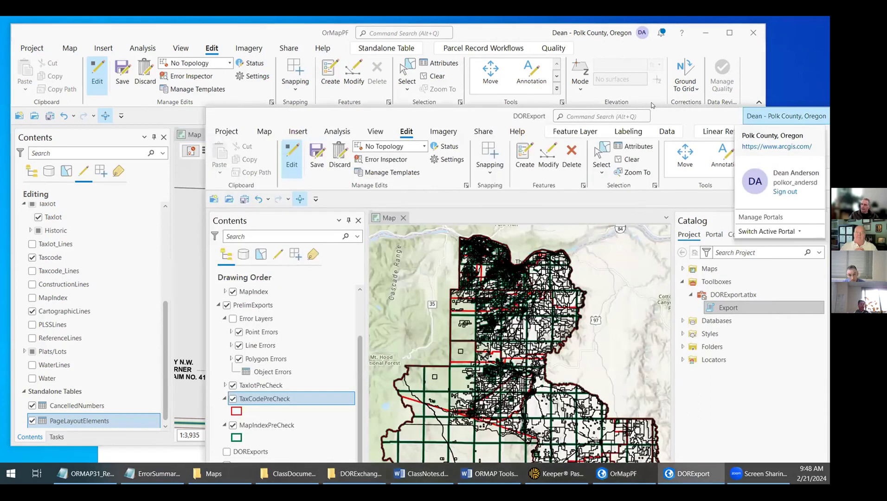
click(681, 114)
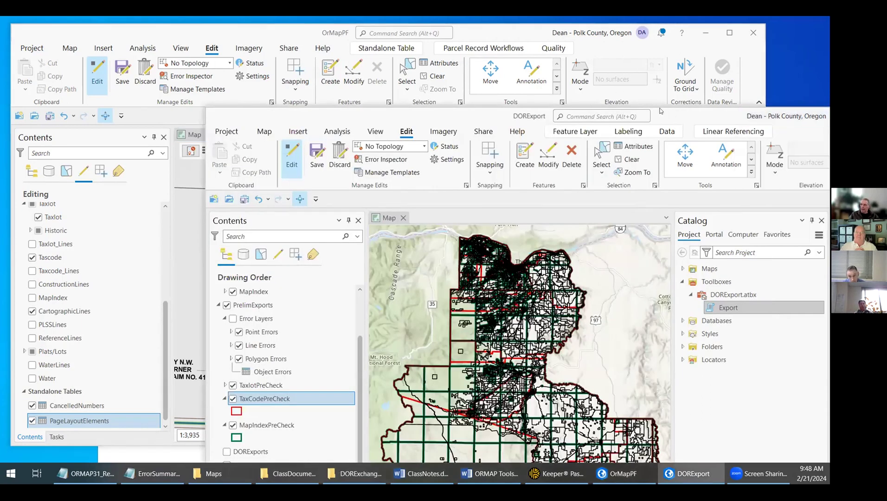
drag(661, 111, 496, 29)
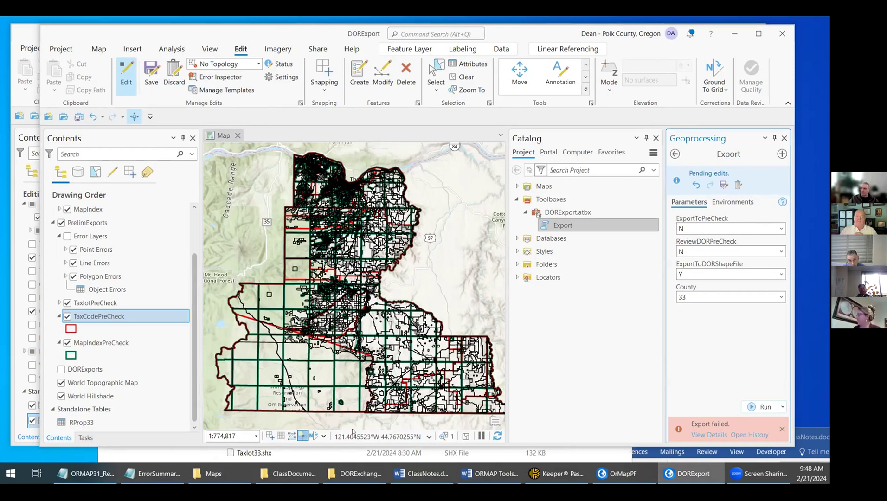
click(784, 138)
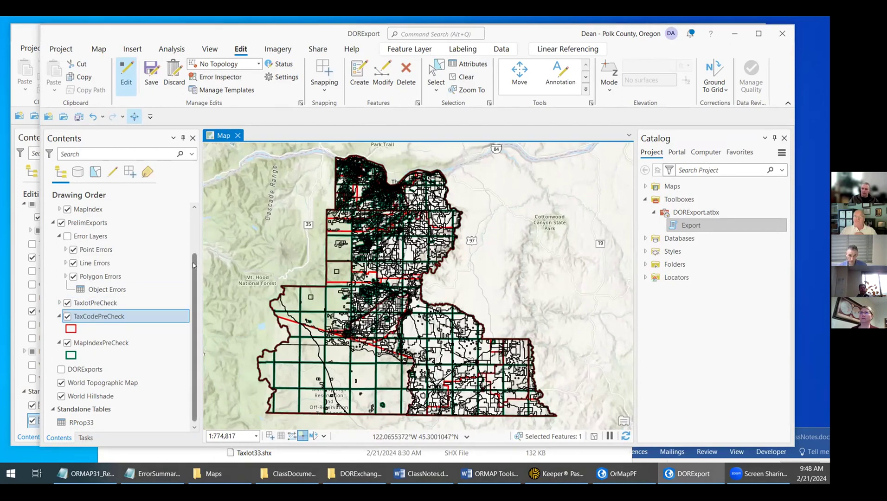
drag(193, 263, 182, 213)
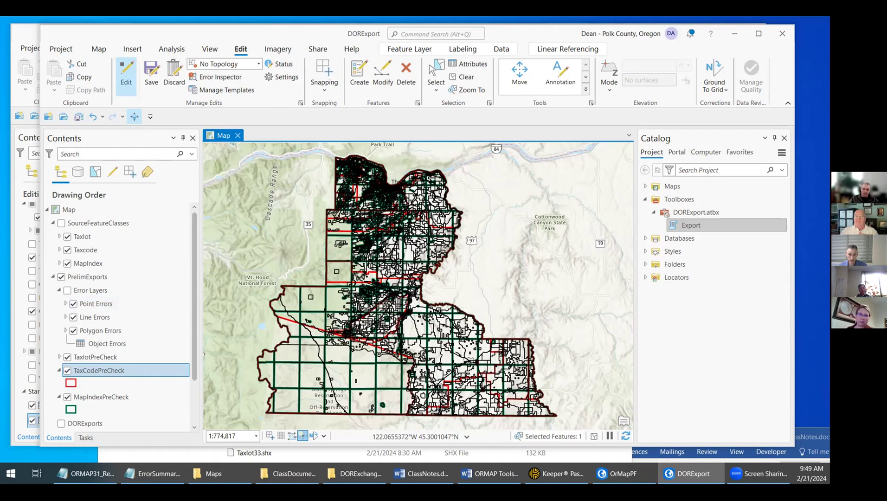
Switch to File Explorer, go up to the Wasco31 folder and point out its Fabric and GeoDB folders.
click(355, 474)
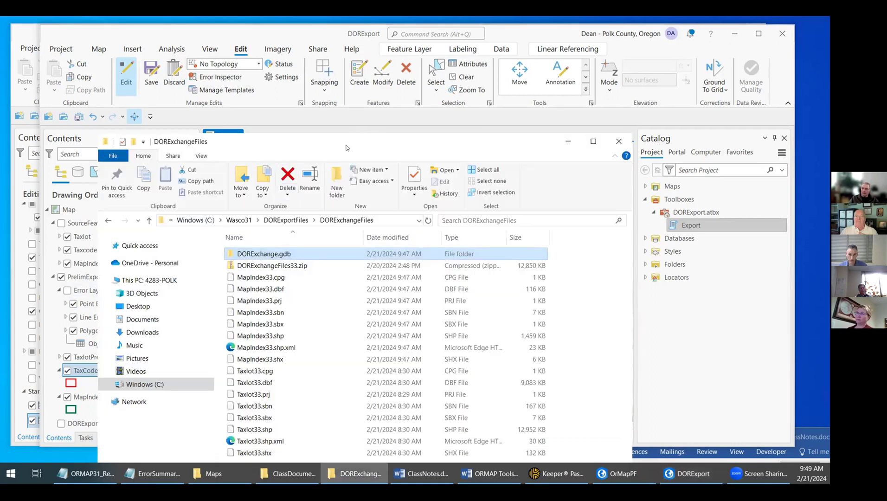
drag(347, 151, 381, 90)
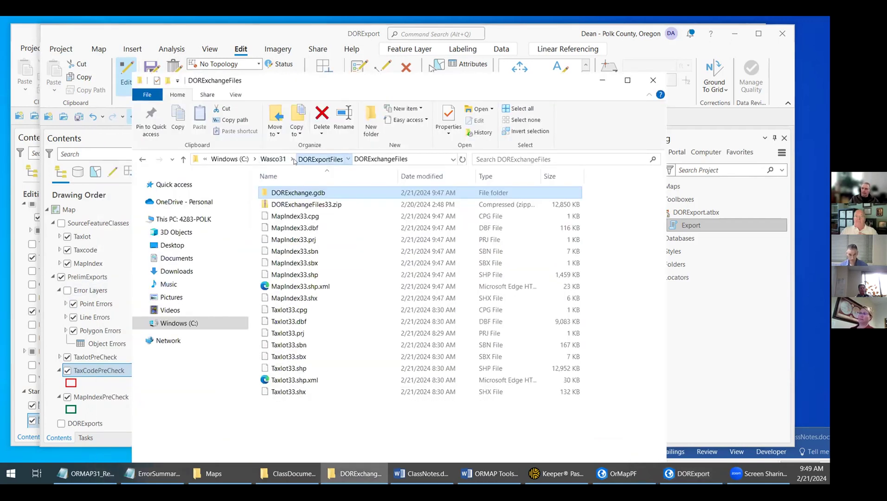
click(325, 159)
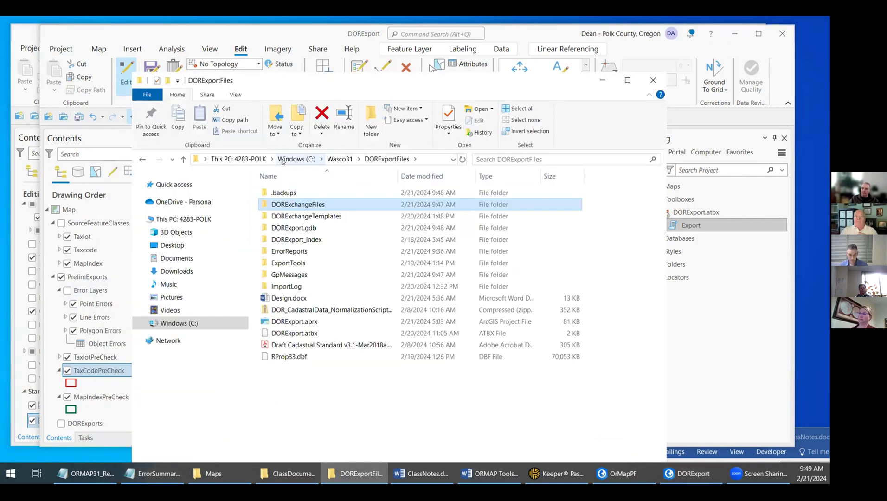
click(335, 160)
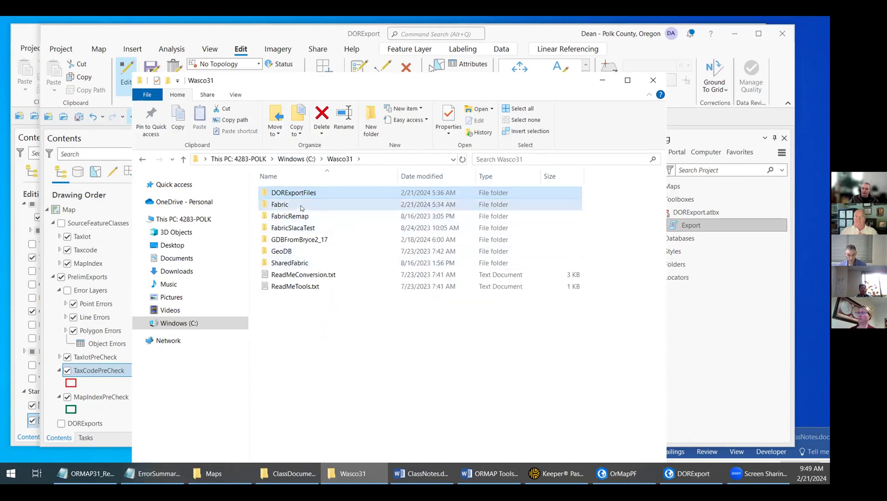
click(301, 206)
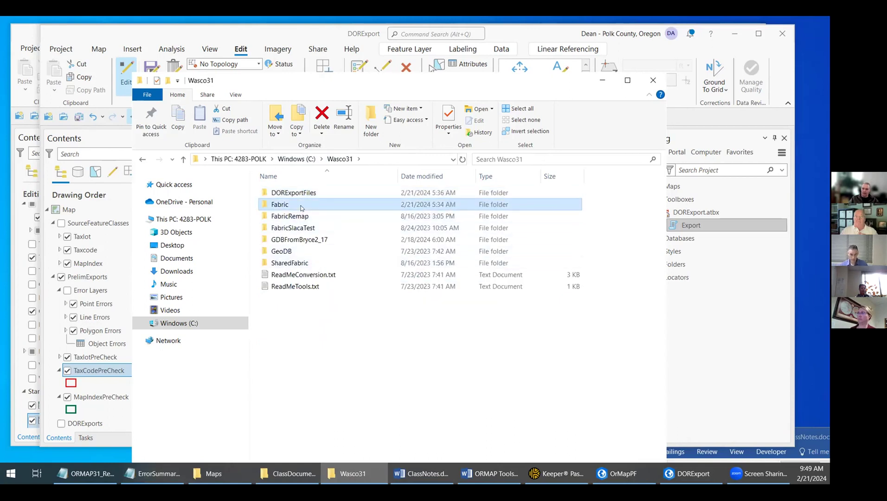
click(305, 251)
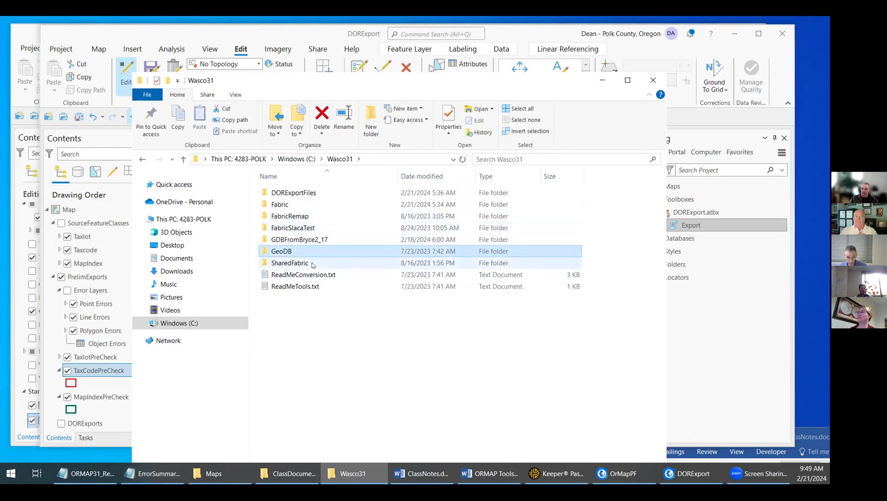
Open the DORExportFiles folder to view its contents, then switch back to the DORExport project.
mouse_move(307, 196)
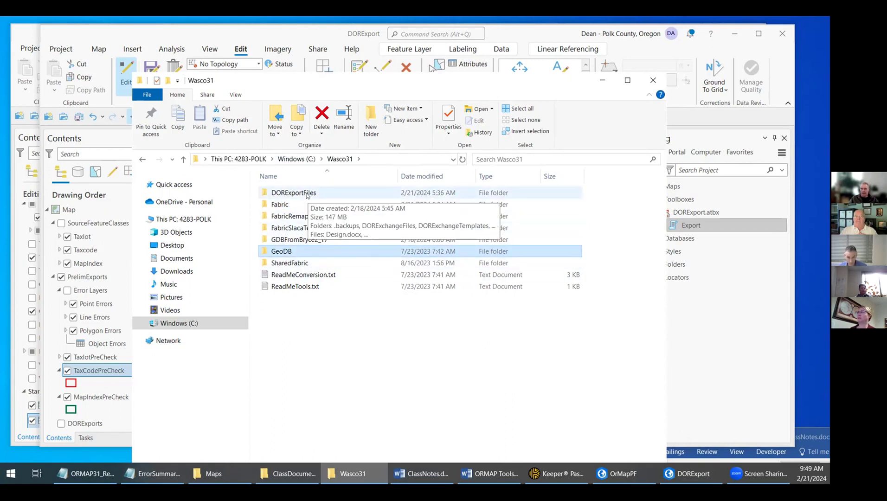
double_click(307, 194)
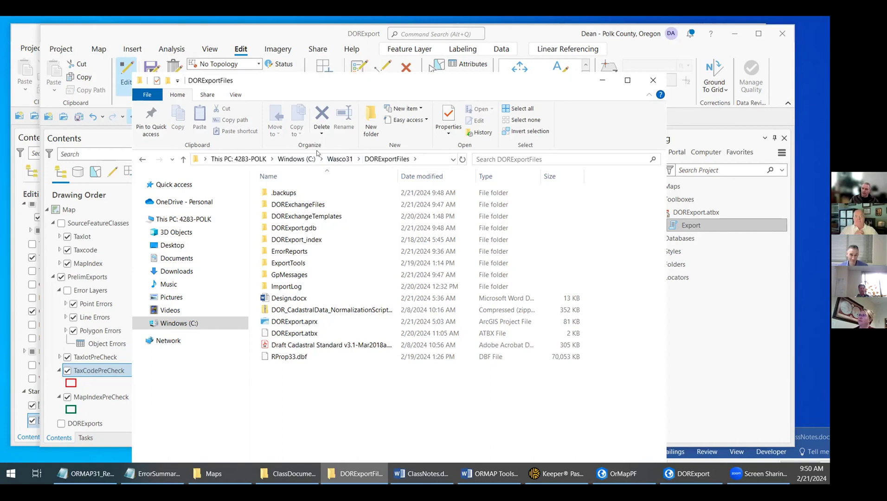
drag(299, 81, 312, 116)
click(300, 65)
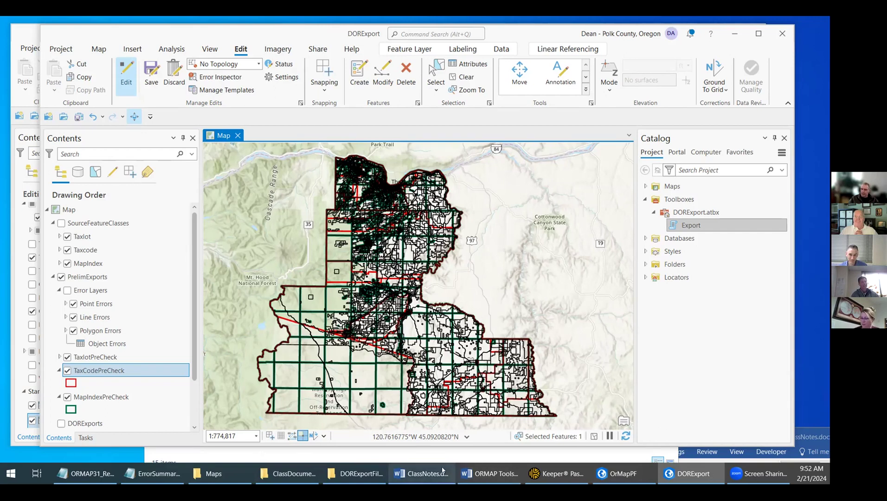
Switch to the ClassNotes.docx document in Word and review its important links, supporting documents and ORMAP31 contents.
mouse_move(430, 477)
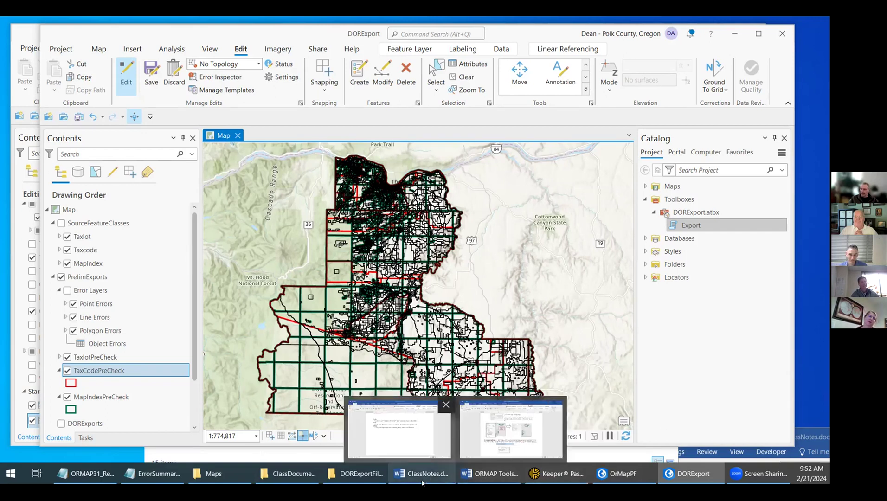
click(421, 425)
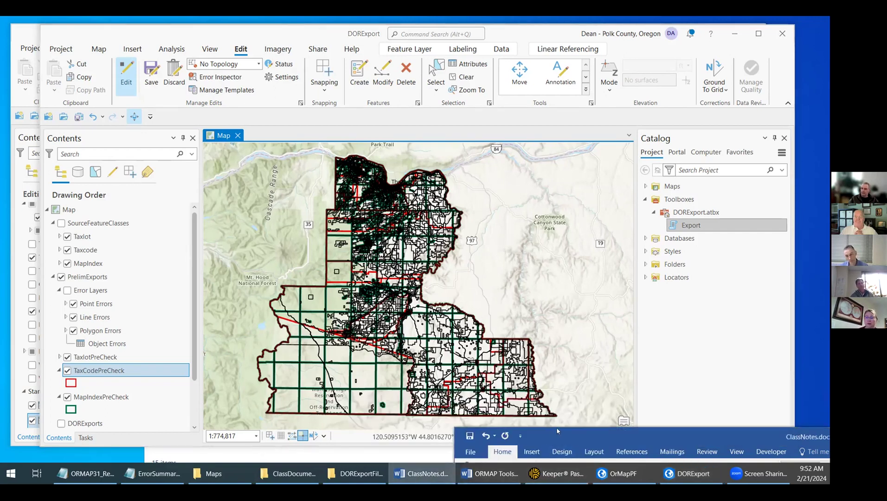
scroll(309, 291, up, 15)
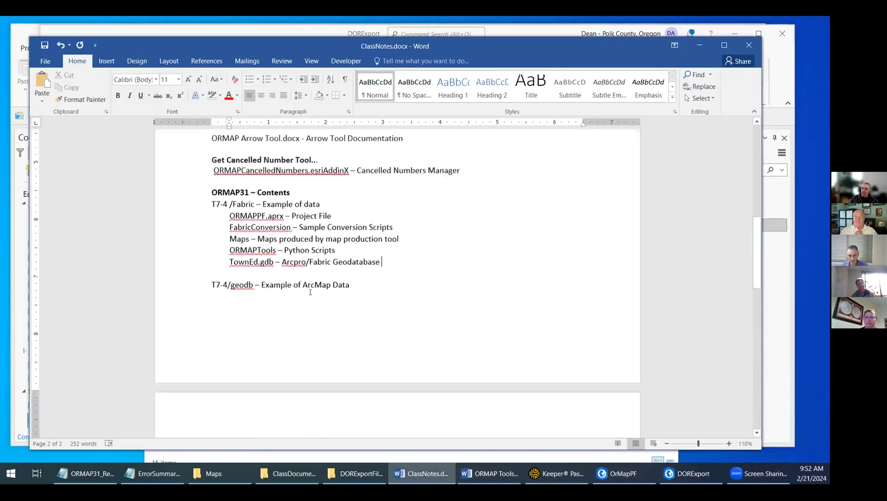
scroll(311, 292, down, 3)
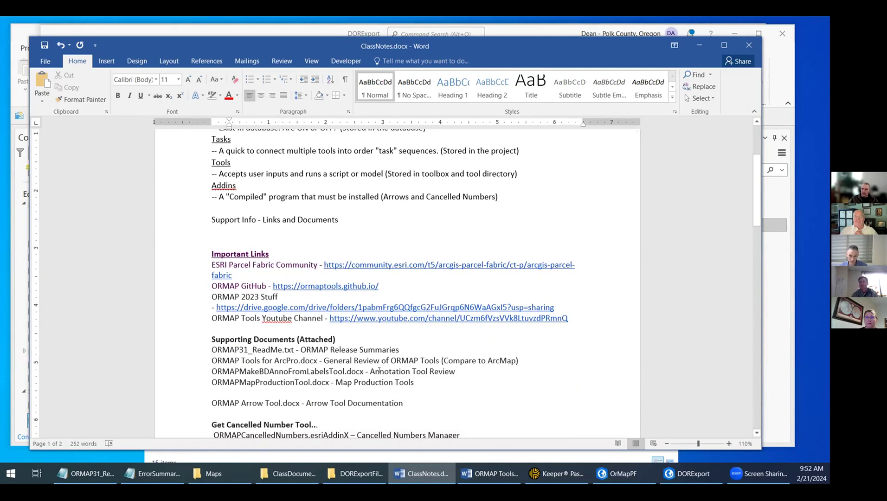
Highlight the supporting documents list in ClassNotes.docx and move on toward the cancelled number tool notes.
drag(211, 352, 422, 381)
click(443, 386)
scroll(442, 385, down, 1)
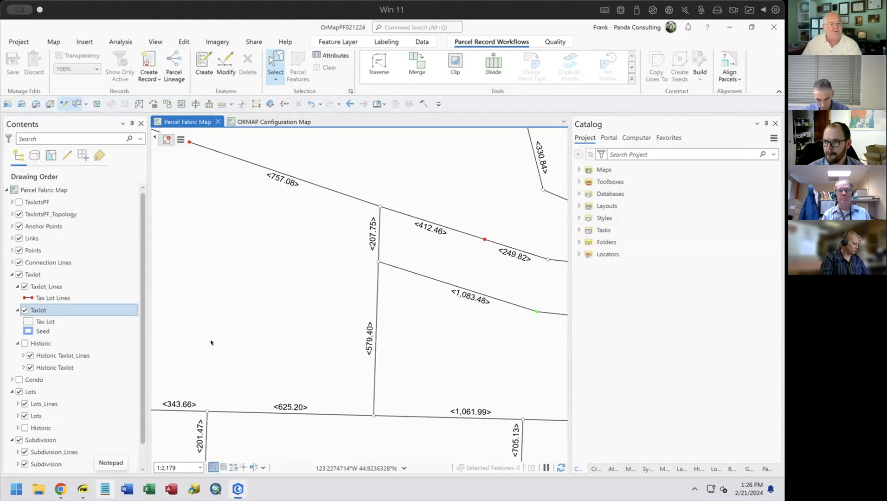
Open the labeling properties of the Taxlot polygon layer and display the available label expression languages.
click(39, 312)
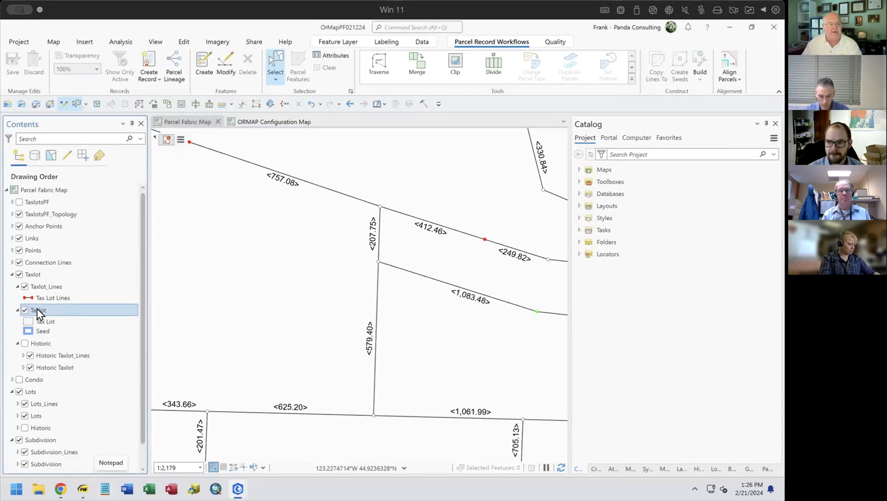
right_click(37, 309)
click(116, 279)
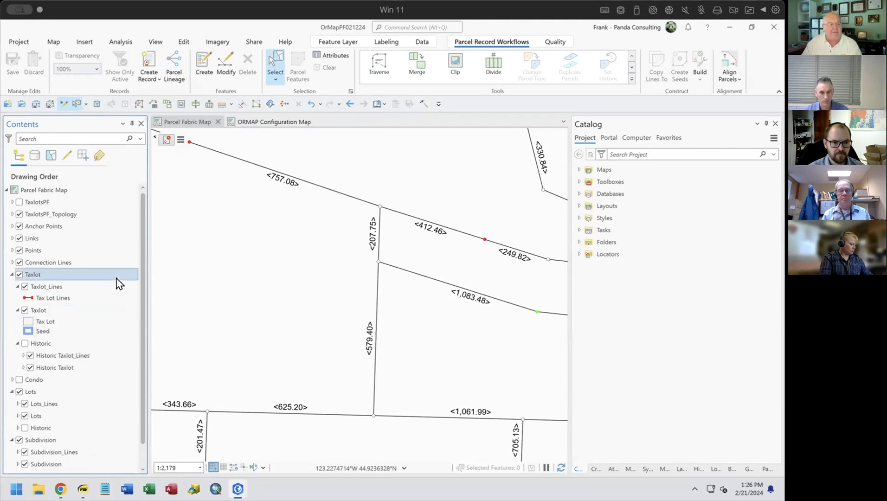
right_click(61, 310)
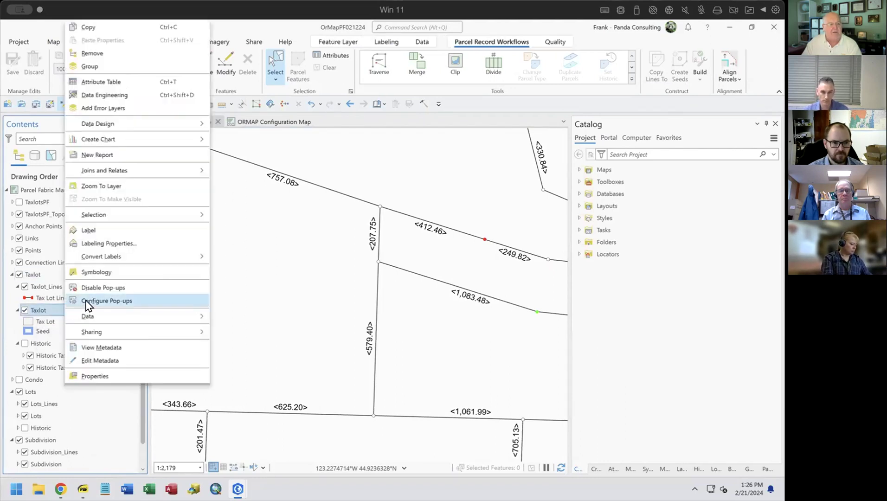
click(99, 244)
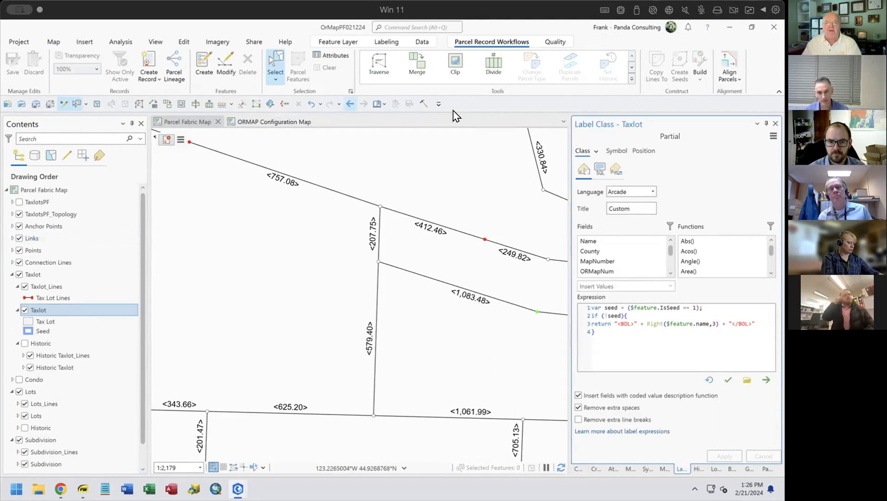
click(652, 191)
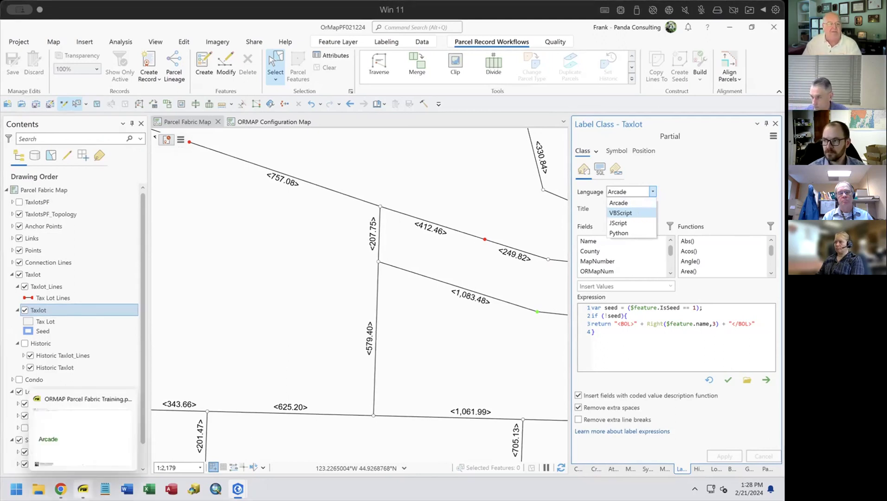
Switch to Chrome, search the web for the ArcGIS Pro Arcade reference in a new tab and open the Arcade Function Reference page.
click(83, 489)
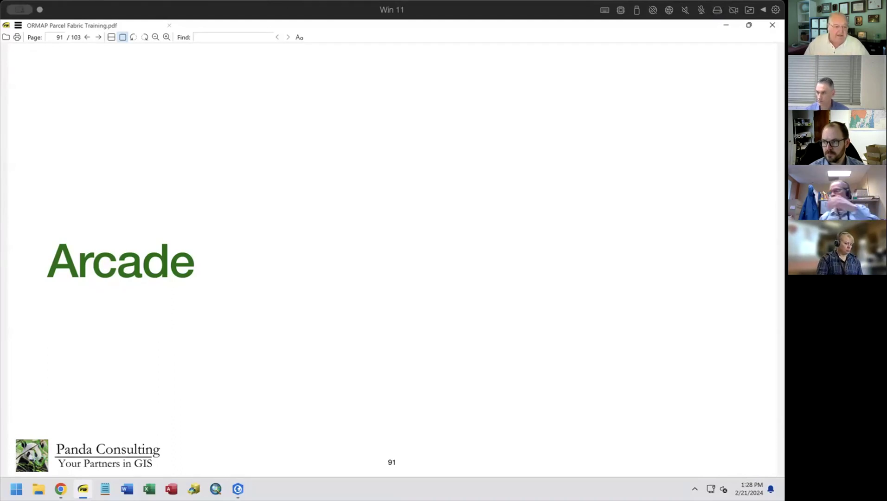
click(65, 489)
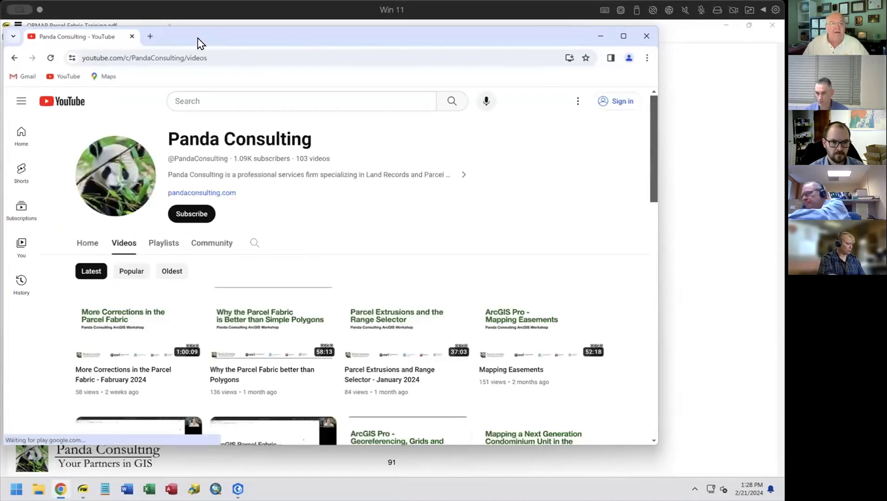
click(150, 36)
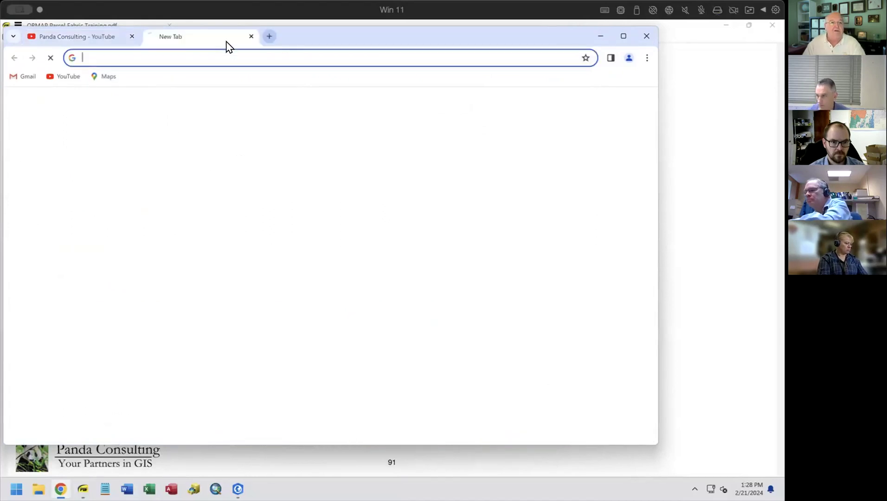
text(arcgis pro arc)
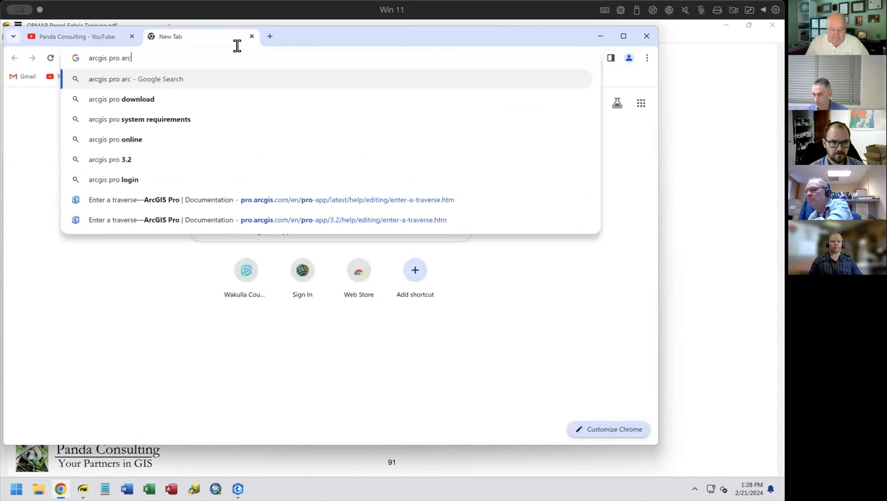
text(ade referenmce)
key(Return)
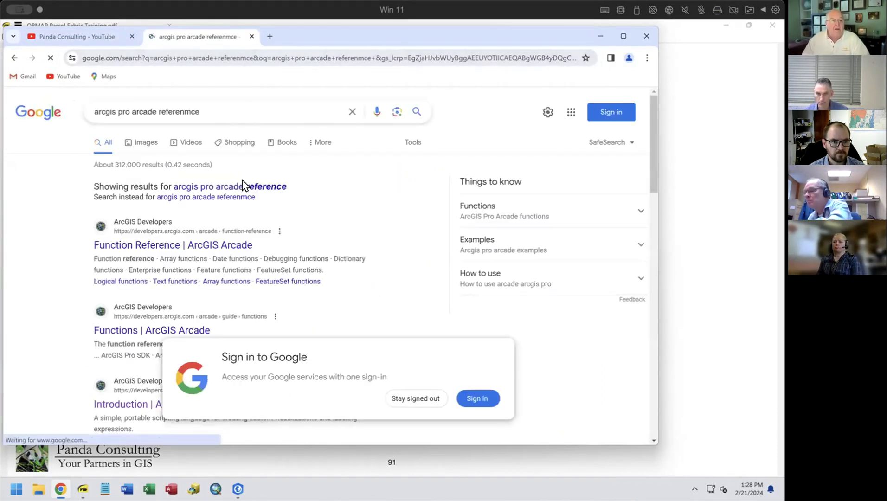
click(176, 246)
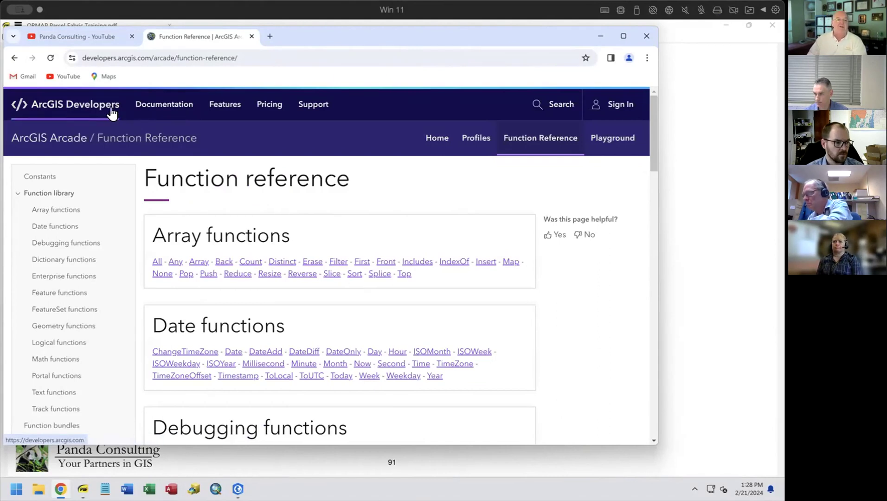
Look through the ArcGIS Developers documentation overview, then return to the Arcade Function Reference page.
click(155, 105)
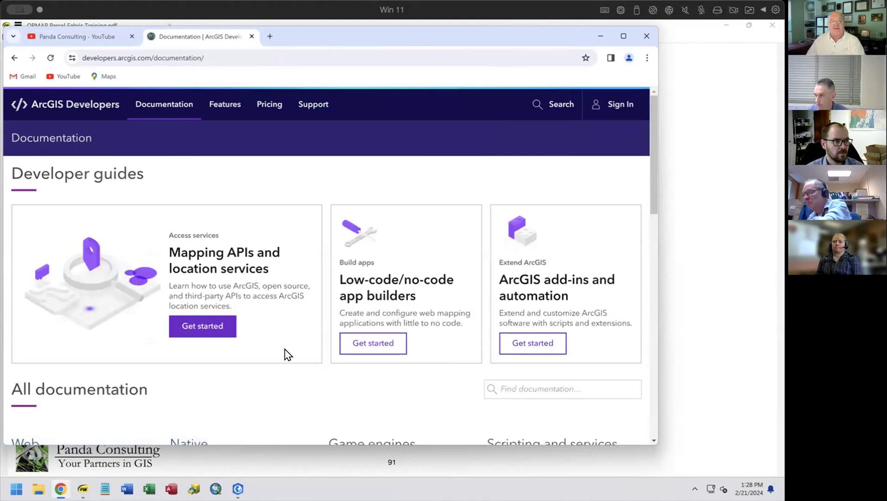
scroll(283, 354, down, 2)
scroll(301, 298, down, 2)
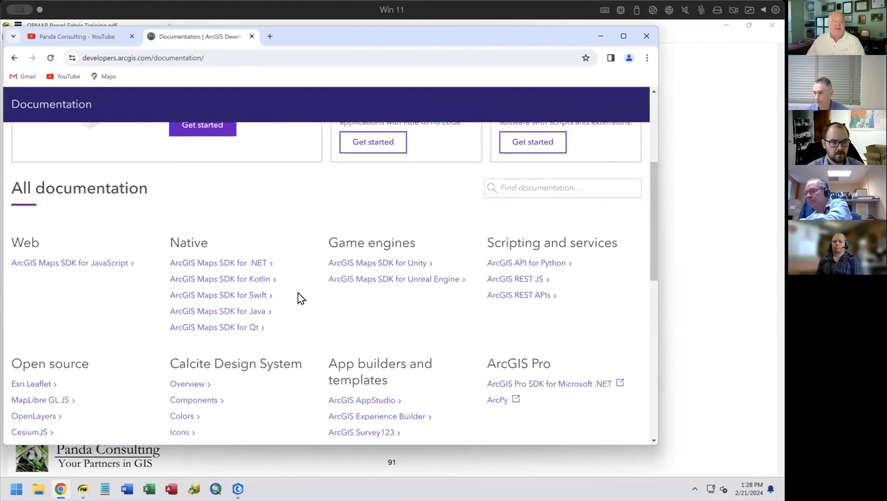
scroll(300, 298, up, 2)
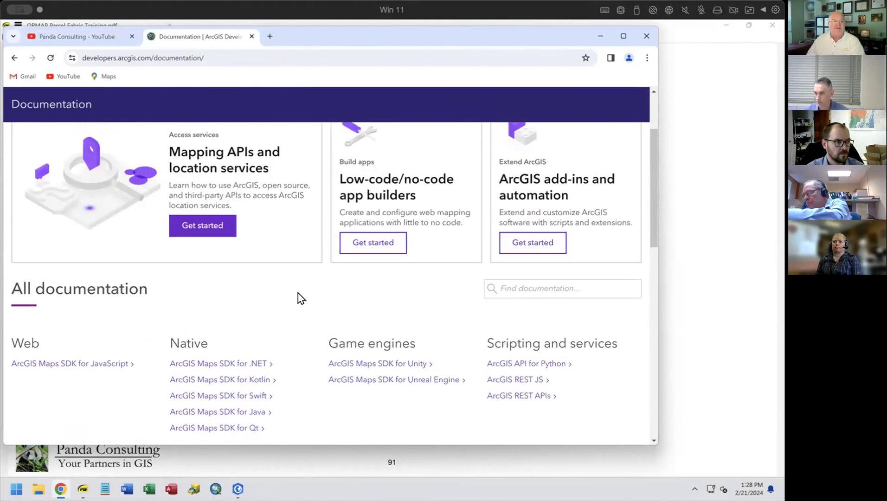
click(13, 58)
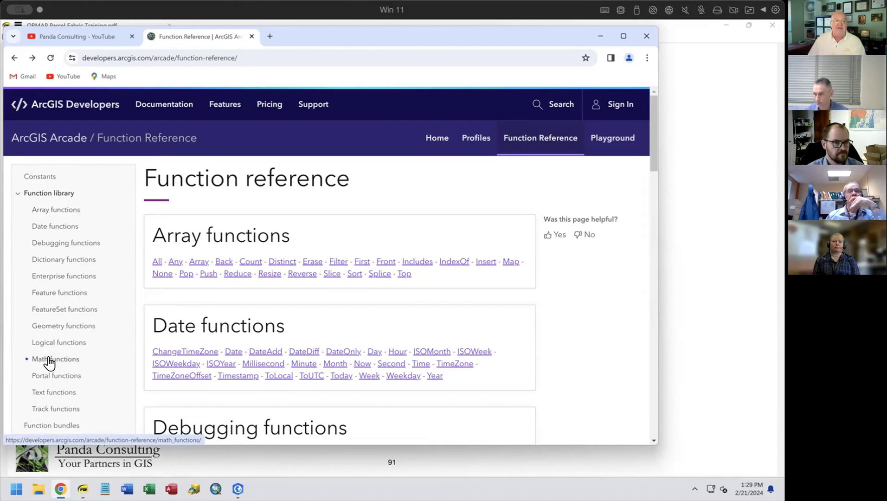
Open the ArcGIS Arcade home page, enlarge the browser window and read the introduction on where and why to use Arcade.
click(430, 140)
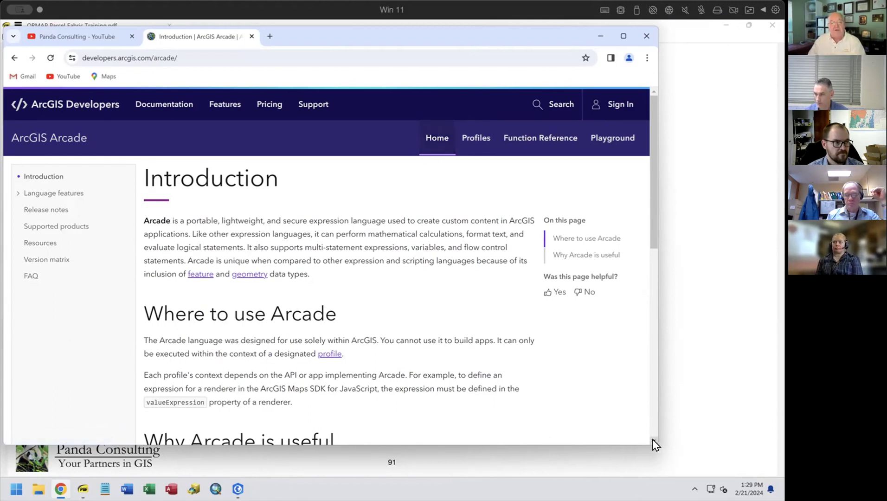
drag(640, 444, 641, 478)
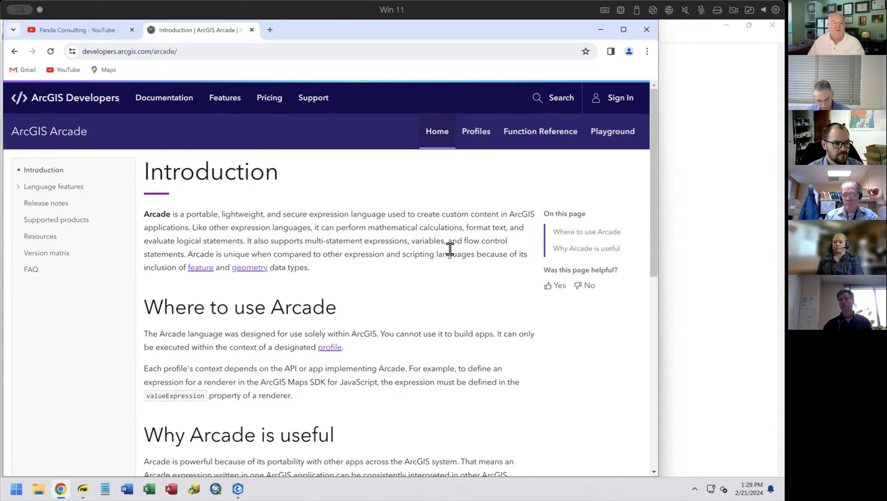
scroll(452, 253, down, 5)
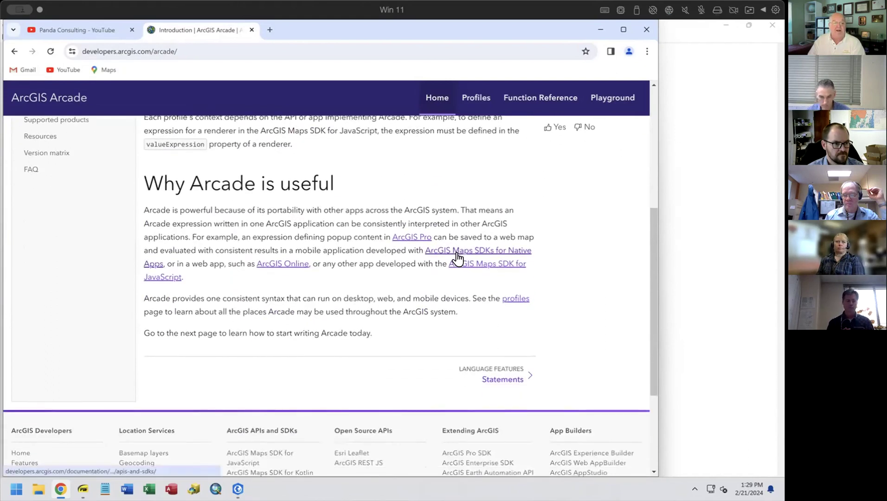
scroll(457, 258, up, 5)
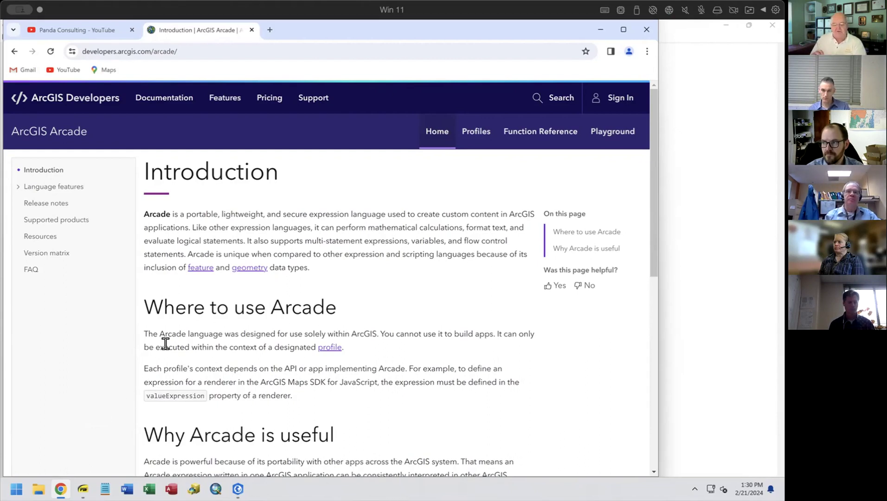
Switch to ORMAP Parcel Fabric Training.pdf and advance past Scripting Language to the Statements and Loops page.
click(82, 489)
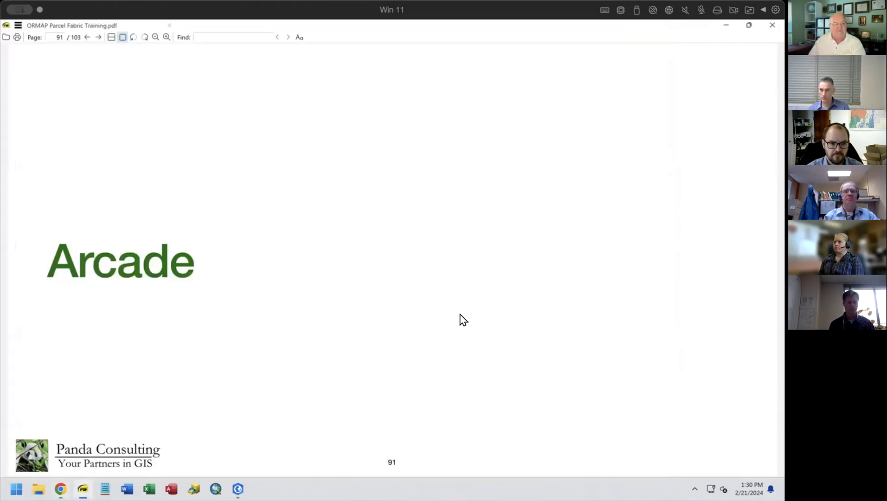
key(Right)
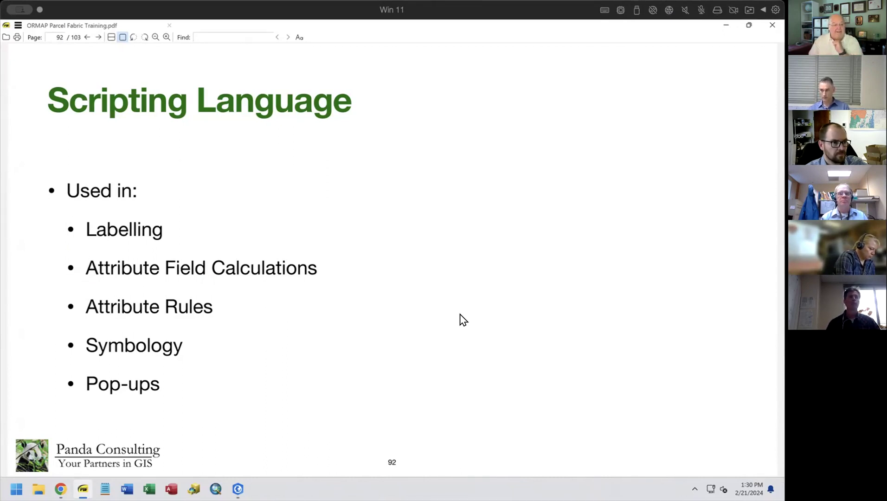
key(Page_Down)
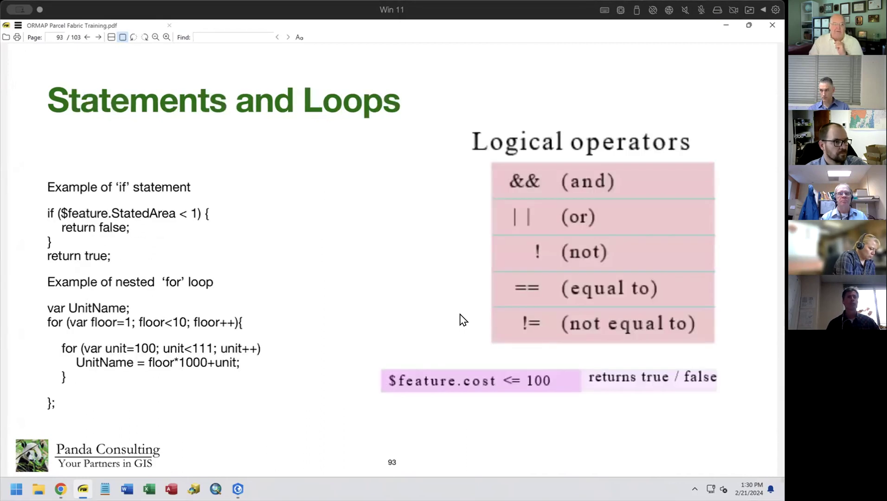
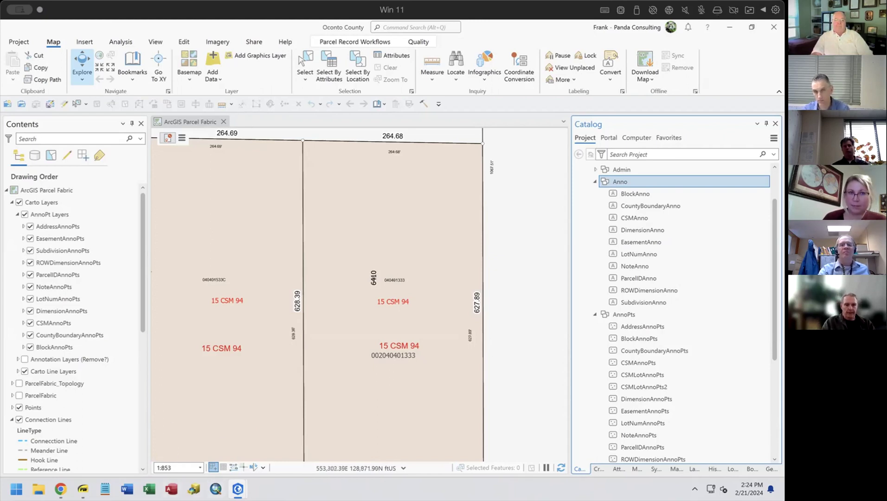
Switch to the OrMapPF021224 project and close the Taxlot attribute rules view.
mouse_move(238, 489)
click(182, 440)
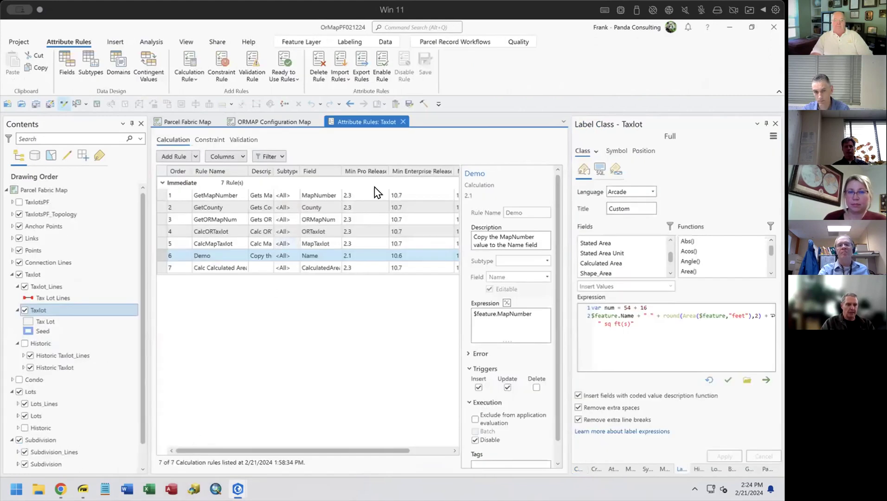
click(403, 122)
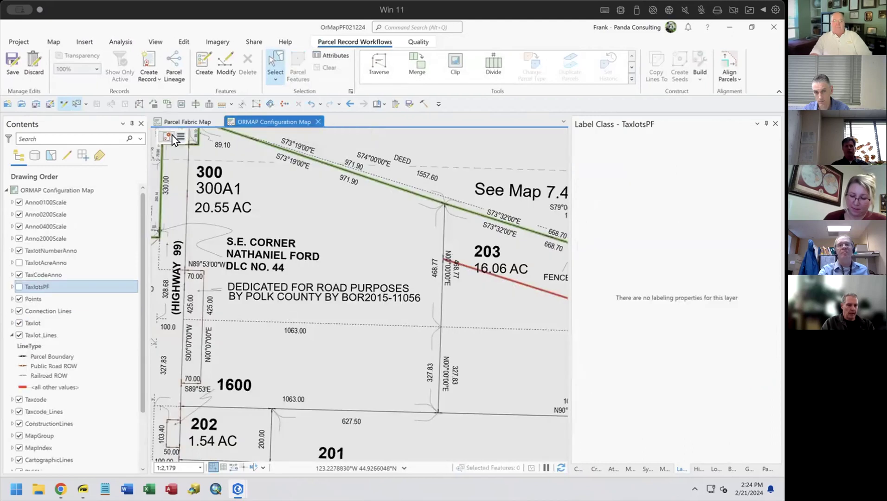
In the ORMAP Configuration Map, focus on the boundary line near tax lot 300 and expand the Anno0400Scale layer's annotation classes.
scroll(383, 216, down, 2)
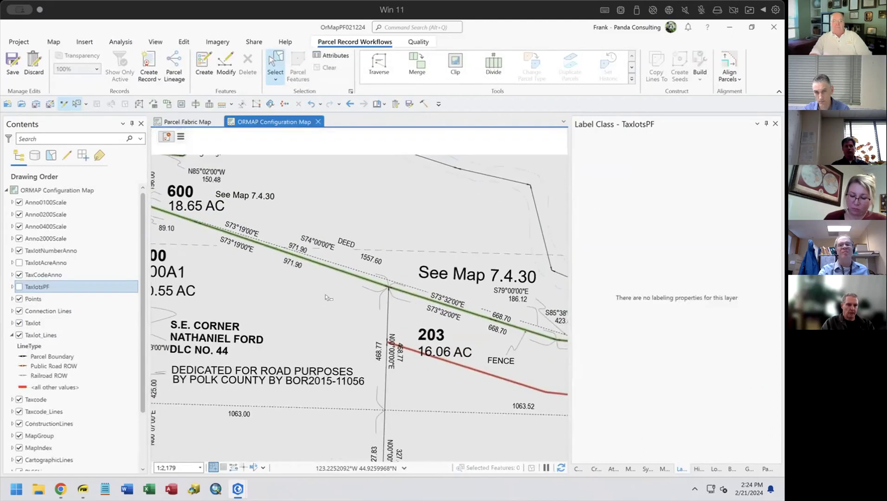
scroll(338, 274, up, 4)
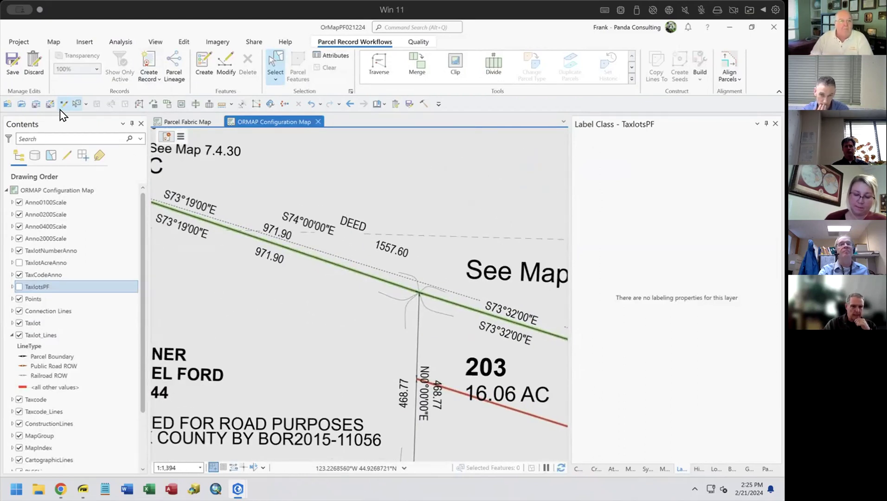
drag(218, 263, 352, 265)
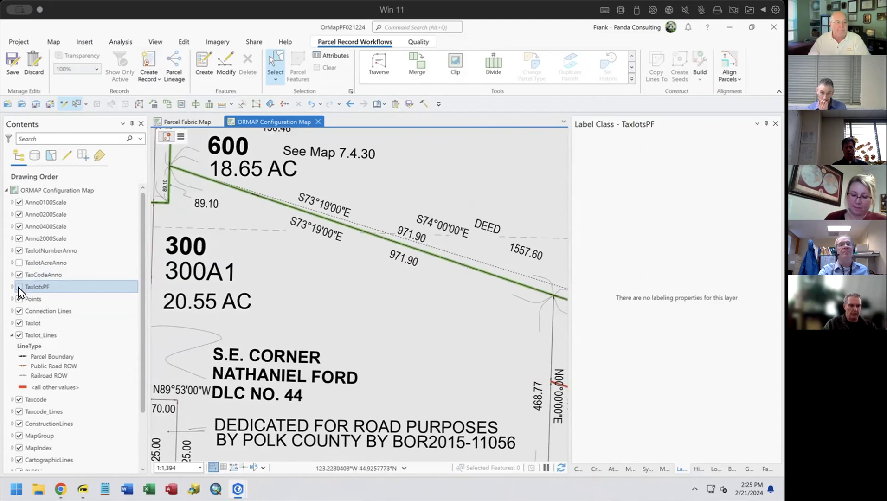
click(11, 227)
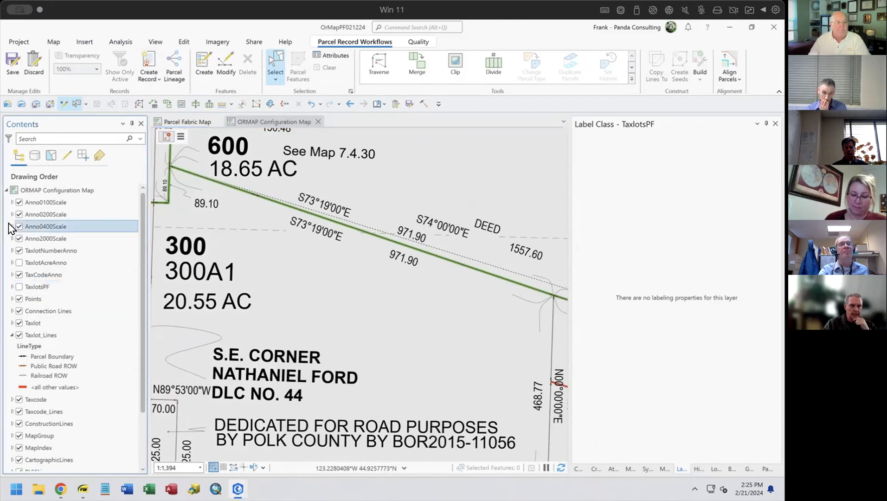
click(12, 227)
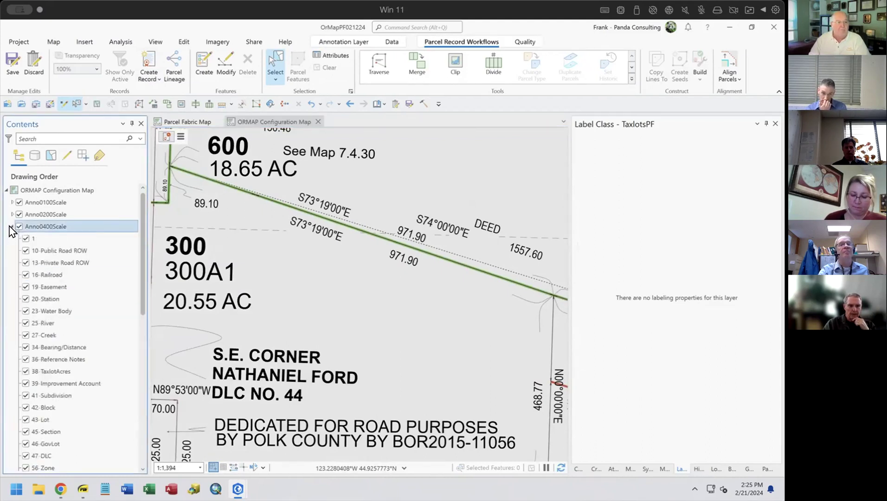
Start a new annotation with the 34-Bearing/Distance template and set its placement to follow a line feature.
click(595, 469)
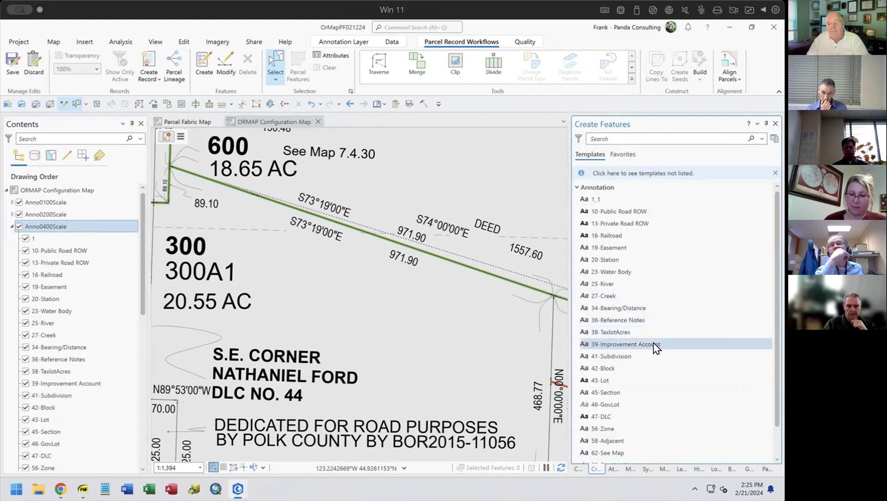
click(617, 313)
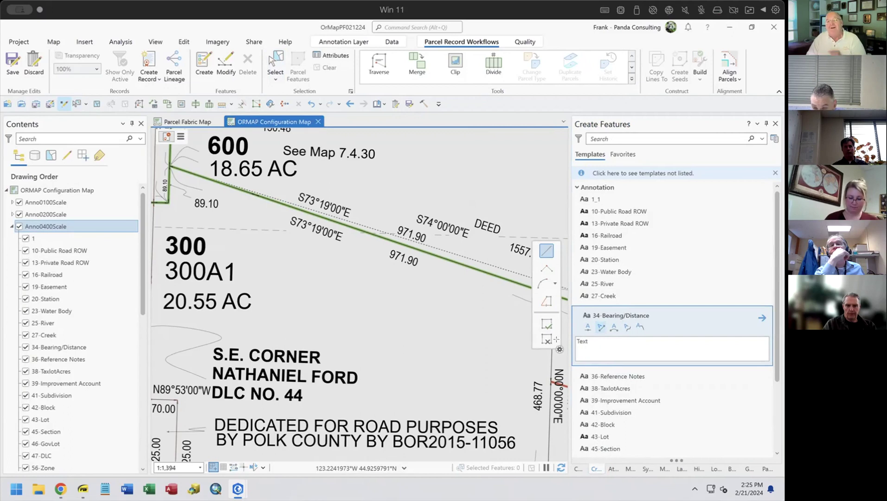
right_click(451, 263)
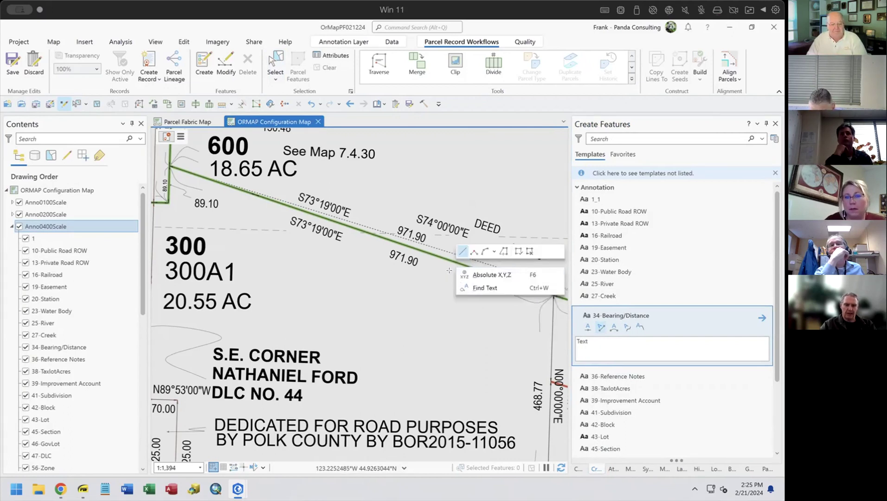
click(453, 270)
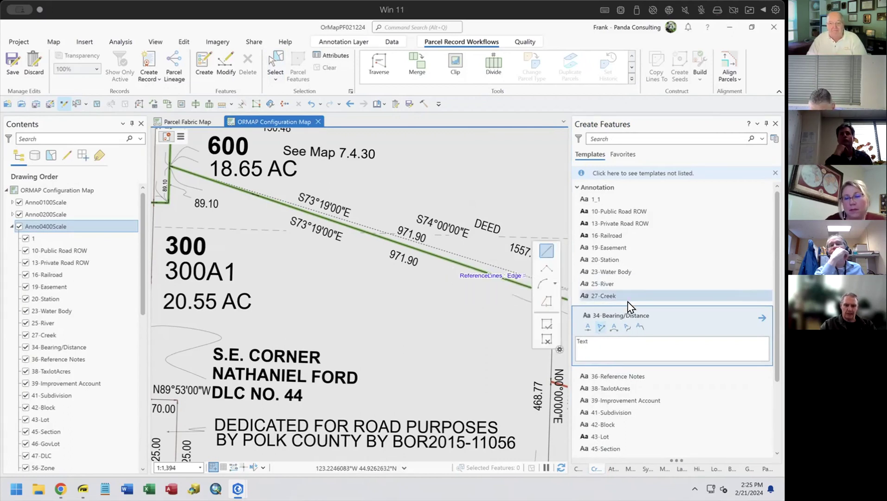
click(673, 317)
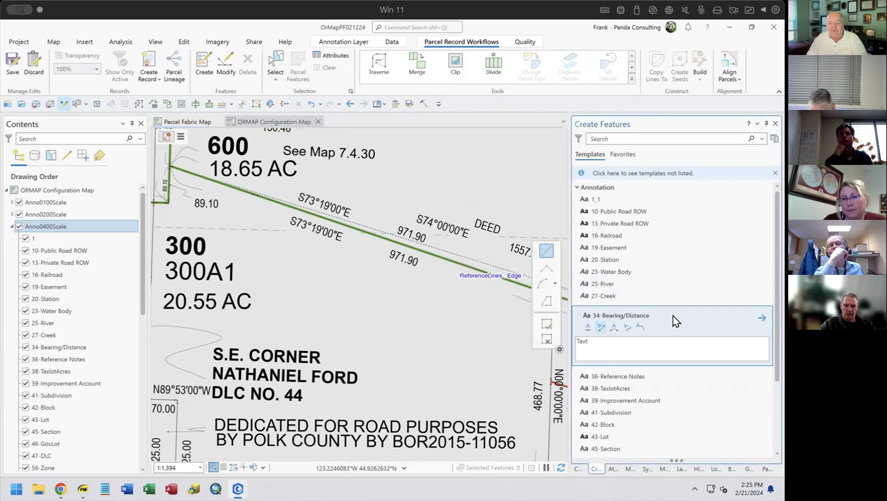
click(625, 328)
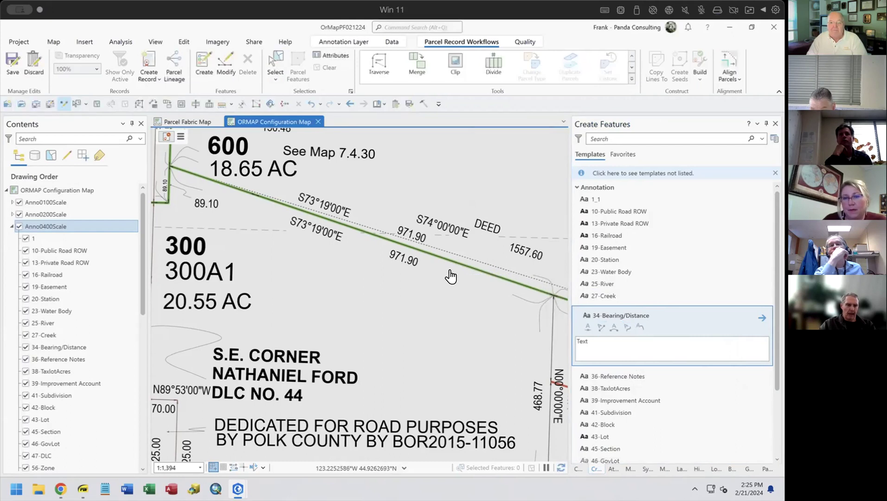
click(624, 325)
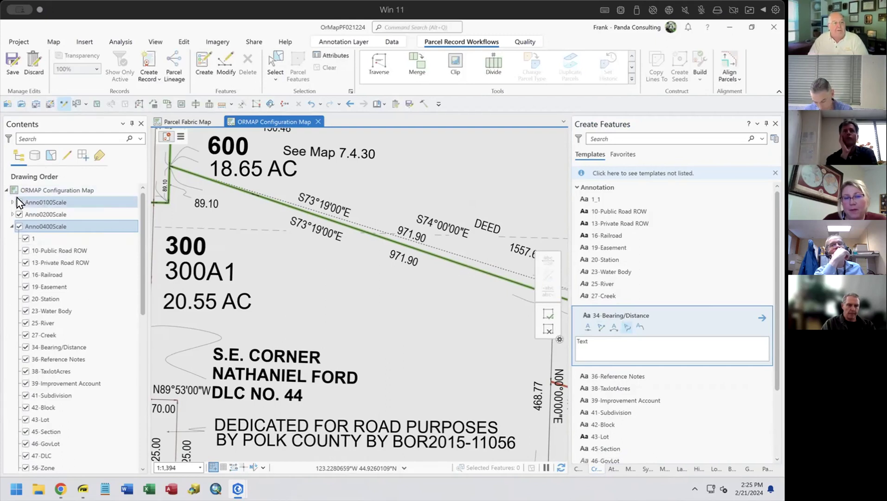
Check which layers in the ORMAP Configuration Map are selectable, then return to the drawing order.
scroll(68, 260, down, 2)
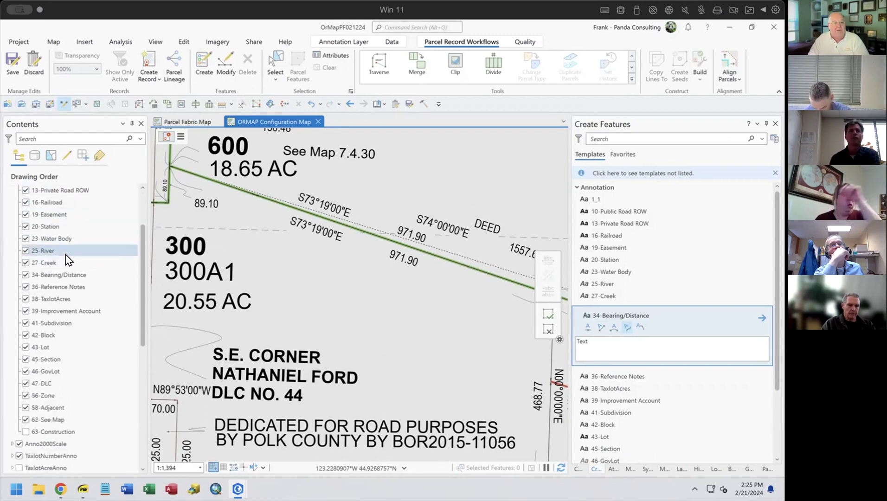
scroll(68, 260, down, 7)
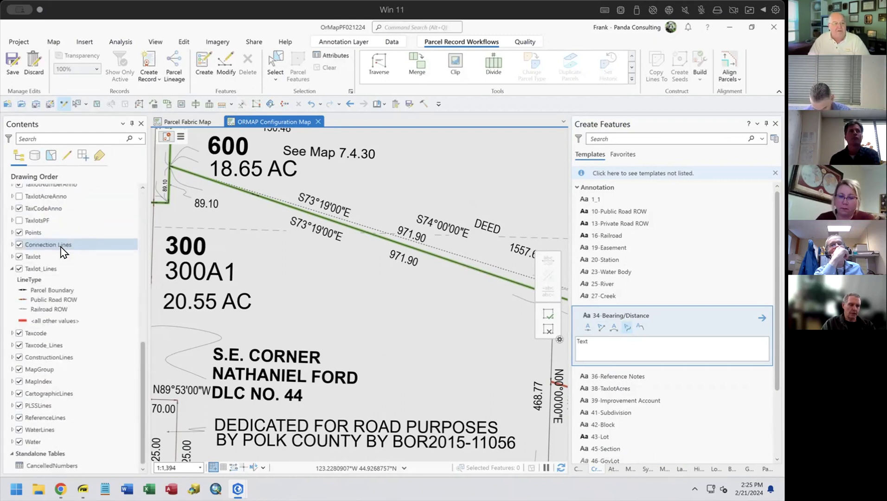
click(52, 157)
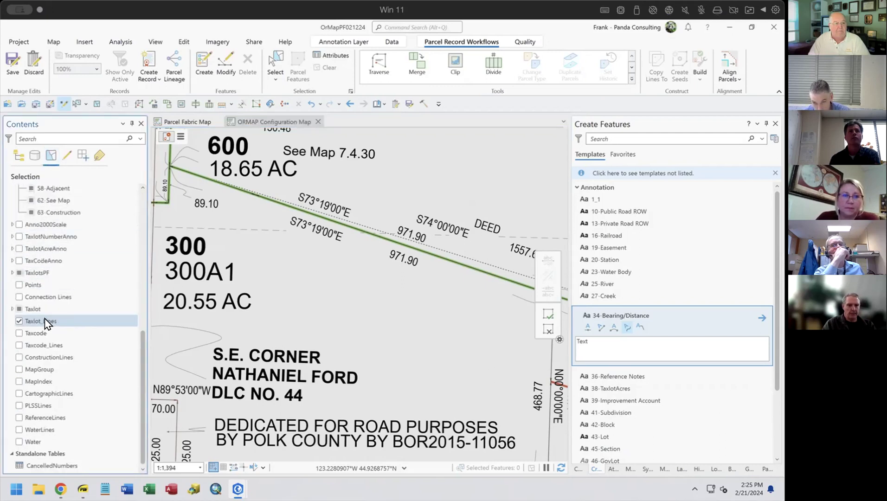
click(19, 155)
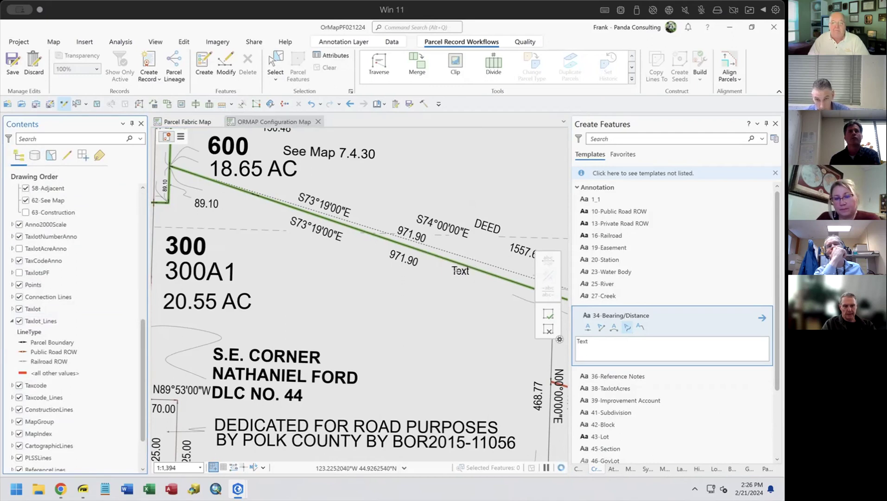
Place two "Text" annotations aligned beneath the S73°19'00"E boundary line, just southeast of the 971.90 distance.
click(461, 266)
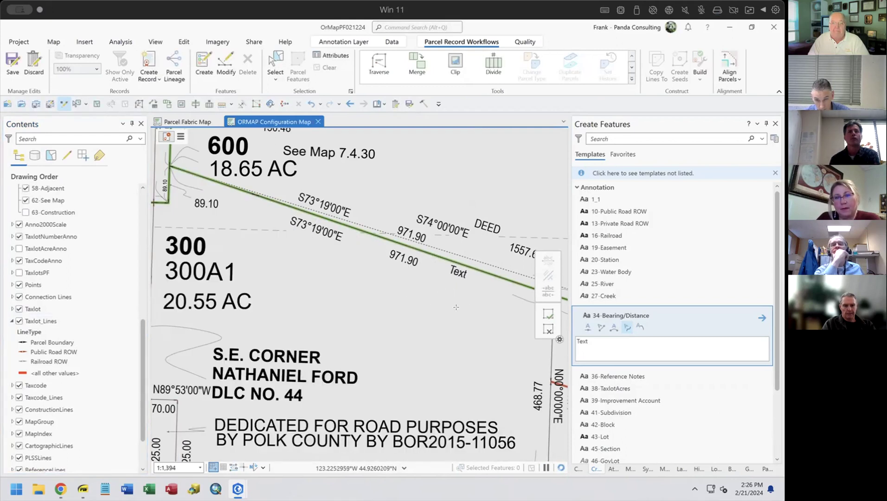
click(441, 307)
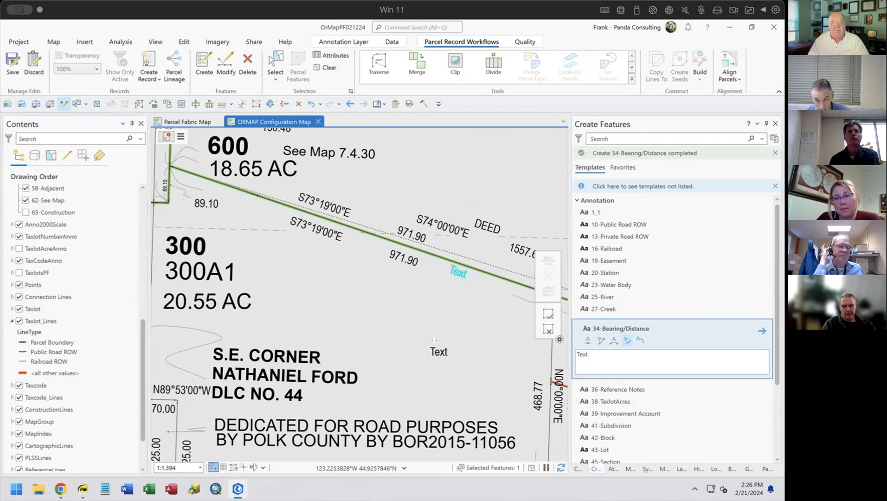
drag(313, 319, 221, 299)
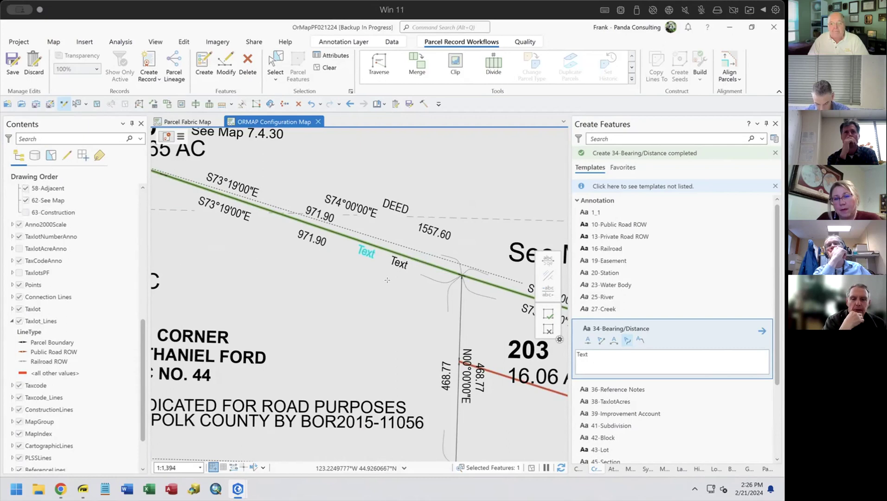
click(387, 281)
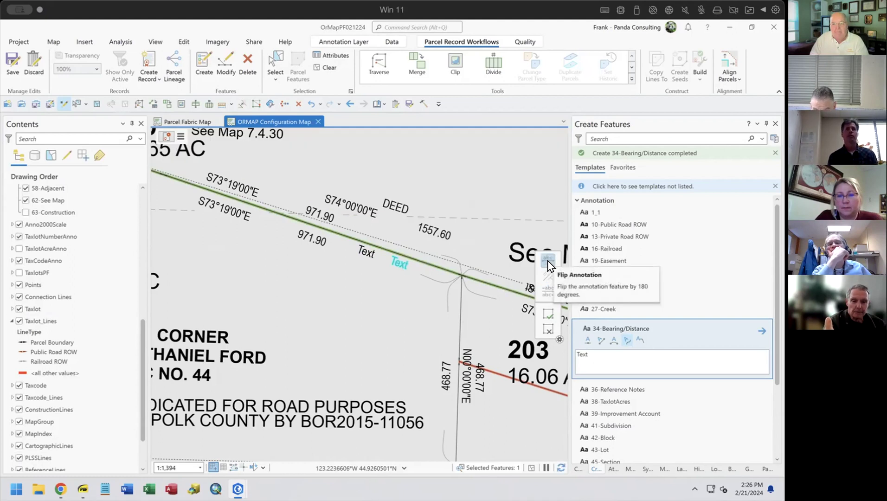
click(544, 291)
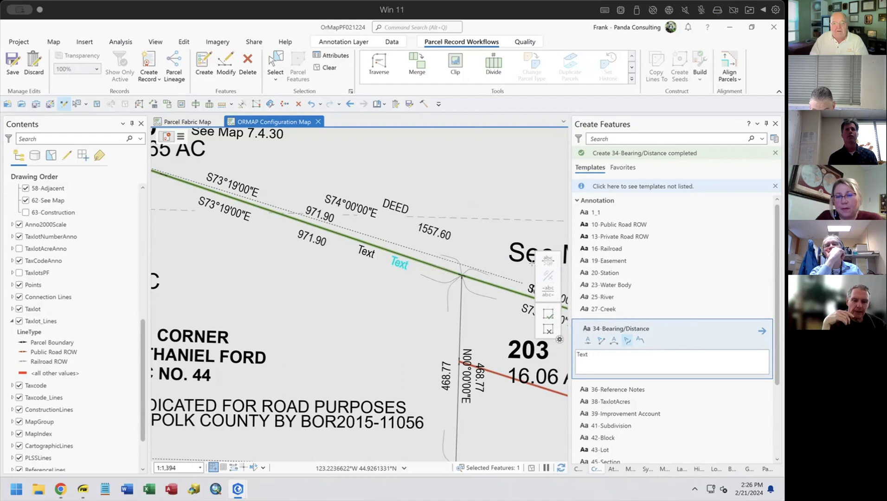
Place a "Text" annotation aligned beneath the S73°32'00"E boundary line, northwest of the tax lot 203 number.
drag(434, 289, 323, 293)
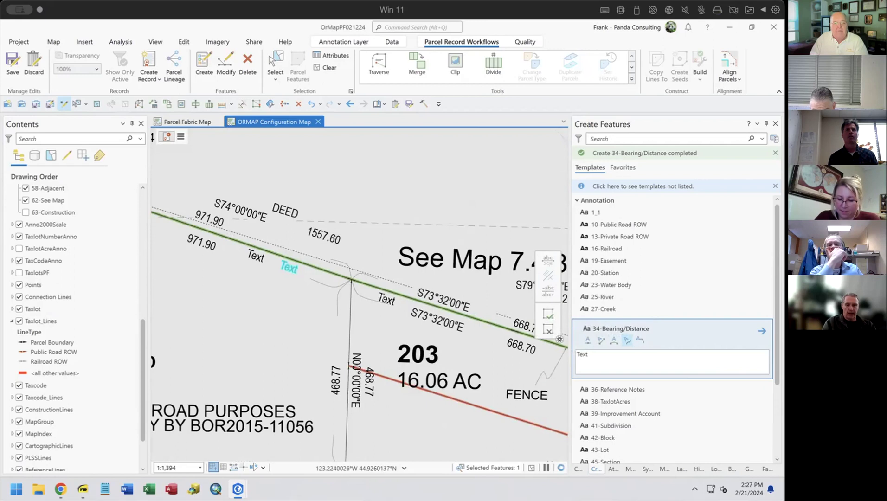
click(384, 297)
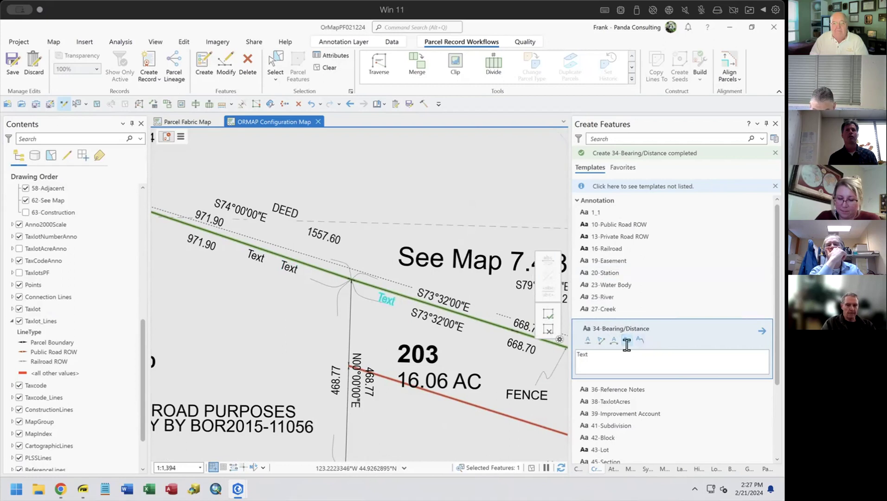
double_click(597, 351)
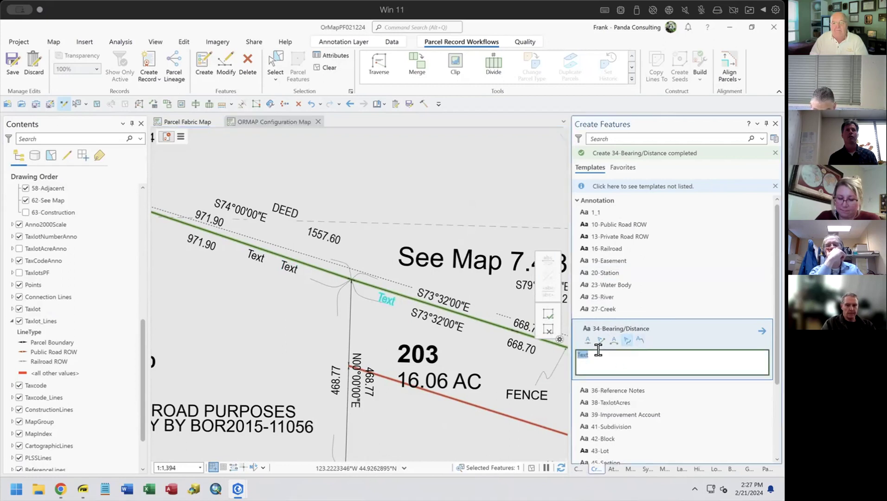
Place a "Text" annotation flipped 180 degrees beneath the north boundary line of tax lot 102.
drag(412, 368, 223, 304)
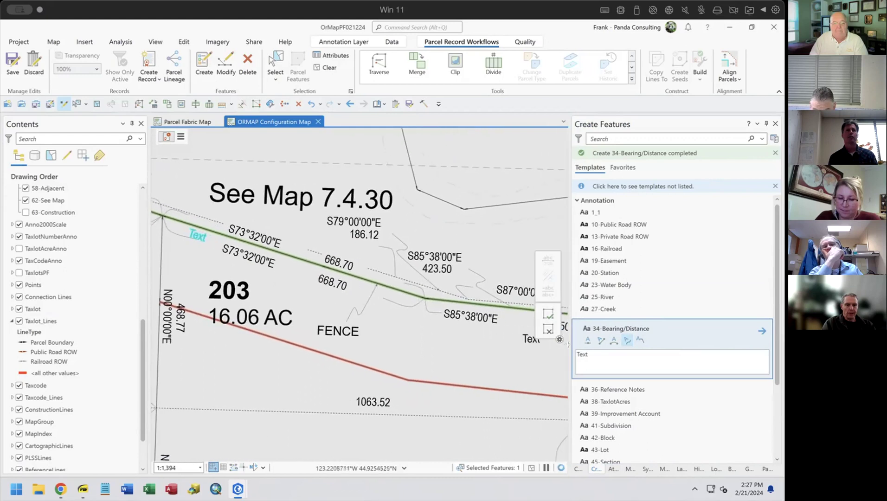
double_click(595, 351)
drag(419, 342, 260, 327)
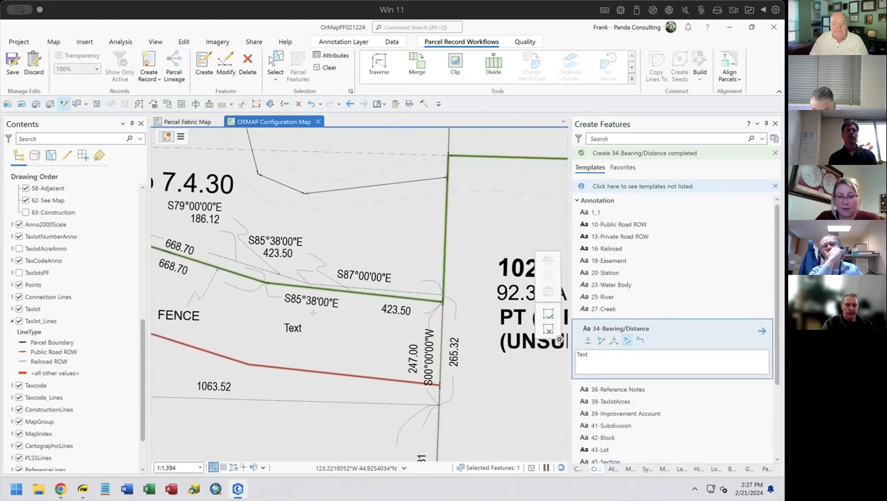
drag(469, 201, 419, 277)
drag(492, 229, 349, 235)
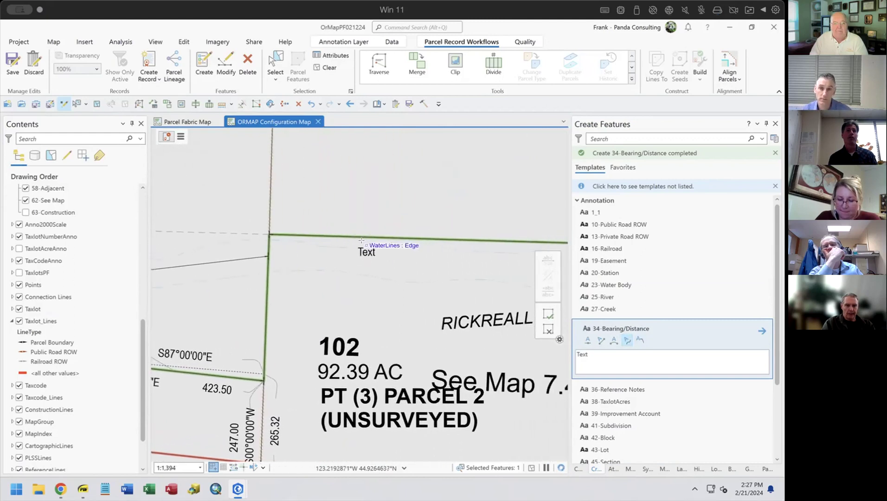
click(360, 240)
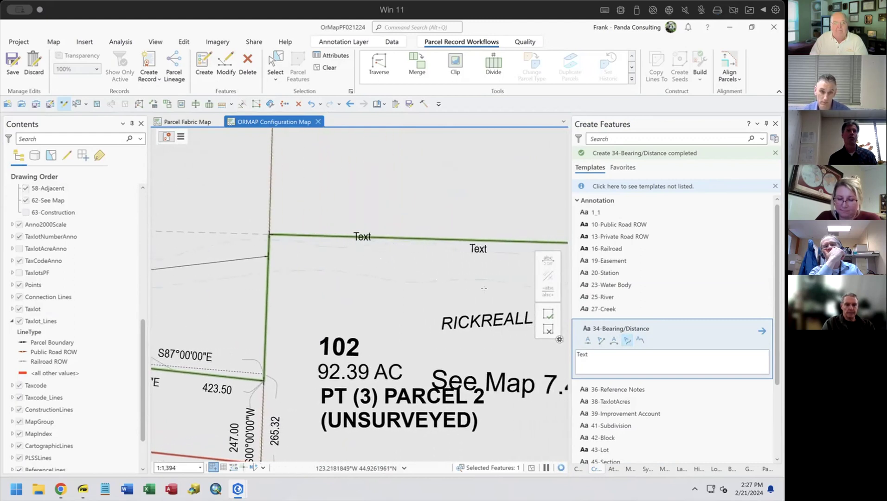
click(548, 261)
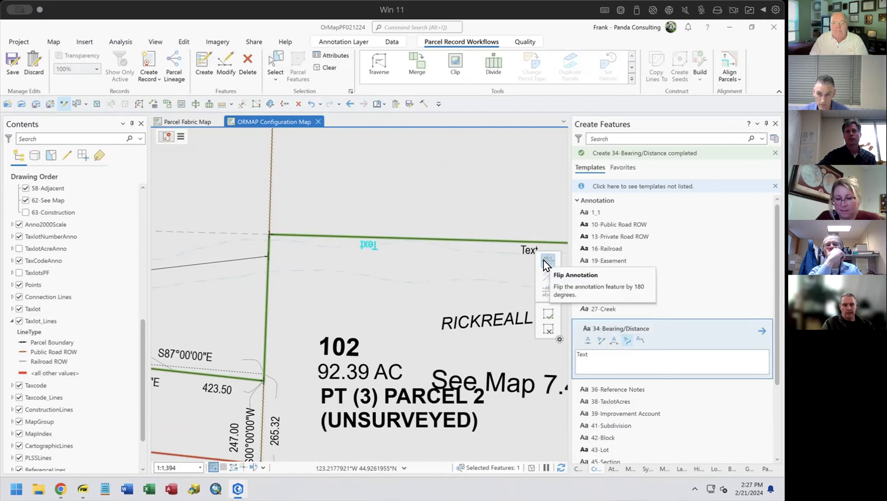
Add one upright and one flipped "Text" annotation farther east beneath tax lot 102's north boundary line.
click(543, 260)
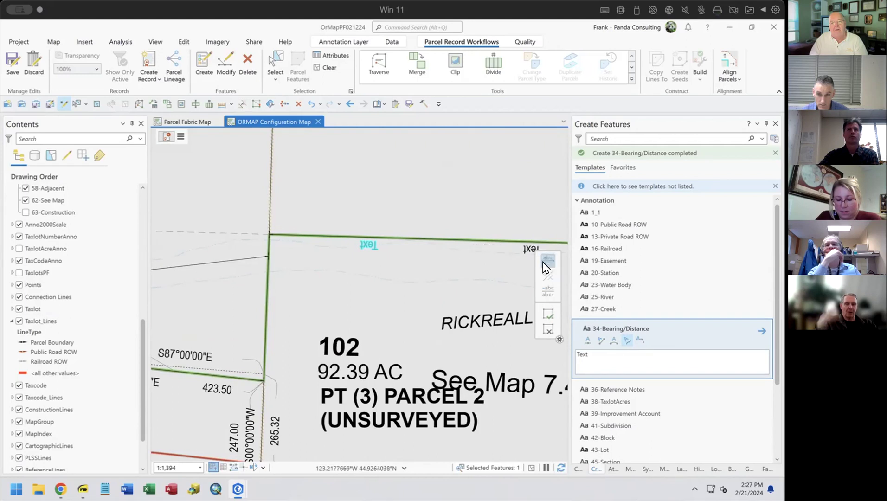
click(457, 271)
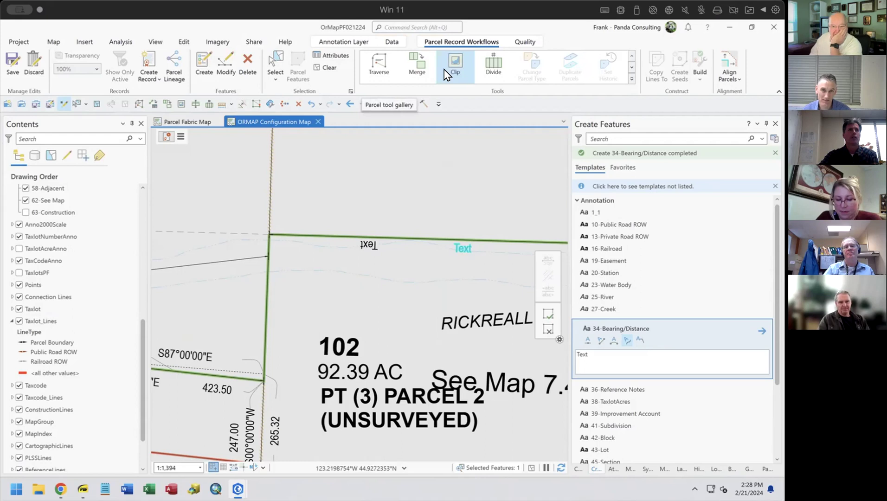
click(459, 248)
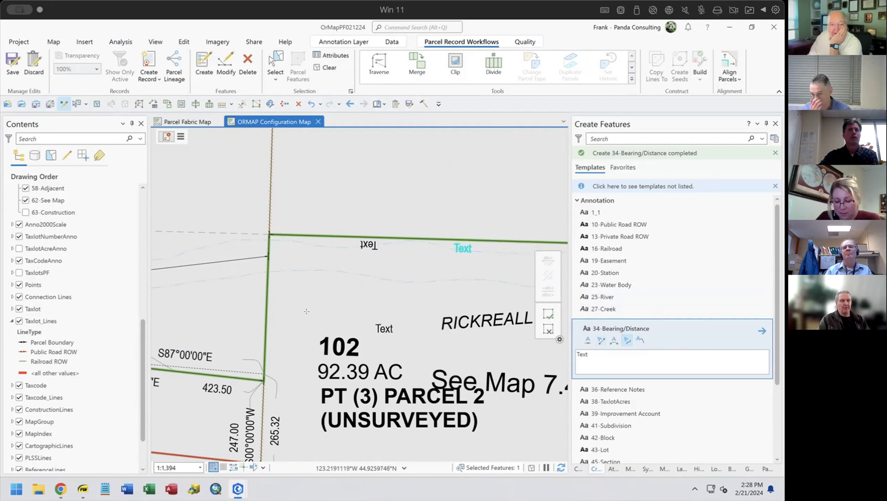
click(266, 300)
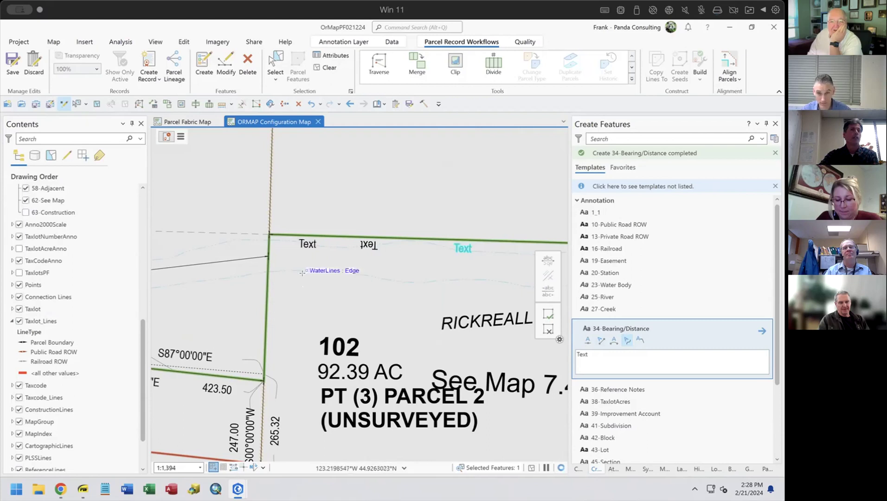
click(547, 261)
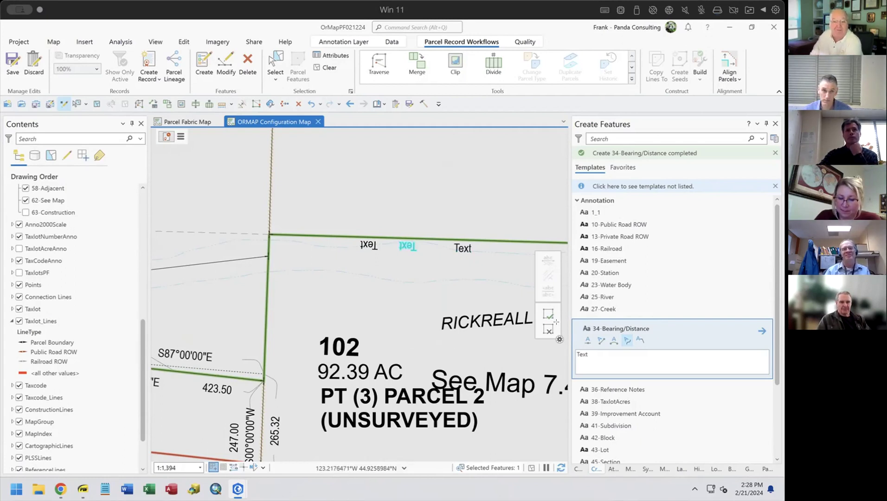
Place an upright "Text" annotation above tax lot 102's north boundary line, near its northwest corner.
click(614, 342)
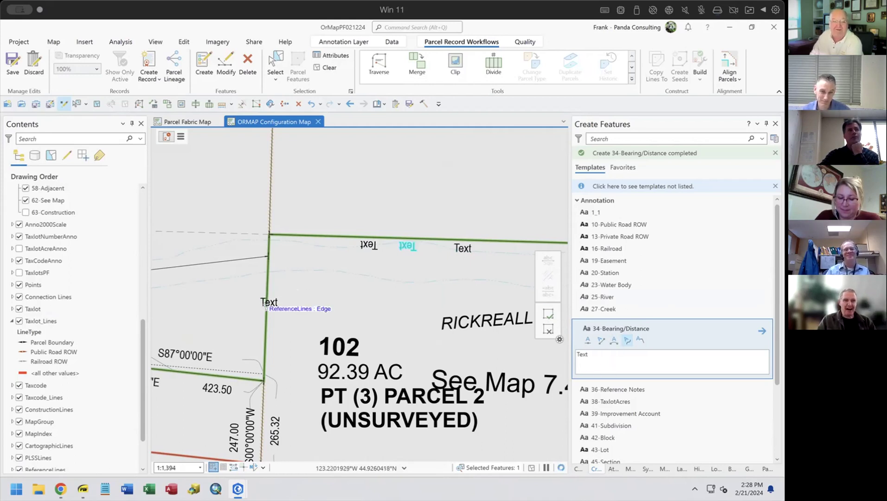
click(292, 290)
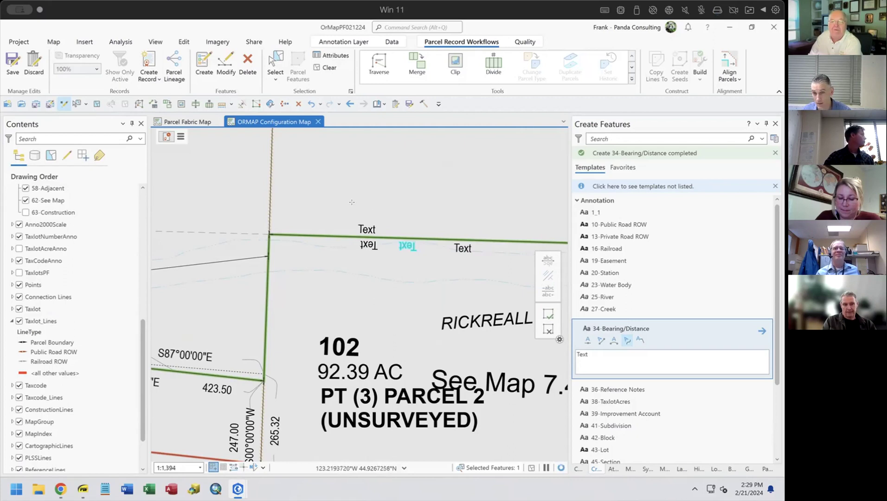
click(337, 200)
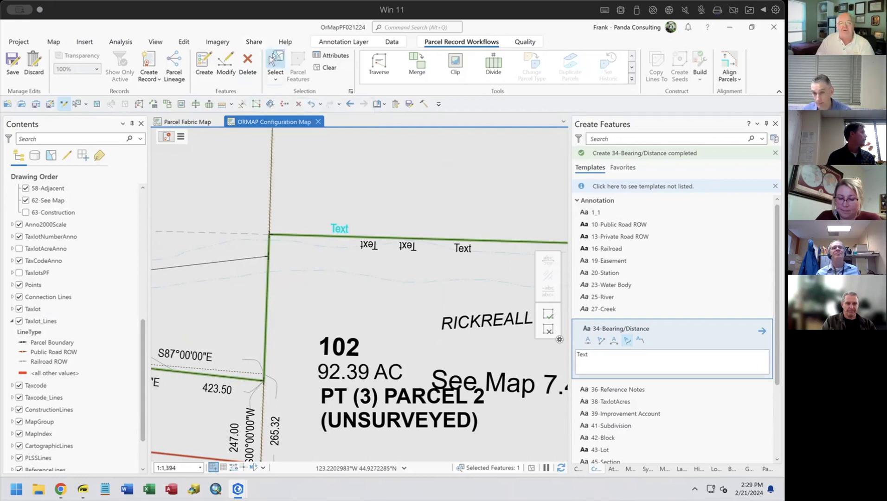
Look through the remaining annotation templates and map layers, and list the layers by selectability.
click(276, 61)
scroll(640, 238, down, 3)
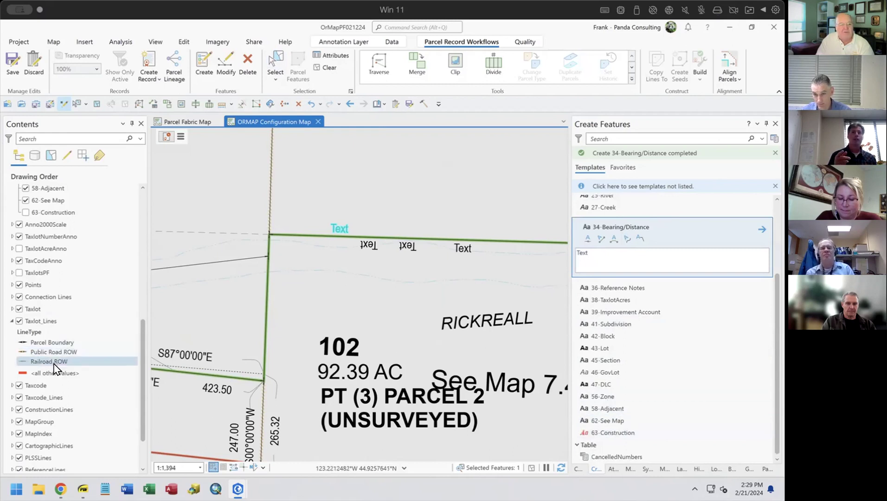
scroll(58, 395, down, 2)
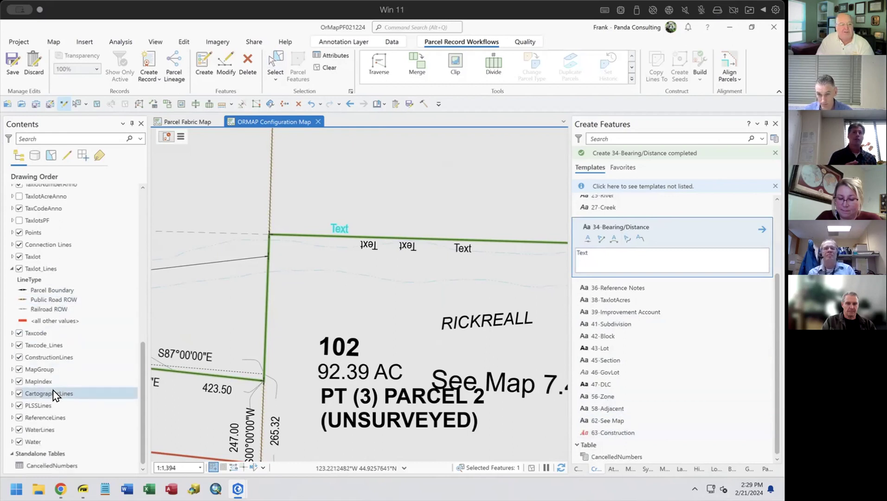
click(51, 155)
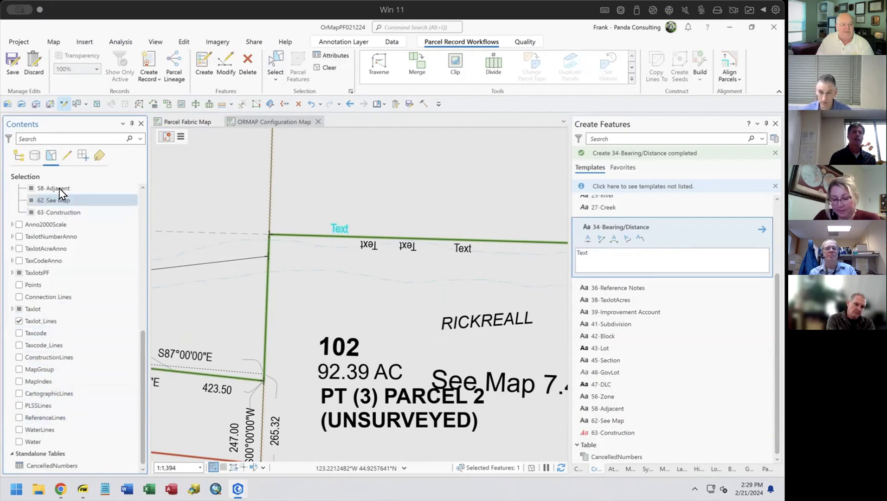
List the map layers by editing status and look over the available grouping options for the feature templates.
click(63, 157)
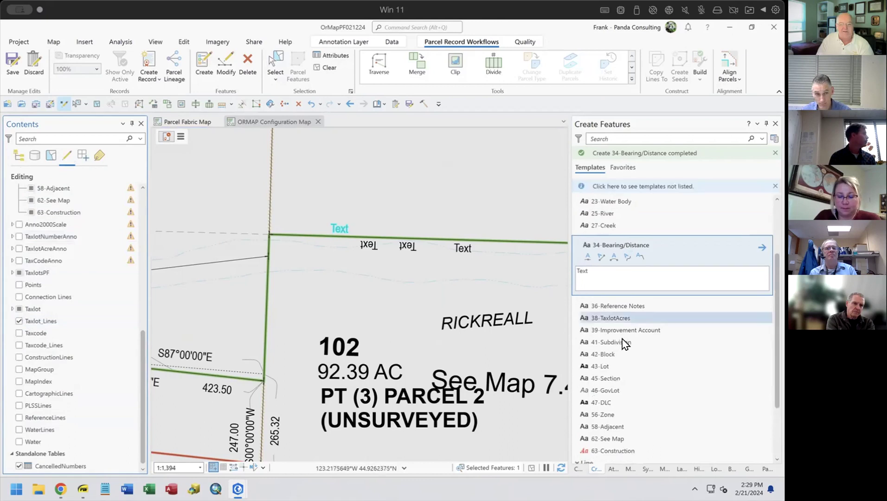
scroll(631, 310, down, 4)
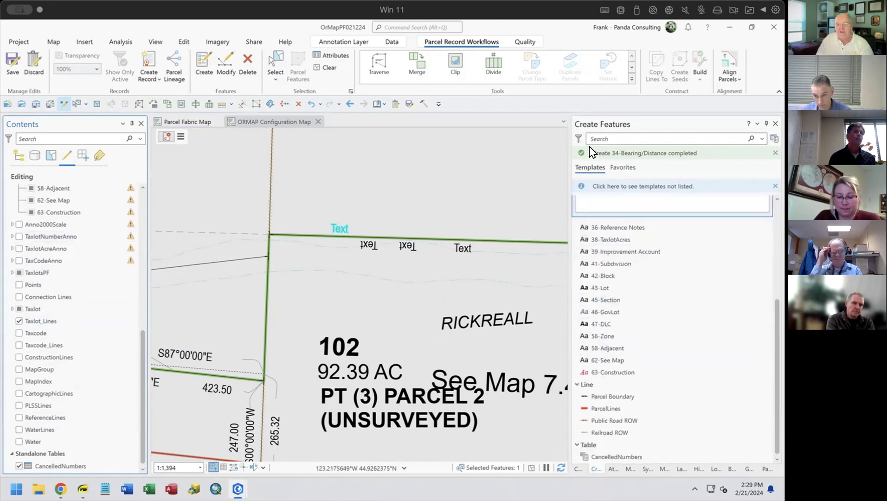
click(579, 138)
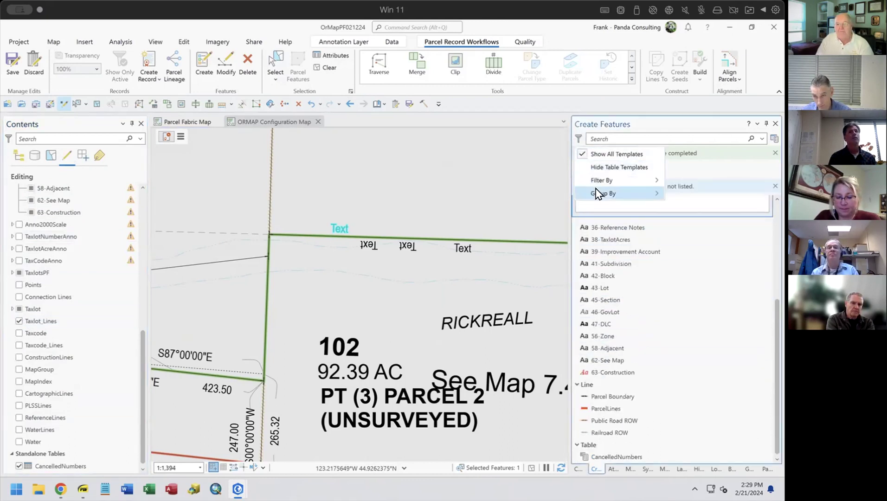
mouse_move(604, 193)
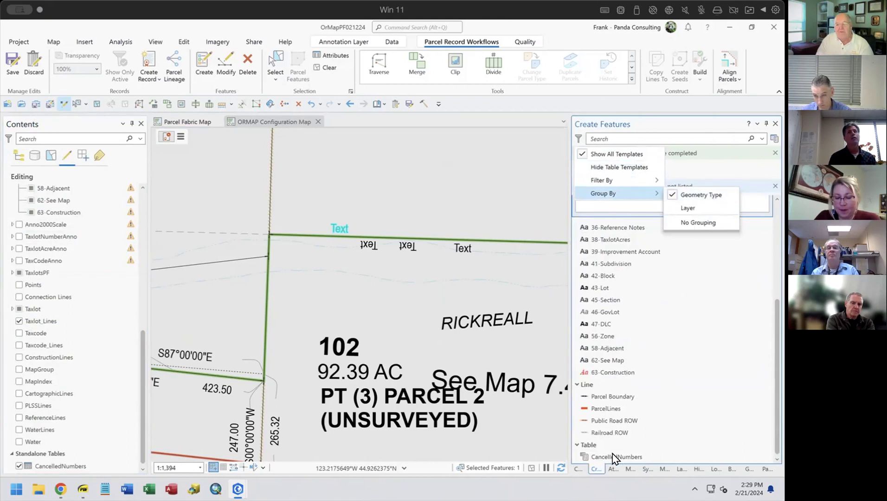
Draw a two-point Parcel Boundary line inside tax lot 102, ending it with an edge snap just below the north boundary.
click(714, 397)
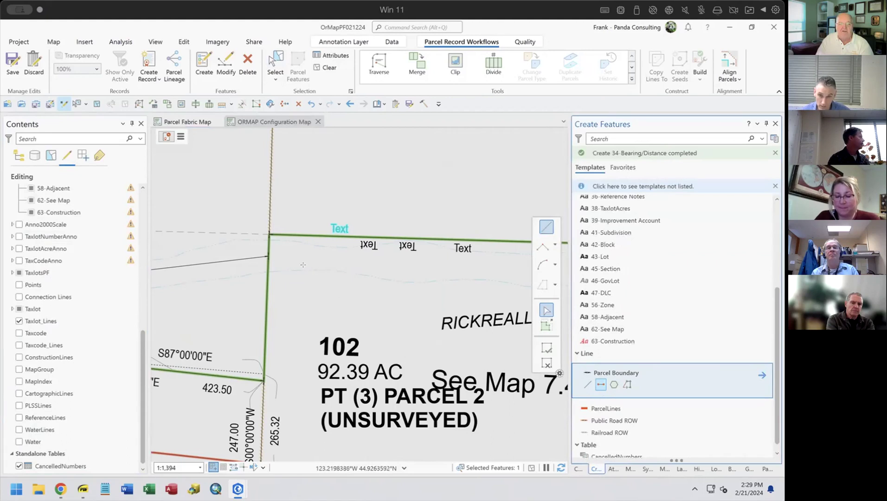
click(301, 296)
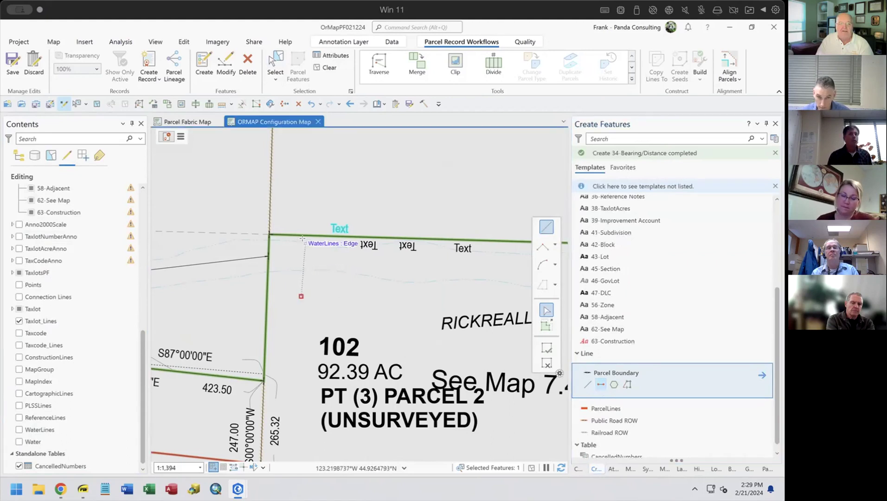
right_click(304, 243)
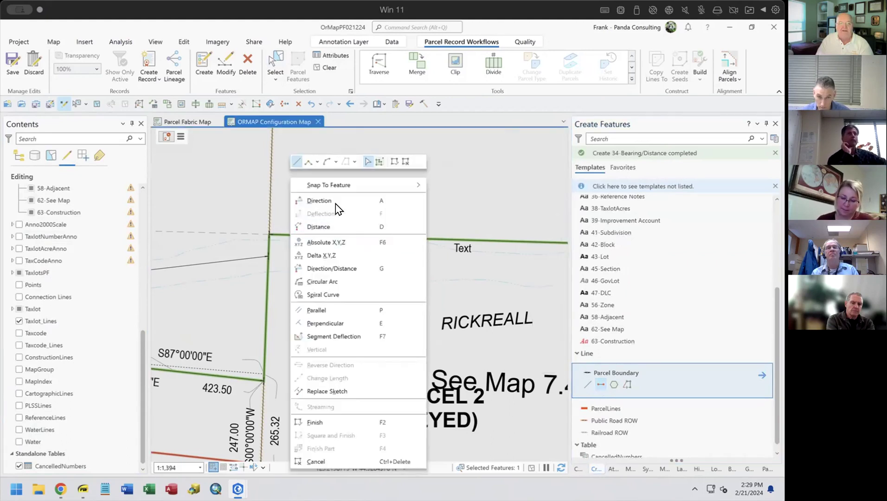
mouse_move(349, 185)
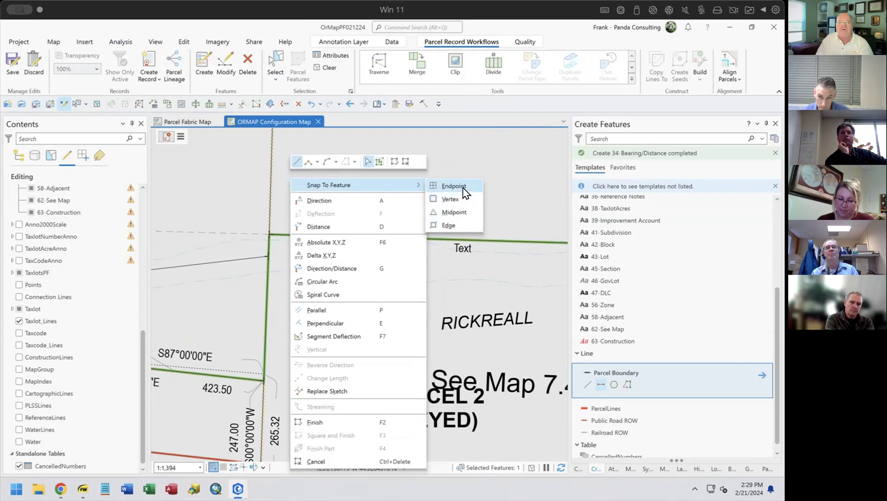
click(446, 226)
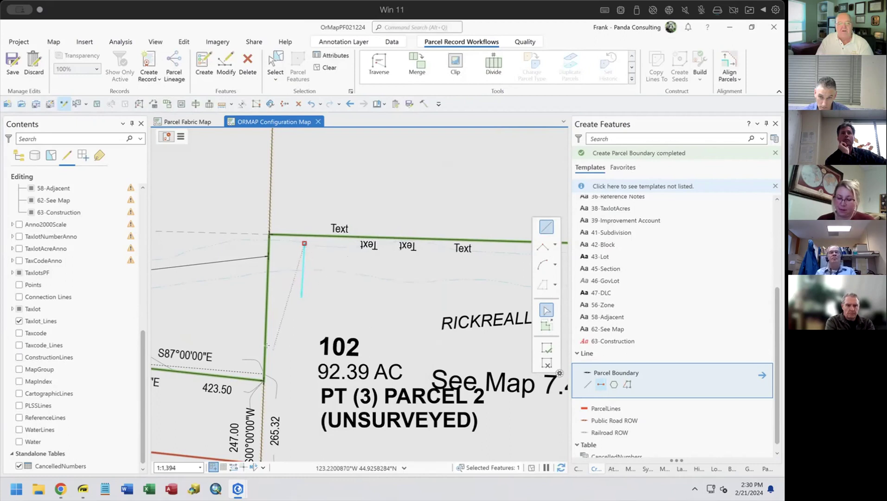
Draw a second Parcel Boundary line from the first line's upper end, snapped to the midpoint of tax lot 102's west boundary.
right_click(268, 319)
mouse_move(379, 50)
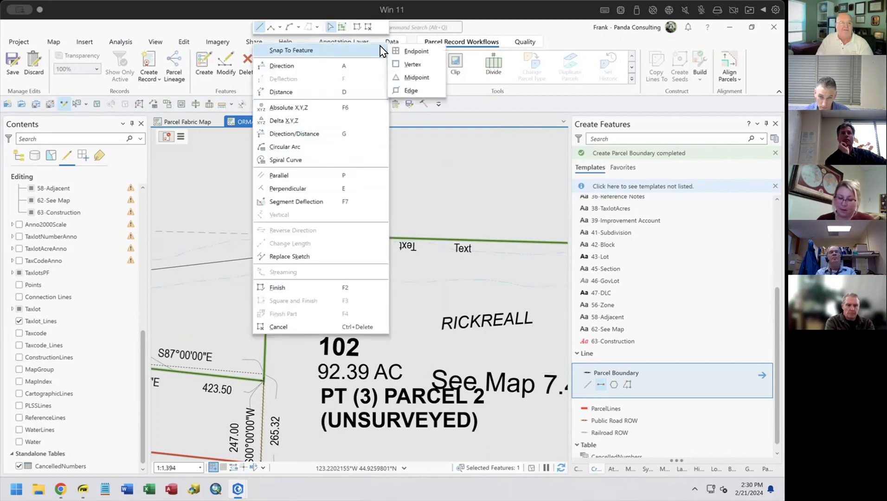
click(424, 78)
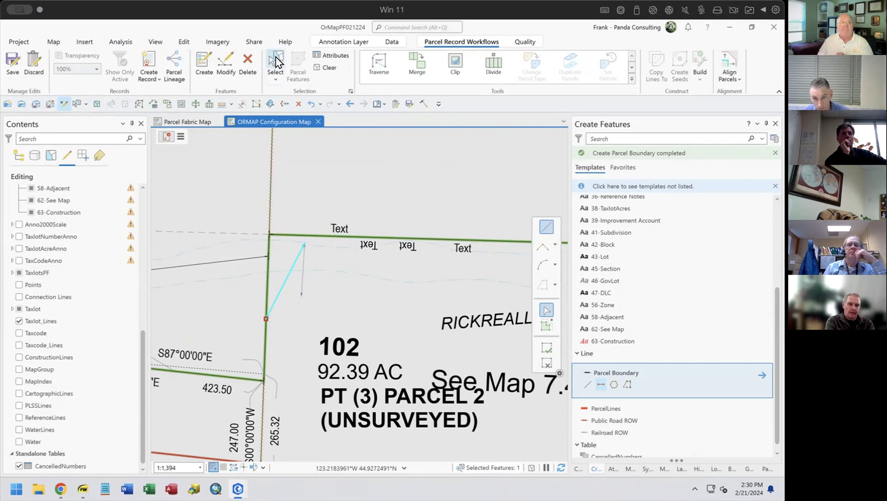
Select the two upside-down "Text" annotations beneath the north boundary and start the Annotation editing tool.
click(278, 63)
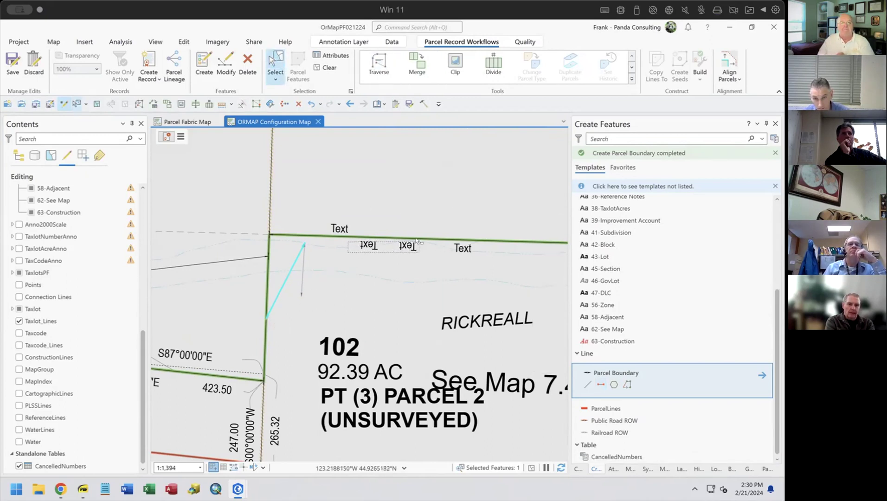
drag(418, 247, 419, 249)
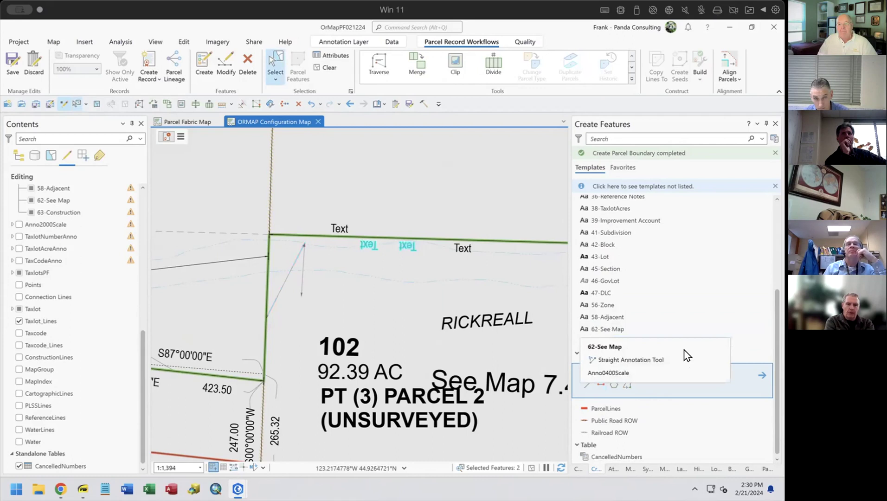
scroll(669, 316, up, 2)
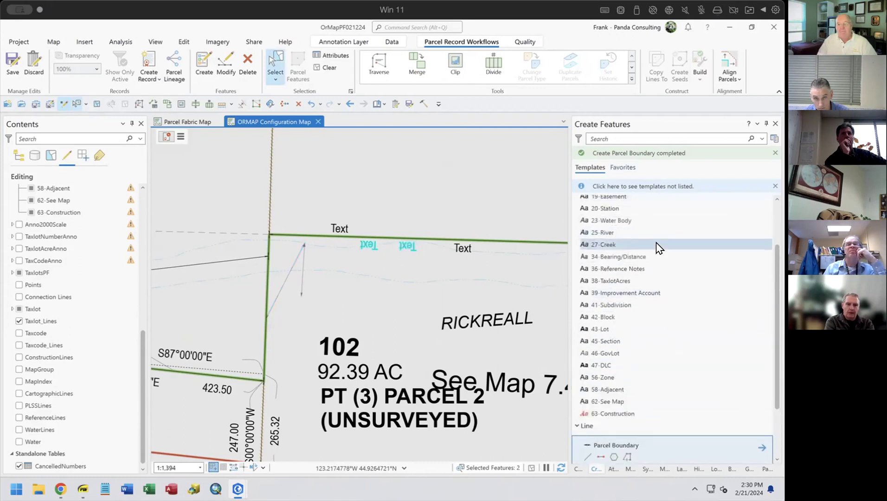
click(342, 42)
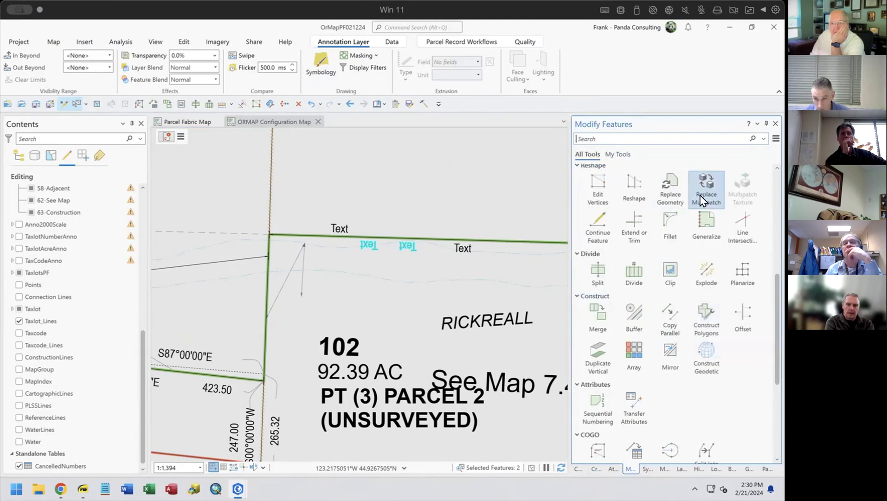
scroll(702, 201, up, 5)
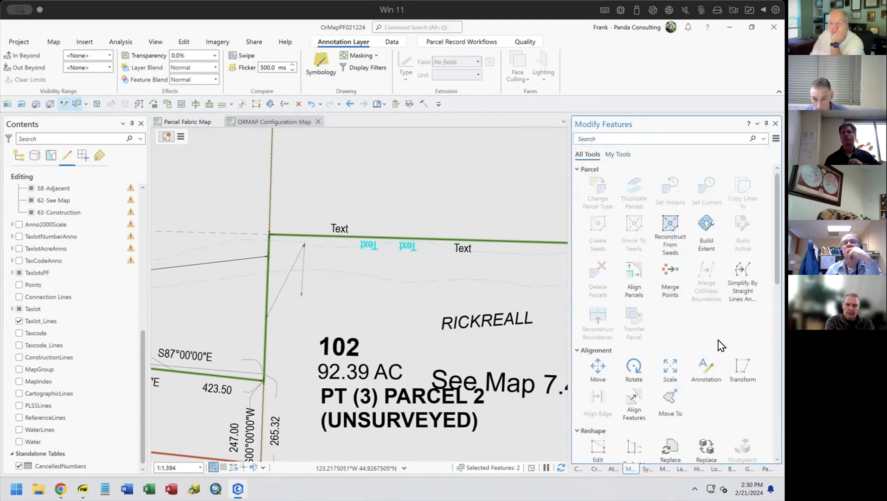
scroll(719, 346, down, 1)
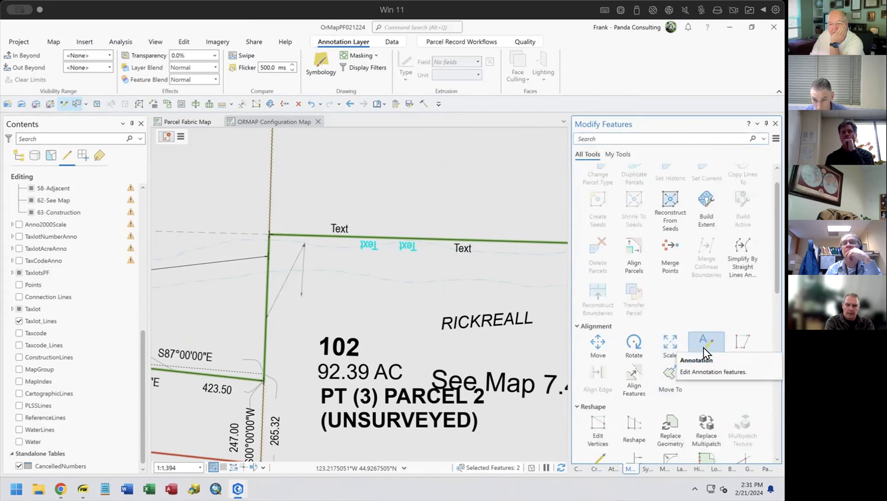
click(704, 347)
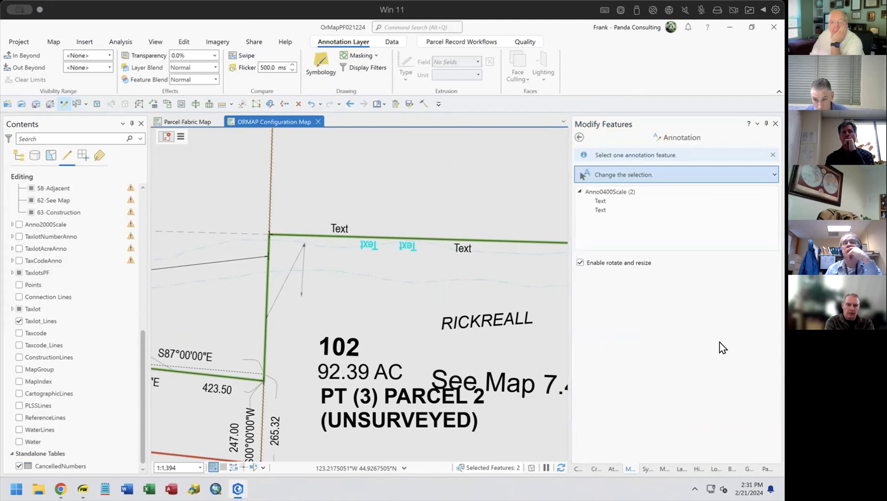
Reduce the selection to the western upside-down "Text" annotation and activate it for editing.
right_click(408, 251)
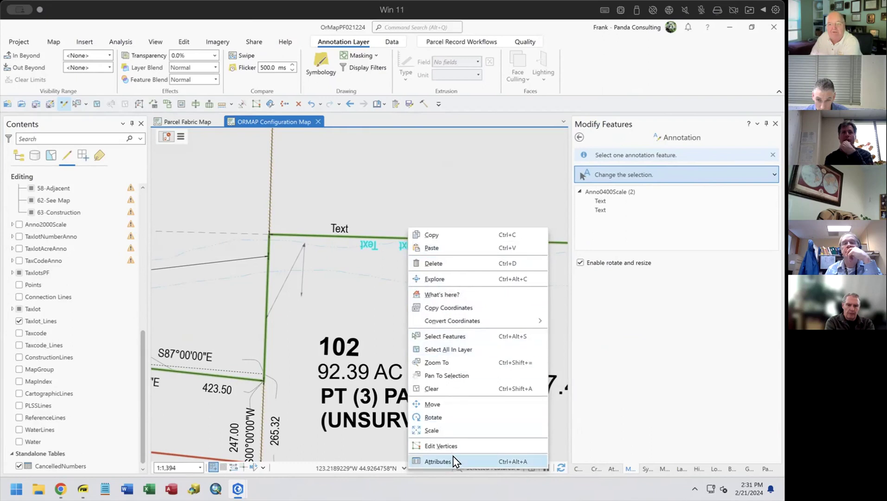
click(355, 239)
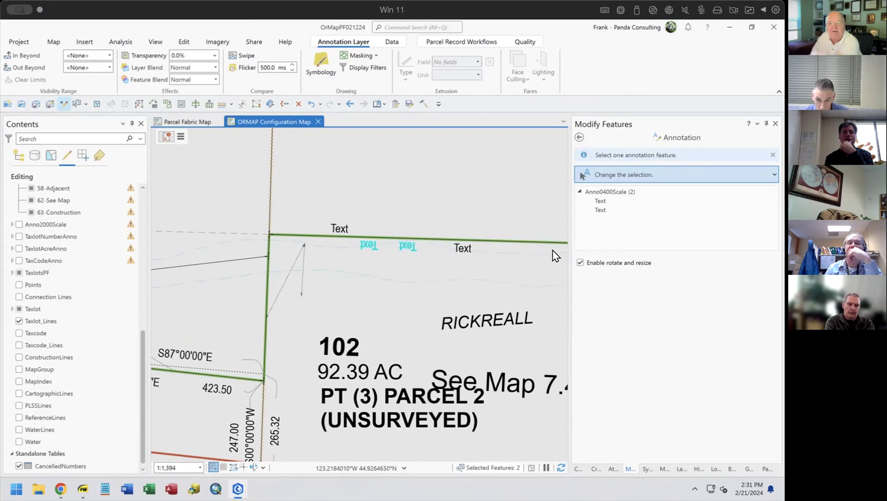
right_click(600, 201)
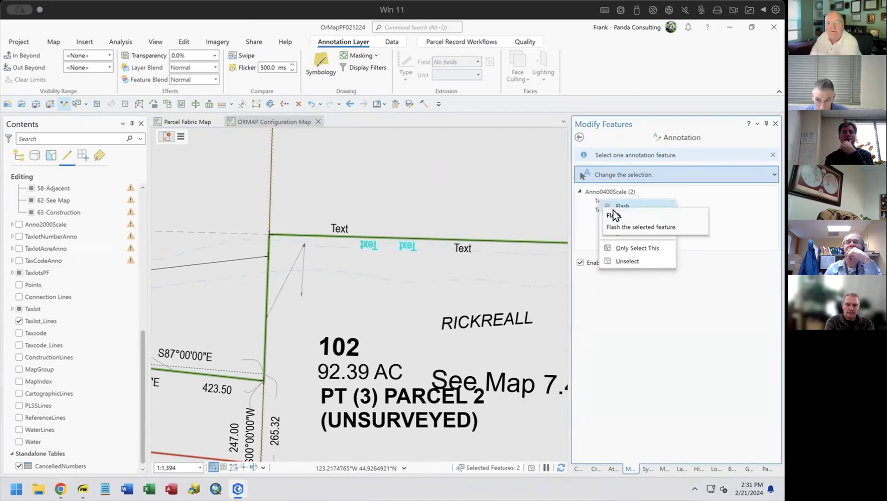
click(631, 248)
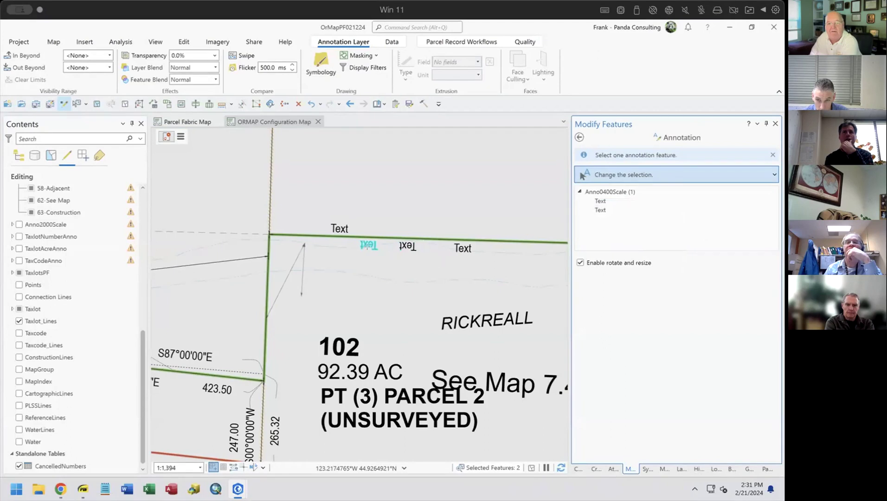
click(368, 246)
Examine the editing commands offered for the western upside-down annotation, including Curvature and Flip Annotation, and clear the selection.
right_click(371, 248)
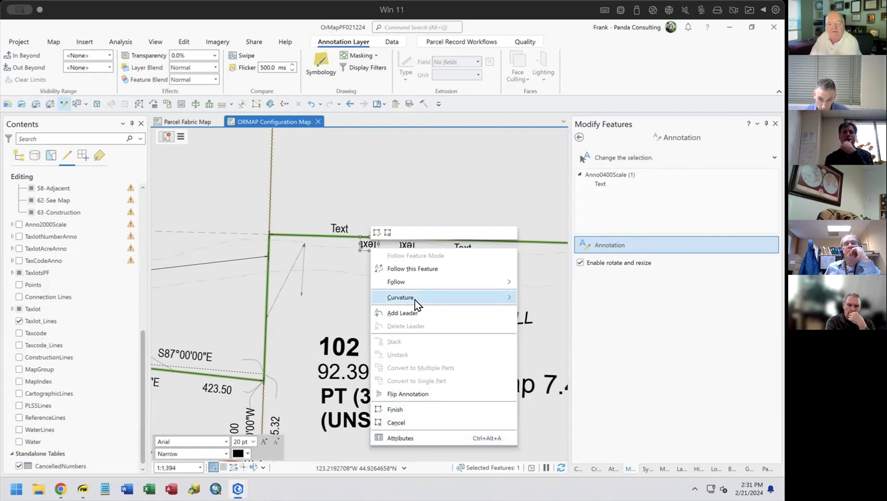
click(531, 175)
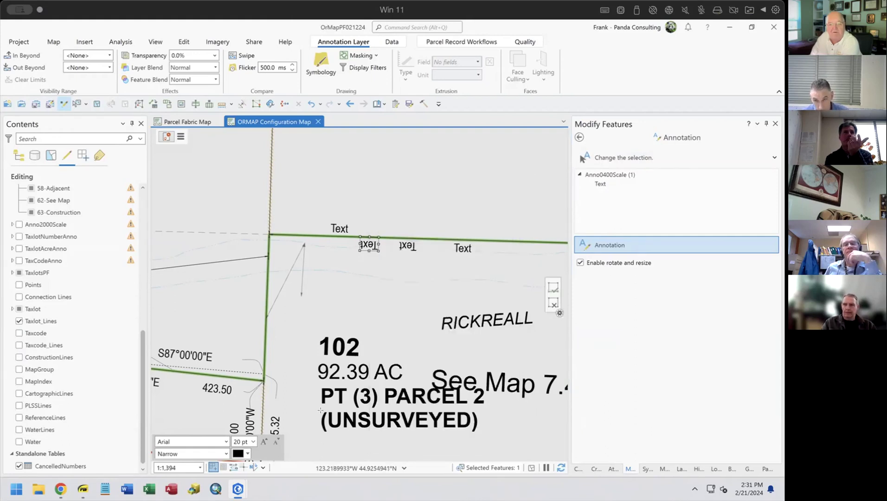
click(666, 348)
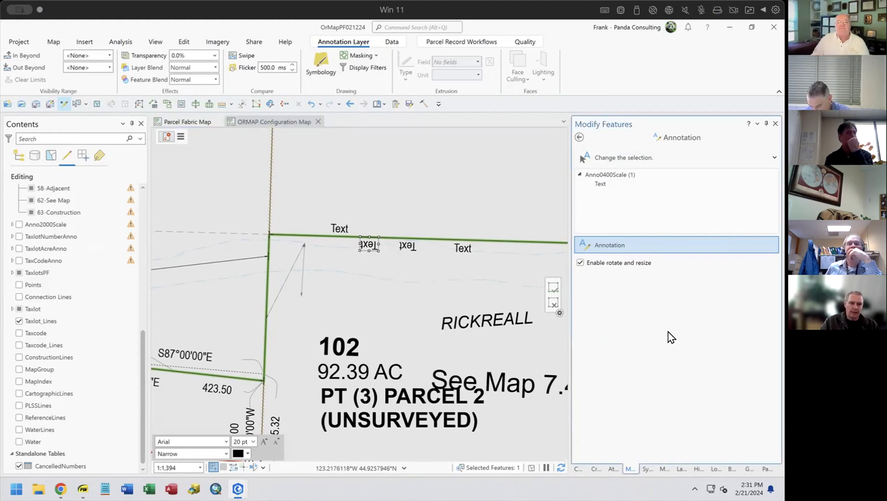
click(552, 307)
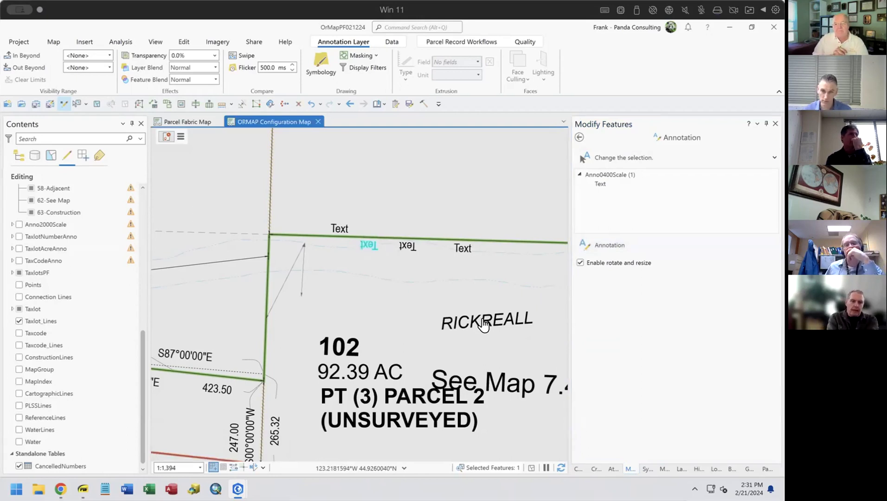
click(591, 242)
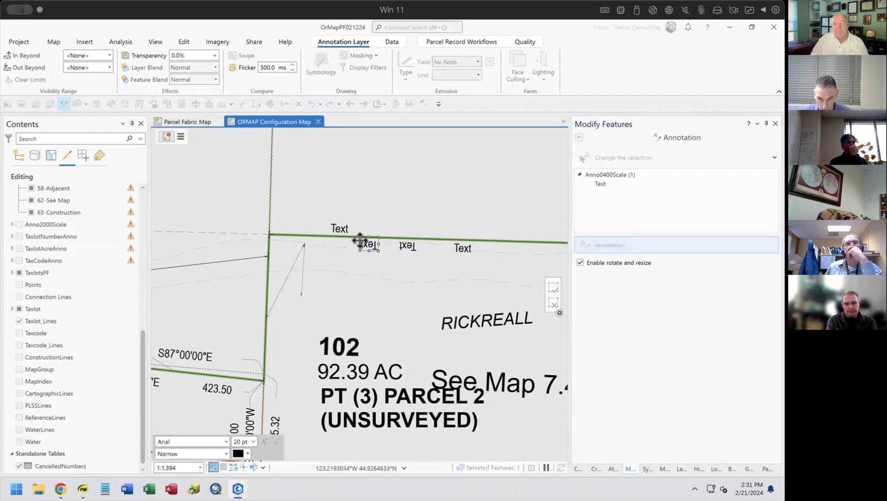
right_click(360, 240)
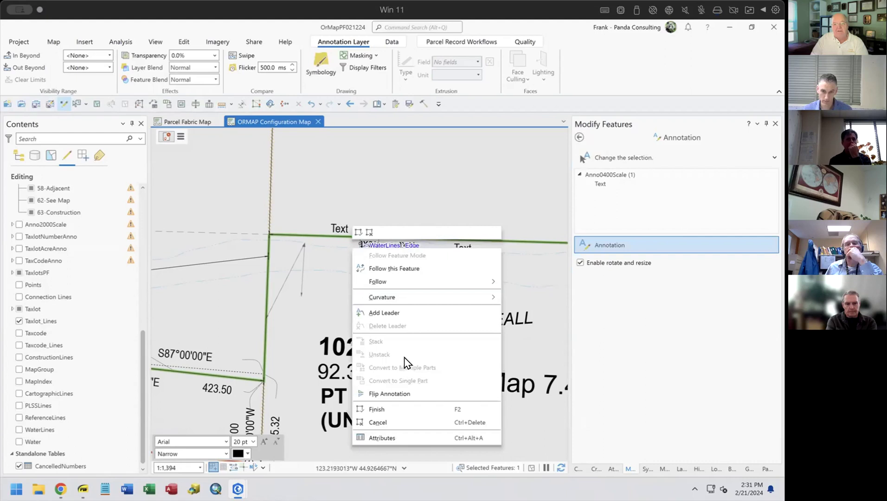
click(495, 166)
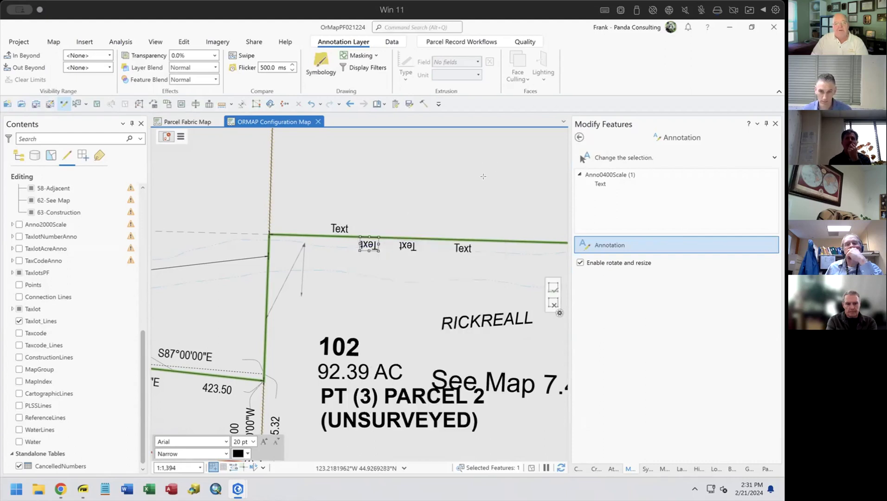
click(484, 177)
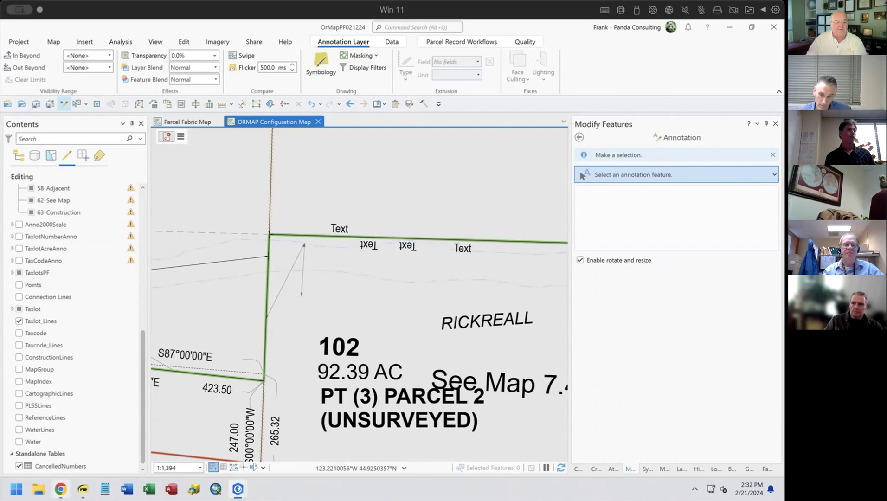
Switch to Chrome, close the Holmes County Internal Staff Map, and open the ArcGIS Arcade home page.
key(alt+Tab)
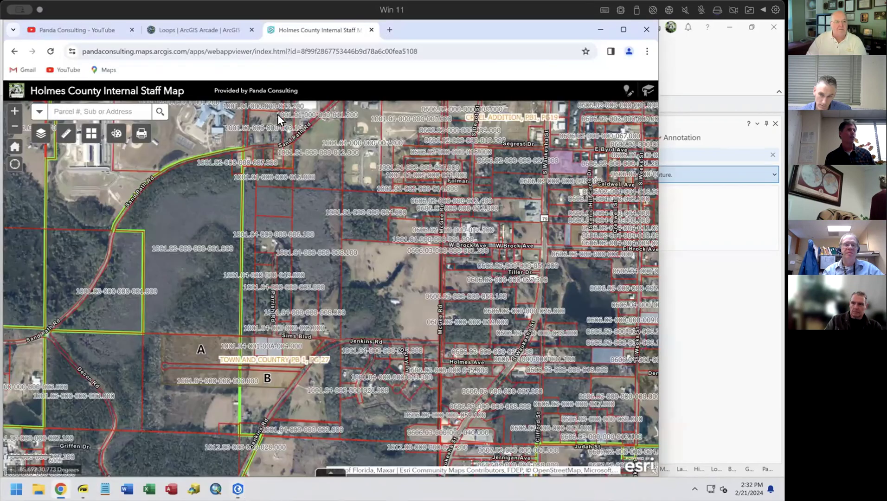
click(371, 30)
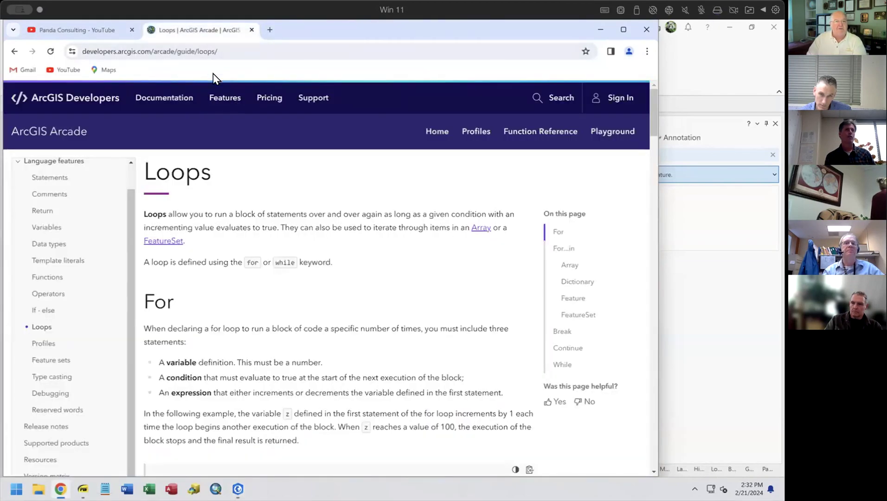
click(47, 161)
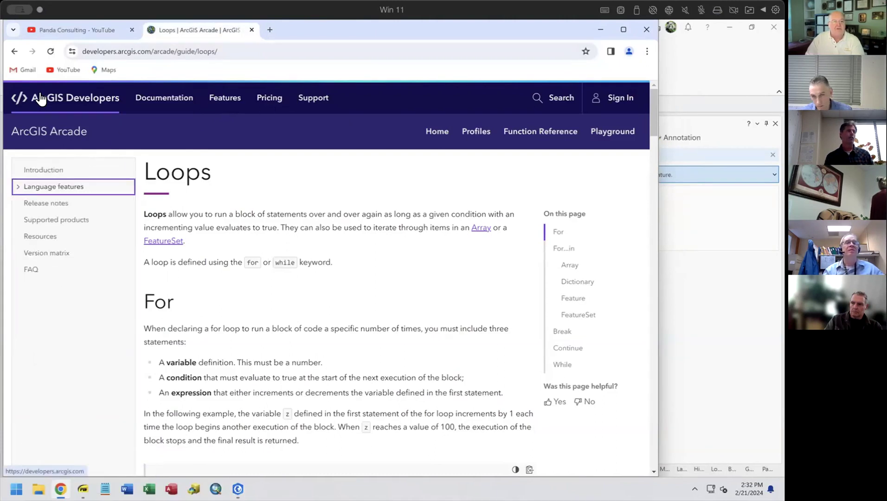
click(428, 132)
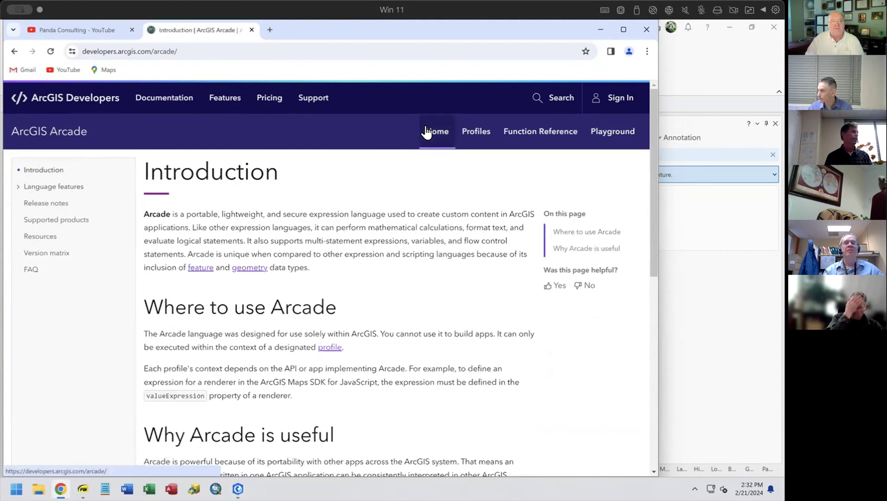
click(183, 46)
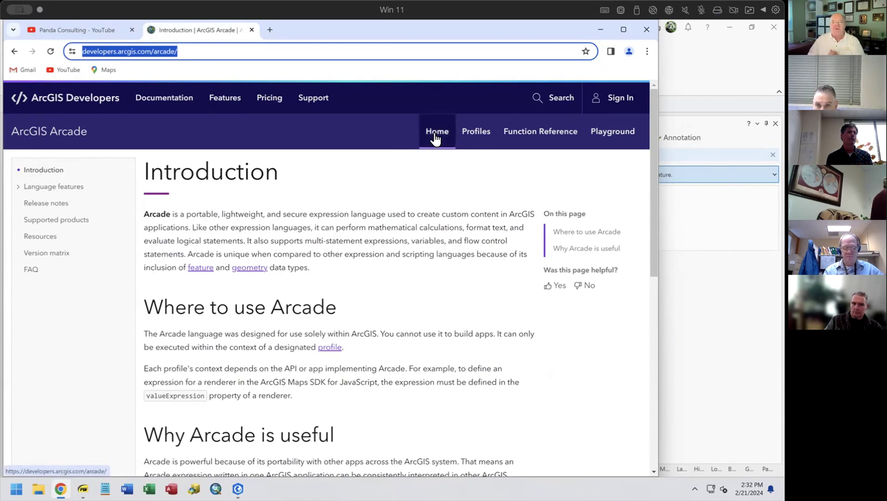
Open the Arcade Function Reference and look through its function categories from Array functions to Track functions.
click(537, 135)
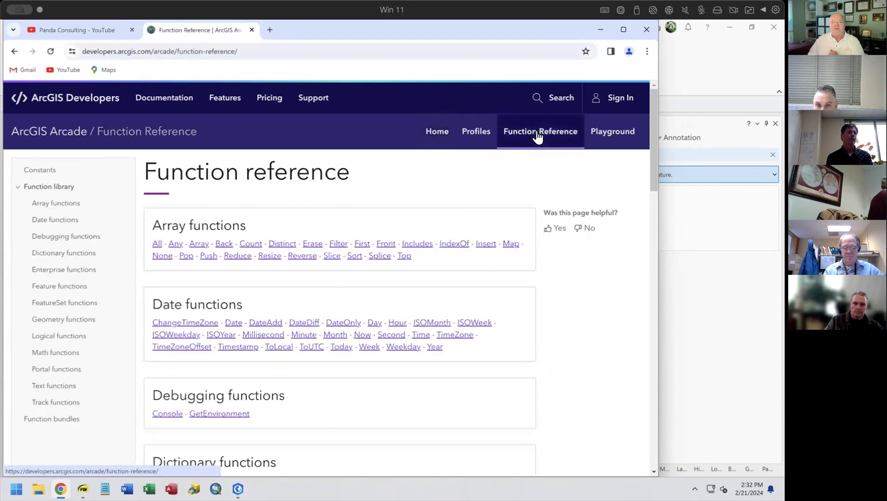
scroll(372, 310, down, 2)
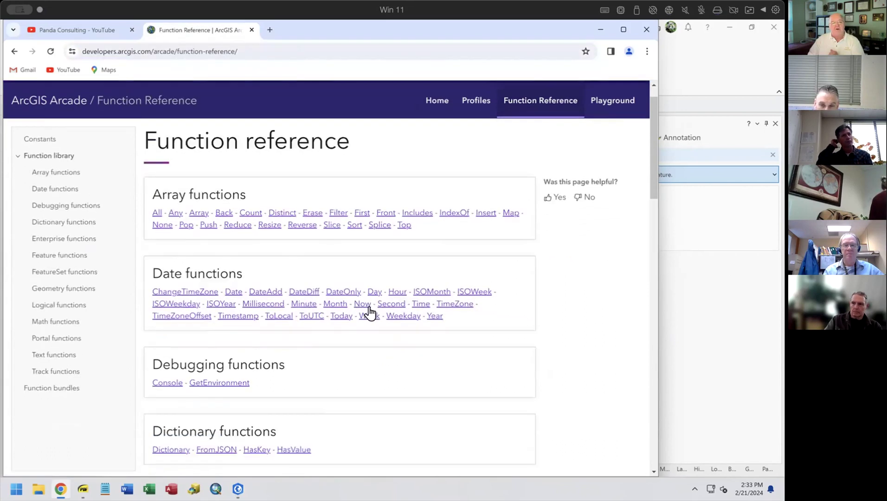
scroll(371, 308, down, 13)
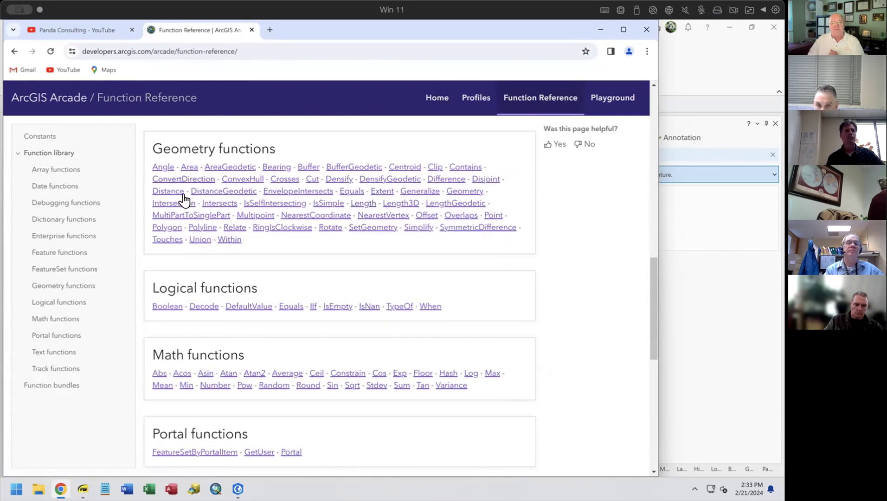
scroll(254, 274, down, 3)
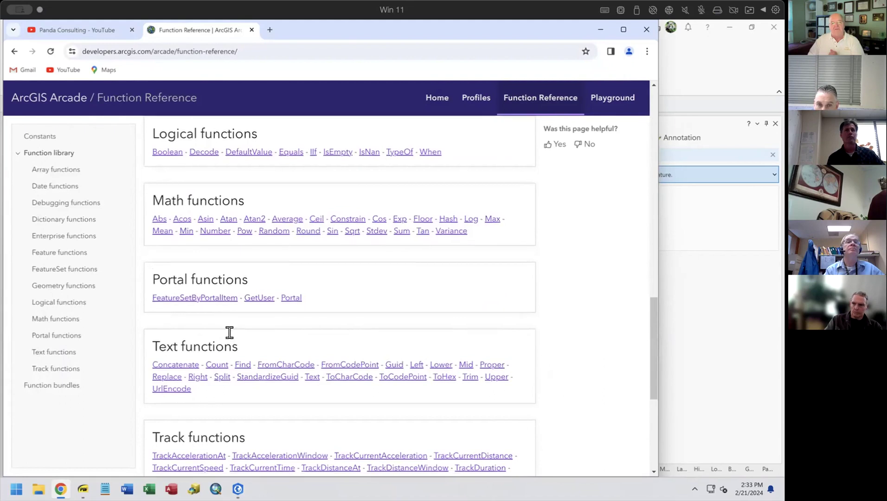
scroll(228, 329, down, 2)
Open the Arcade Playground to view its code editor and test-data suggestions, and return to the Arcade home page.
click(611, 106)
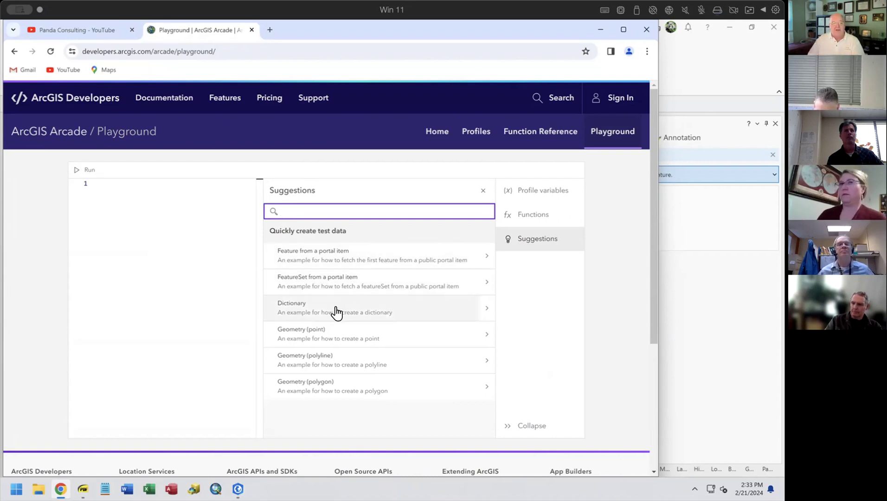
click(135, 232)
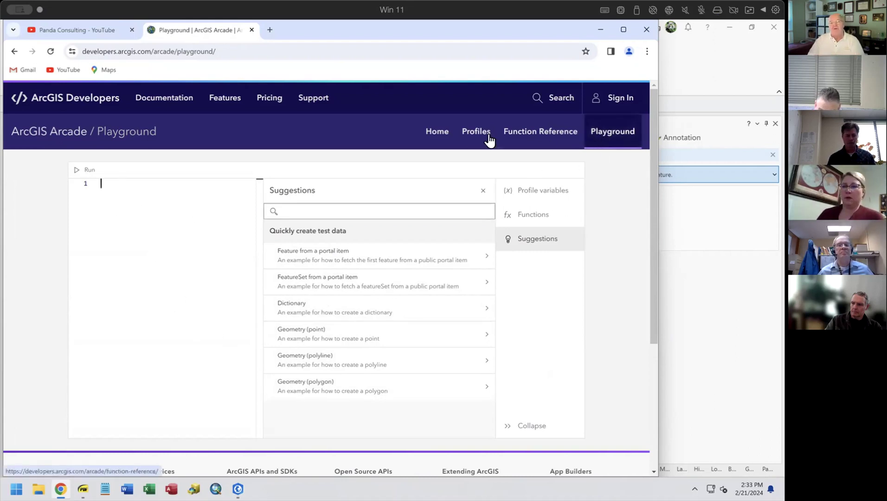
click(433, 136)
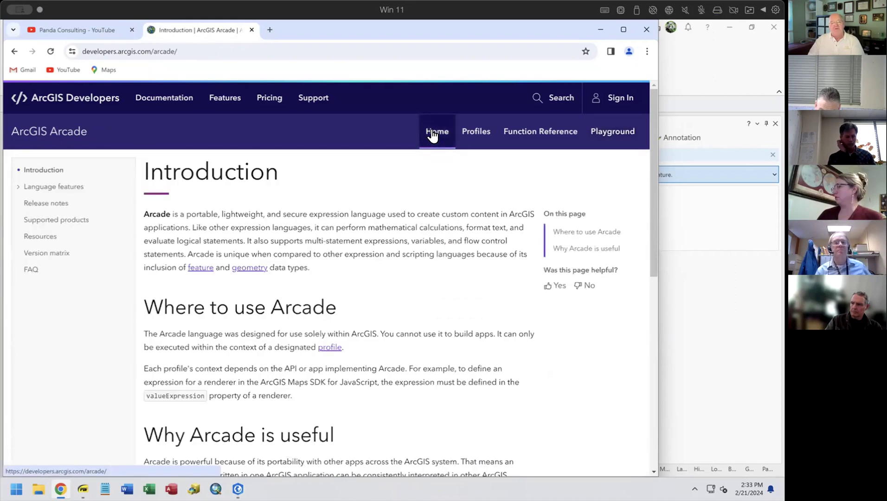
Open the Domain function from the Function Reference's Feature functions, read through Domain, DomainCode and DomainName, and return to the Arcade home page.
click(549, 130)
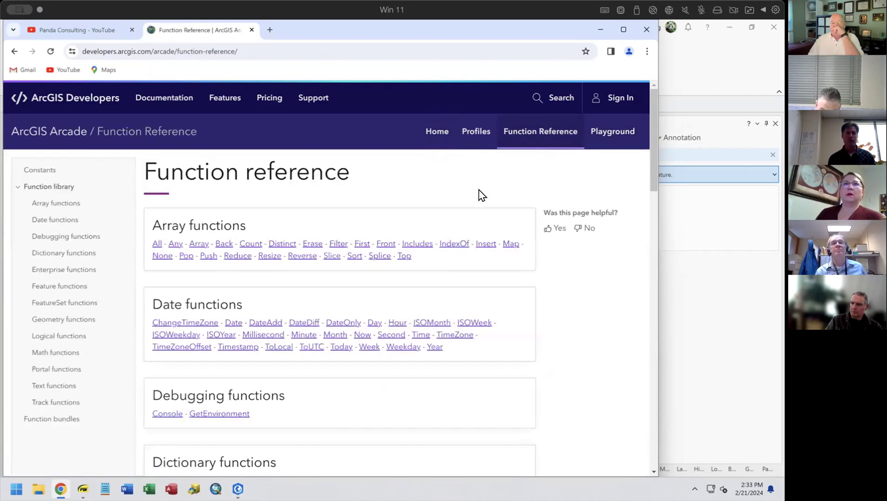
scroll(384, 238, down, 5)
scroll(385, 242, down, 3)
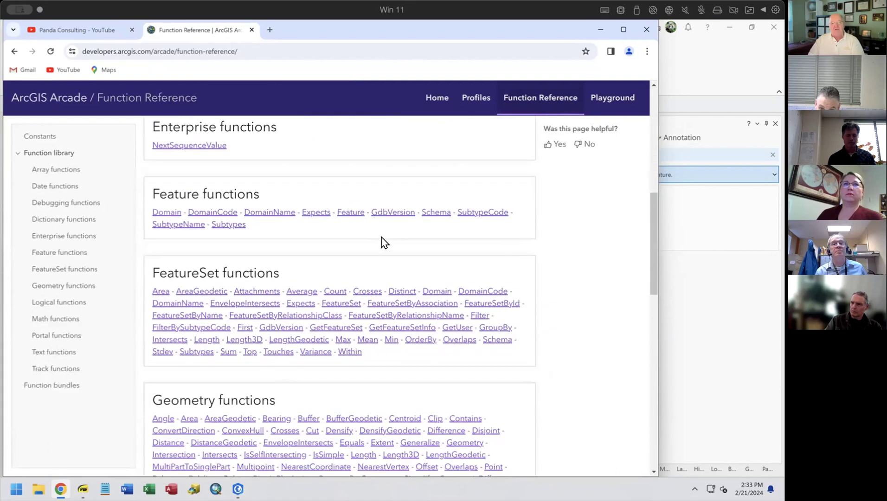
scroll(384, 241, up, 1)
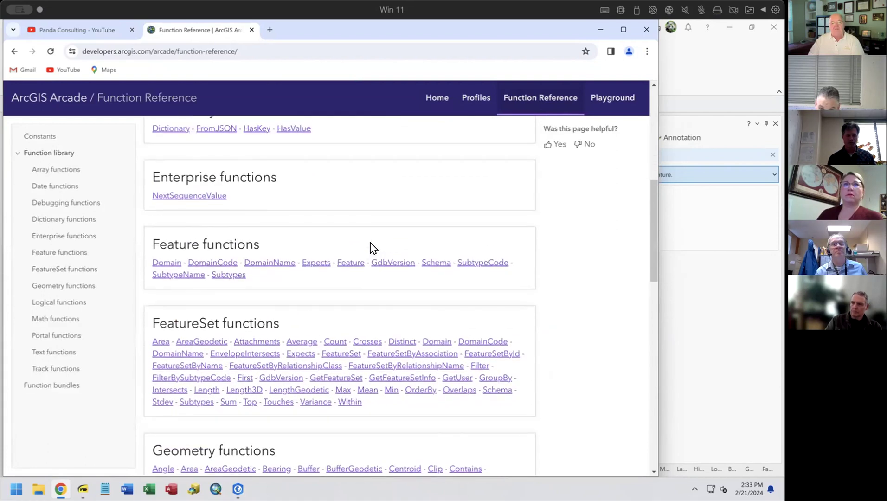
click(166, 263)
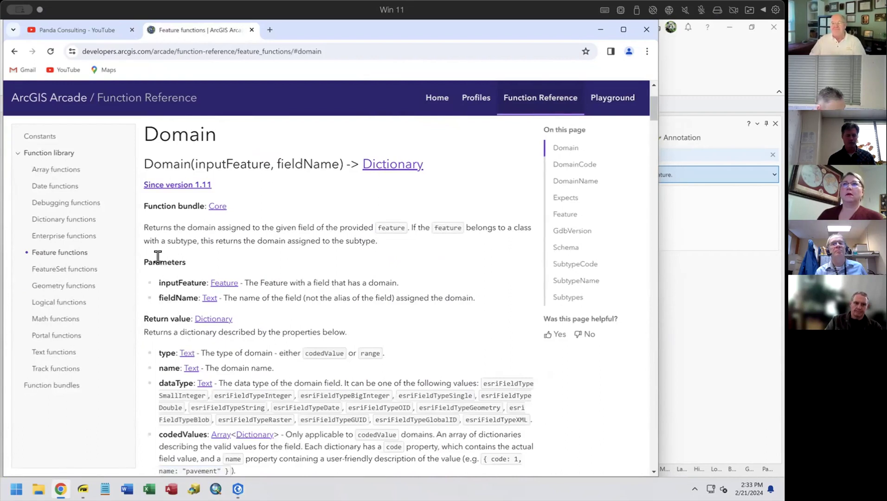
scroll(311, 236, down, 8)
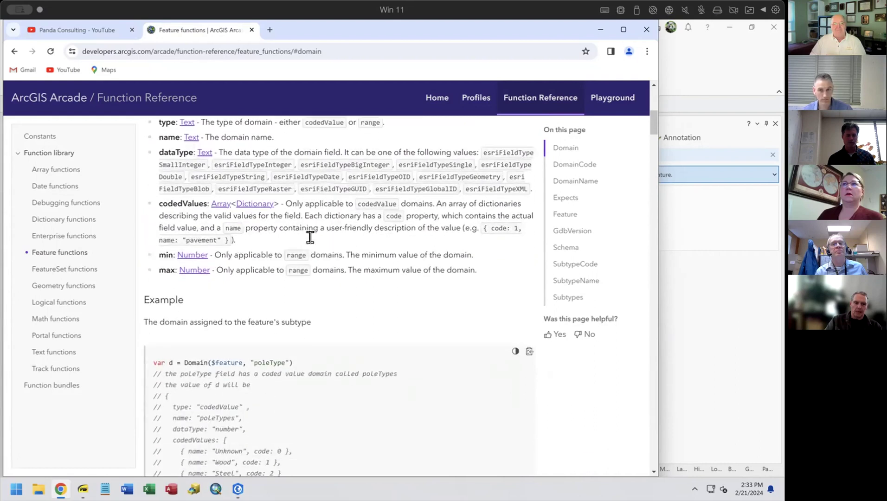
scroll(315, 242, down, 4)
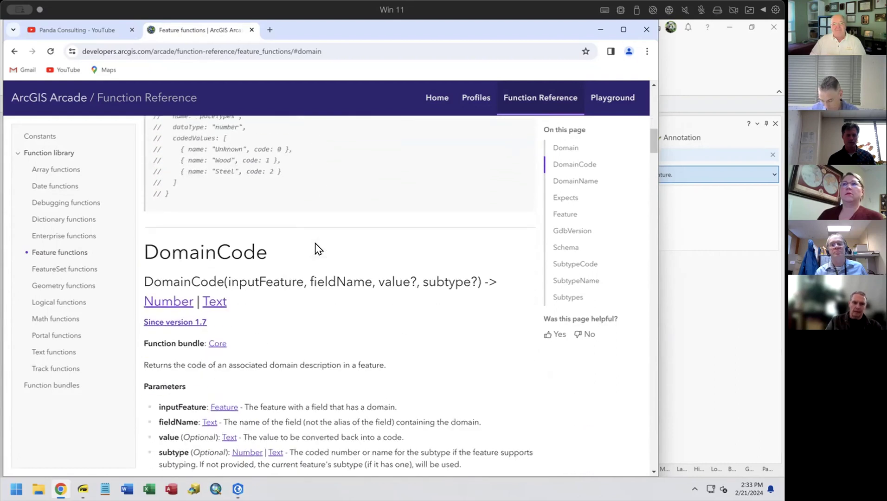
scroll(315, 248, down, 5)
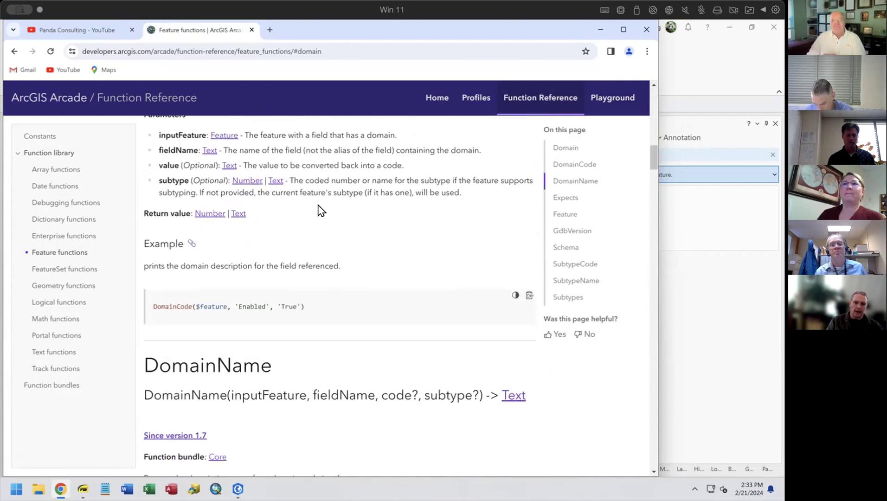
click(429, 99)
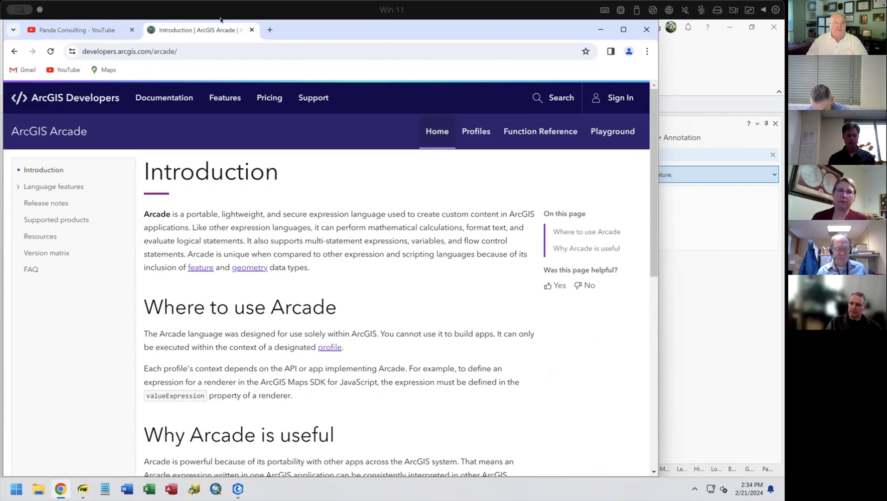
Open the Esri Community Attribute Rules page at community.esri.com/t5/attribute-rules/ct-p/attribute-rules in a new tab.
click(270, 30)
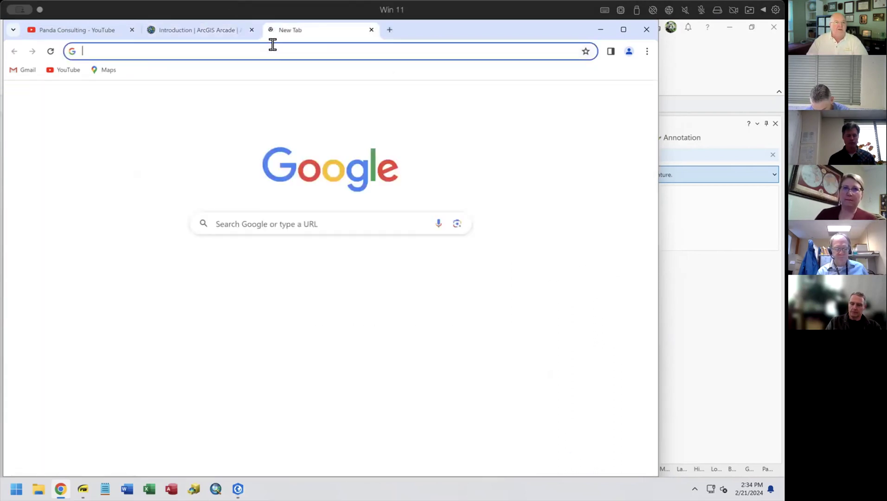
click(273, 45)
text(https://community.esri.com/t5/attribute-rules/ct-p/attribute-rules)
key(Return)
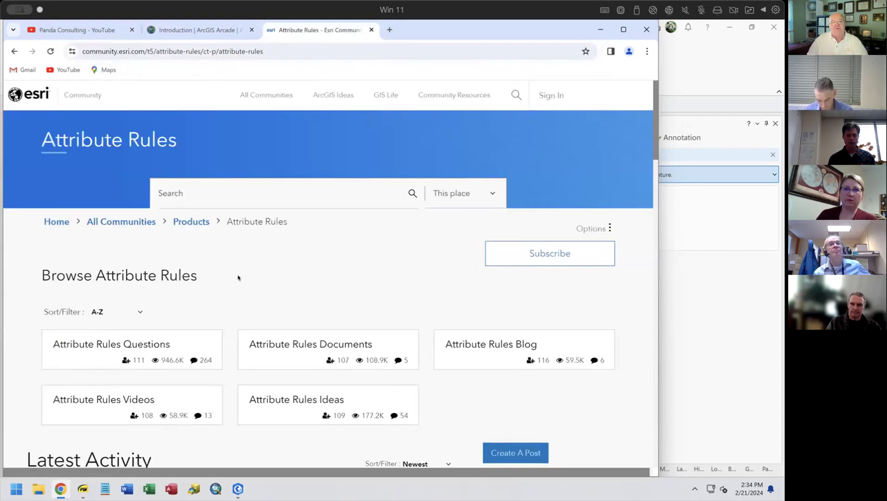
Look through the Attribute Rules community's browse categories, Latest Activity posts and Top Collaborators.
scroll(274, 248, down, 3)
scroll(274, 248, down, 5)
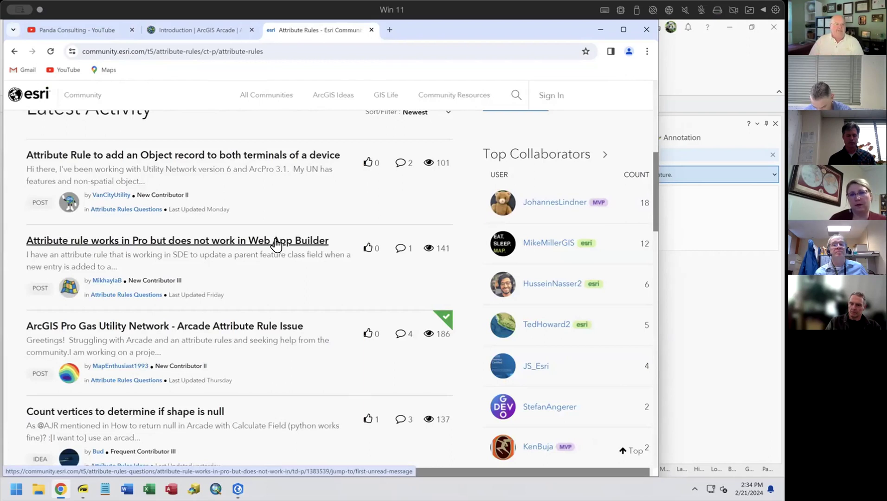
scroll(276, 242, up, 6)
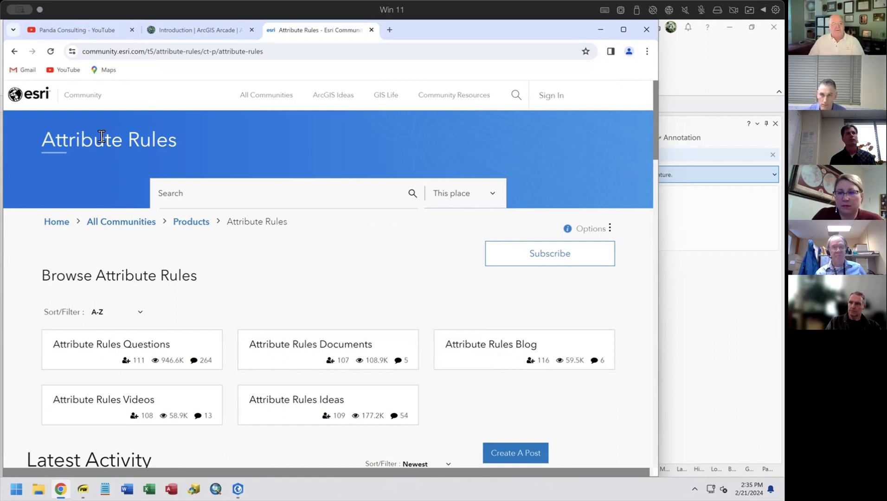
scroll(325, 283, down, 3)
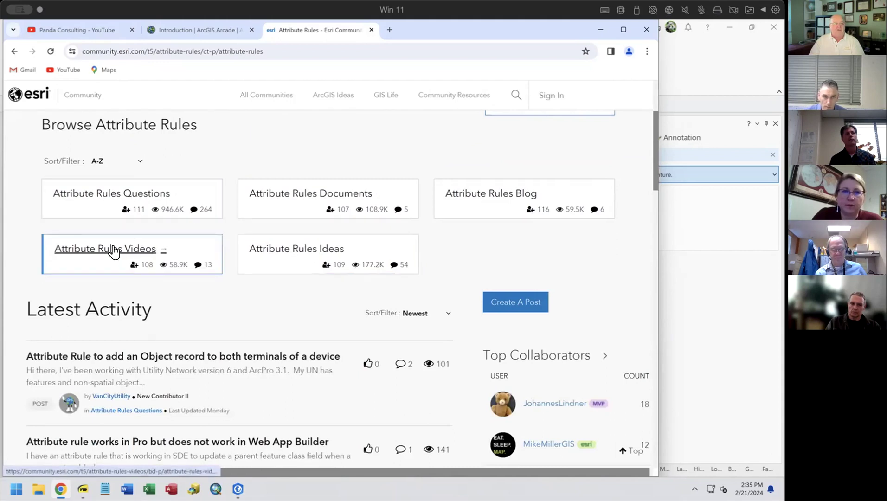
scroll(464, 250, down, 2)
scroll(463, 252, down, 1)
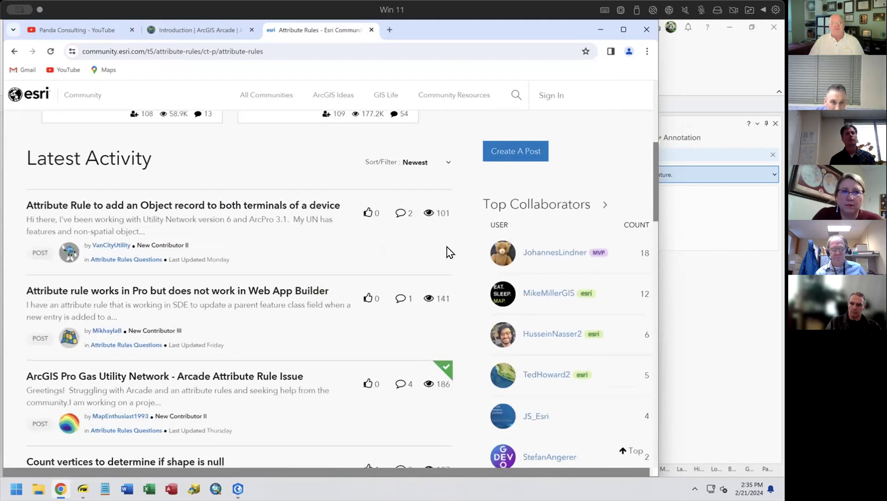
scroll(263, 291, up, 2)
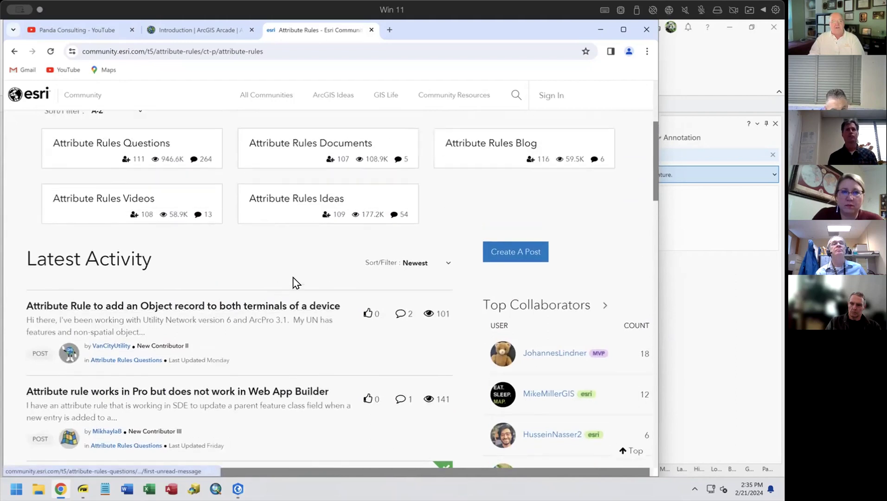
Open the Attribute Rules Blog and look through its posts as far as the Attribute Rules Community welcome post.
click(483, 143)
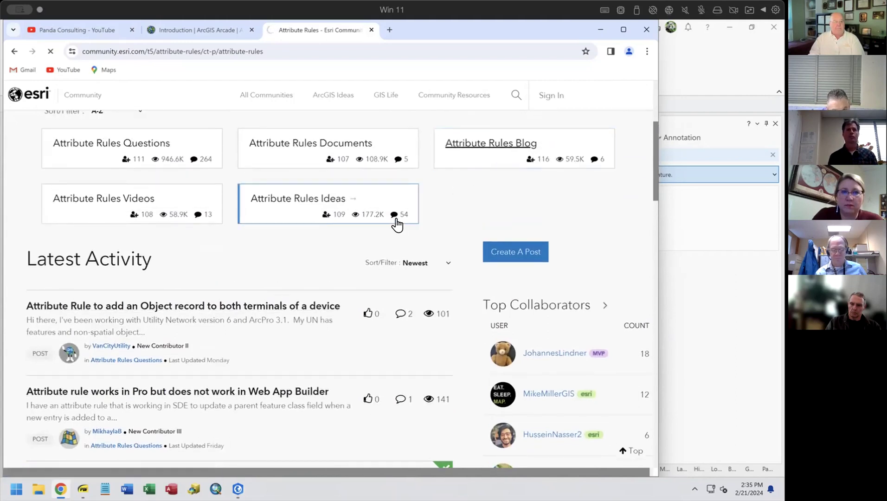
scroll(299, 297, down, 3)
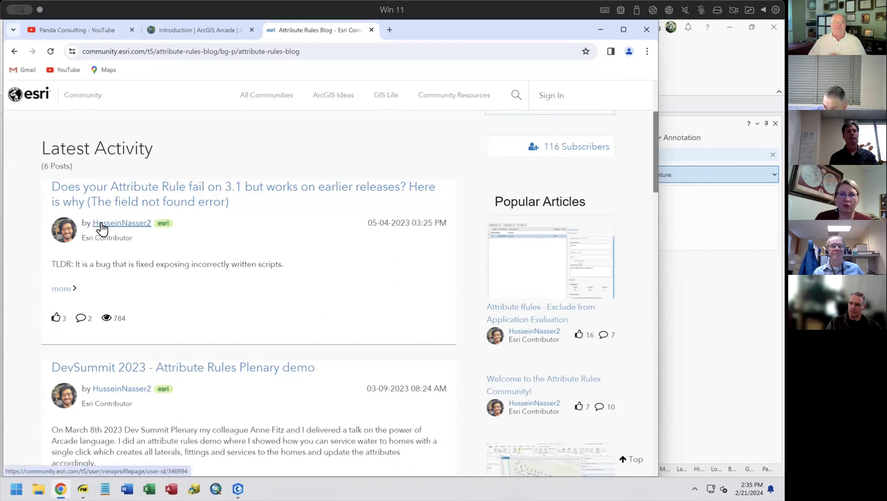
scroll(102, 228, down, 10)
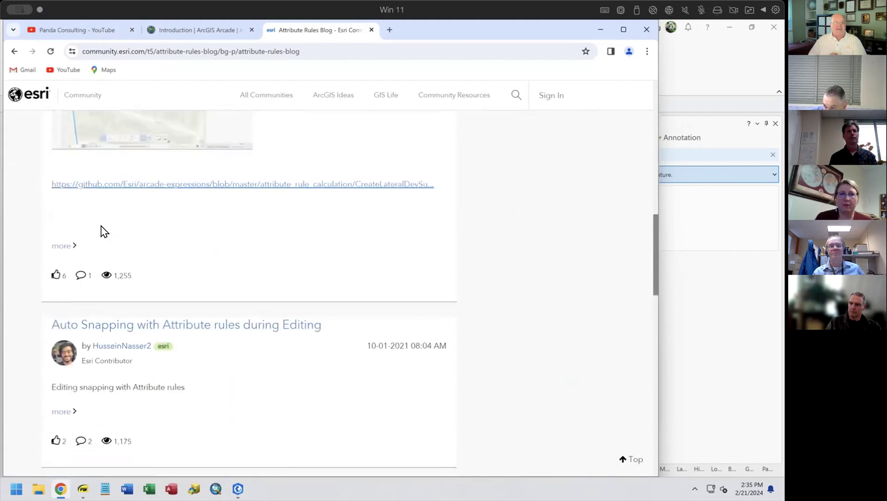
scroll(101, 227, down, 5)
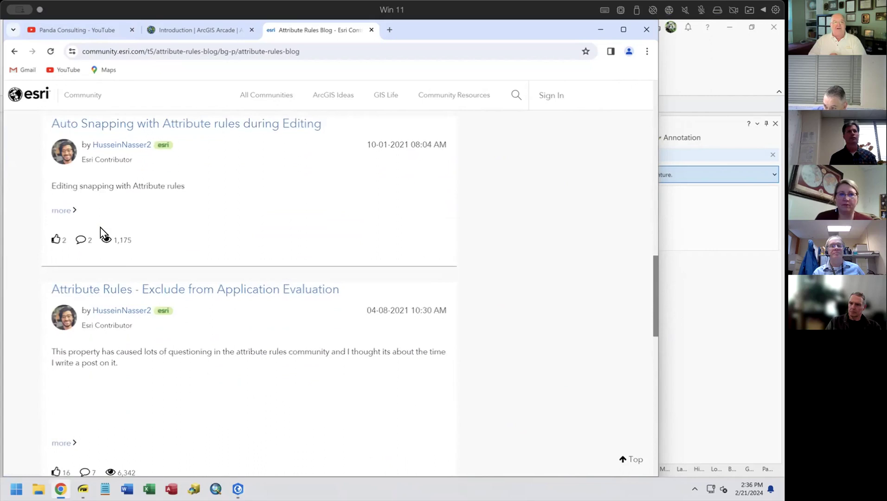
scroll(246, 200, down, 4)
scroll(247, 198, down, 3)
scroll(250, 210, down, 1)
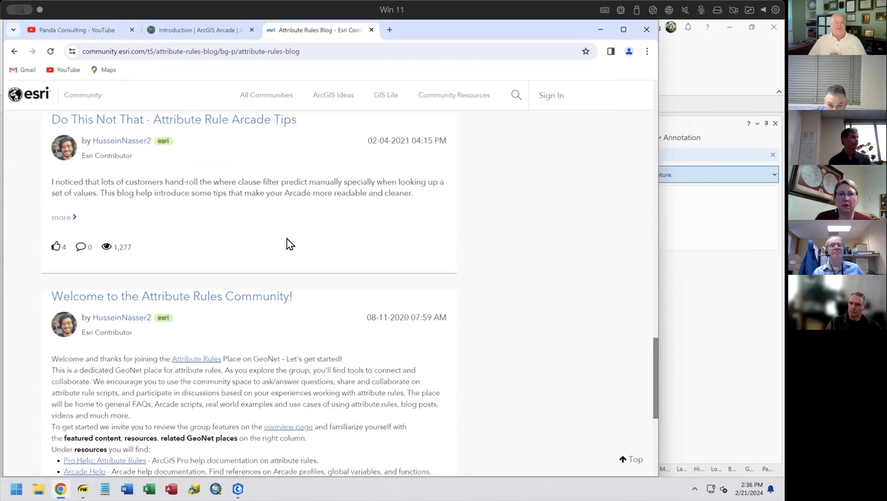
Open the blog post "Do This Not That - Attribute Rule Arcade Tips" and skim it from beginning to end.
click(220, 121)
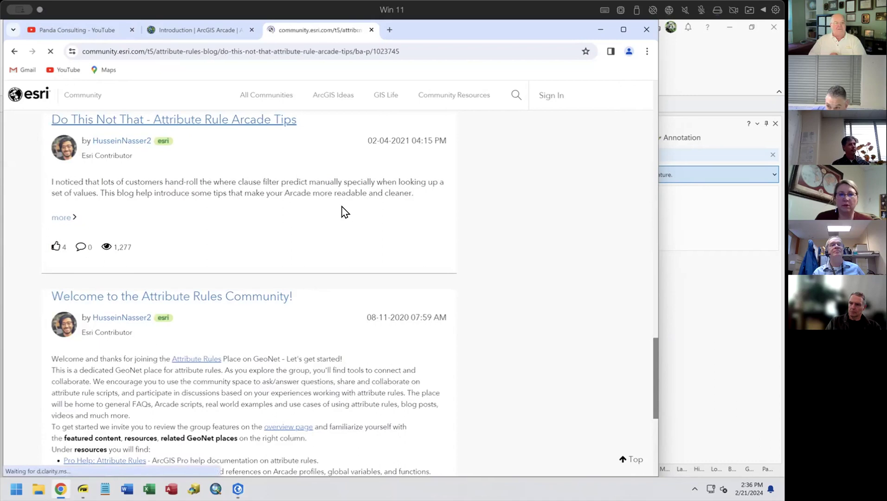
scroll(367, 240, down, 15)
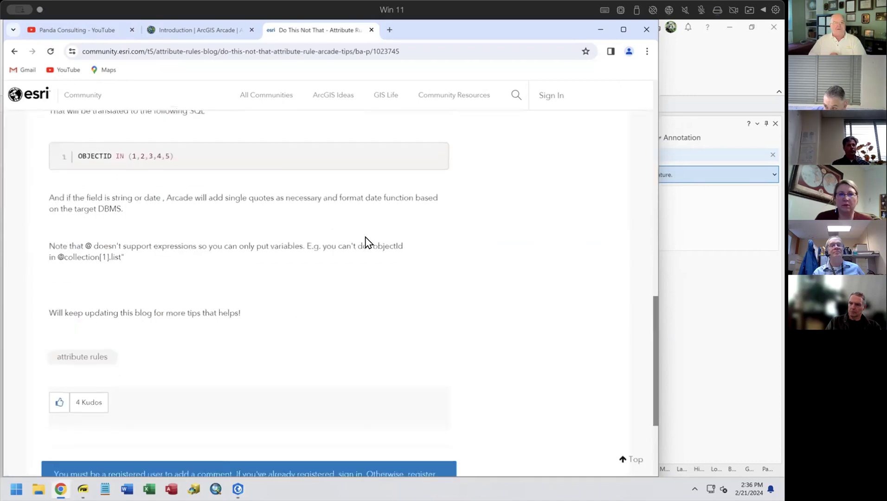
scroll(364, 240, up, 15)
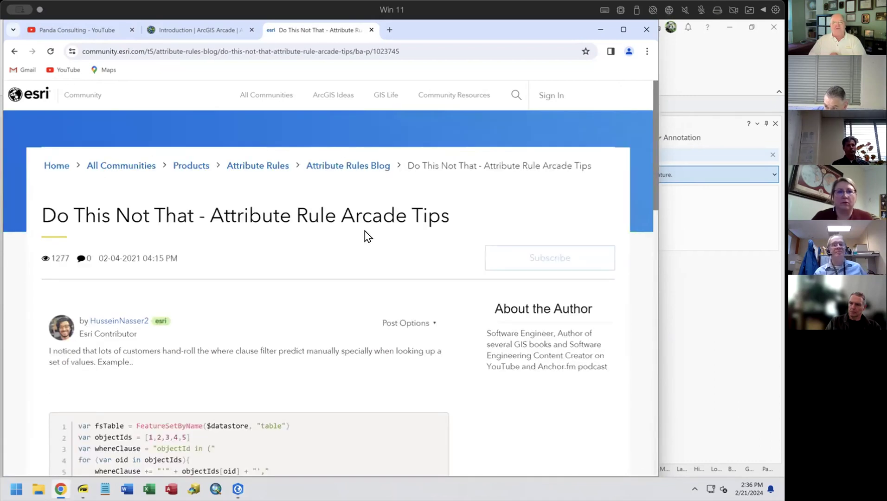
Close the Esri Community page, switch to the ORMAP Parcel Fabric Training PDF and show its closing slide on page 103.
click(371, 29)
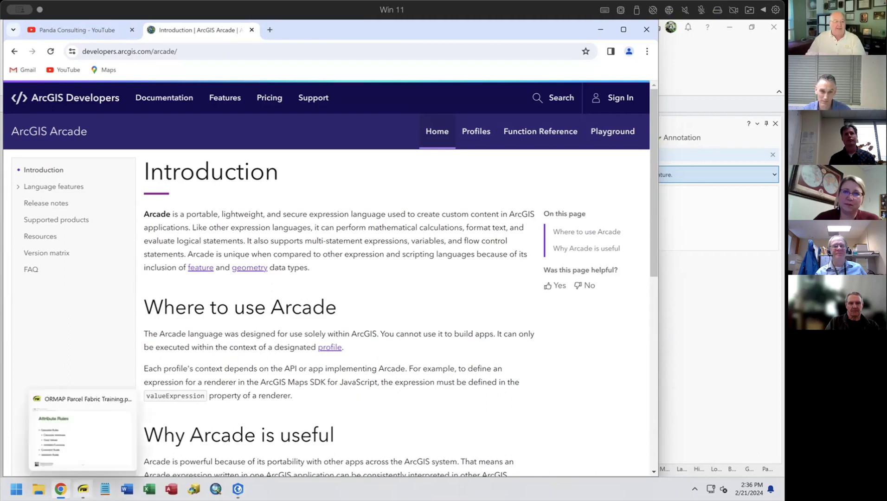
click(83, 489)
scroll(414, 280, down, 1)
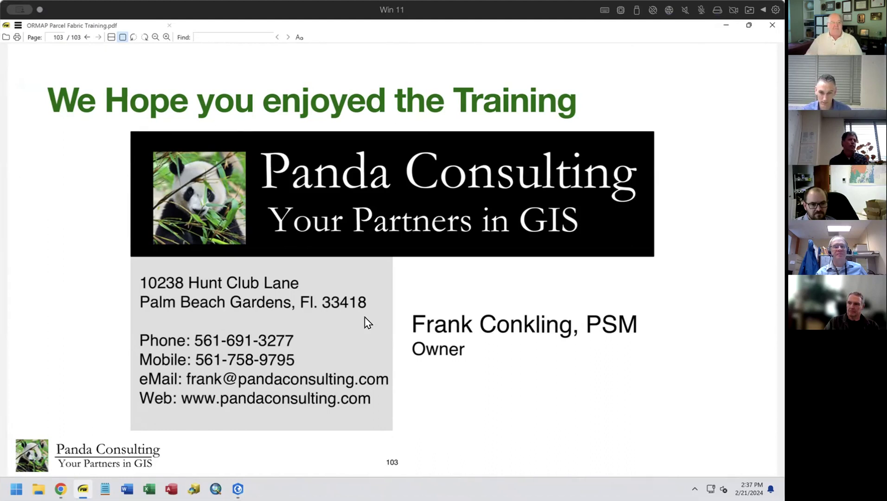
Switch to Chrome and browse the workshop videos on the Panda Consulting YouTube channel.
click(60, 489)
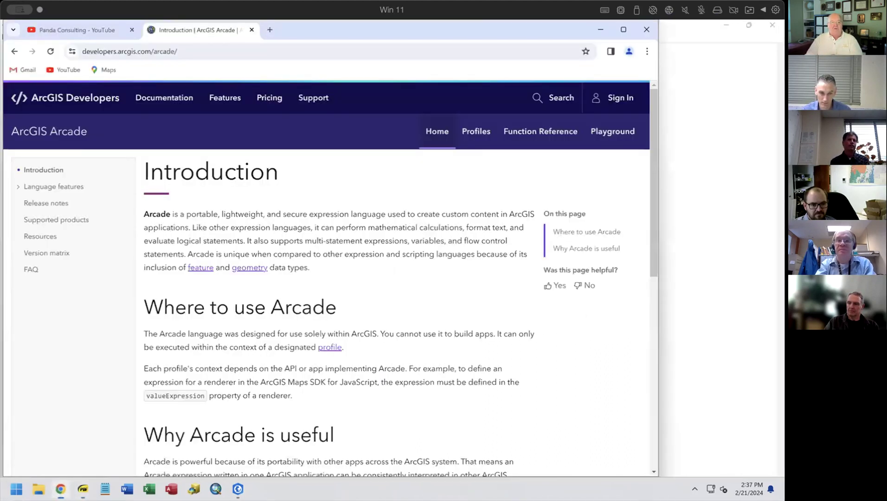
click(82, 32)
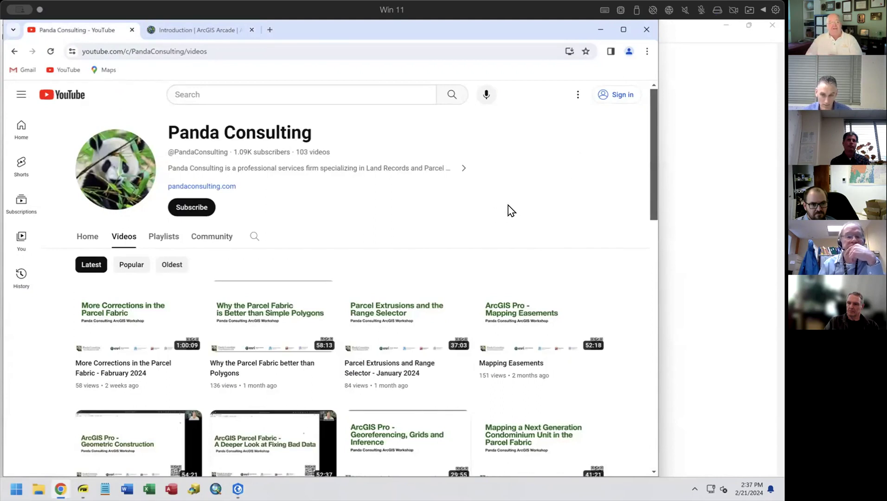
scroll(511, 209, down, 3)
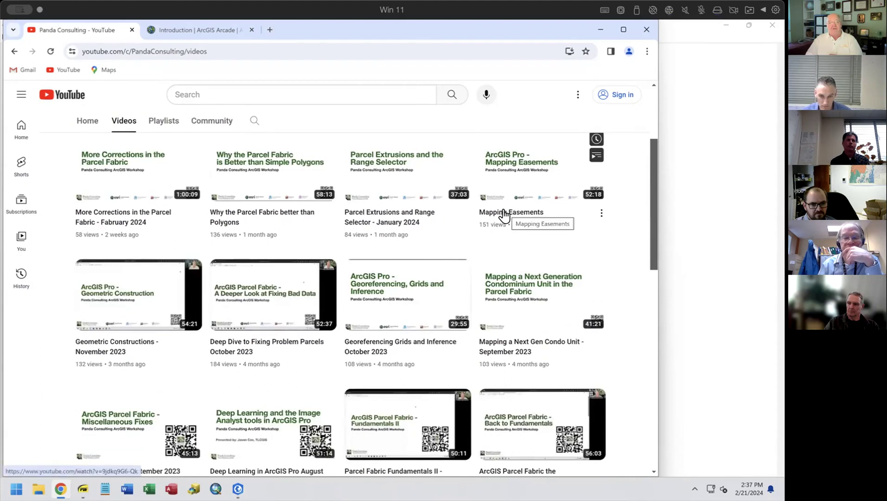
Look through the channel's workshop videos as far as the 2023 Introduction to Arcade lessons, and return to the channel header.
scroll(504, 213, up, 3)
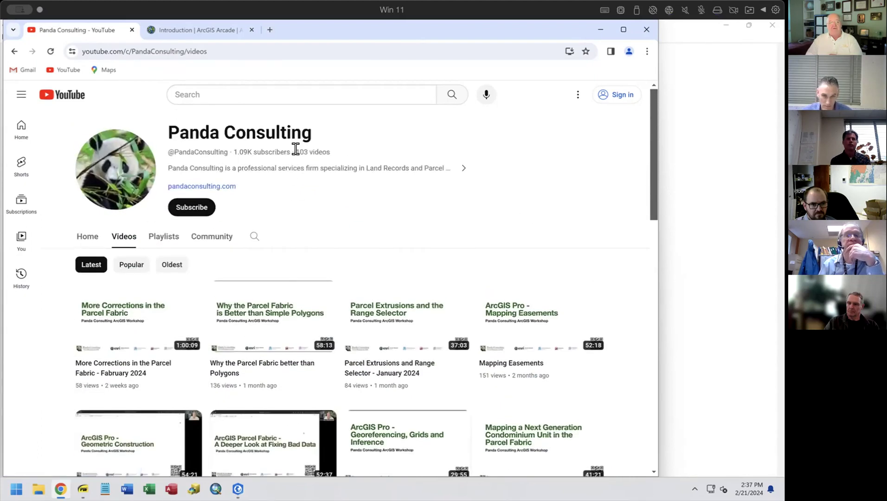
scroll(553, 172, down, 5)
scroll(553, 171, down, 2)
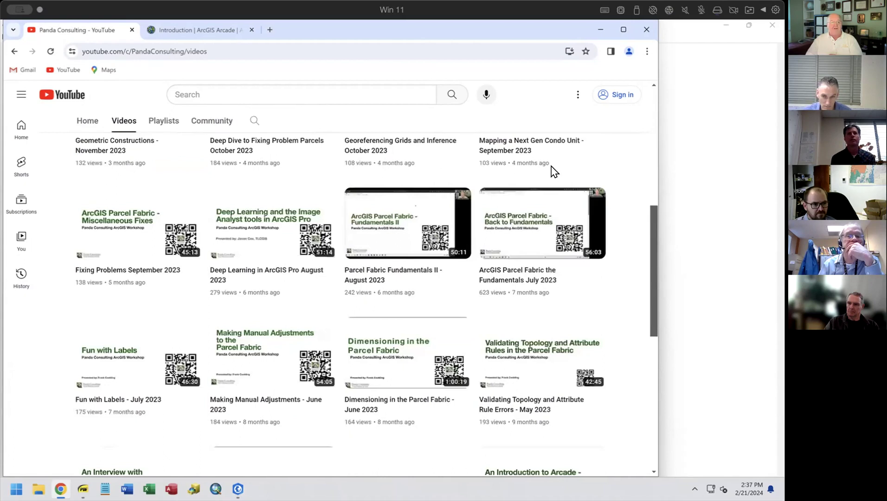
scroll(552, 171, down, 1)
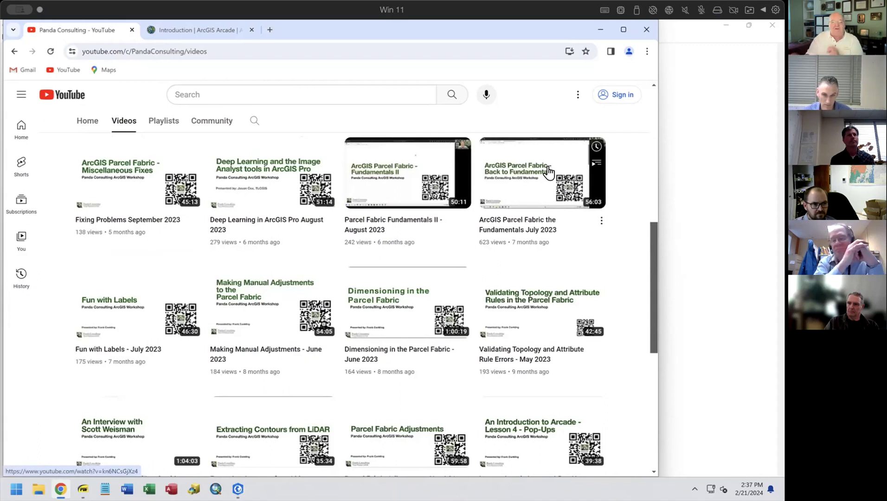
scroll(508, 235, down, 2)
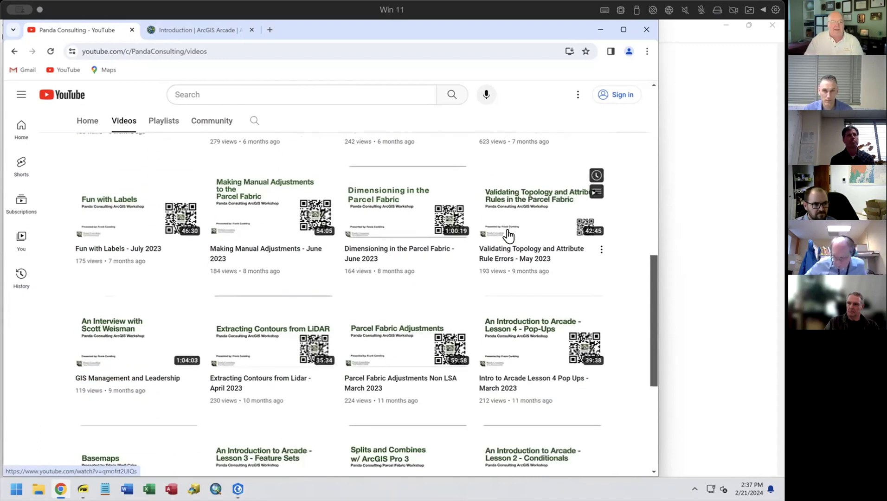
scroll(316, 144, up, 5)
scroll(244, 124, up, 5)
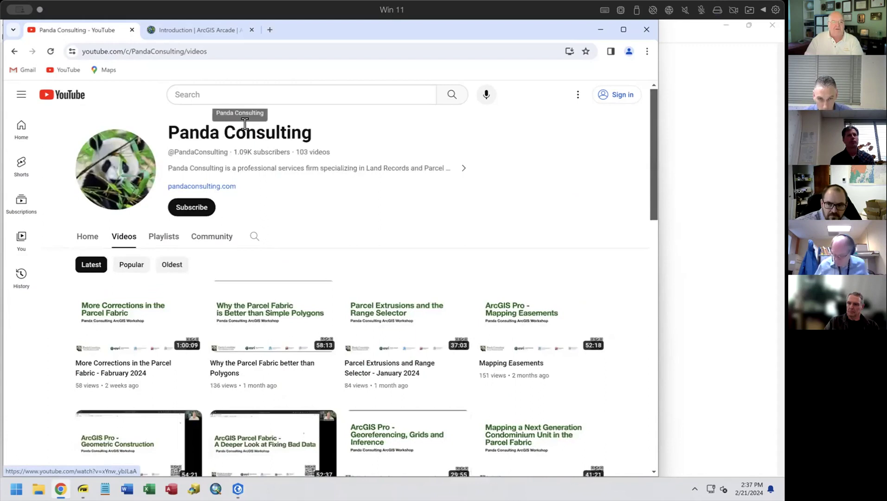
Search the Panda Consulting channel for "arcade".
click(250, 237)
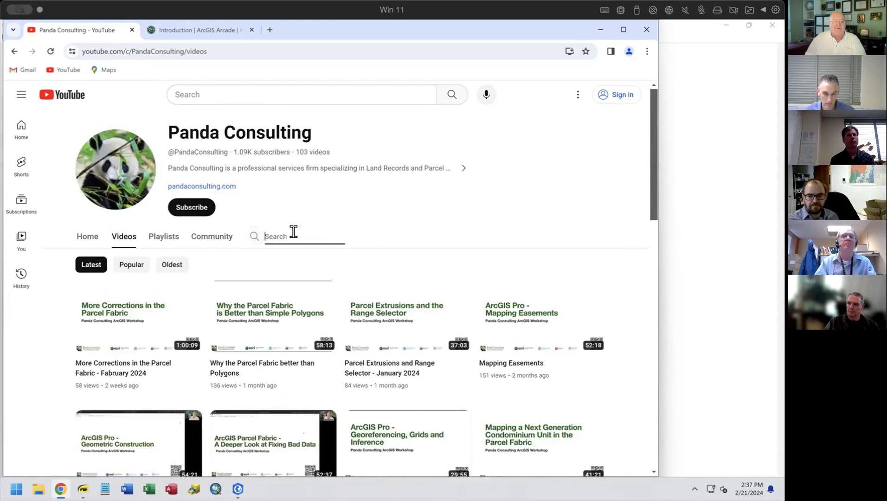
text(arcade)
key(Return)
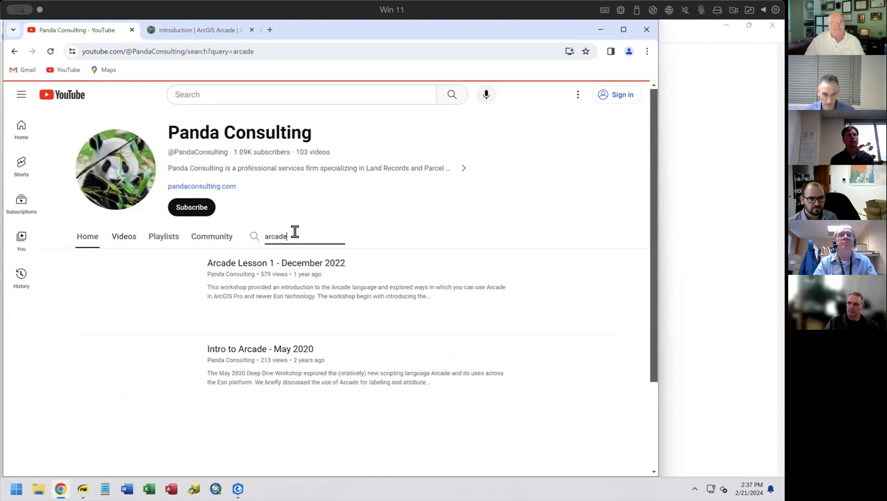
Look through the Arcade results past the ArcGIS Pro Attribute Rules workshop, return to the beginning, and clear the search term.
scroll(491, 265, down, 2)
scroll(491, 264, down, 5)
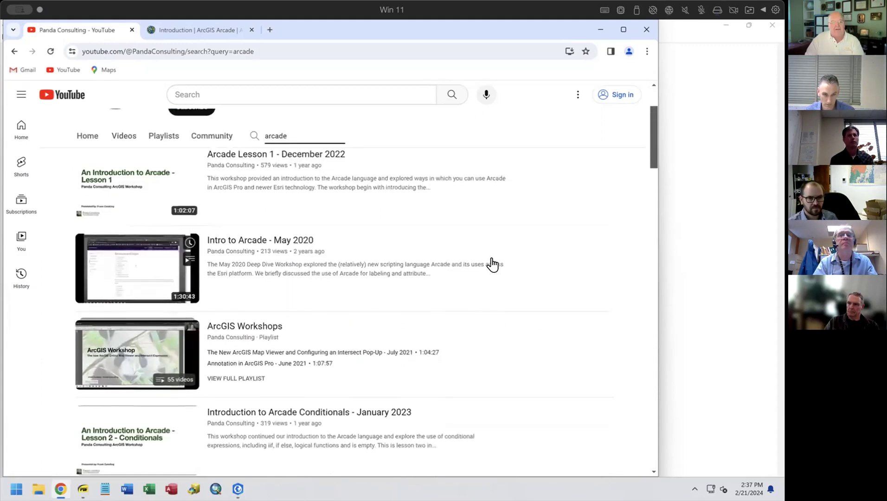
scroll(498, 265, down, 3)
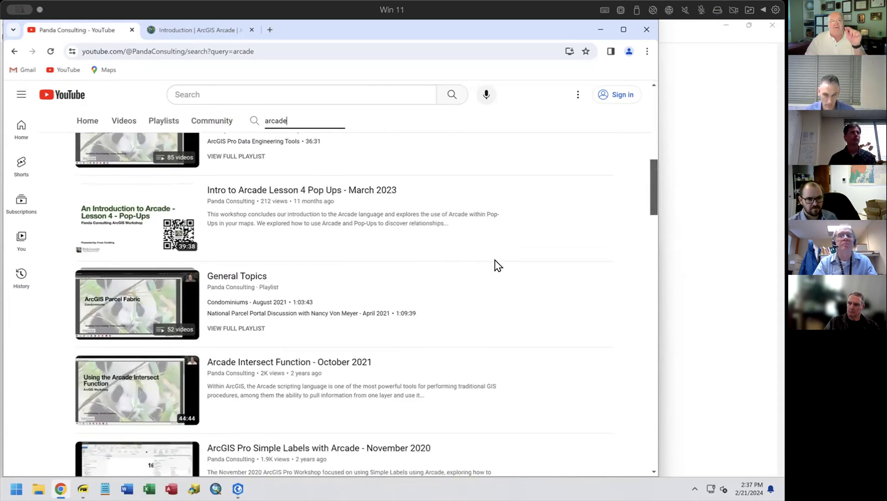
scroll(493, 266, down, 3)
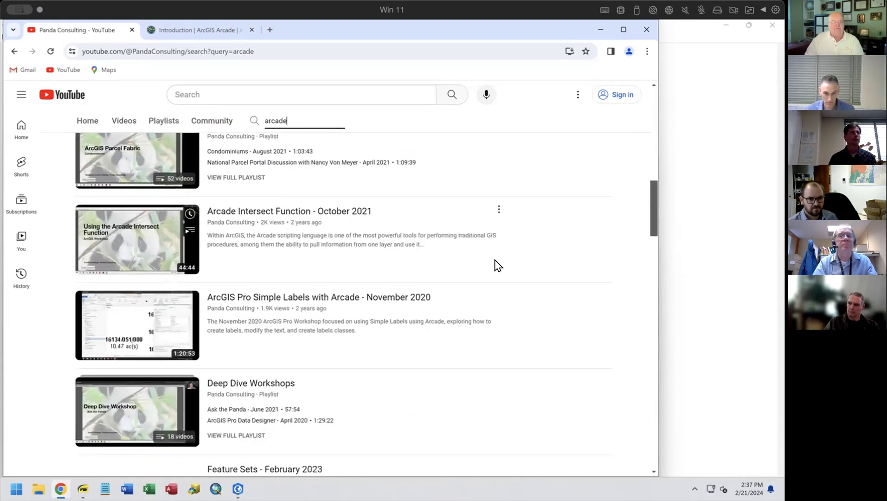
scroll(493, 266, down, 1)
scroll(496, 269, down, 1)
scroll(498, 269, down, 3)
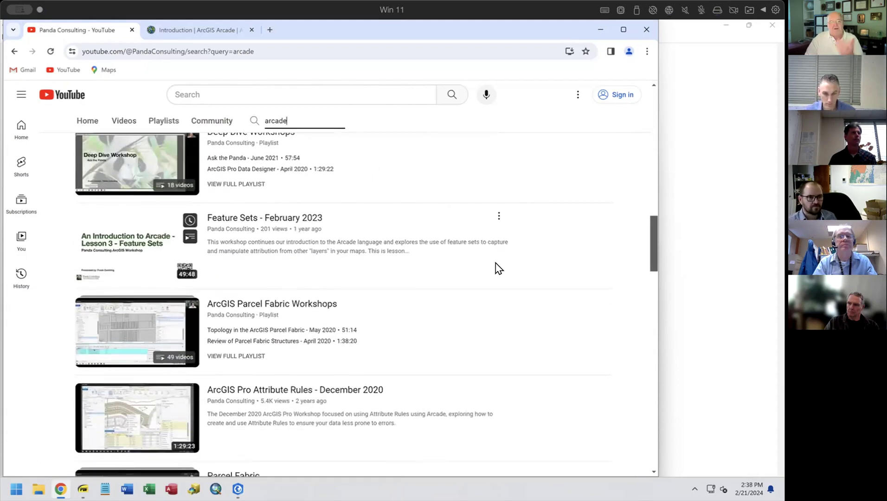
scroll(498, 269, down, 1)
scroll(498, 269, down, 2)
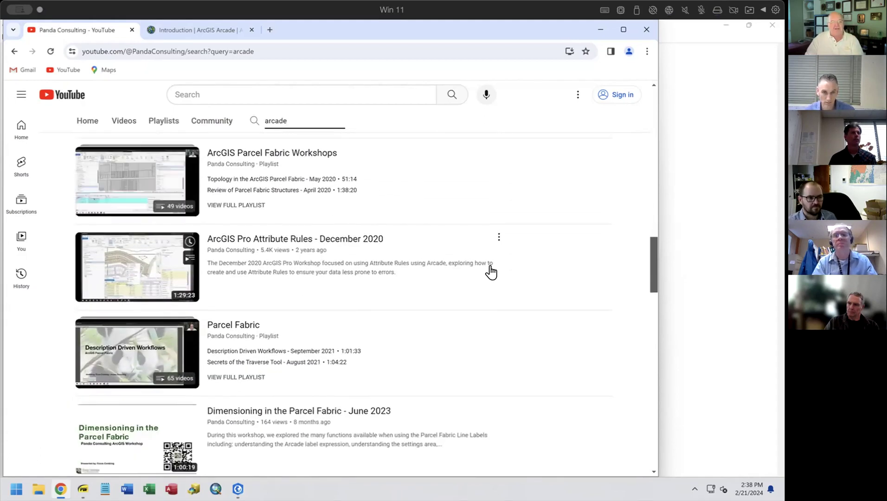
scroll(491, 272, down, 3)
scroll(490, 274, up, 20)
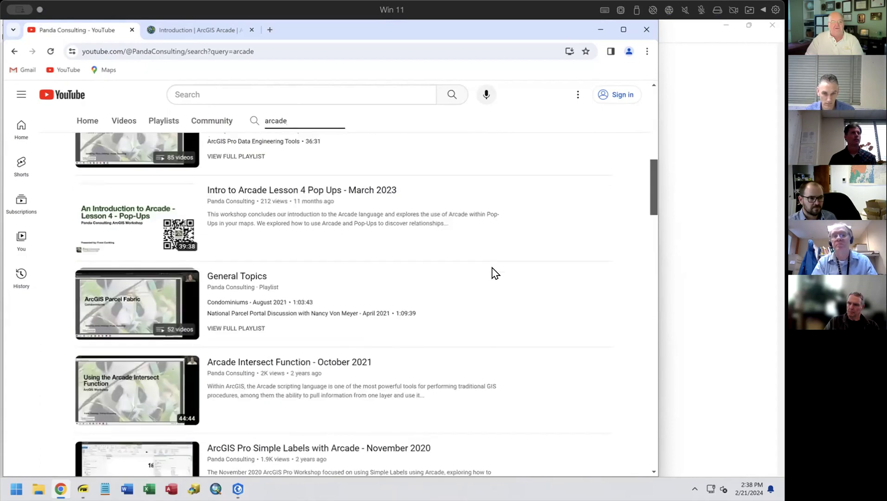
drag(302, 234, 238, 232)
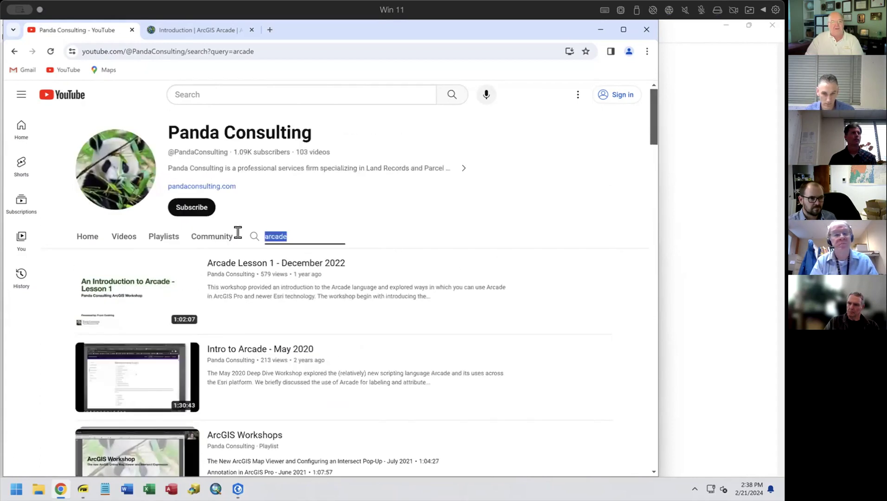
key(BackSpace)
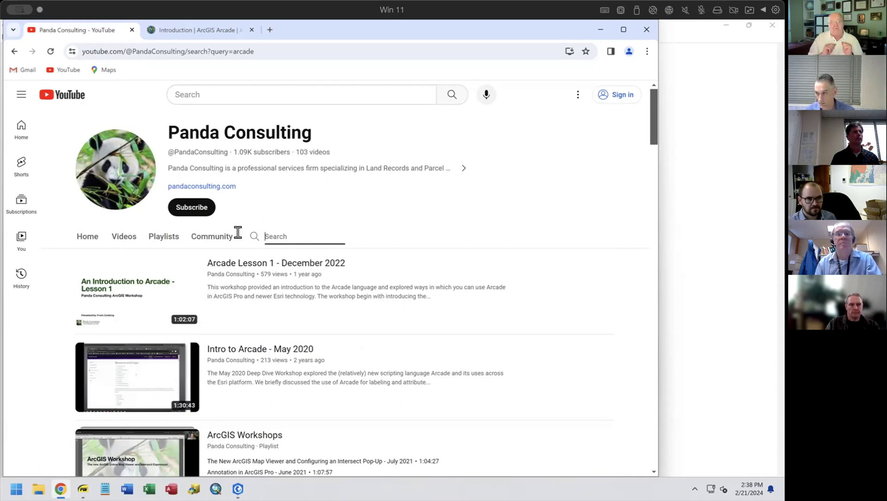
Open the Panda Consulting website's Panda Consulting Workshops page and review it down to the Sign Me Up form.
click(200, 188)
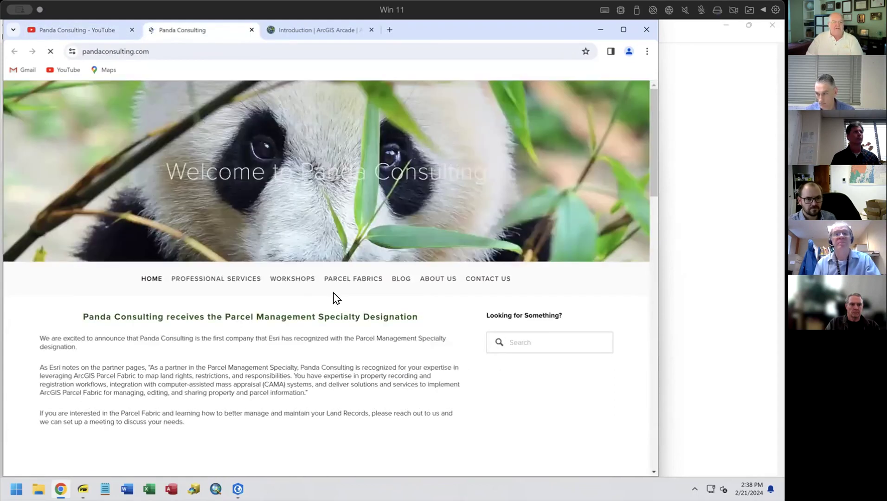
mouse_move(294, 279)
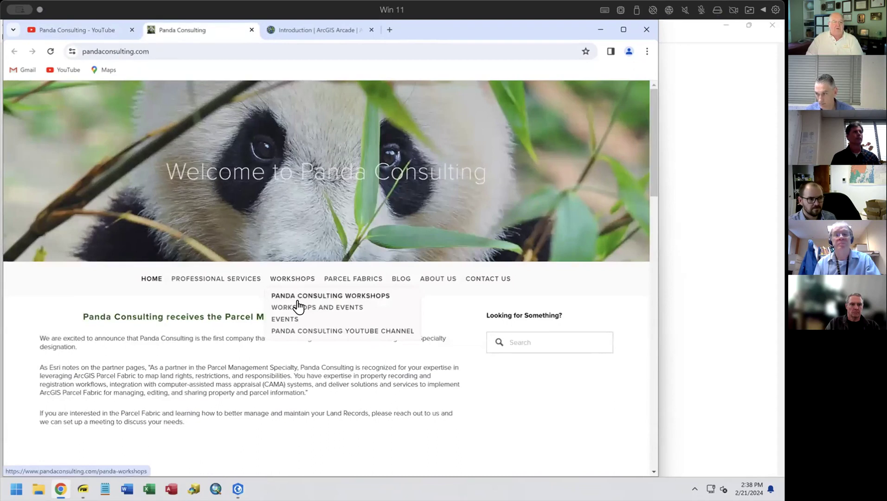
click(299, 297)
scroll(301, 302, down, 6)
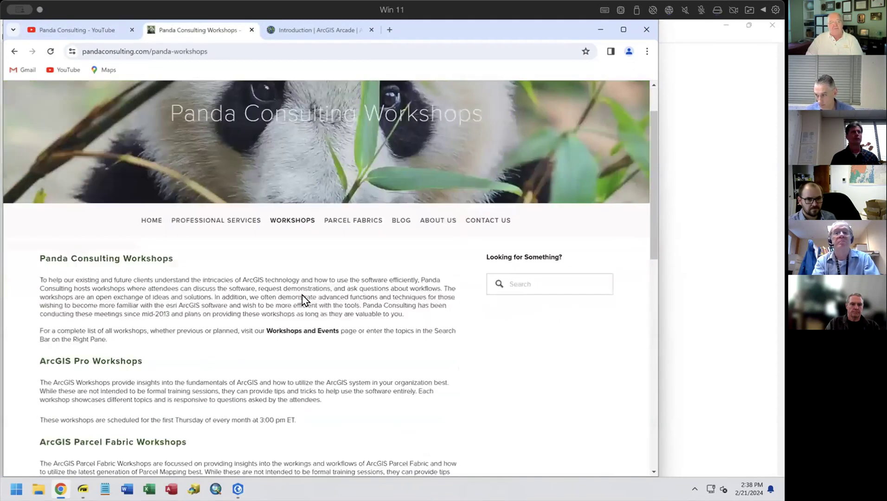
scroll(301, 302, down, 3)
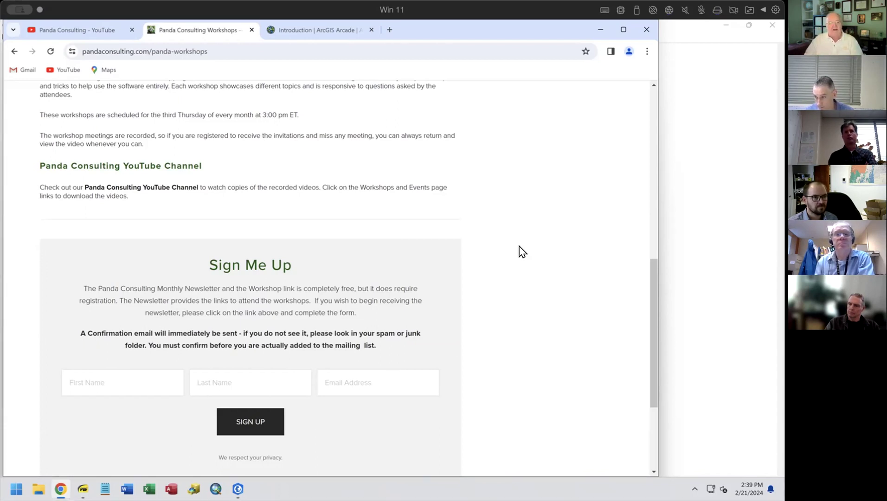
scroll(521, 251, up, 1)
scroll(520, 250, up, 4)
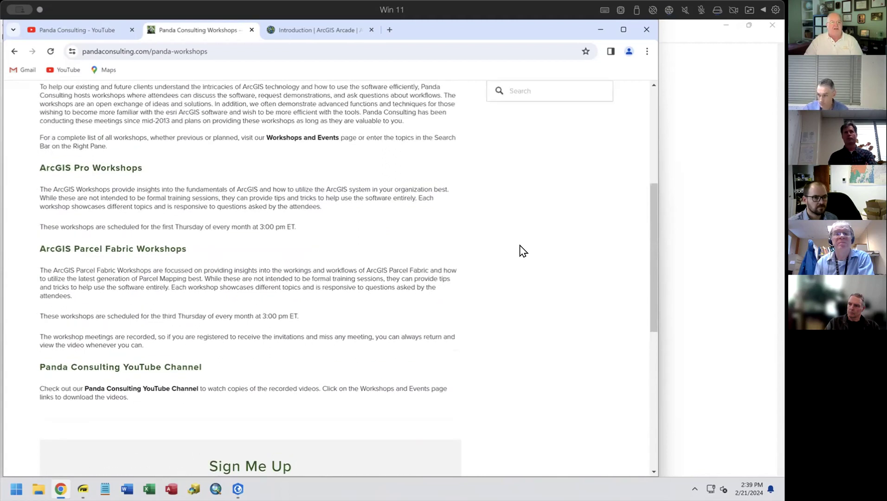
scroll(522, 251, up, 3)
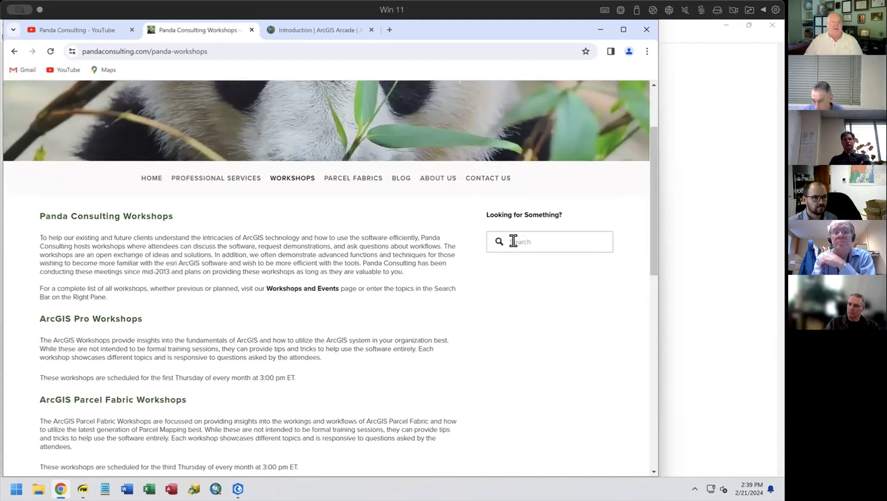
Open the Workshops and Events page and skim the most recent workshop entries.
mouse_move(284, 182)
click(290, 208)
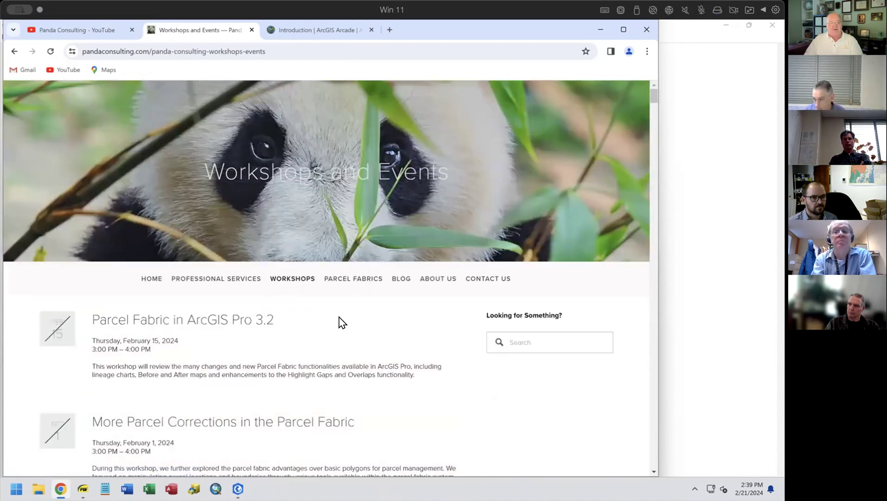
scroll(338, 322, down, 2)
scroll(336, 324, down, 9)
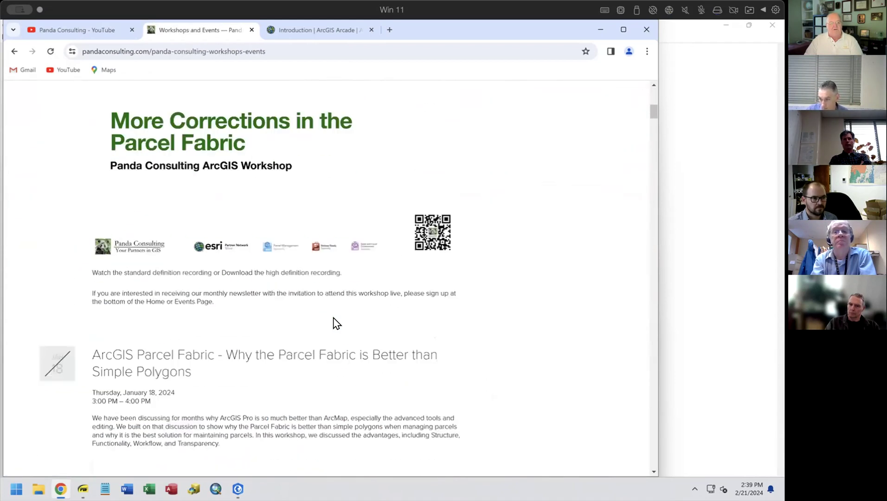
scroll(328, 312, up, 11)
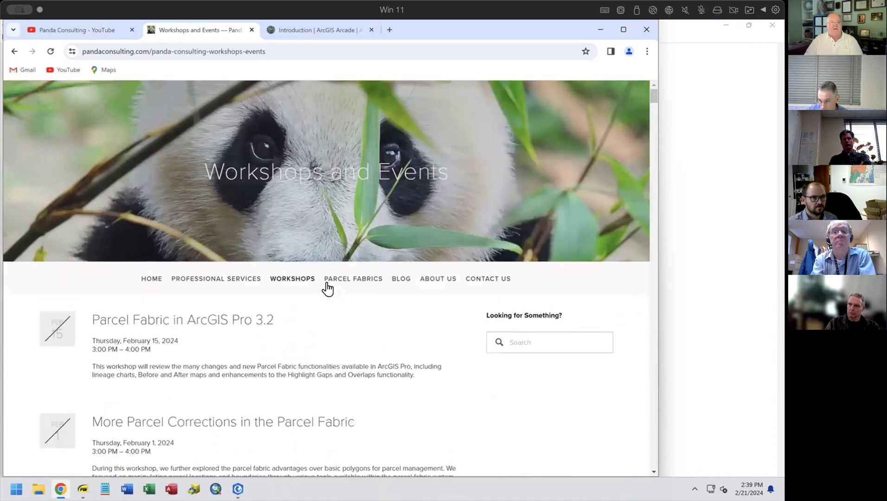
Close the ArcGIS Arcade introduction page and the browser, and switch to the OrMapPF021224 project in ArcGIS Pro.
click(300, 34)
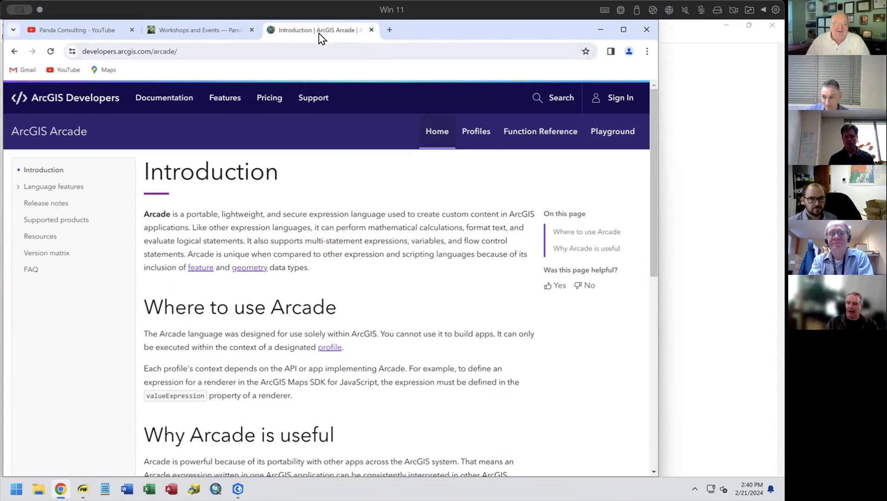
click(372, 30)
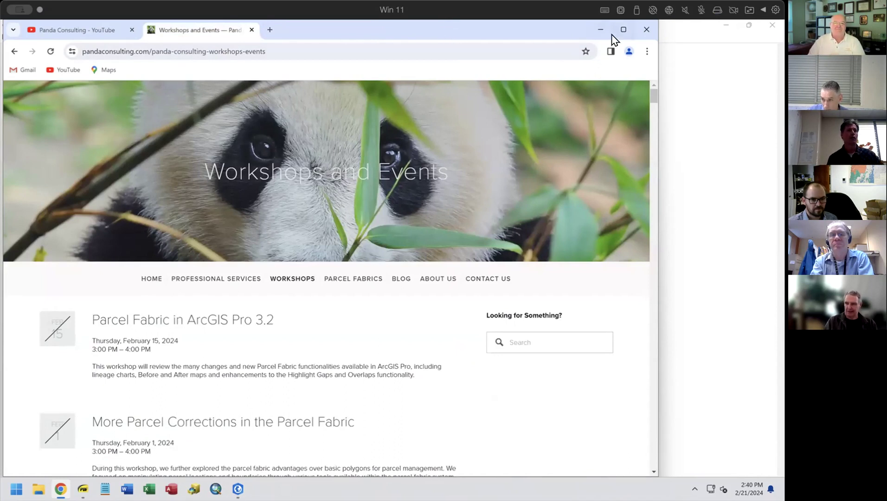
click(646, 30)
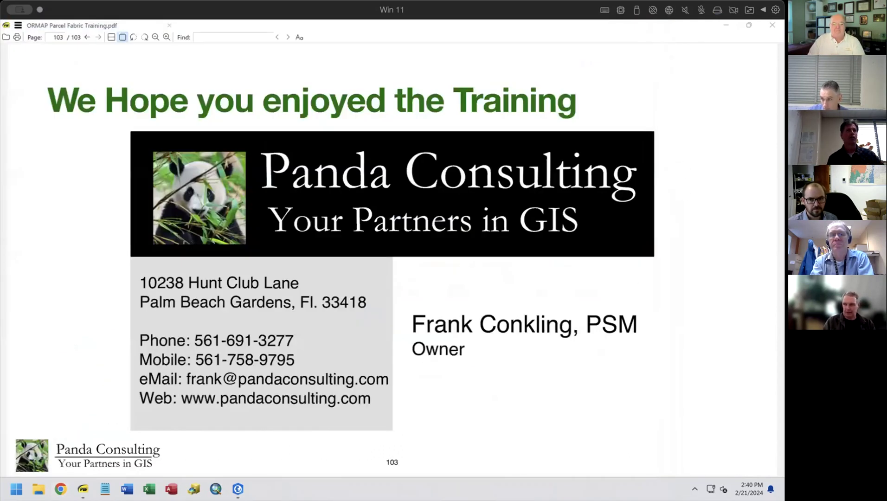
mouse_move(238, 489)
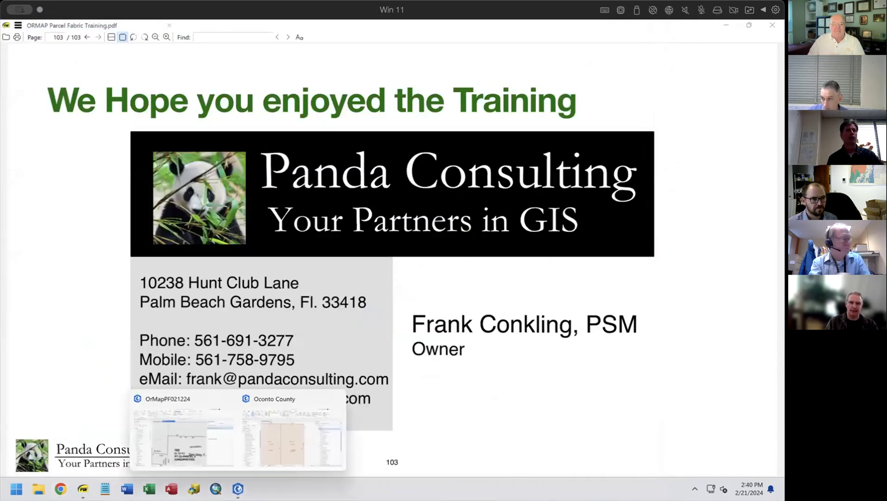
click(204, 438)
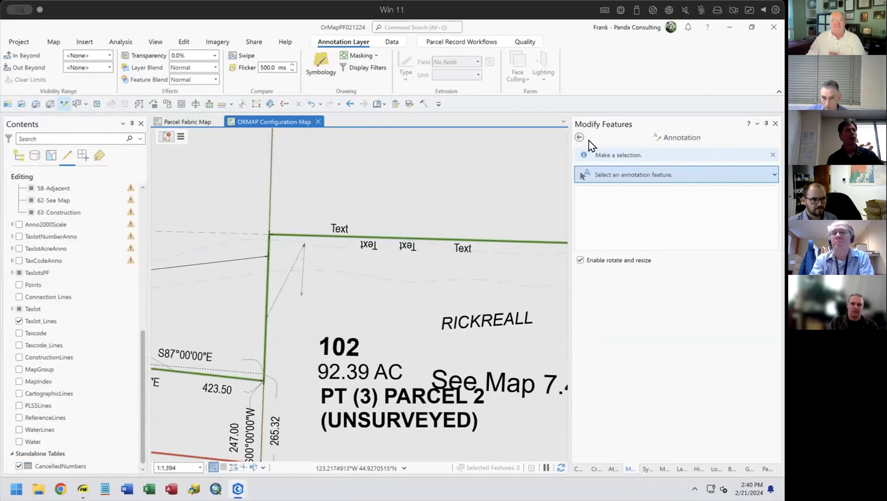
Select the second upside-down "Text" annotation below the green line and apply Flip Annotation to it.
click(600, 170)
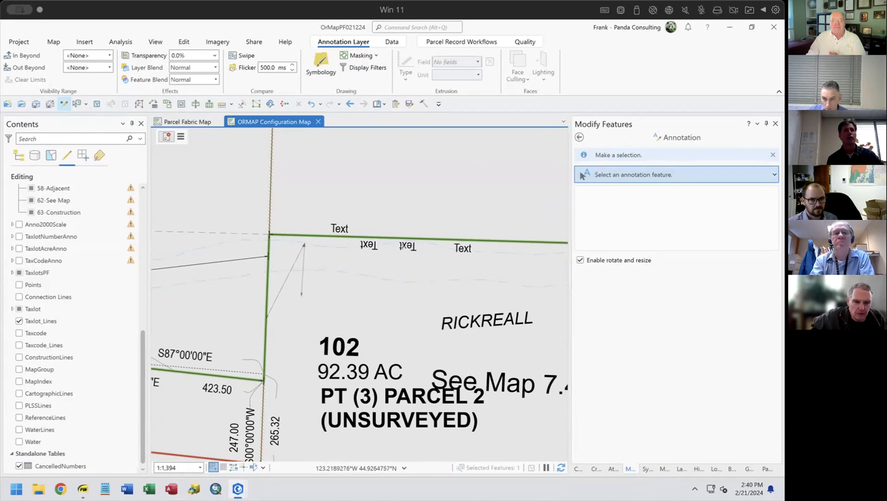
click(401, 246)
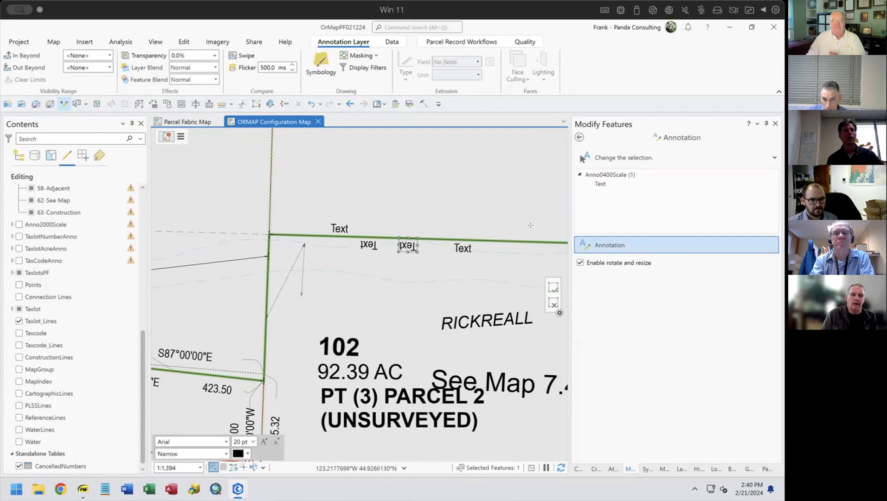
right_click(405, 239)
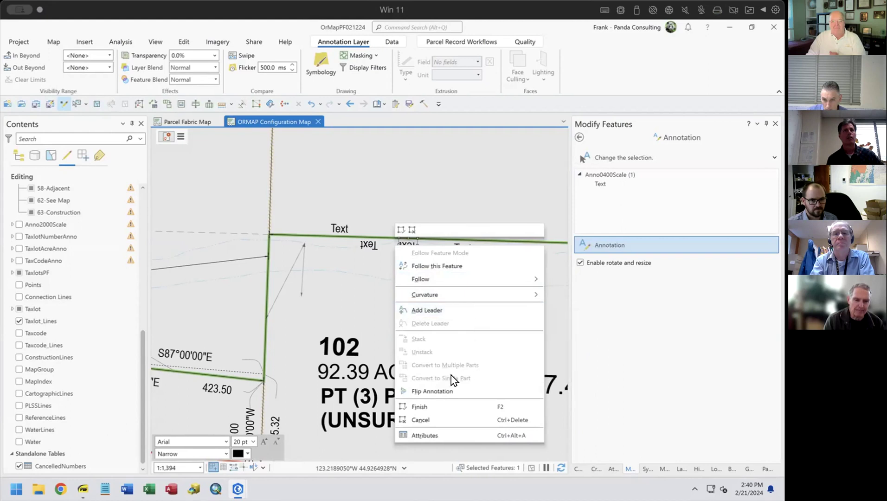
click(446, 392)
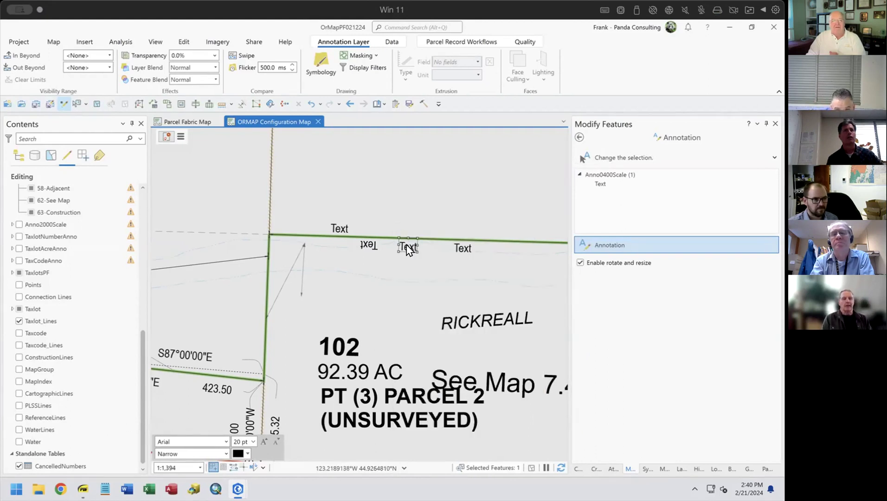
Flip the selected "Text" annotation back to upside down and finish the annotation edit.
right_click(395, 249)
click(422, 393)
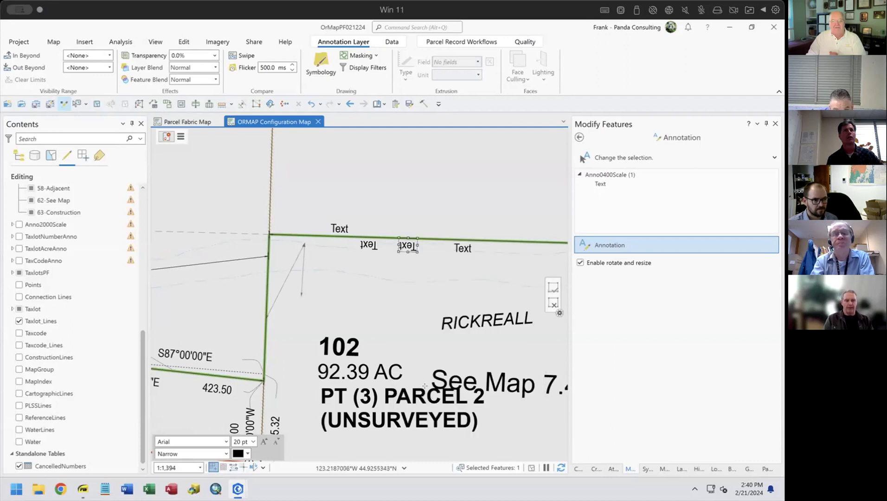
key(F2)
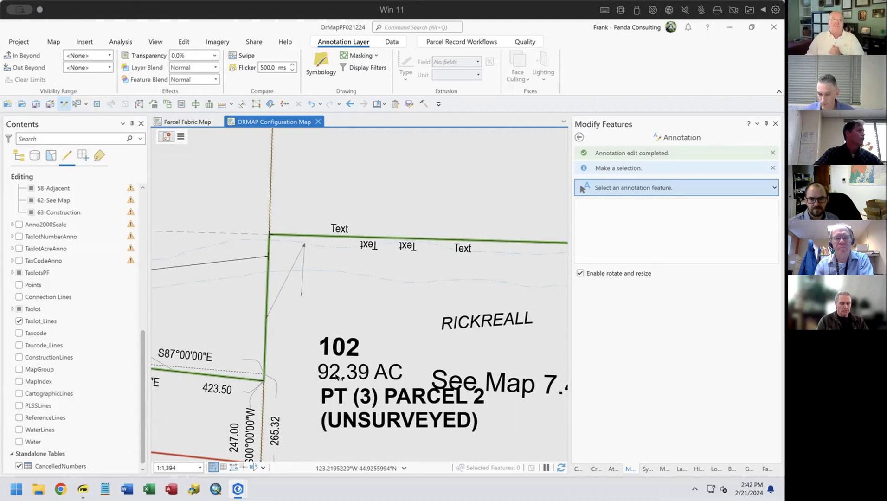
Show the editing tools and switch from the ORMAP Configuration Map to the Parcel Fabric Map.
click(184, 41)
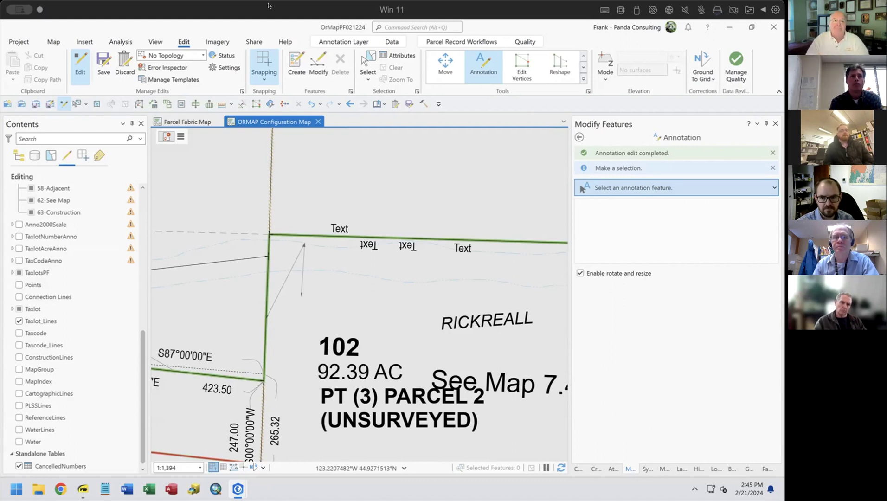
click(185, 119)
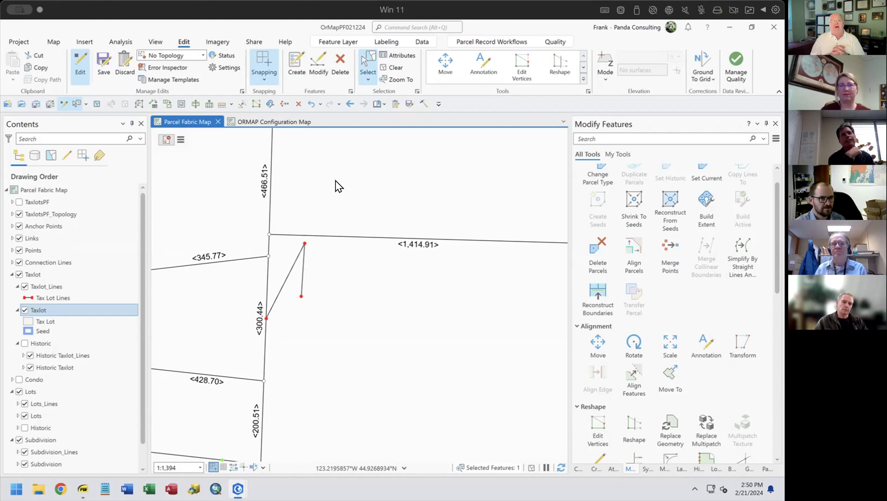
Switch to Chrome, search Google for "panda consulting youtube" and skim the results.
click(61, 490)
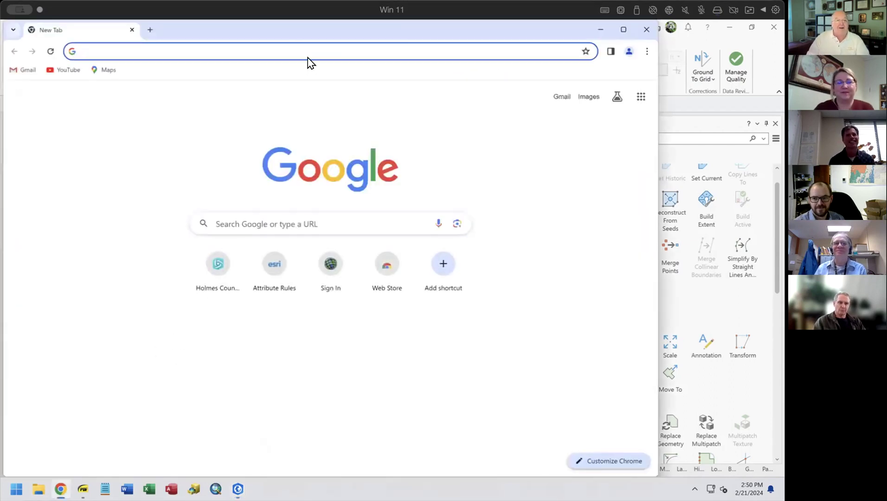
click(302, 42)
text(panda consulting)
key(Return)
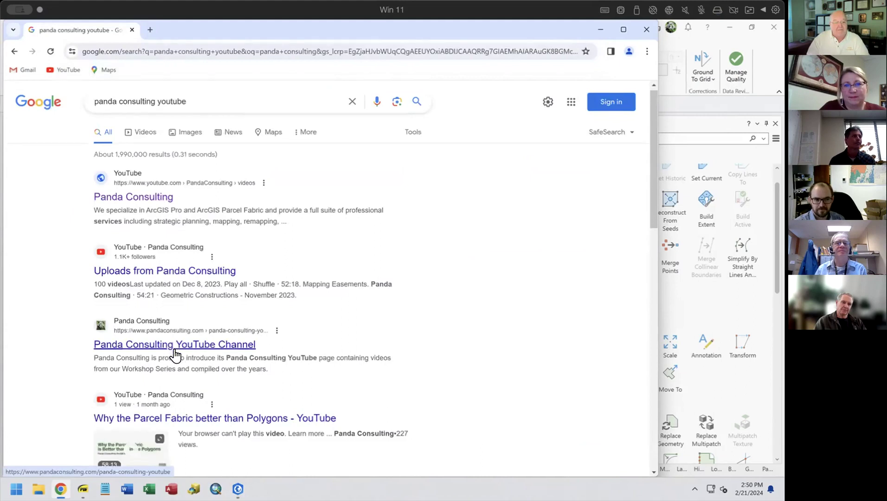
scroll(204, 429, down, 7)
scroll(195, 352, up, 4)
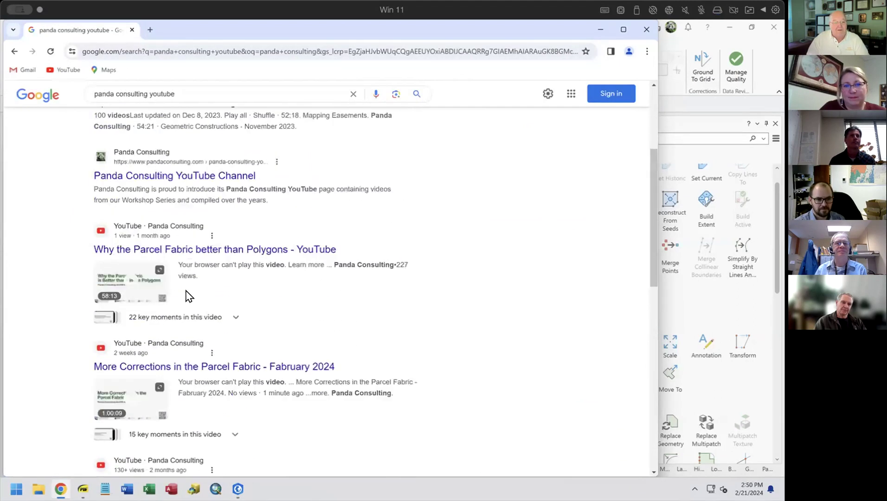
Search for "pandaconsulting.com" instead and open the Panda Consulting home page from the results.
click(179, 90)
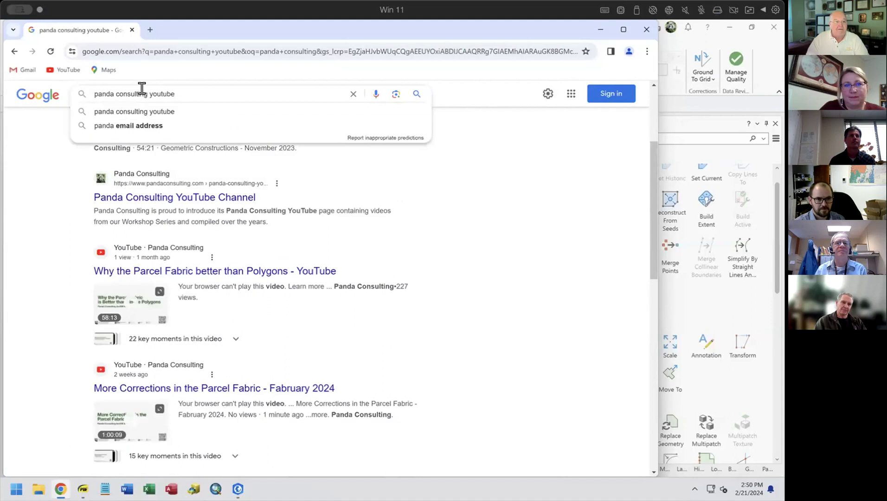
drag(148, 93, 212, 86)
key(BackSpace)
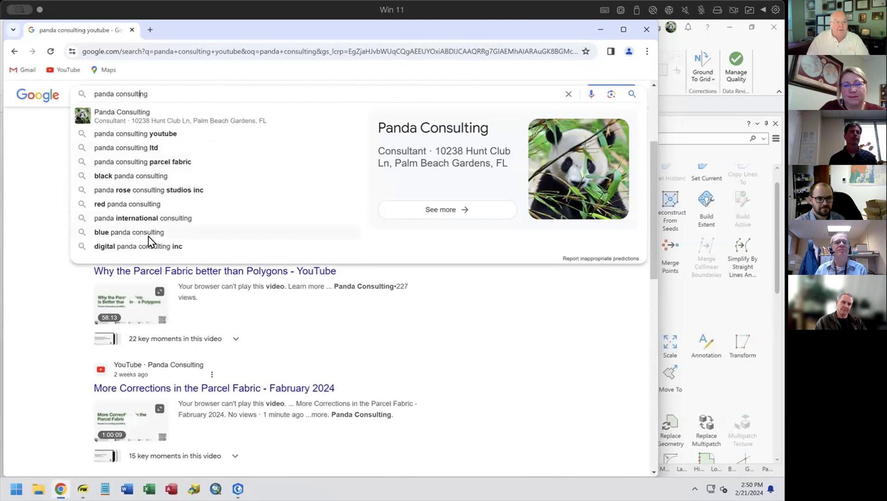
key(Left)
key(Left)
key(Left)
key(Left)
key(Left)
key(Left)
key(Left)
key(Left)
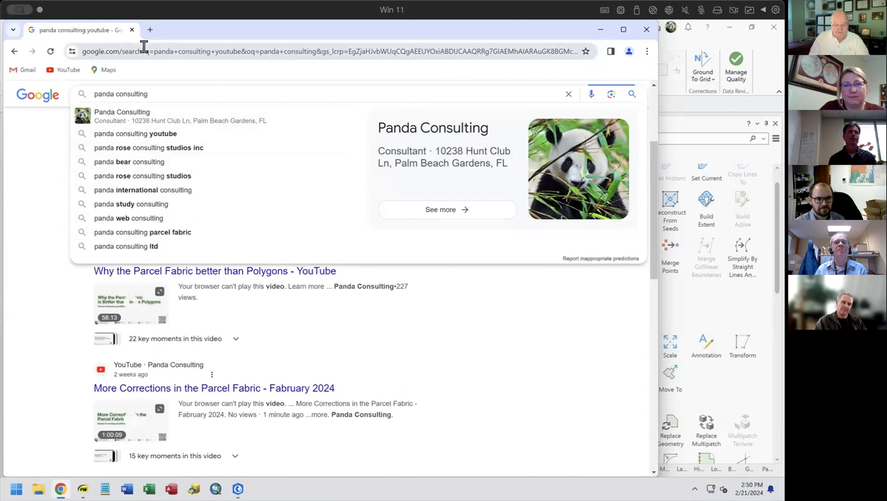
key(BackSpace)
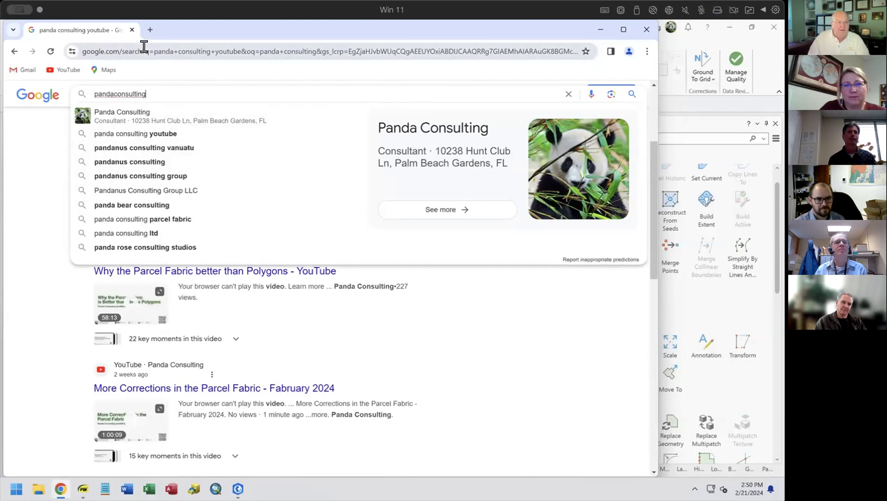
text(.coo)
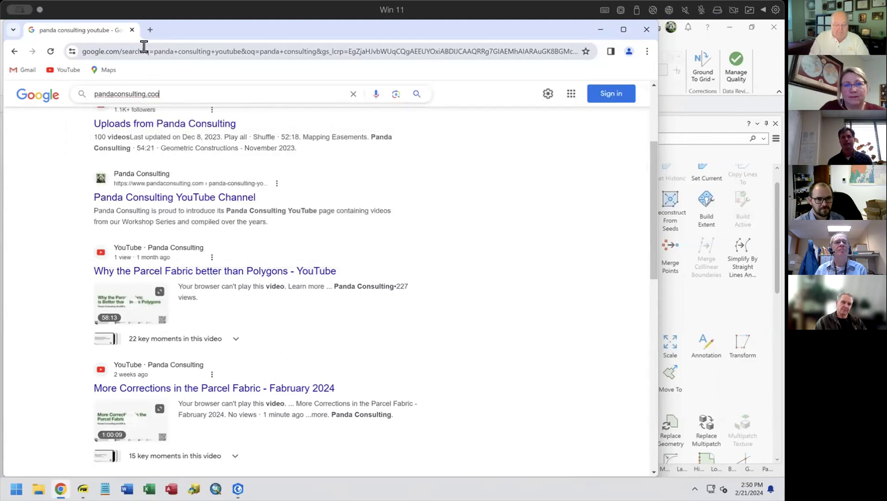
key(BackSpace)
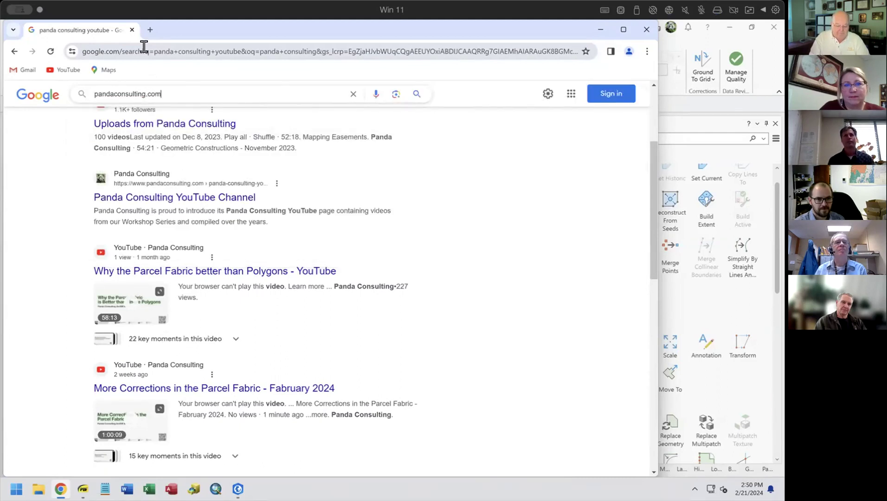
key(Return)
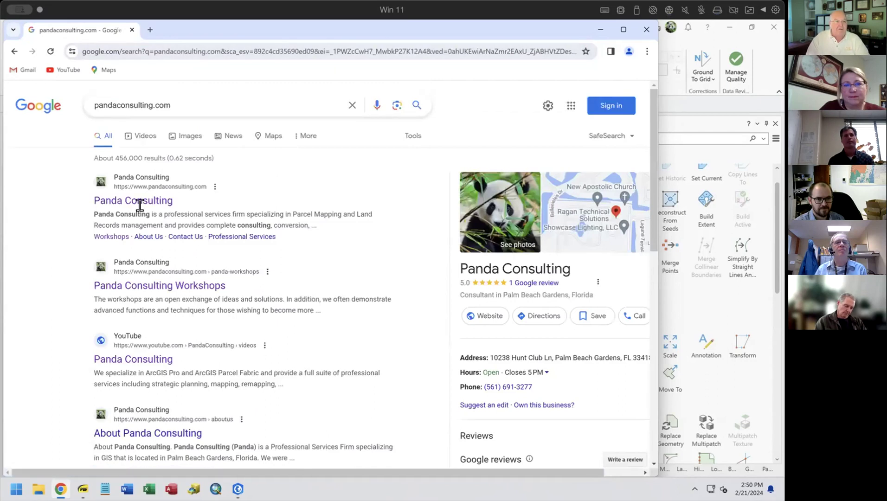
click(142, 202)
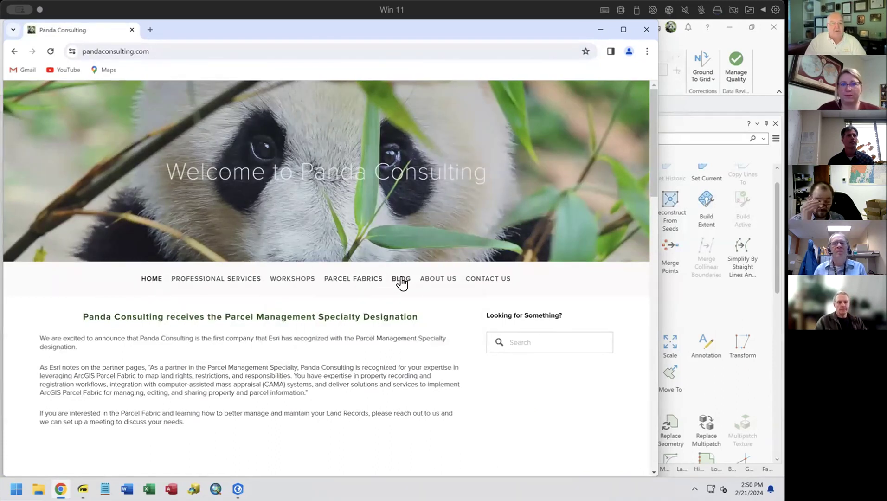
Open the About Panda Consulting page and highlight the "Our Name" heading.
mouse_move(436, 280)
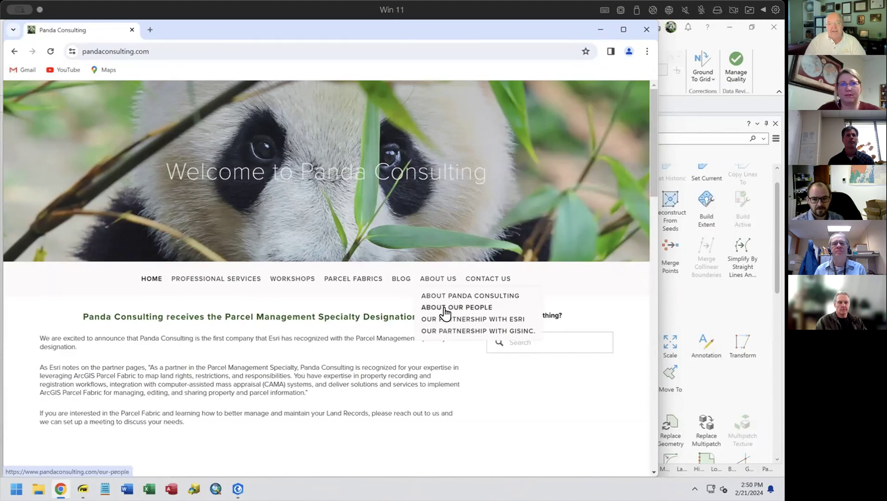
click(447, 296)
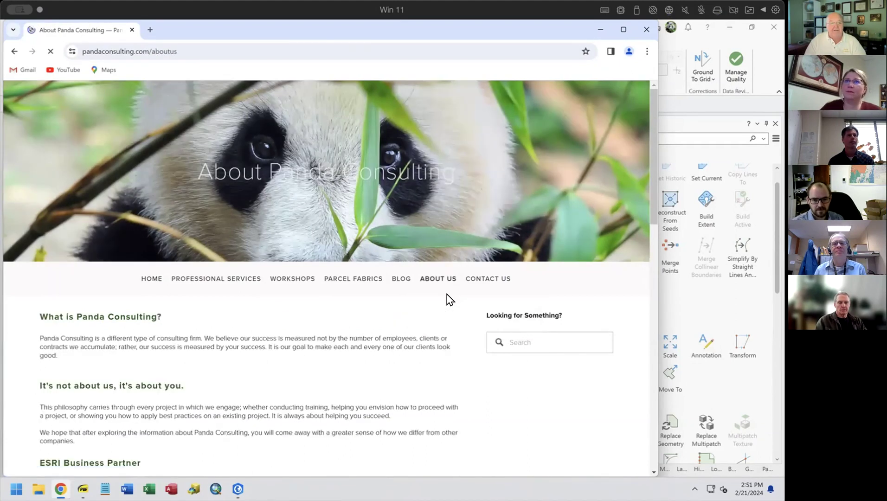
scroll(321, 284, down, 6)
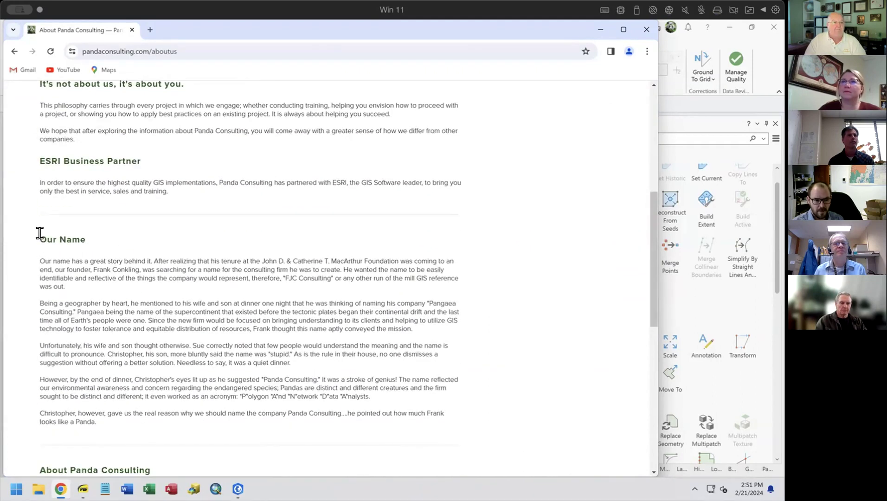
drag(40, 233, 103, 239)
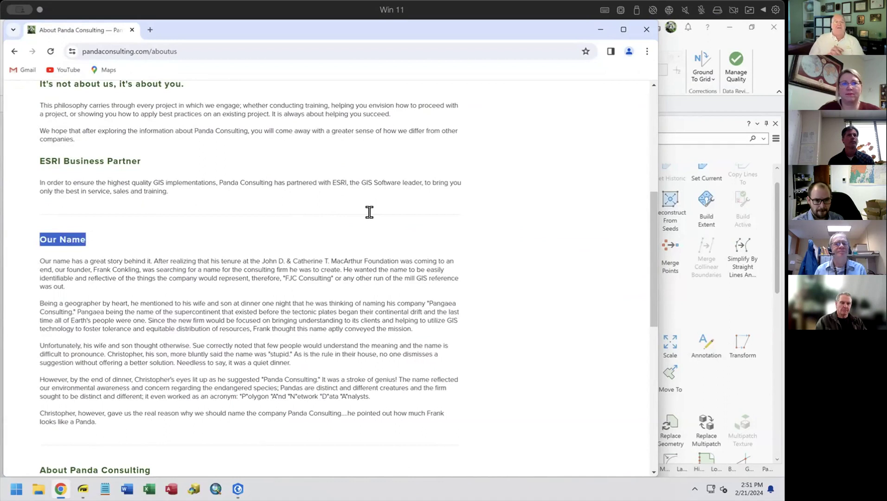
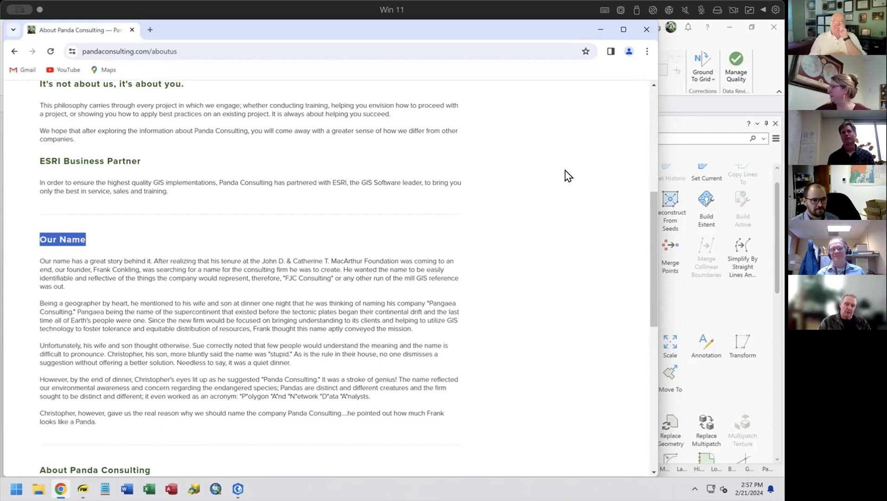
Close the browser and exit ArcGIS Pro, discarding the pending edits and the changes to the OrMapPF021224 project.
click(647, 29)
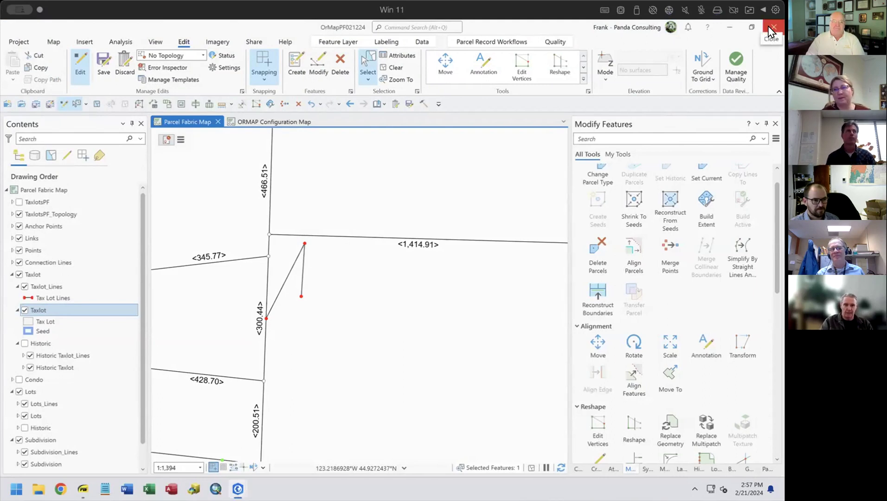
click(771, 32)
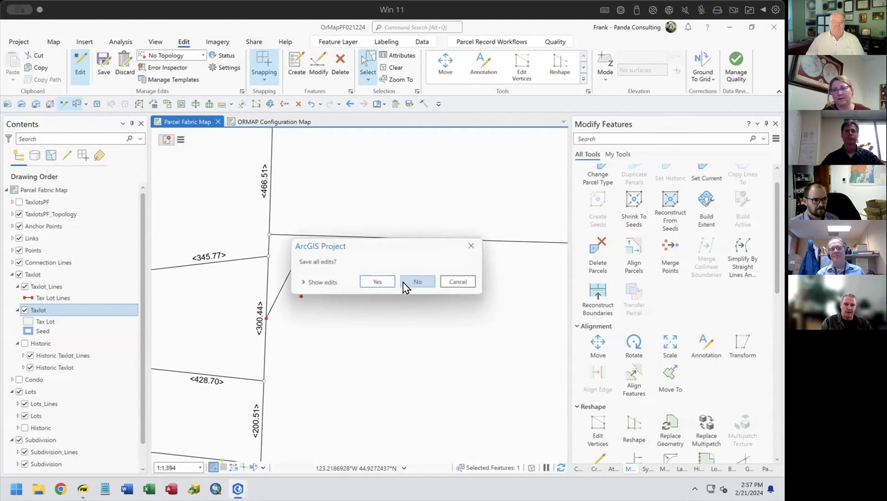
click(415, 281)
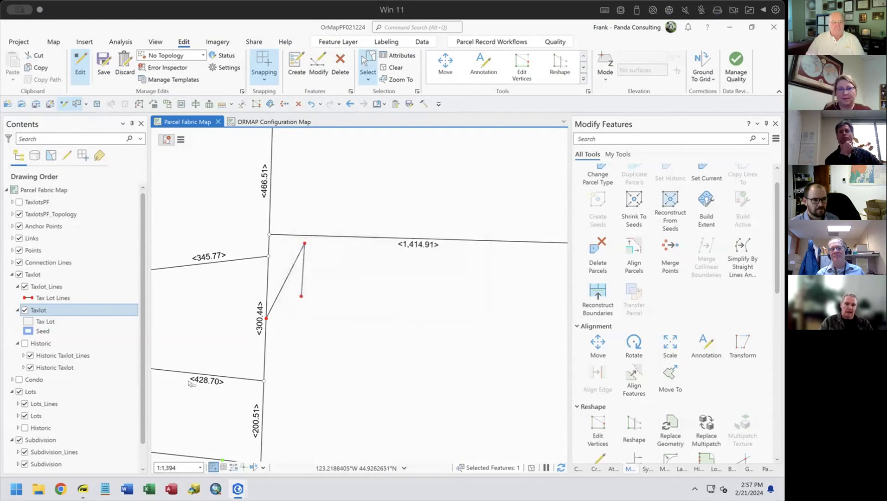
click(423, 270)
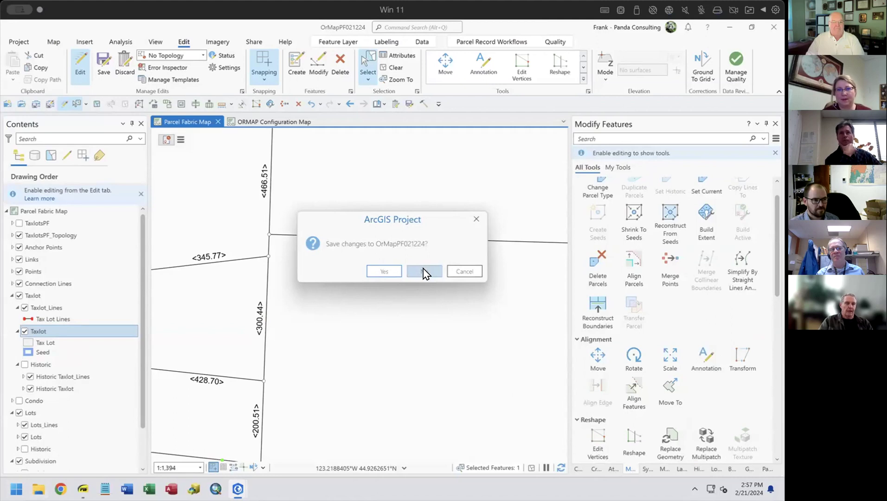